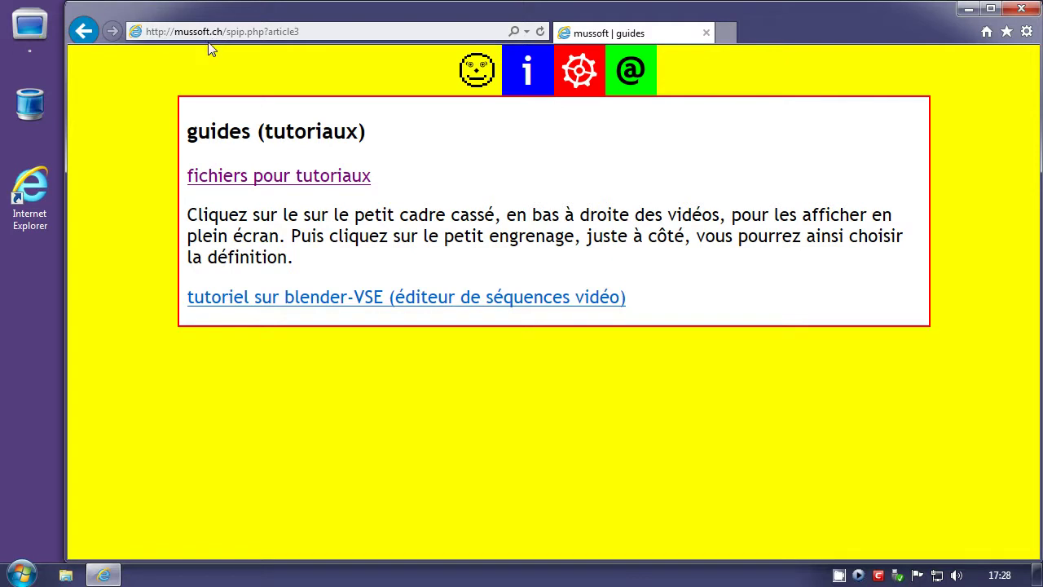
Go to the kvraudio.com website in the open browser window
{"action": "left_click", "coordinate": [209, 32]}
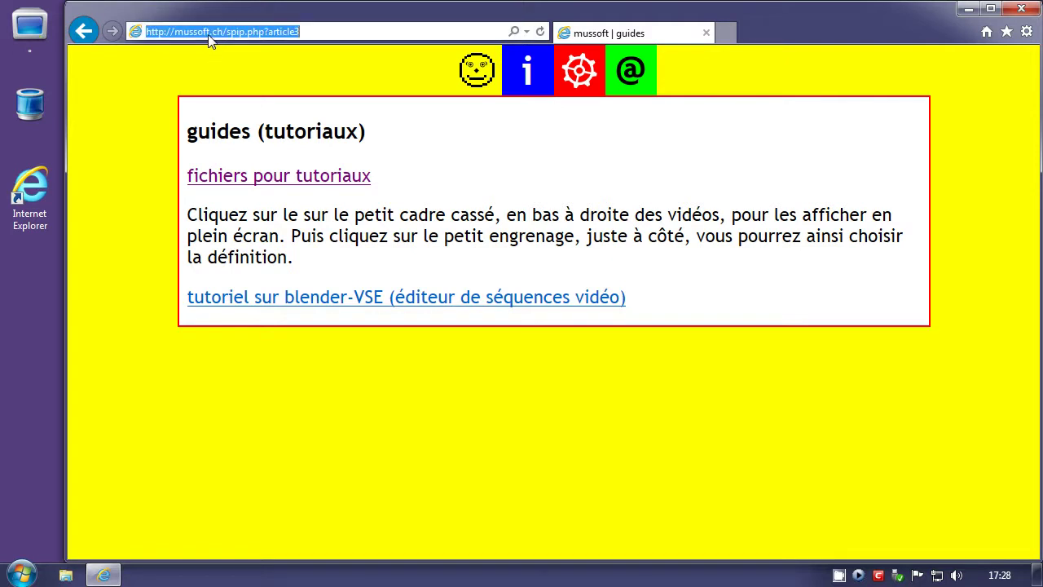
{"action": "type", "text": "kv"}
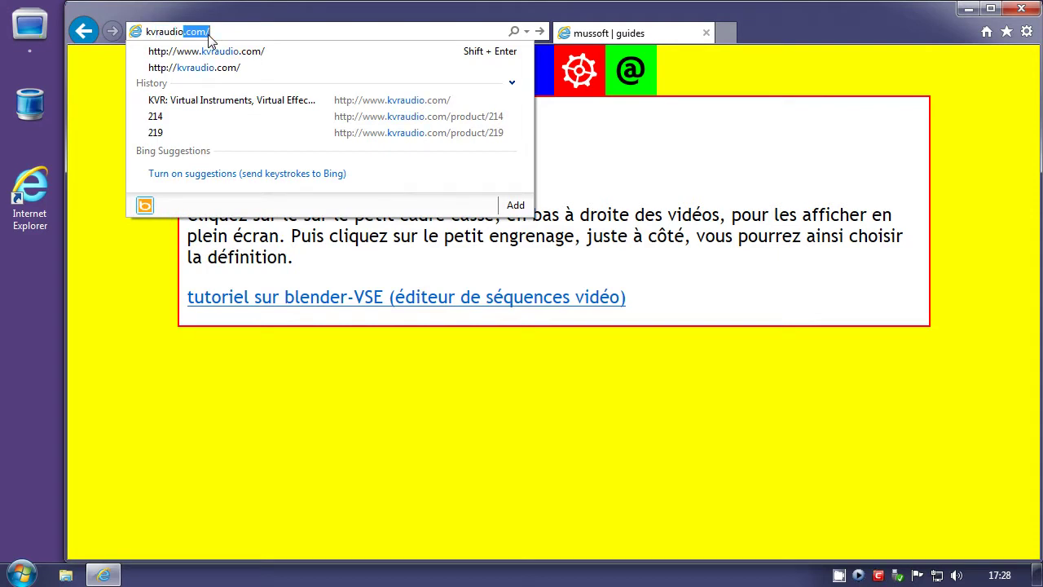
{"action": "type", "text": "raudio"}
{"action": "left_click", "coordinate": [209, 35]}
{"action": "key", "text": "Return"}
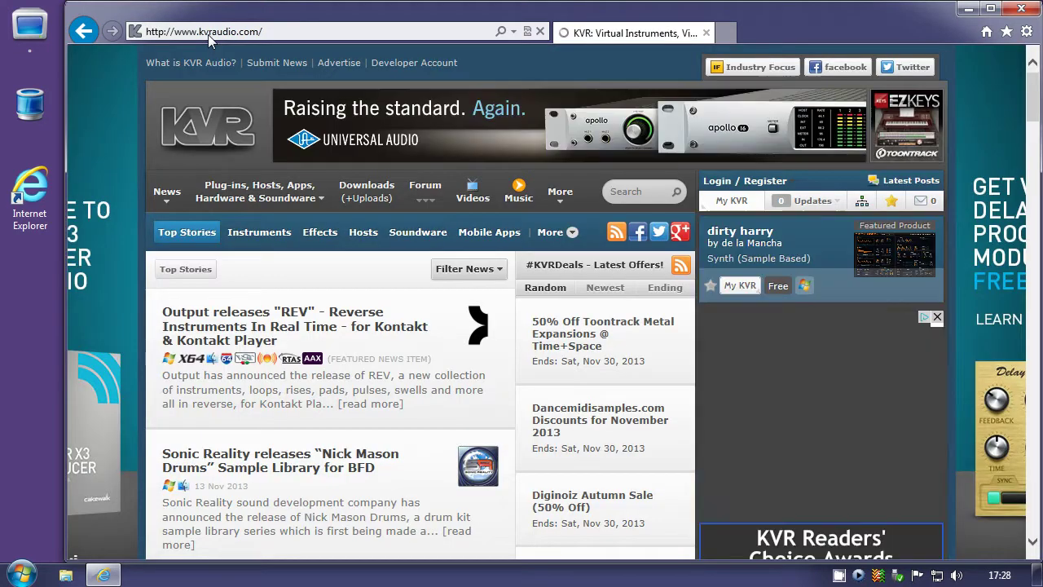
Search KVR for reaper, open the REAPER product by Cockos, and follow its Windows downloads link
{"action": "left_click", "coordinate": [619, 191]}
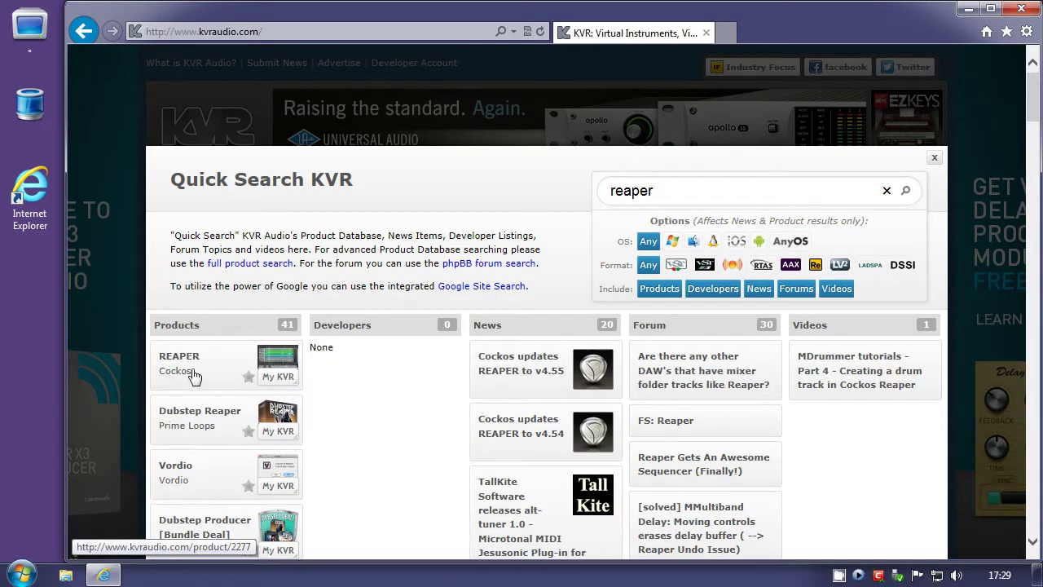
{"action": "left_click", "coordinate": [185, 360]}
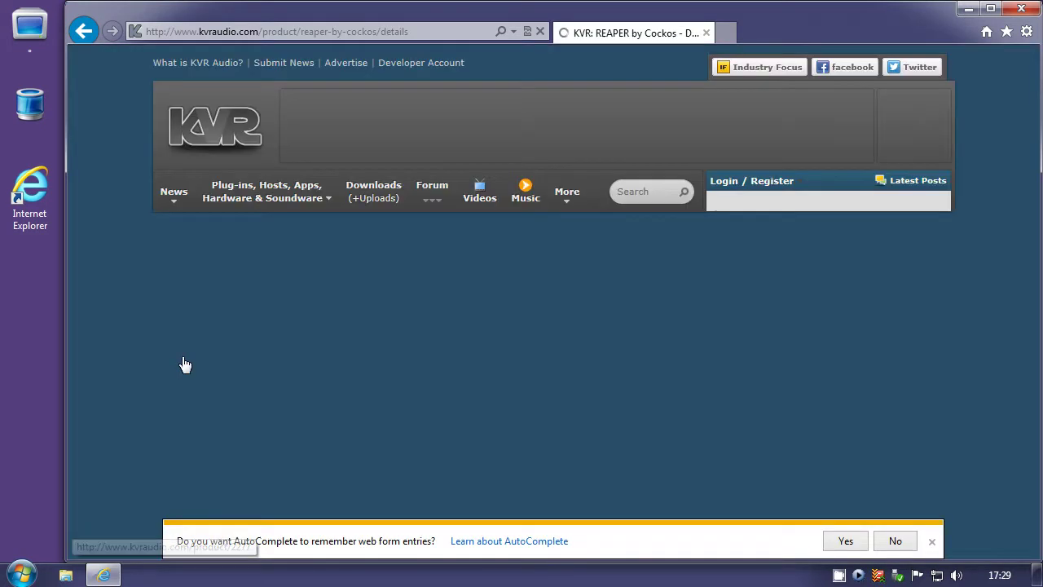
{"action": "scroll", "coordinate": [643, 451], "scroll_direction": "down", "scroll_amount": 5}
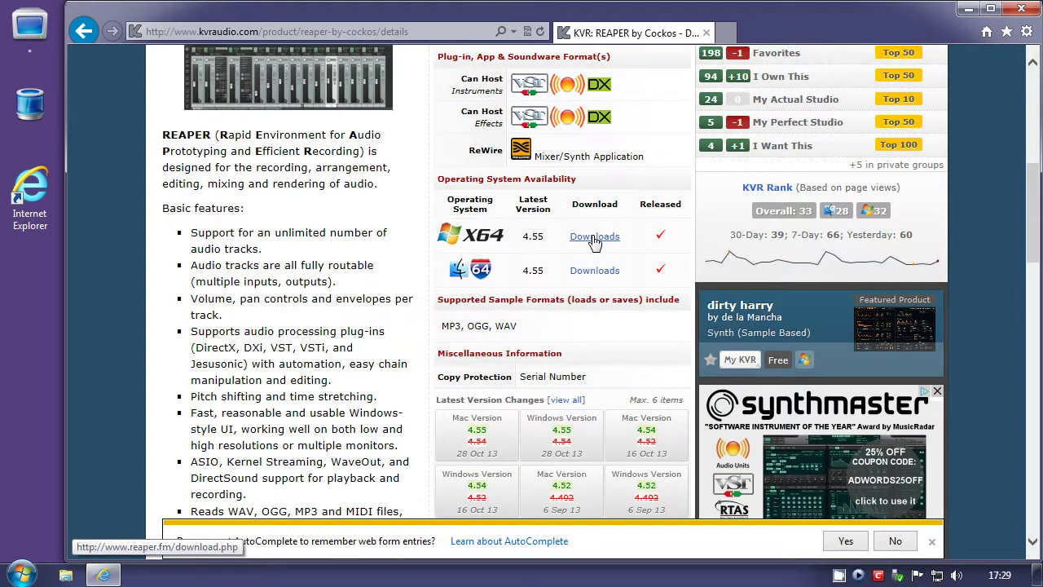
{"action": "left_click", "coordinate": [581, 238]}
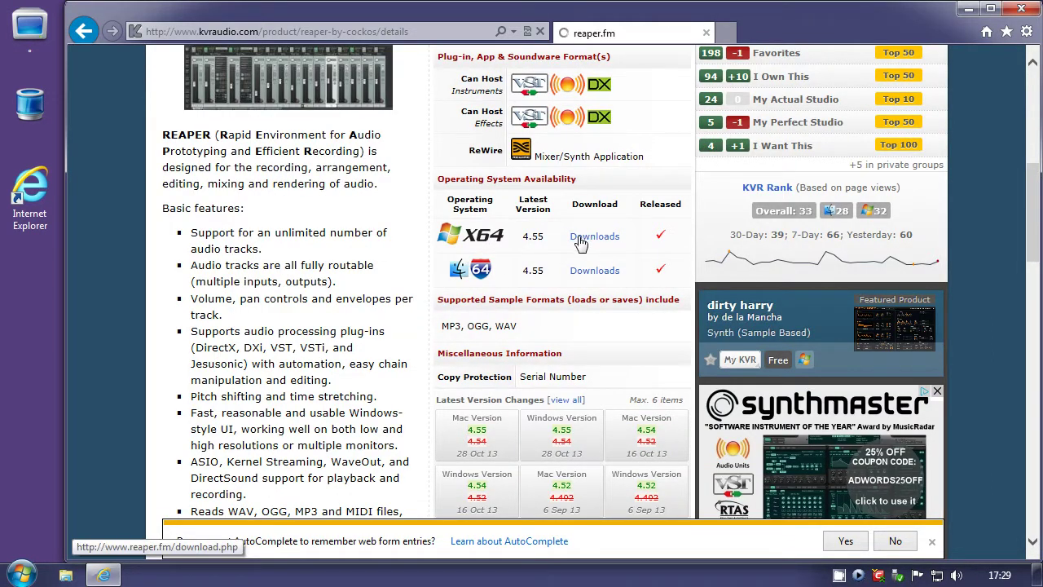
Download the Windows 32-bit REAPER installer, saving it as reaper456-install.exe in the download folder on drive E
{"action": "scroll", "coordinate": [547, 301], "scroll_direction": "down", "scroll_amount": 3}
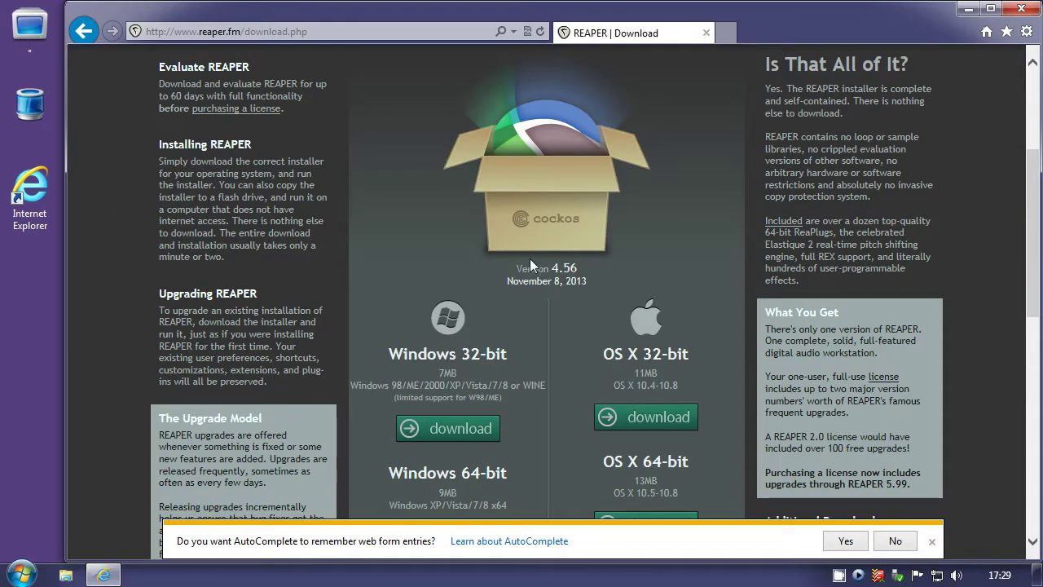
{"action": "scroll", "coordinate": [533, 273], "scroll_direction": "down", "scroll_amount": 2}
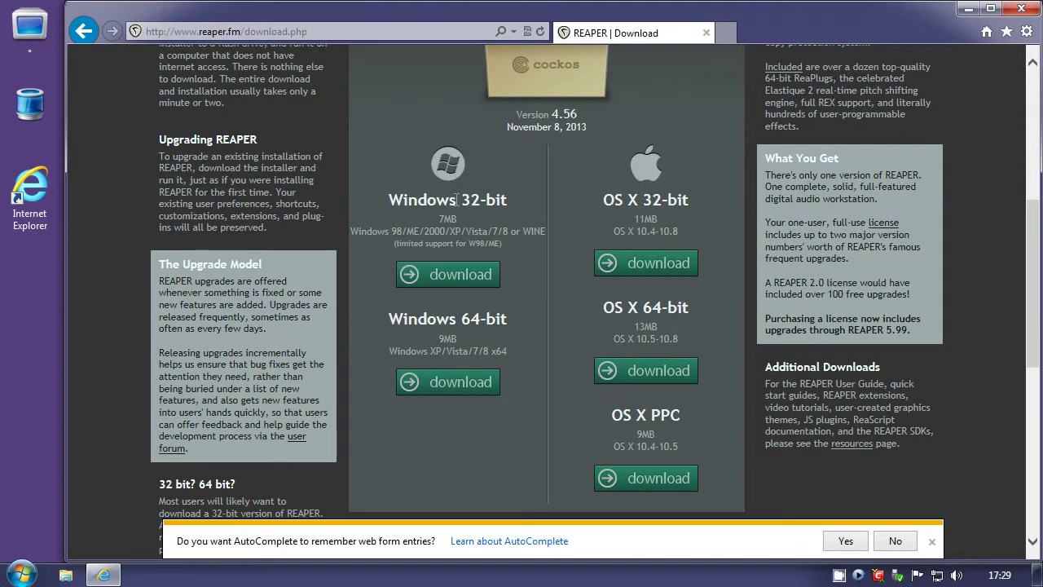
{"action": "left_click", "coordinate": [454, 277]}
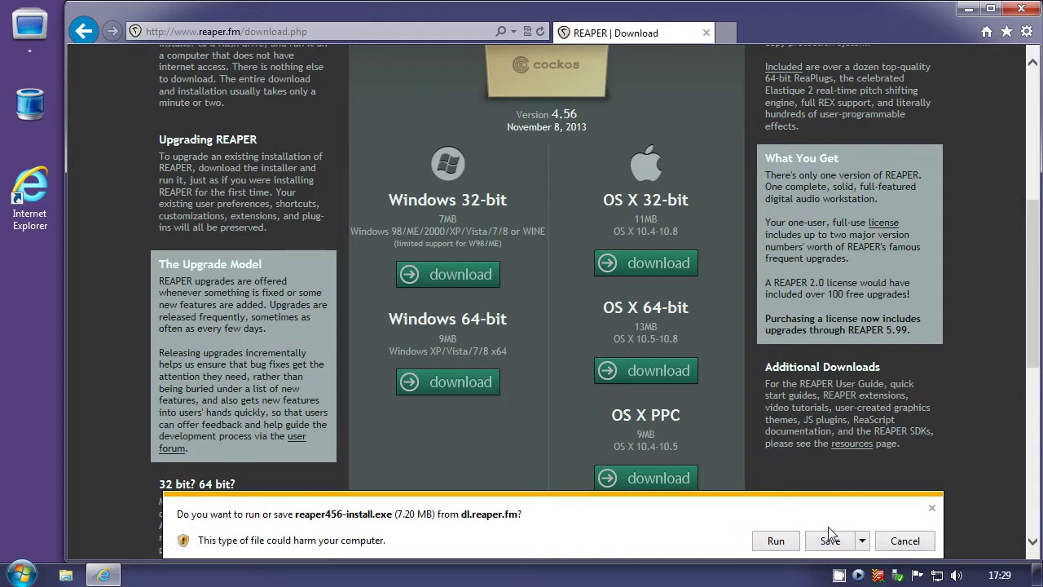
{"action": "left_click", "coordinate": [861, 541]}
{"action": "left_click", "coordinate": [900, 521]}
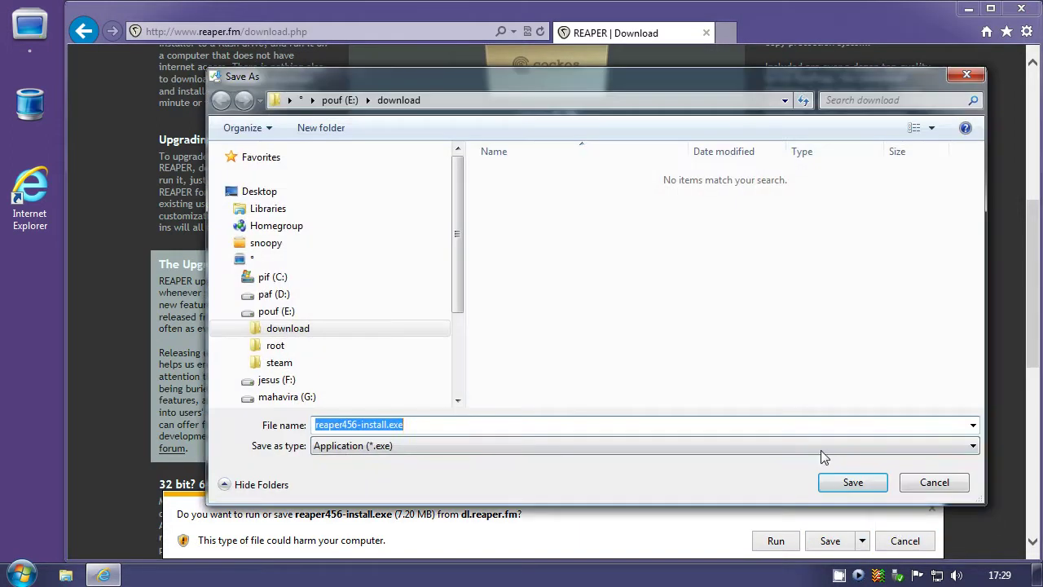
{"action": "left_click", "coordinate": [842, 483]}
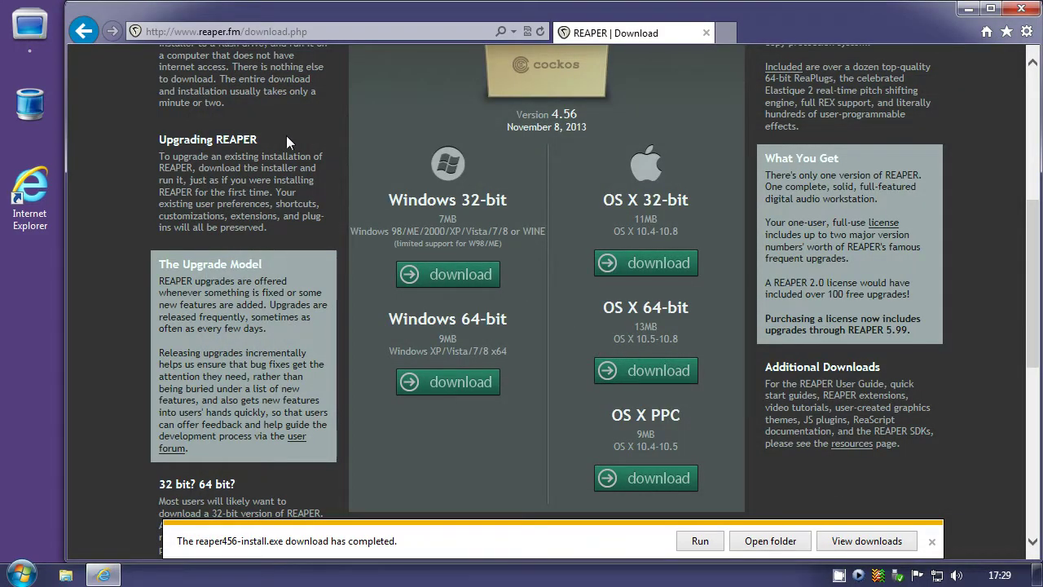
Return to the KVR page, search for hypercyclic, and open the hypercyclic product by mucoder
{"action": "left_click", "coordinate": [85, 33]}
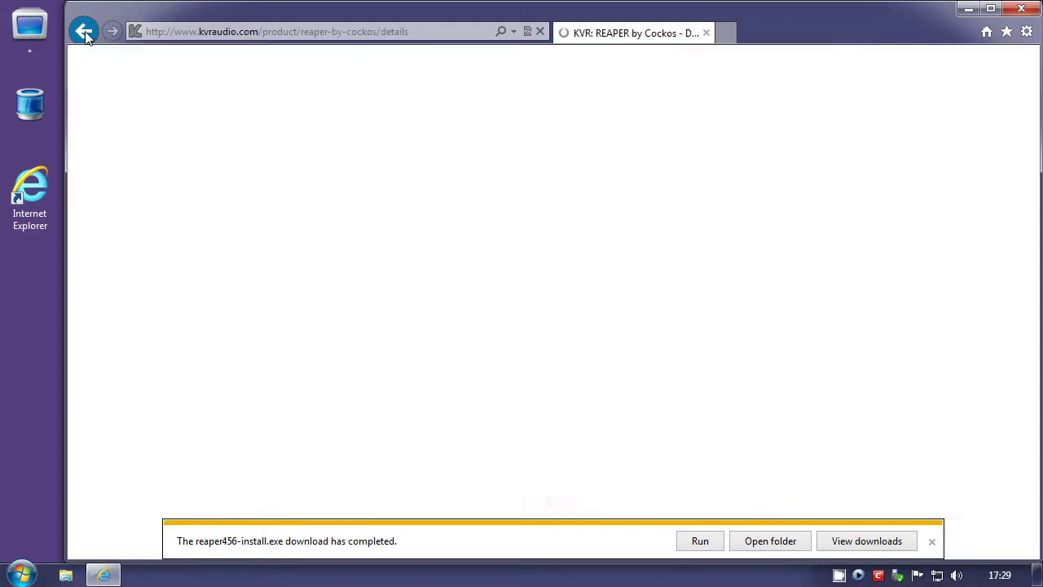
{"action": "scroll", "coordinate": [429, 257], "scroll_direction": "up", "scroll_amount": 3}
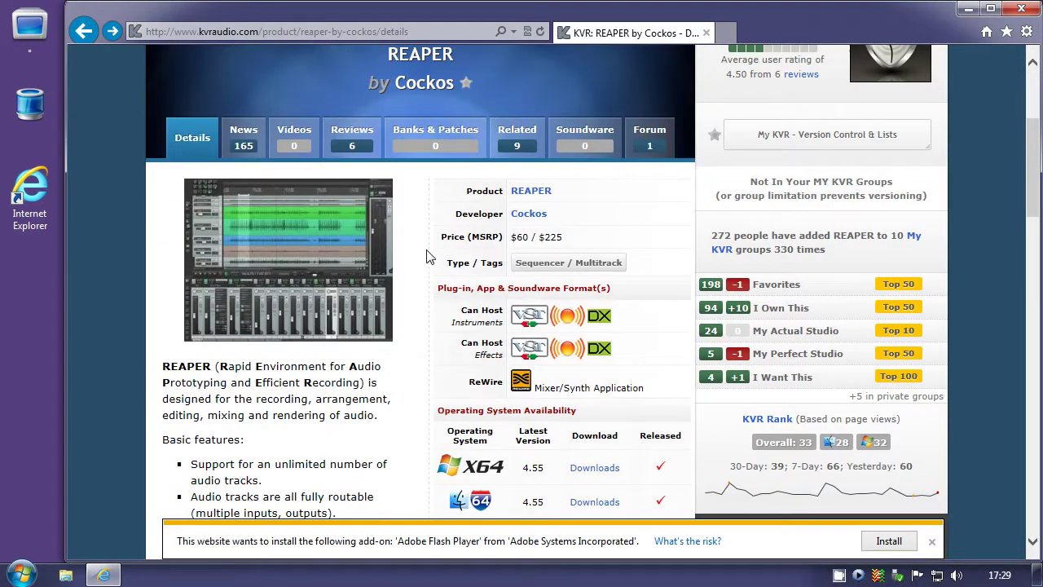
{"action": "scroll", "coordinate": [429, 258], "scroll_direction": "up", "scroll_amount": 2}
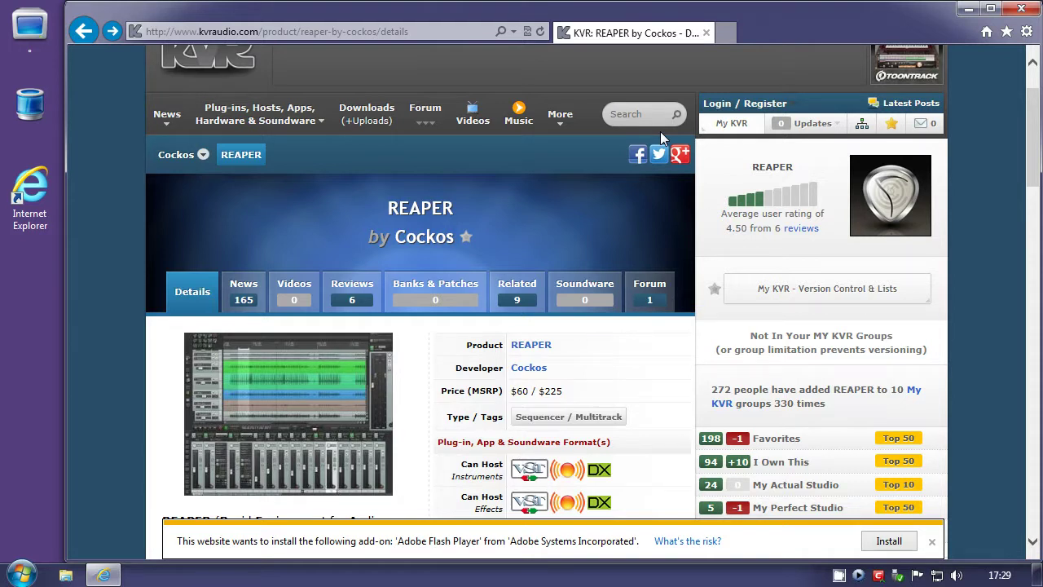
{"action": "left_click", "coordinate": [639, 121]}
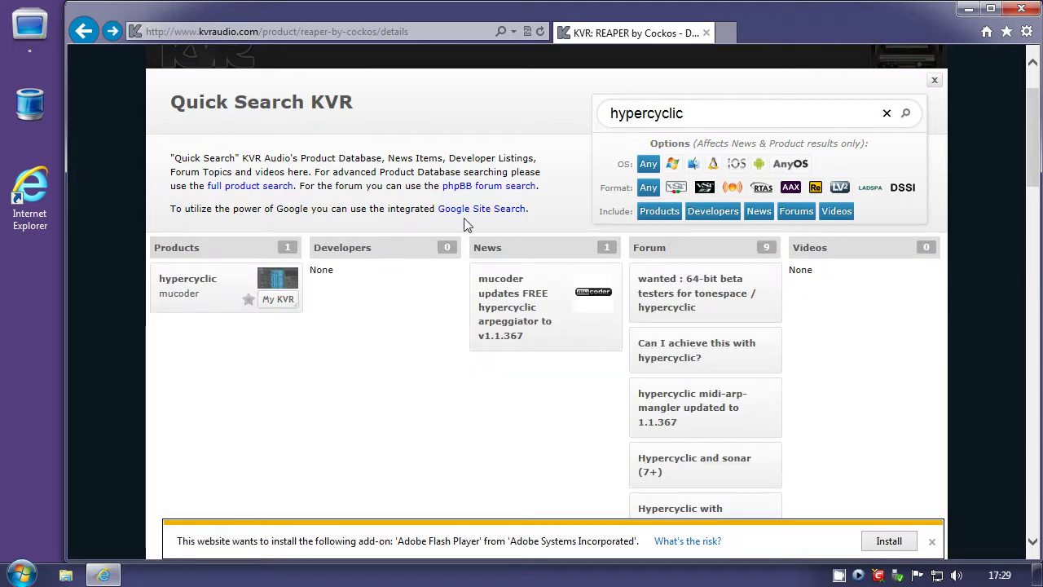
{"action": "left_click", "coordinate": [181, 282]}
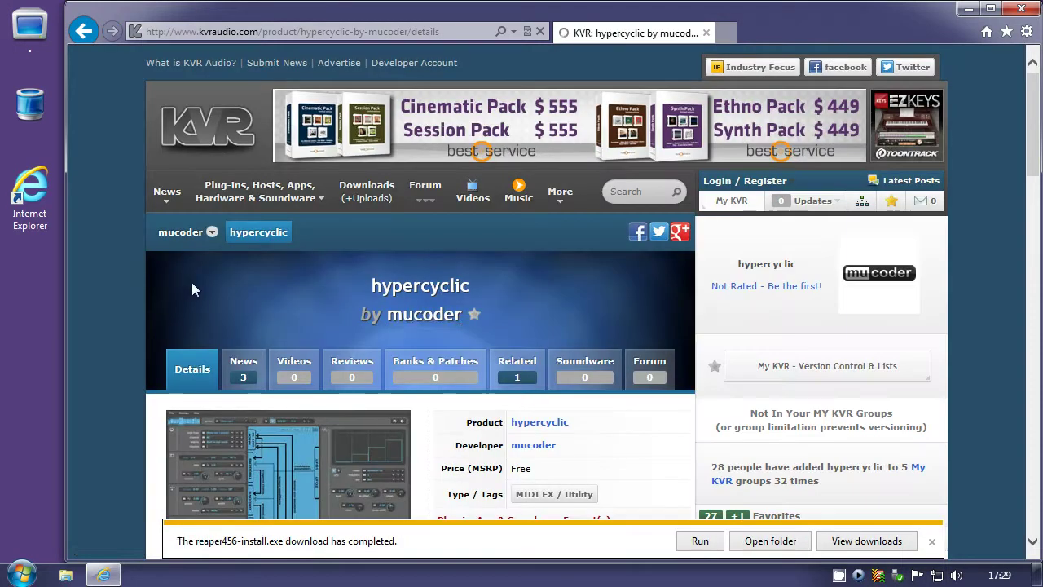
Download the Windows build of hypercyclic from the developer's site, saving hypercyclic.1.1.367.win32.zip to E:\download, and dismiss the browser notifications
{"action": "scroll", "coordinate": [524, 260], "scroll_direction": "down", "scroll_amount": 6}
{"action": "left_click", "coordinate": [601, 169]}
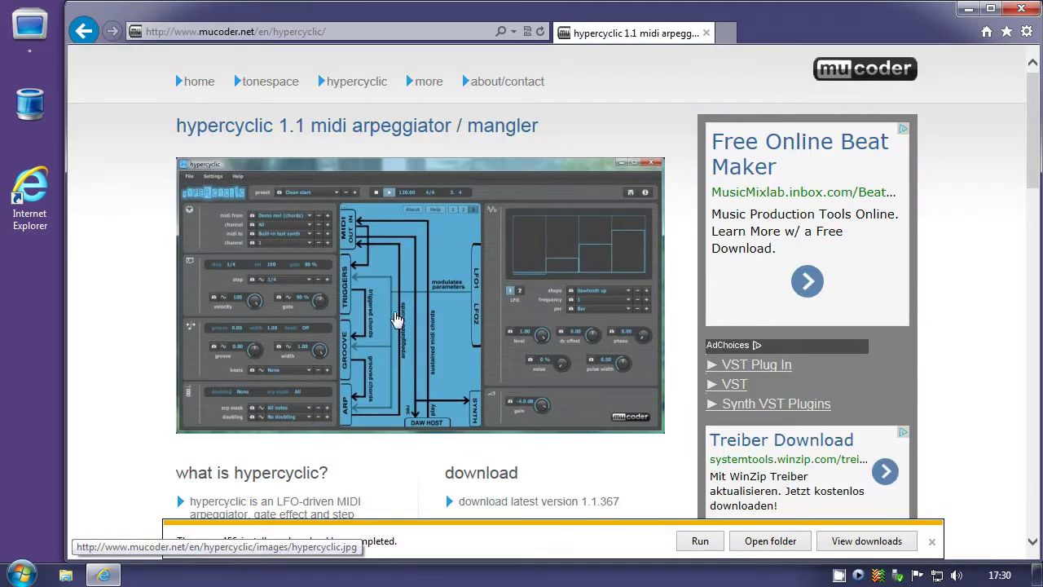
{"action": "scroll", "coordinate": [399, 313], "scroll_direction": "down", "scroll_amount": 3}
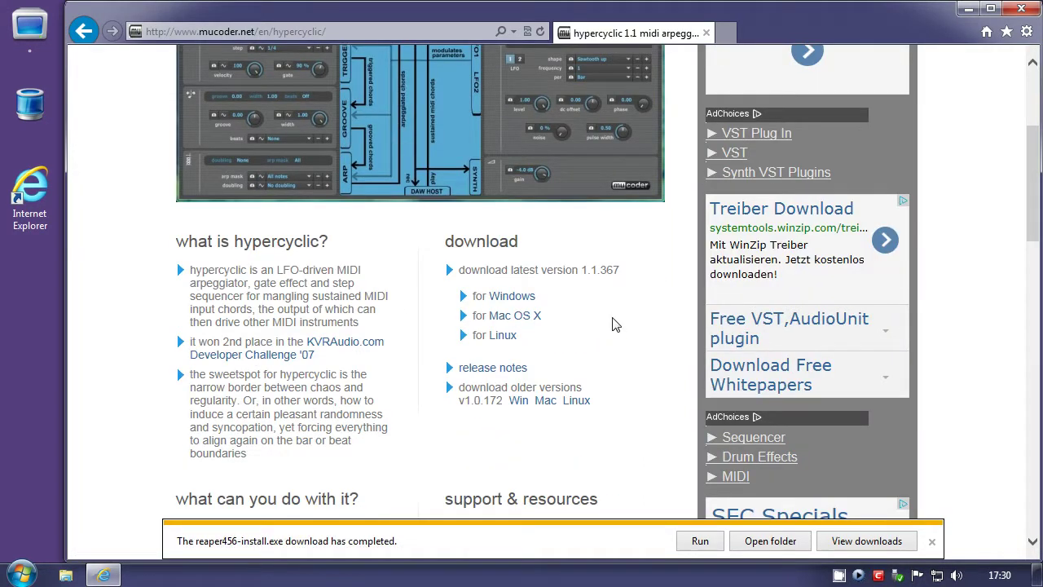
{"action": "left_click", "coordinate": [510, 300]}
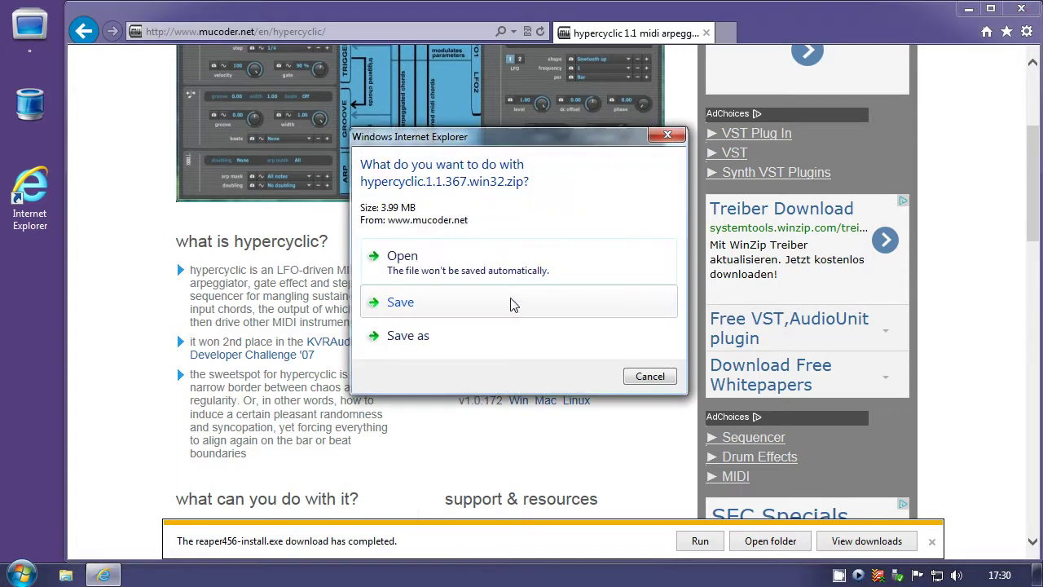
{"action": "left_click", "coordinate": [426, 339]}
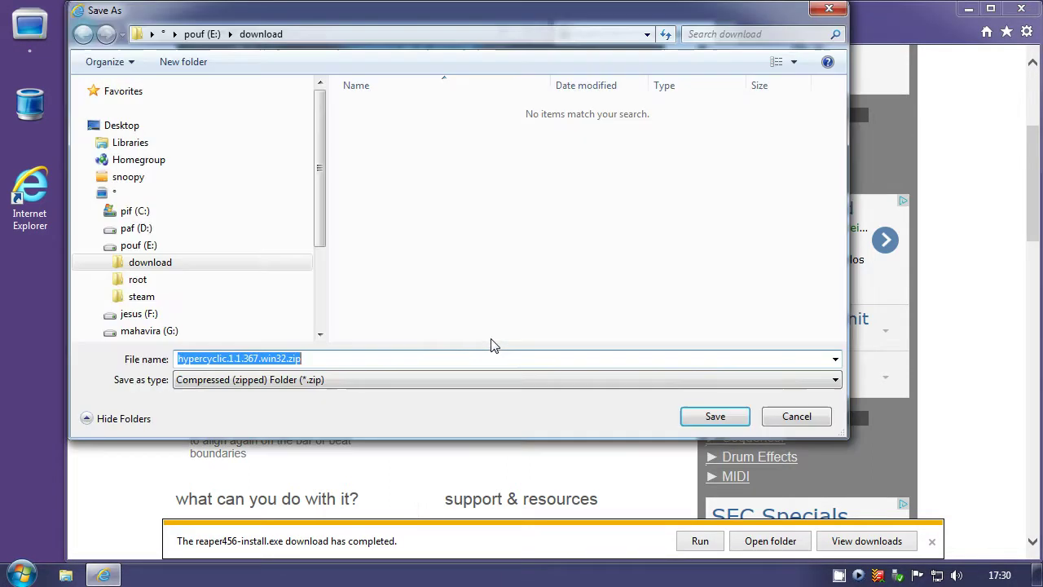
{"action": "left_click", "coordinate": [716, 416]}
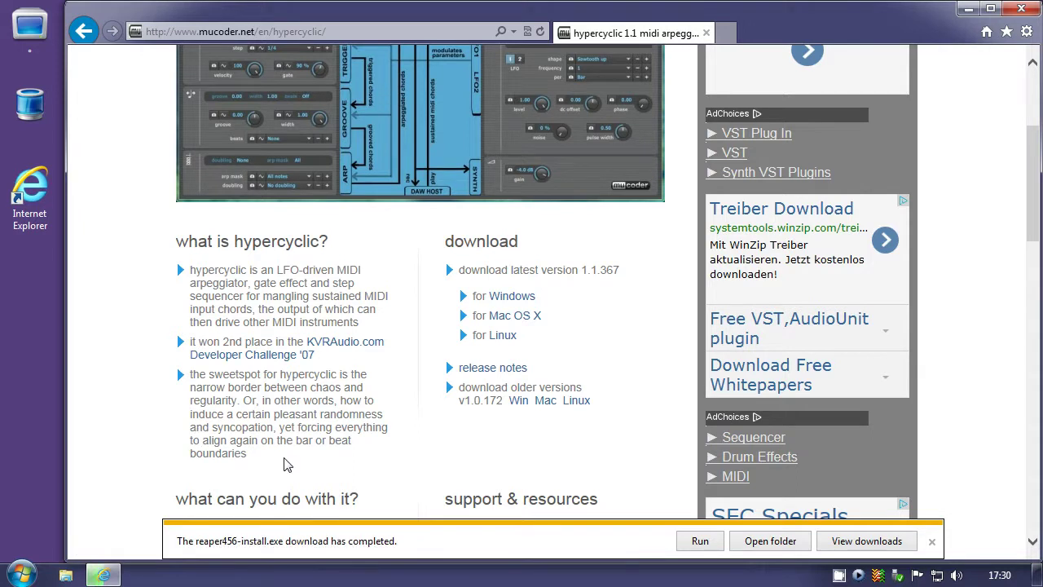
{"action": "left_click", "coordinate": [932, 542]}
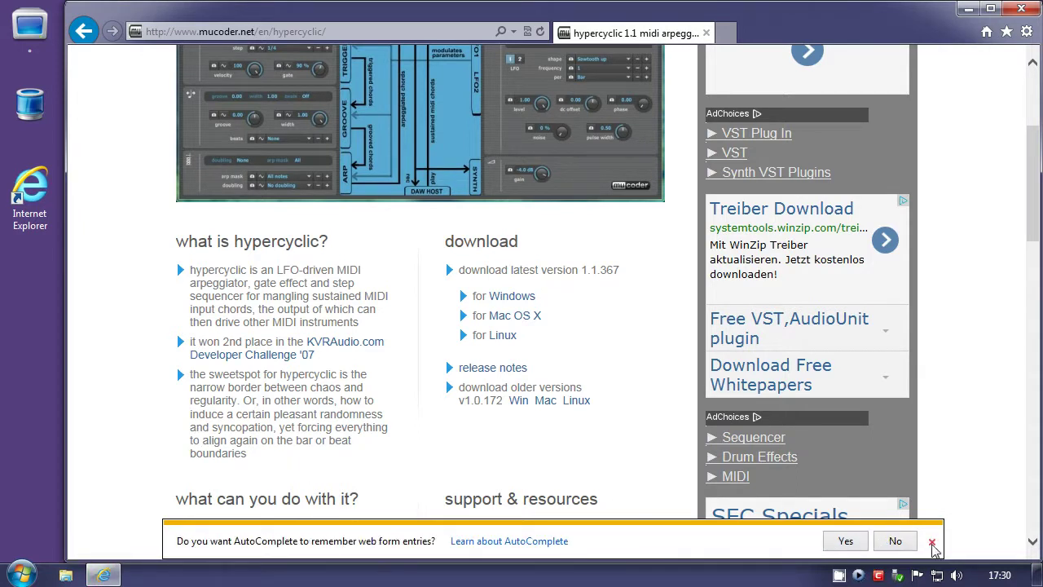
{"action": "left_click", "coordinate": [931, 542]}
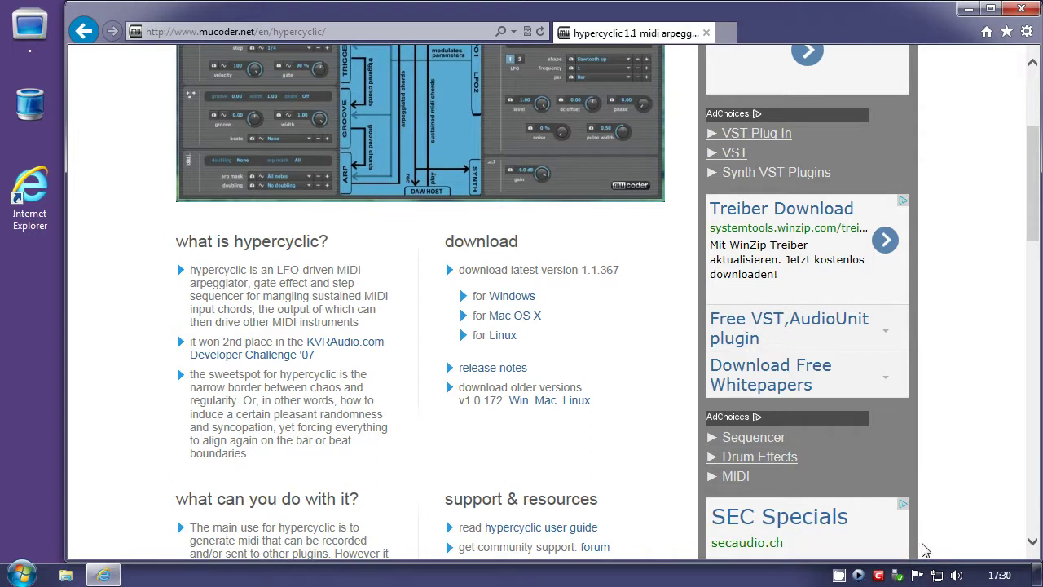
Switch to Windows Explorer and open the download folder on drive pouf (E:) to check the downloaded files
{"action": "left_click", "coordinate": [67, 575]}
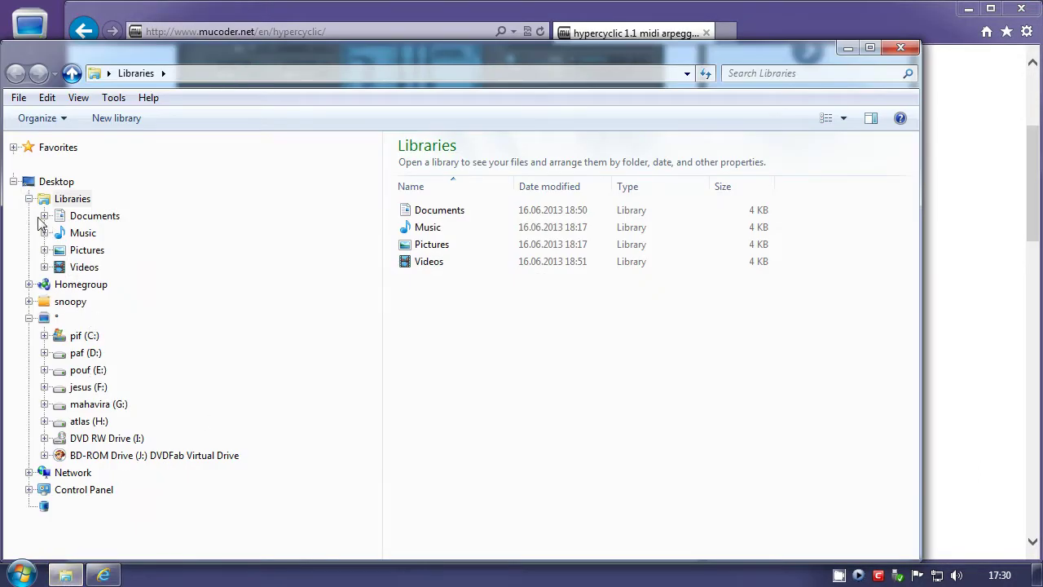
{"action": "left_click", "coordinate": [29, 199]}
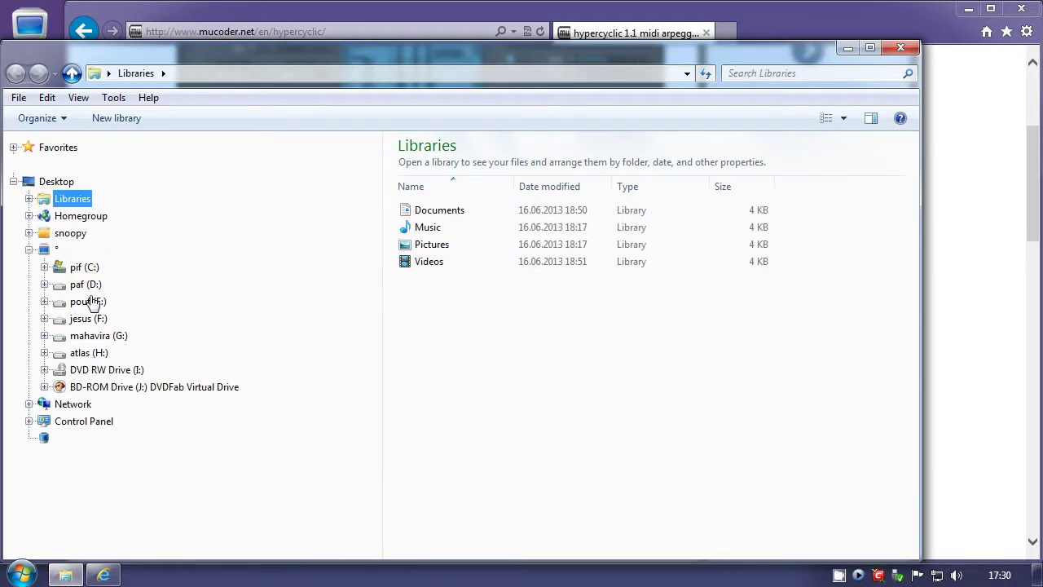
{"action": "left_click", "coordinate": [45, 302]}
{"action": "left_click", "coordinate": [106, 318]}
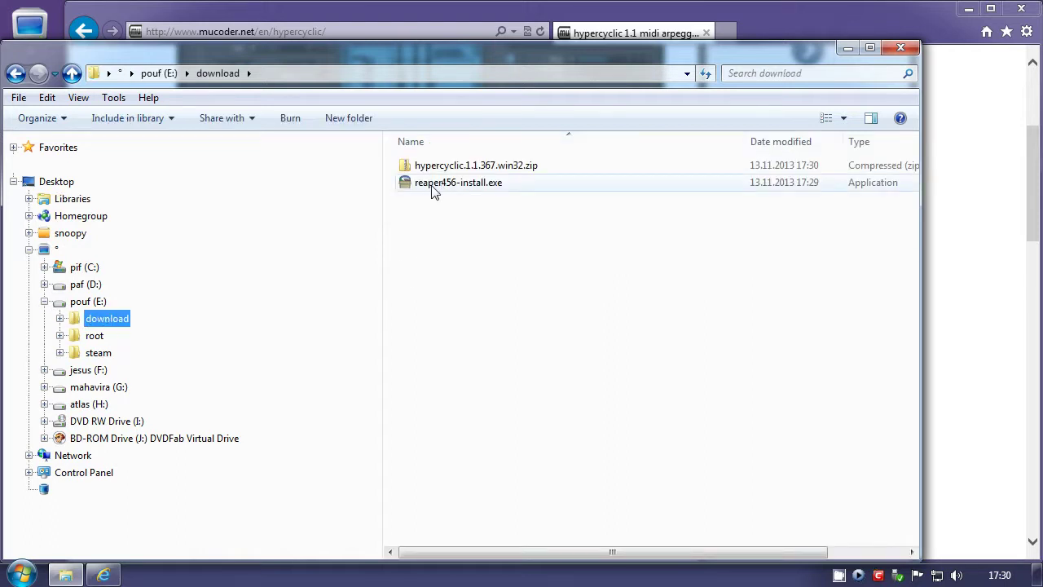
Switch back to Internet Explorer, return to KVR, search for kirnu, and open the free Kirnu product page
{"action": "left_click", "coordinate": [790, 11]}
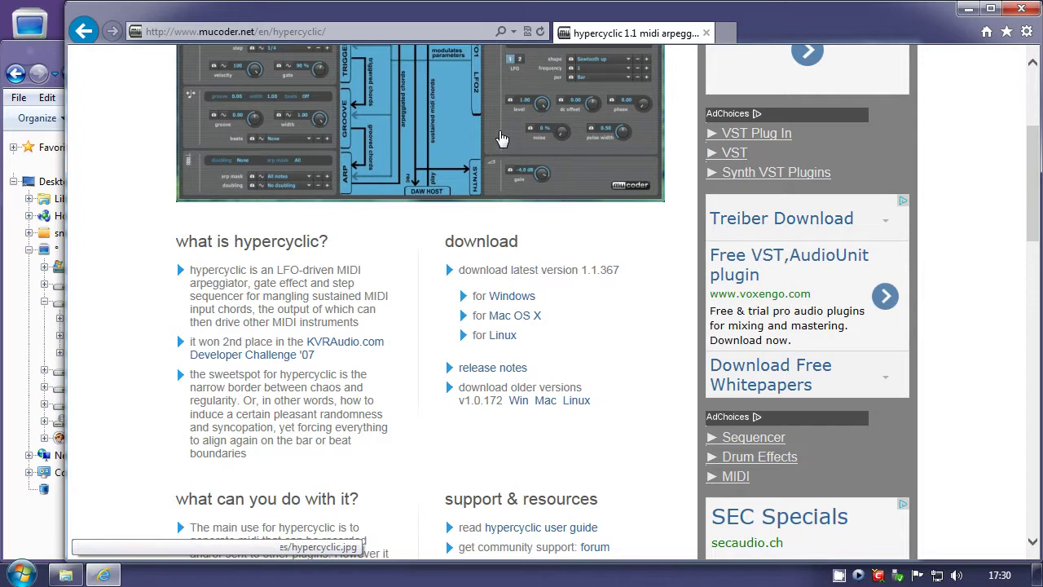
{"action": "left_click", "coordinate": [82, 31]}
{"action": "scroll", "coordinate": [596, 219], "scroll_direction": "up", "scroll_amount": 5}
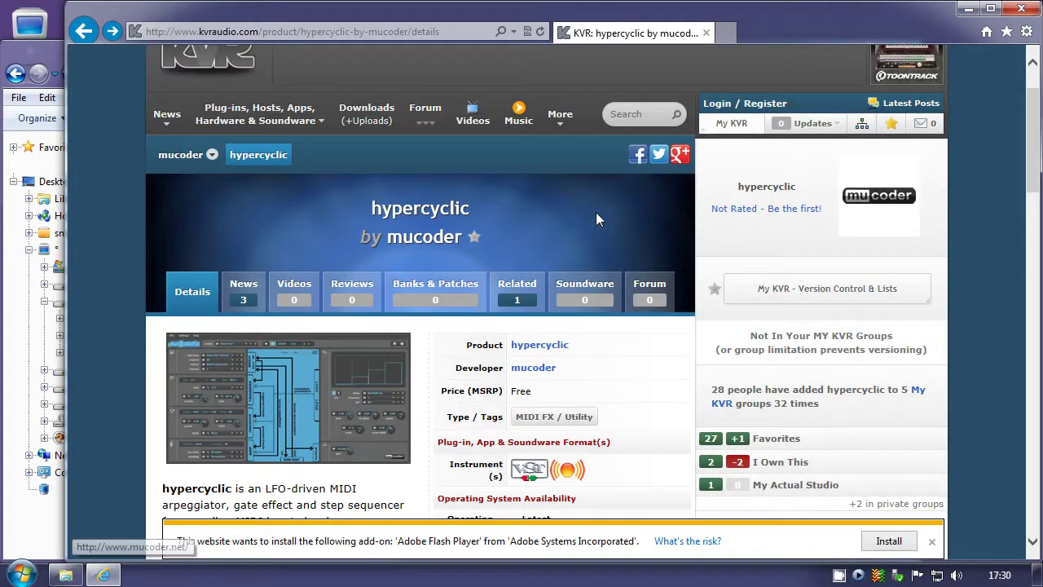
{"action": "left_click", "coordinate": [626, 114]}
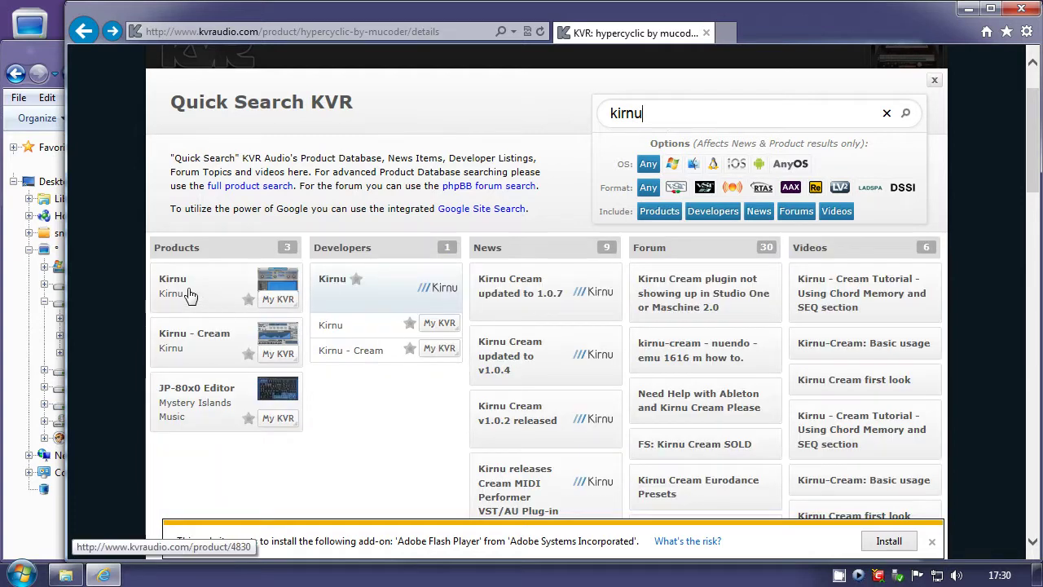
{"action": "left_click", "coordinate": [181, 286]}
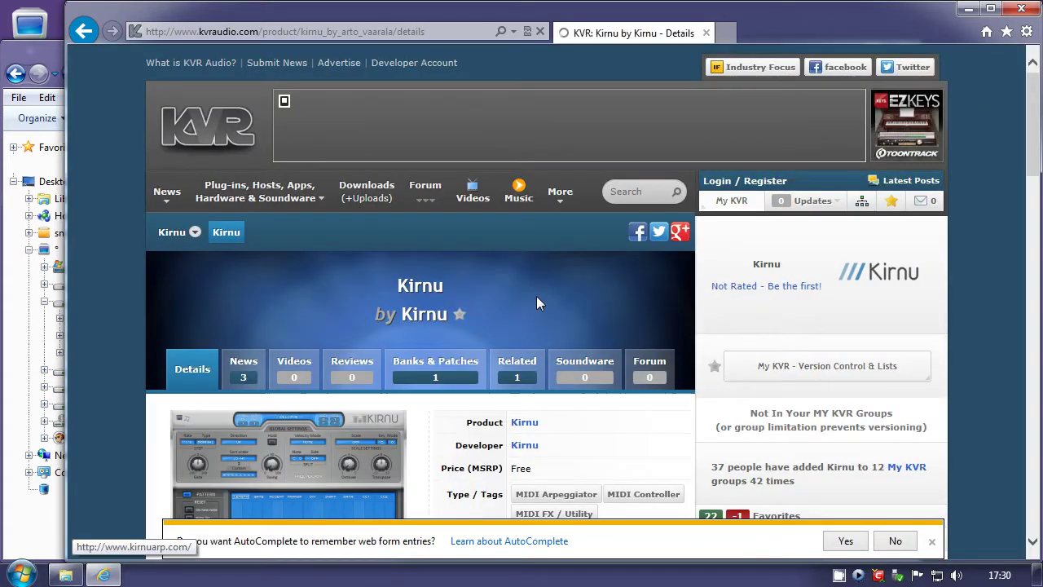
Follow the Windows download link for Kirnu to the developer's site and open the download page of the free Kirnu 1
{"action": "scroll", "coordinate": [570, 301], "scroll_direction": "down", "scroll_amount": 3}
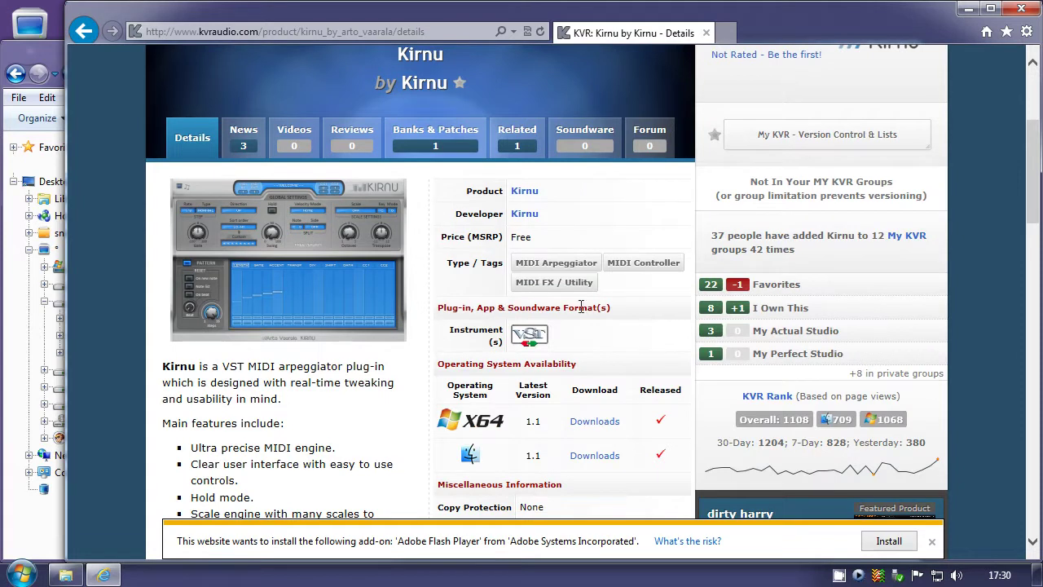
{"action": "left_click", "coordinate": [589, 421]}
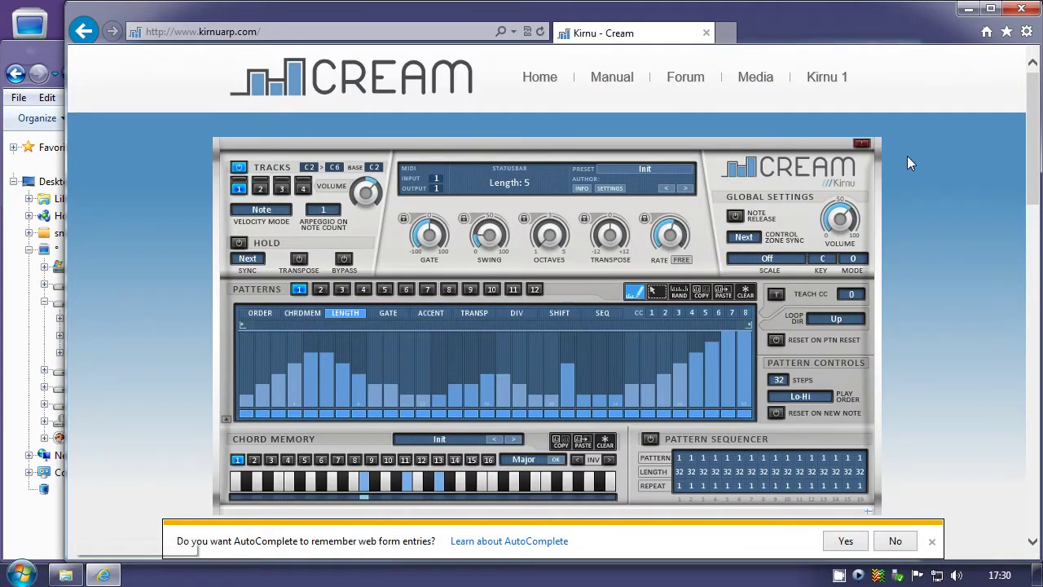
{"action": "left_click", "coordinate": [828, 78]}
{"action": "scroll", "coordinate": [399, 277], "scroll_direction": "down", "scroll_amount": 3}
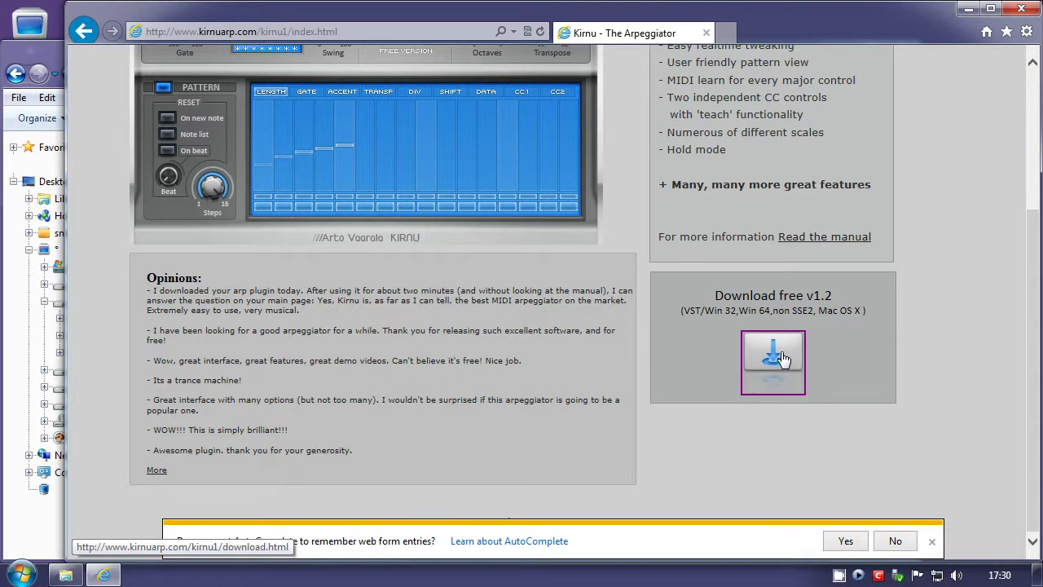
{"action": "left_click", "coordinate": [781, 359]}
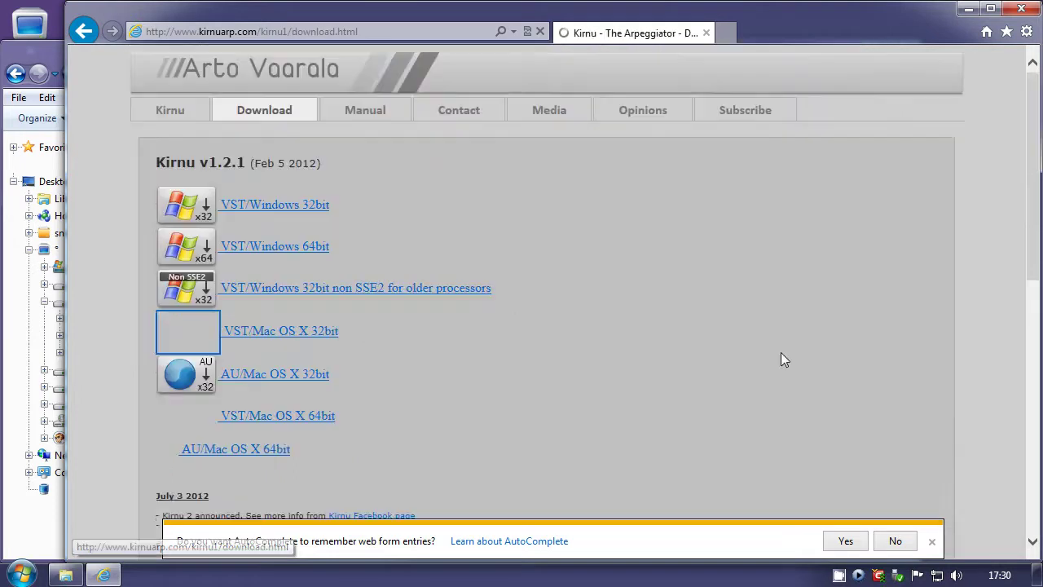
Download the VST/Windows 32bit build of Kirnu v1.2.1 and save the zip to E:\download
{"action": "left_click", "coordinate": [277, 206]}
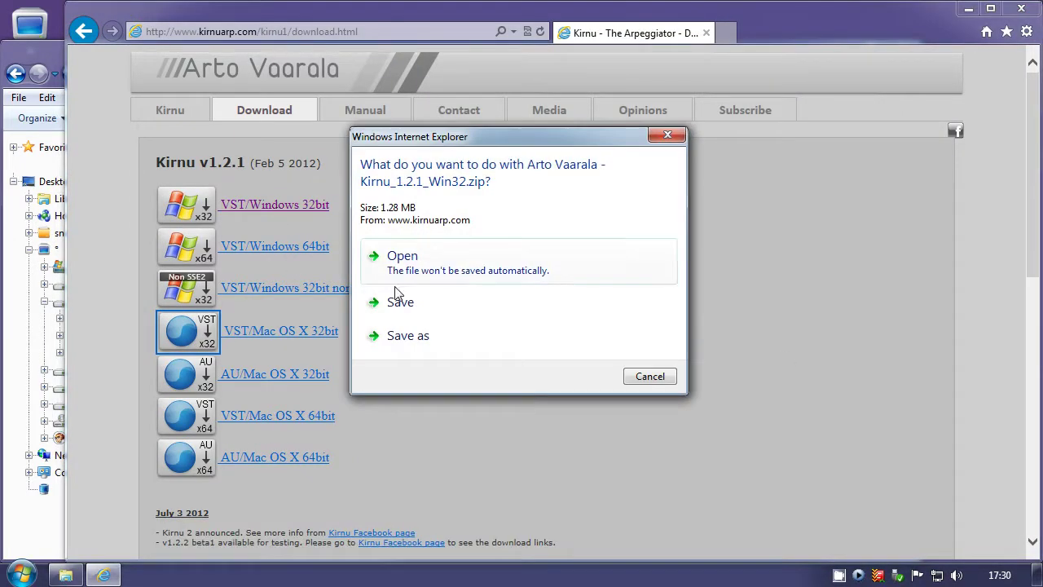
{"action": "left_click", "coordinate": [412, 335]}
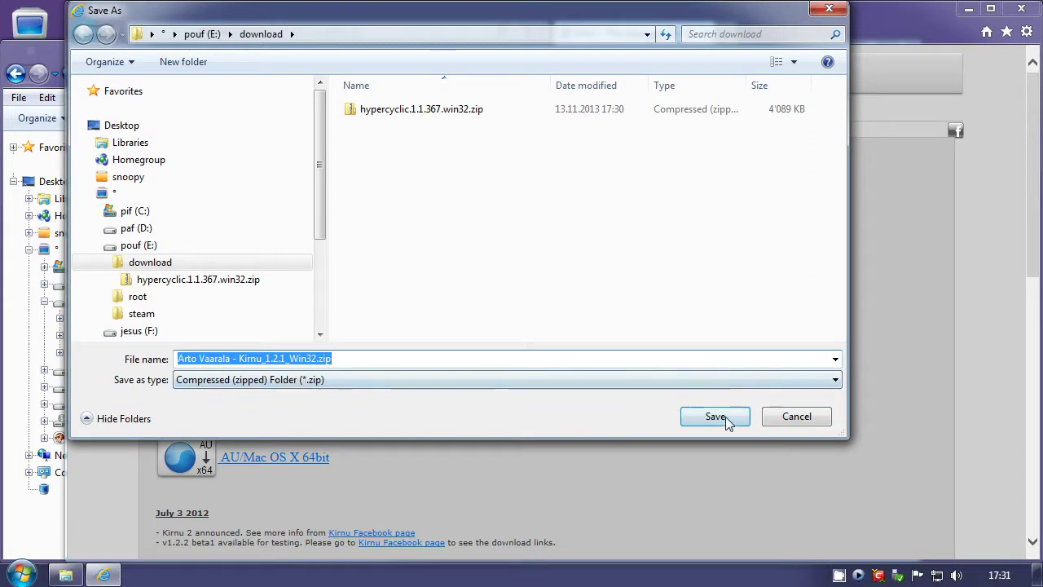
{"action": "left_click", "coordinate": [716, 416]}
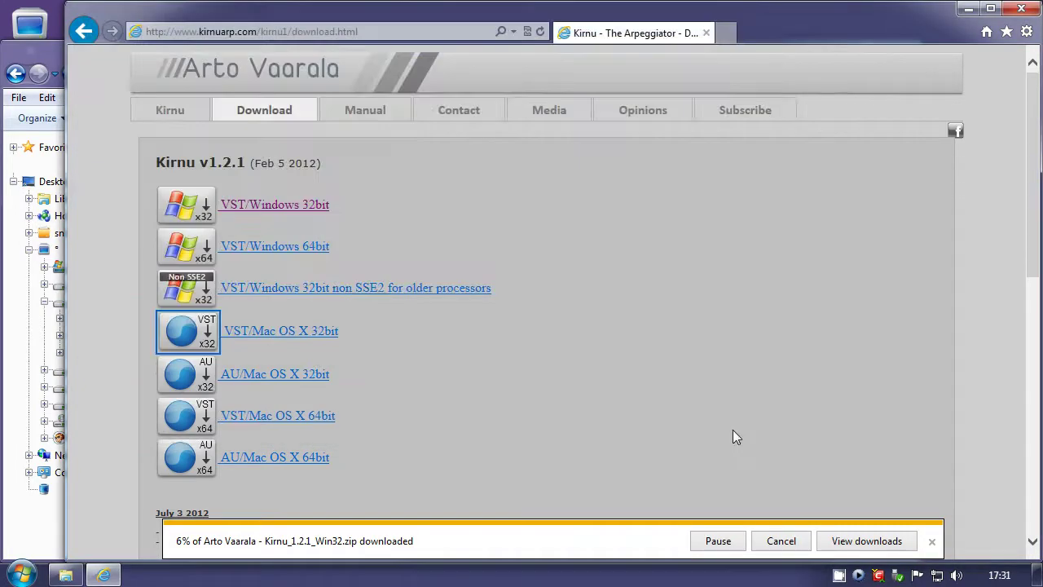
Return to the KVR Kirnu page, search for synth1, and open the Synth1 product page
{"action": "left_click", "coordinate": [88, 33]}
{"action": "left_click", "coordinate": [86, 32]}
{"action": "left_click", "coordinate": [85, 34]}
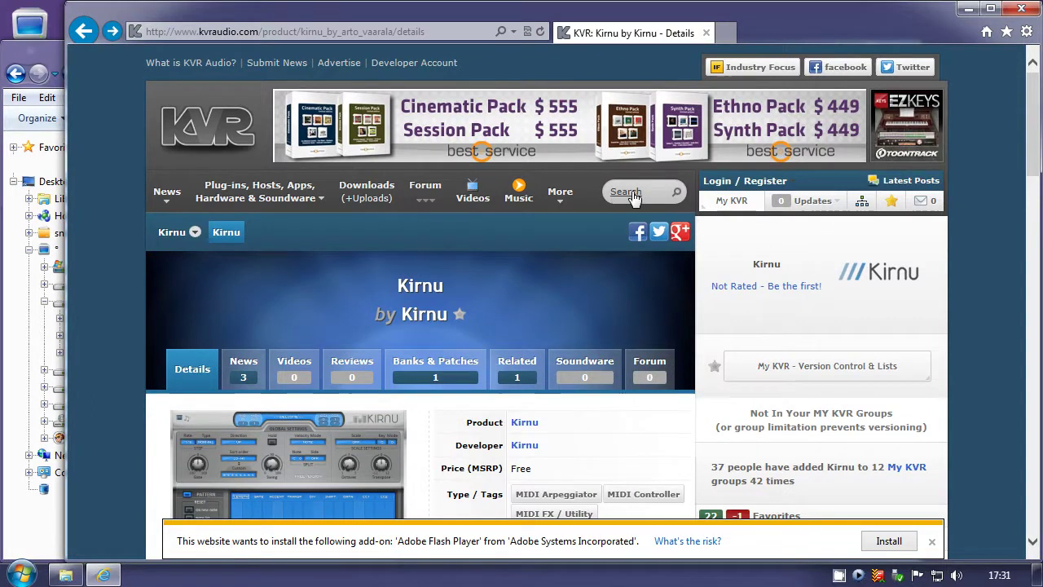
{"action": "left_click", "coordinate": [634, 196]}
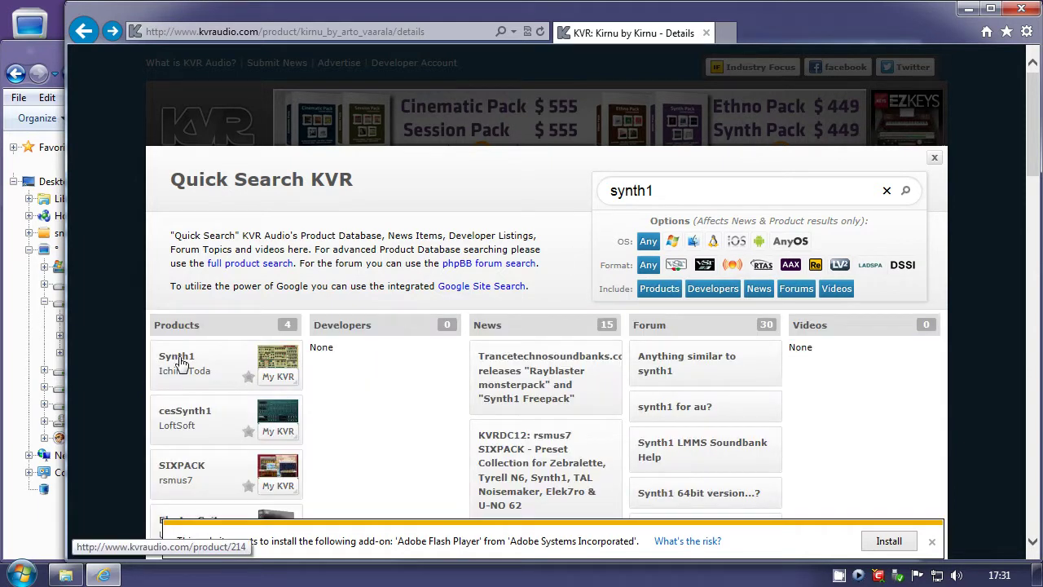
{"action": "left_click", "coordinate": [181, 362]}
Download Synth1 Ver 1.12 for Windows from the developer's site, saving Synth1V112.zip to E:\download
{"action": "scroll", "coordinate": [530, 155], "scroll_direction": "down", "scroll_amount": 5}
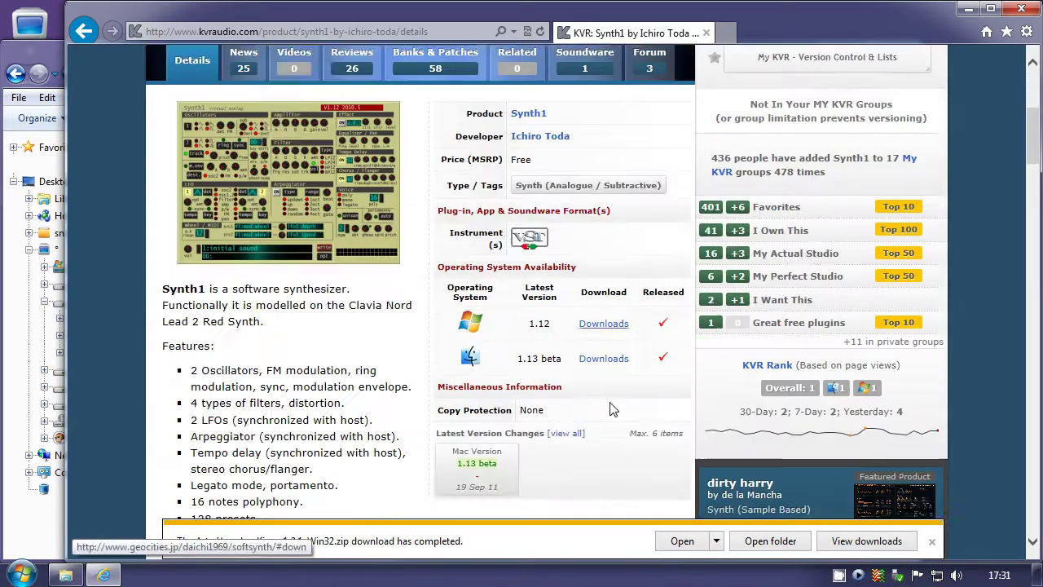
{"action": "left_click", "coordinate": [603, 170]}
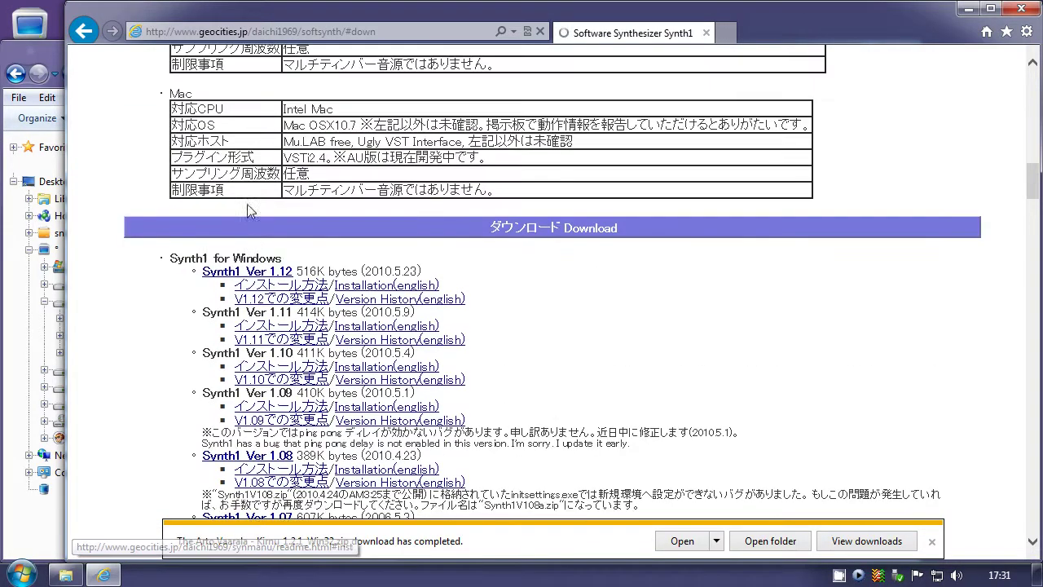
{"action": "left_click", "coordinate": [269, 273]}
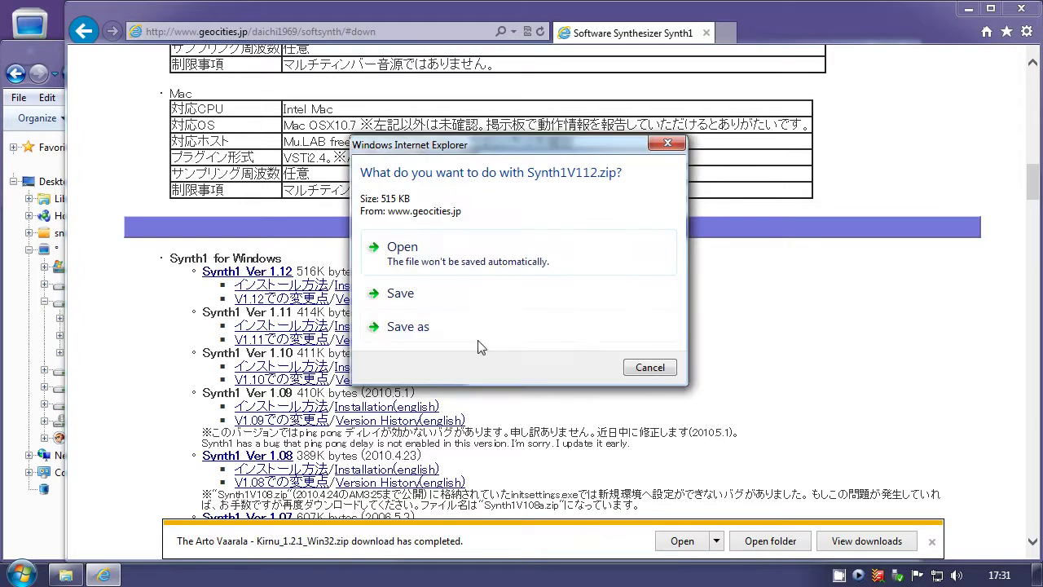
{"action": "left_click", "coordinate": [436, 337]}
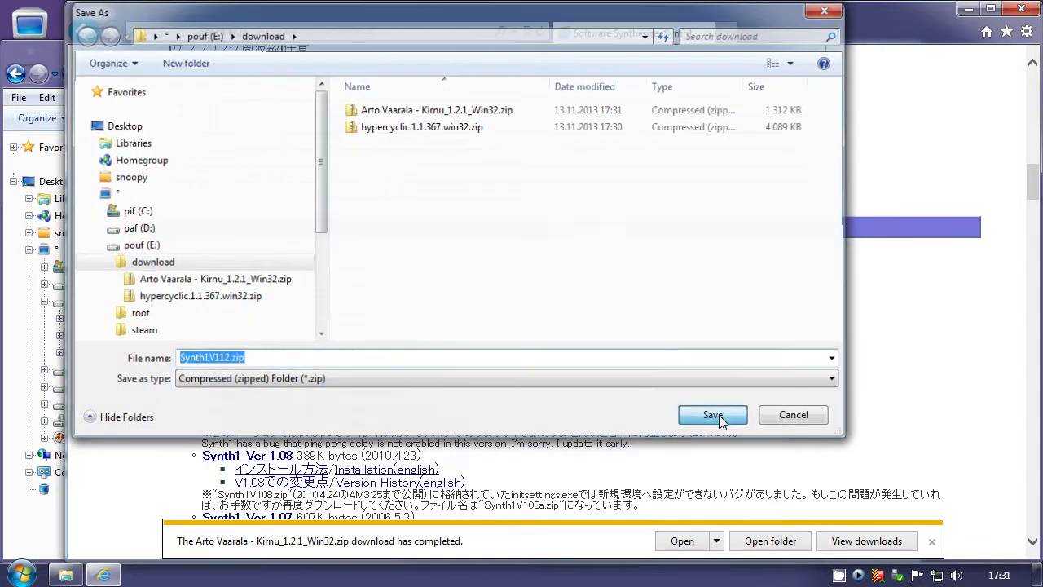
{"action": "left_click", "coordinate": [717, 414]}
Return to the KVR Kirnu page, search for piano one, and open the Piano One product by Sound Magic
{"action": "left_click", "coordinate": [84, 31]}
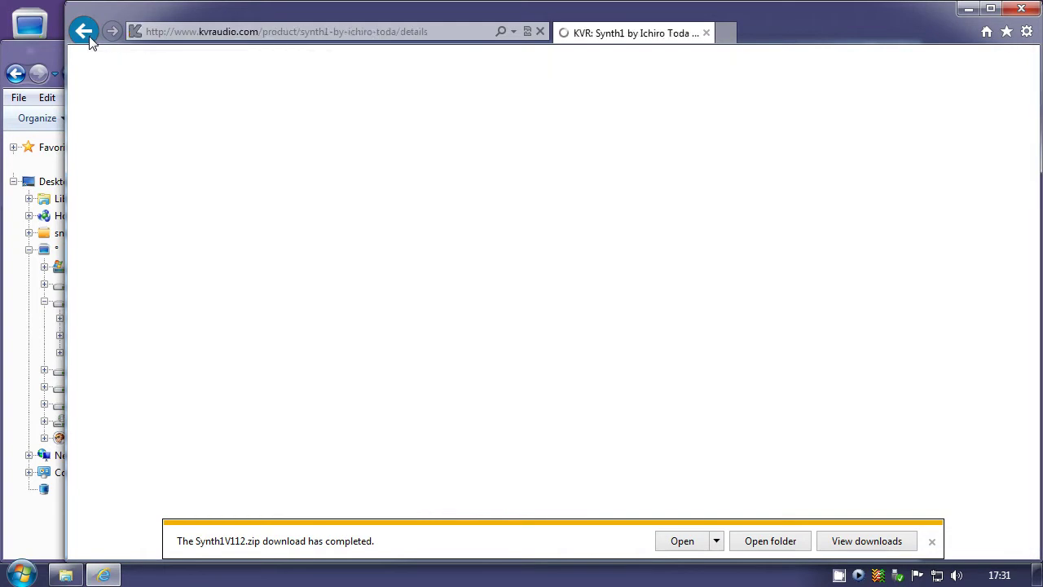
{"action": "left_click", "coordinate": [84, 31]}
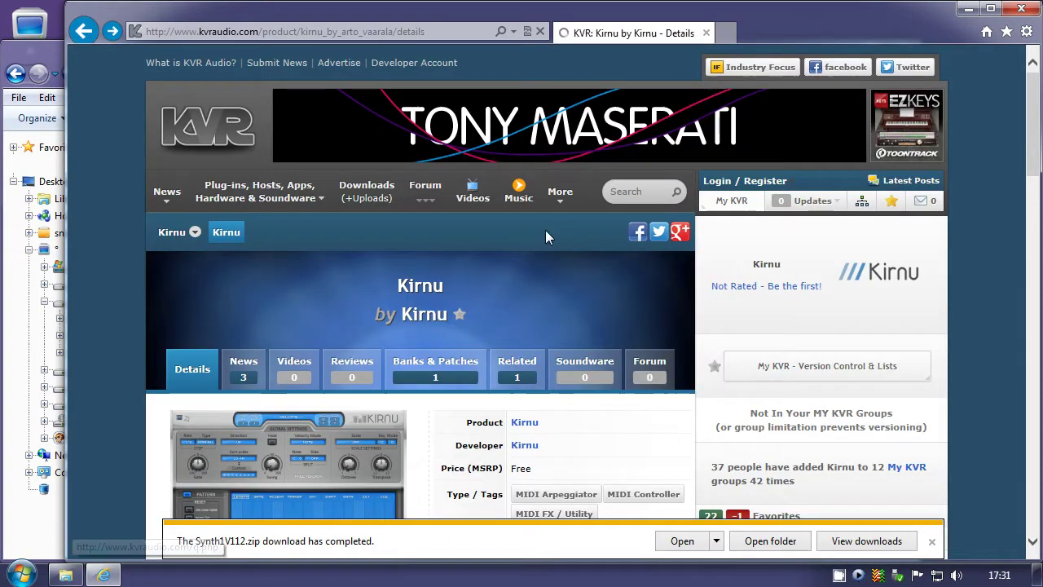
{"action": "left_click", "coordinate": [641, 192]}
{"action": "left_click_drag", "start_coordinate": [654, 192], "coordinate": [592, 192]}
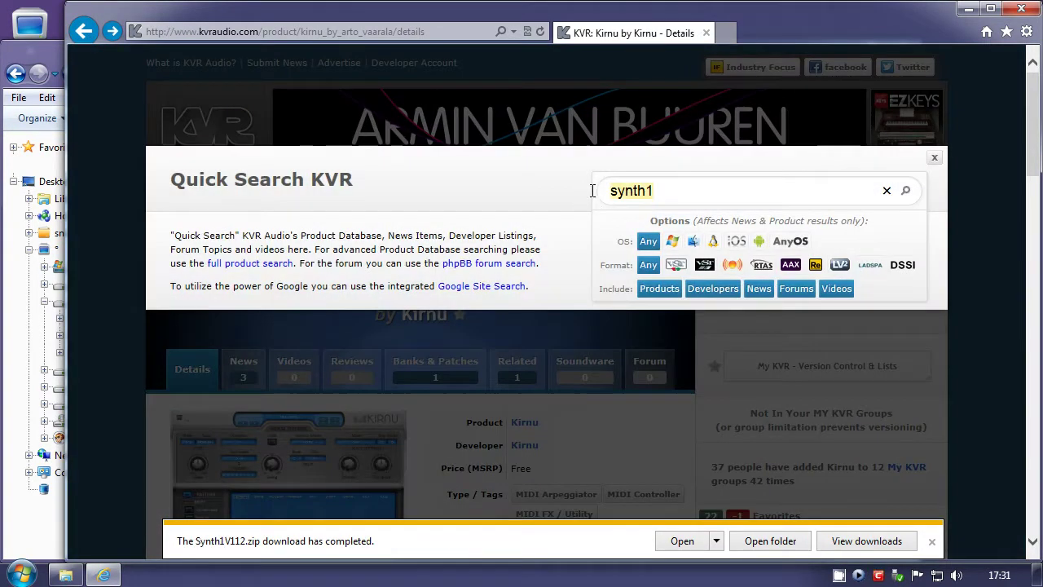
{"action": "type", "text": "pia"}
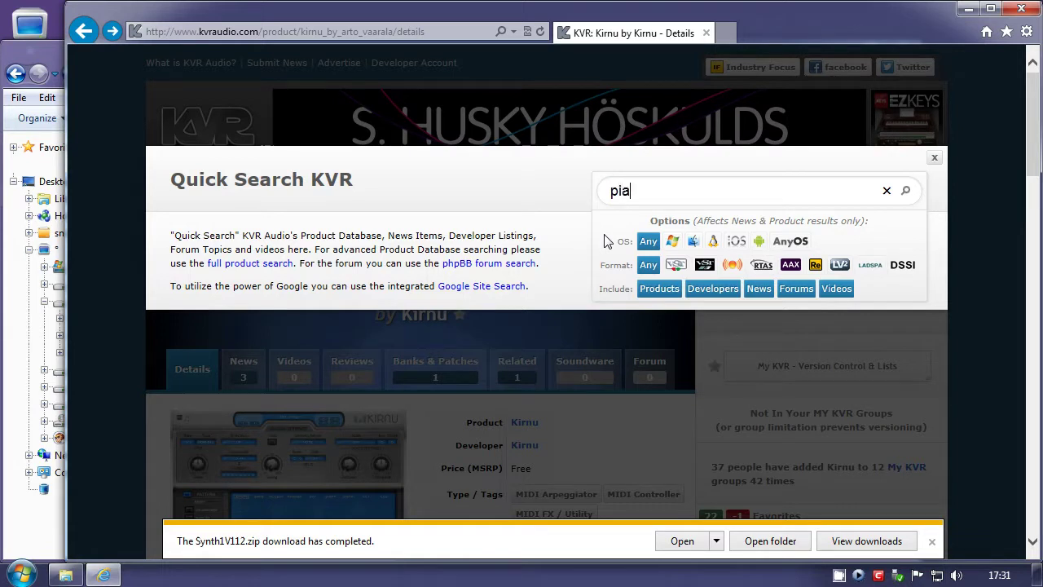
{"action": "type", "text": "no"}
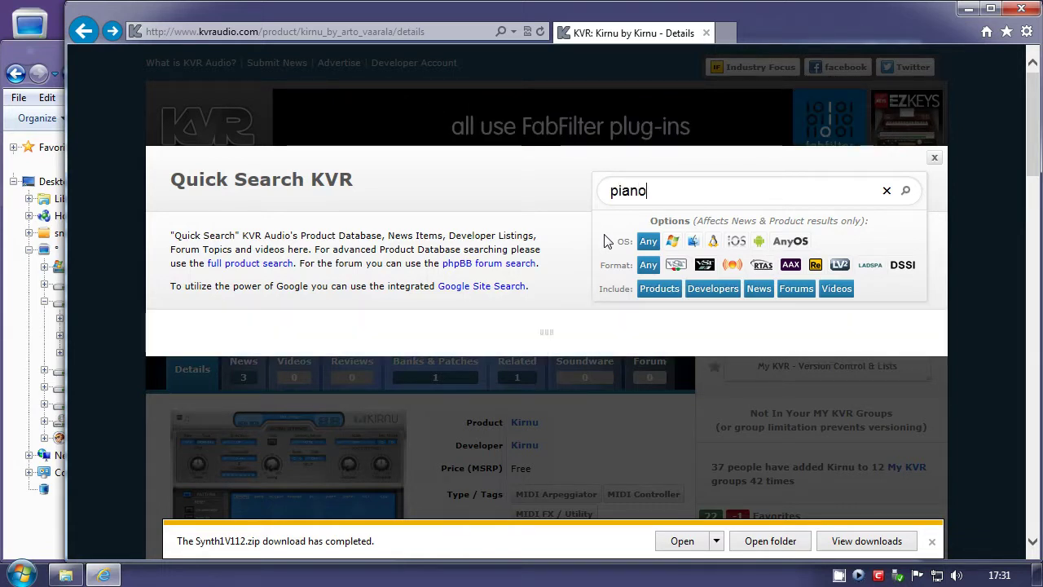
{"action": "type", "text": "1"}
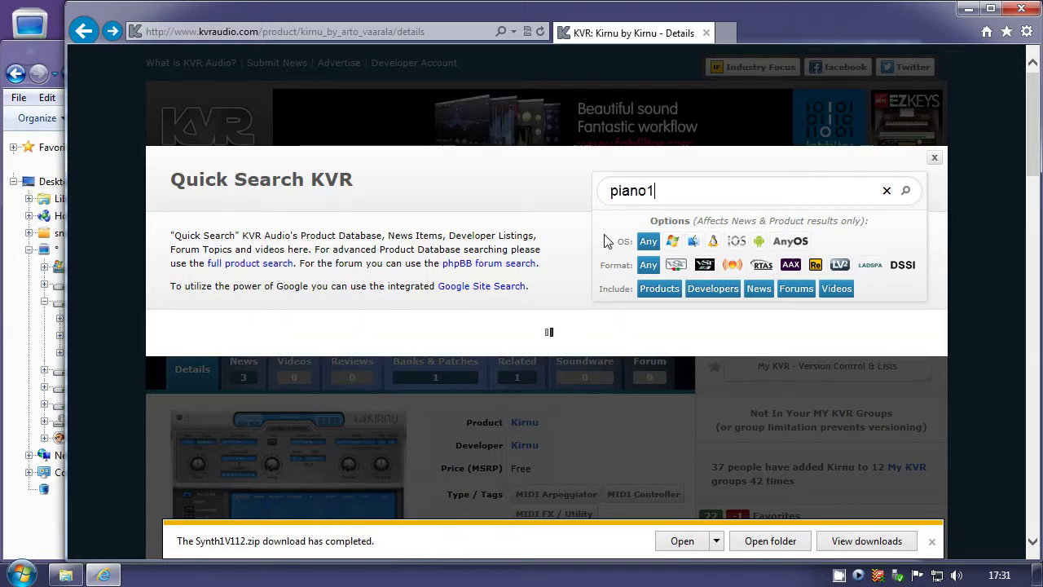
{"action": "key", "text": "BackSpace"}
{"action": "type", "text": "o"}
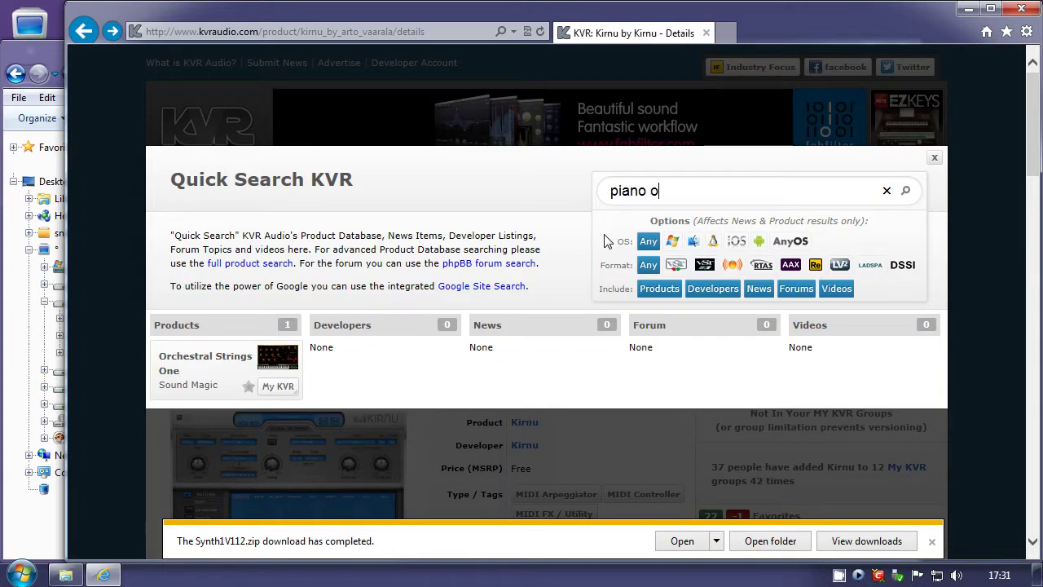
{"action": "type", "text": "ne"}
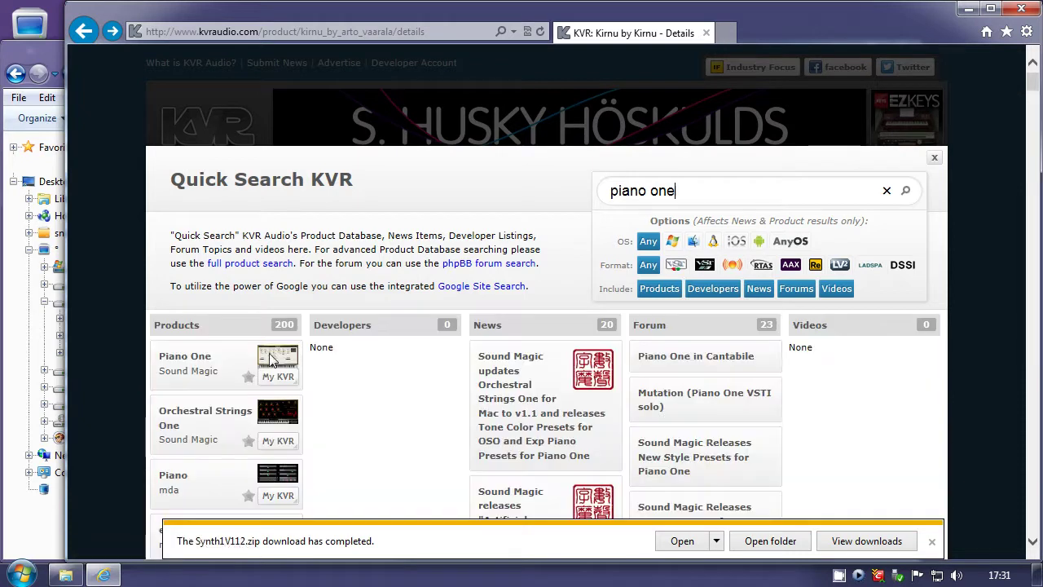
{"action": "left_click", "coordinate": [190, 363]}
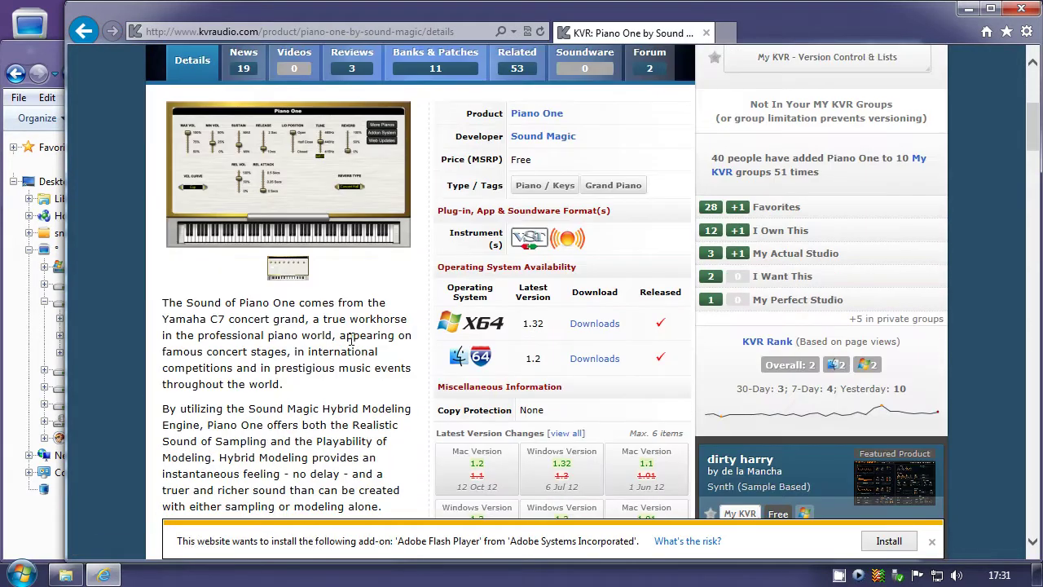
Download the Windows 32Bit version of Piano One from the developer's site, saving it as PianoOne13.zip
{"action": "left_click", "coordinate": [595, 326]}
{"action": "scroll", "coordinate": [621, 335], "scroll_direction": "down", "scroll_amount": 3}
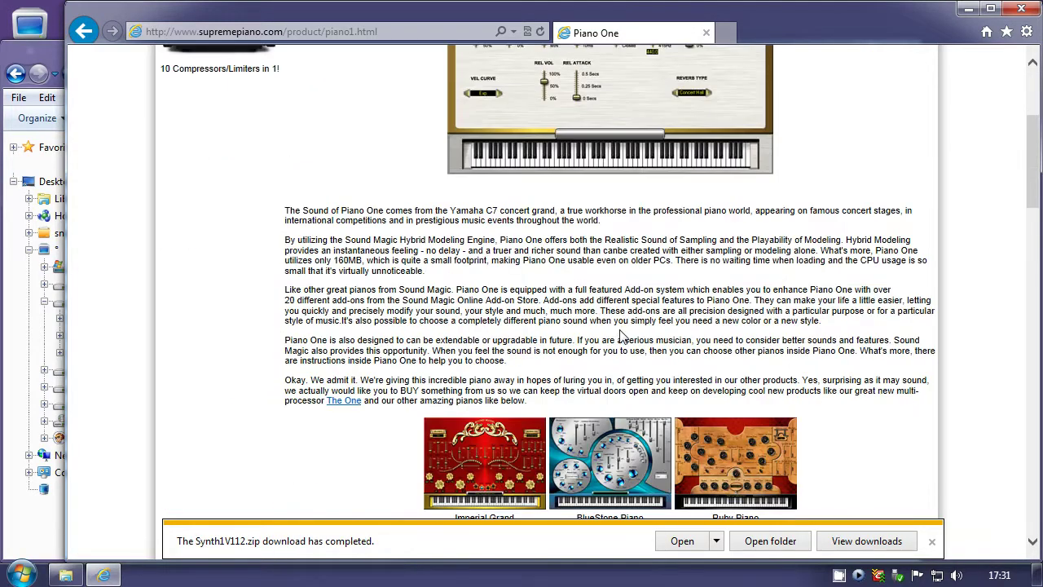
{"action": "scroll", "coordinate": [619, 319], "scroll_direction": "down", "scroll_amount": 10}
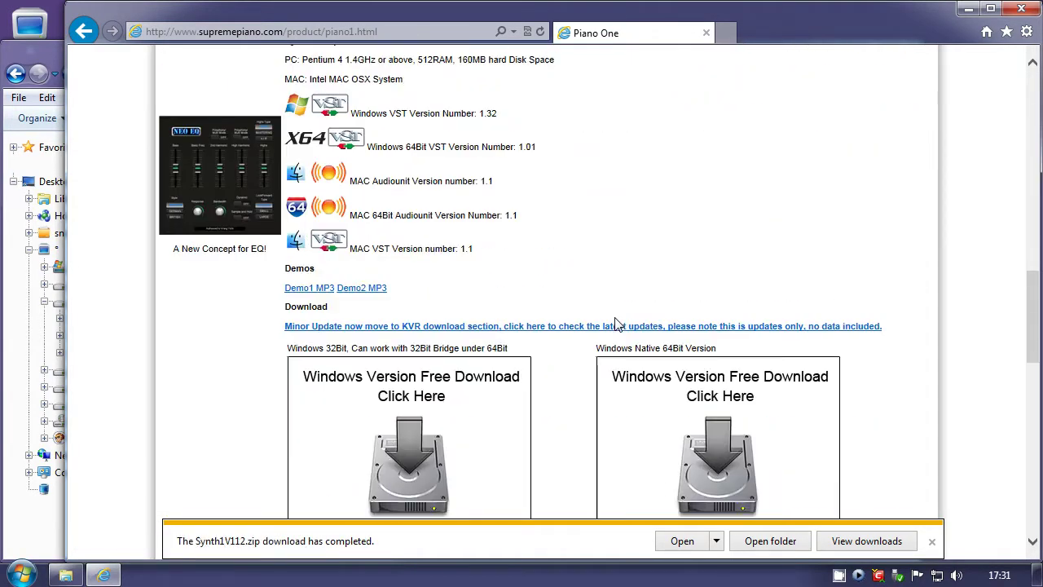
{"action": "scroll", "coordinate": [616, 326], "scroll_direction": "down", "scroll_amount": 3}
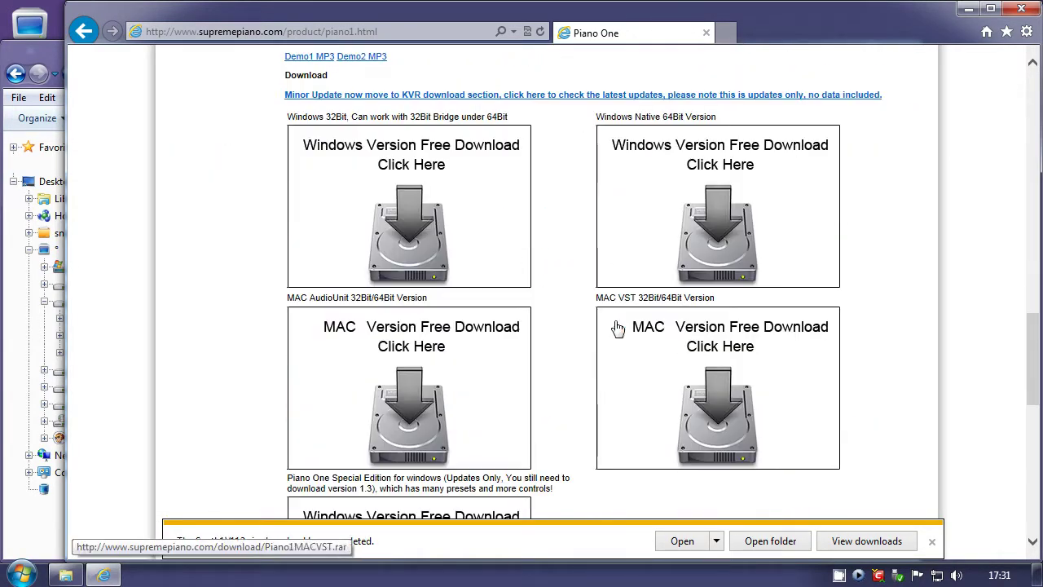
{"action": "left_click", "coordinate": [400, 147]}
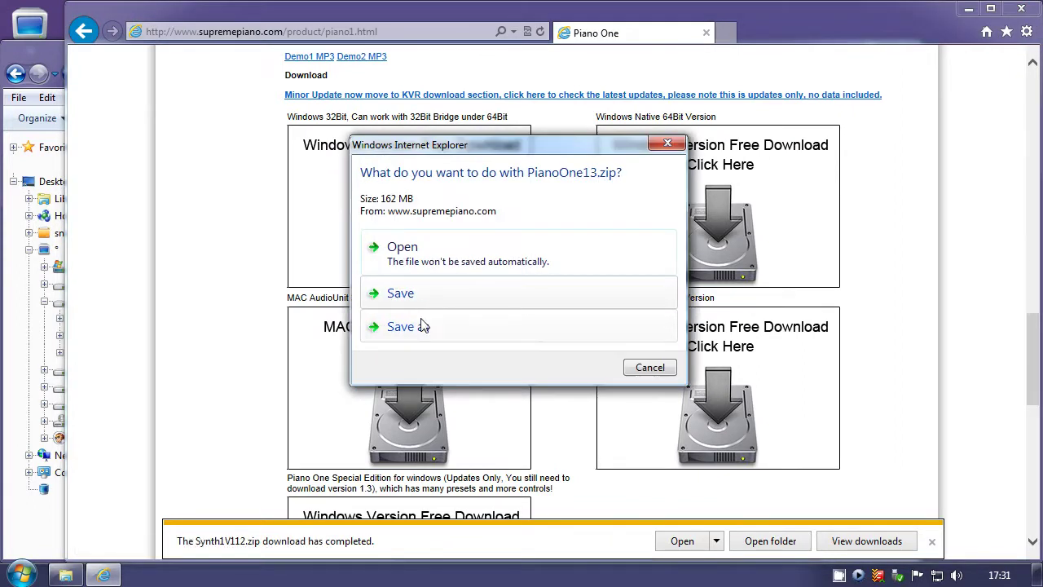
{"action": "left_click", "coordinate": [420, 332]}
{"action": "left_click", "coordinate": [714, 417]}
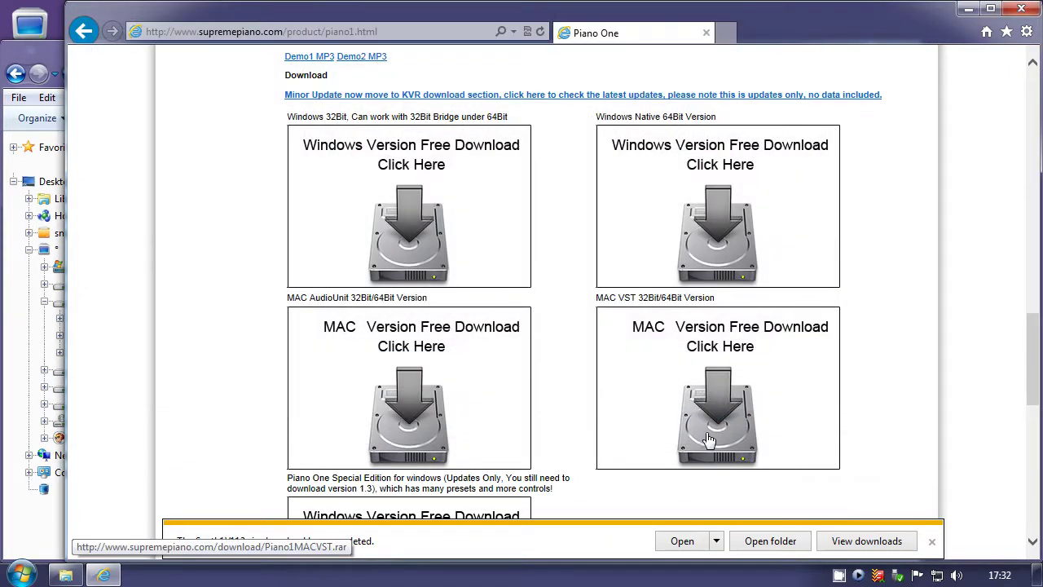
Return to the KVR Kirnu page, search for upstereo, and open the UpStereo product by QuikQuak
{"action": "left_click", "coordinate": [84, 30]}
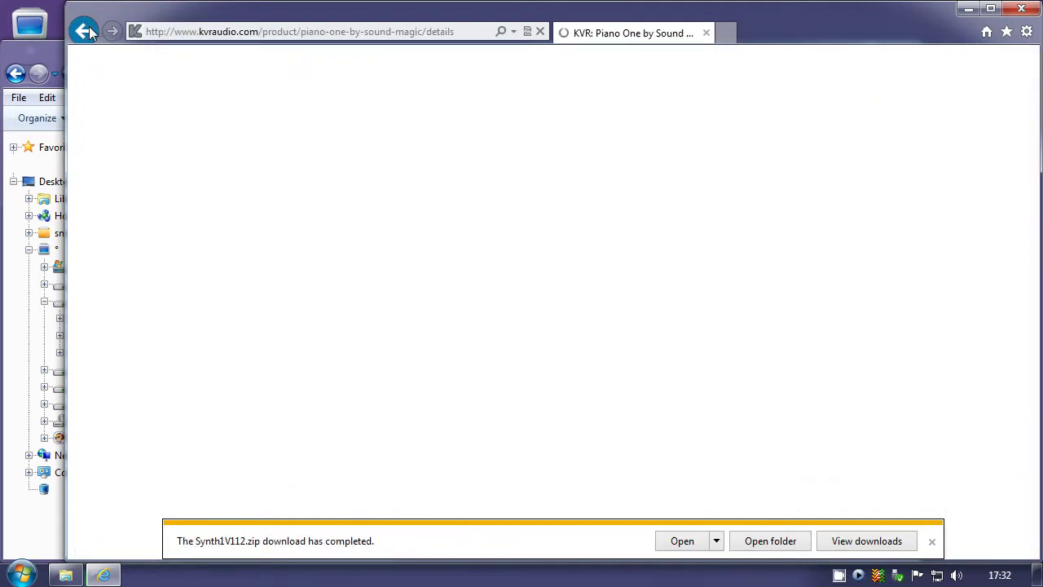
{"action": "left_click", "coordinate": [84, 30]}
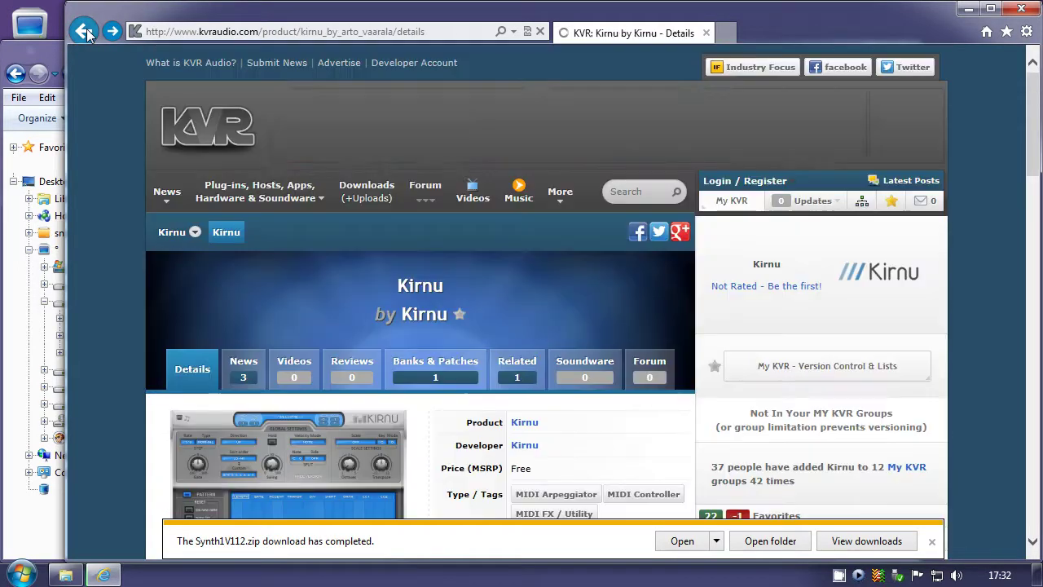
{"action": "left_click", "coordinate": [664, 203]}
{"action": "type", "text": "piano one"}
{"action": "key", "text": "Return"}
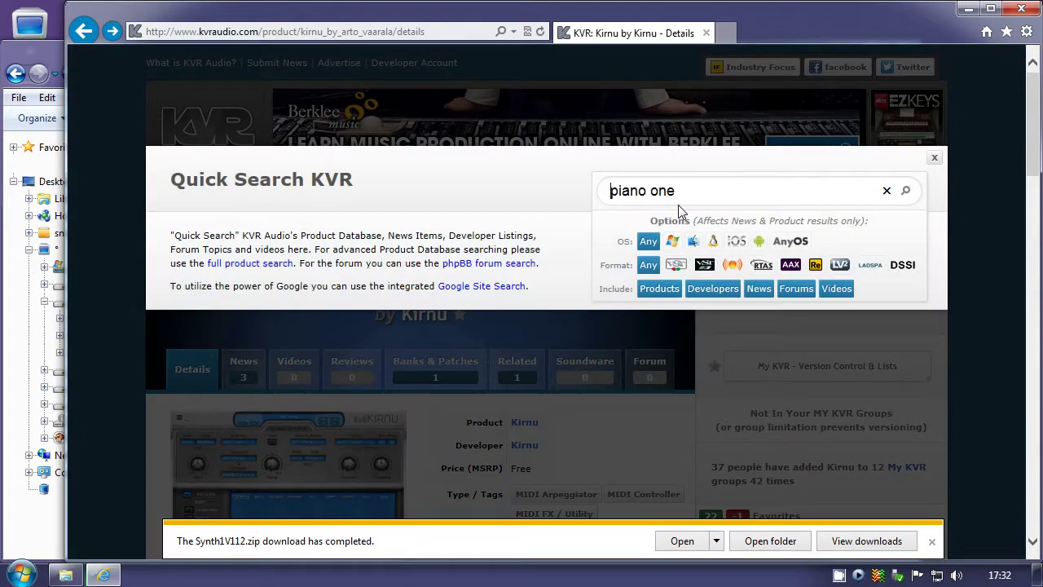
{"action": "triple_click", "coordinate": [678, 193]}
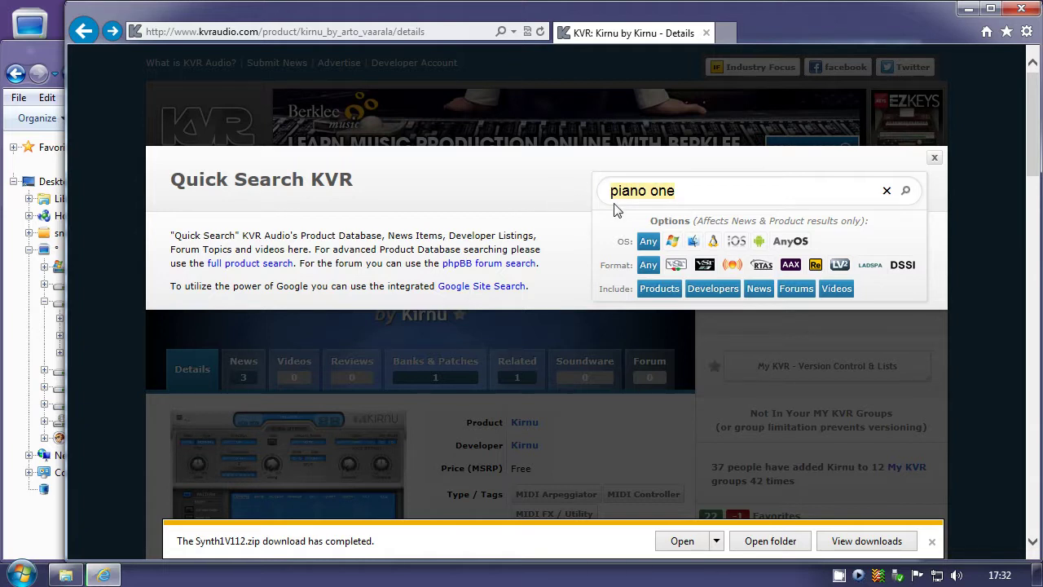
{"action": "type", "text": "upstereo"}
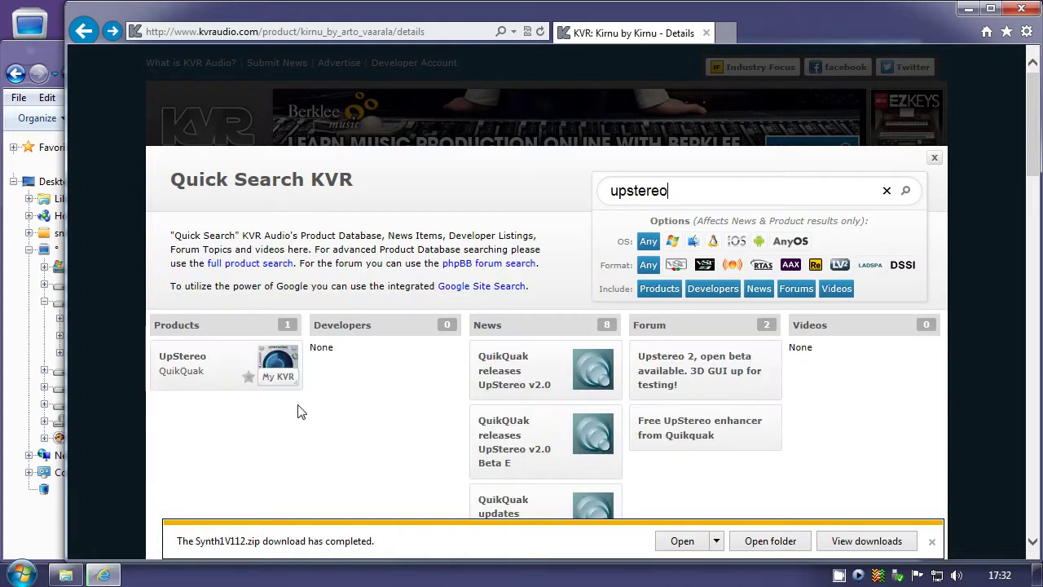
{"action": "left_click", "coordinate": [186, 360]}
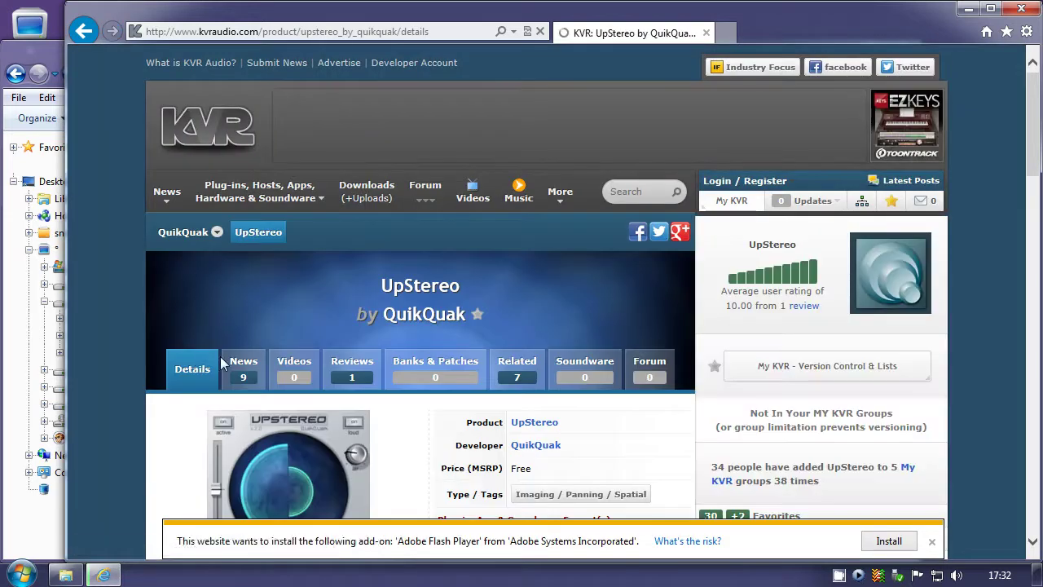
Download the Windows UpStereo 2.00 VST from the developer's downloads page, saving UpStereo_2_Win.zip to E:\download
{"action": "scroll", "coordinate": [542, 301], "scroll_direction": "down", "scroll_amount": 5}
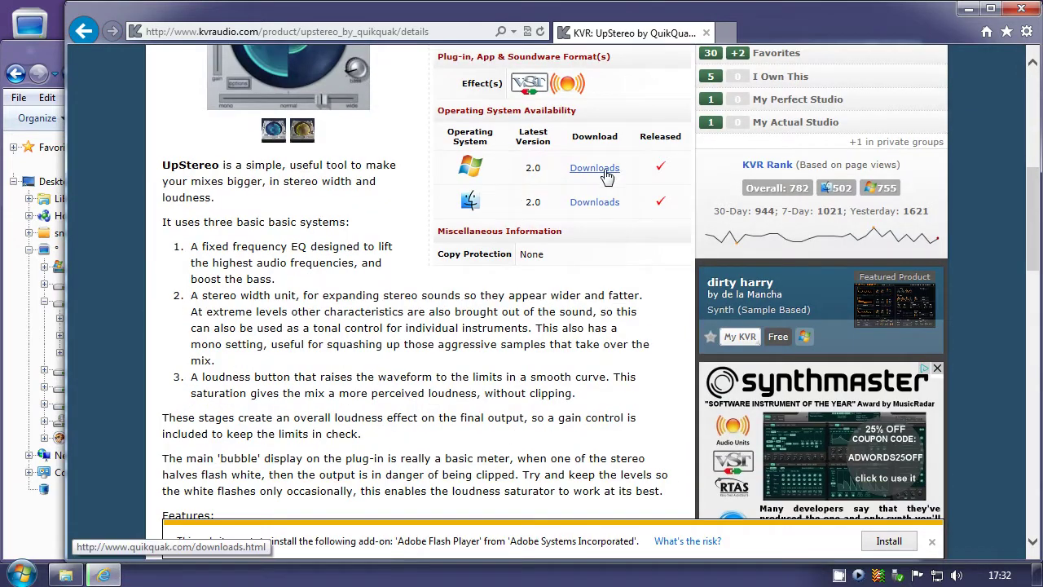
{"action": "left_click", "coordinate": [602, 171]}
{"action": "scroll", "coordinate": [575, 249], "scroll_direction": "down", "scroll_amount": 6}
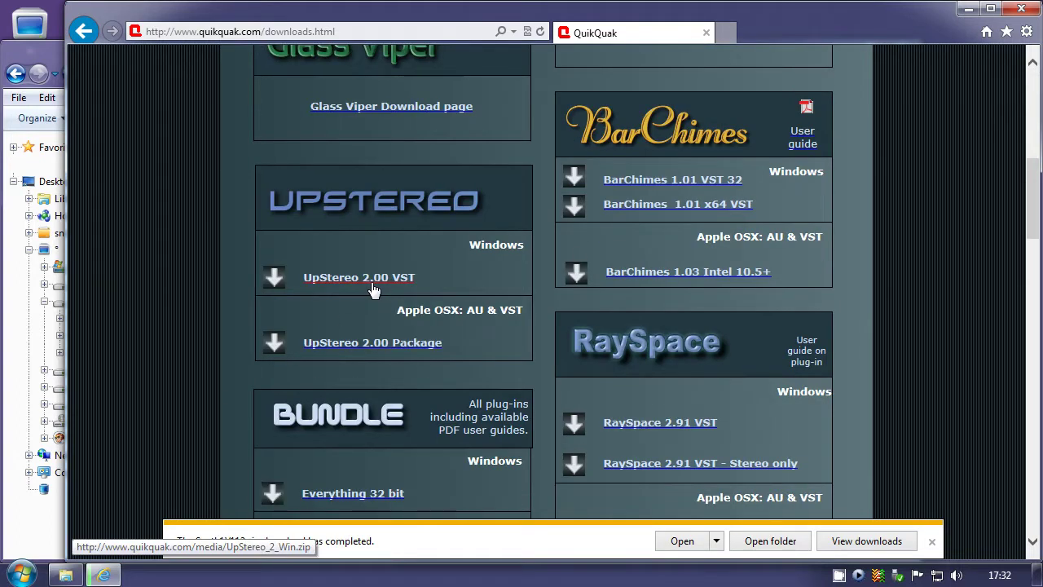
{"action": "left_click", "coordinate": [374, 281]}
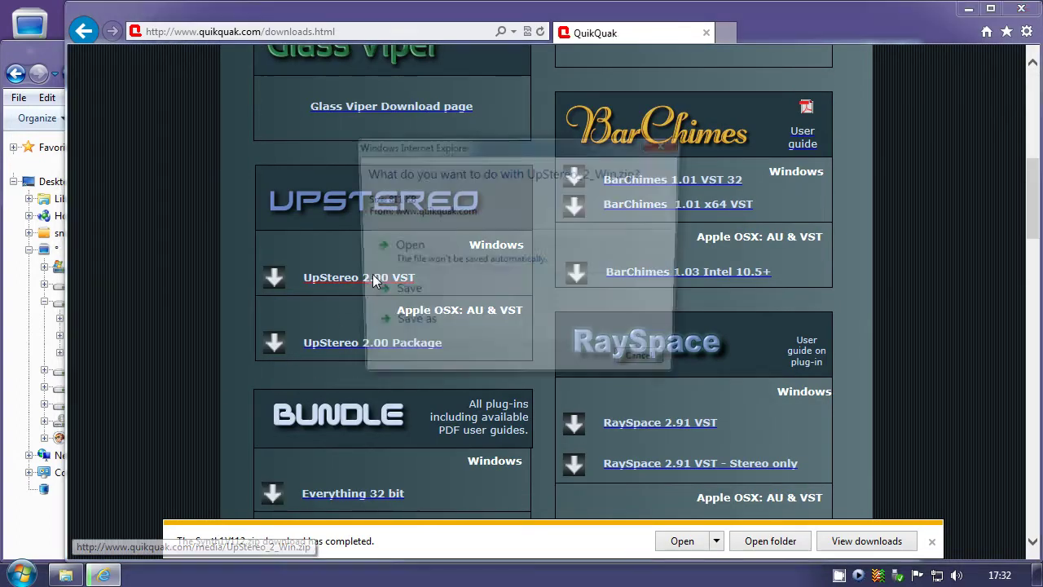
{"action": "left_click", "coordinate": [426, 325]}
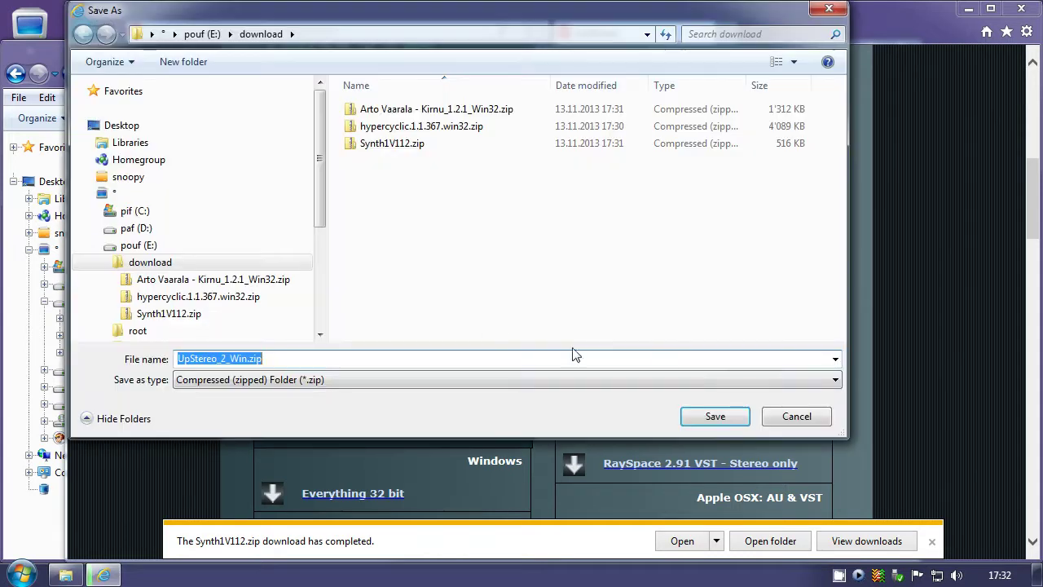
{"action": "left_click", "coordinate": [711, 417]}
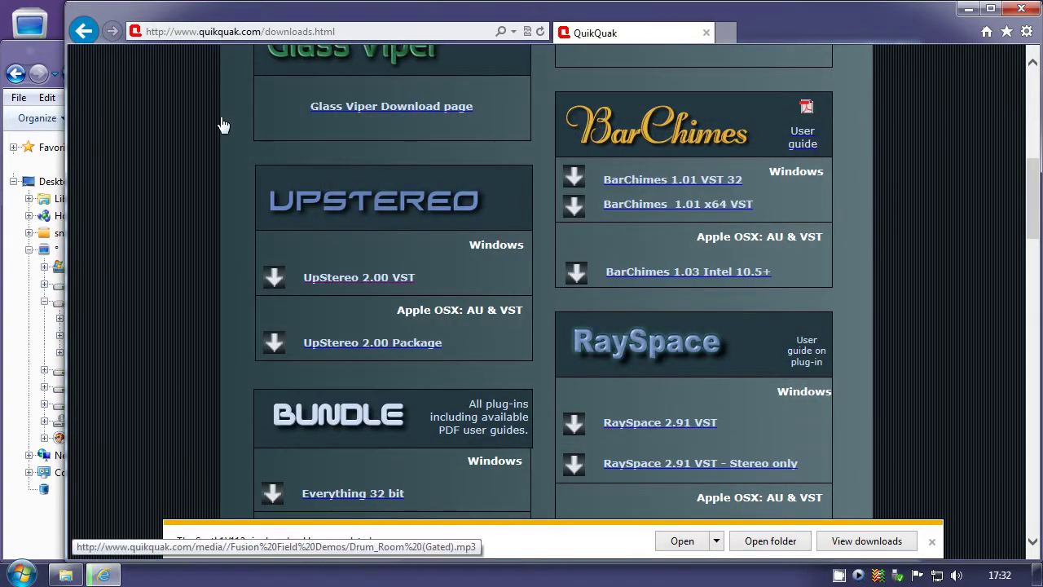
Return to the Google home page, search for asio4all, and open the official ASIO4ALL site
{"action": "left_click", "coordinate": [84, 32]}
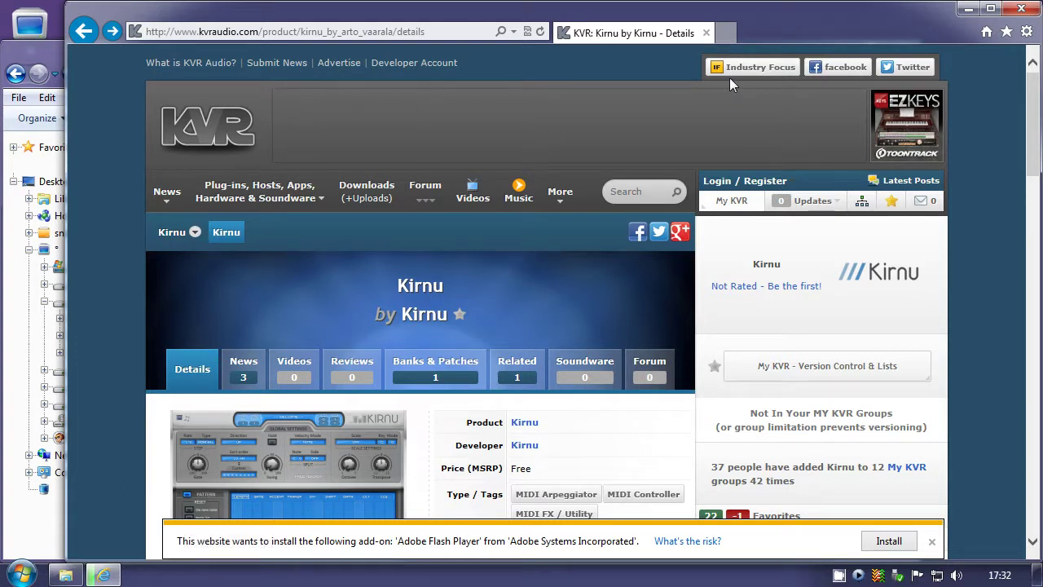
{"action": "left_click", "coordinate": [987, 36]}
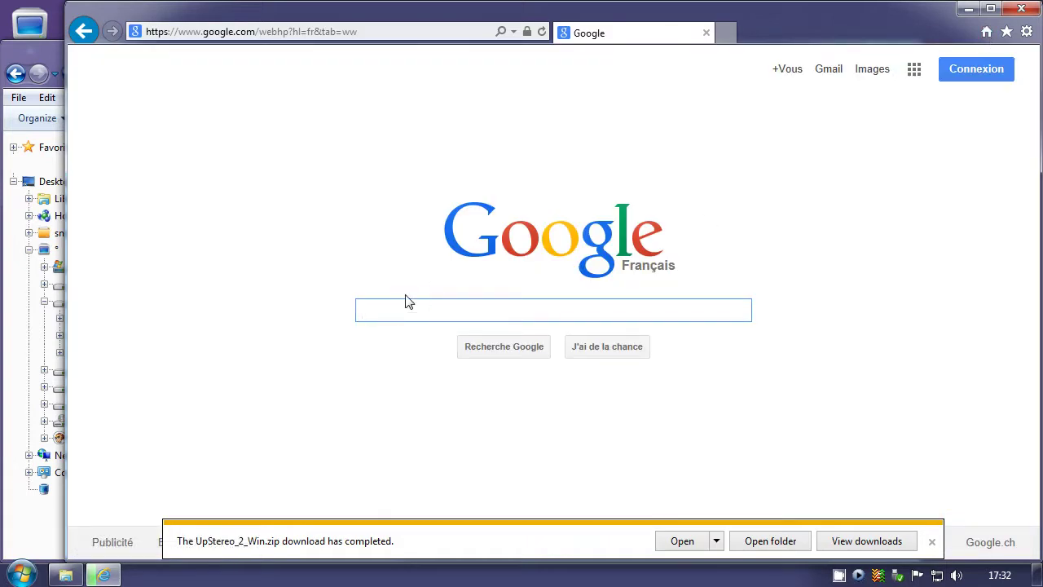
{"action": "type", "text": "asio"}
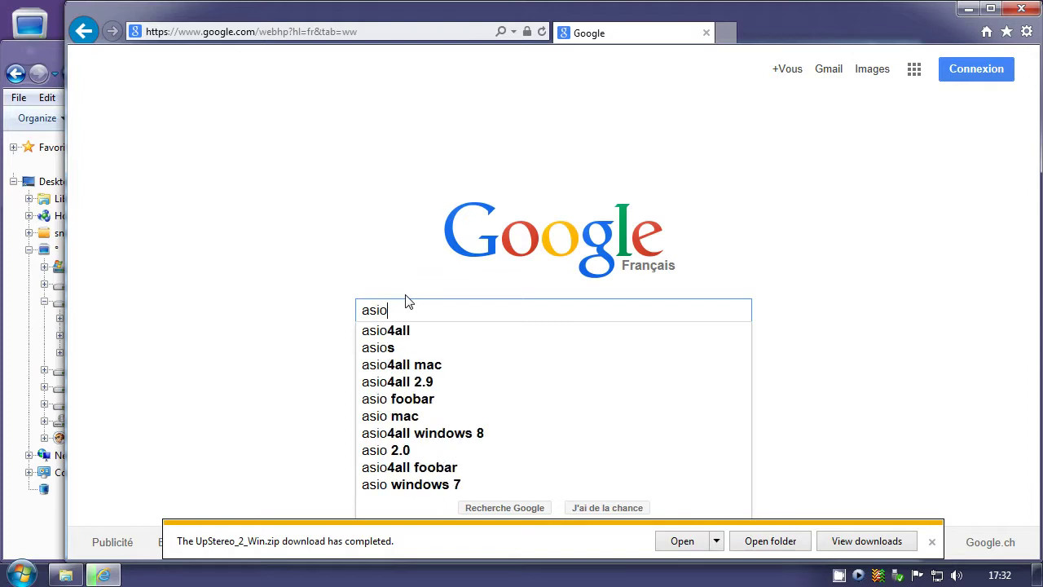
{"action": "type", "text": "4all"}
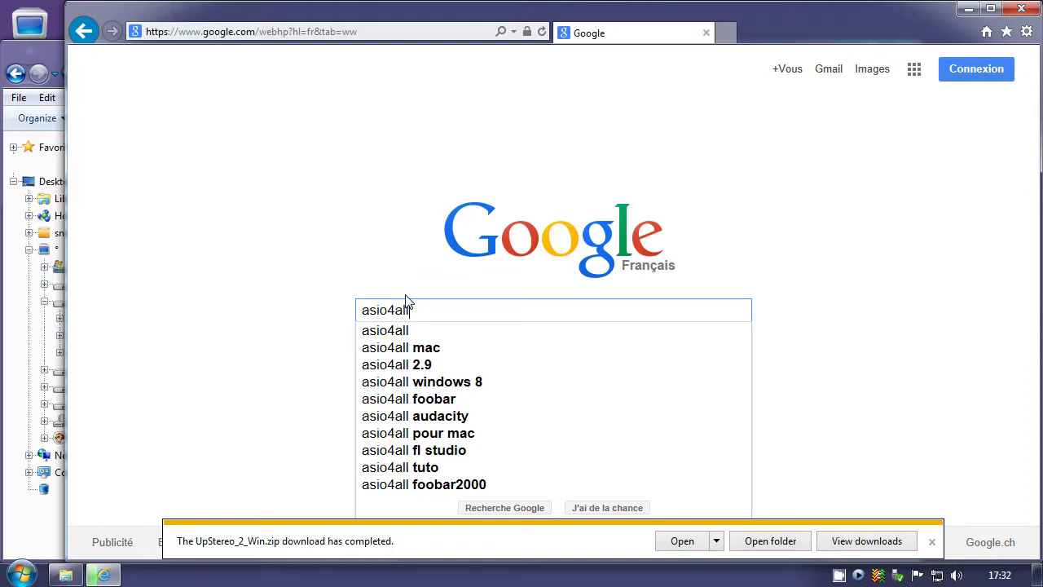
{"action": "key", "text": "Return"}
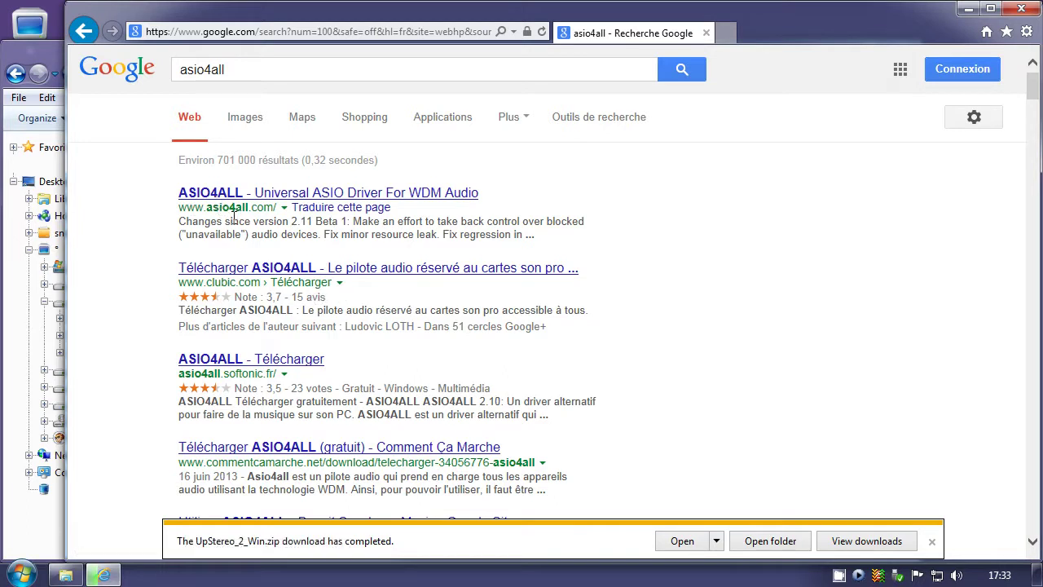
{"action": "left_click", "coordinate": [233, 192]}
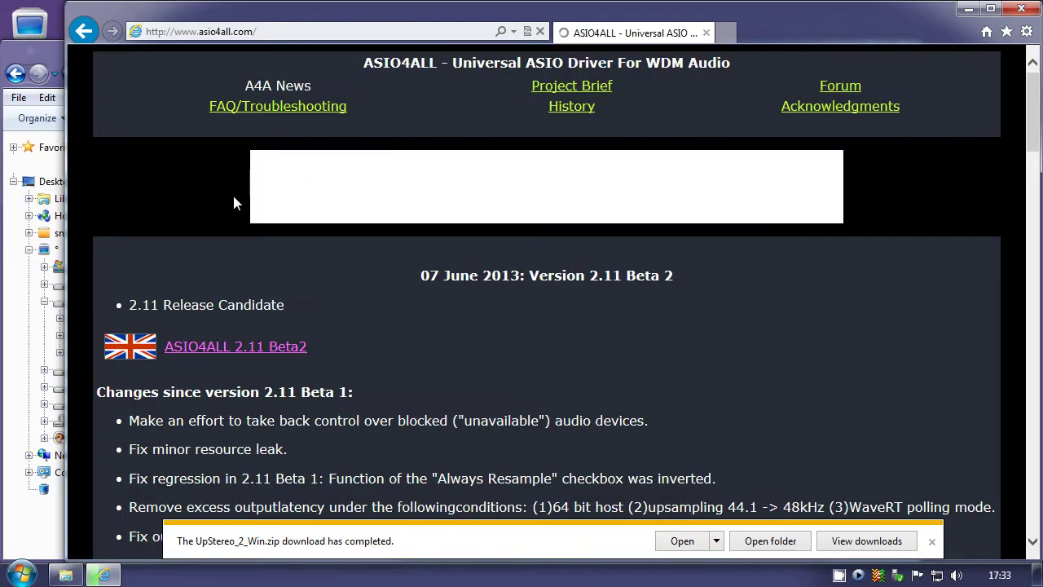
Download the English ASIO4ALL 2.11 Beta2, saving ASIO4ALL_2_11_Beta2_English.exe to E:\download
{"action": "left_click", "coordinate": [221, 349]}
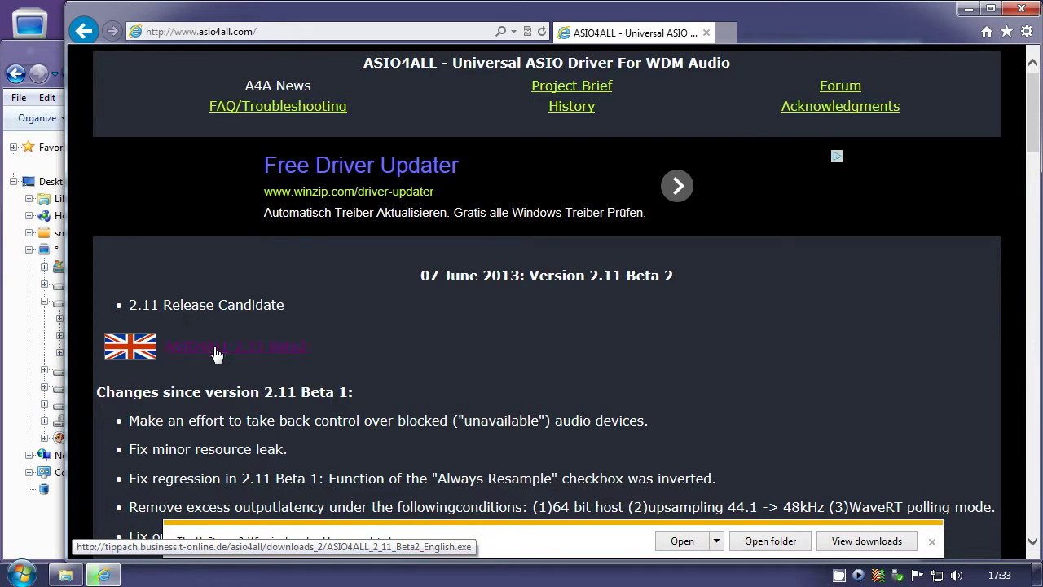
{"action": "left_click", "coordinate": [861, 540]}
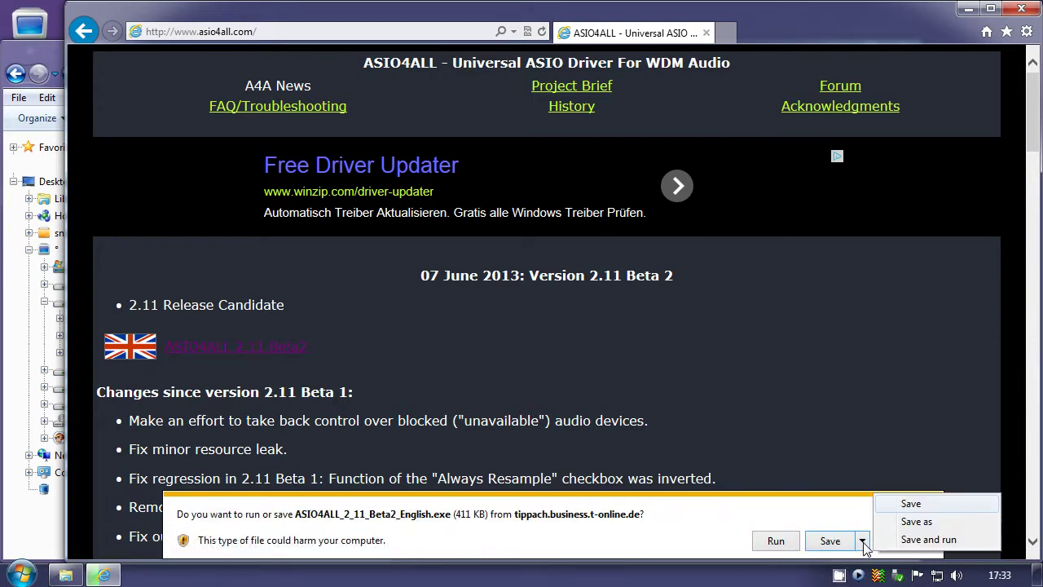
{"action": "left_click", "coordinate": [904, 525]}
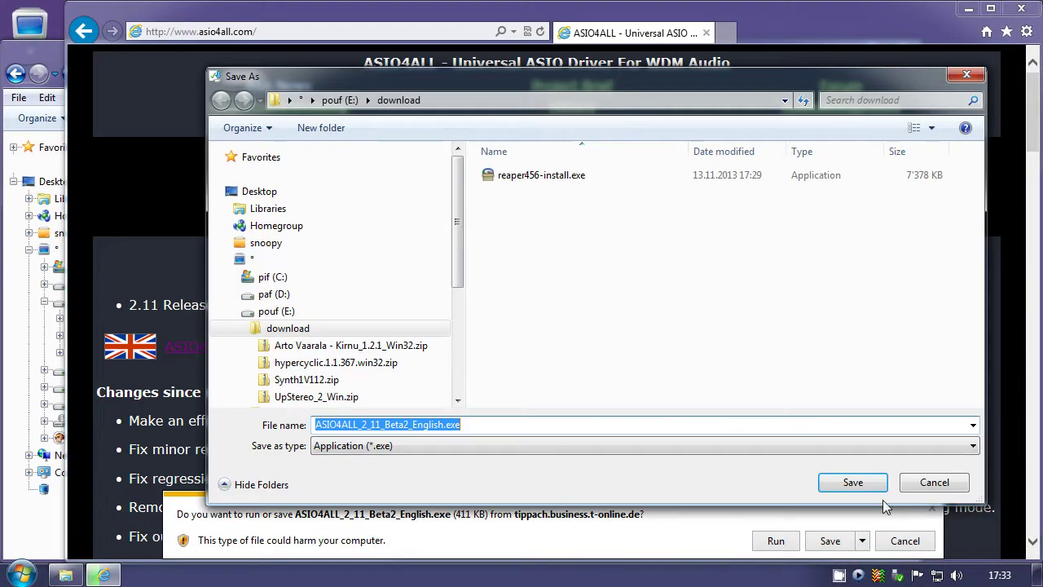
{"action": "left_click", "coordinate": [853, 483]}
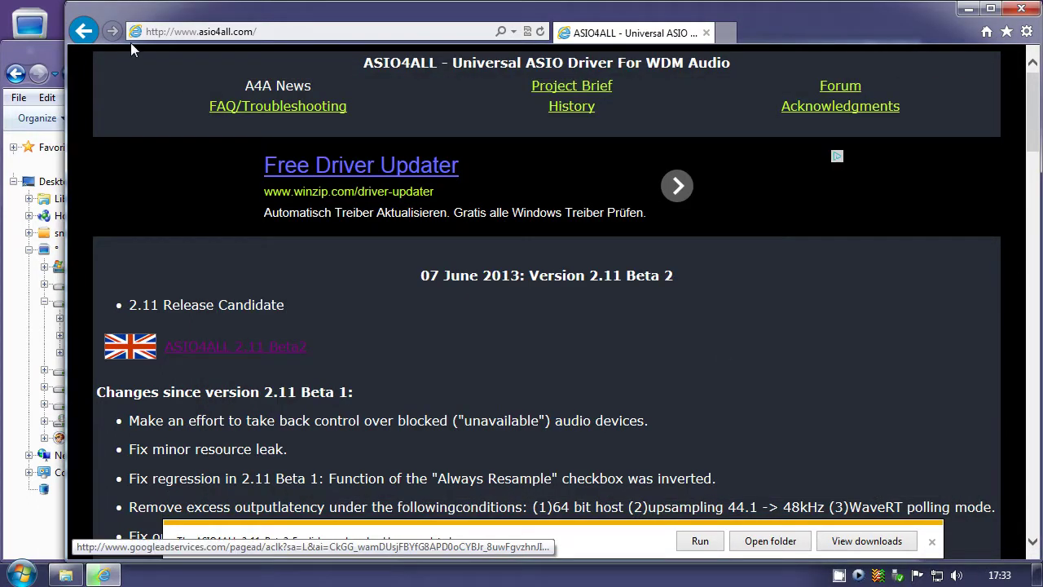
Return to the Google home page, search for loopbe1, and open the LoopBe1 page on nerds.de
{"action": "left_click", "coordinate": [987, 30]}
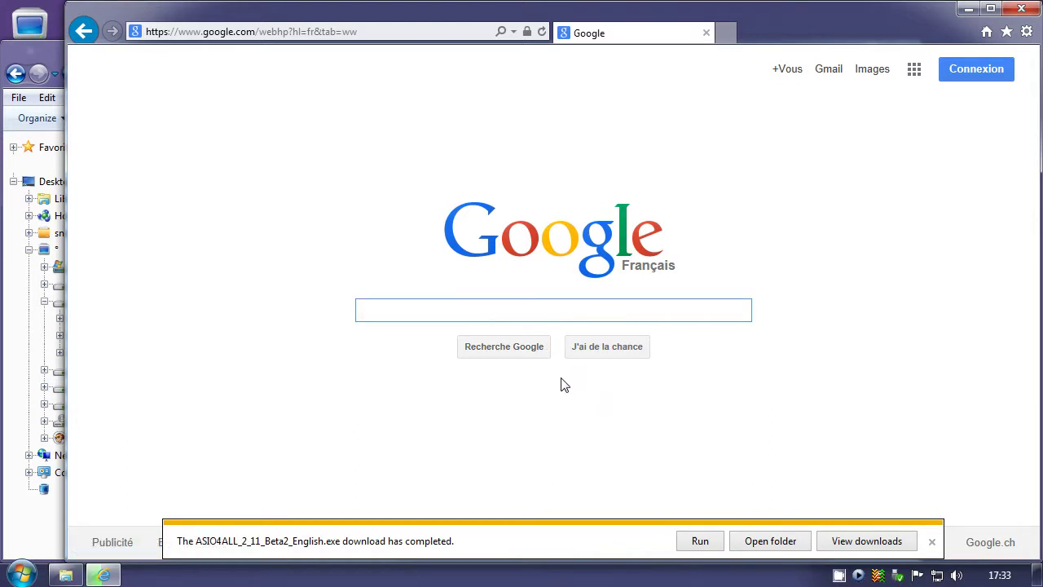
{"action": "type", "text": "loopbe"}
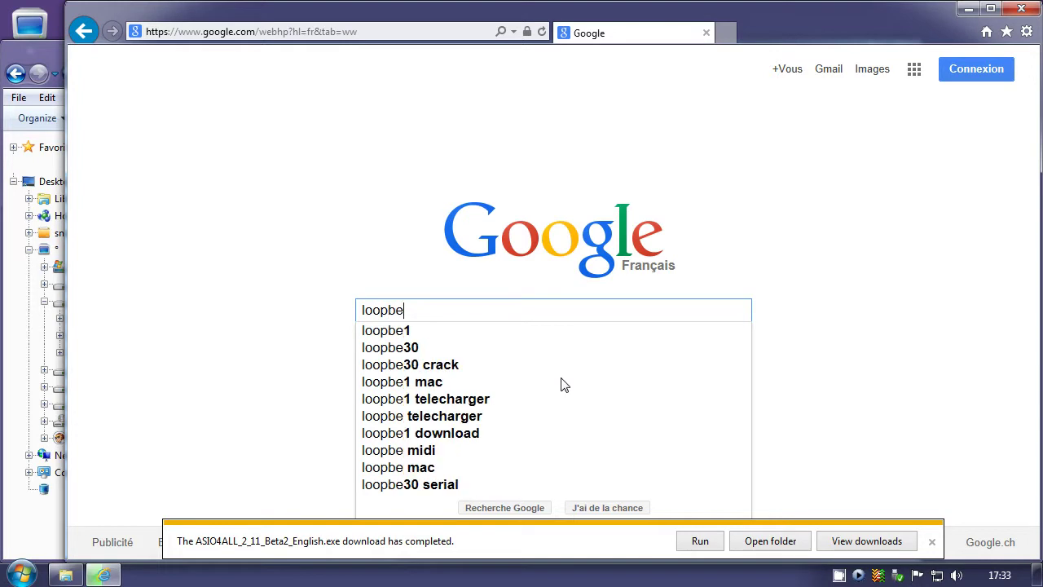
{"action": "type", "text": "1"}
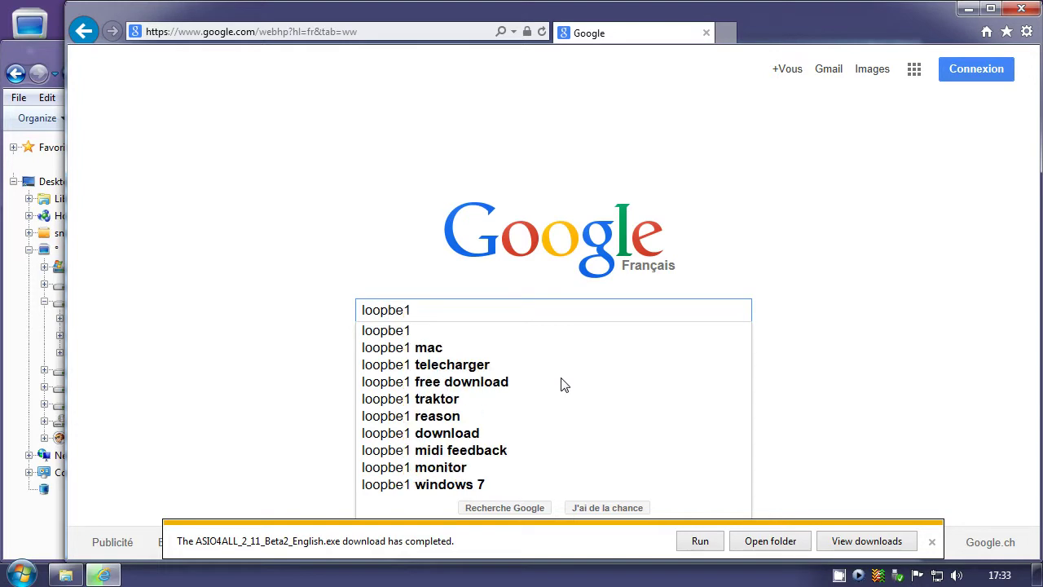
{"action": "key", "text": "Return"}
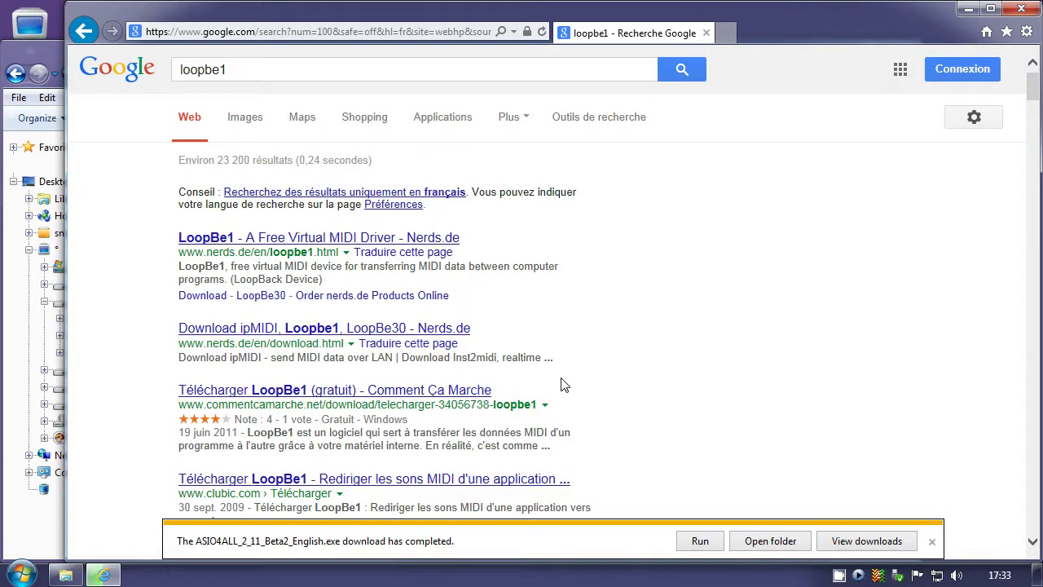
{"action": "left_click", "coordinate": [254, 243]}
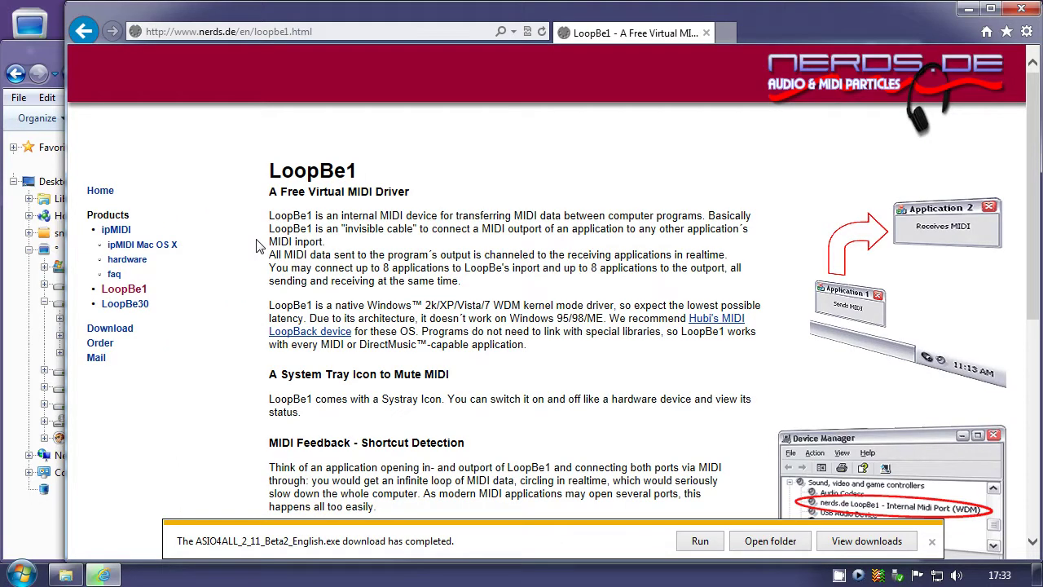
Download the free LoopBe1 version 1.6 from the nerds.de download page, saving setuploopbe1.exe to E:\download
{"action": "left_click", "coordinate": [112, 330]}
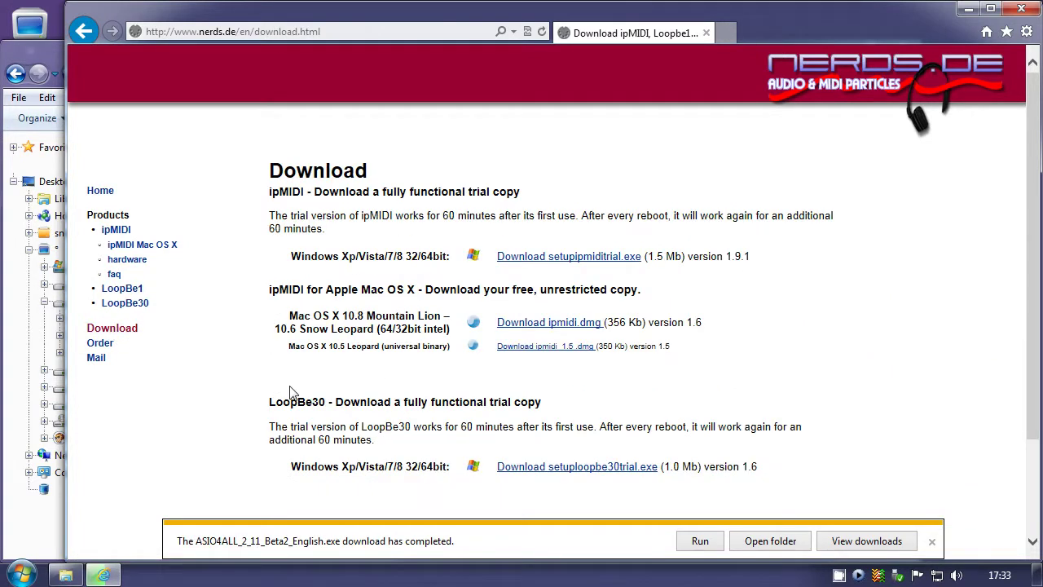
{"action": "scroll", "coordinate": [290, 391], "scroll_direction": "down", "scroll_amount": 3}
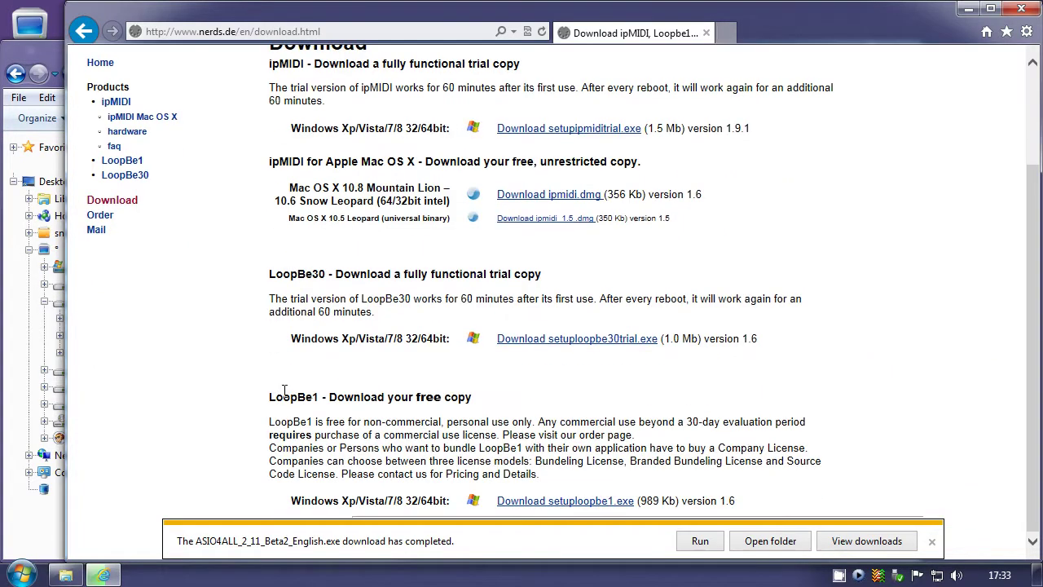
{"action": "left_click", "coordinate": [593, 502]}
{"action": "left_click", "coordinate": [861, 540]}
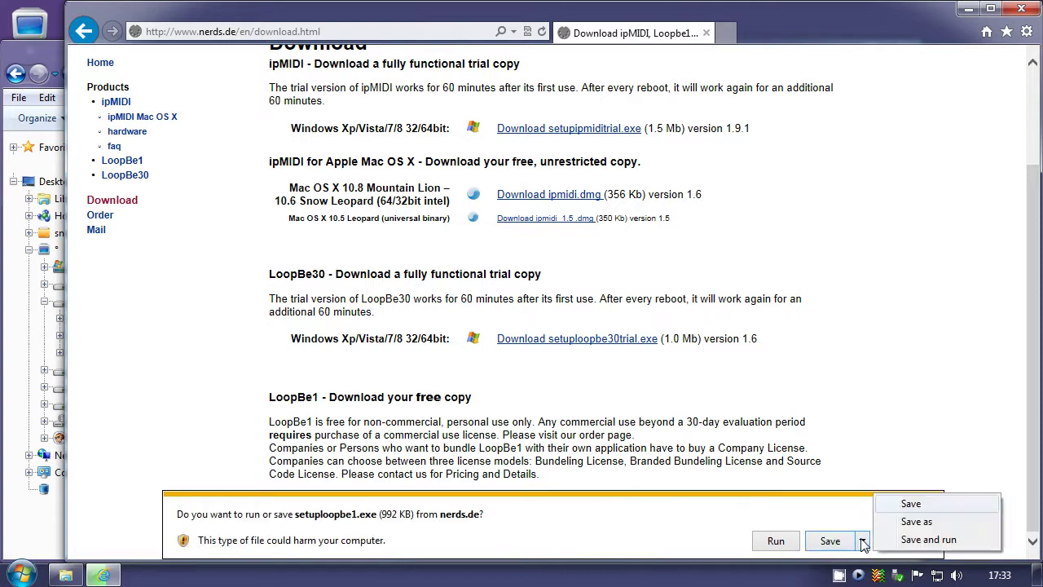
{"action": "left_click", "coordinate": [916, 522]}
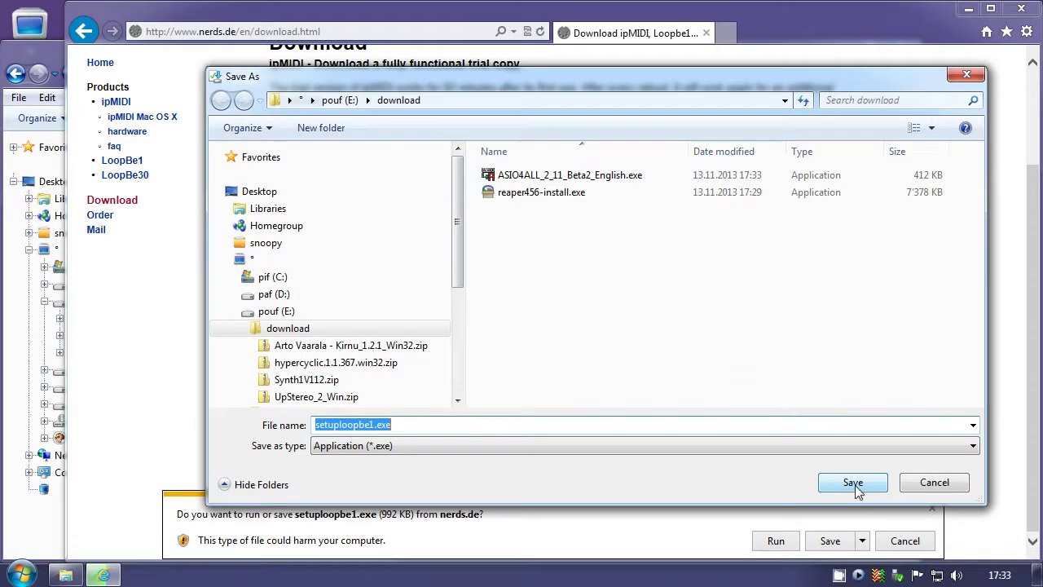
{"action": "left_click", "coordinate": [854, 482]}
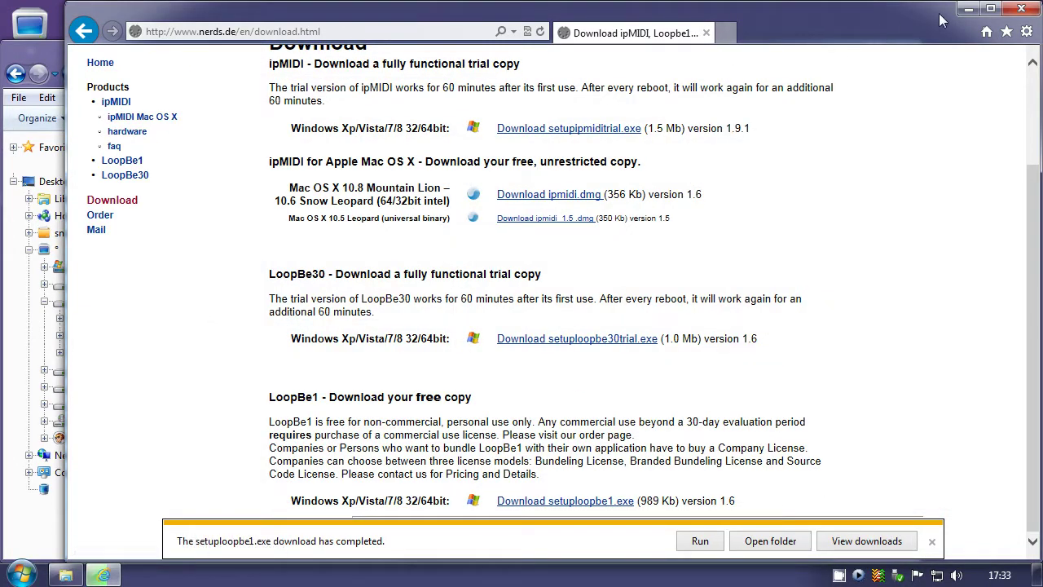
Return to the Google home page, search for midiyoke, and open the MIDI Yoke Junction page on midiox.com
{"action": "left_click", "coordinate": [987, 32]}
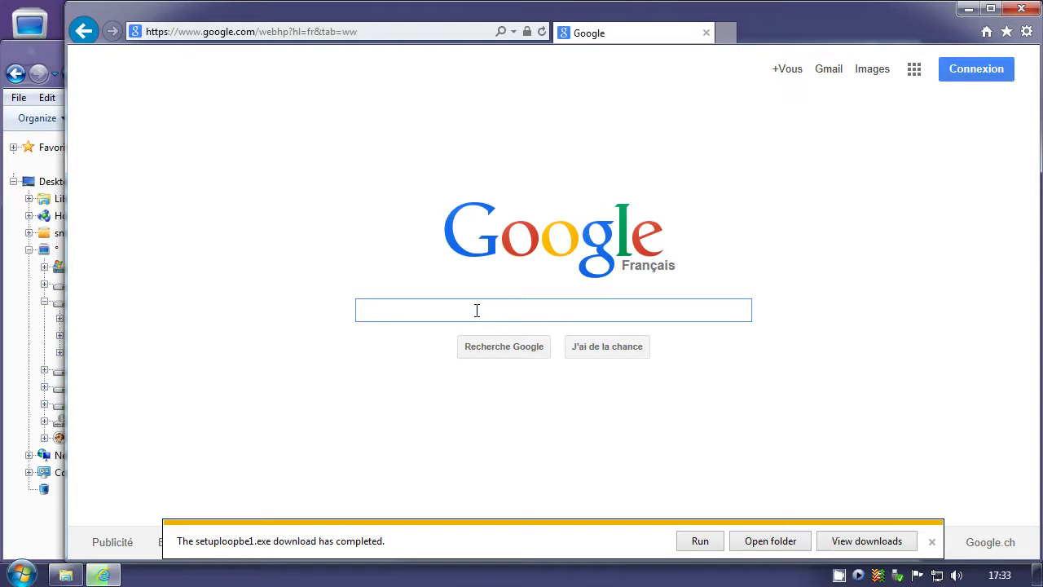
{"action": "type", "text": "midi"}
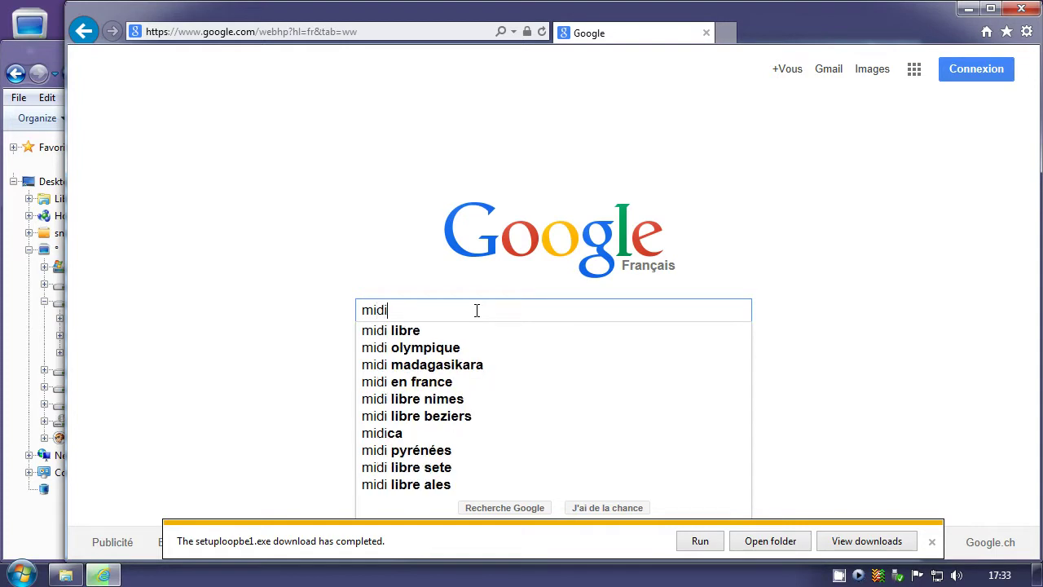
{"action": "type", "text": "yoke"}
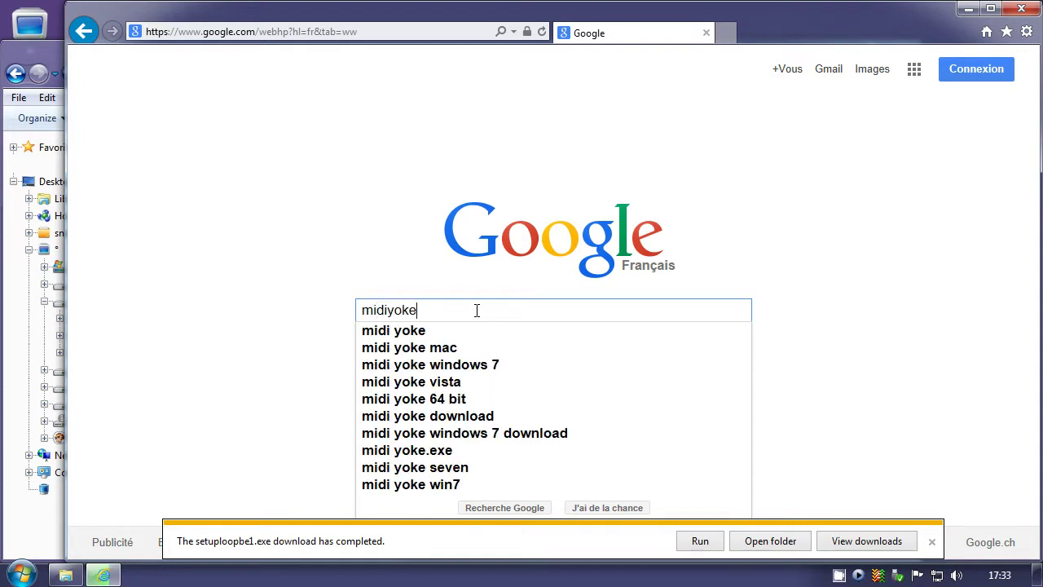
{"action": "key", "text": "Return"}
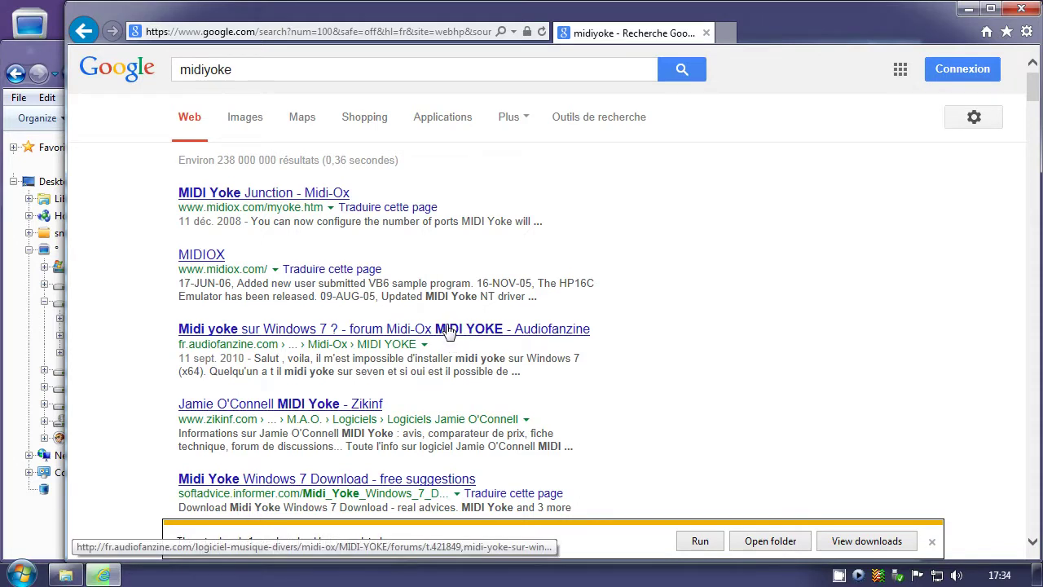
{"action": "left_click", "coordinate": [220, 196]}
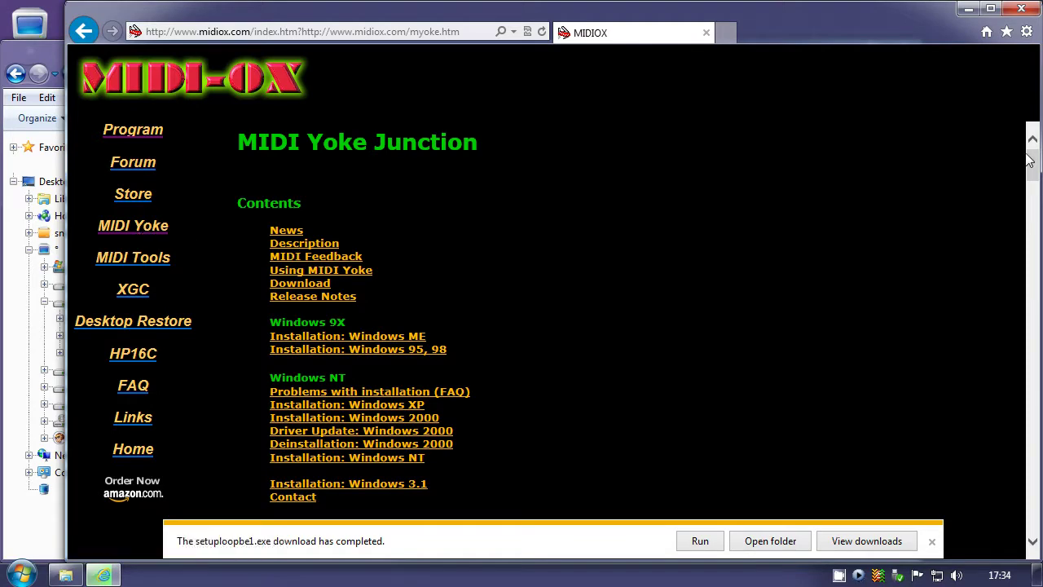
Download the MIDI Yoke NT 1.75 installer for Windows NT4, 2000, XP, saving MidiYokeSetup.msi to E:\download
{"action": "left_click_drag", "start_coordinate": [1033, 162], "coordinate": [1017, 329]}
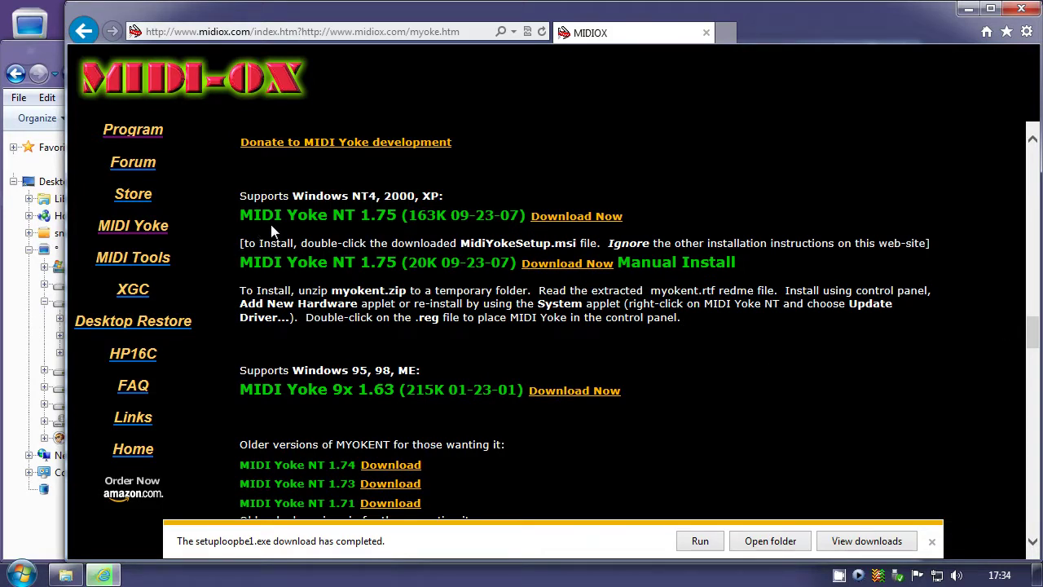
{"action": "left_click", "coordinate": [580, 222]}
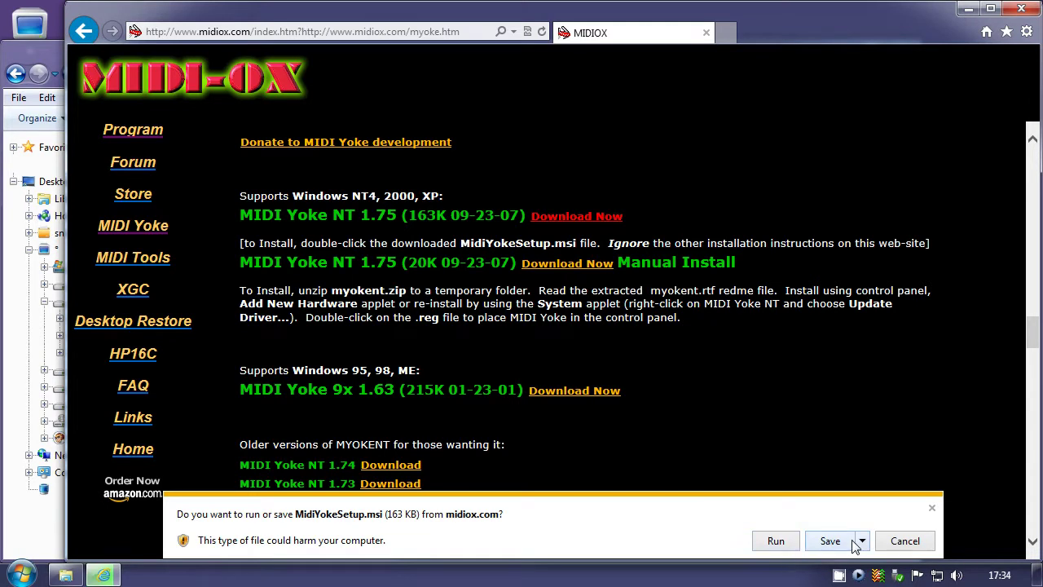
{"action": "left_click", "coordinate": [862, 541]}
{"action": "left_click", "coordinate": [904, 522]}
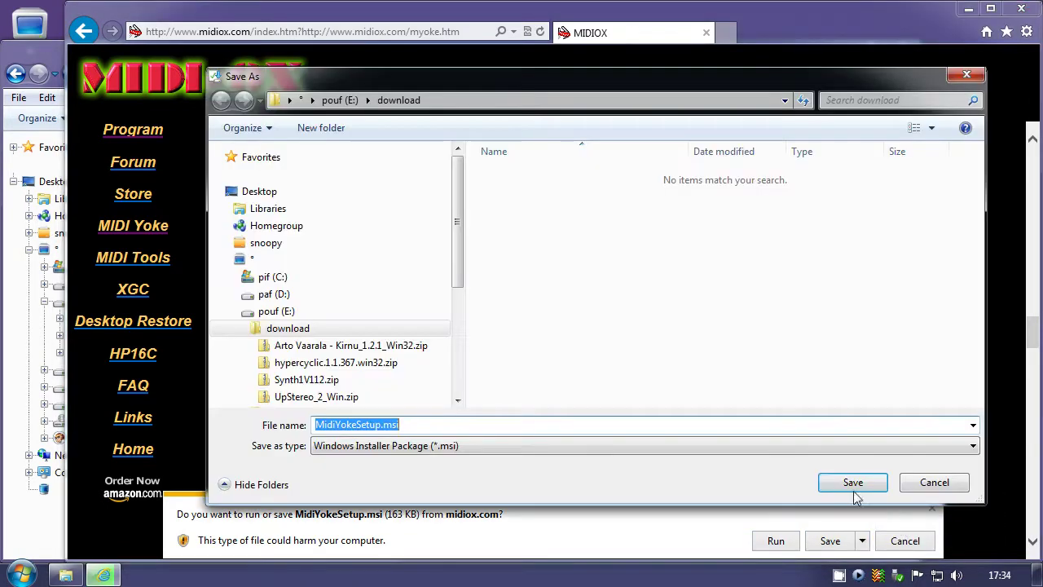
{"action": "left_click", "coordinate": [852, 482]}
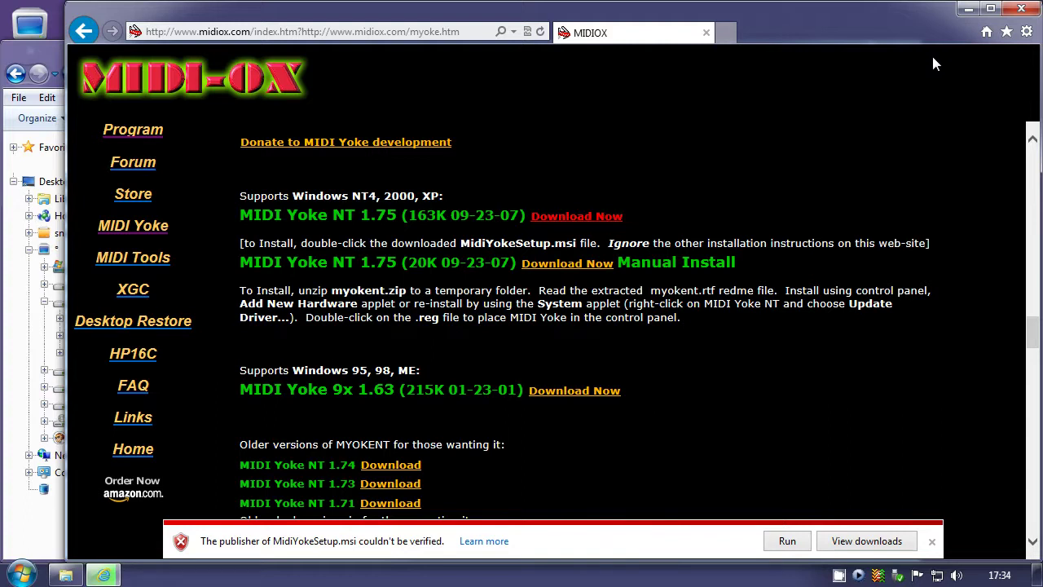
Return to the Google home page, search for iannix, and open the French IanniX site on iannix.org
{"action": "left_click", "coordinate": [988, 32]}
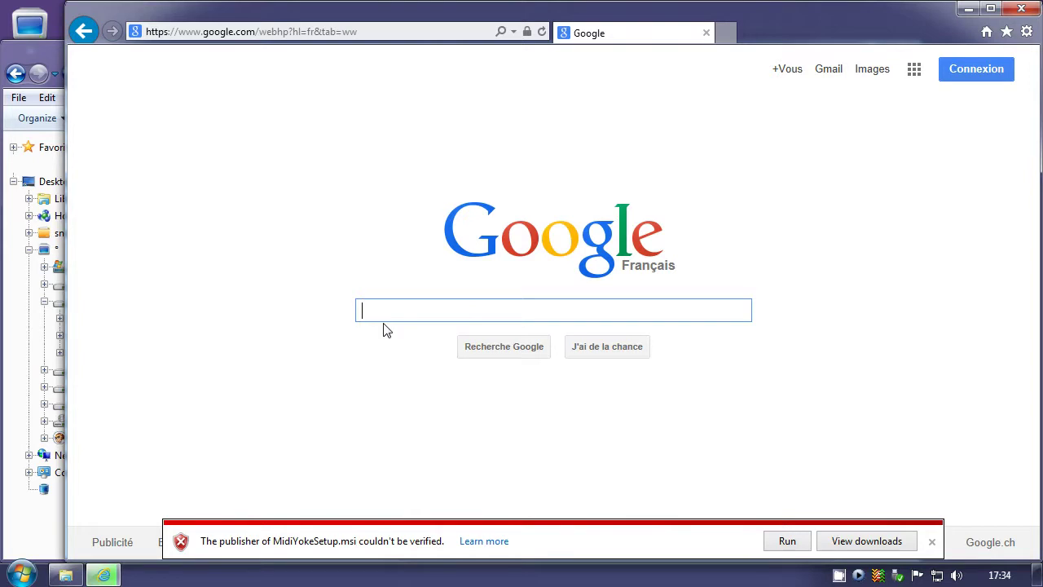
{"action": "type", "text": "i"}
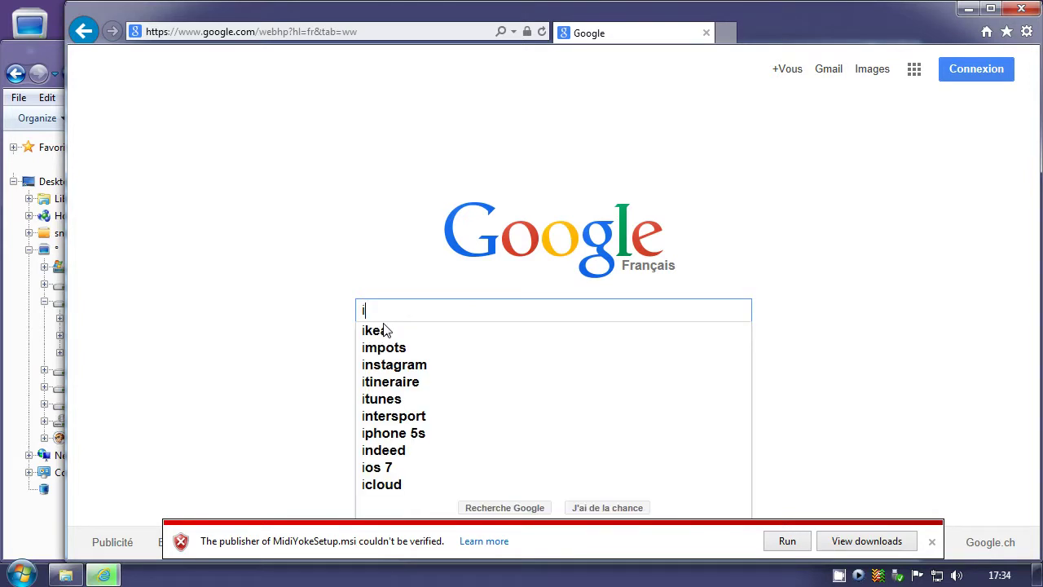
{"action": "type", "text": "annix"}
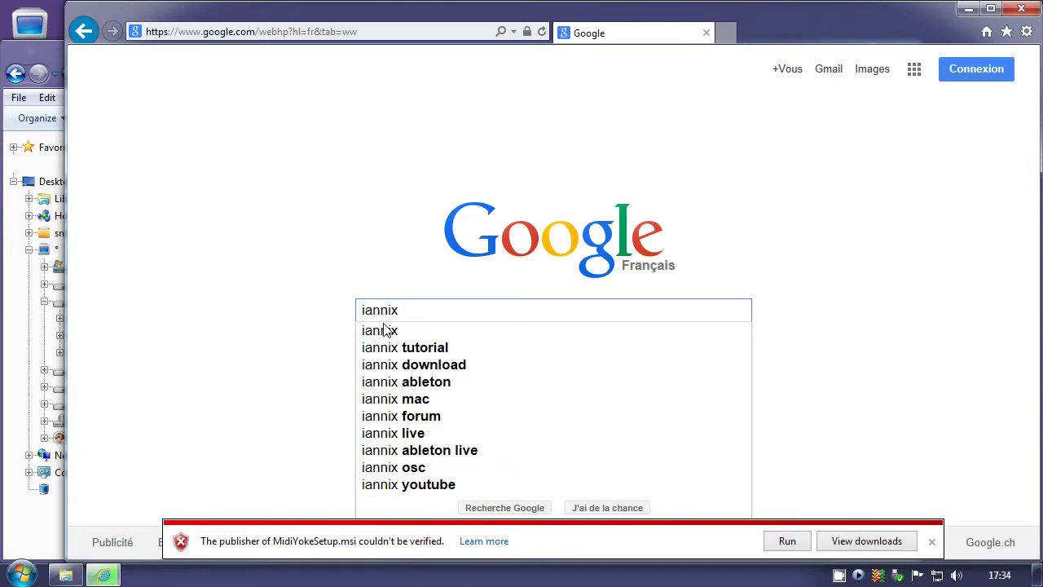
{"action": "key", "text": "Return"}
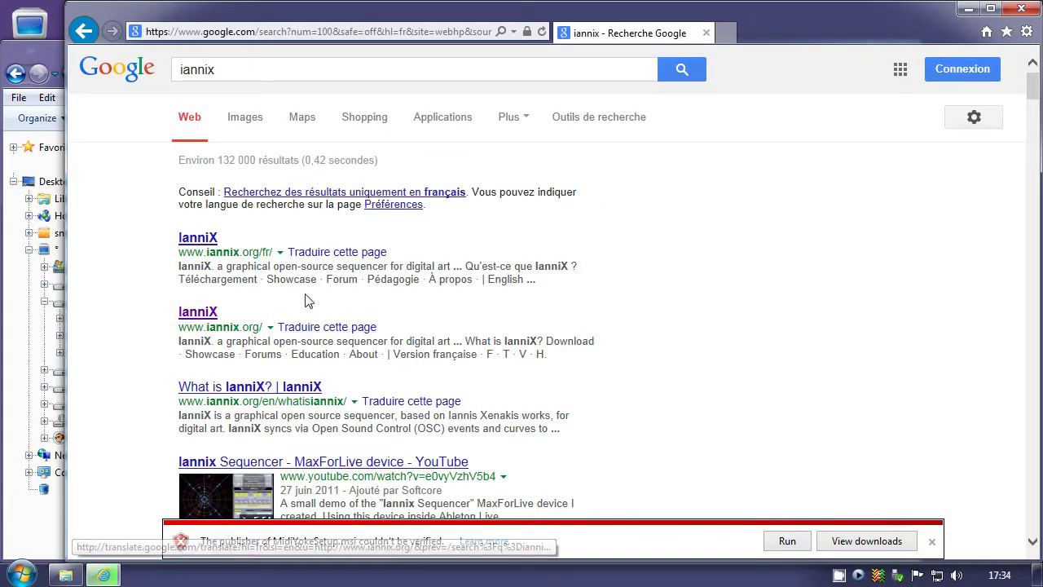
{"action": "left_click", "coordinate": [204, 240]}
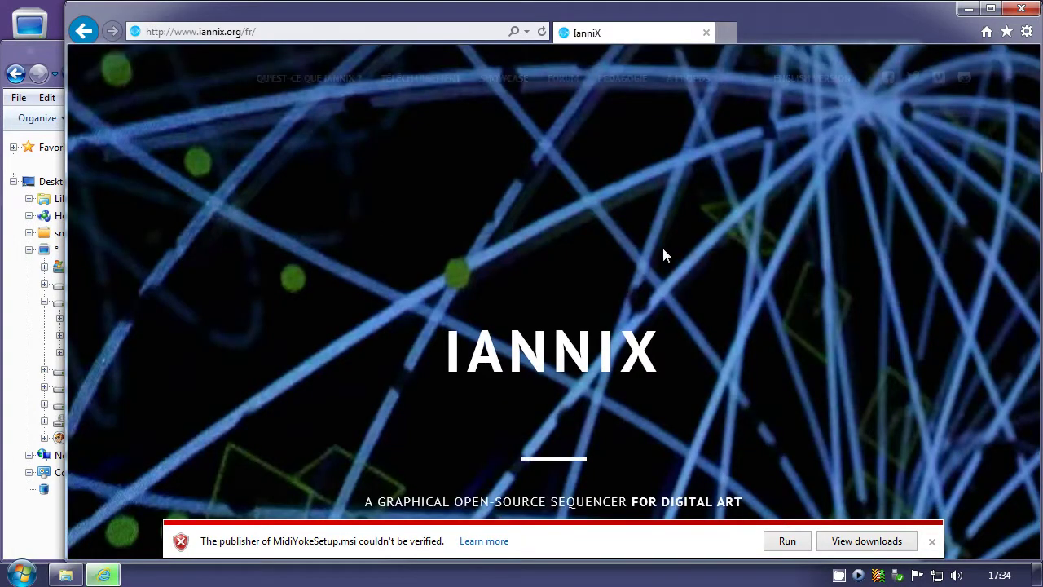
Dismiss the download notifications for MidiYokeSetup.msi and UpStereo_2_Win.zip
{"action": "left_click", "coordinate": [931, 542]}
{"action": "left_click", "coordinate": [932, 541]}
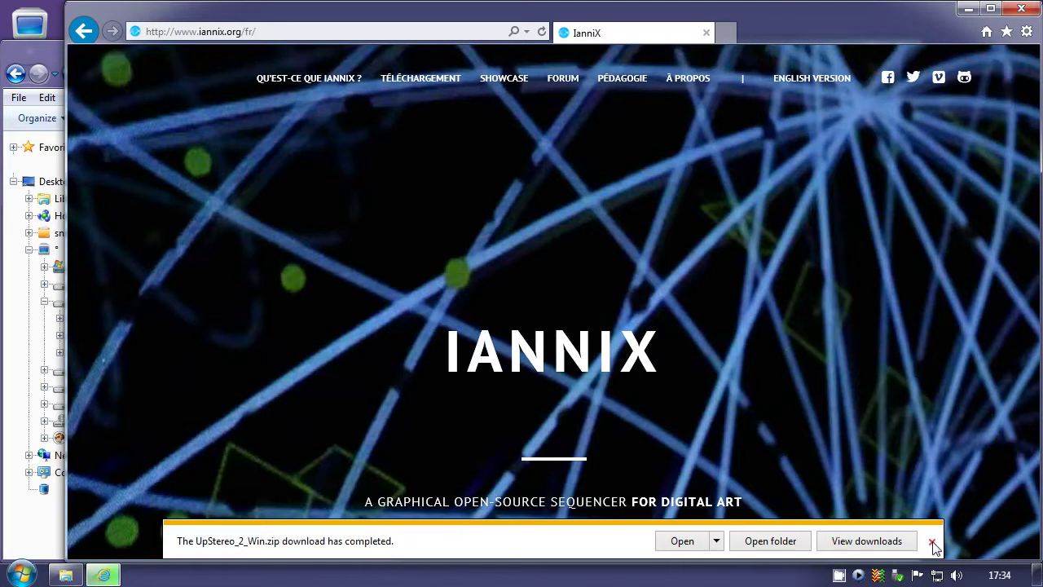
{"action": "left_click", "coordinate": [931, 542]}
{"action": "left_click", "coordinate": [932, 542]}
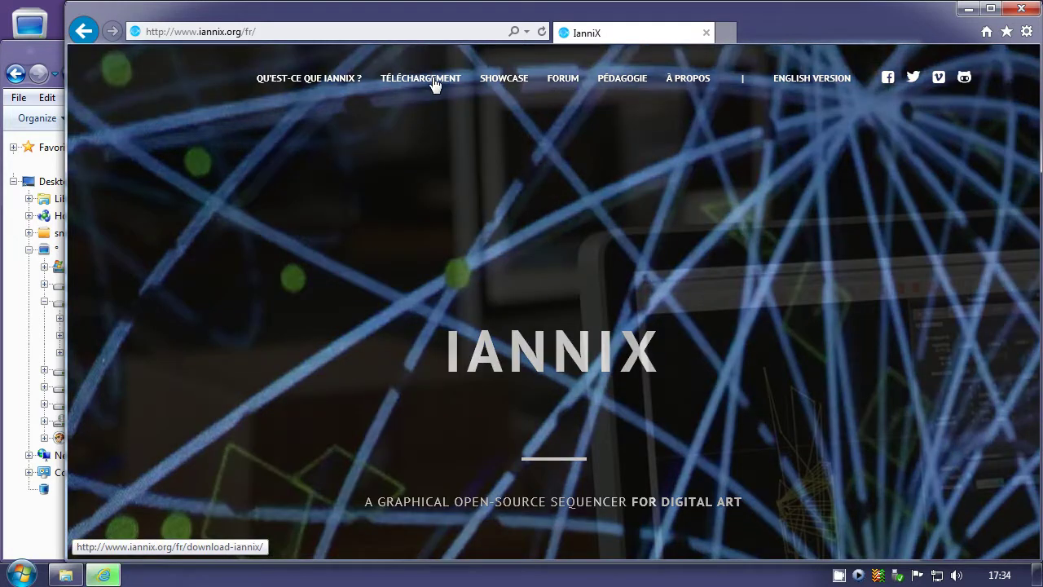
Download IanniX for Windows XP, 7, 8 from the site's download page, saving iannix_windows__0_9_14.zip to E:\download
{"action": "left_click", "coordinate": [436, 81]}
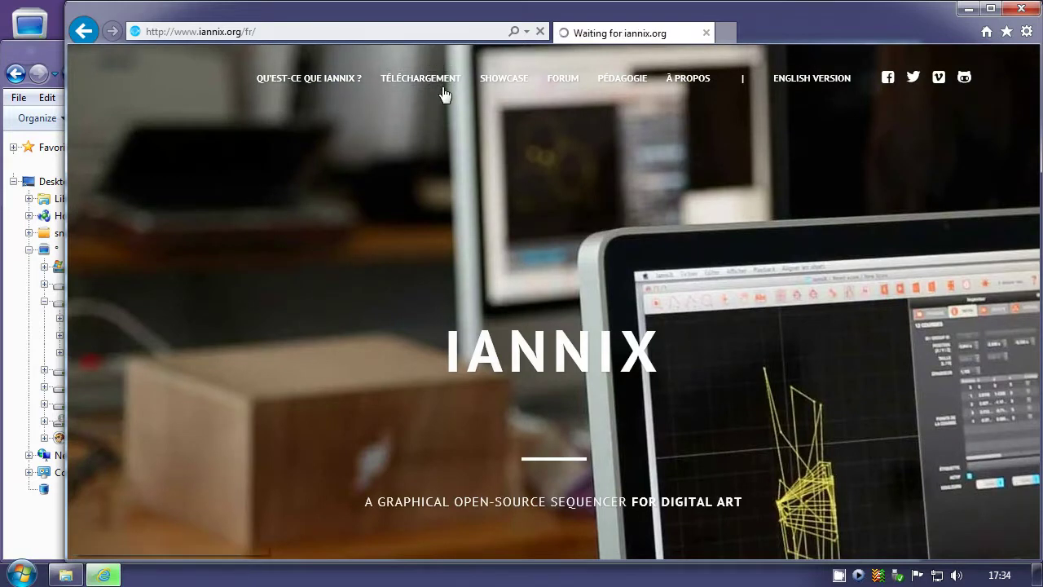
{"action": "scroll", "coordinate": [484, 359], "scroll_direction": "down", "scroll_amount": 5}
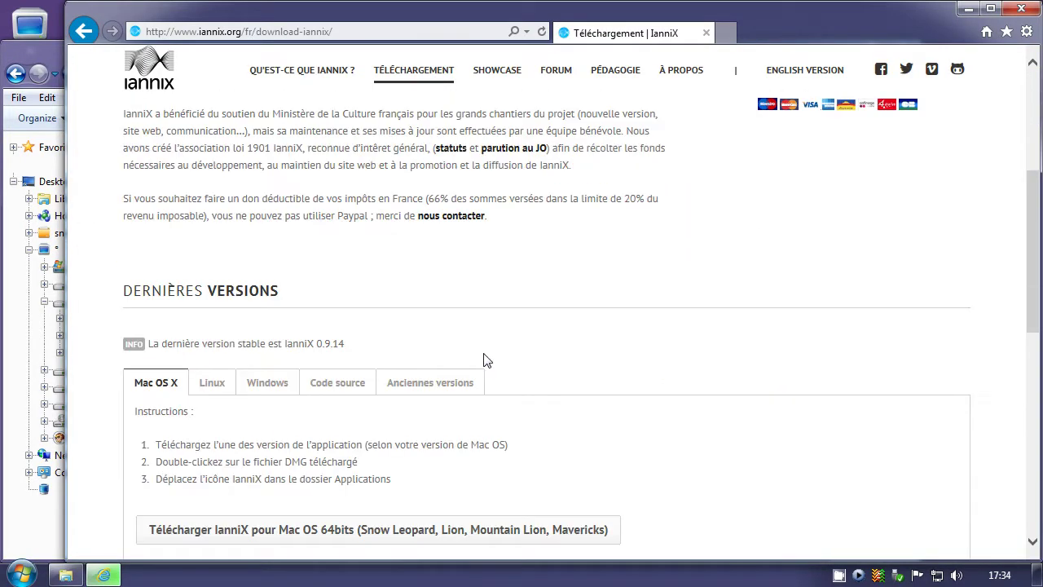
{"action": "left_click", "coordinate": [280, 233]}
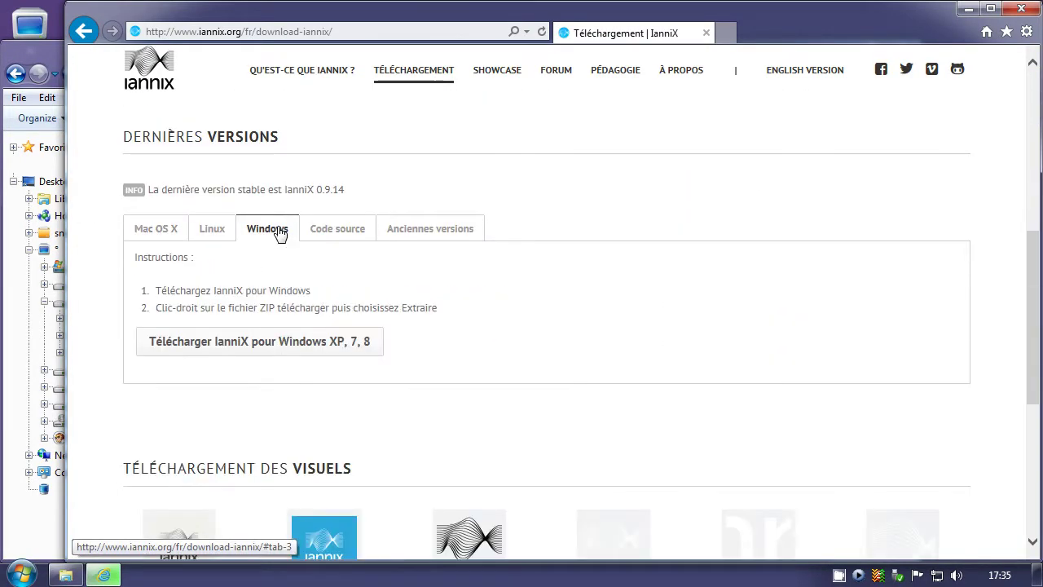
{"action": "left_click", "coordinate": [270, 348]}
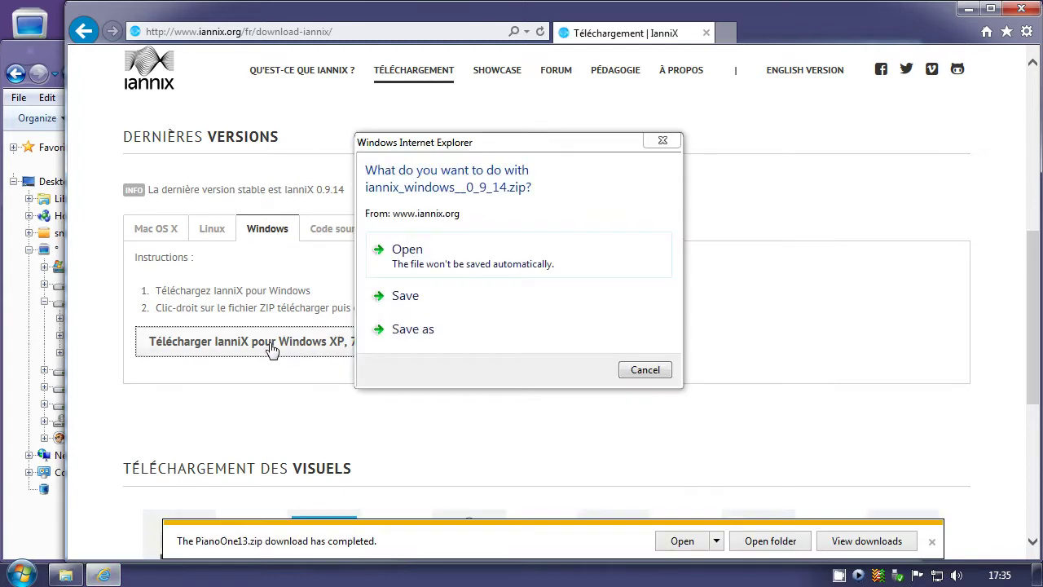
{"action": "left_click", "coordinate": [396, 343]}
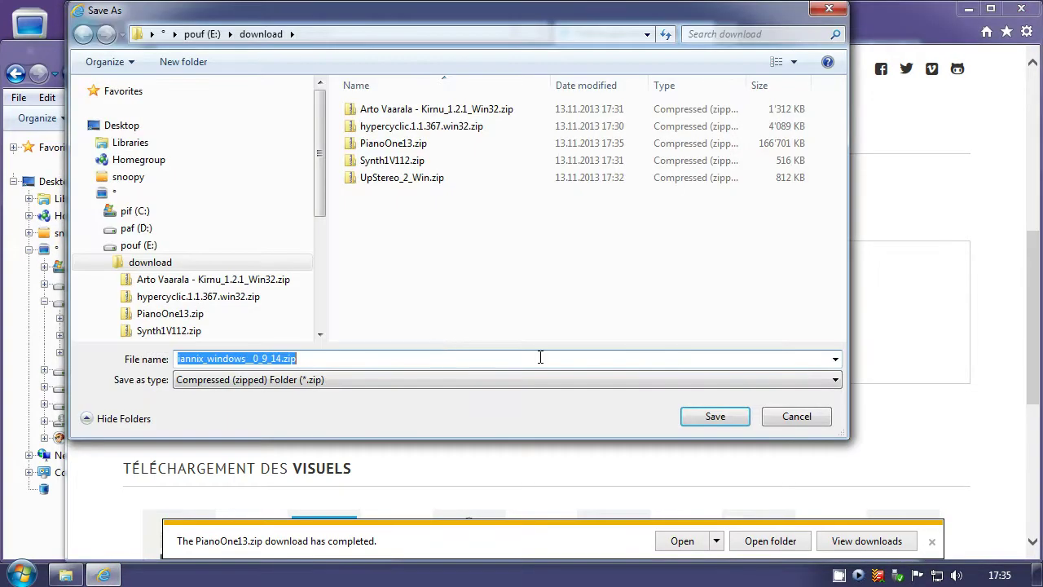
{"action": "left_click", "coordinate": [714, 418]}
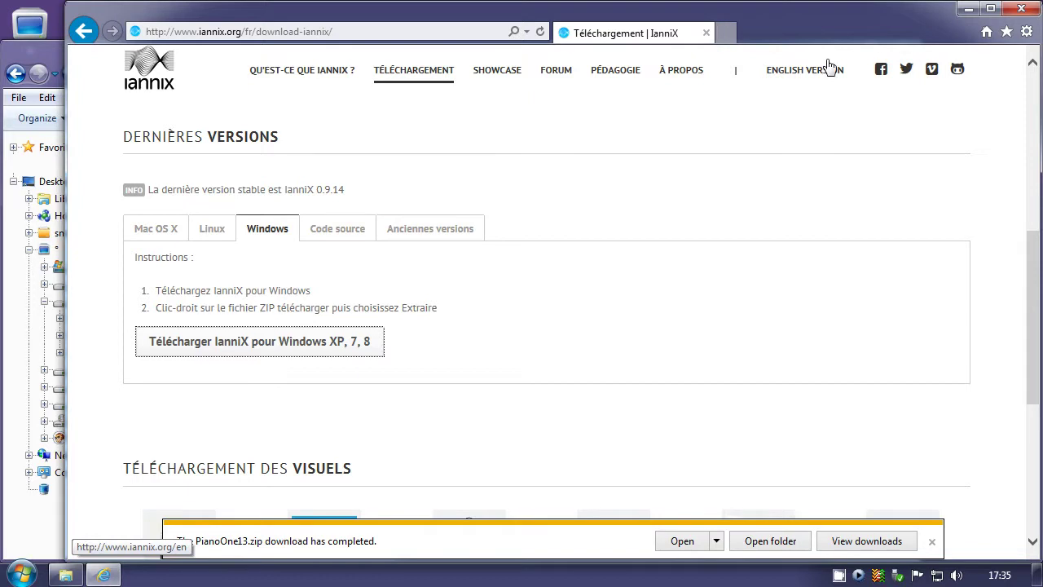
Return to the Google home page, search for nodewebba, and open the Bat Hat Media blog post about the software's release
{"action": "left_click", "coordinate": [986, 31]}
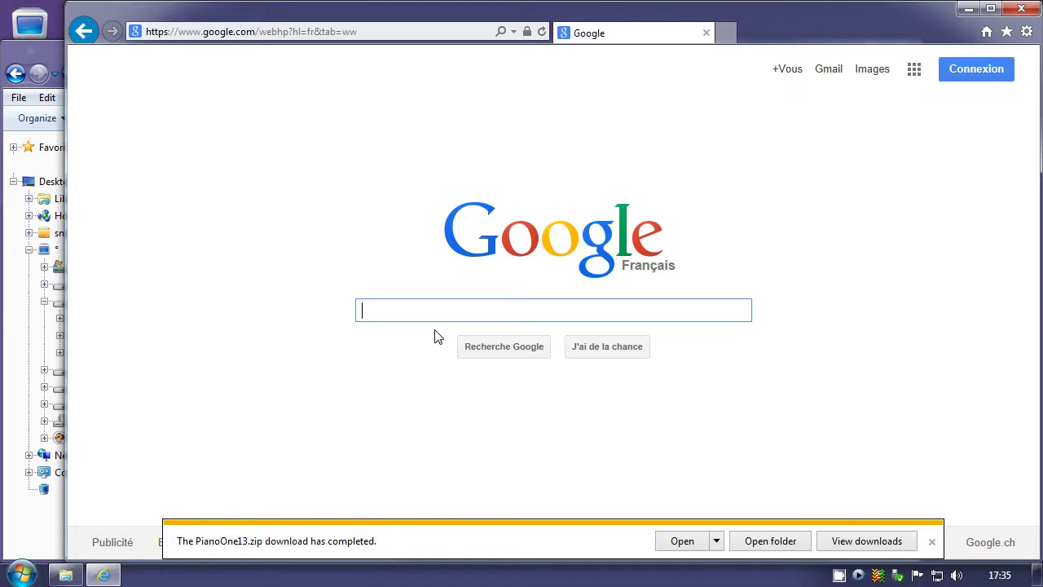
{"action": "type", "text": "nodew"}
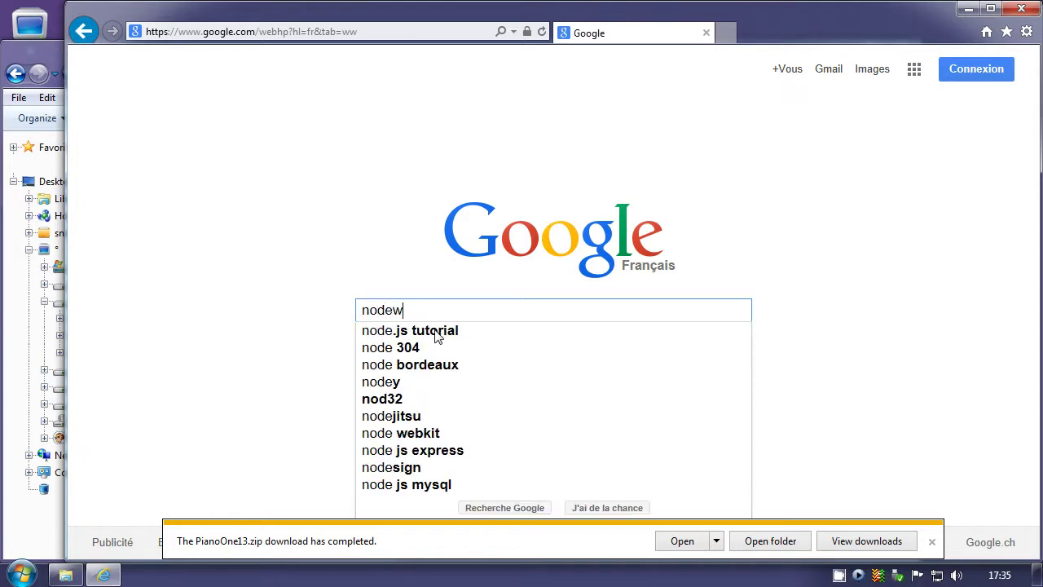
{"action": "type", "text": "ebba"}
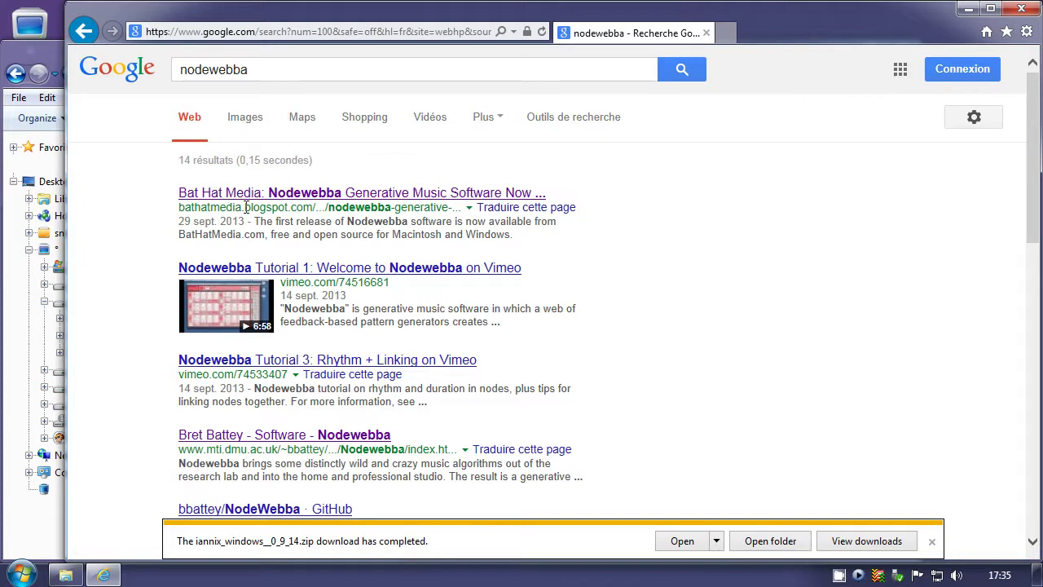
{"action": "left_click", "coordinate": [242, 198]}
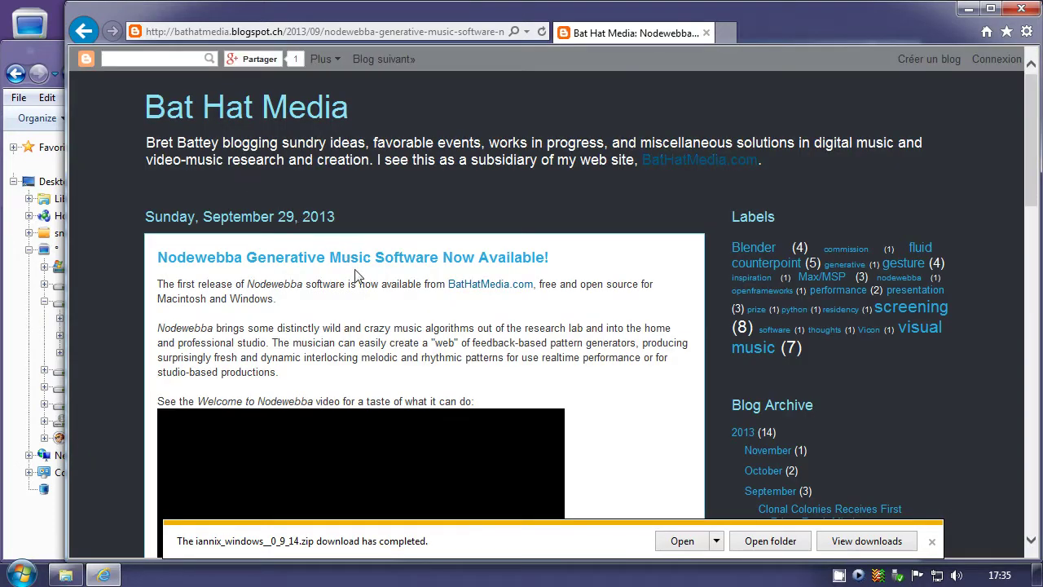
Follow the blog's link to BatHatMedia.com and open the Nodewebba page from the site's software section
{"action": "left_click", "coordinate": [699, 165]}
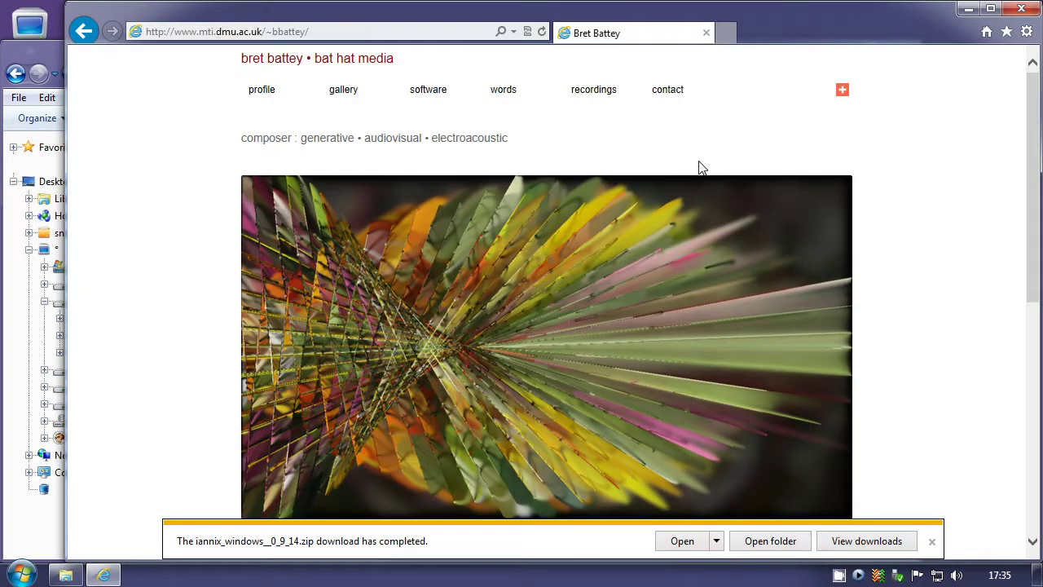
{"action": "scroll", "coordinate": [691, 197], "scroll_direction": "down", "scroll_amount": 5}
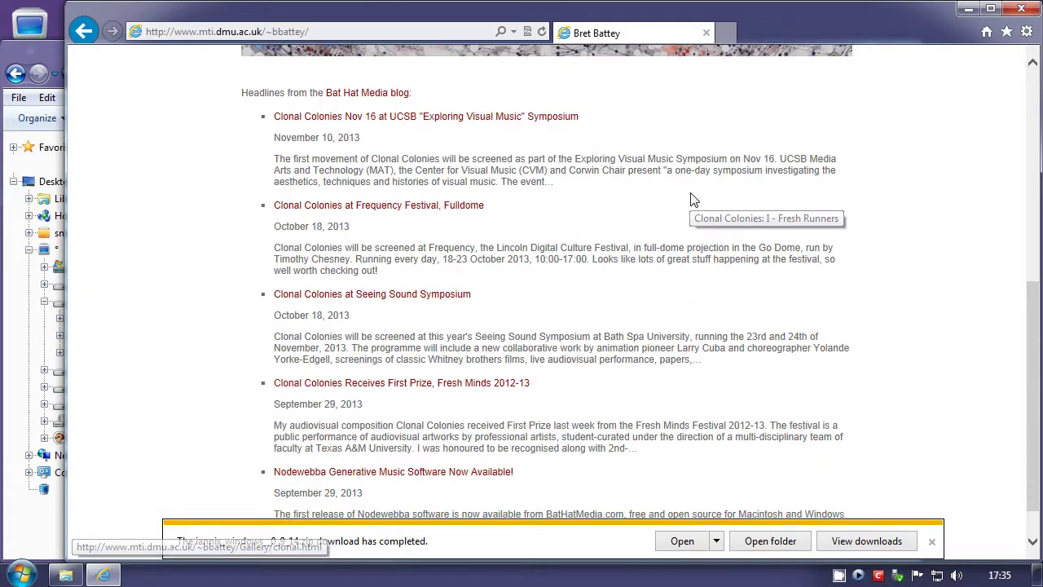
{"action": "scroll", "coordinate": [691, 197], "scroll_direction": "down", "scroll_amount": 1}
{"action": "scroll", "coordinate": [691, 197], "scroll_direction": "up", "scroll_amount": 6}
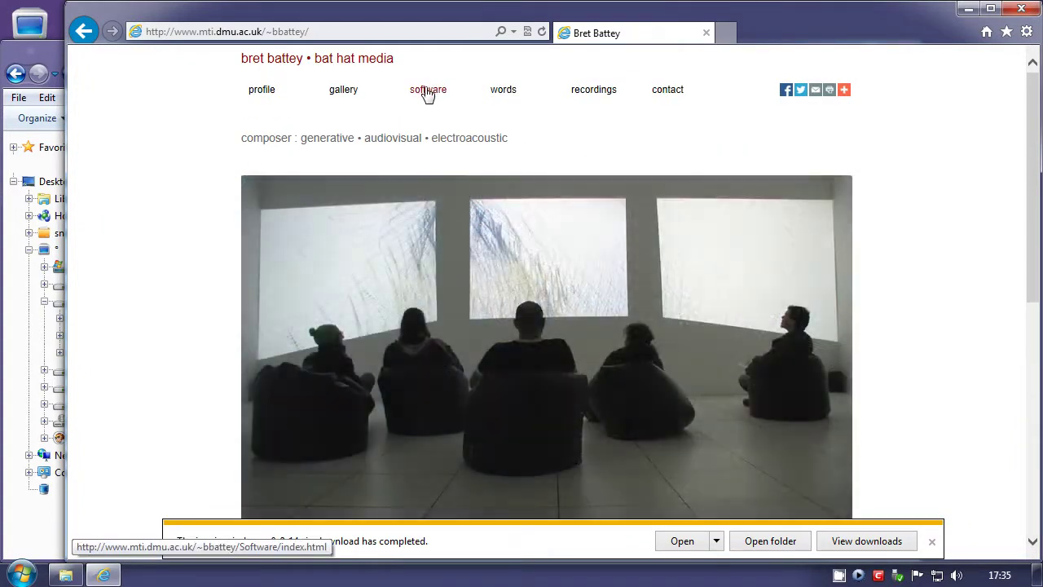
{"action": "left_click", "coordinate": [429, 93]}
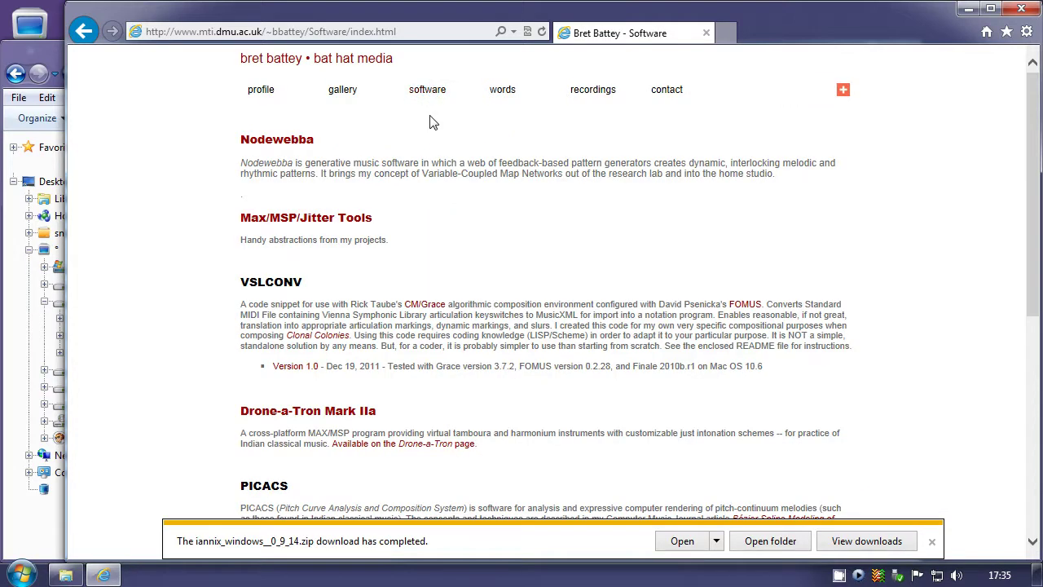
{"action": "left_click", "coordinate": [277, 142]}
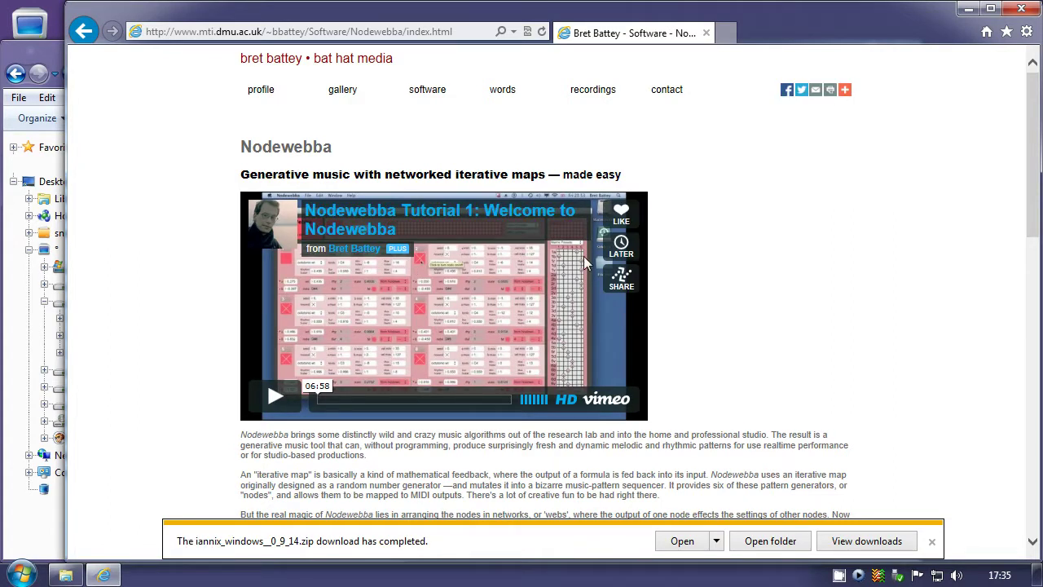
Download Nodewebba for Windows, saving Nodewebba_v0.011_Windows.zip to E:\download
{"action": "scroll", "coordinate": [717, 277], "scroll_direction": "down", "scroll_amount": 3}
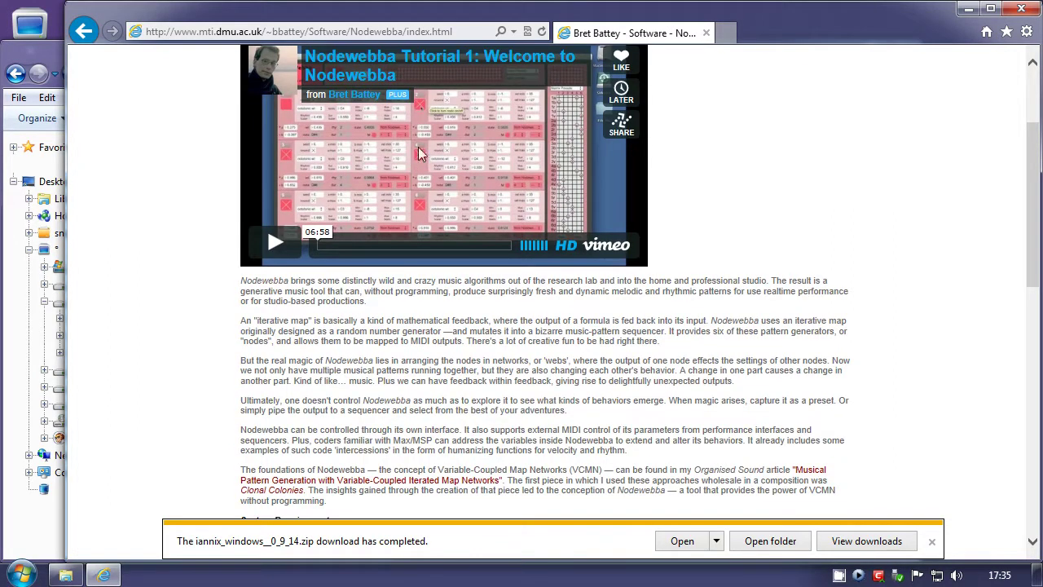
{"action": "scroll", "coordinate": [698, 171], "scroll_direction": "down", "scroll_amount": 3}
{"action": "scroll", "coordinate": [700, 178], "scroll_direction": "down", "scroll_amount": 2}
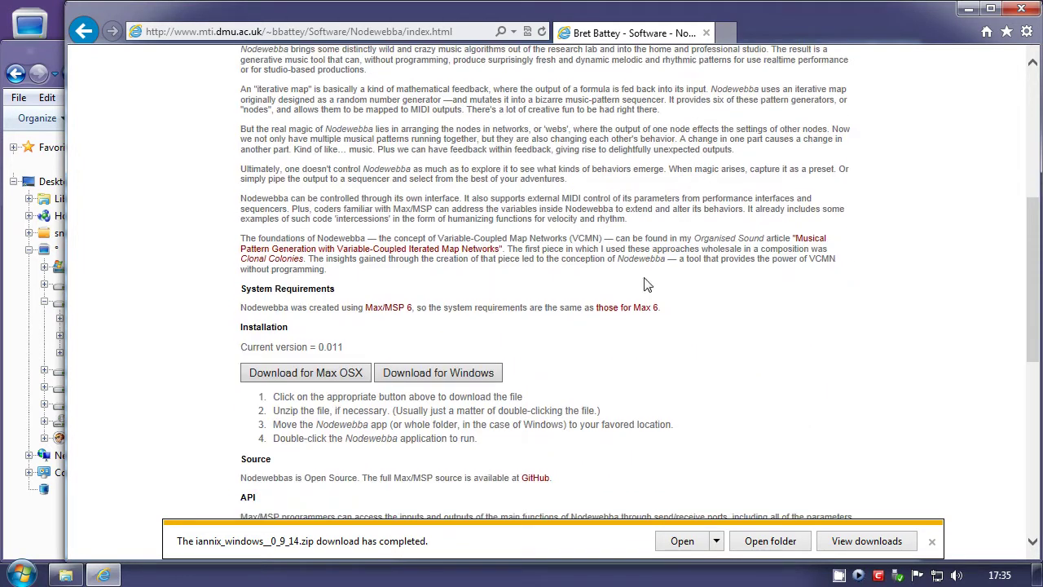
{"action": "left_click", "coordinate": [440, 375]}
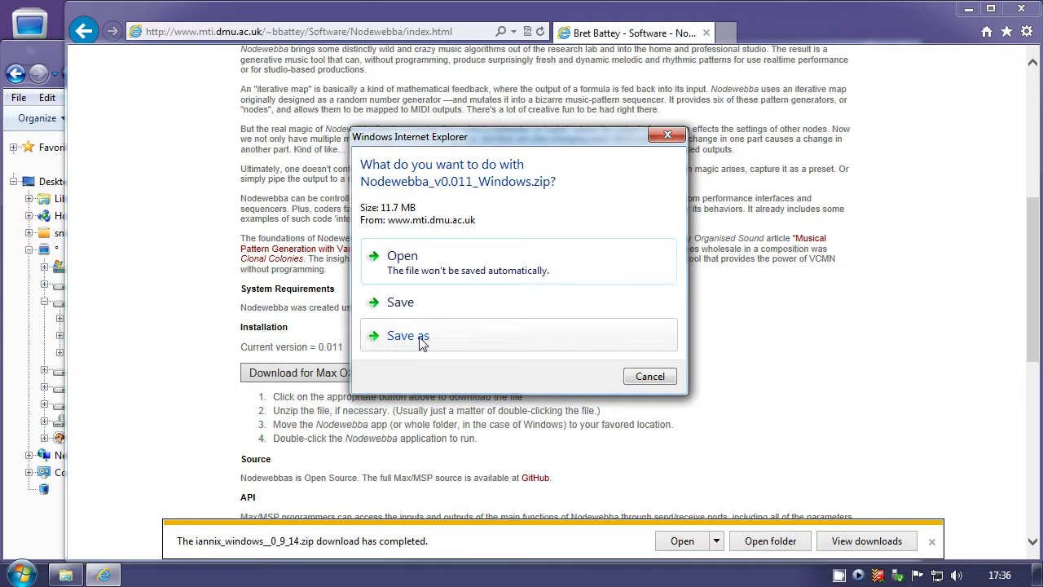
{"action": "left_click", "coordinate": [422, 341]}
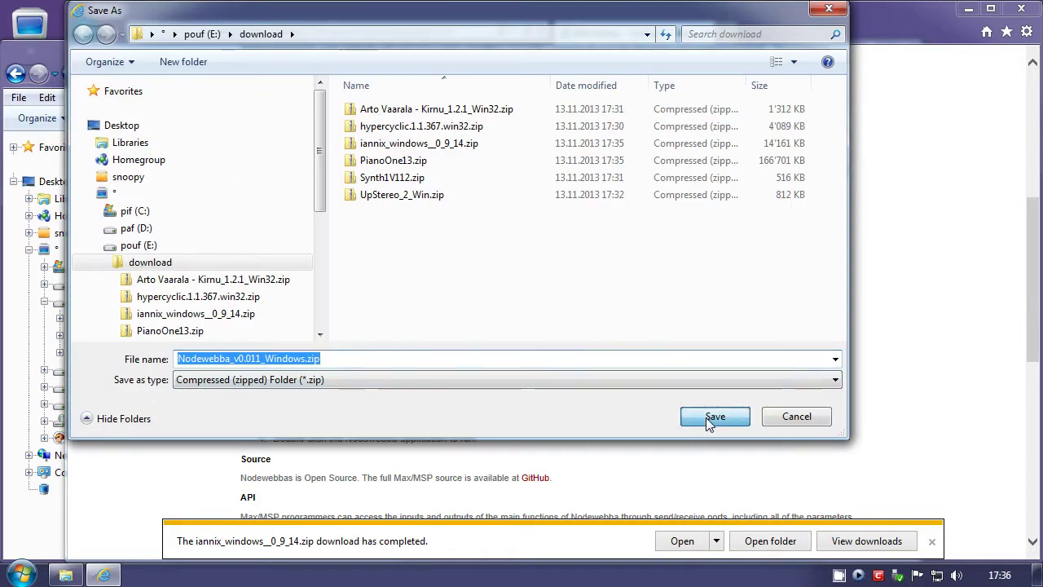
{"action": "left_click", "coordinate": [715, 417]}
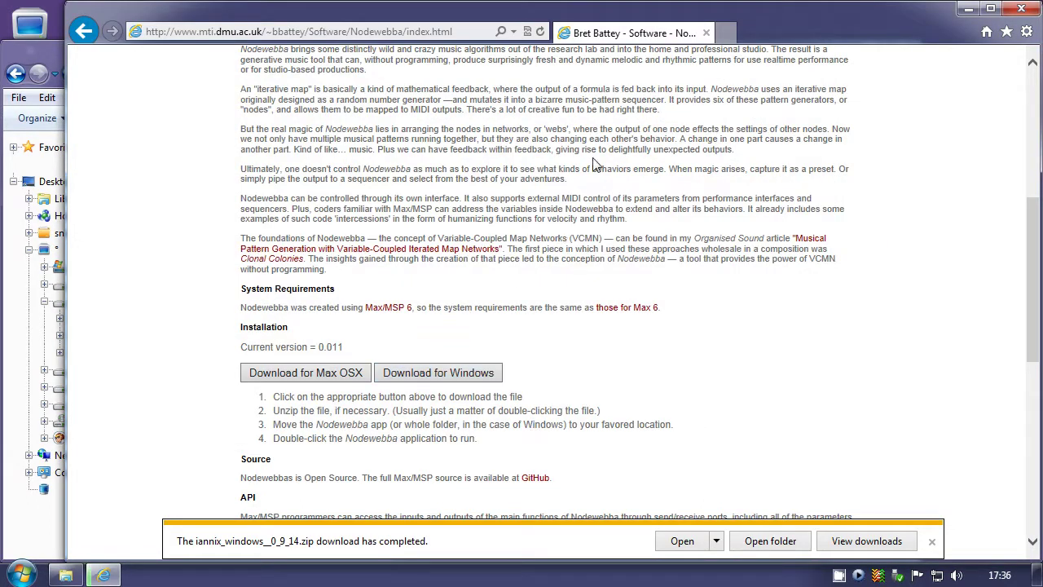
Go to mussoft.ch and open the fichiers_tuto_reaper_01 folder among the tutorial files linked from the guides page
{"action": "left_click", "coordinate": [462, 33]}
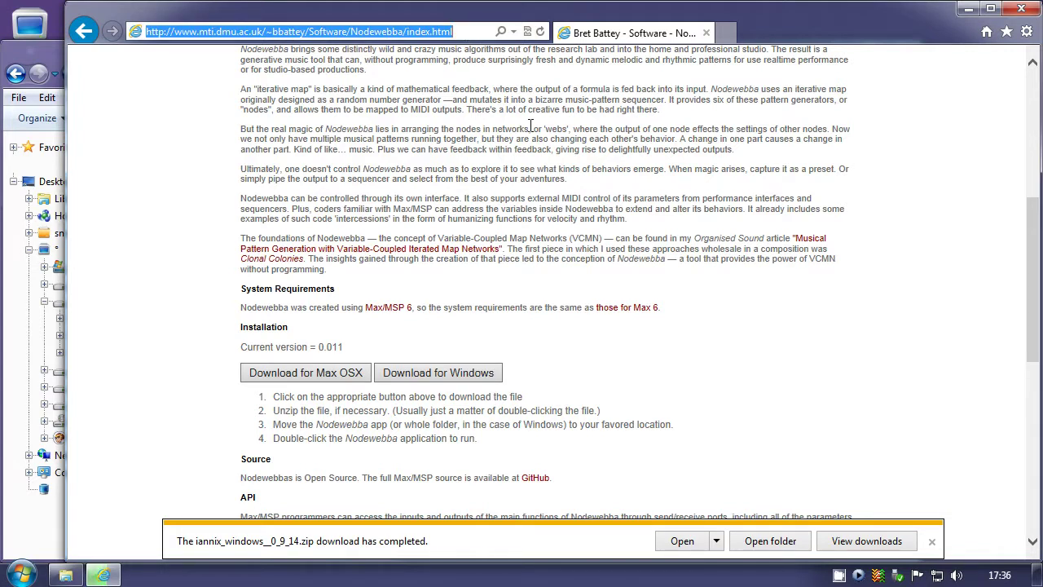
{"action": "type", "text": "muss"}
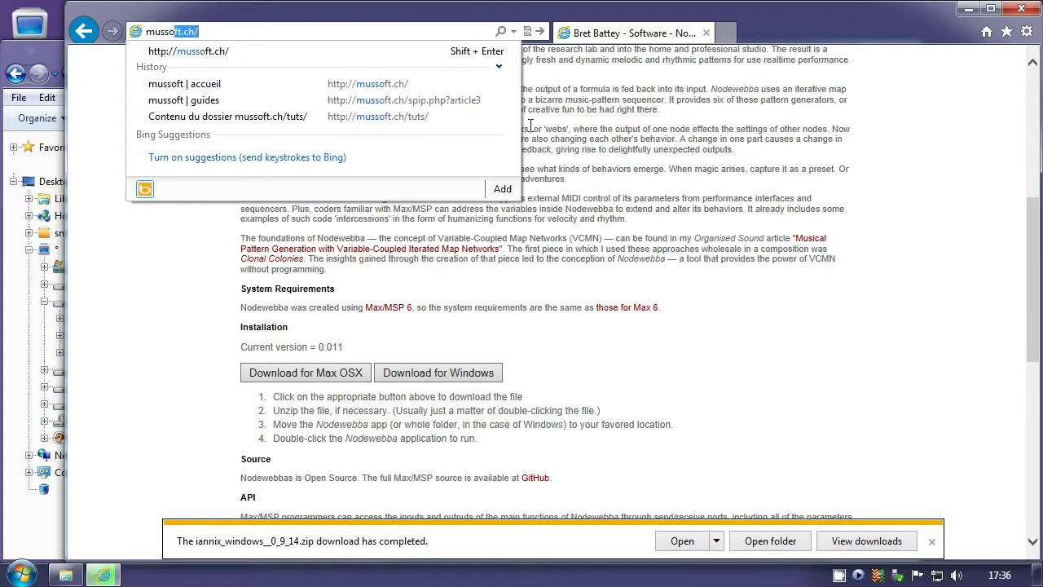
{"action": "type", "text": "oft.ch/"}
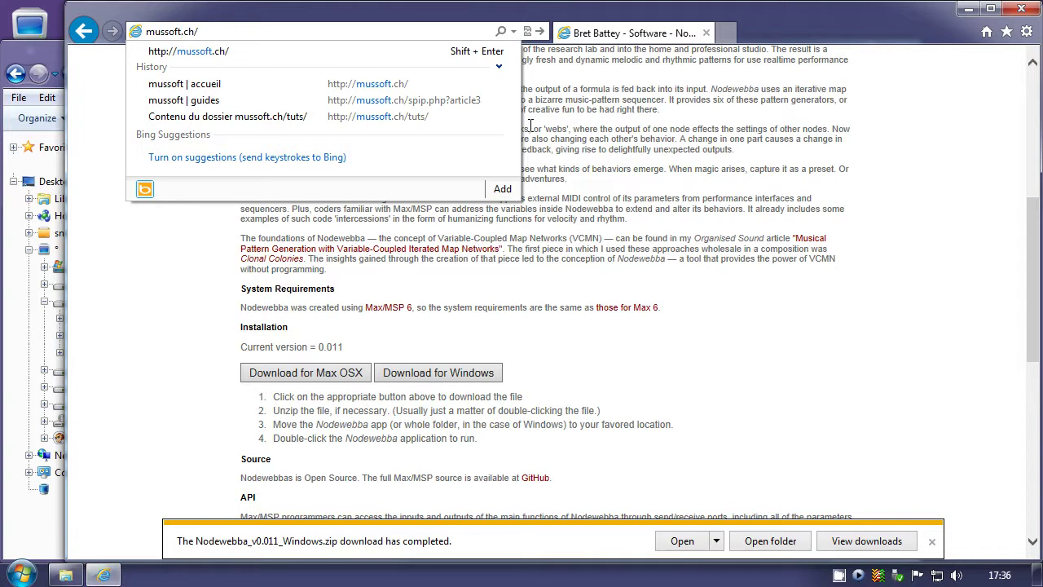
{"action": "key", "text": "Return"}
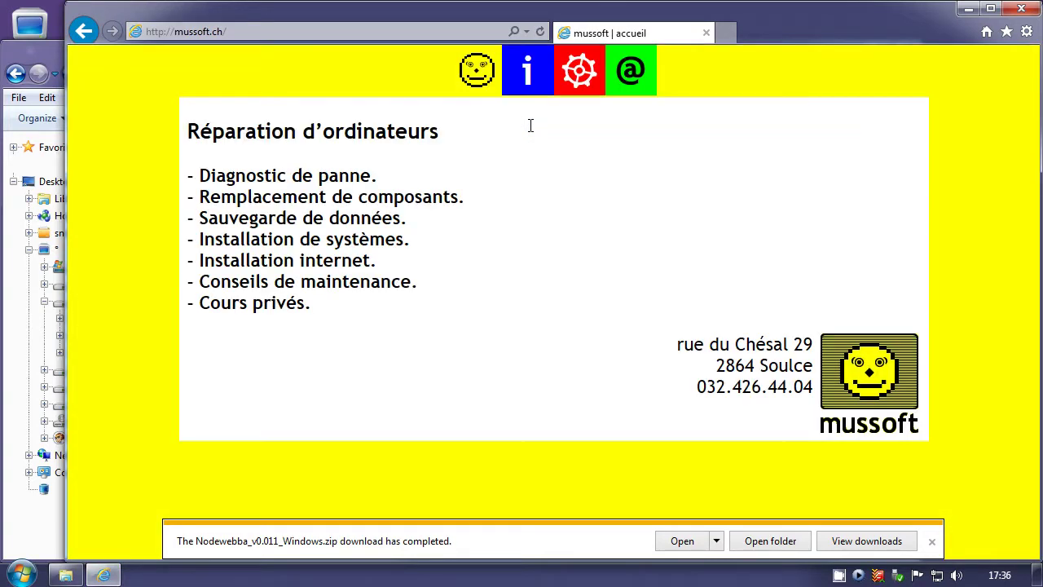
{"action": "left_click", "coordinate": [580, 81]}
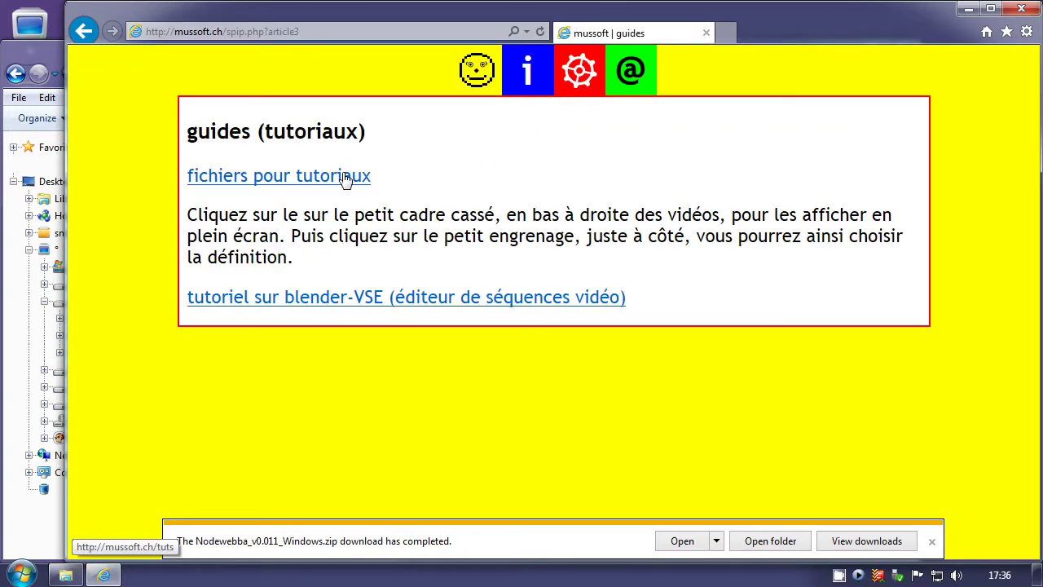
{"action": "left_click", "coordinate": [344, 179]}
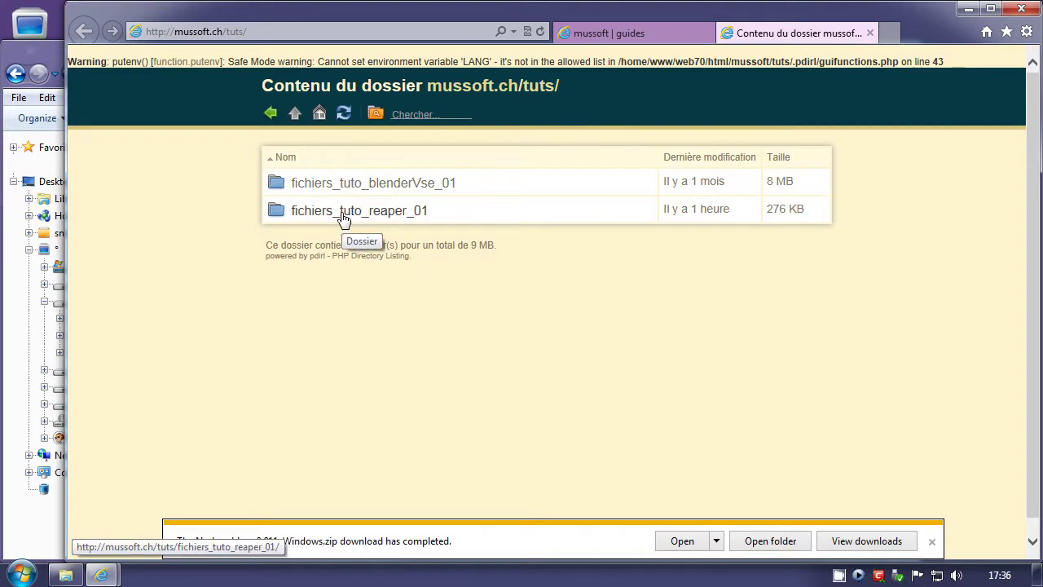
{"action": "left_click", "coordinate": [365, 214]}
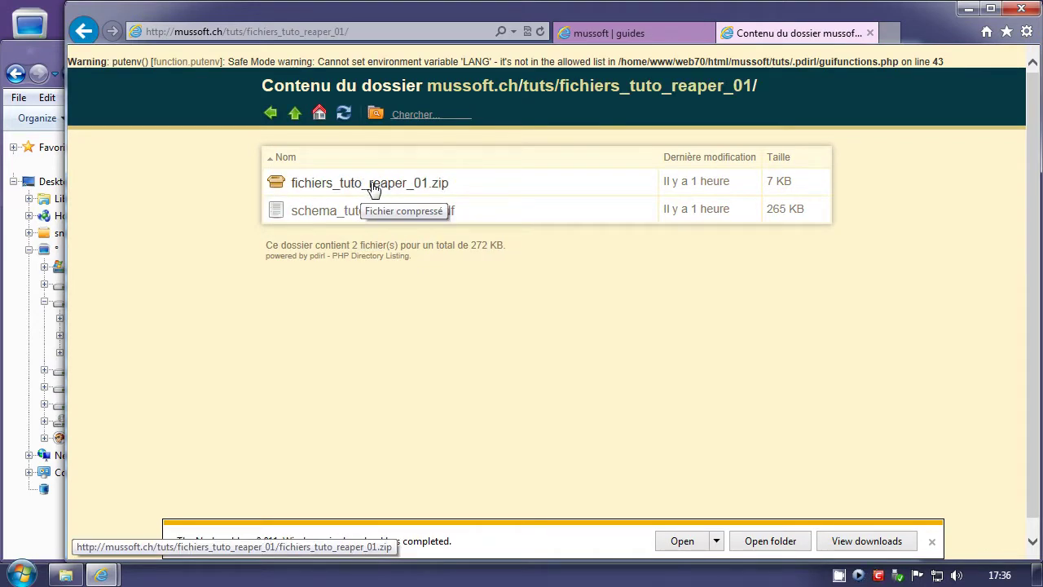
Download fichiers_tuto_reaper_01.zip, saving it to E:\download, and close the folder page and the browser
{"action": "left_click", "coordinate": [374, 184]}
{"action": "left_click", "coordinate": [435, 342]}
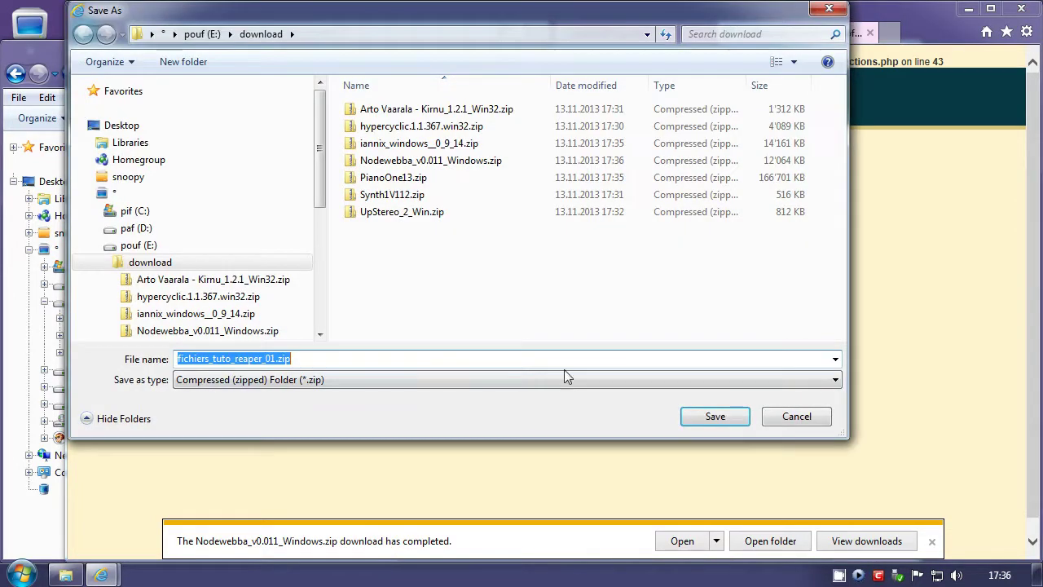
{"action": "left_click", "coordinate": [716, 417]}
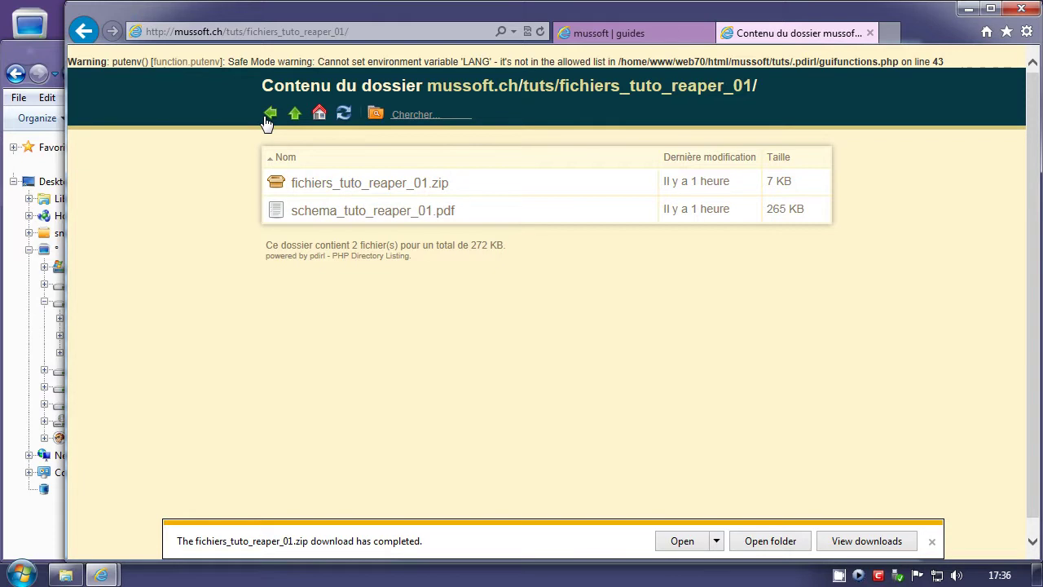
{"action": "left_click", "coordinate": [870, 34]}
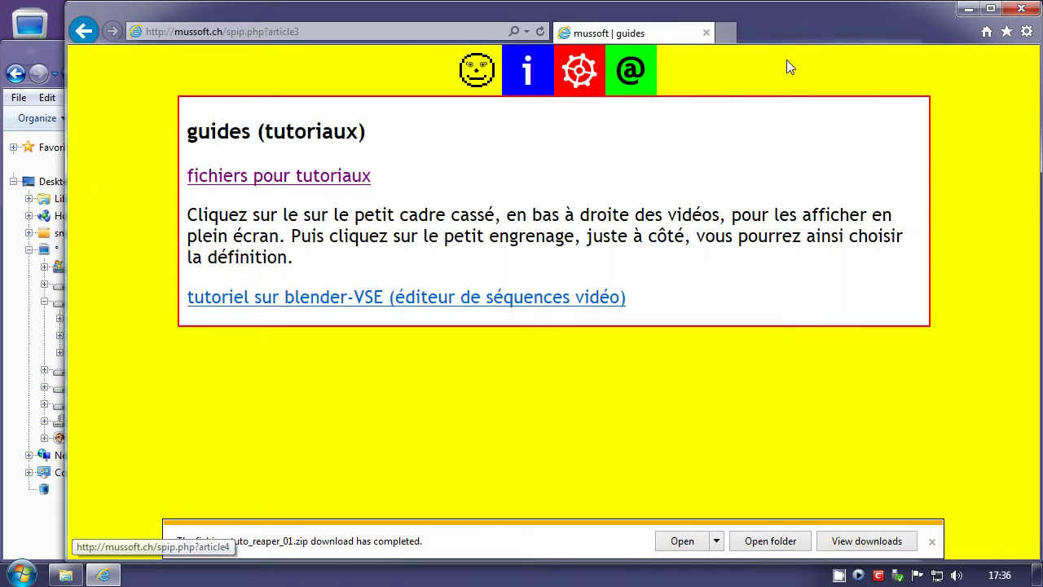
{"action": "left_click", "coordinate": [1022, 9]}
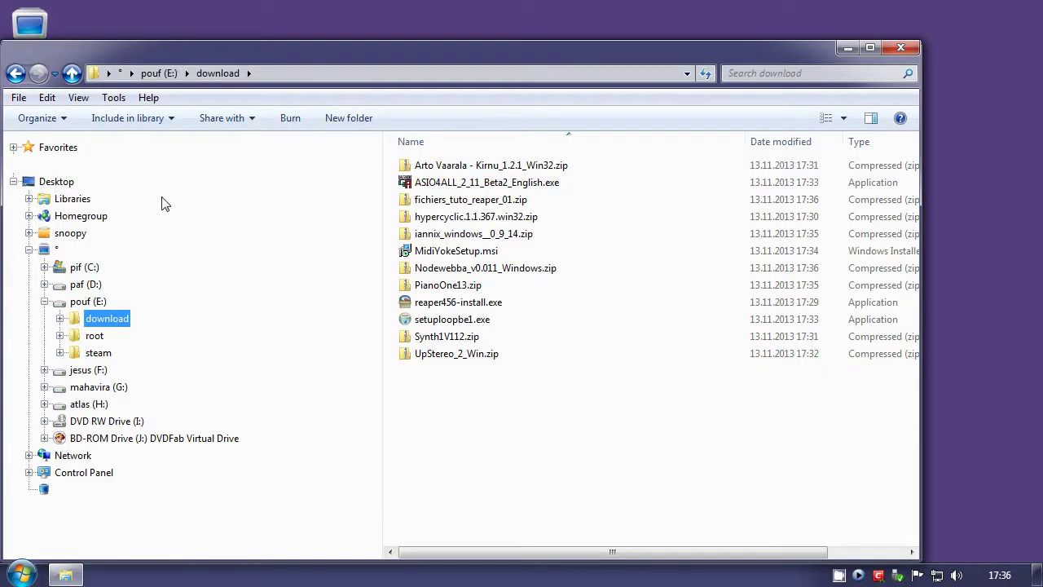
Uncover the desktop, reopen Internet Explorer and go to the VST Cafe page vstcafe.com/2010/04/8749-synth1-patches.html
{"action": "left_click_drag", "start_coordinate": [106, 45], "coordinate": [221, 30]}
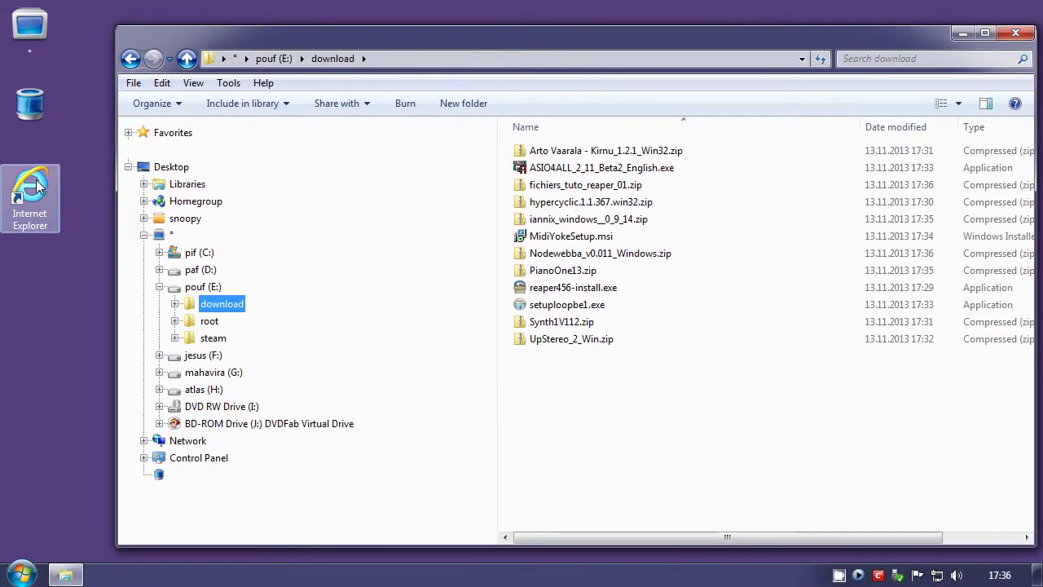
{"action": "left_click", "coordinate": [38, 186]}
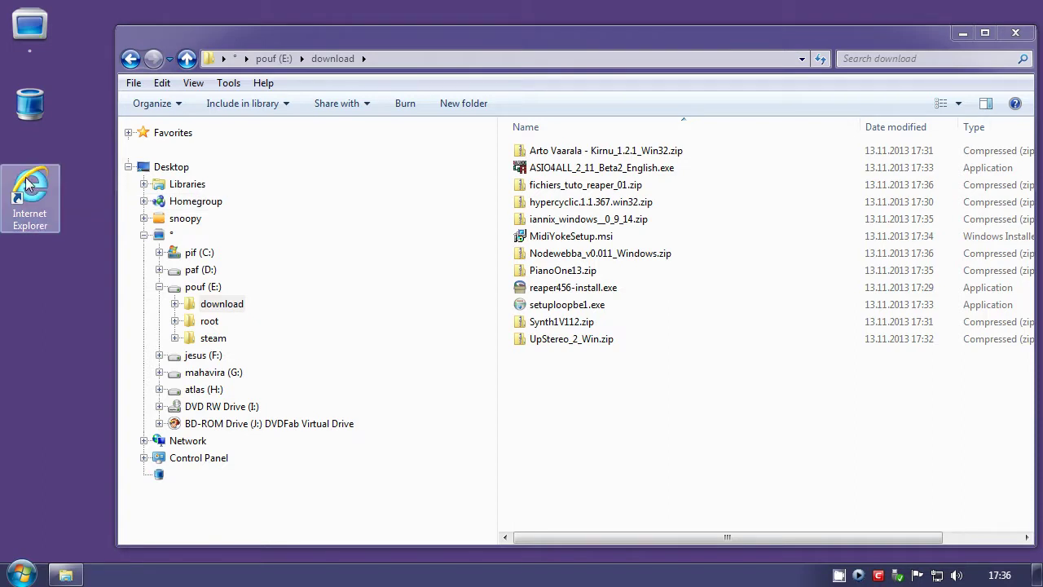
{"action": "right_click", "coordinate": [6, 169]}
{"action": "left_click", "coordinate": [64, 185]}
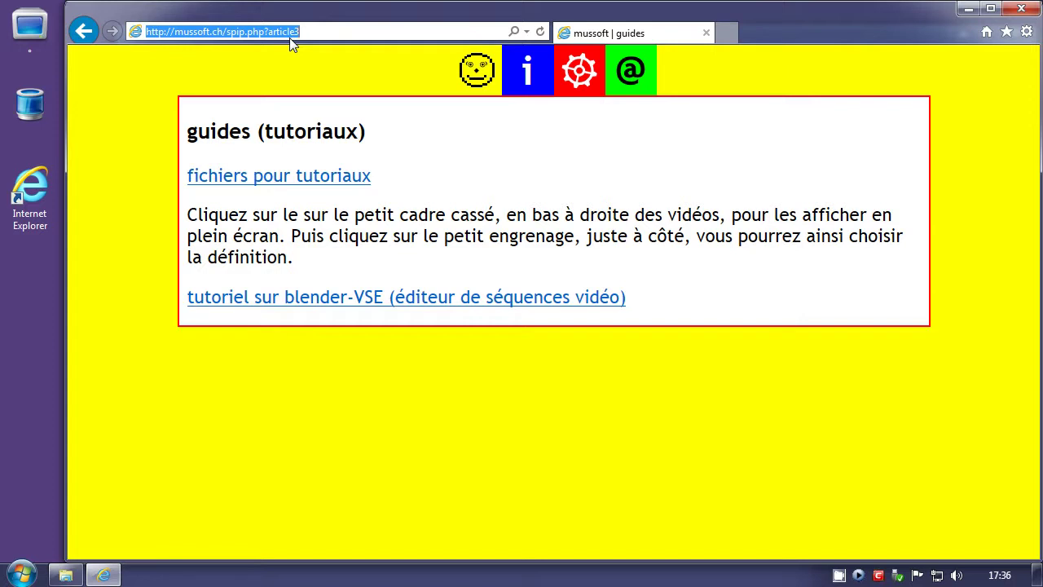
{"action": "type", "text": "vst"}
{"action": "key", "text": "End"}
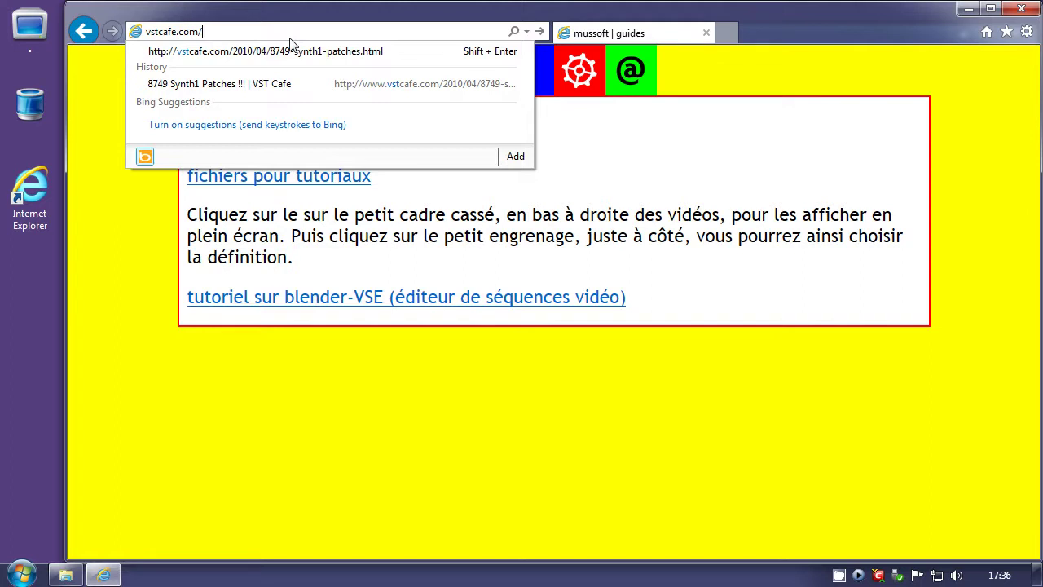
{"action": "key", "text": "Down"}
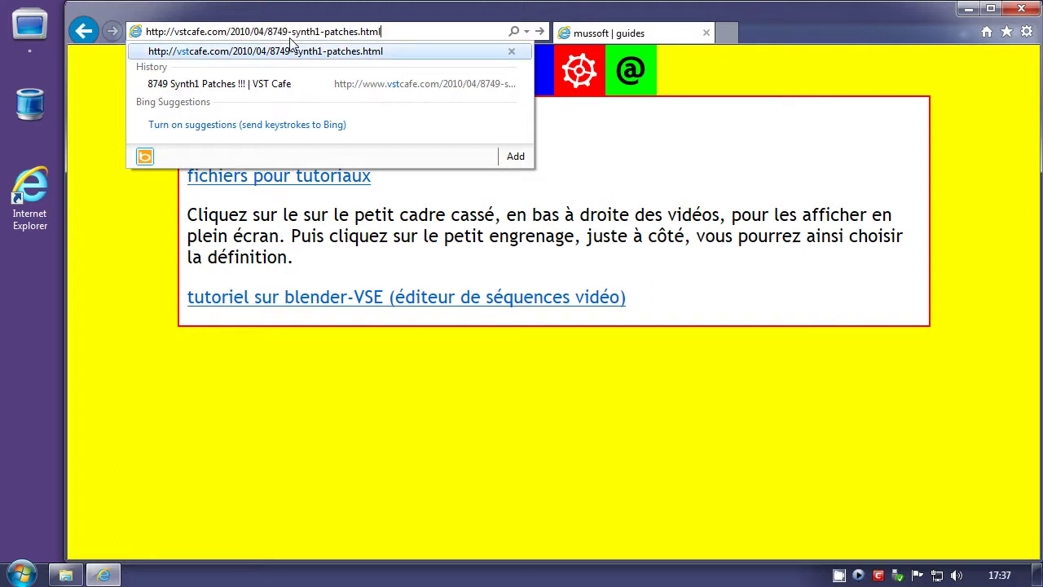
{"action": "key", "text": "Return"}
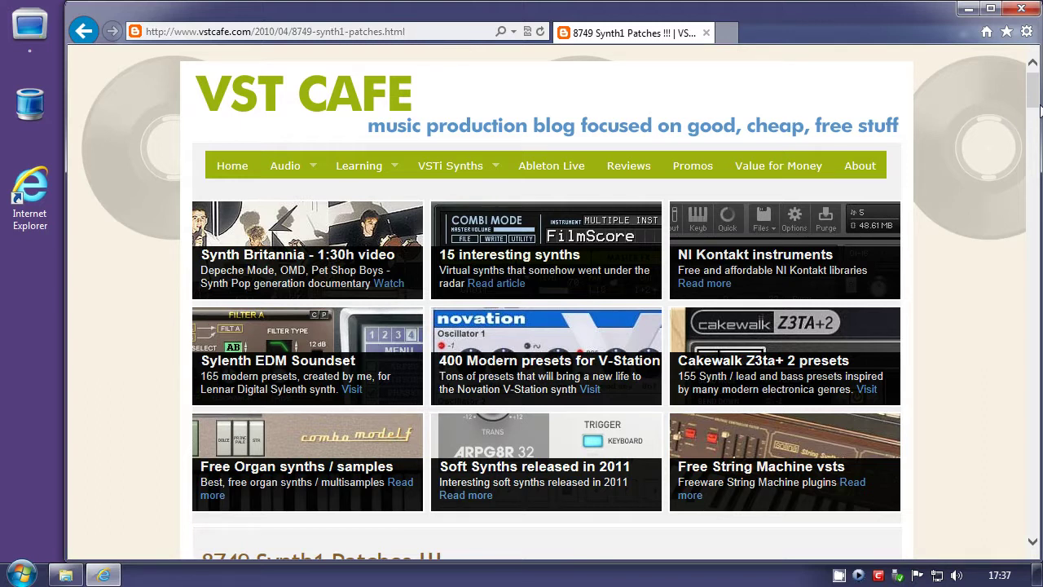
Follow the updated Synth1 9006 Patches link to MediaFire and save 89 Synth1 Banks (9006 patches!).zip to E:\download
{"action": "left_click_drag", "start_coordinate": [1037, 100], "coordinate": [1037, 143]}
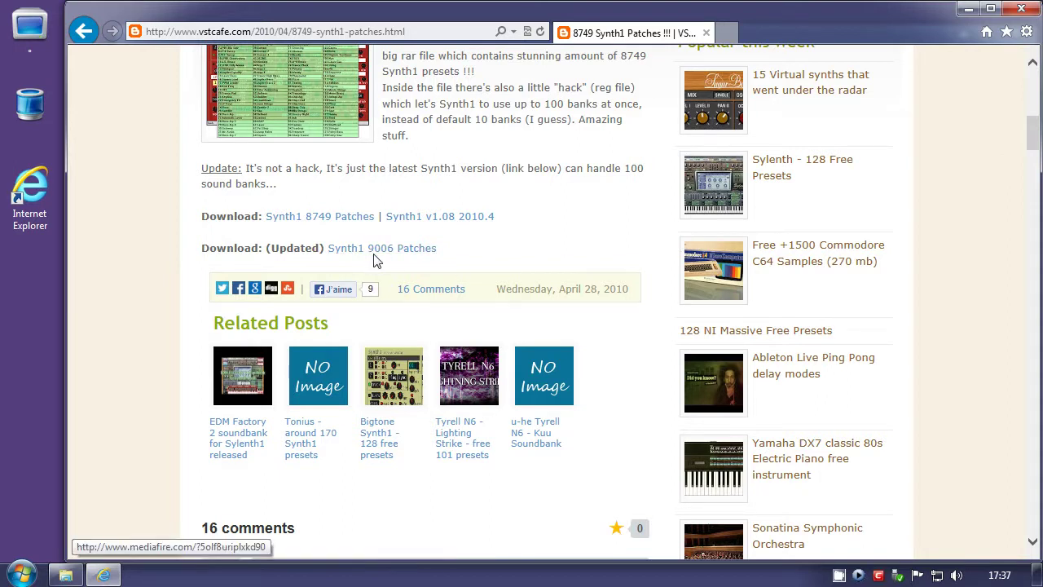
{"action": "left_click", "coordinate": [415, 257]}
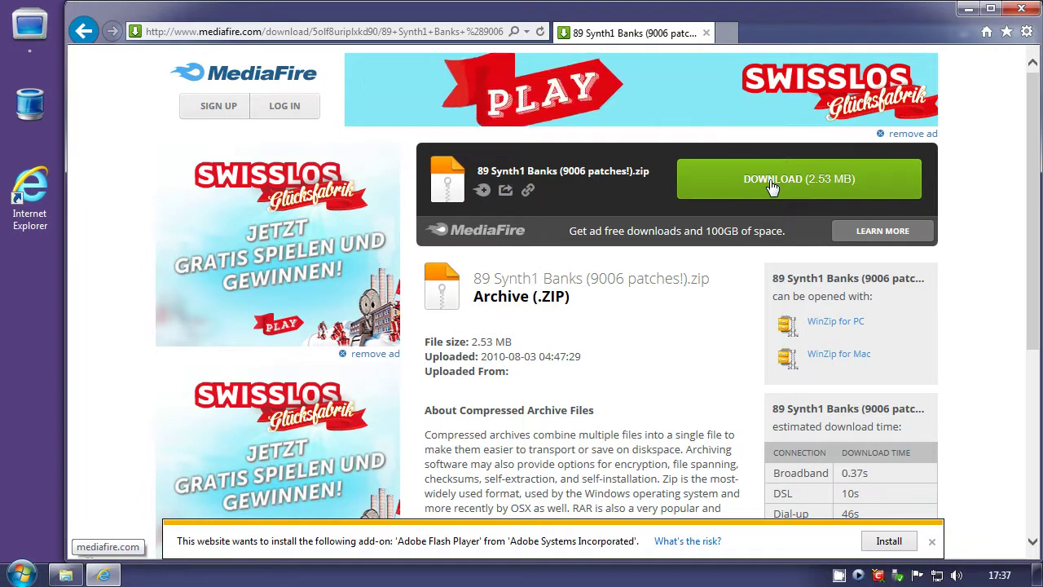
{"action": "left_click", "coordinate": [774, 186]}
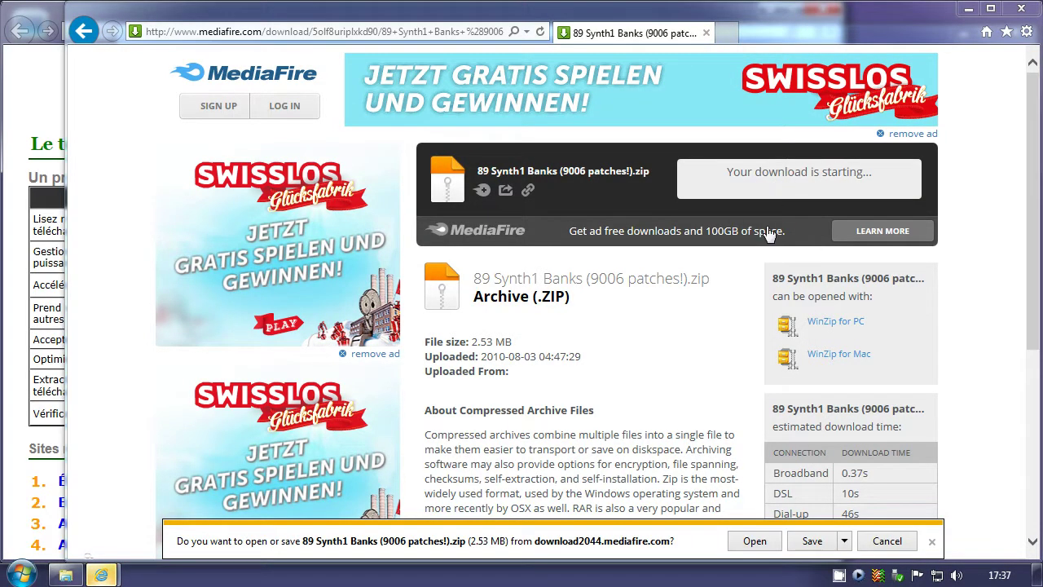
{"action": "left_click", "coordinate": [844, 541]}
{"action": "left_click", "coordinate": [897, 521]}
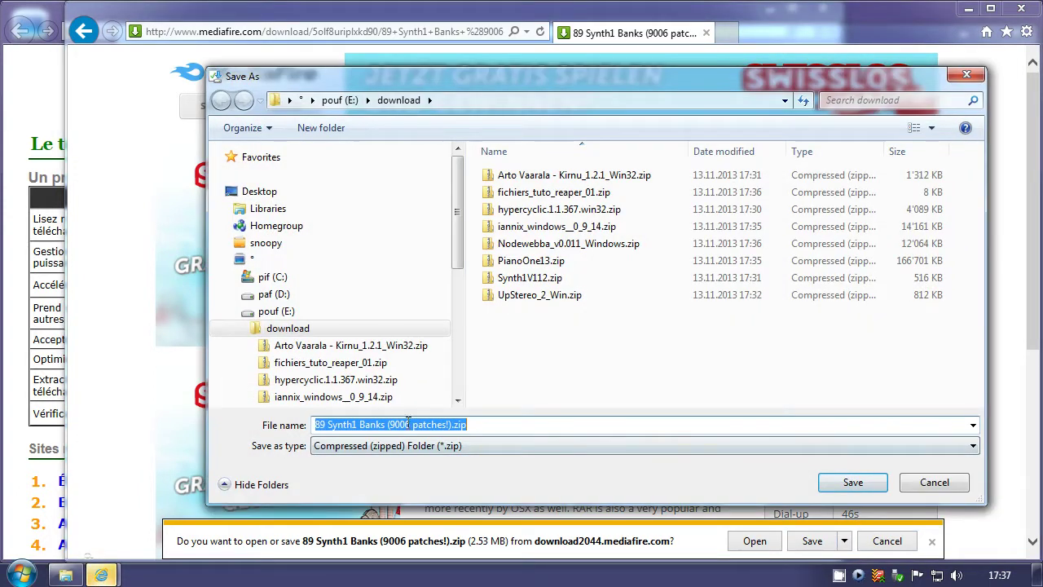
{"action": "left_click", "coordinate": [867, 482]}
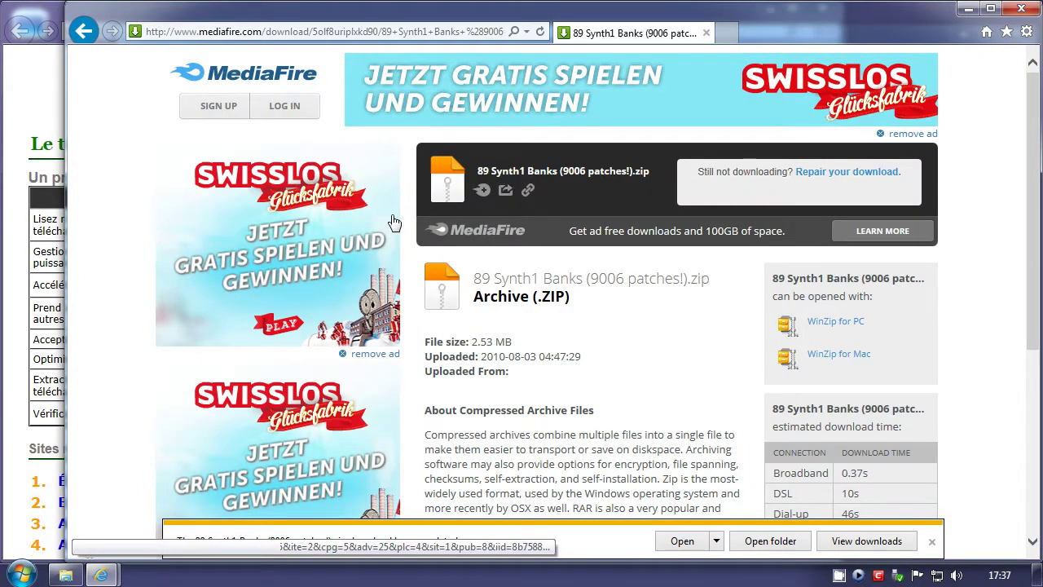
Dismiss the iLiVid pop-up advertisement and its window, and close the browser to work in the download folder
{"action": "left_click", "coordinate": [30, 15]}
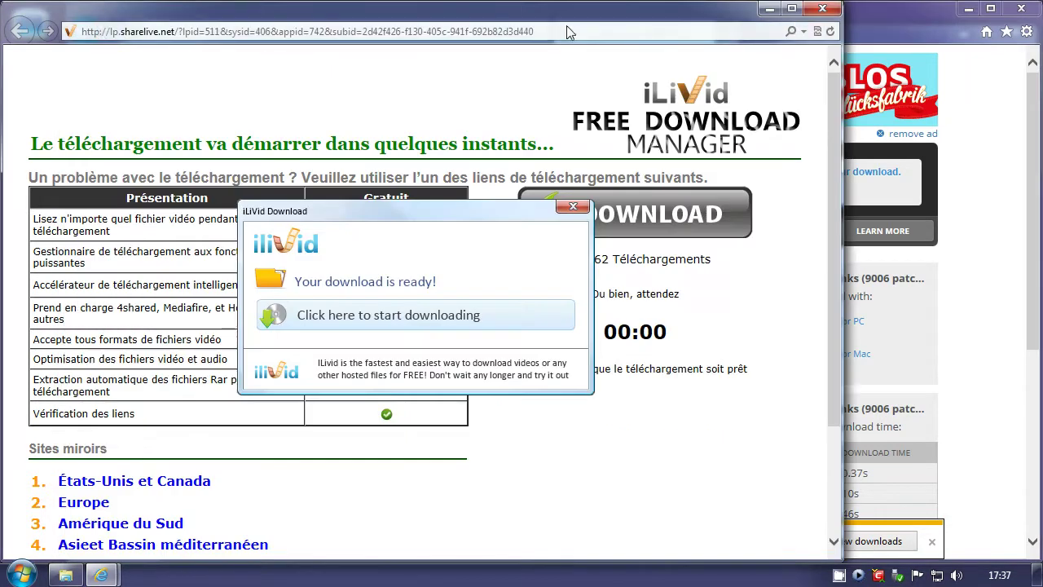
{"action": "left_click", "coordinate": [573, 206]}
{"action": "left_click", "coordinate": [831, 9]}
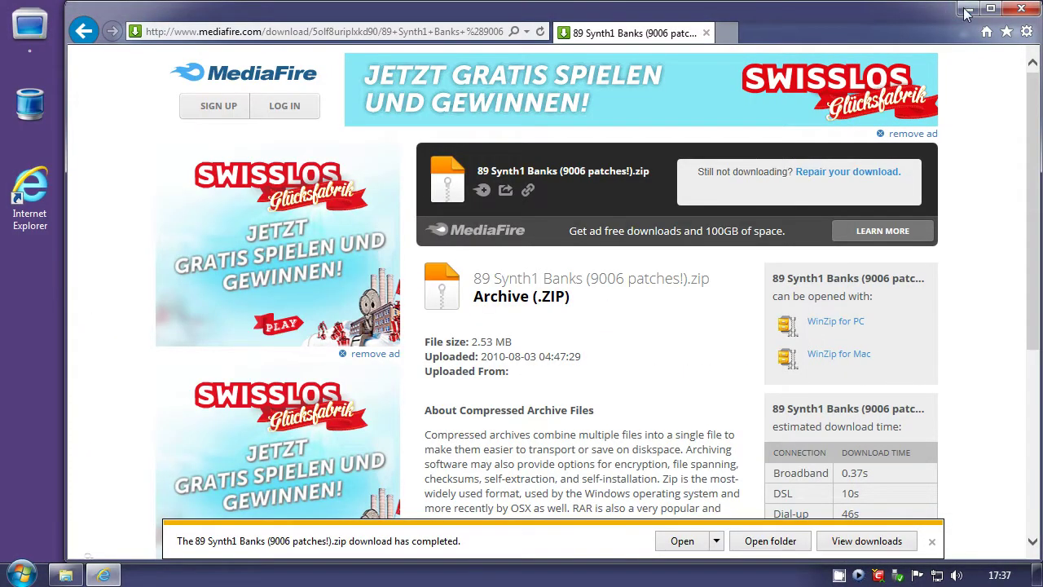
{"action": "left_click", "coordinate": [987, 31]}
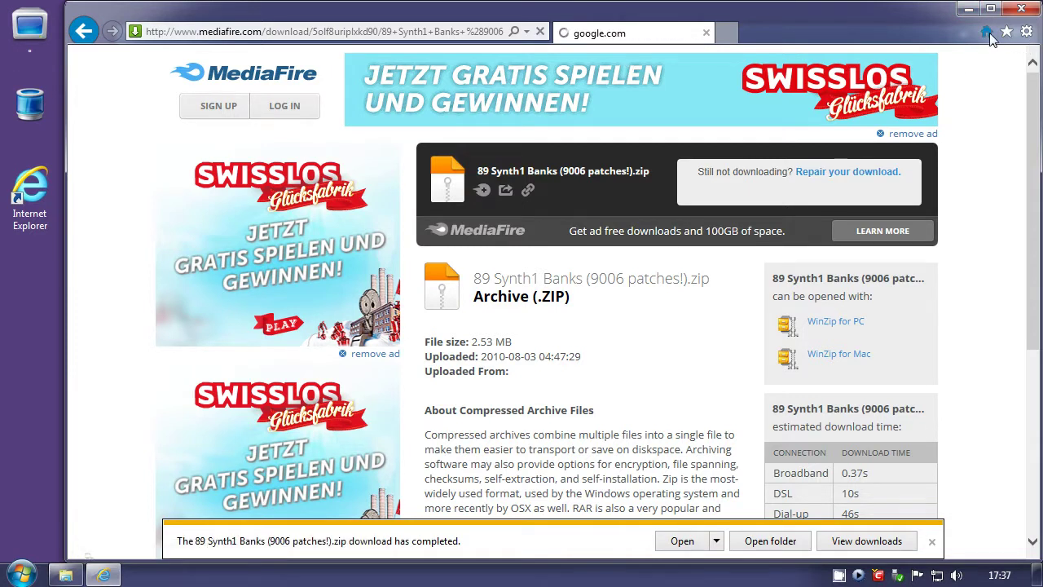
{"action": "left_click", "coordinate": [1020, 11]}
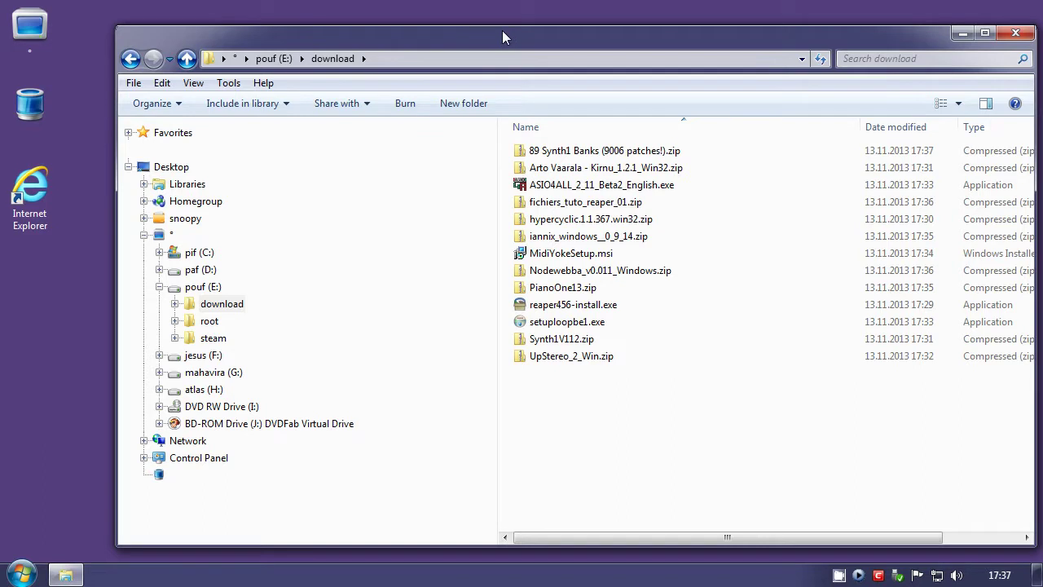
{"action": "left_click_drag", "start_coordinate": [502, 30], "coordinate": [451, 34]}
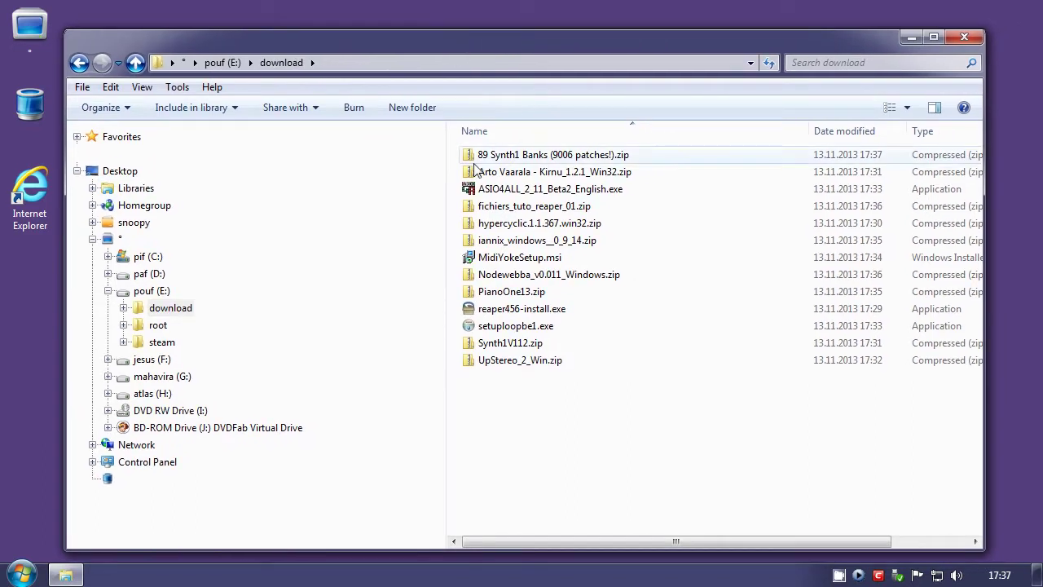
Run reaper456-install.exe, accept the license agreement and choose a portable install
{"action": "double_click", "coordinate": [497, 313]}
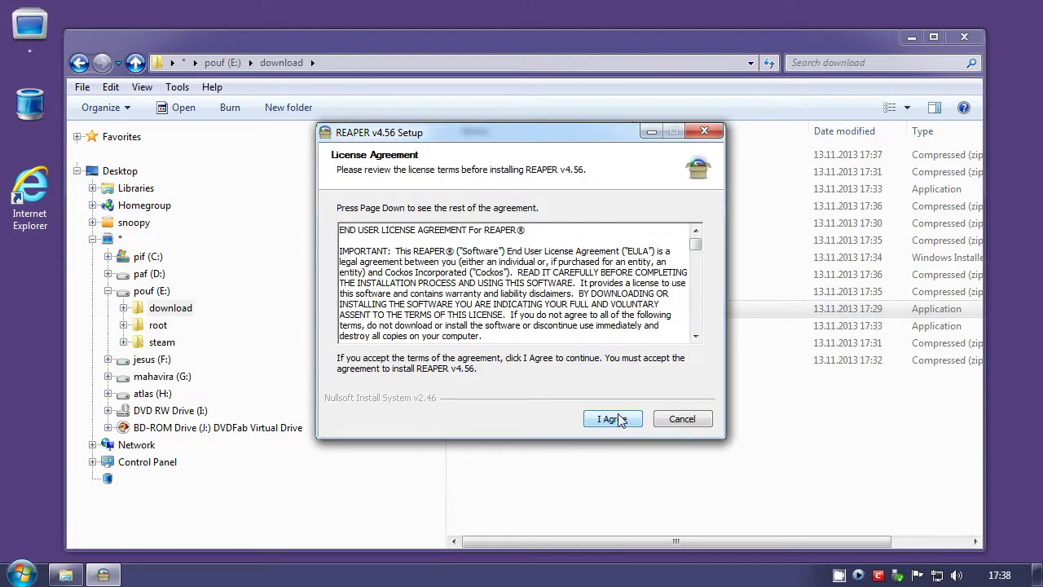
{"action": "left_click", "coordinate": [611, 420]}
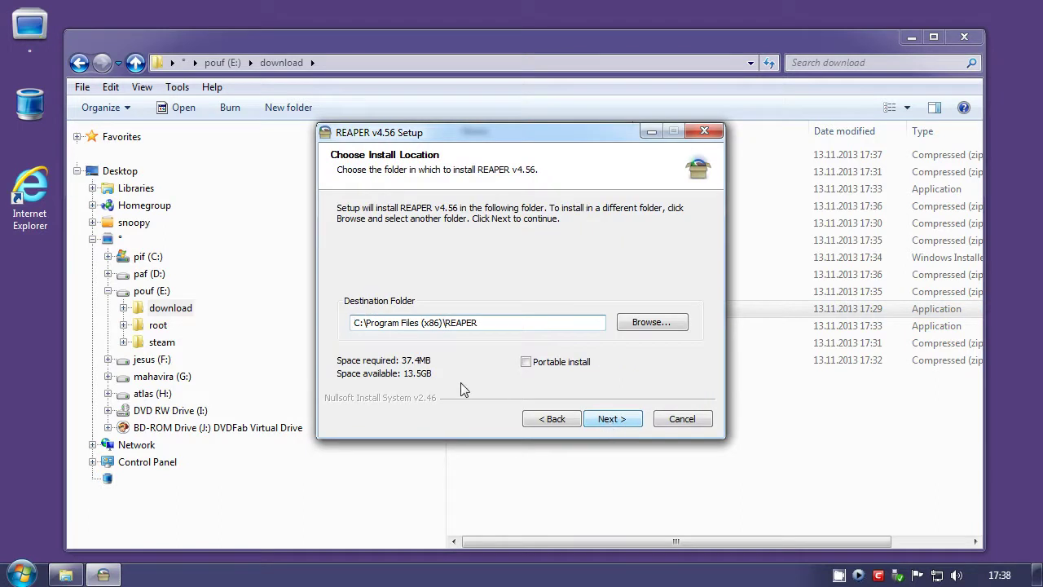
{"action": "left_click", "coordinate": [526, 362]}
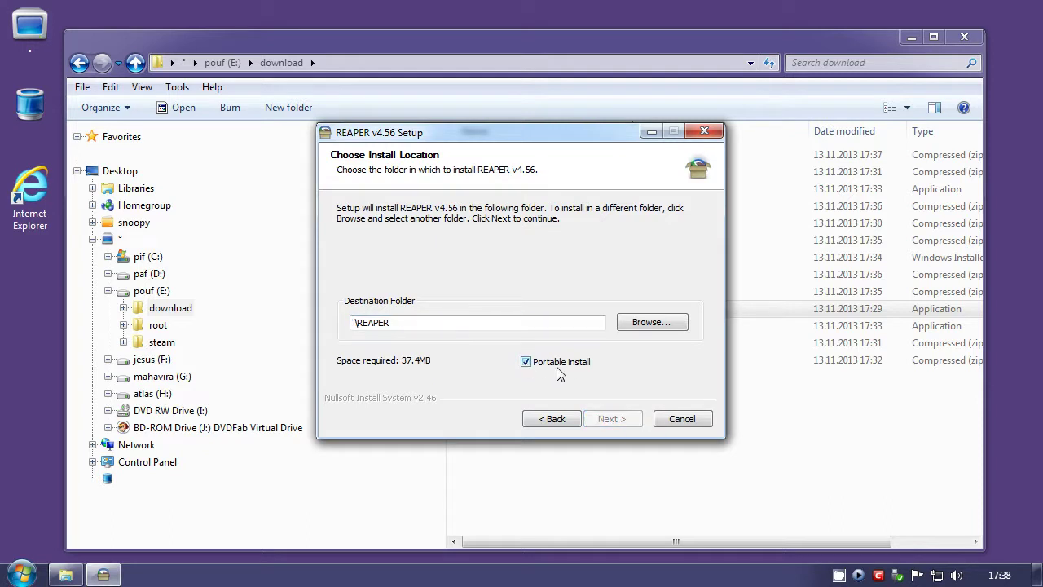
Browse for the REAPER install folder and create a new folder named portableApps on drive pouf (E:)
{"action": "left_click", "coordinate": [644, 325]}
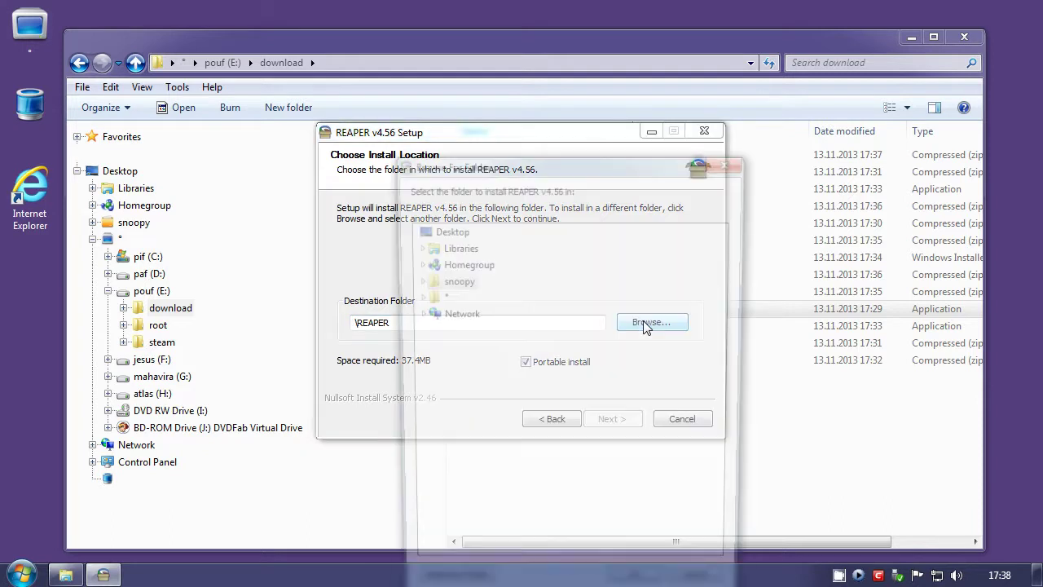
{"action": "left_click_drag", "start_coordinate": [510, 156], "coordinate": [501, 32]}
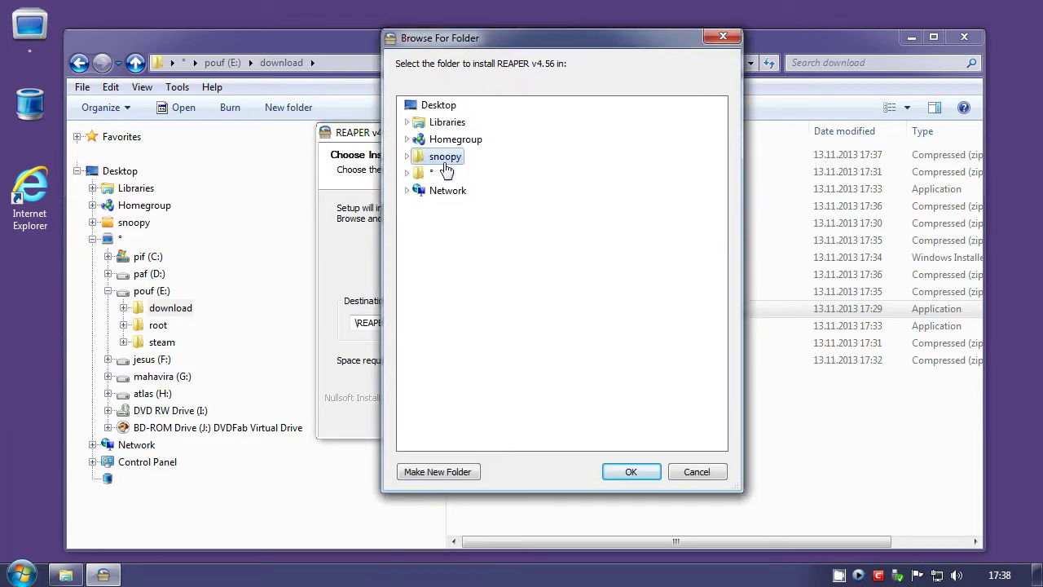
{"action": "left_click", "coordinate": [407, 173]}
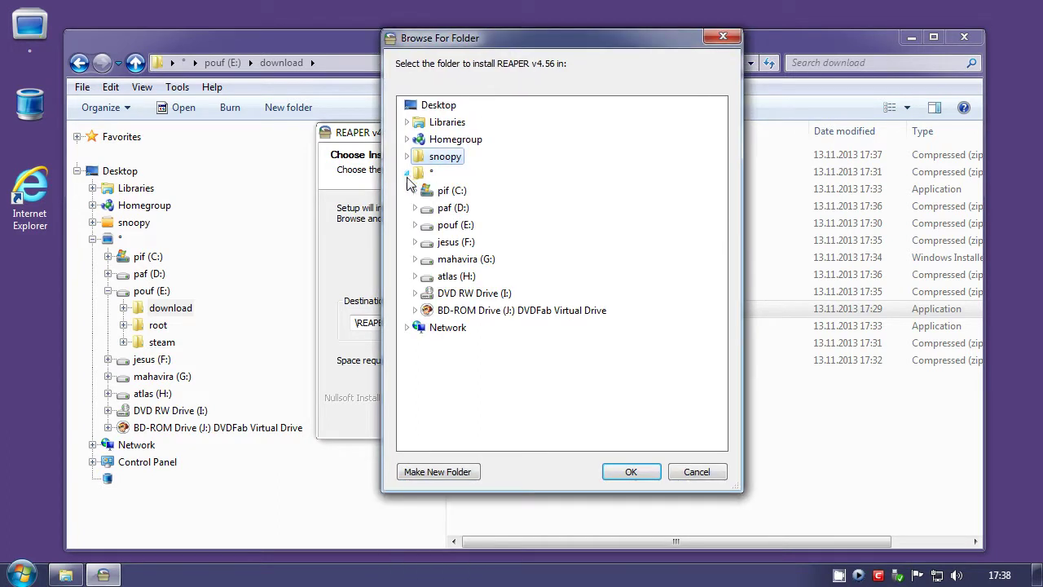
{"action": "left_click", "coordinate": [415, 209]}
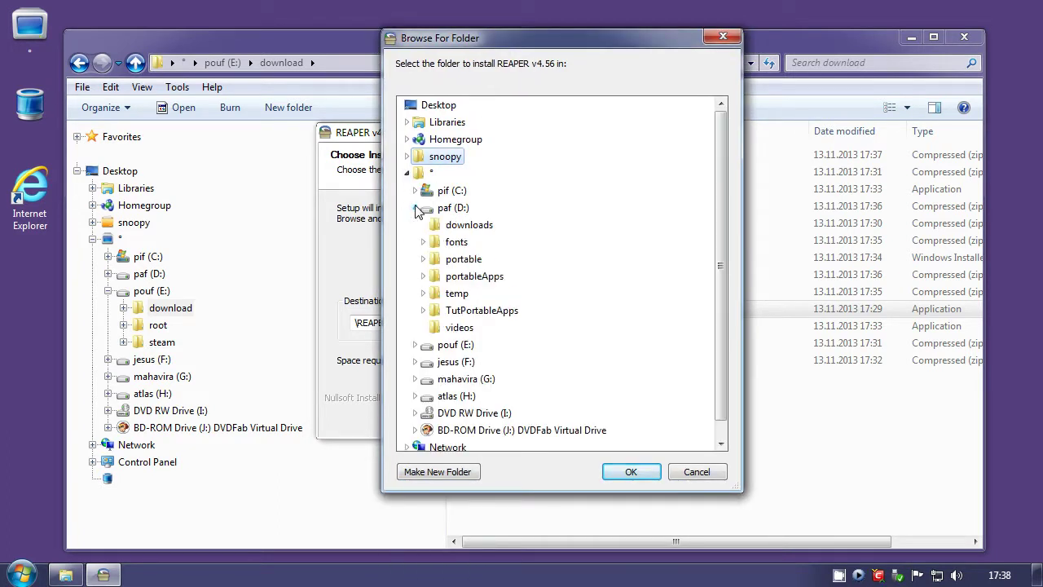
{"action": "left_click", "coordinate": [463, 210]}
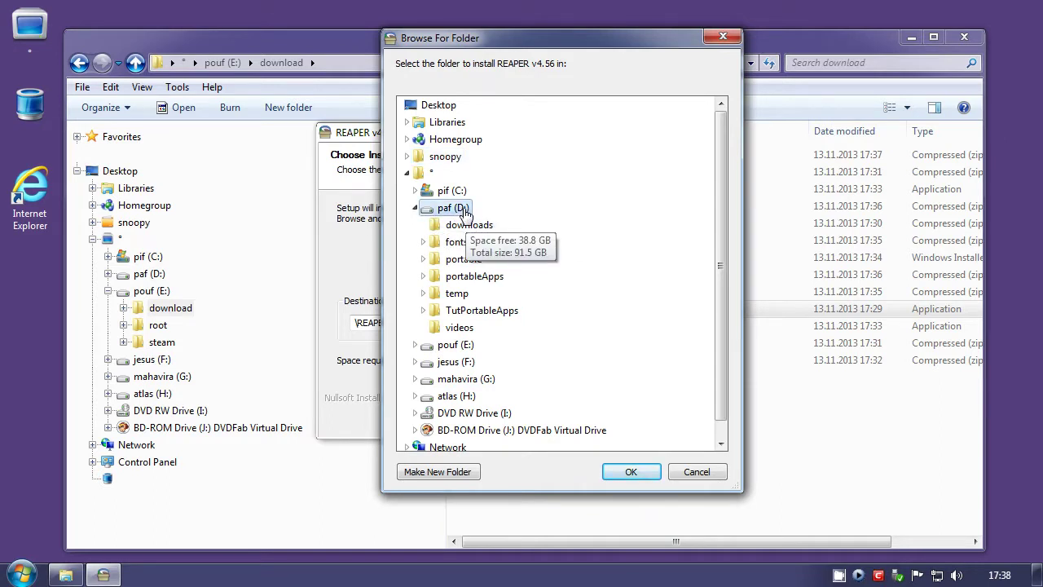
{"action": "left_click", "coordinate": [415, 207]}
{"action": "left_click", "coordinate": [414, 226]}
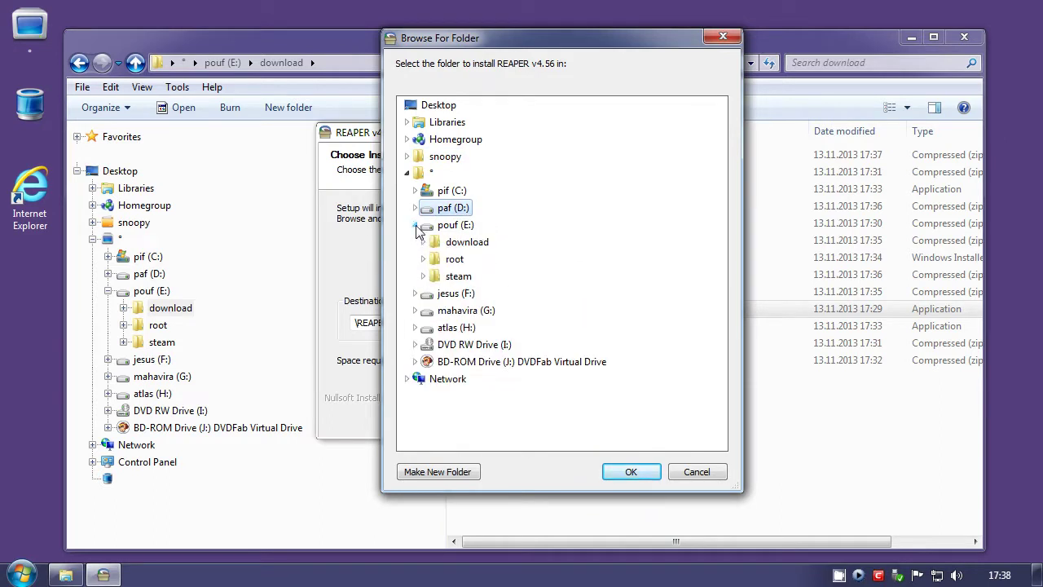
{"action": "left_click", "coordinate": [461, 227]}
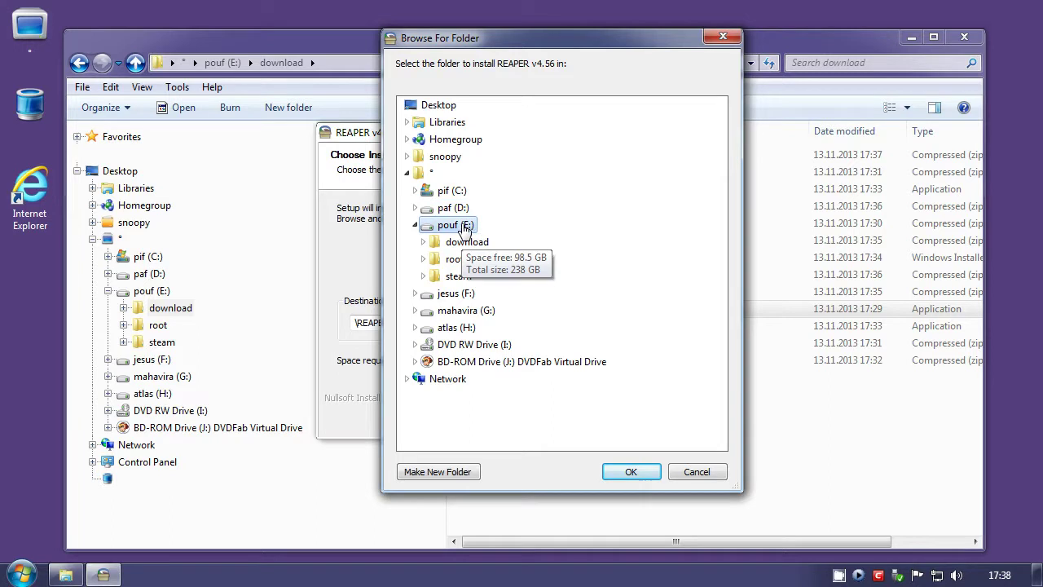
{"action": "left_click", "coordinate": [437, 472]}
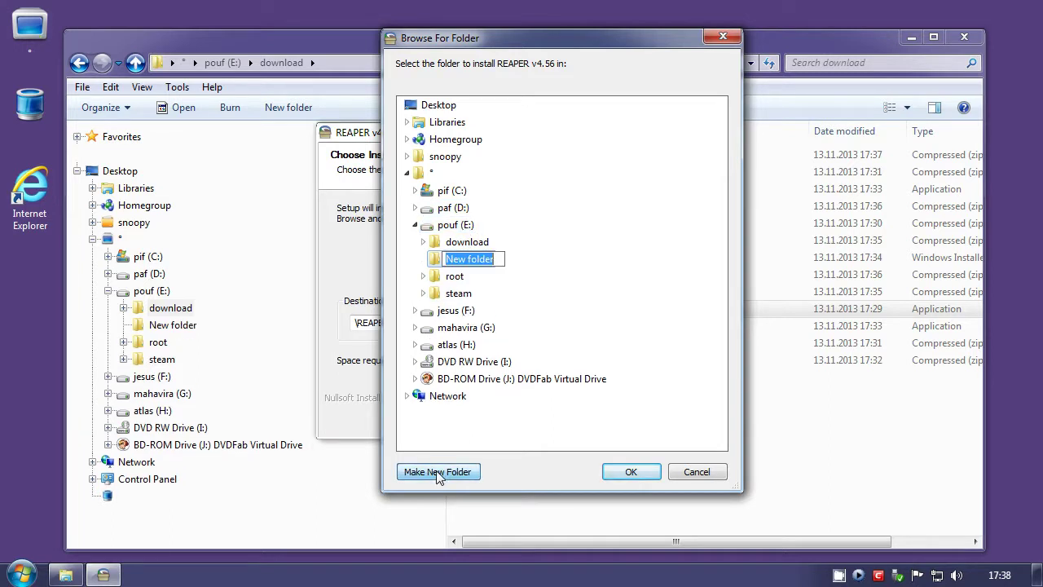
{"action": "type", "text": "portableApps"}
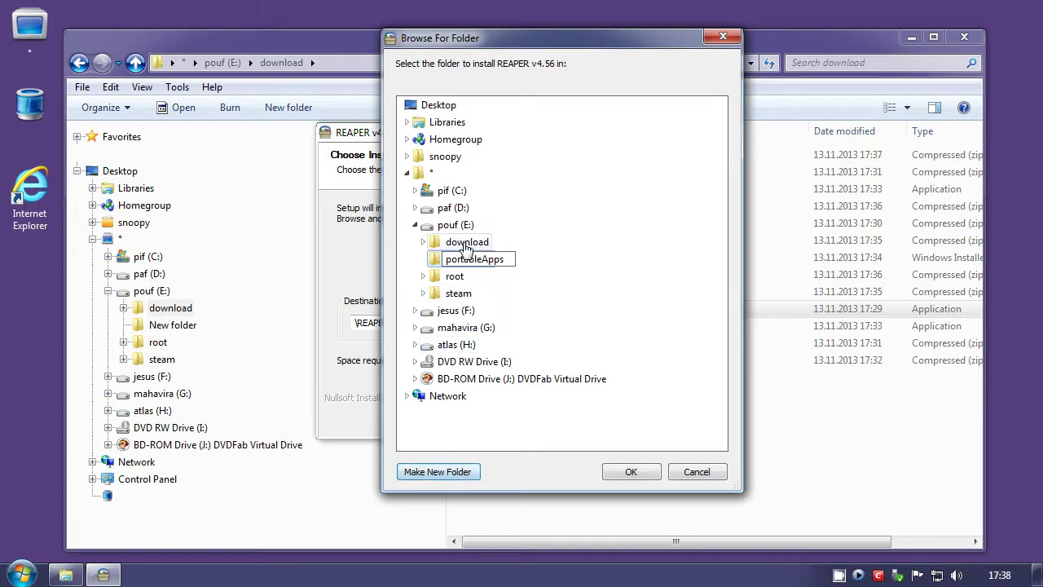
{"action": "key", "text": "Return"}
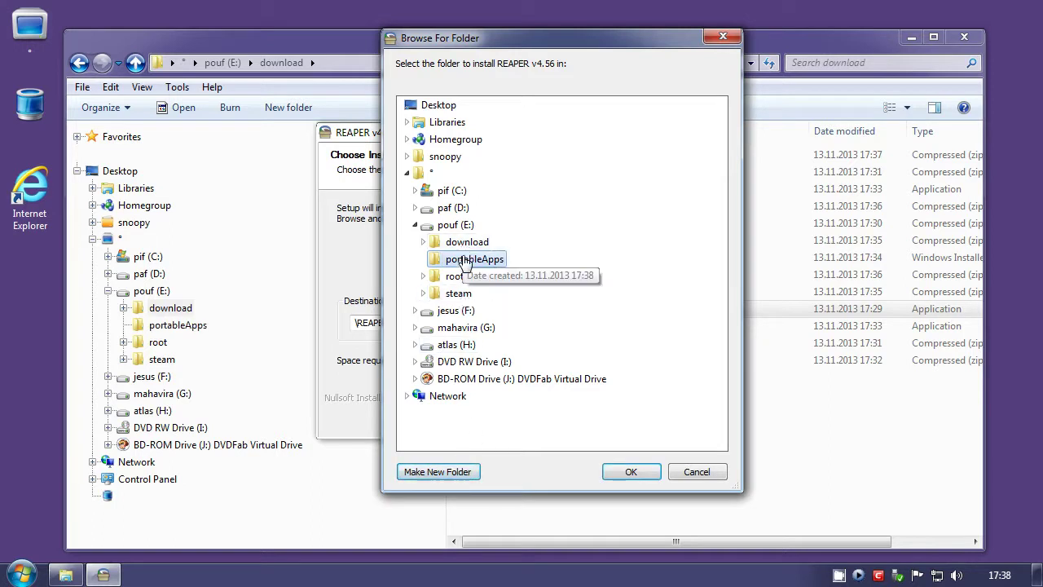
Confirm the new folder, set the destination to E:\portableApps\reaper and proceed to the component selection
{"action": "left_click", "coordinate": [631, 472]}
{"action": "left_click", "coordinate": [438, 323]}
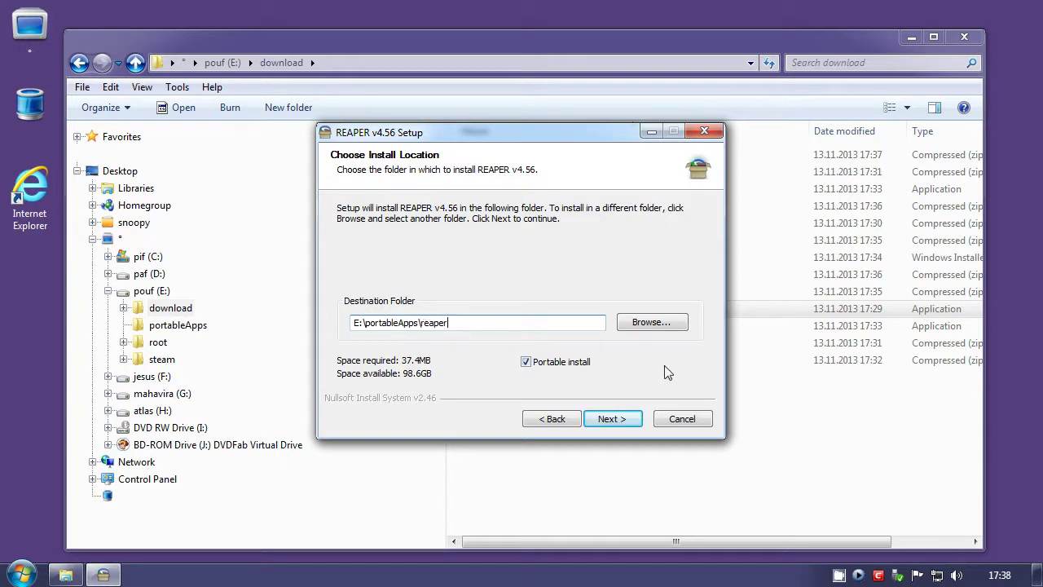
{"action": "left_click", "coordinate": [606, 420]}
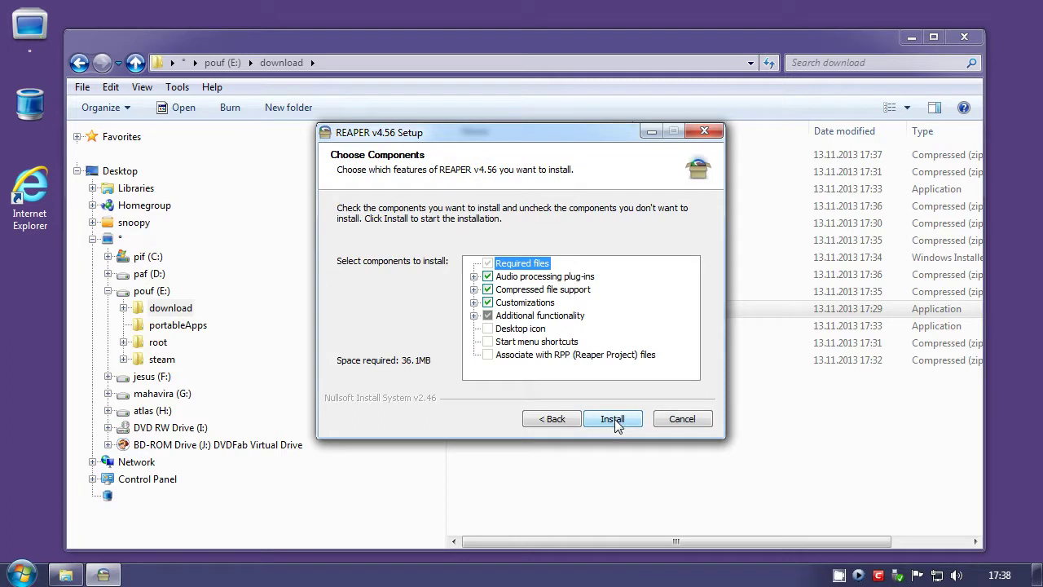
Install REAPER v4.56 with the default components and close the setup without running the program
{"action": "left_click", "coordinate": [615, 421]}
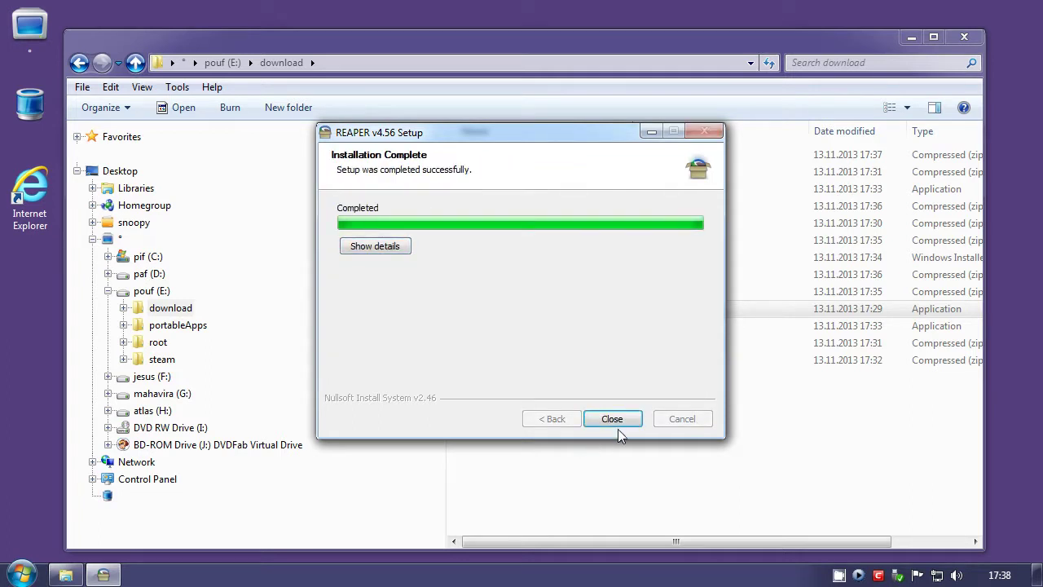
{"action": "left_click", "coordinate": [613, 427]}
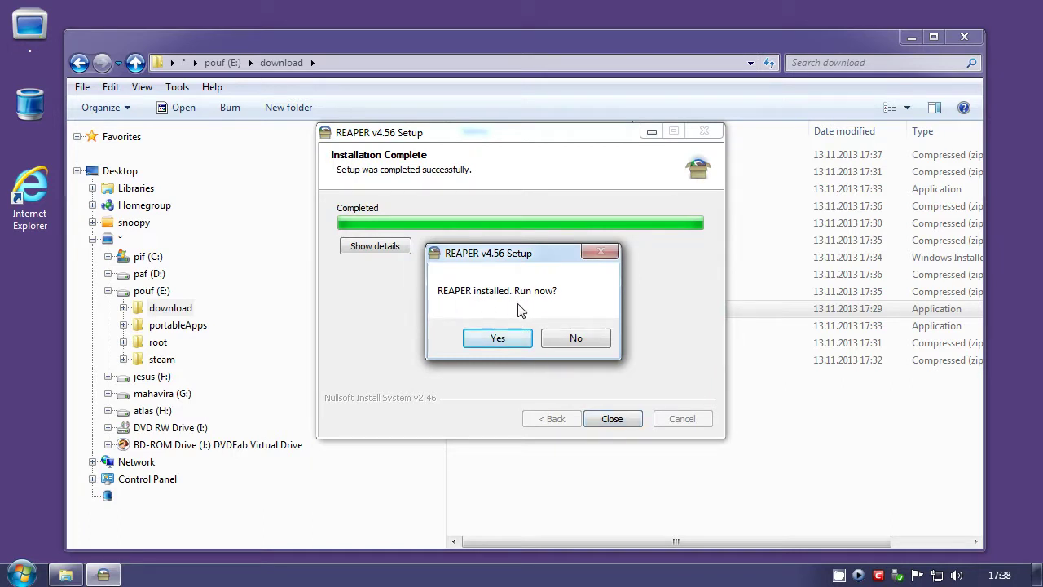
{"action": "left_click", "coordinate": [571, 339]}
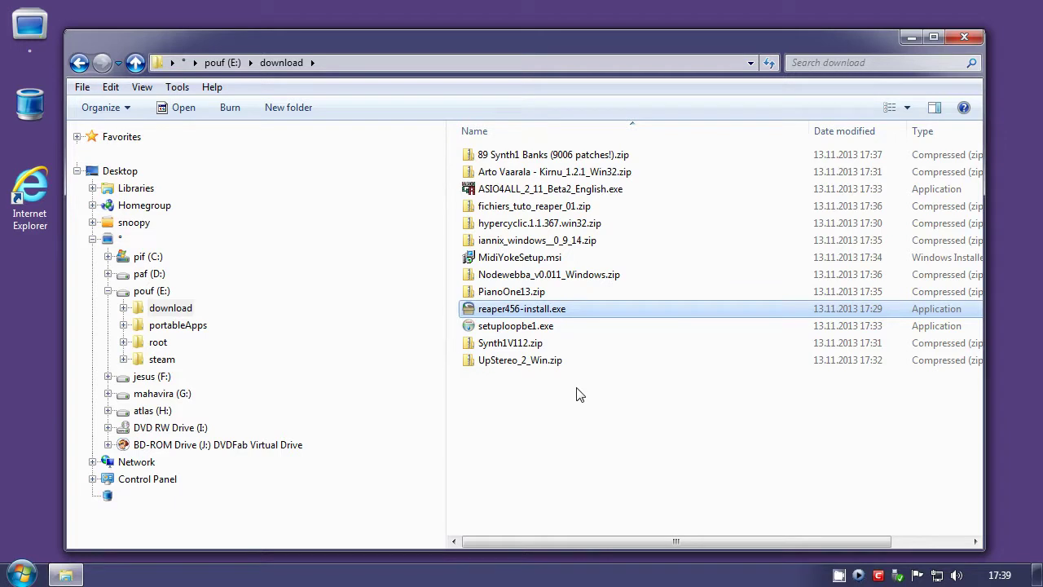
Run ASIO4ALL_2_11_Beta2_English.exe, accept the license terms and install it with the default components in the default folder
{"action": "double_click", "coordinate": [490, 190]}
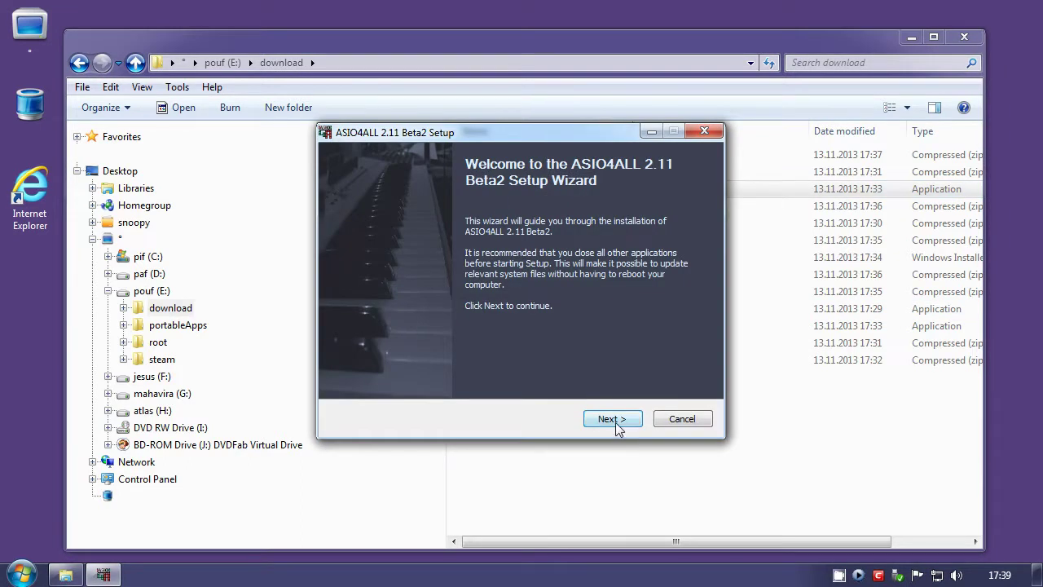
{"action": "left_click", "coordinate": [616, 427]}
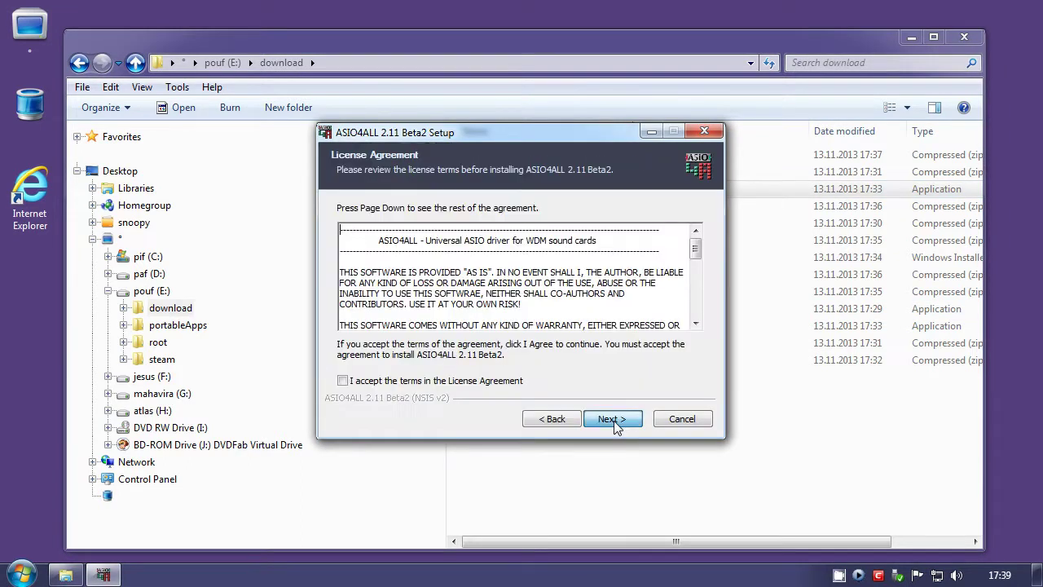
{"action": "left_click", "coordinate": [342, 381]}
{"action": "left_click", "coordinate": [618, 420]}
{"action": "left_click", "coordinate": [617, 420]}
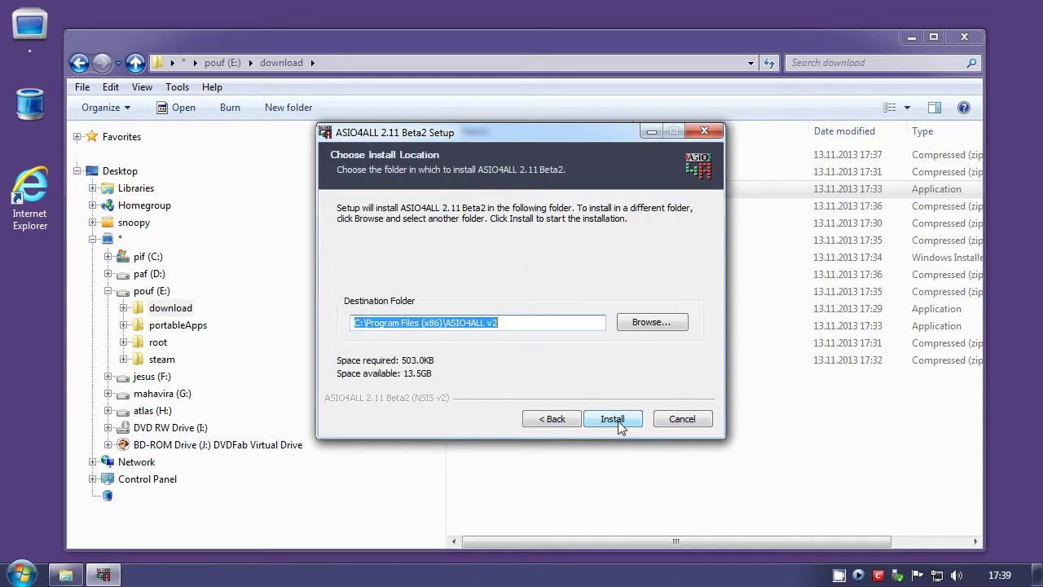
{"action": "left_click", "coordinate": [618, 421]}
{"action": "left_click", "coordinate": [619, 421]}
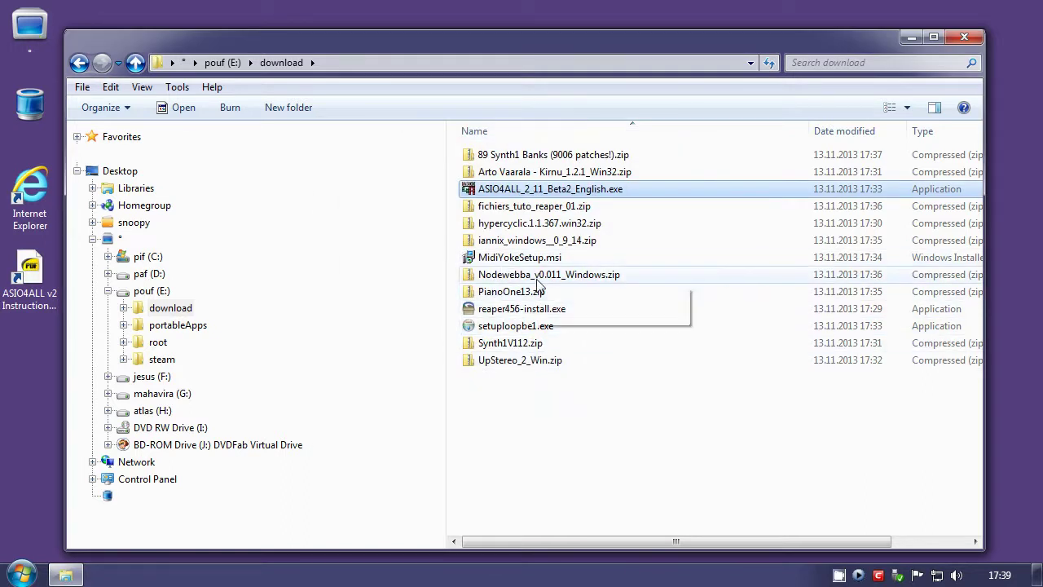
Run MidiYokeSetup.msi despite the security warning and complete the MIDI Yoke installation
{"action": "double_click", "coordinate": [499, 259]}
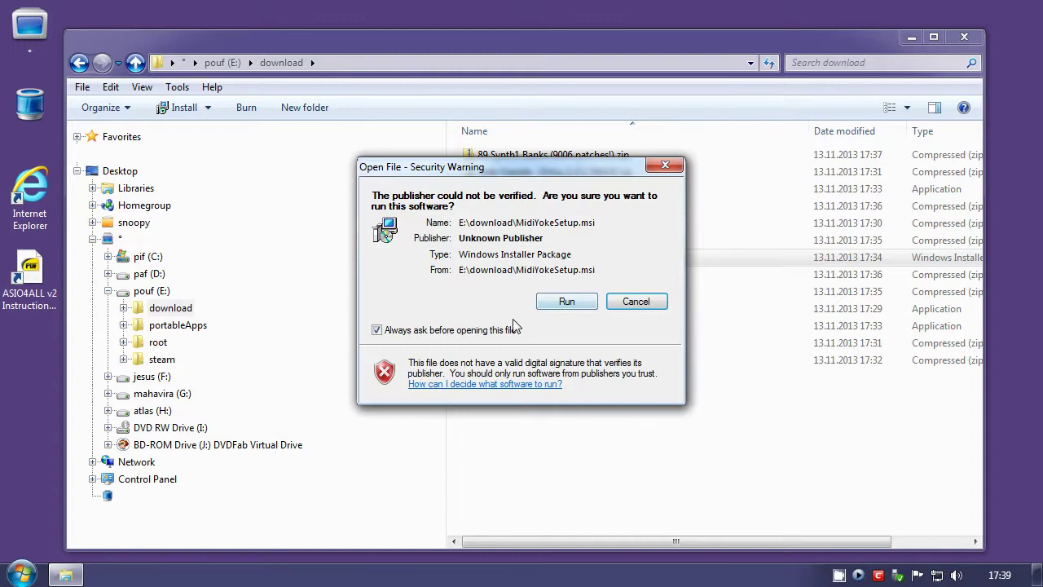
{"action": "left_click", "coordinate": [568, 301]}
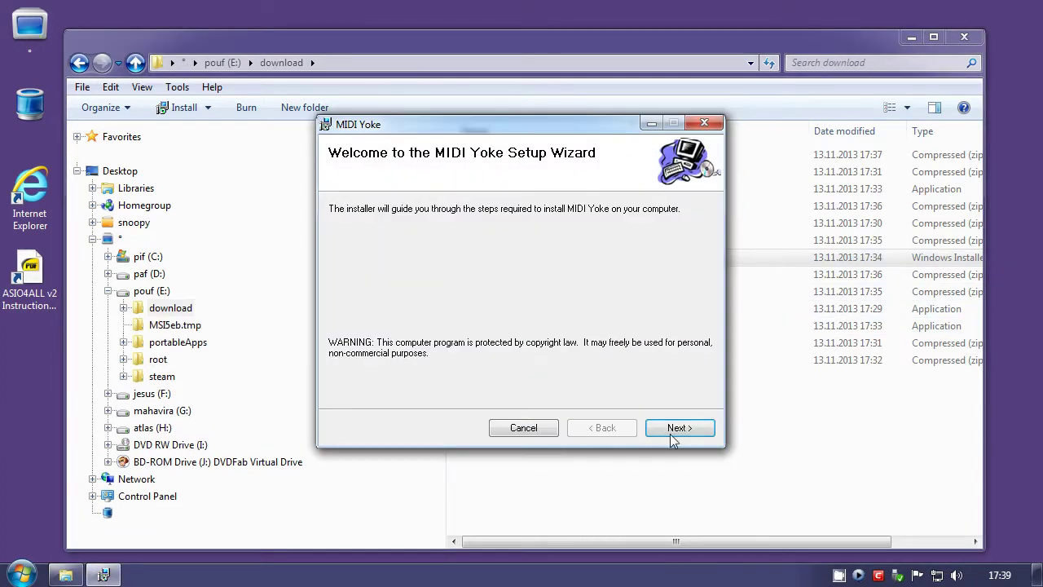
{"action": "left_click", "coordinate": [674, 433]}
{"action": "left_click", "coordinate": [676, 433]}
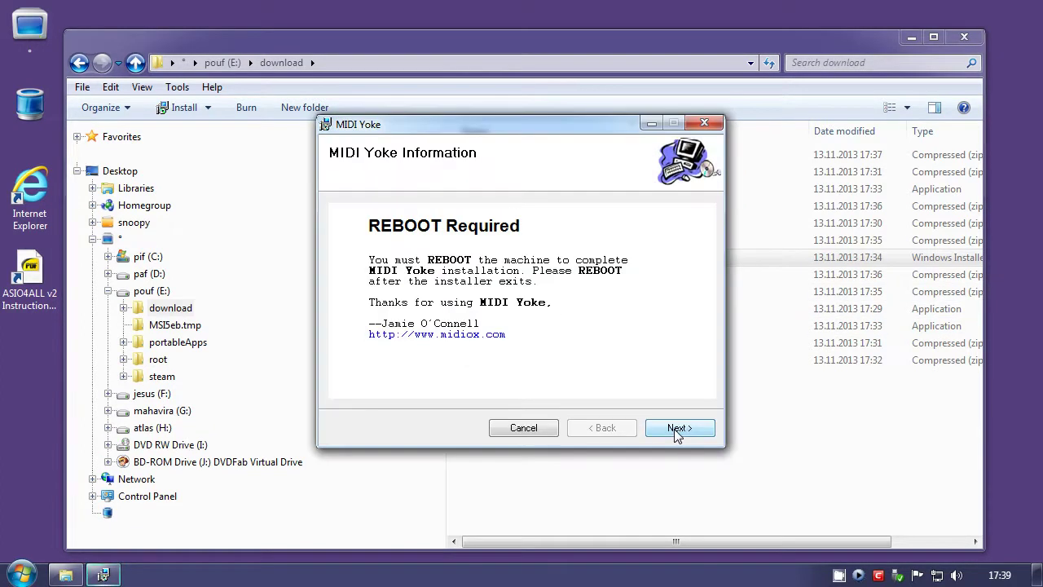
{"action": "left_click", "coordinate": [679, 428]}
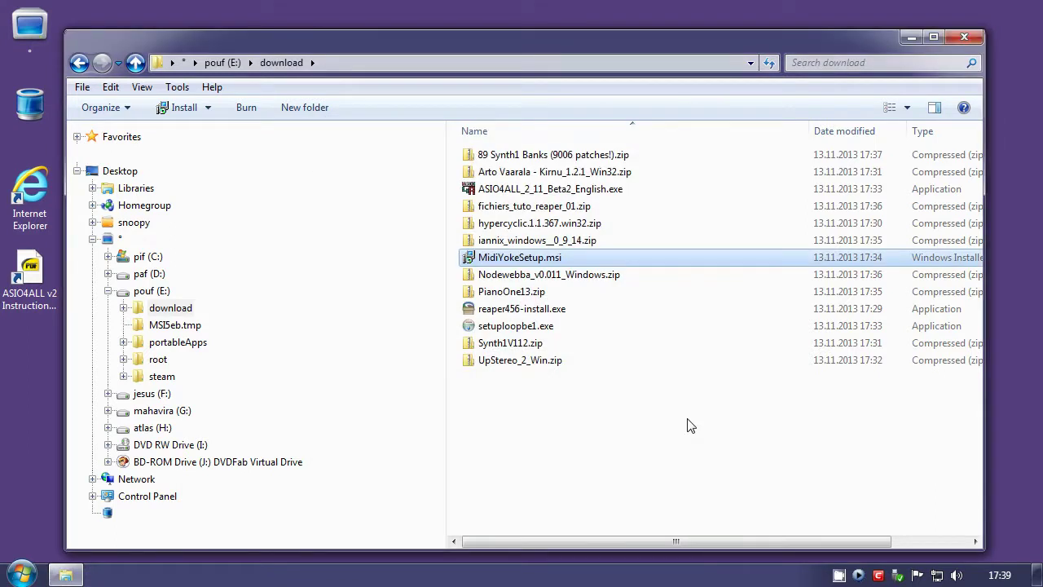
Run setuploopbe1.exe, accept the license agreement and keep the default install folder
{"action": "left_click", "coordinate": [493, 330]}
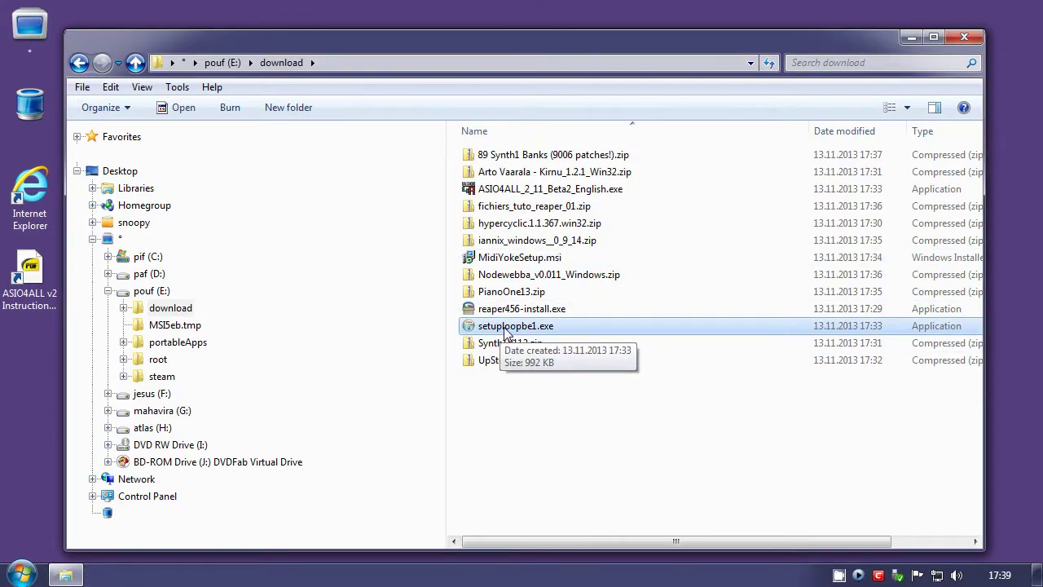
{"action": "double_click", "coordinate": [506, 330]}
{"action": "left_click", "coordinate": [612, 419]}
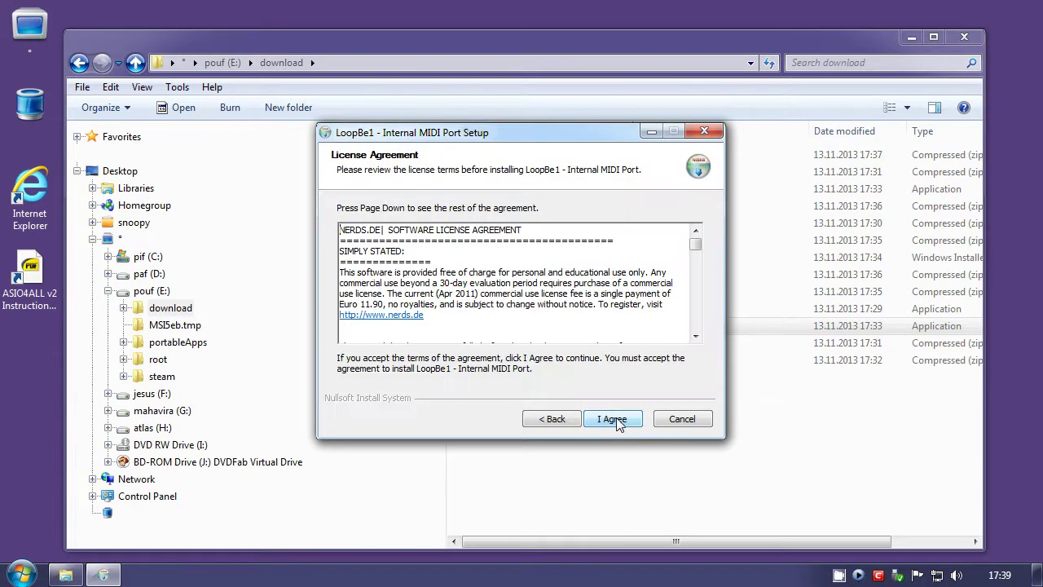
{"action": "left_click", "coordinate": [613, 418]}
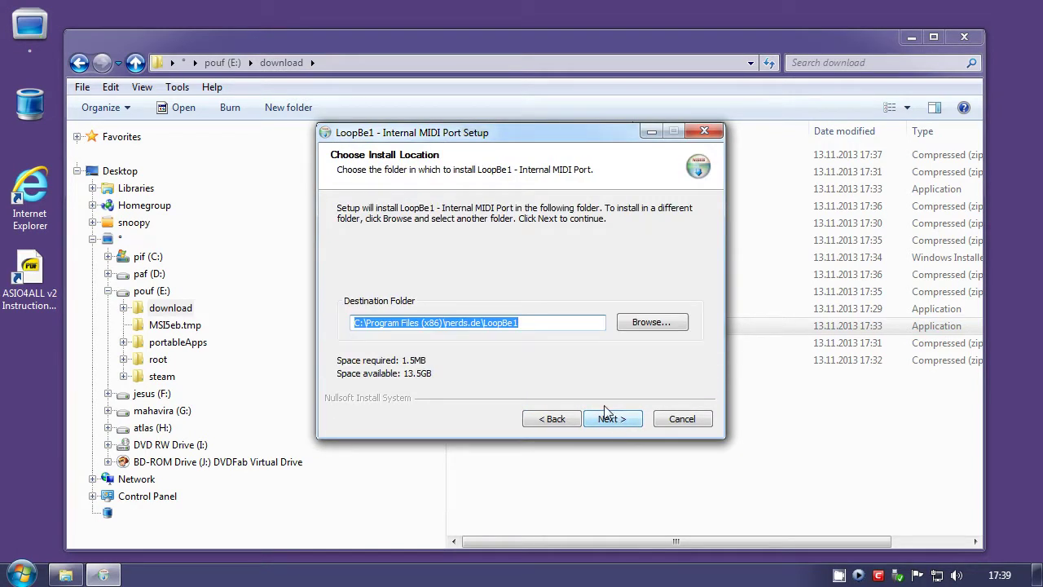
{"action": "left_click", "coordinate": [619, 421]}
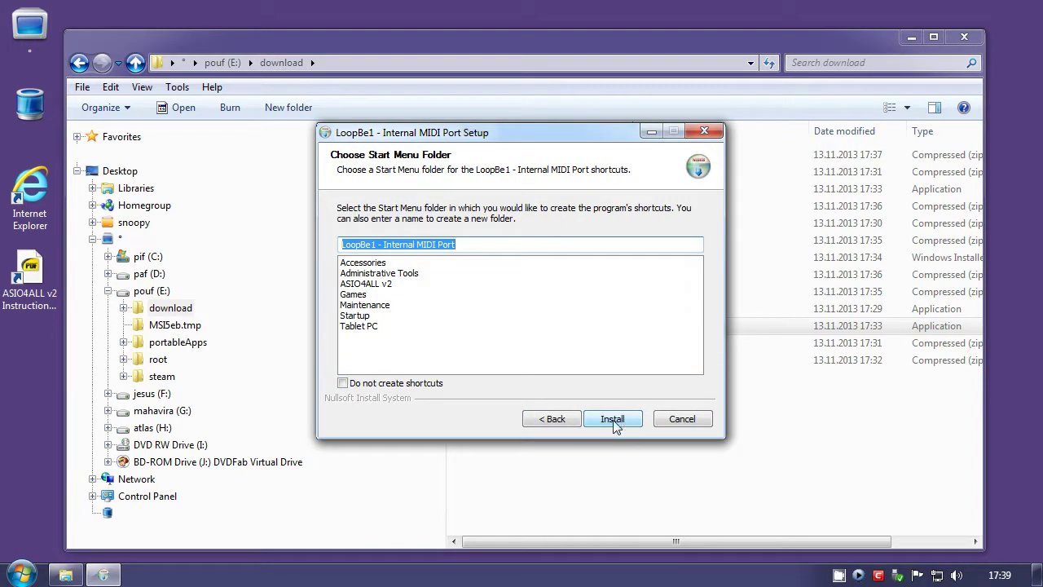
Install LoopBe1 without creating shortcuts and finish the wizard without showing the user manual
{"action": "left_click", "coordinate": [344, 384]}
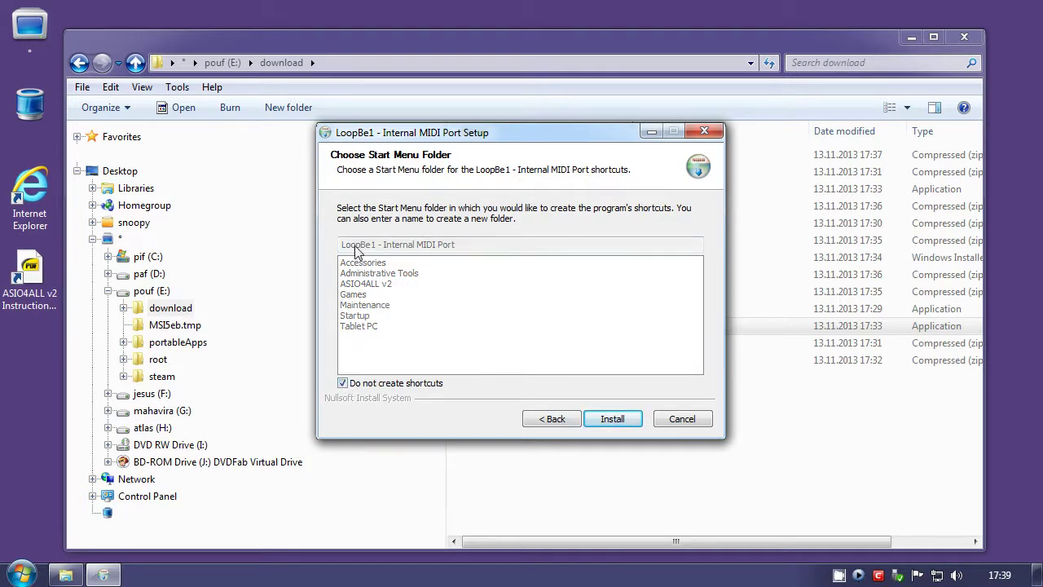
{"action": "left_click", "coordinate": [613, 421]}
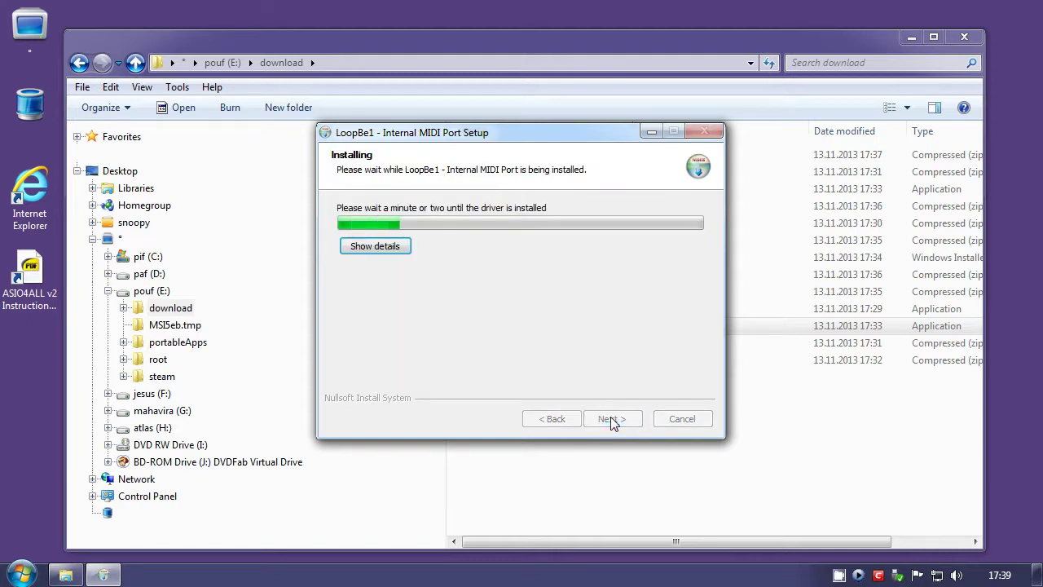
{"action": "left_click", "coordinate": [601, 295]}
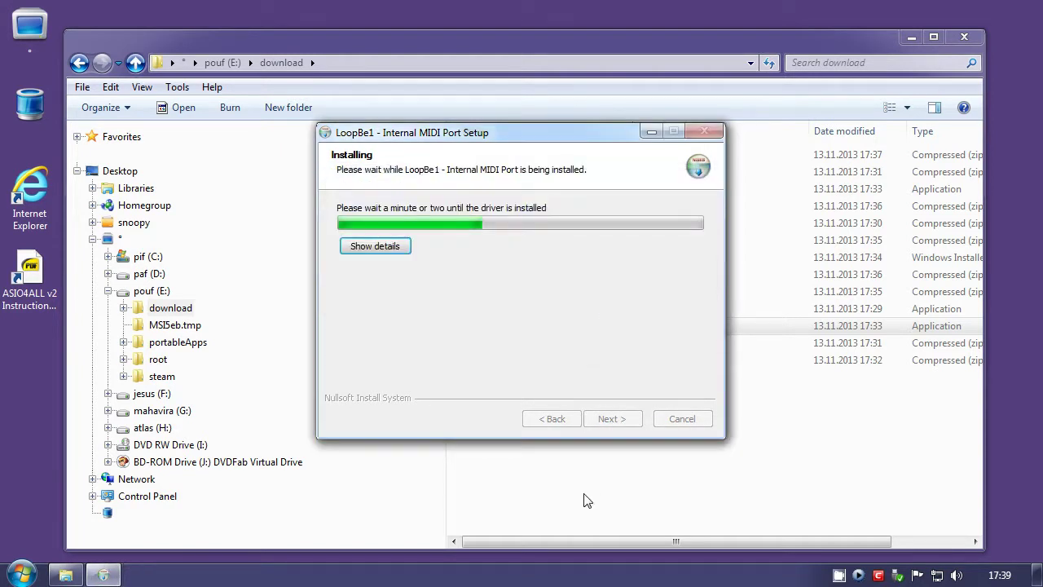
{"action": "left_click", "coordinate": [471, 282]}
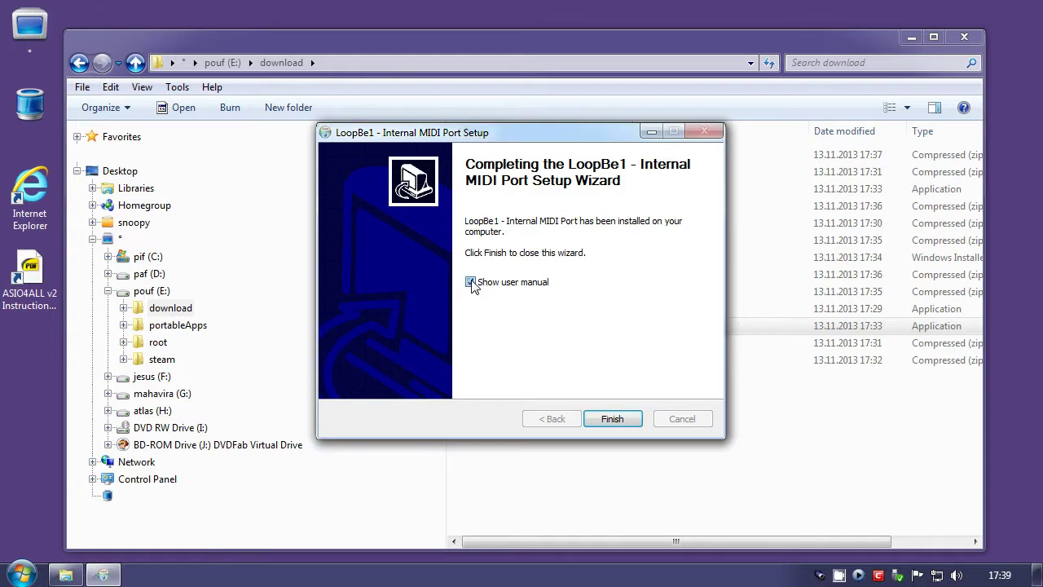
{"action": "left_click", "coordinate": [612, 420]}
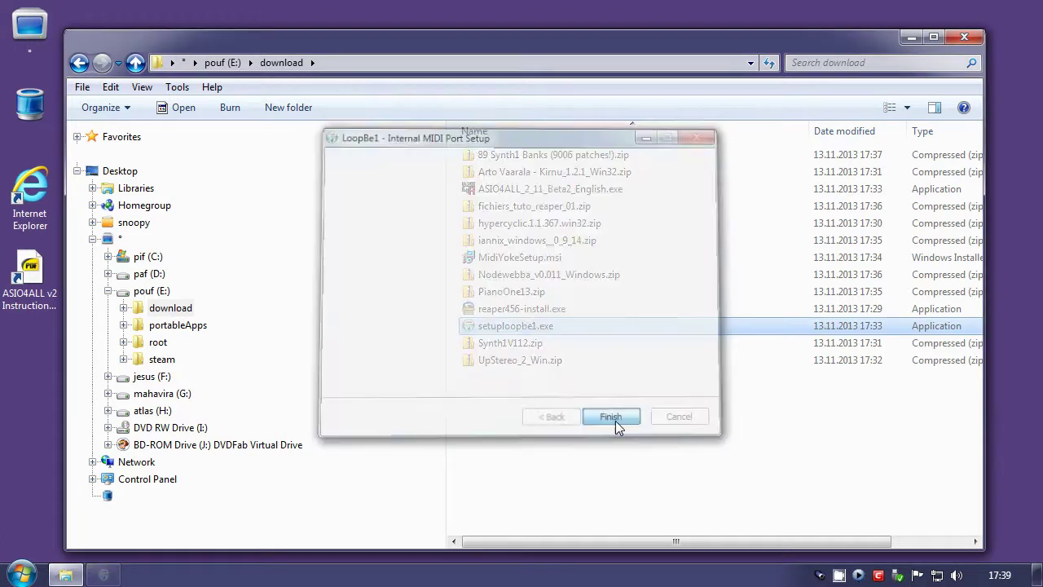
Delete the ASIO4ALL v2 instructions shortcut from the desktop and the ASIO4ALL, MIDI Yoke, REAPER and LoopBe1 installers from the download folder
{"action": "left_click", "coordinate": [24, 277]}
{"action": "left_click_drag", "start_coordinate": [29, 273], "coordinate": [28, 106]}
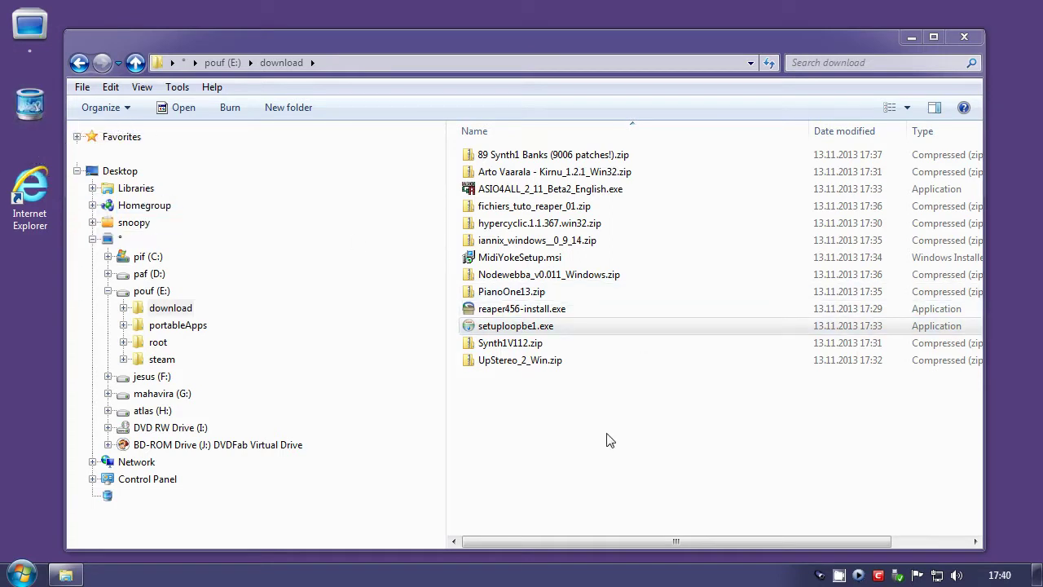
{"action": "left_click", "coordinate": [511, 327]}
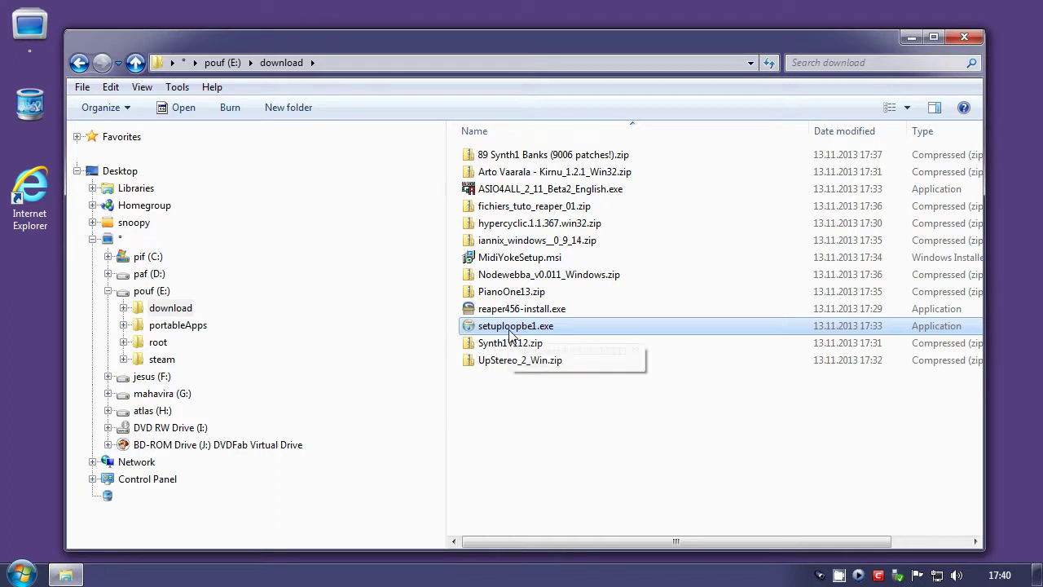
{"action": "left_click", "coordinate": [521, 312], "text": "ctrl"}
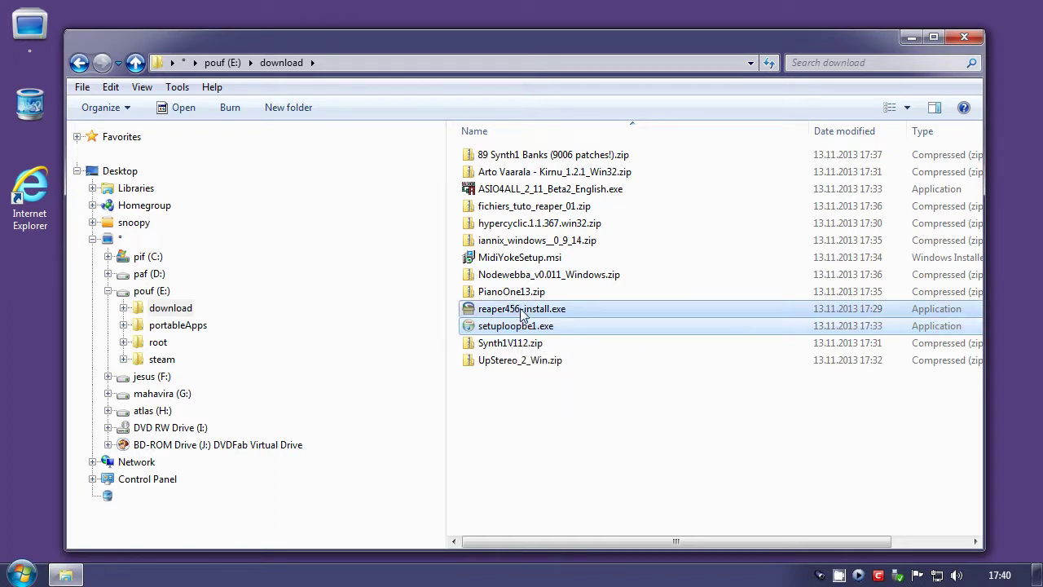
{"action": "left_click", "coordinate": [503, 259], "text": "ctrl"}
{"action": "left_click", "coordinate": [501, 190], "text": "ctrl"}
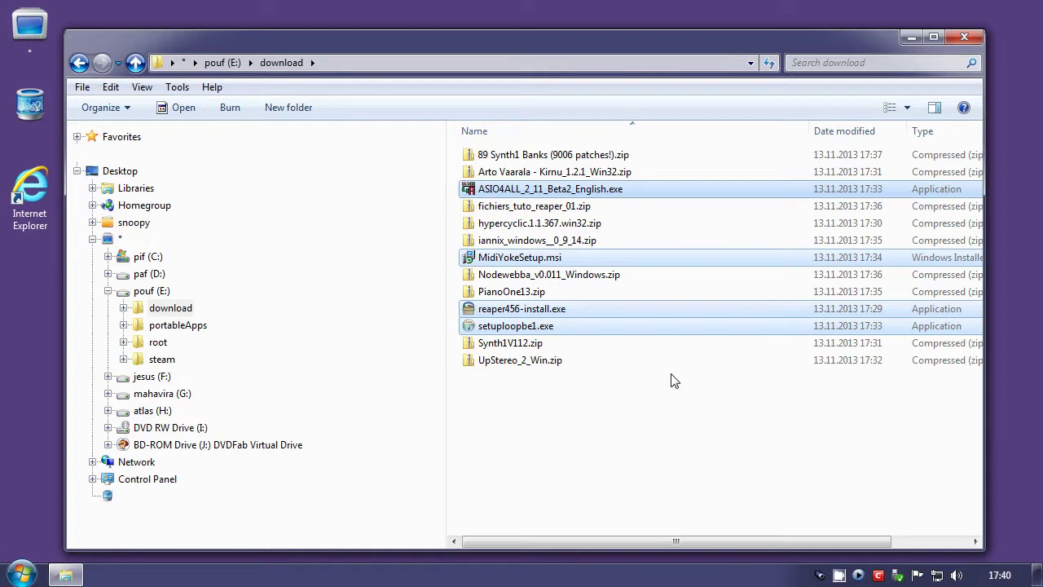
{"action": "key", "text": "Delete"}
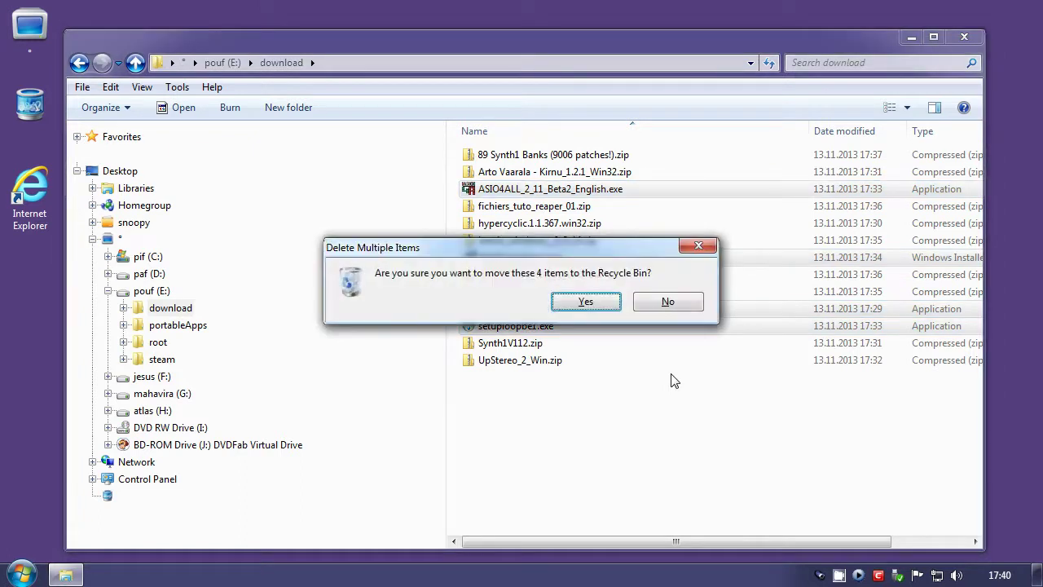
{"action": "key", "text": "Return"}
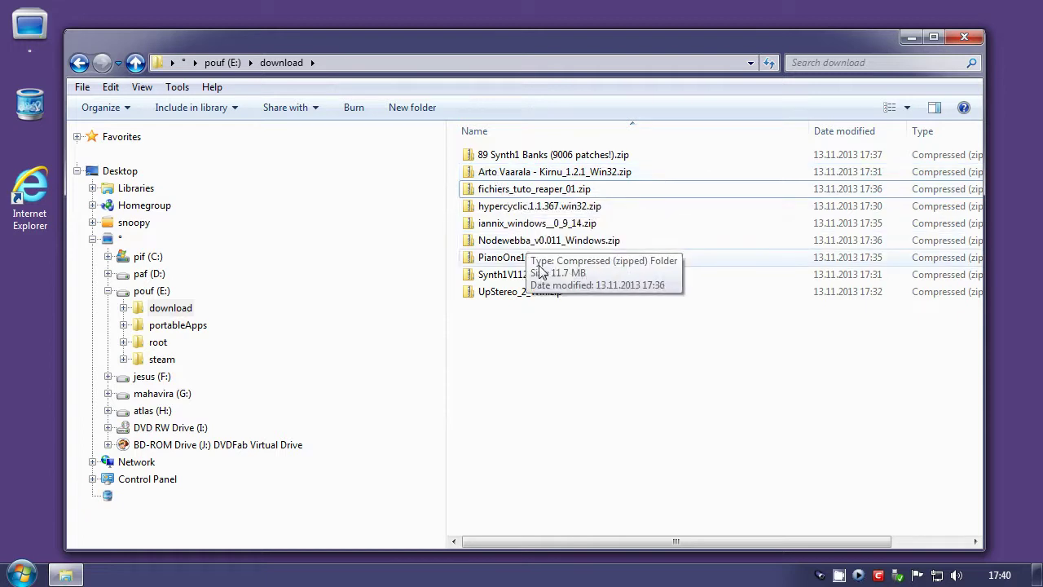
Extract hypercyclic.1.1.367.win32.zip into its own folder inside the download folder
{"action": "right_click", "coordinate": [488, 212]}
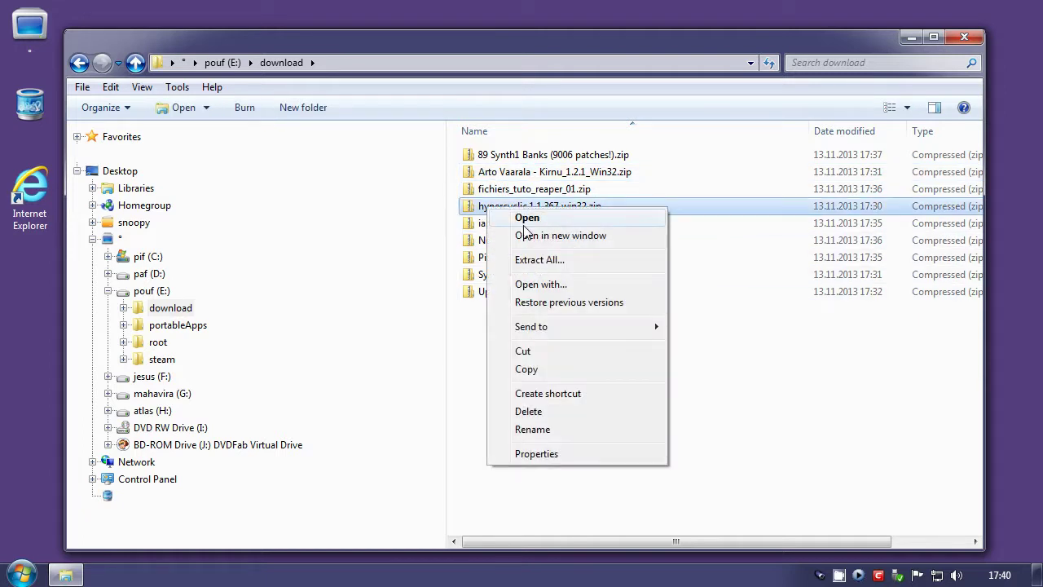
{"action": "left_click", "coordinate": [534, 262]}
{"action": "left_click", "coordinate": [671, 445]}
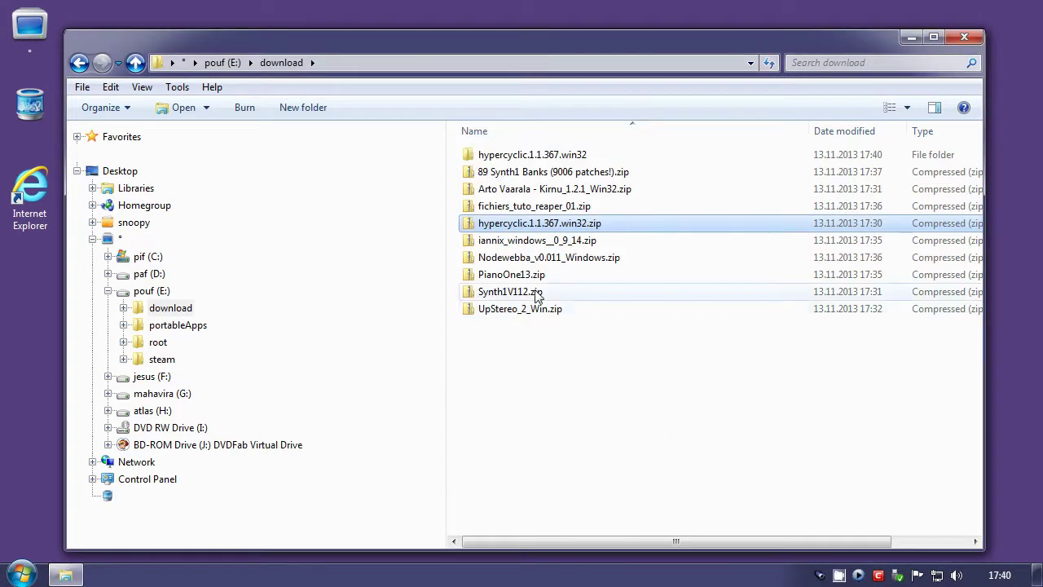
Move the vst folder from the extracted hypercyclic folder to the root of drive pouf (E:) and open it there
{"action": "double_click", "coordinate": [488, 158]}
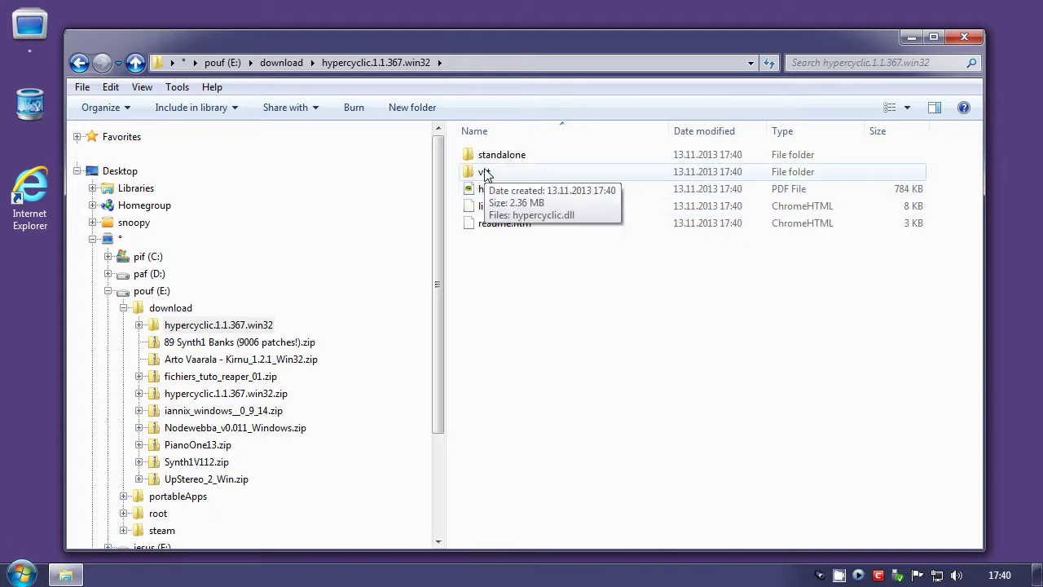
{"action": "left_click", "coordinate": [486, 173]}
{"action": "left_click_drag", "start_coordinate": [486, 176], "coordinate": [160, 299]}
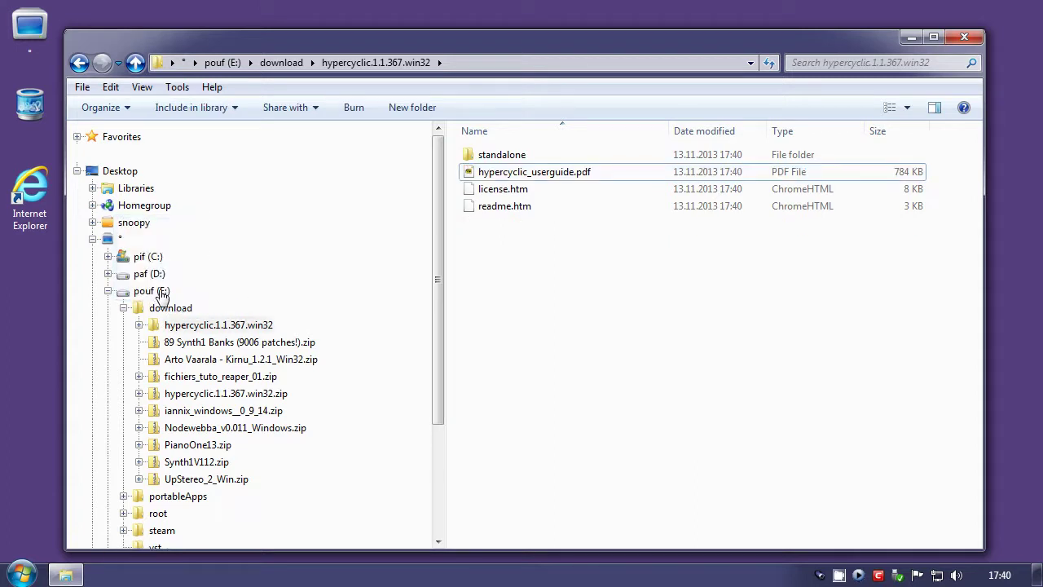
{"action": "left_click", "coordinate": [155, 291]}
{"action": "left_click", "coordinate": [123, 309]}
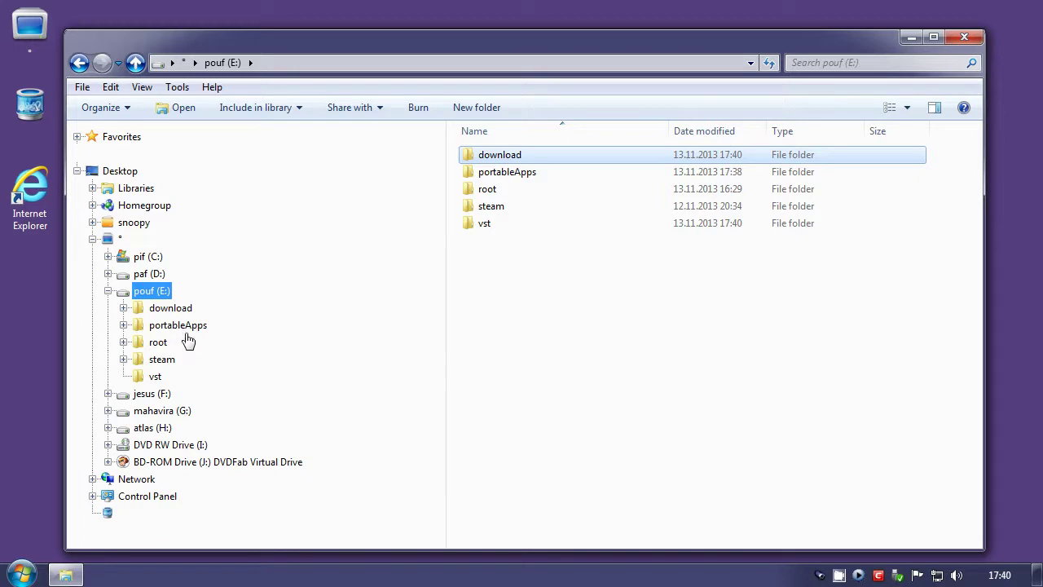
{"action": "left_click", "coordinate": [155, 377]}
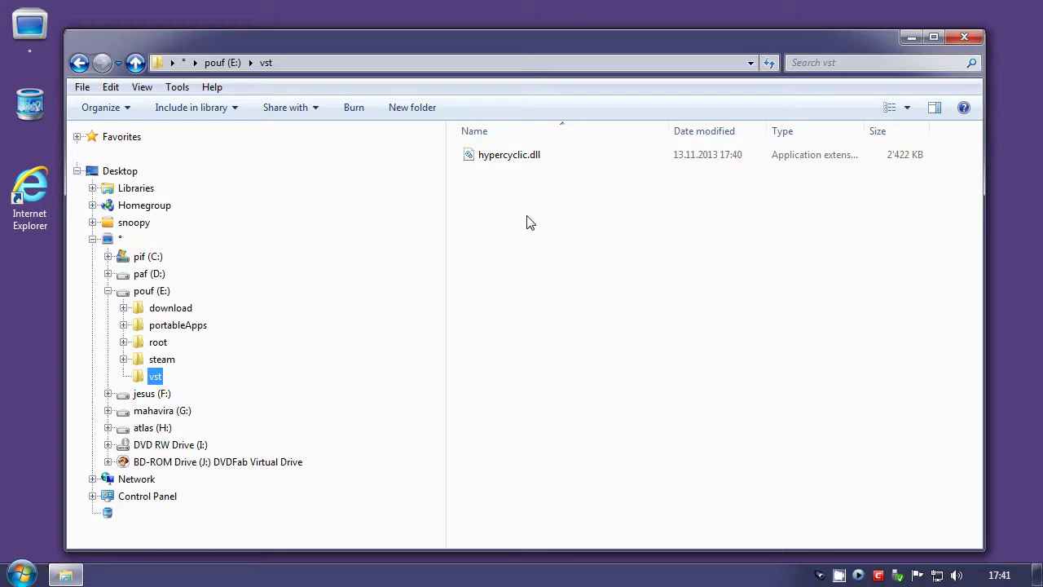
Delete the extracted hypercyclic.1.1.367.win32 folder and its zip archive from the download folder
{"action": "left_click", "coordinate": [176, 311]}
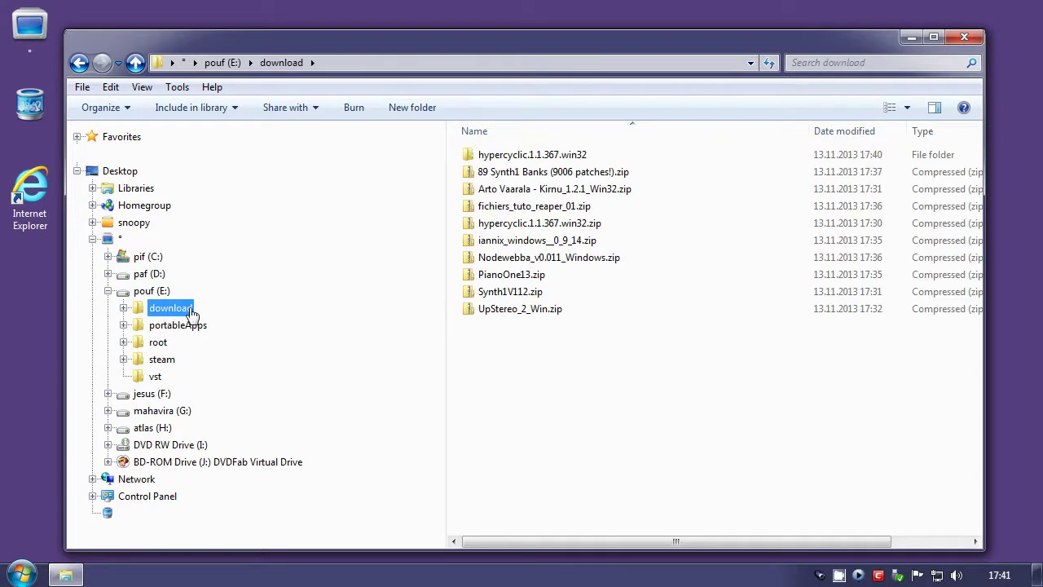
{"action": "left_click", "coordinate": [523, 155]}
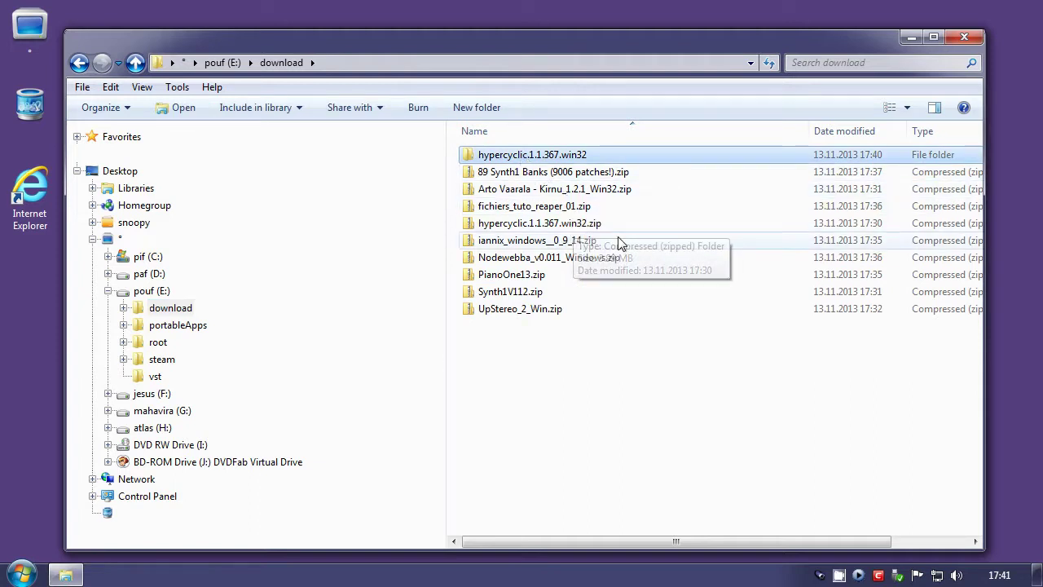
{"action": "left_click", "coordinate": [515, 225], "text": "ctrl"}
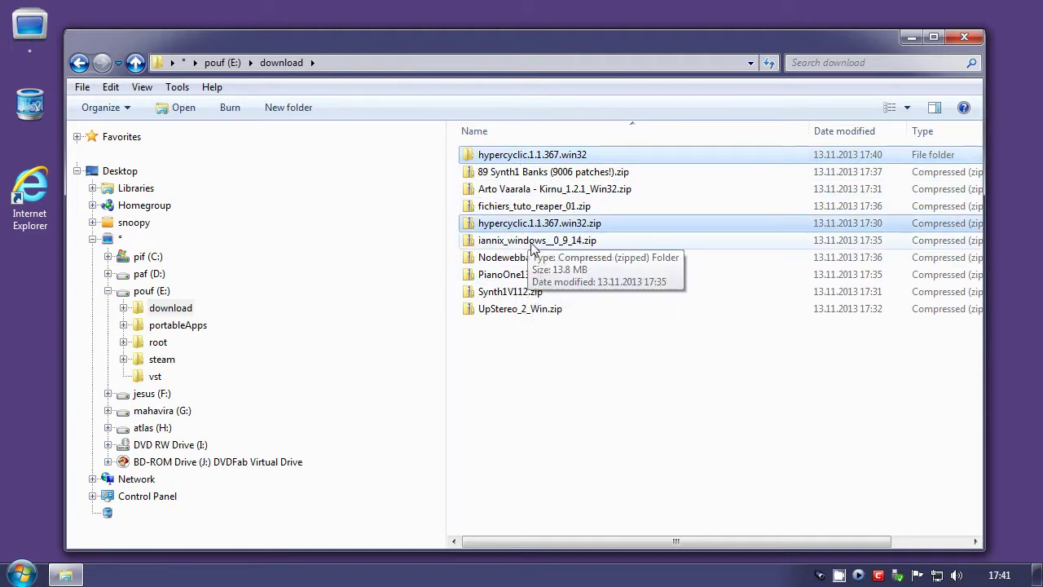
{"action": "key", "text": "Delete"}
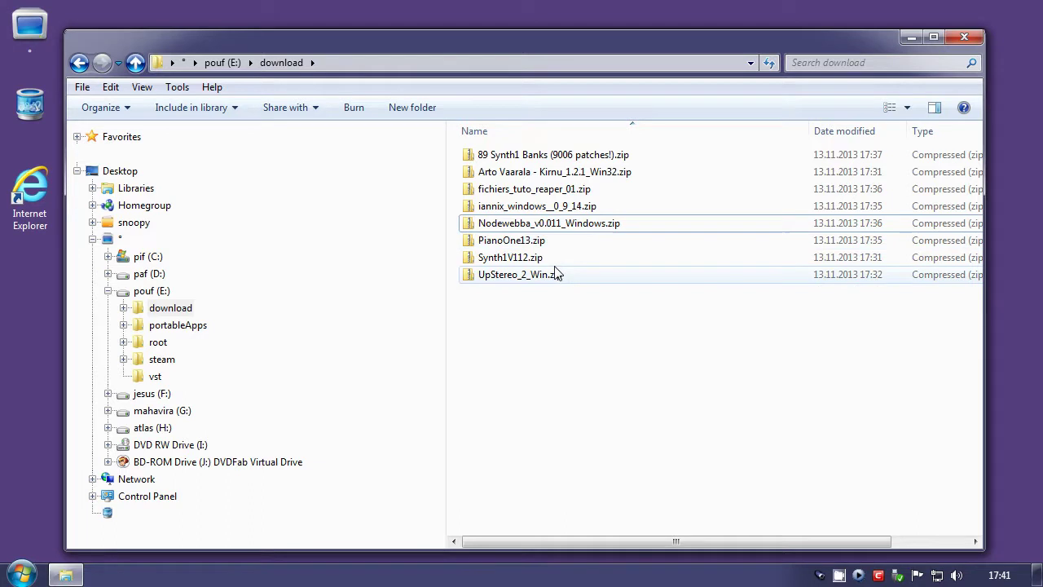
Extract the Kirnu 1.2.1 Win32 archive into its own folder in download and move the Kirnu DLL into E:\vst
{"action": "left_click", "coordinate": [496, 178]}
{"action": "right_click", "coordinate": [499, 178]}
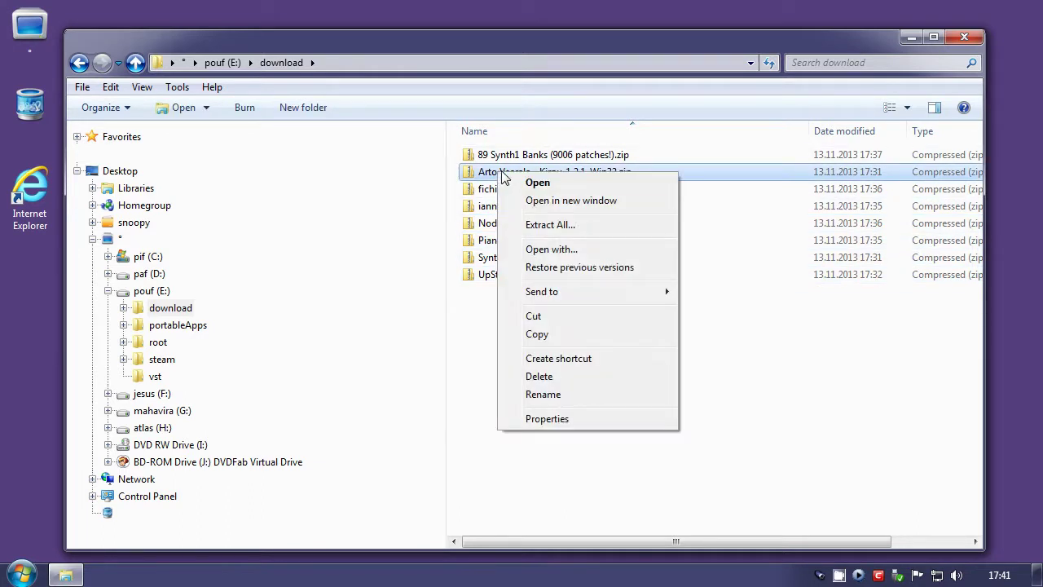
{"action": "left_click", "coordinate": [559, 223]}
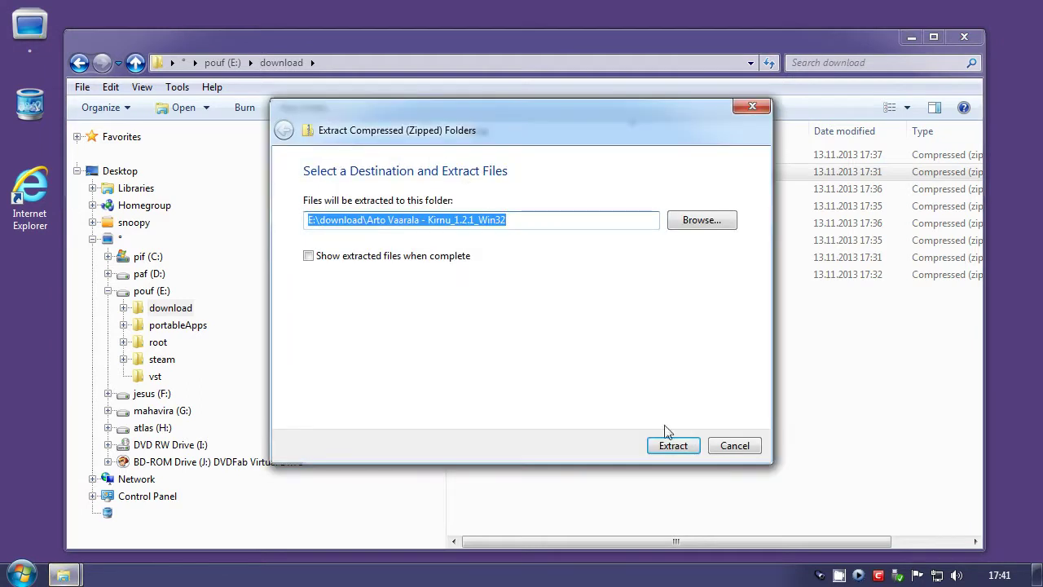
{"action": "left_click", "coordinate": [664, 430]}
{"action": "double_click", "coordinate": [506, 155]}
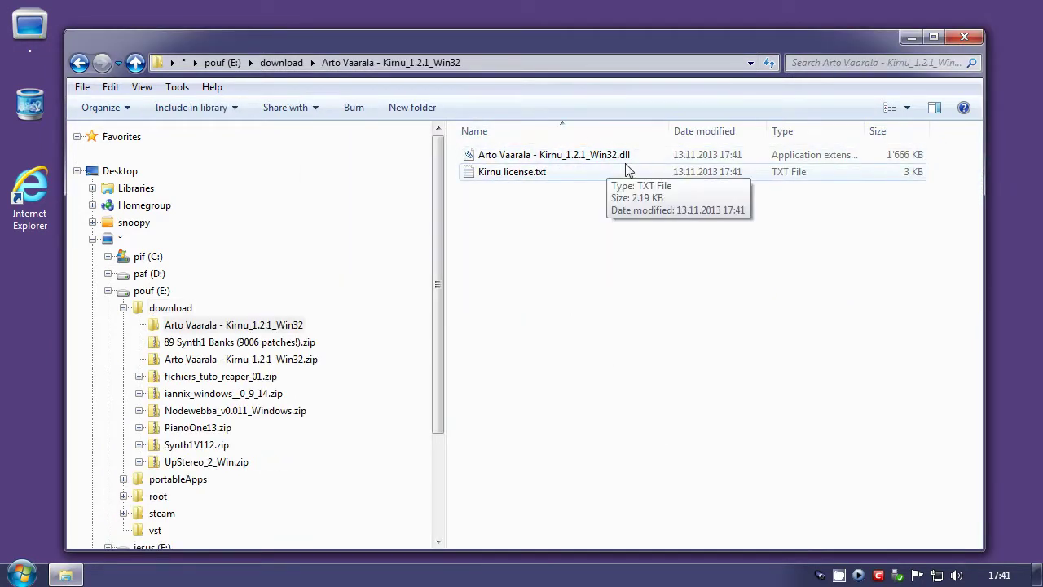
{"action": "left_click", "coordinate": [484, 160]}
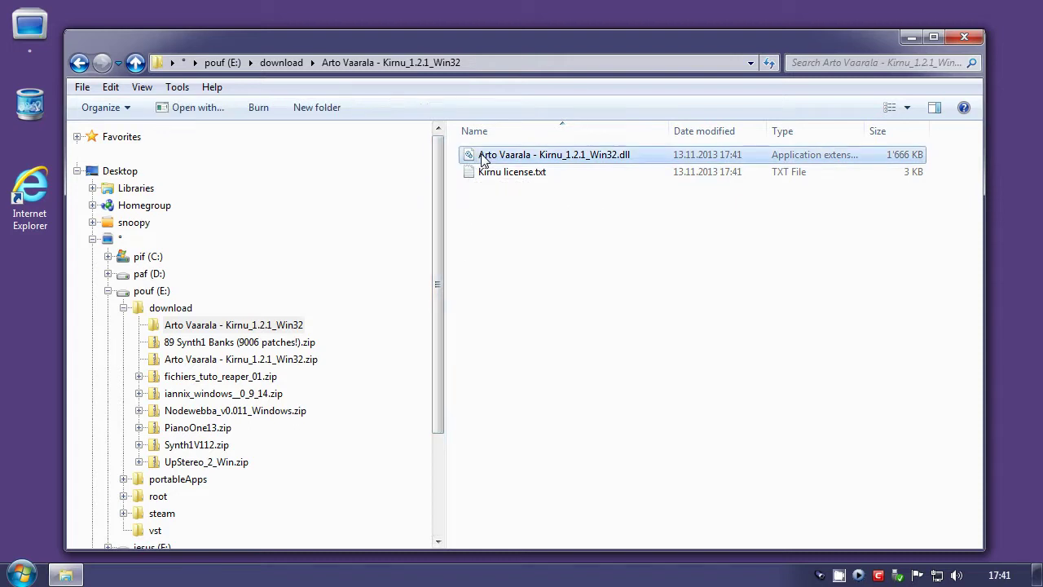
{"action": "left_click_drag", "start_coordinate": [483, 160], "coordinate": [157, 457]}
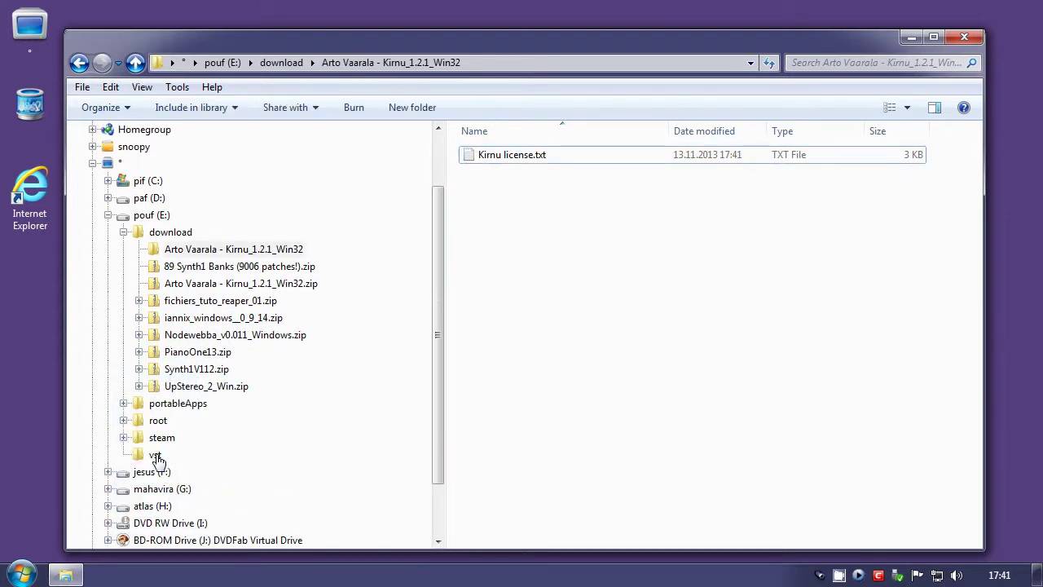
Delete the extracted Kirnu 1.2.1 folder and its zip archive from the download folder
{"action": "left_click", "coordinate": [163, 234]}
{"action": "left_click", "coordinate": [515, 156]}
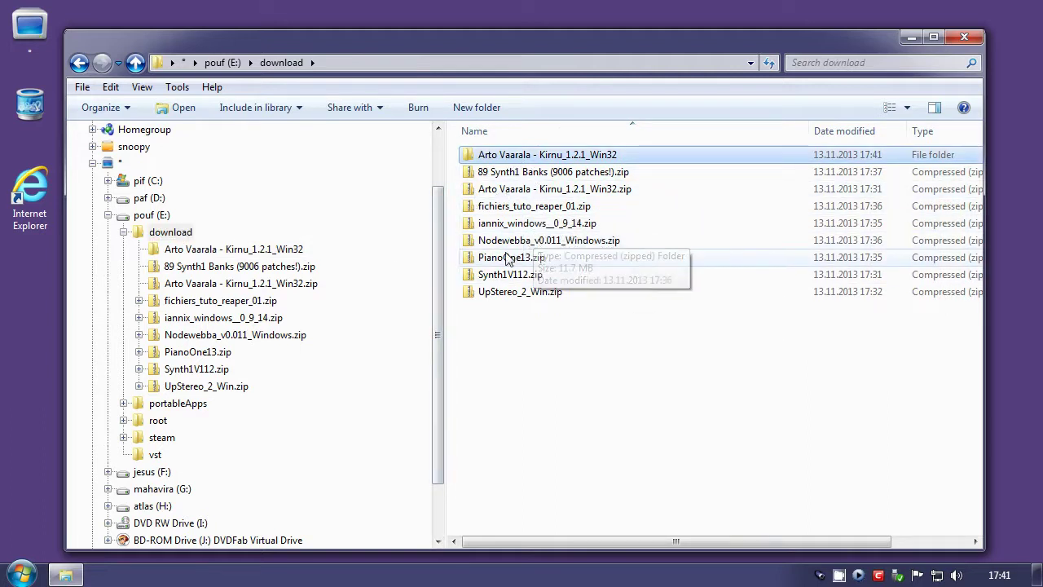
{"action": "key", "text": "shift+Down"}
{"action": "key", "text": "shift+Down"}
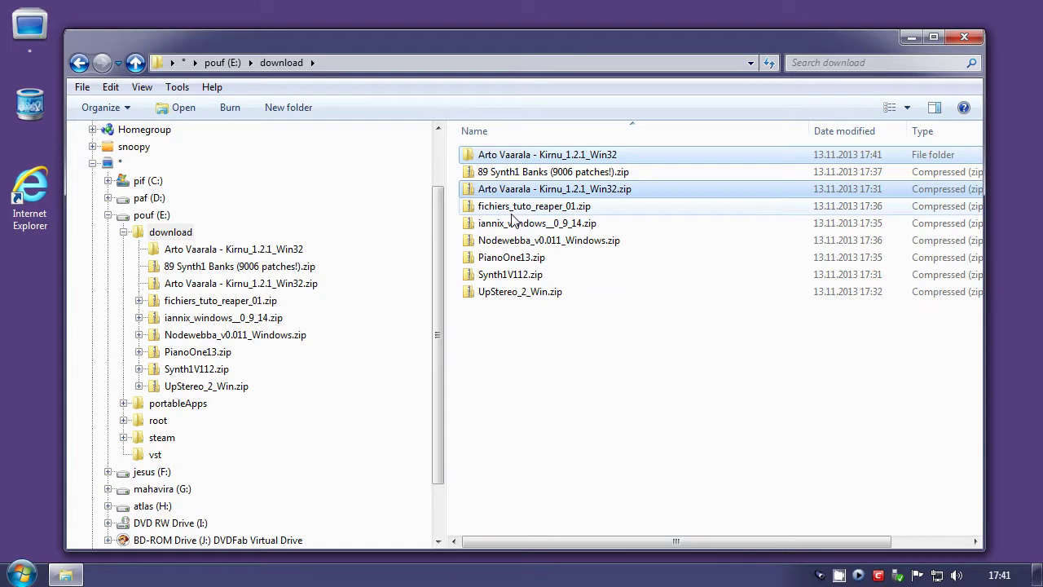
{"action": "key", "text": "Delete"}
{"action": "key", "text": "Return"}
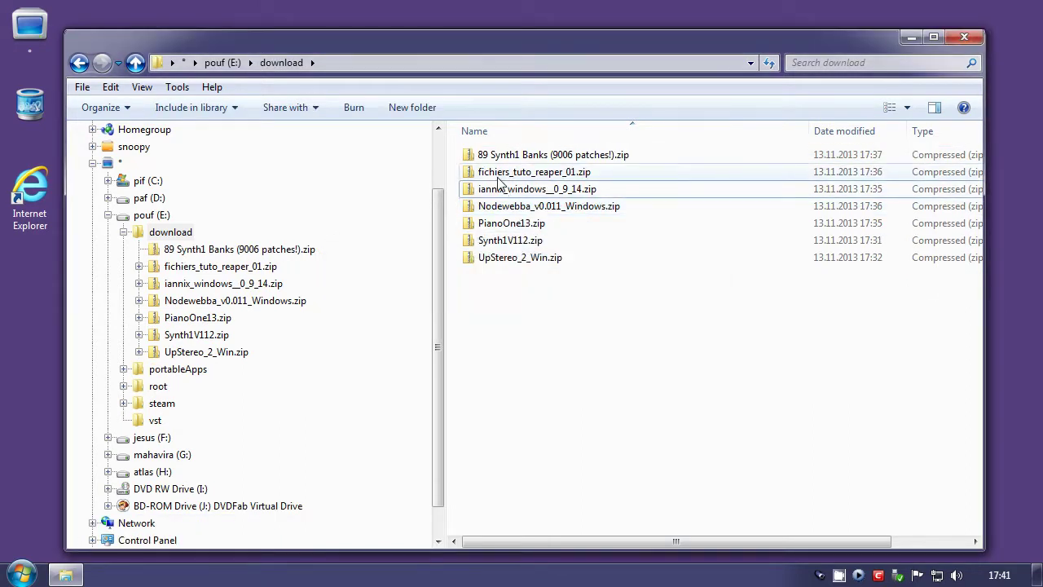
Extract Synth1V112.zip into its own folder inside the download folder
{"action": "left_click", "coordinate": [516, 247]}
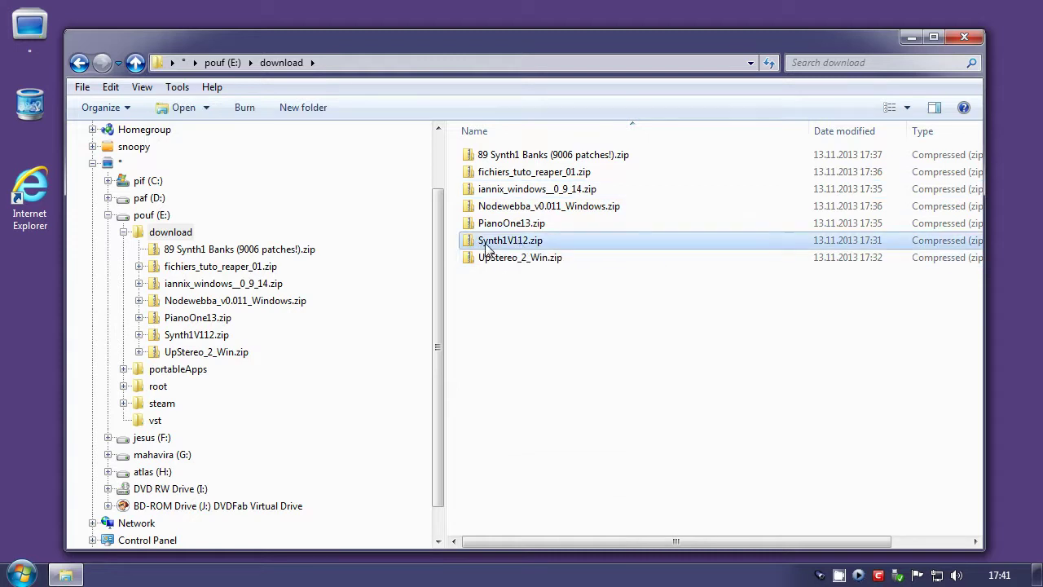
{"action": "right_click", "coordinate": [487, 243]}
{"action": "left_click", "coordinate": [538, 297]}
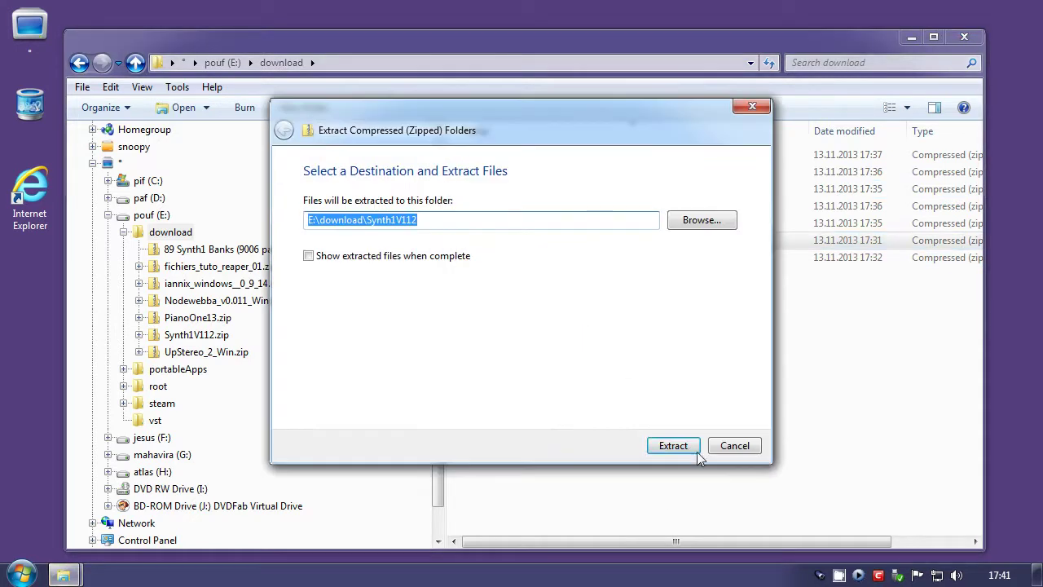
{"action": "left_click", "coordinate": [682, 447]}
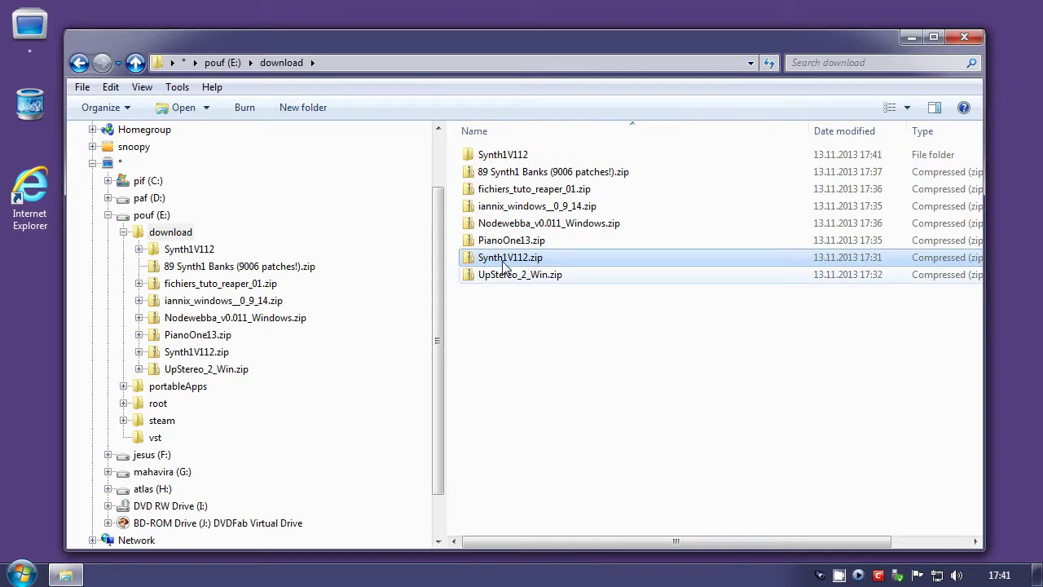
Move the Synth1 folder from the extracted Synth1V112 folder into E:\vst and open it there
{"action": "double_click", "coordinate": [492, 157]}
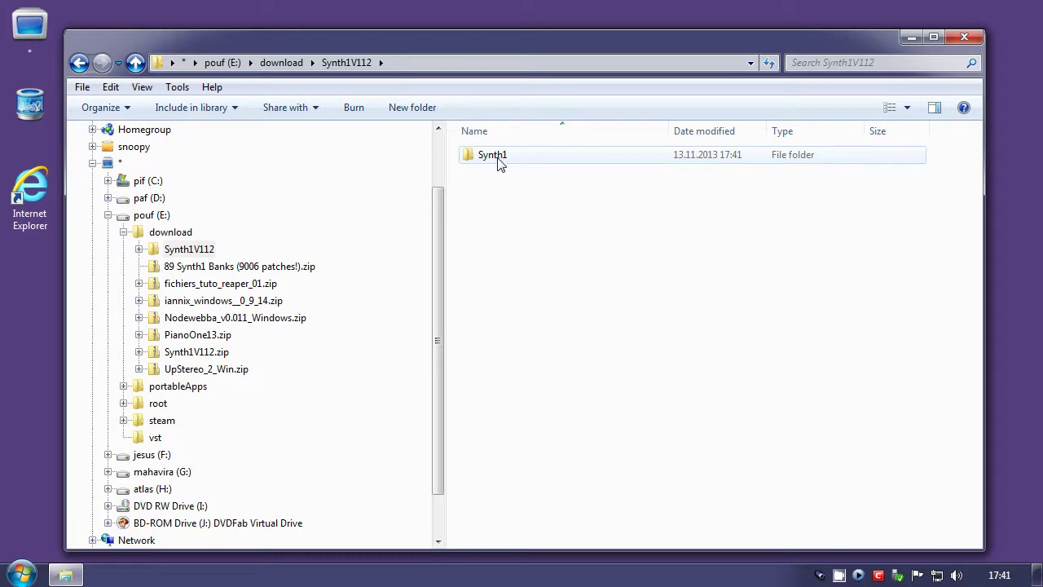
{"action": "left_click", "coordinate": [497, 159]}
{"action": "left_click_drag", "start_coordinate": [497, 159], "coordinate": [150, 444]}
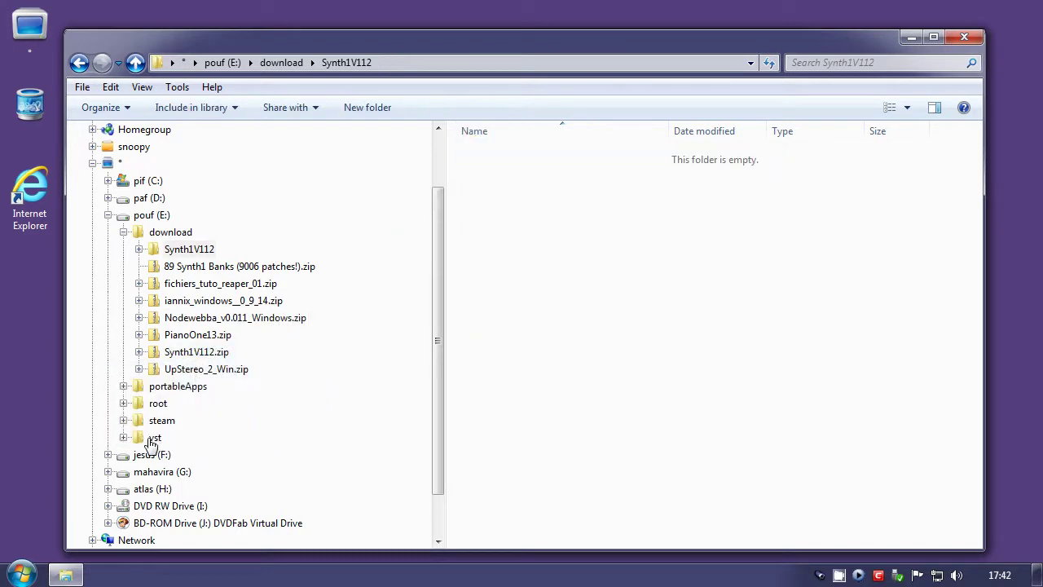
{"action": "left_click", "coordinate": [123, 437]}
{"action": "left_click", "coordinate": [177, 454]}
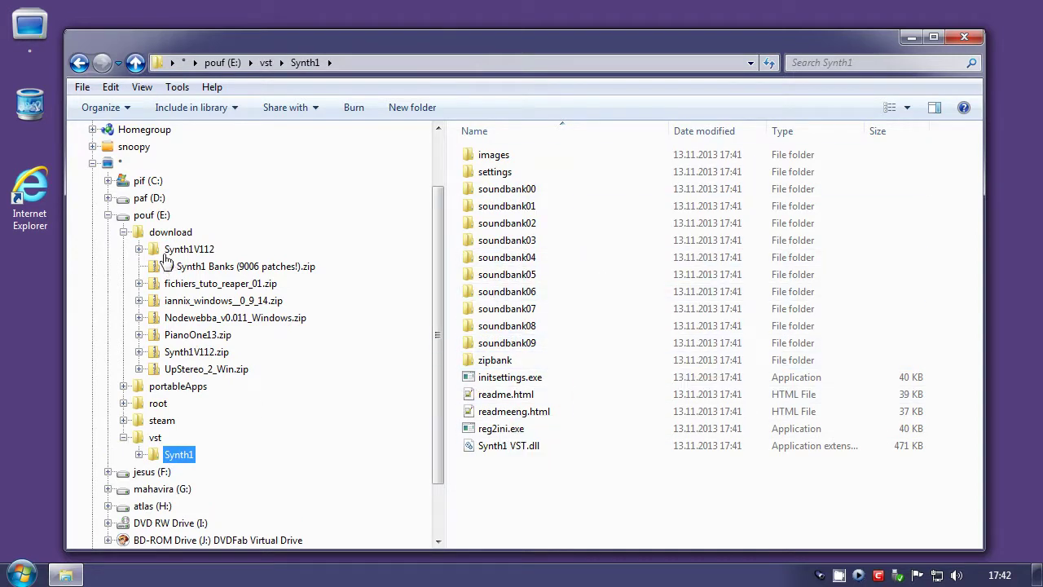
Delete the emptied Synth1V112 folder and Synth1V112.zip from the download folder
{"action": "left_click", "coordinate": [166, 235]}
{"action": "left_click", "coordinate": [496, 157]}
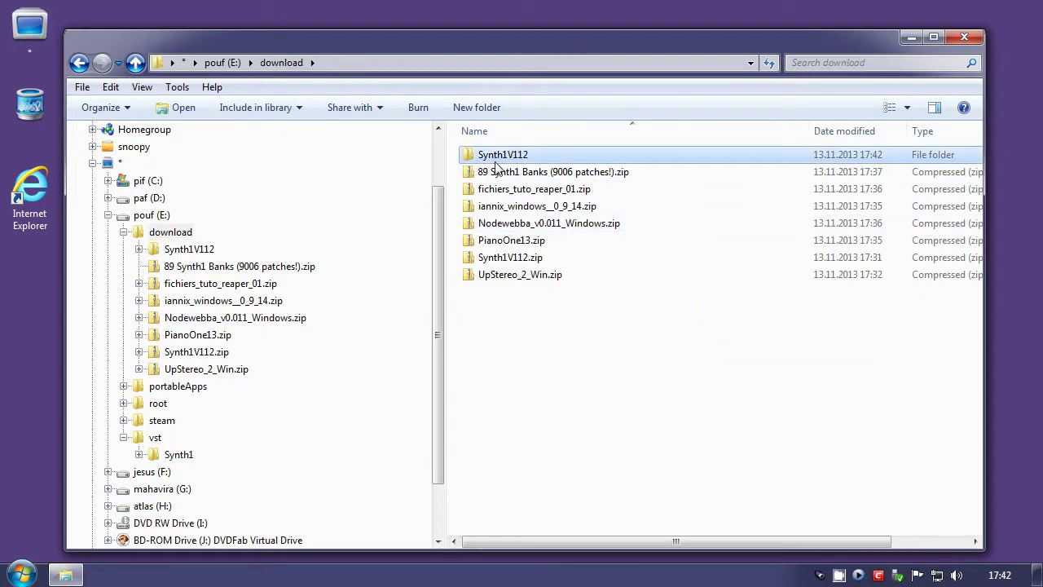
{"action": "left_click", "coordinate": [517, 259], "text": "ctrl"}
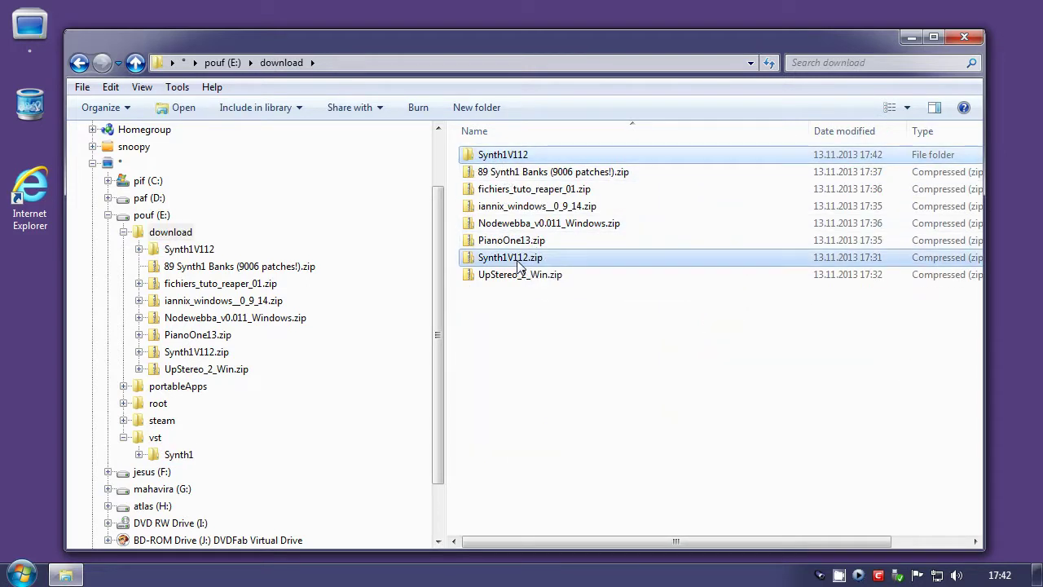
{"action": "key", "text": "Delete"}
{"action": "key", "text": "Return"}
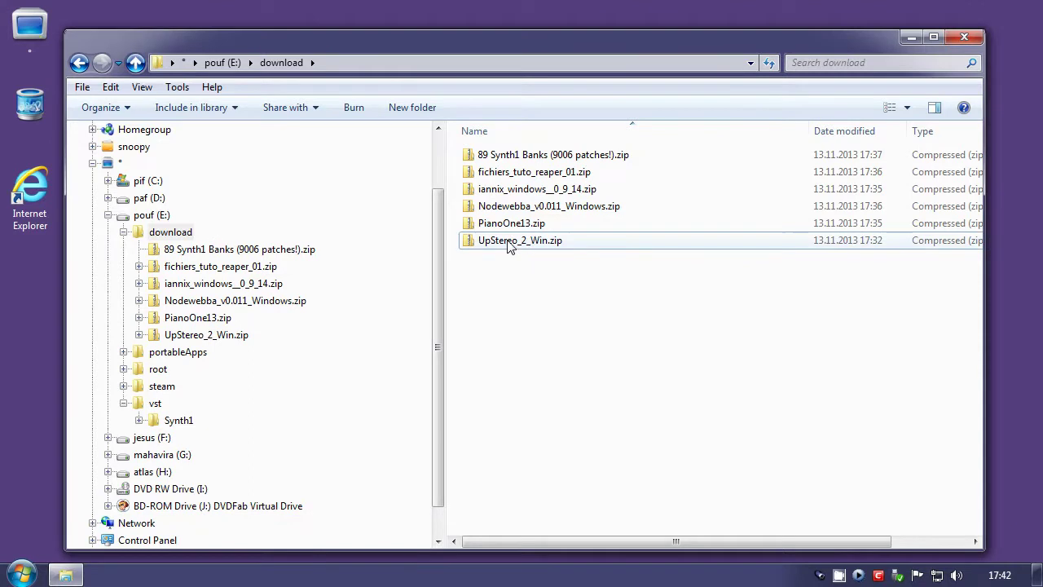
Extract UpStereo_2_Win.zip into its own folder in download and move the UpStereo folder from it into E:\vst
{"action": "right_click", "coordinate": [508, 246]}
{"action": "left_click", "coordinate": [568, 293]}
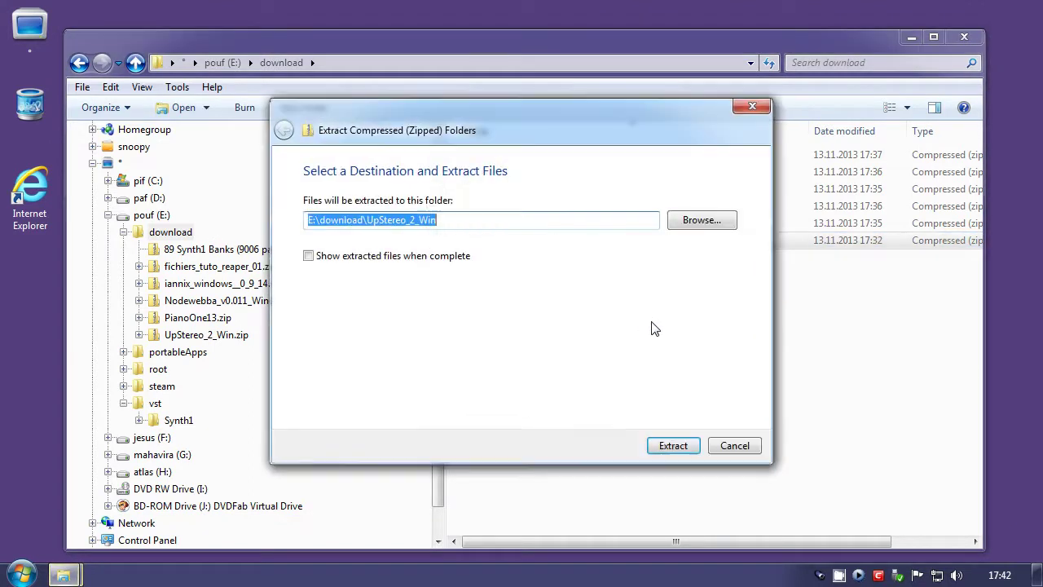
{"action": "left_click", "coordinate": [672, 446]}
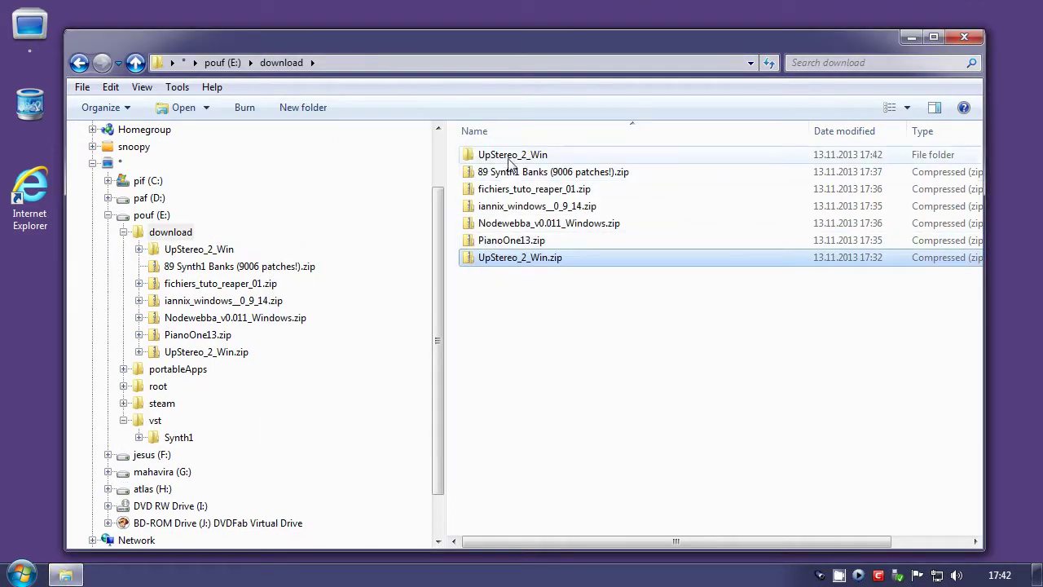
{"action": "left_click", "coordinate": [509, 157]}
{"action": "double_click", "coordinate": [508, 158]}
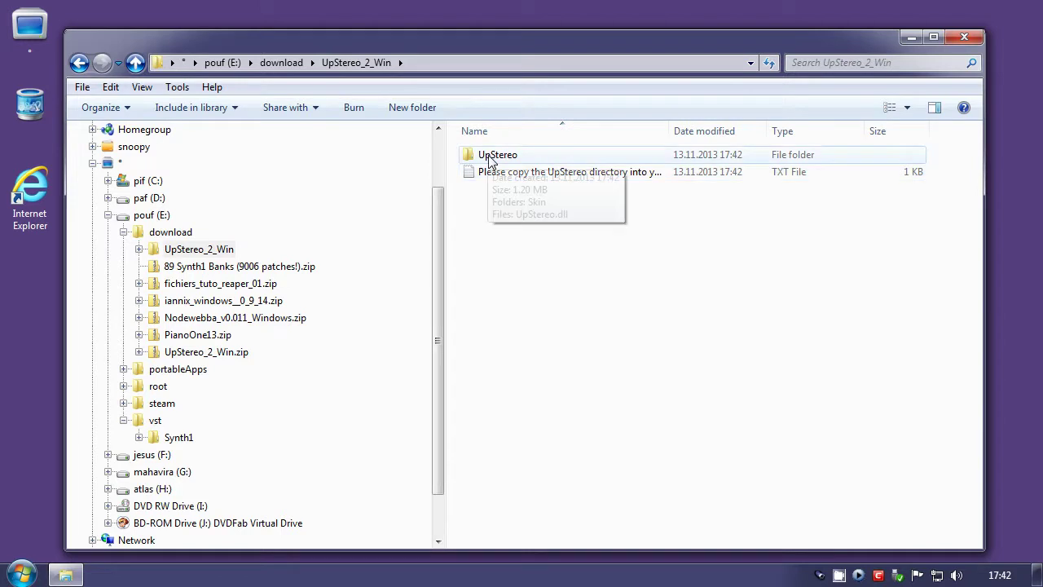
{"action": "left_click_drag", "start_coordinate": [496, 158], "coordinate": [157, 426]}
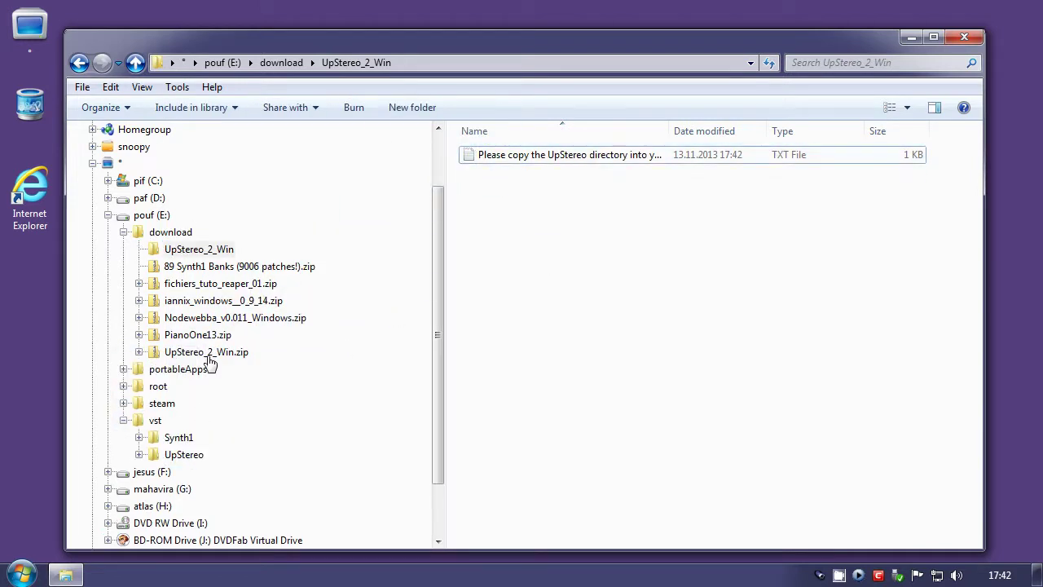
Delete the extracted UpStereo_2_Win folder and UpStereo_2_Win.zip from the download folder
{"action": "left_click", "coordinate": [178, 236]}
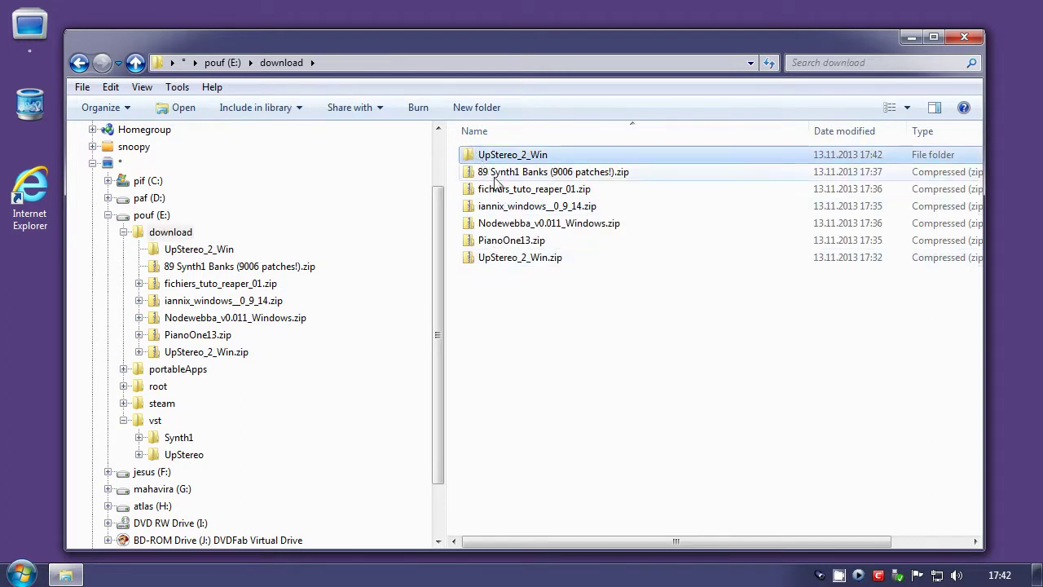
{"action": "left_click", "coordinate": [494, 258], "text": "ctrl"}
{"action": "key", "text": "Delete"}
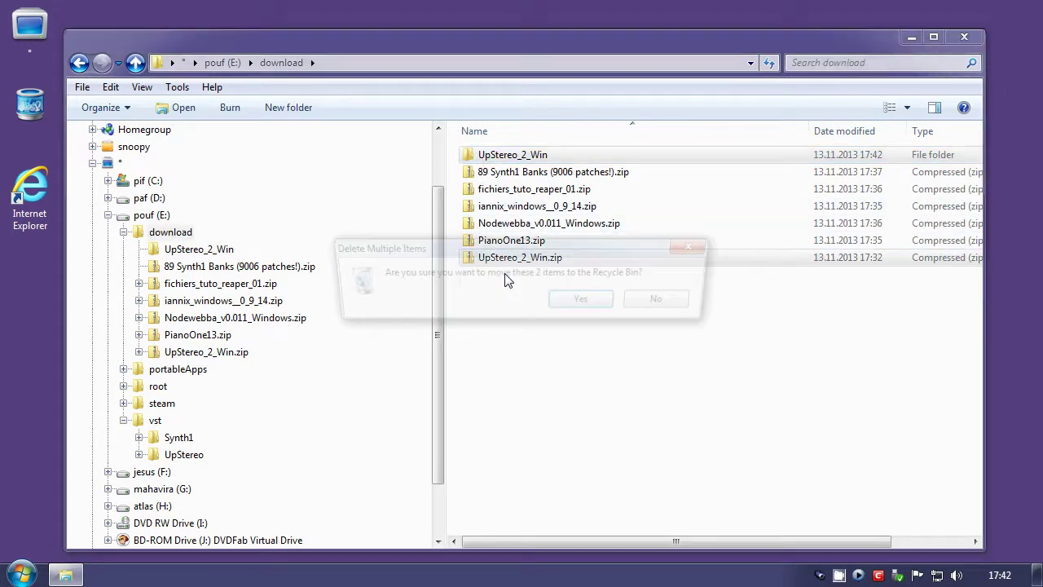
{"action": "key", "text": "Return"}
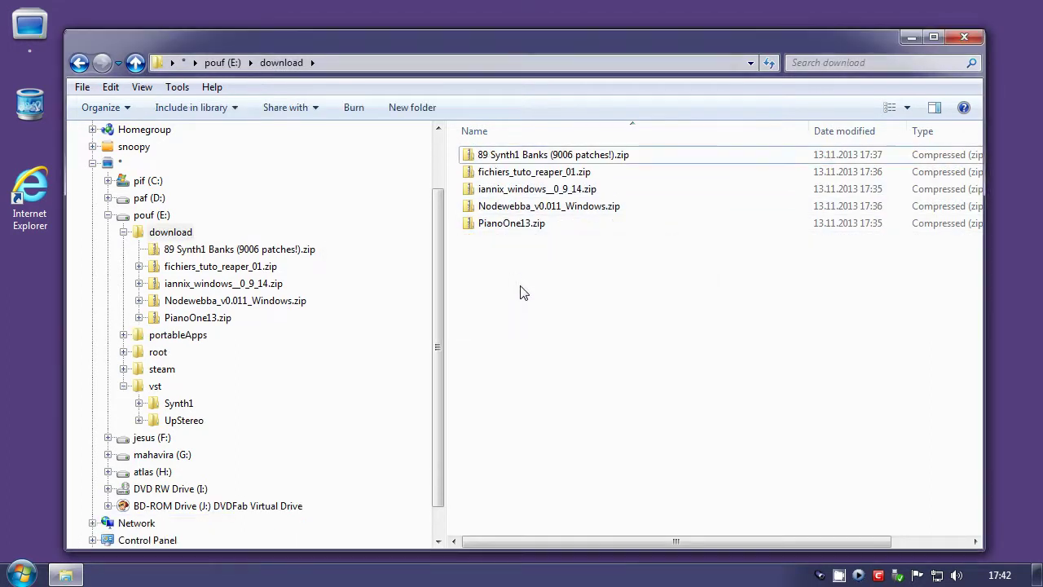
Extract PianoOne13.zip into its own folder in download and move the whole PianoOne13 folder into E:\vst
{"action": "left_click", "coordinate": [489, 228]}
{"action": "right_click", "coordinate": [494, 232]}
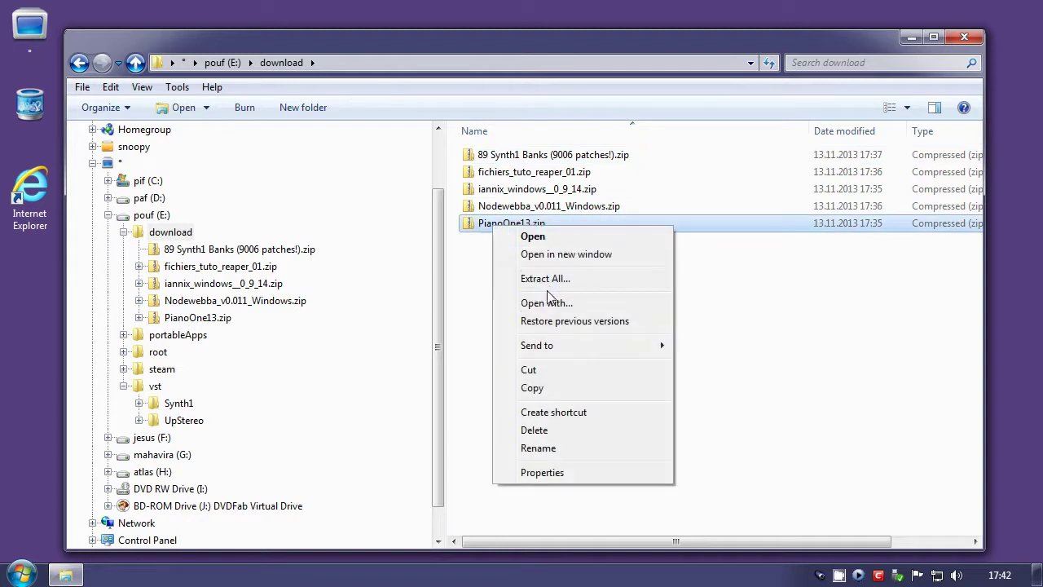
{"action": "left_click", "coordinate": [545, 278]}
{"action": "left_click", "coordinate": [670, 446]}
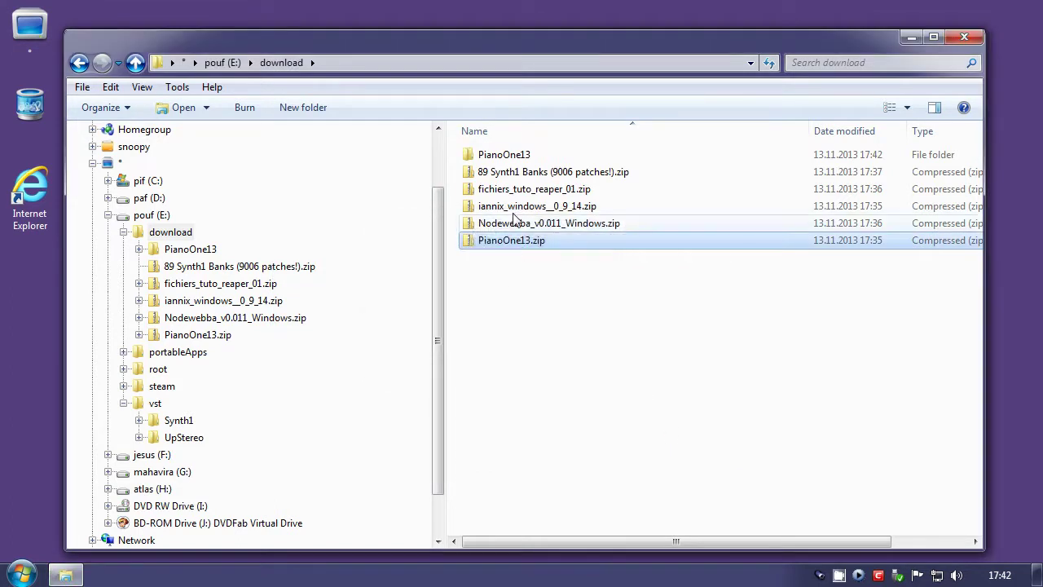
{"action": "double_click", "coordinate": [505, 154]}
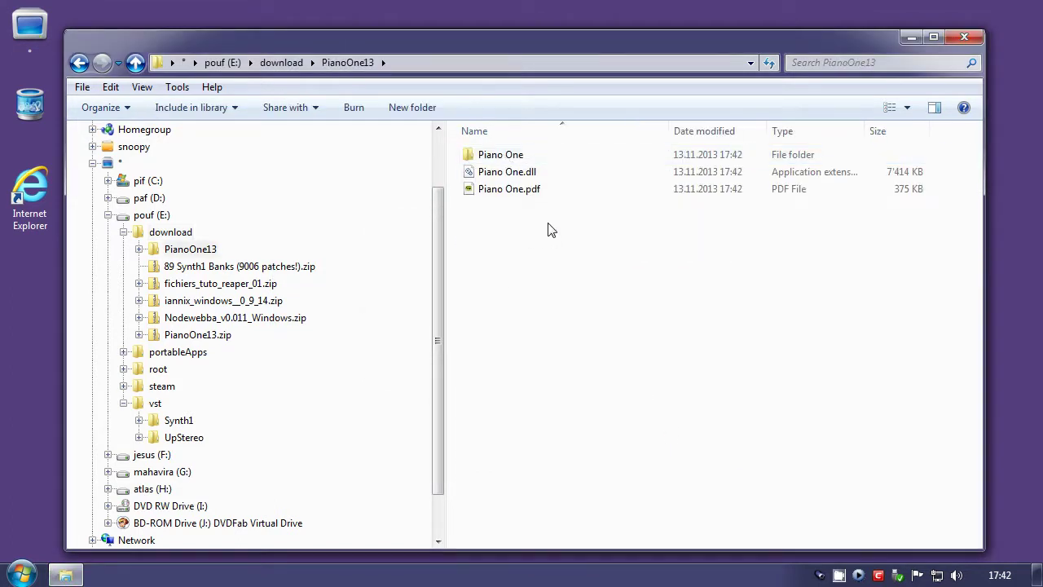
{"action": "left_click", "coordinate": [173, 233]}
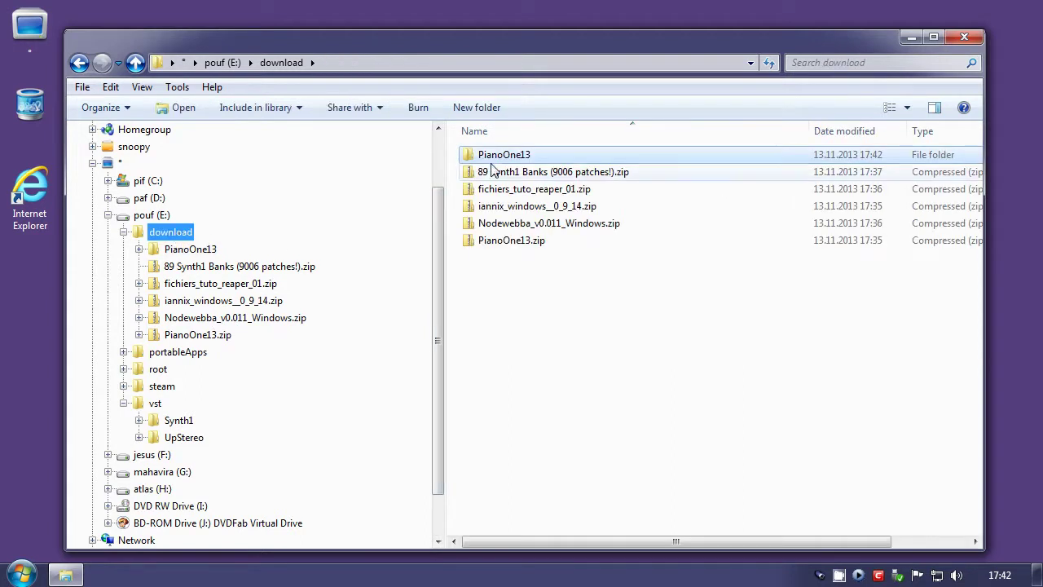
{"action": "left_click_drag", "start_coordinate": [500, 157], "coordinate": [152, 405]}
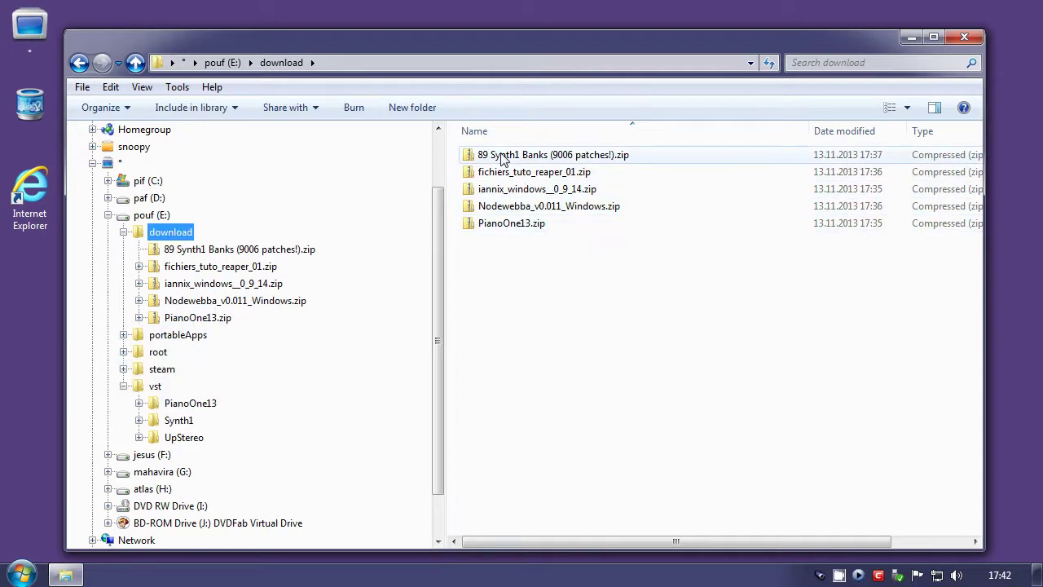
Extract 89 Synth1 Banks (9006 patches!).zip into its own folder in download
{"action": "left_click", "coordinate": [532, 155]}
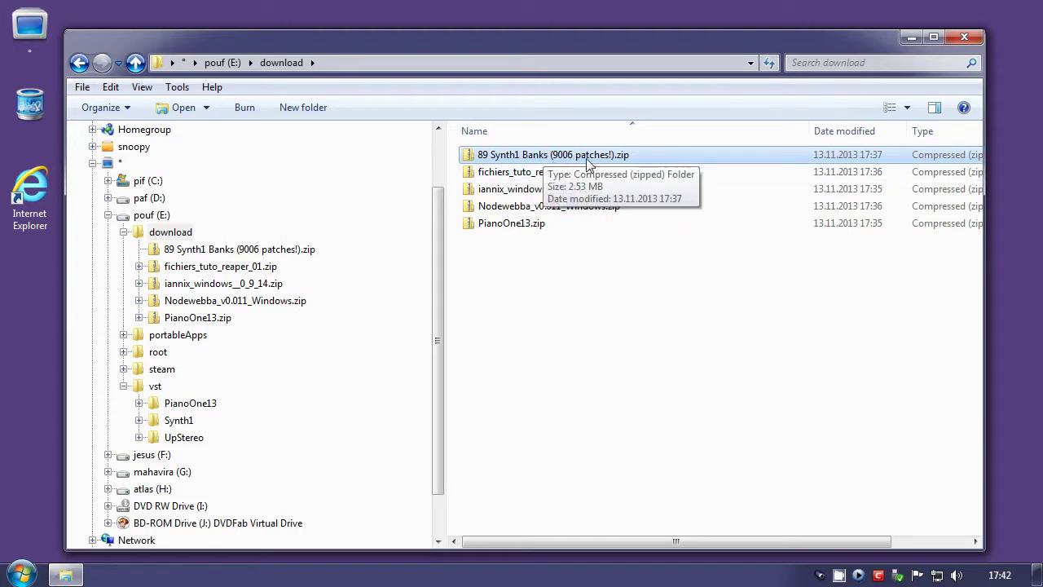
{"action": "right_click", "coordinate": [504, 157]}
{"action": "left_click", "coordinate": [562, 209]}
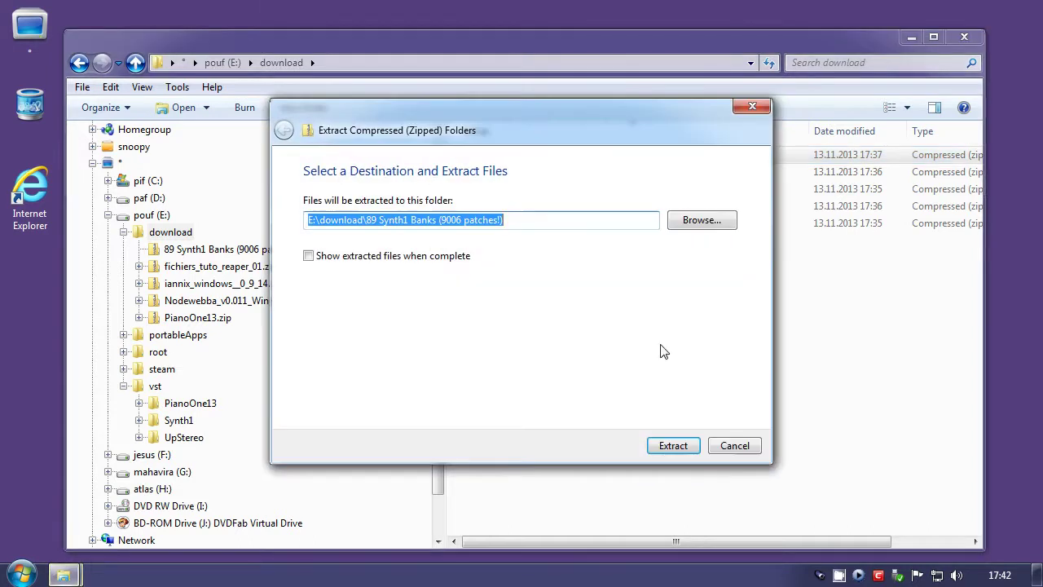
{"action": "left_click", "coordinate": [687, 446]}
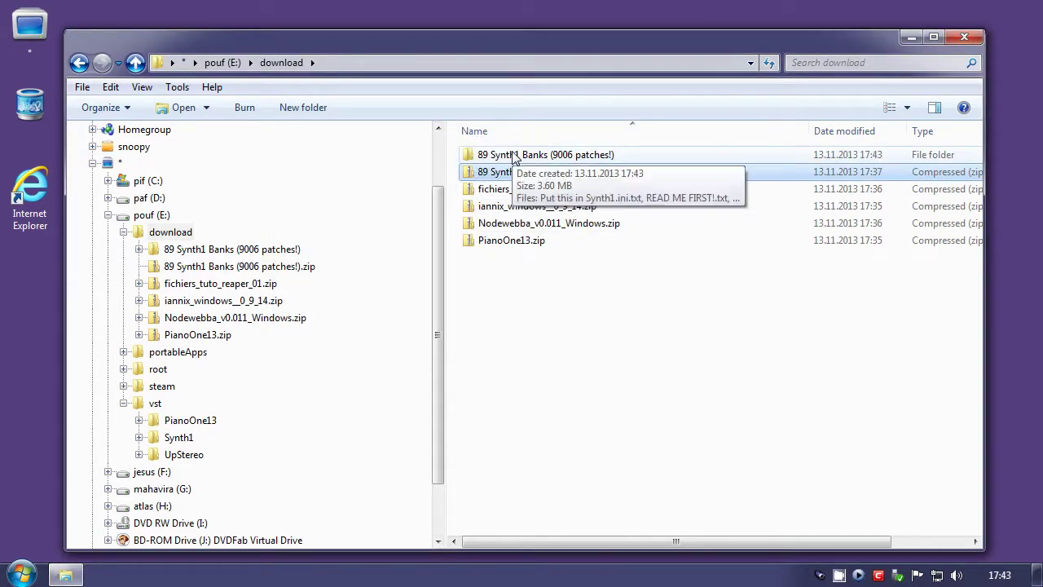
Extract Synth1 Banks.zip inside the extracted 89 Synth1 Banks (9006 patches!) folder and move its Patches folder into E:\vst\Synth1
{"action": "double_click", "coordinate": [512, 155]}
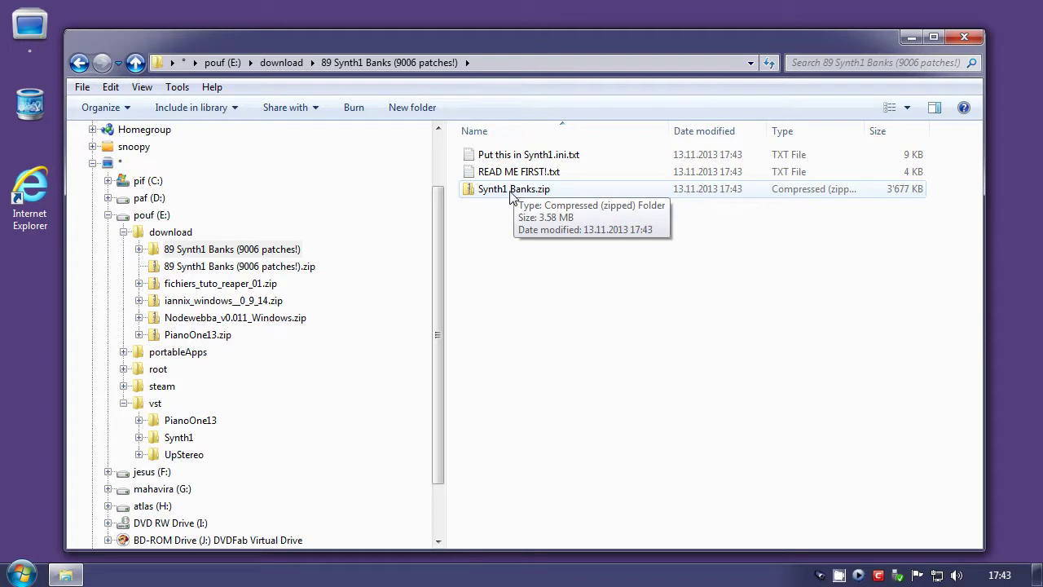
{"action": "right_click", "coordinate": [503, 193]}
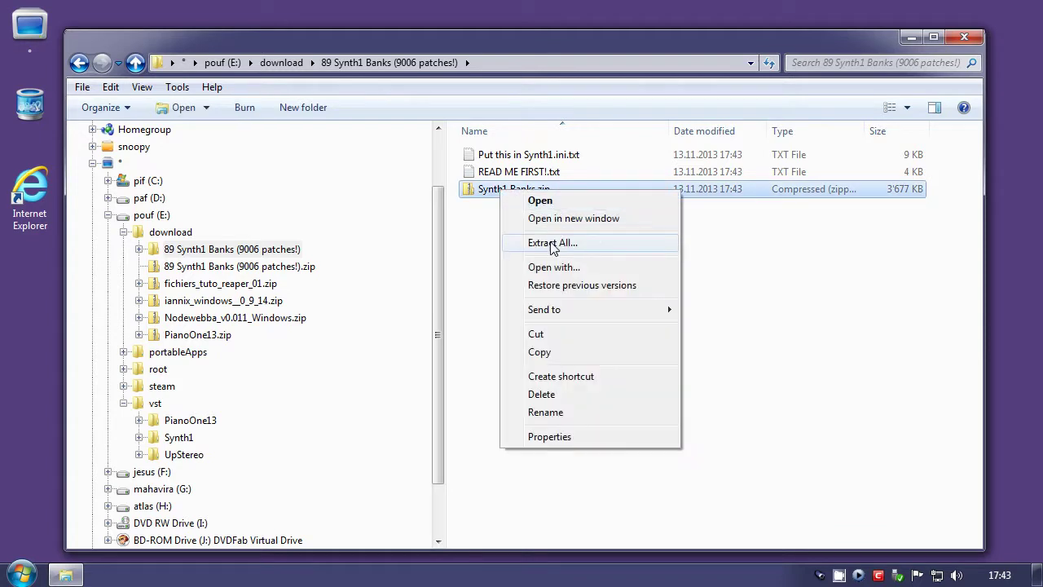
{"action": "left_click", "coordinate": [542, 242]}
{"action": "left_click", "coordinate": [675, 446]}
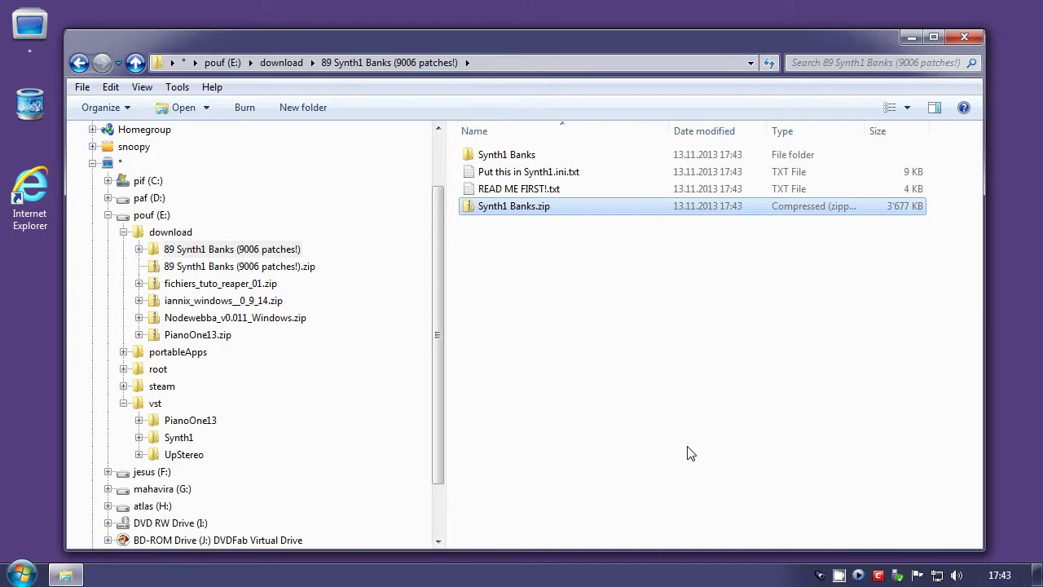
{"action": "double_click", "coordinate": [507, 156]}
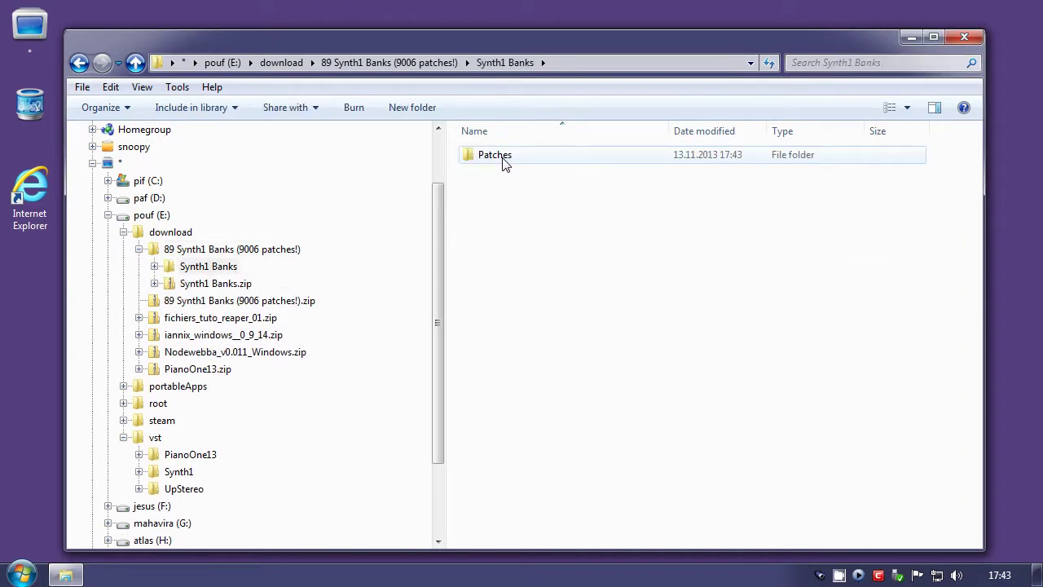
{"action": "left_click_drag", "start_coordinate": [437, 218], "coordinate": [438, 238]}
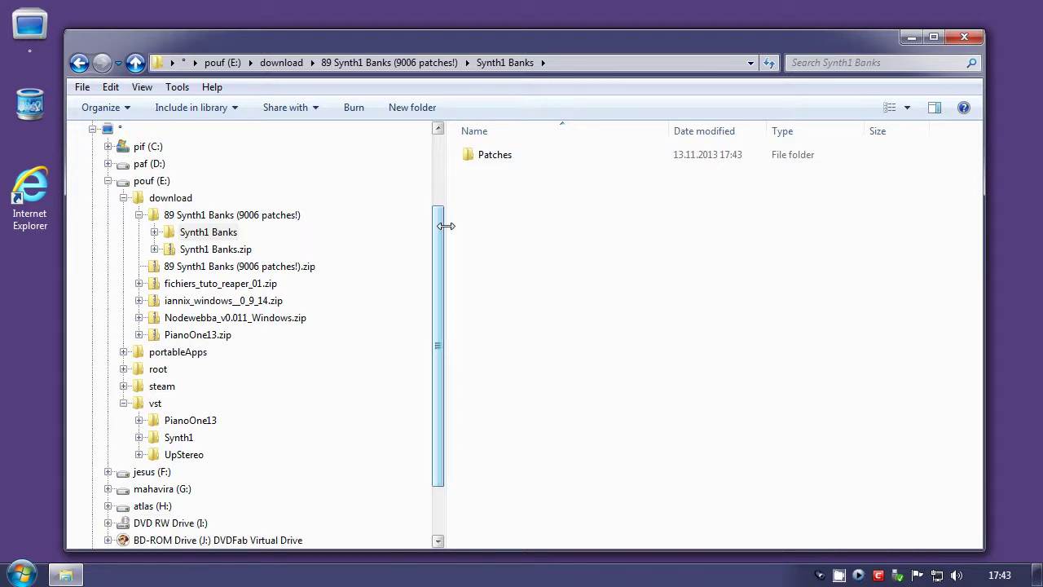
{"action": "left_click_drag", "start_coordinate": [481, 157], "coordinate": [179, 440]}
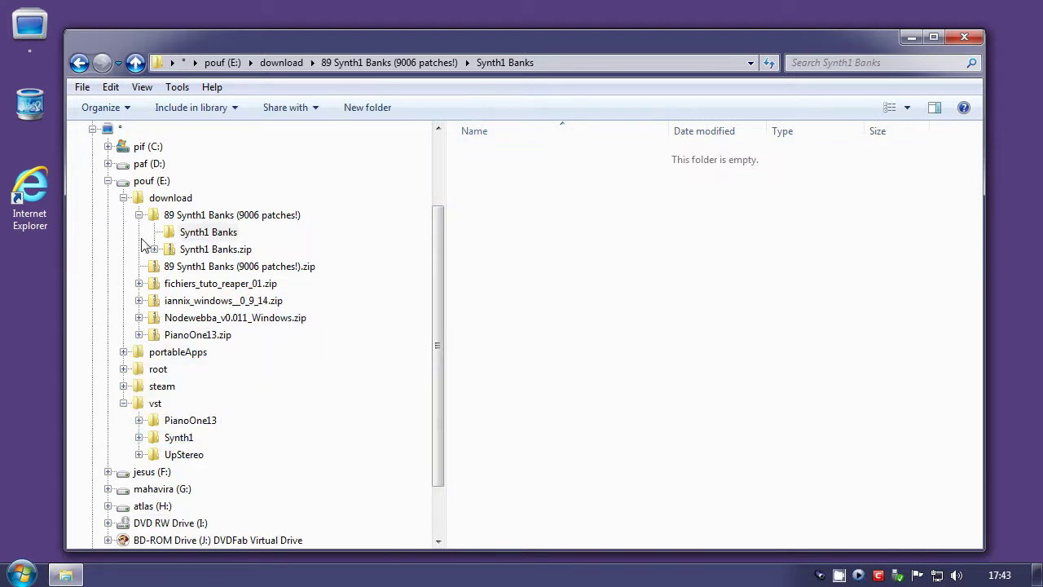
Delete the 89 Synth1 Banks (9006 patches!) folder and its zip file from the download folder
{"action": "left_click", "coordinate": [166, 198]}
{"action": "left_click", "coordinate": [511, 155]}
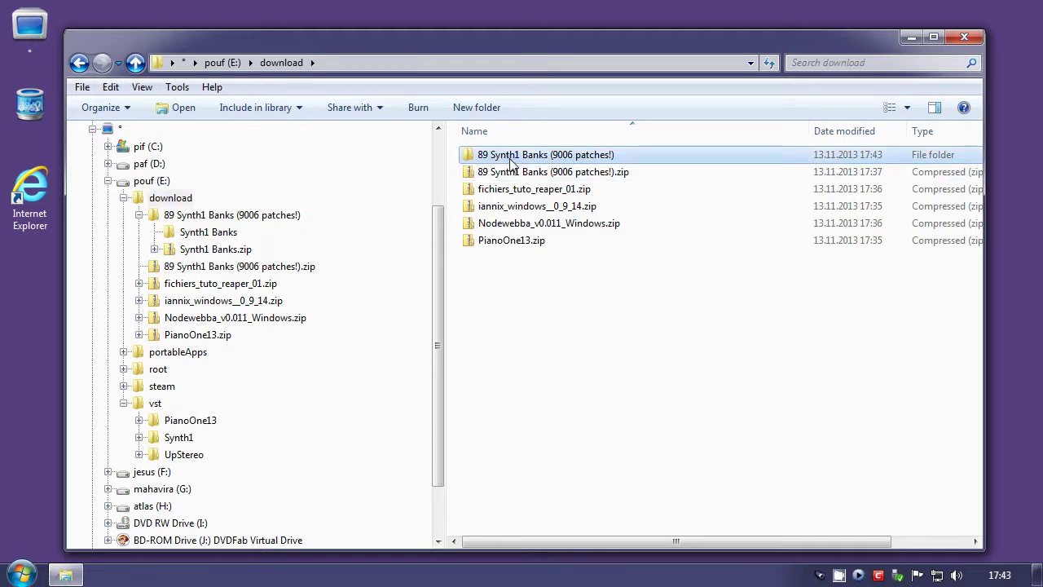
{"action": "left_click", "coordinate": [507, 172], "text": "shift"}
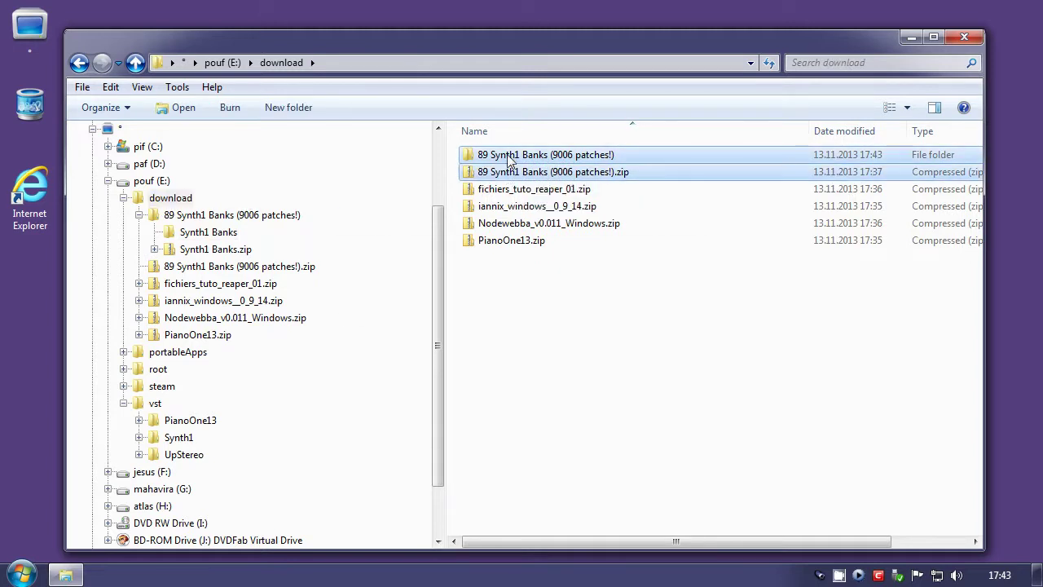
{"action": "key", "text": "Delete"}
{"action": "left_click", "coordinate": [585, 301]}
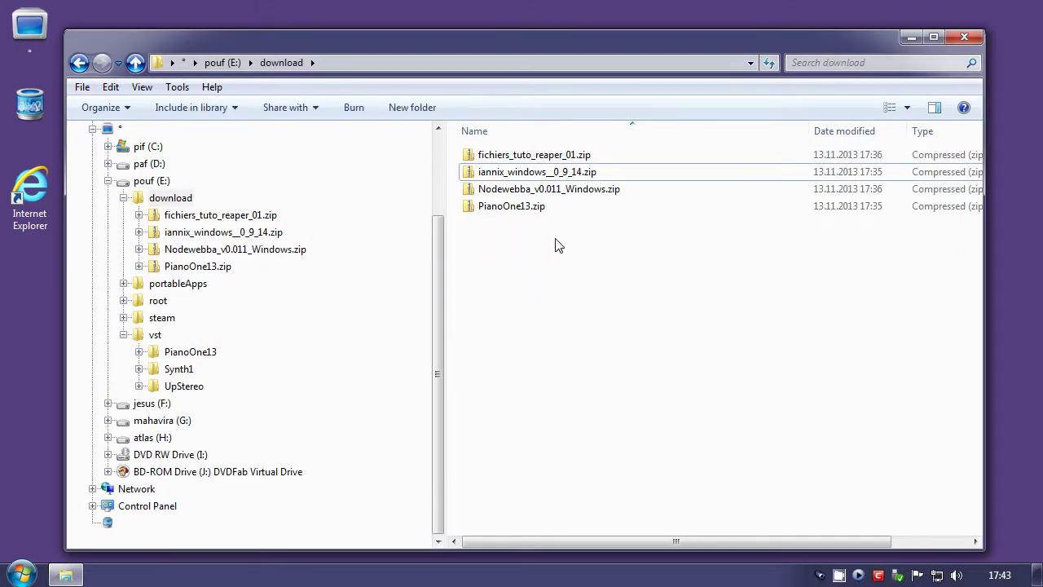
Delete PianoOne13.zip from the download folder
{"action": "left_click", "coordinate": [505, 212]}
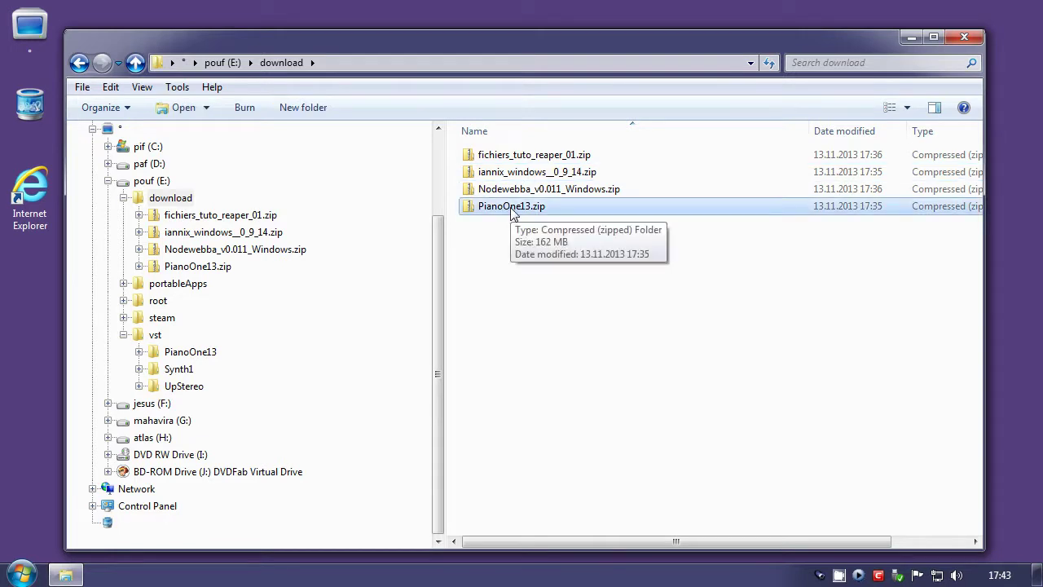
{"action": "key", "text": "Delete"}
{"action": "left_click", "coordinate": [584, 356]}
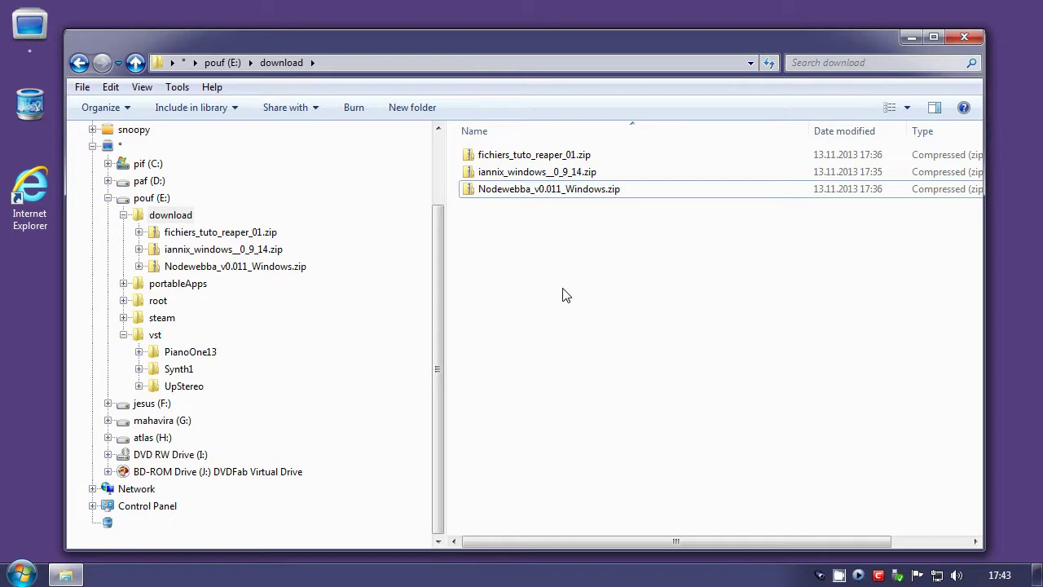
Extract iannix_windows__0_9_14.zip into its own folder in download and move the IanniX folder from it into E:\portableApps
{"action": "left_click", "coordinate": [504, 174]}
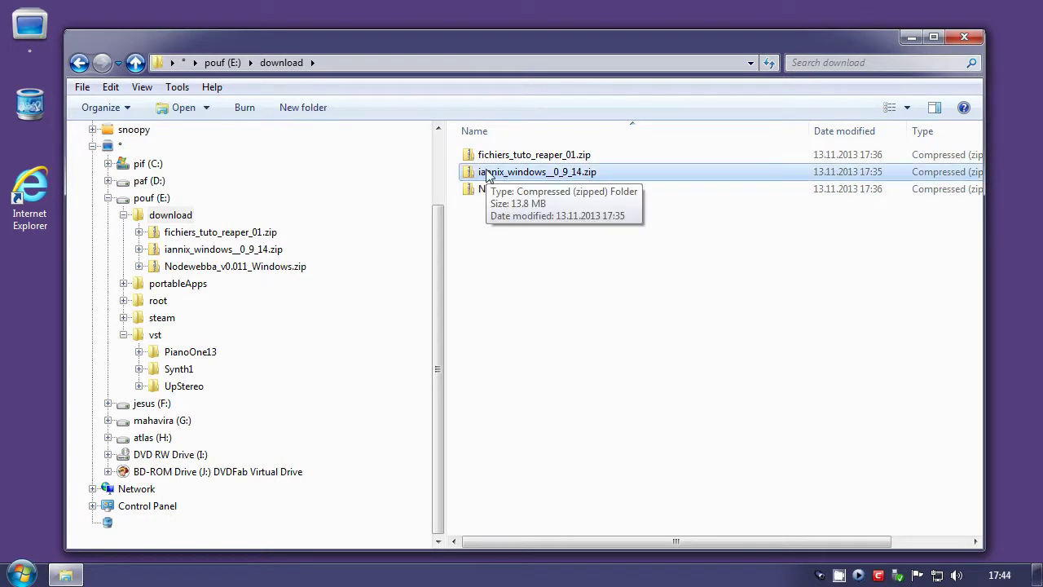
{"action": "right_click", "coordinate": [491, 178]}
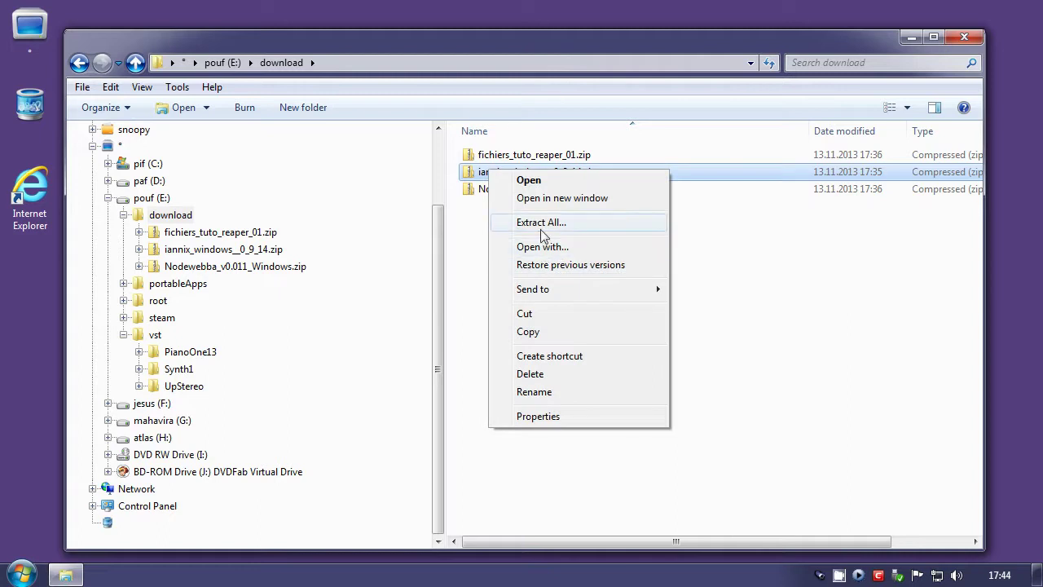
{"action": "left_click", "coordinate": [540, 224]}
{"action": "left_click", "coordinate": [685, 447]}
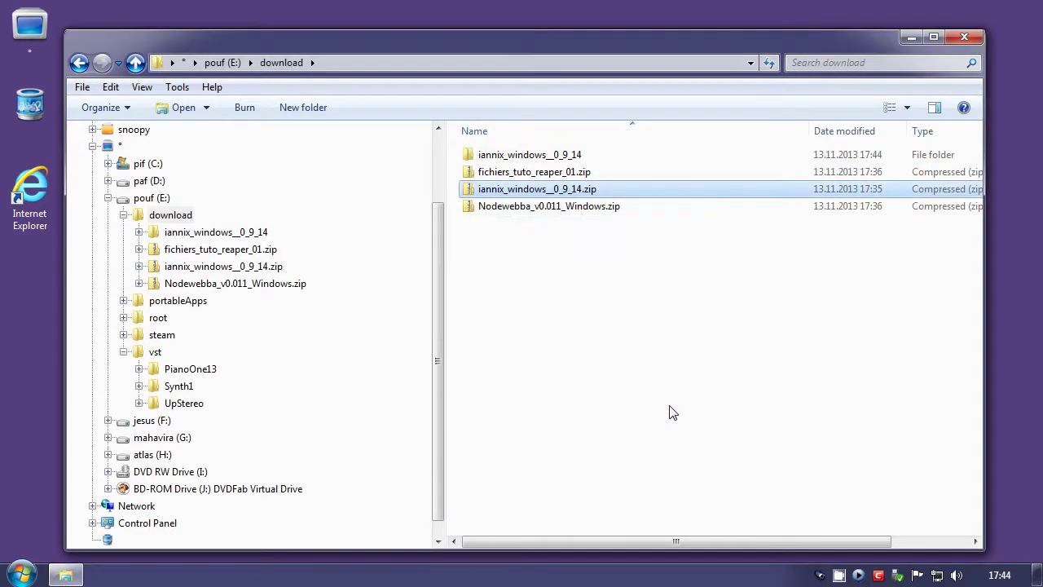
{"action": "left_click", "coordinate": [501, 156]}
{"action": "double_click", "coordinate": [500, 156]}
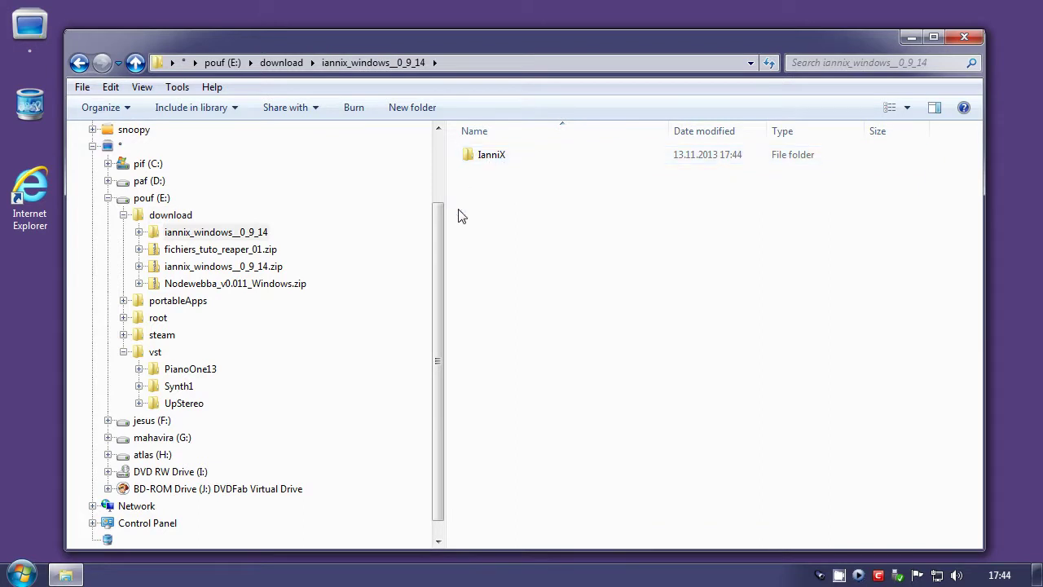
{"action": "left_click_drag", "start_coordinate": [491, 163], "coordinate": [184, 307]}
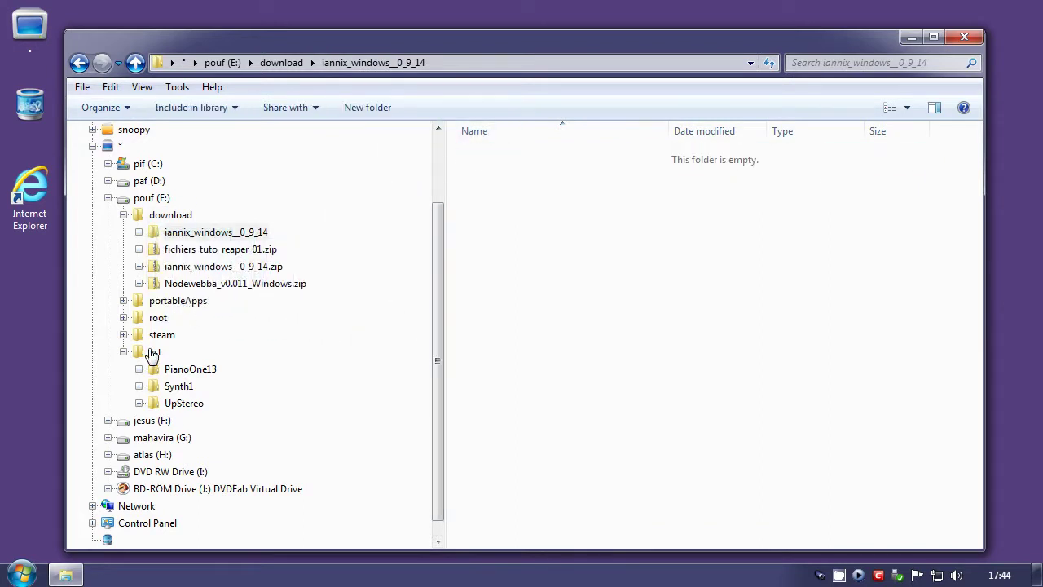
Delete the emptied iannix_windows__0_9_14 folder and iannix_windows__0_9_14.zip from the download folder
{"action": "left_click", "coordinate": [172, 215]}
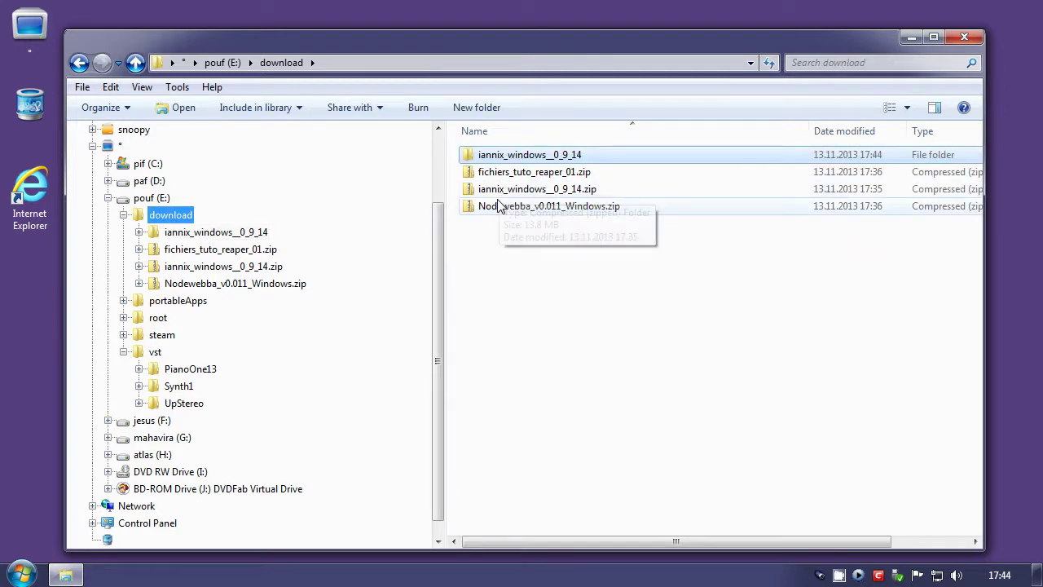
{"action": "left_click", "coordinate": [512, 194]}
{"action": "key", "text": "Delete"}
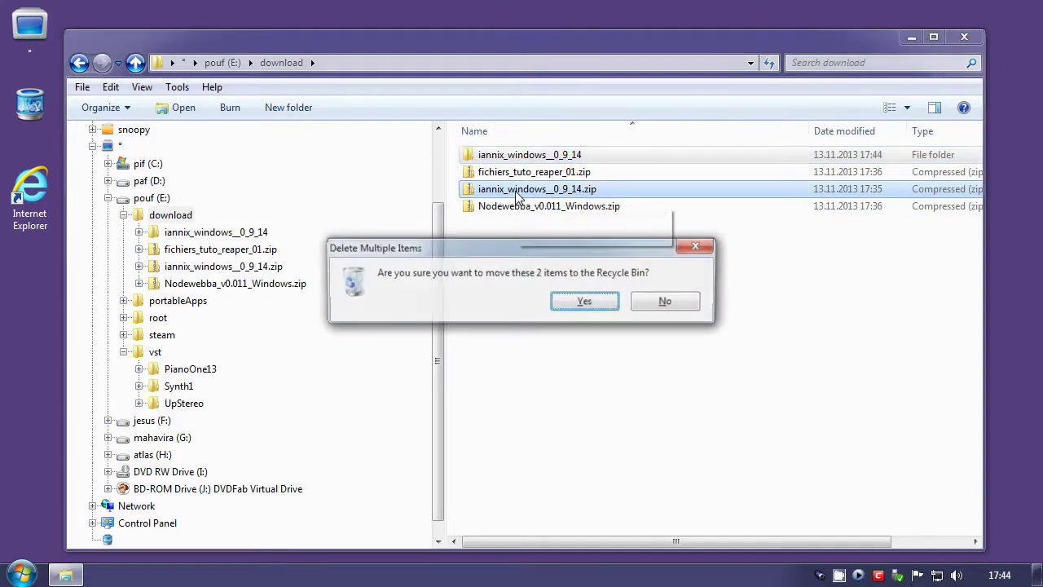
{"action": "key", "text": "Return"}
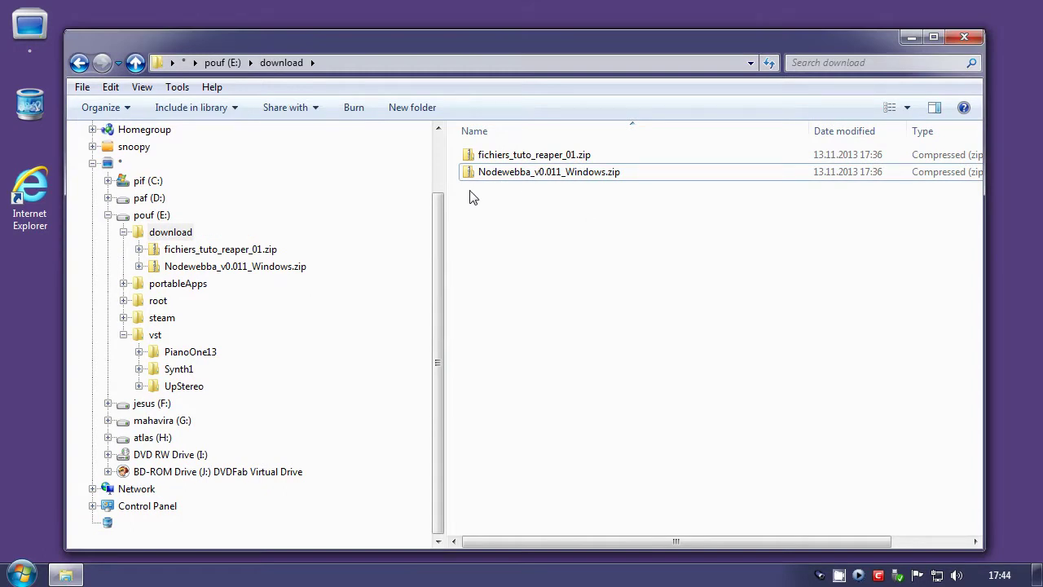
Extract Nodewebba_v0.011_Windows.zip into its own folder in download and move the Nodewebba folder from it into E:\portableApps
{"action": "right_click", "coordinate": [500, 177]}
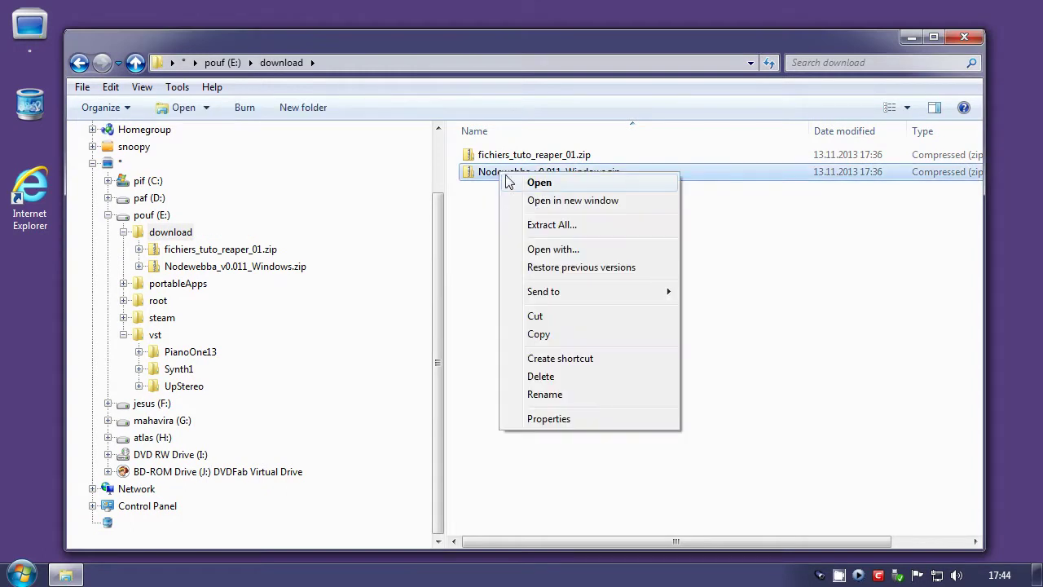
{"action": "left_click", "coordinate": [540, 224]}
{"action": "left_click", "coordinate": [692, 453]}
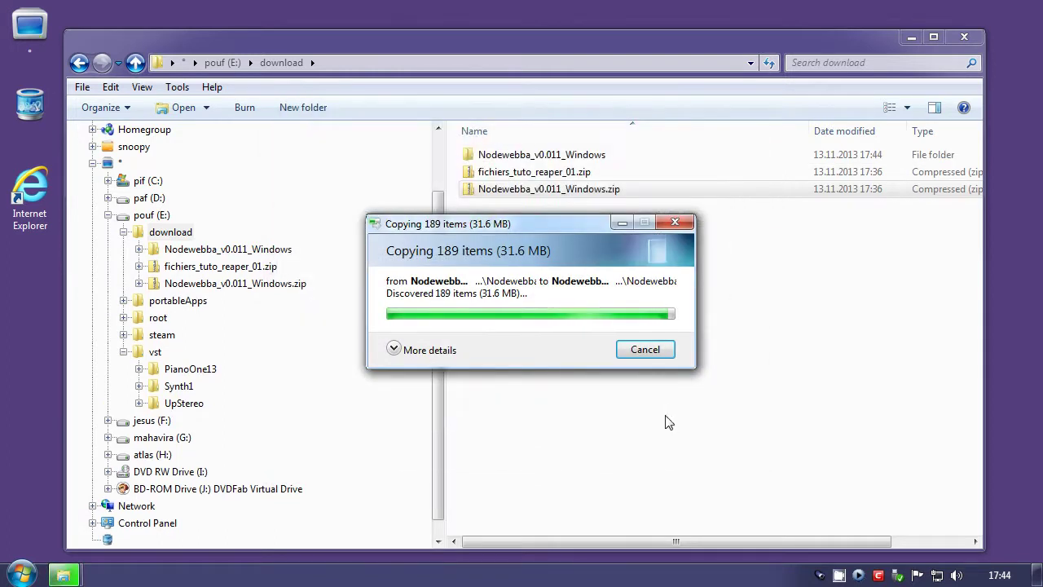
{"action": "left_click", "coordinate": [506, 156]}
{"action": "double_click", "coordinate": [505, 156]}
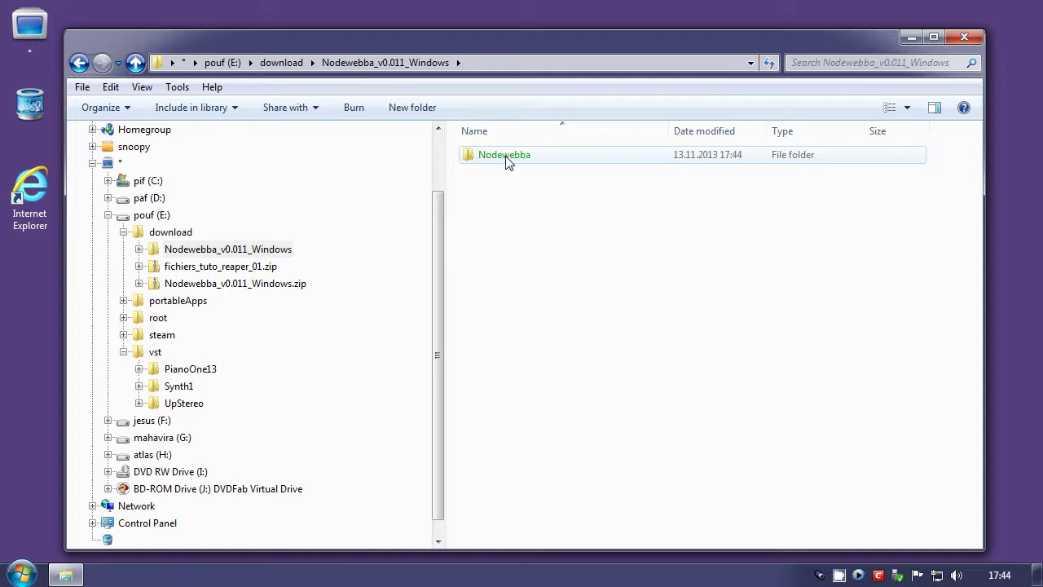
{"action": "left_click_drag", "start_coordinate": [506, 160], "coordinate": [595, 211]}
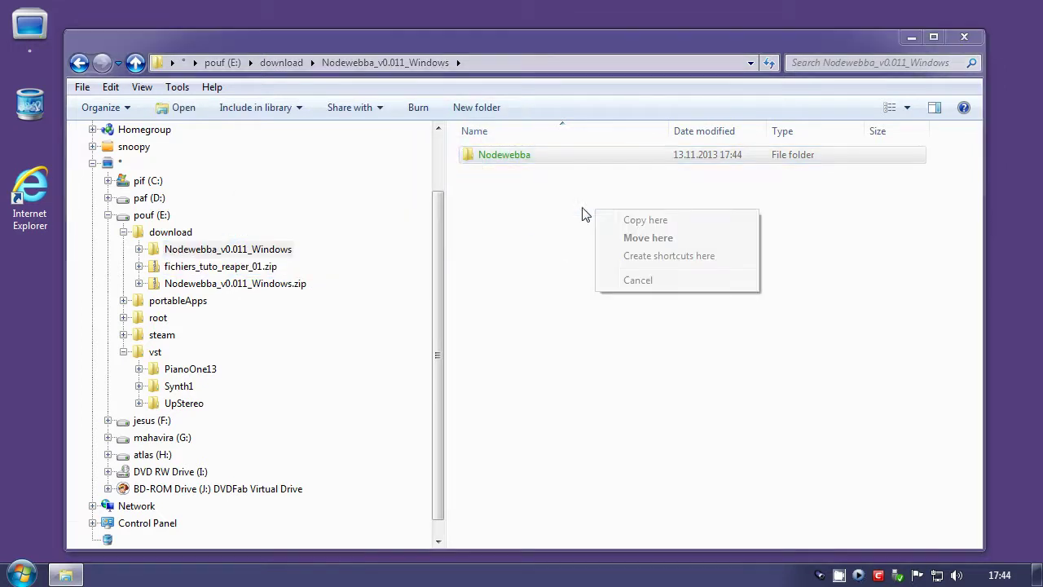
{"action": "left_click", "coordinate": [524, 172]}
{"action": "left_click_drag", "start_coordinate": [497, 157], "coordinate": [179, 309]}
Delete the extracted Nodewebba_v0.011_Windows folder and Nodewebba_v0.011_Windows.zip from the download folder
{"action": "left_click", "coordinate": [170, 234]}
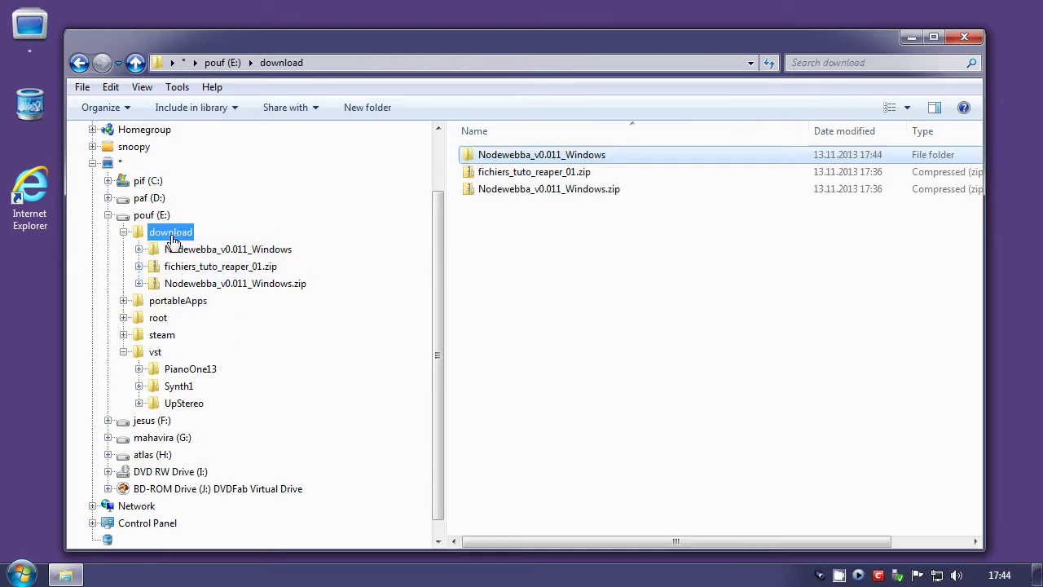
{"action": "left_click", "coordinate": [509, 193], "text": "ctrl"}
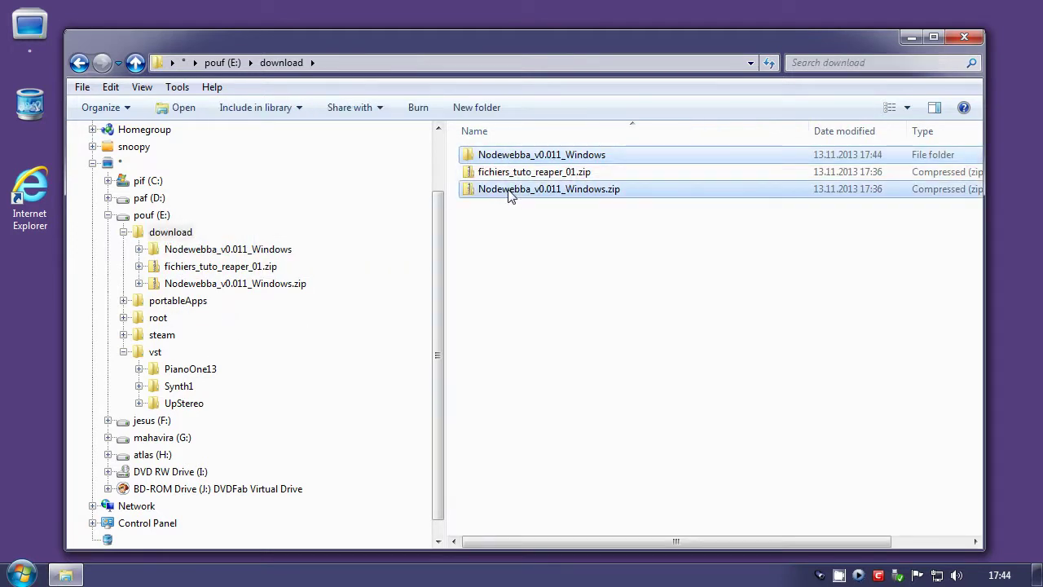
{"action": "key", "text": "Delete"}
{"action": "key", "text": "Return"}
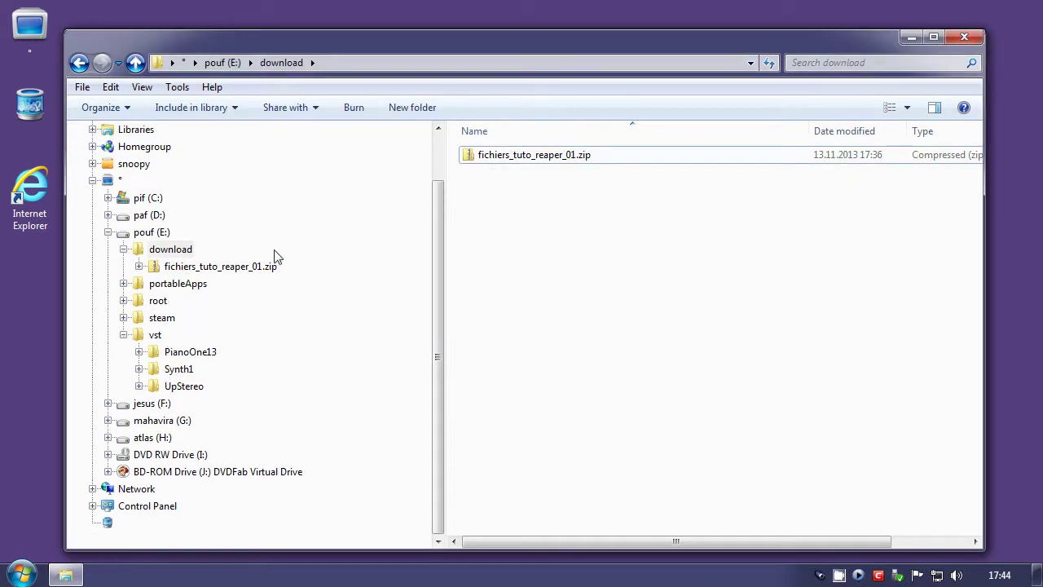
Extract fichiers_tuto_reaper_01.zip into its own folder in download and delete the zip file
{"action": "right_click", "coordinate": [497, 160]}
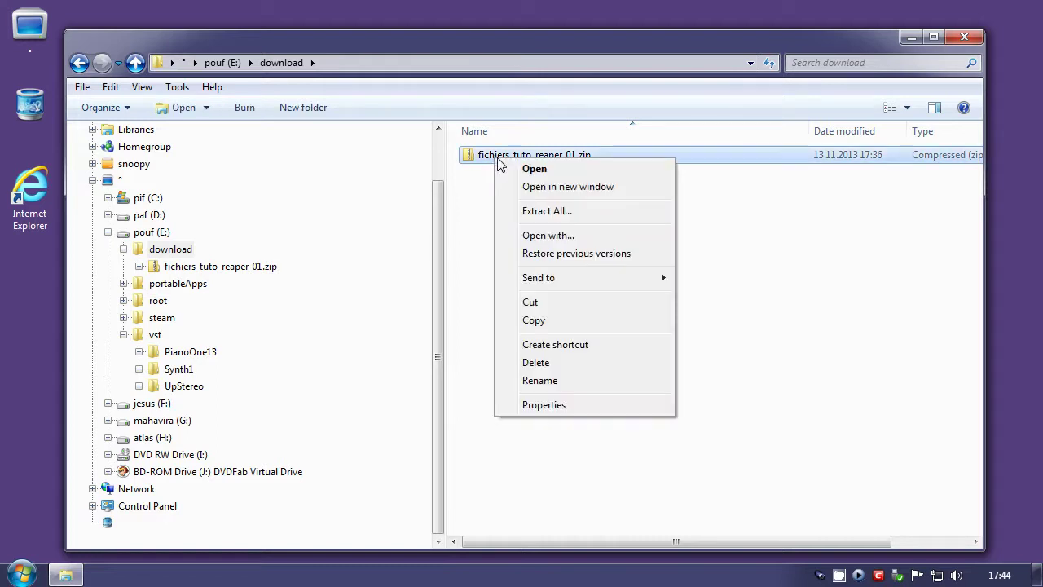
{"action": "left_click", "coordinate": [545, 213]}
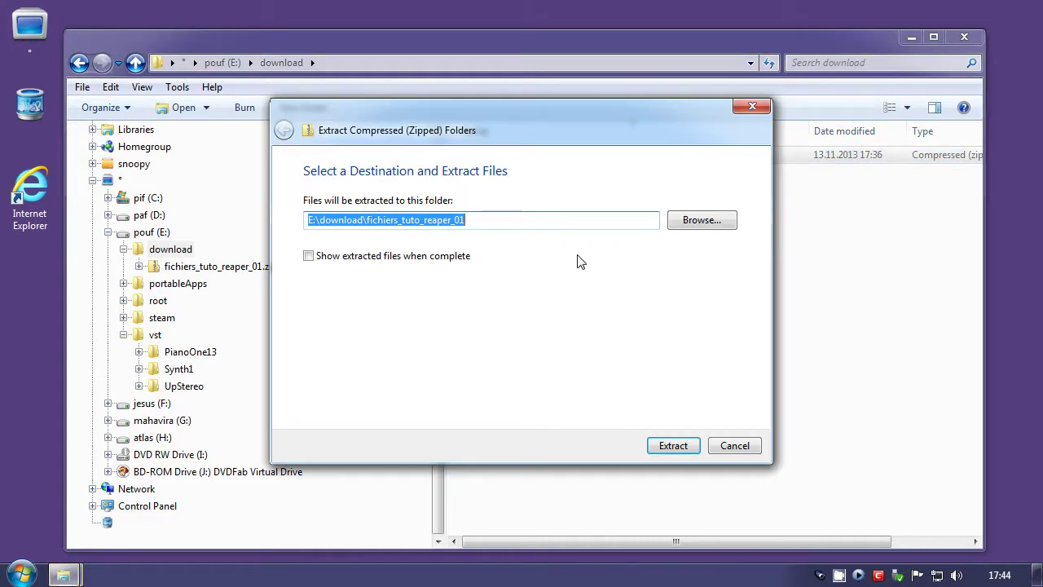
{"action": "left_click", "coordinate": [673, 448]}
{"action": "right_click", "coordinate": [510, 178]}
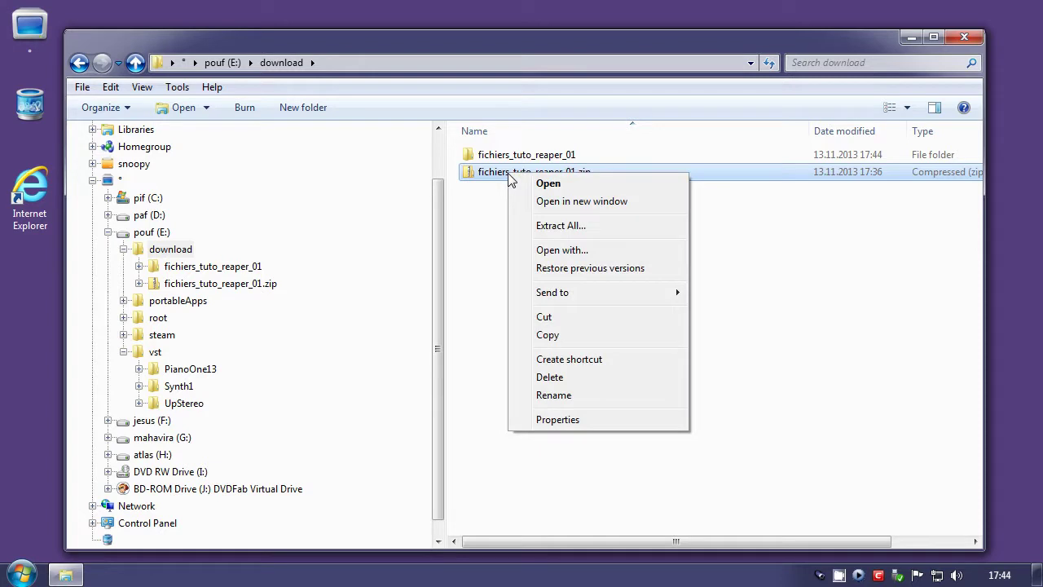
{"action": "left_click", "coordinate": [557, 380]}
{"action": "left_click", "coordinate": [617, 362]}
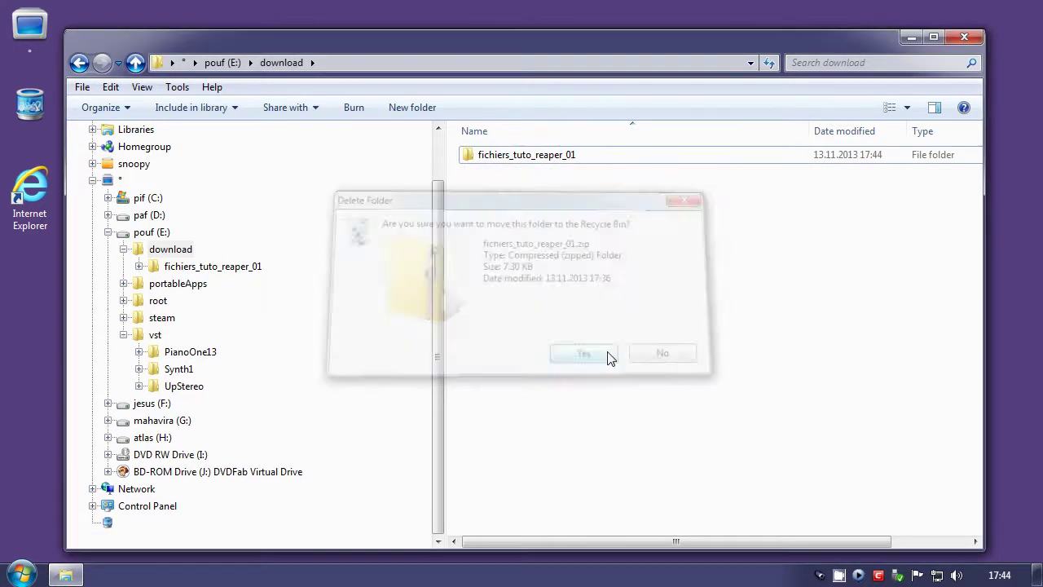
Move the contents of the nodewebba folder in fichiers_tuto_reaper_01 into E:\portableApps\Nodewebba
{"action": "double_click", "coordinate": [506, 162]}
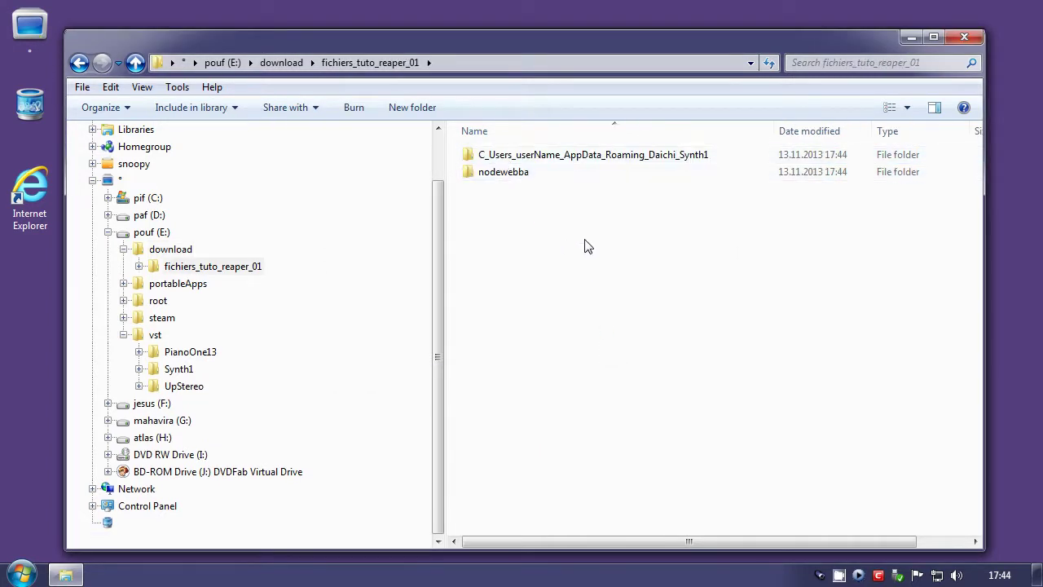
{"action": "double_click", "coordinate": [514, 174]}
{"action": "left_click_drag", "start_coordinate": [568, 215], "coordinate": [190, 350]}
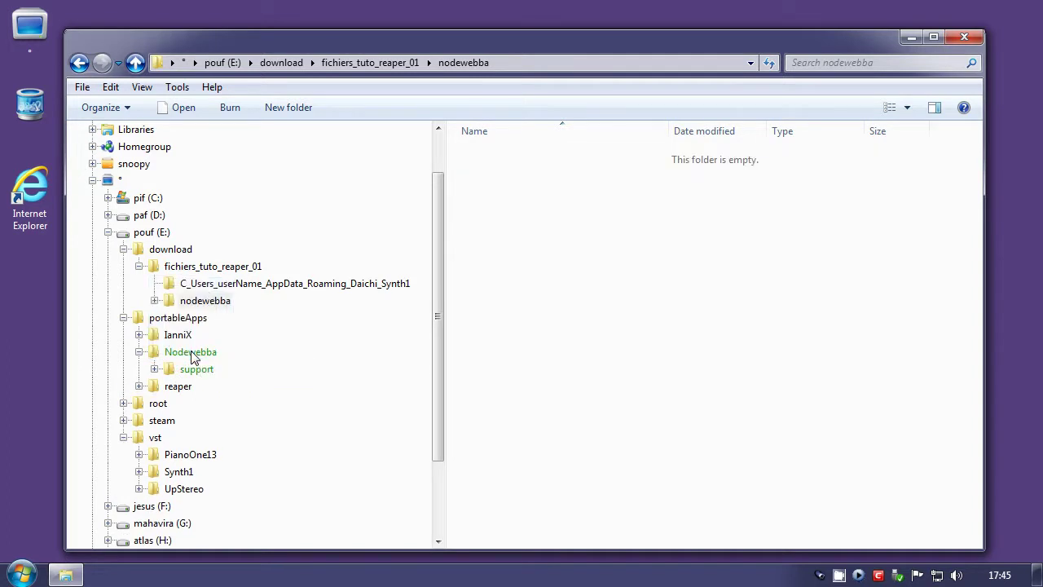
Move synth1-e.ini from the C_Users_userName_AppData_Roaming_Daichi_Synth1 folder into the E:\download folder
{"action": "left_click", "coordinate": [176, 269]}
{"action": "left_click", "coordinate": [214, 287]}
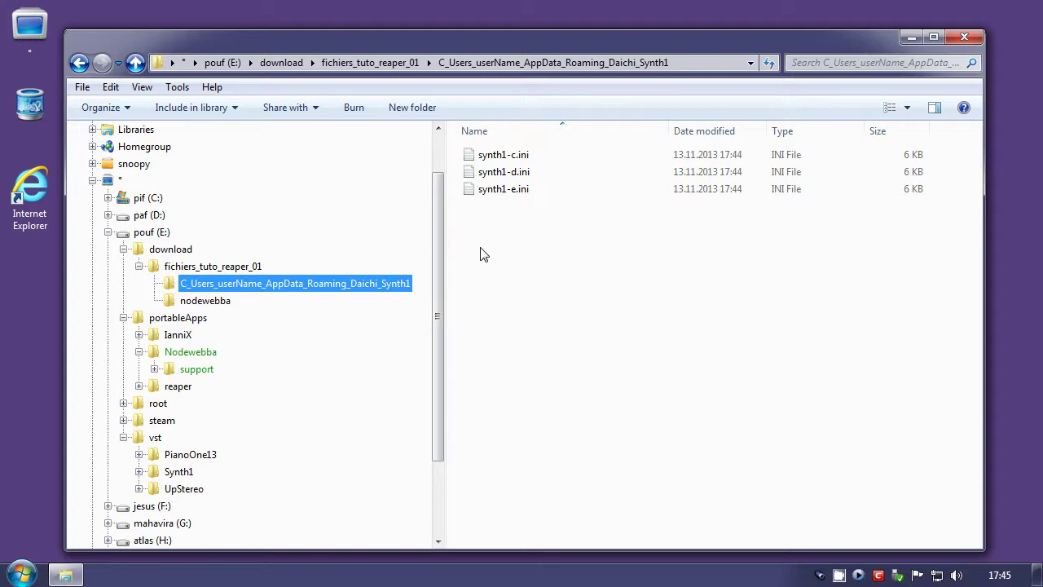
{"action": "left_click", "coordinate": [510, 158]}
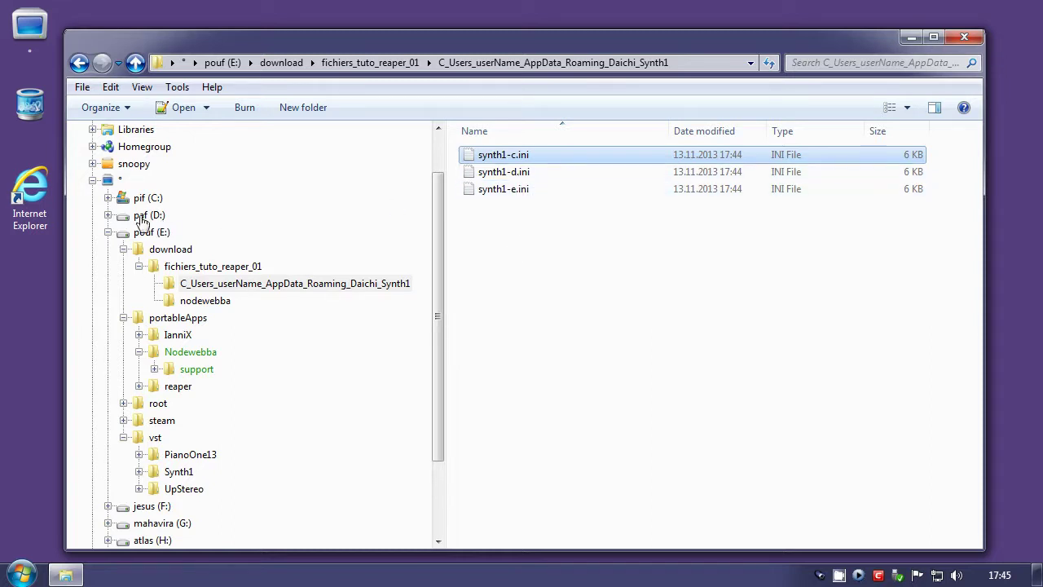
{"action": "left_click", "coordinate": [526, 155]}
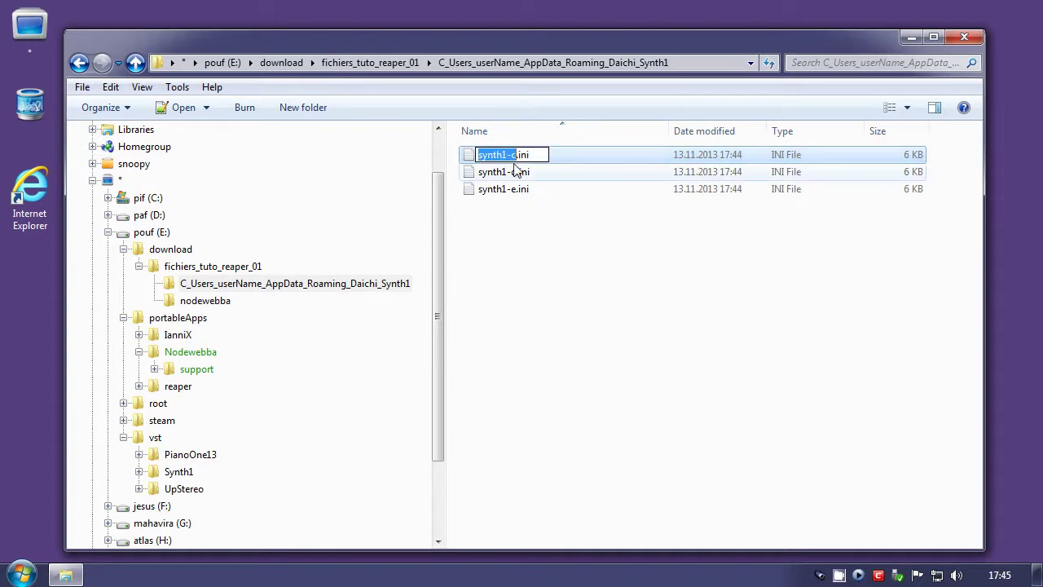
{"action": "left_click", "coordinate": [545, 239]}
{"action": "left_click", "coordinate": [544, 239]}
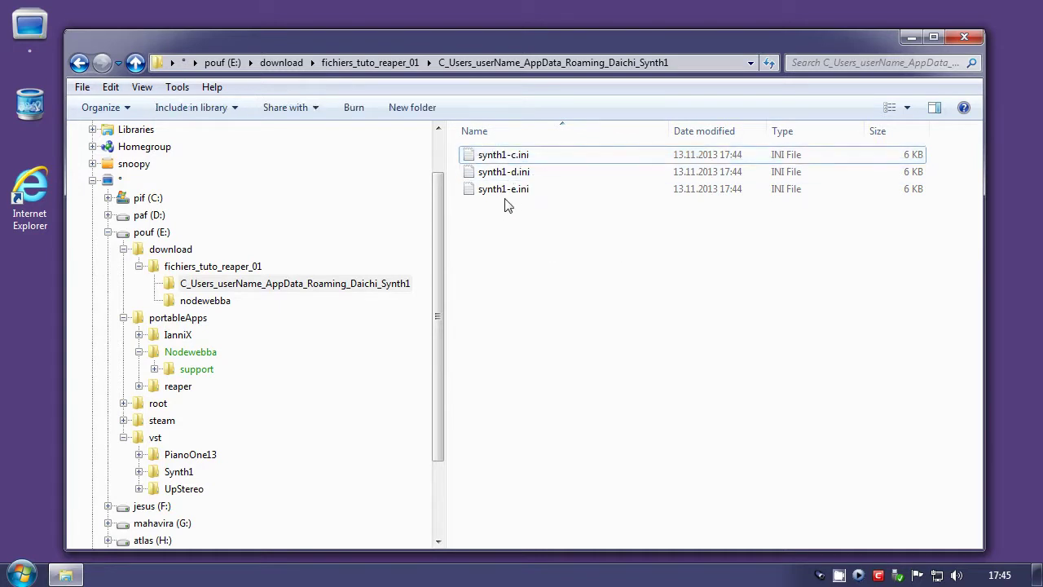
{"action": "left_click", "coordinate": [493, 157]}
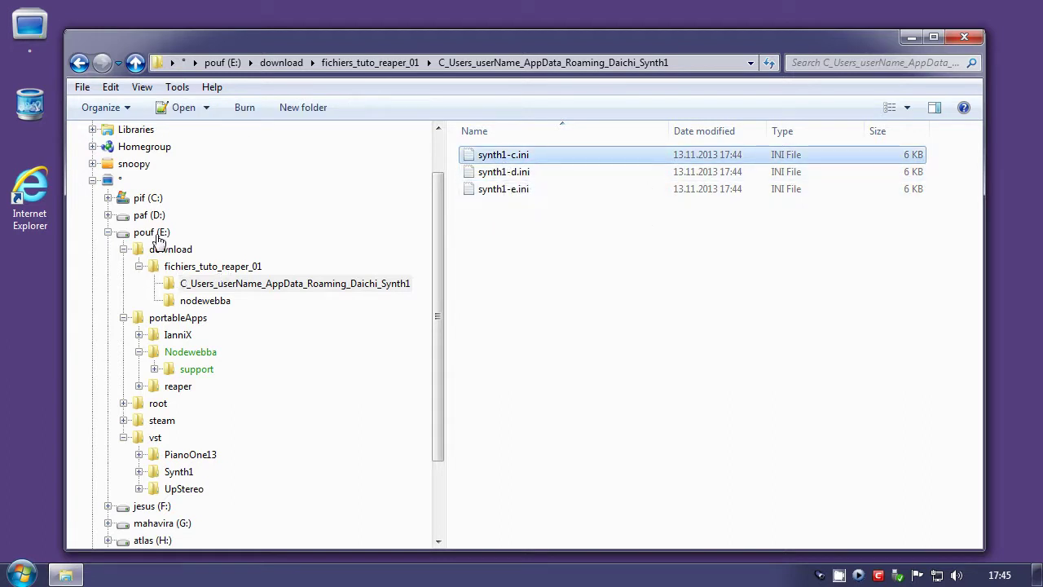
{"action": "left_click", "coordinate": [493, 190]}
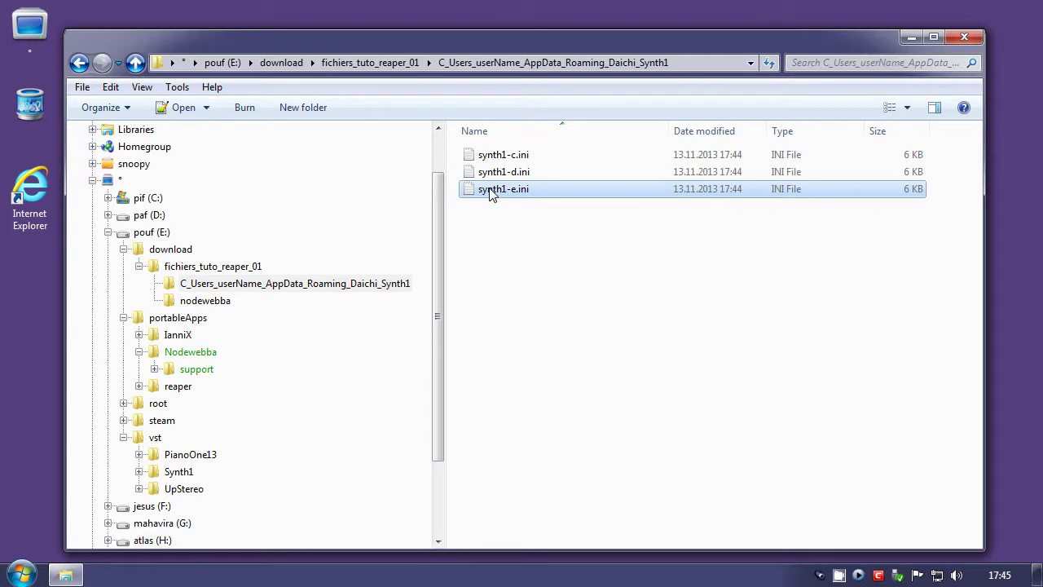
{"action": "left_click_drag", "start_coordinate": [493, 190], "coordinate": [179, 257]}
Delete the fichiers_tuto_reaper_01 folder from the download folder
{"action": "left_click", "coordinate": [180, 257]}
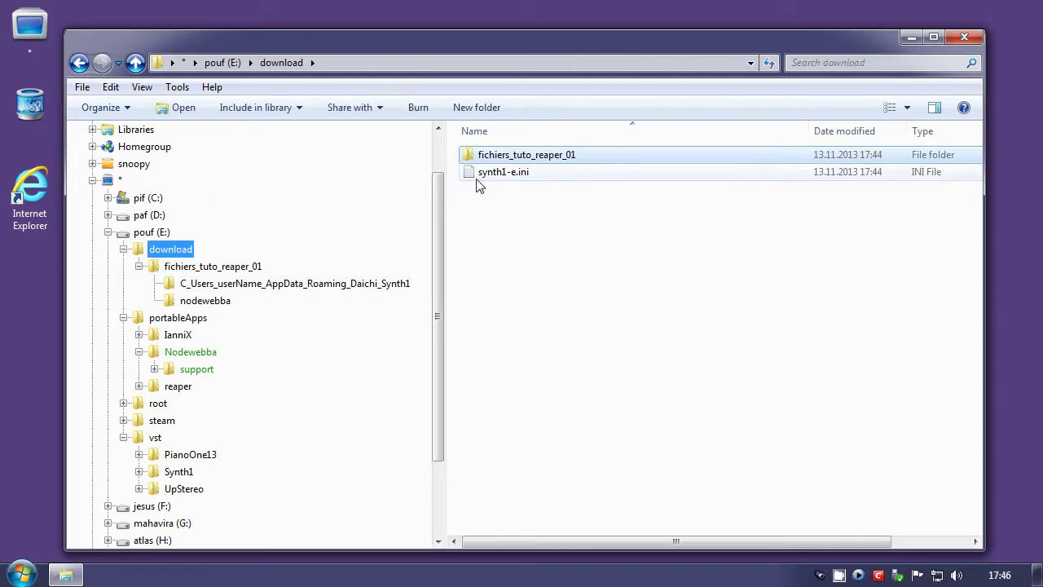
{"action": "right_click", "coordinate": [513, 160]}
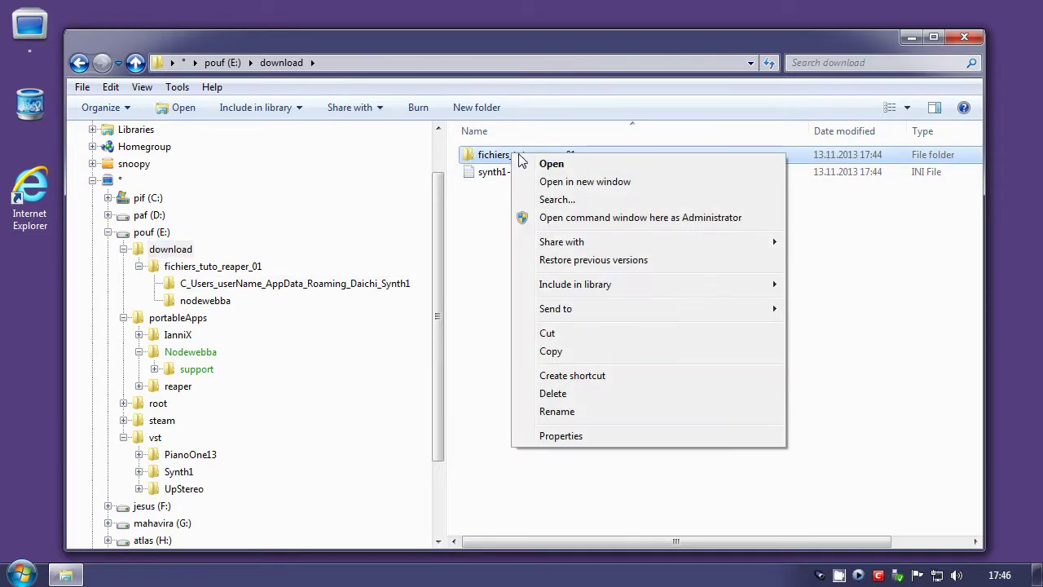
{"action": "left_click", "coordinate": [551, 396]}
{"action": "left_click", "coordinate": [593, 351]}
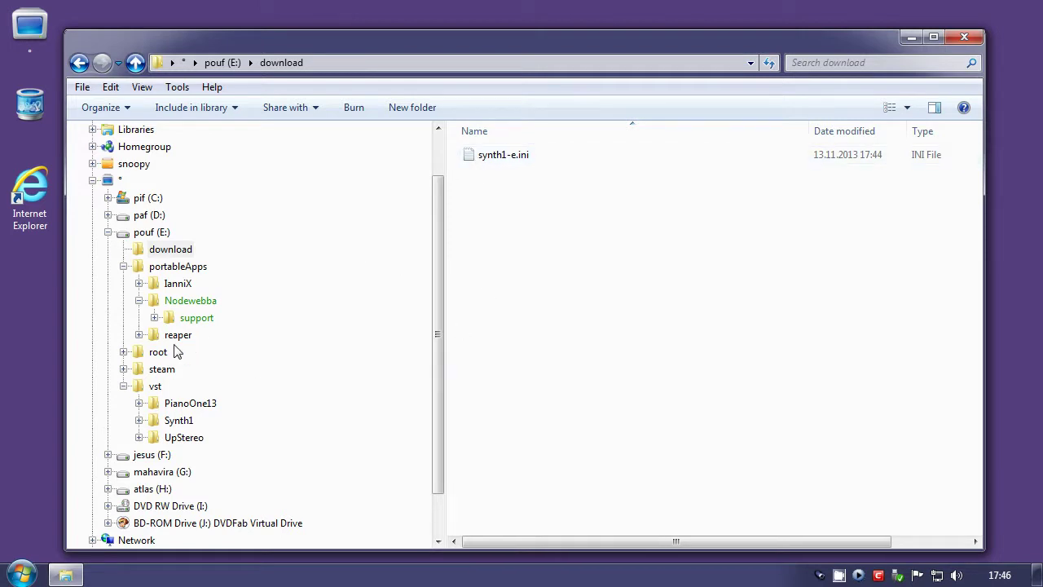
Create a desktop shortcut to reaper.exe in E:\portableApps\reaper and name it reaper
{"action": "left_click", "coordinate": [140, 300]}
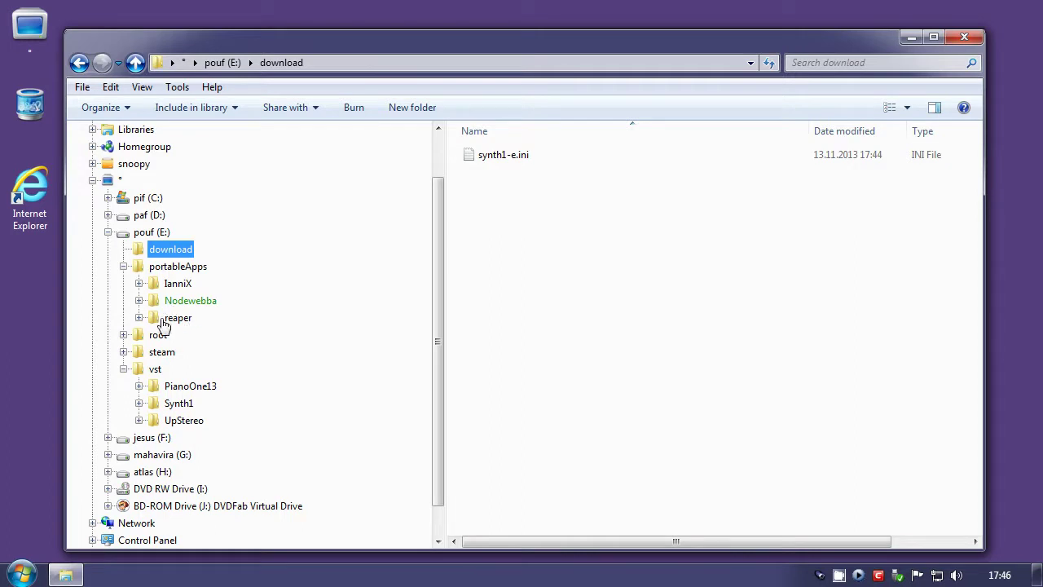
{"action": "left_click", "coordinate": [174, 325]}
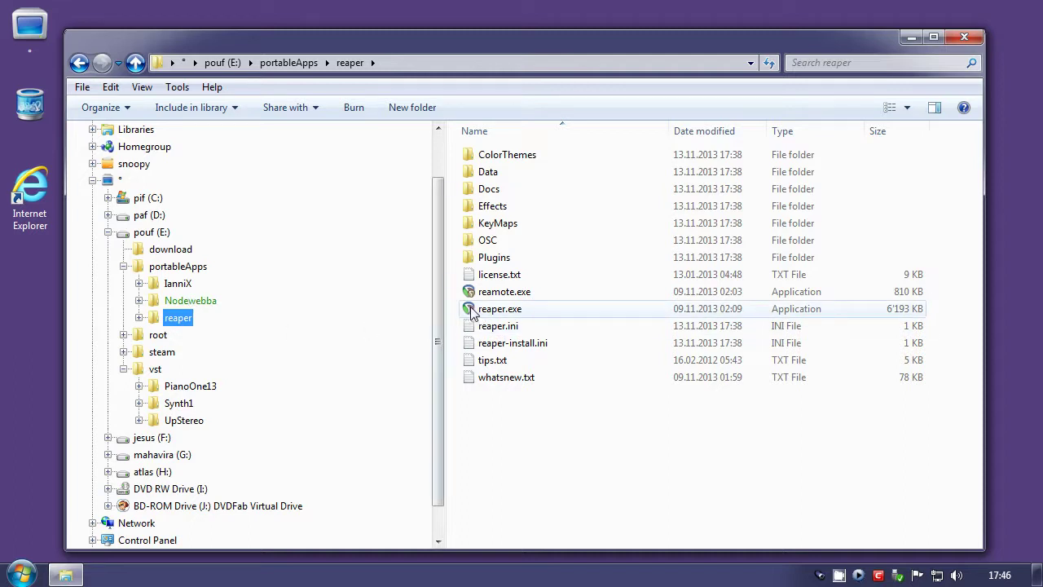
{"action": "left_click_drag", "start_coordinate": [473, 314], "coordinate": [18, 275]}
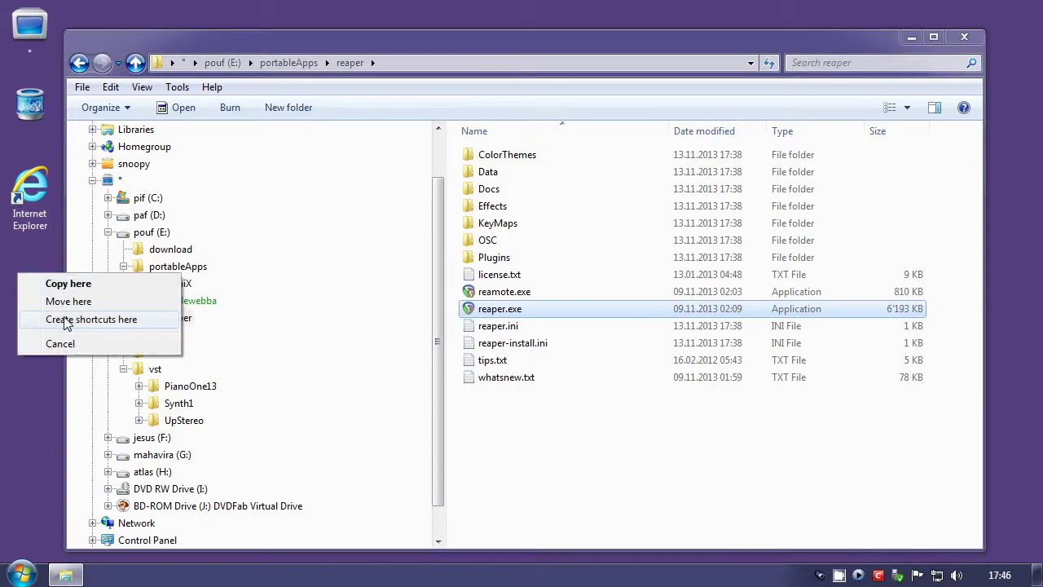
{"action": "left_click", "coordinate": [69, 319]}
{"action": "left_click", "coordinate": [37, 303]}
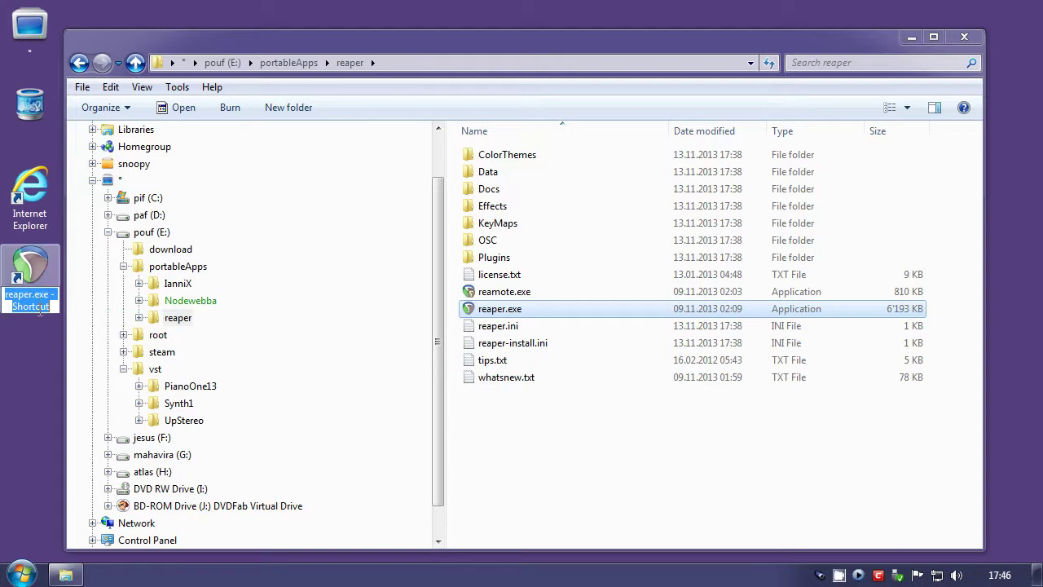
{"action": "type", "text": "reaper"}
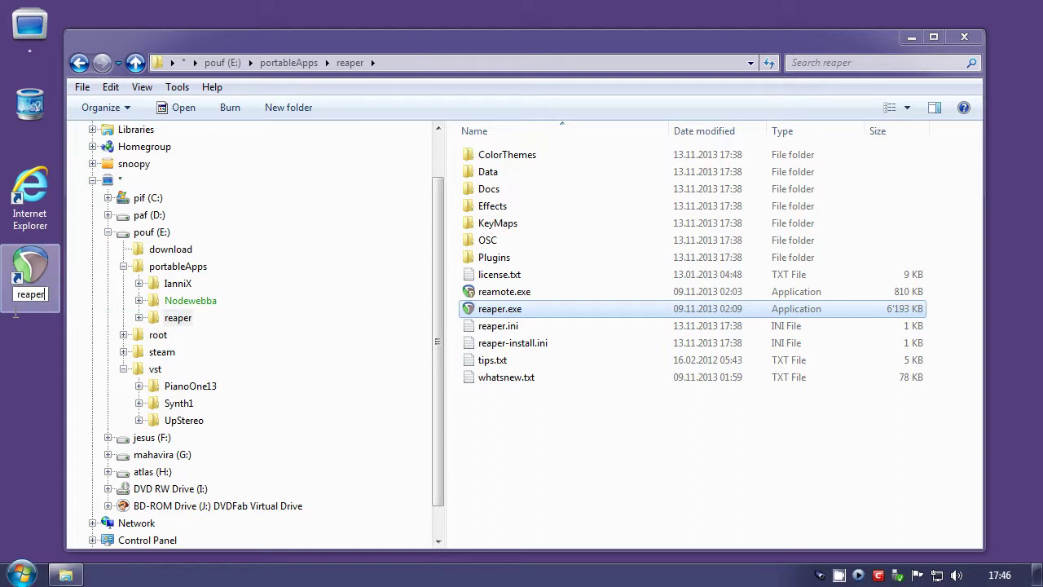
{"action": "key", "text": "Return"}
{"action": "left_click", "coordinate": [590, 447]}
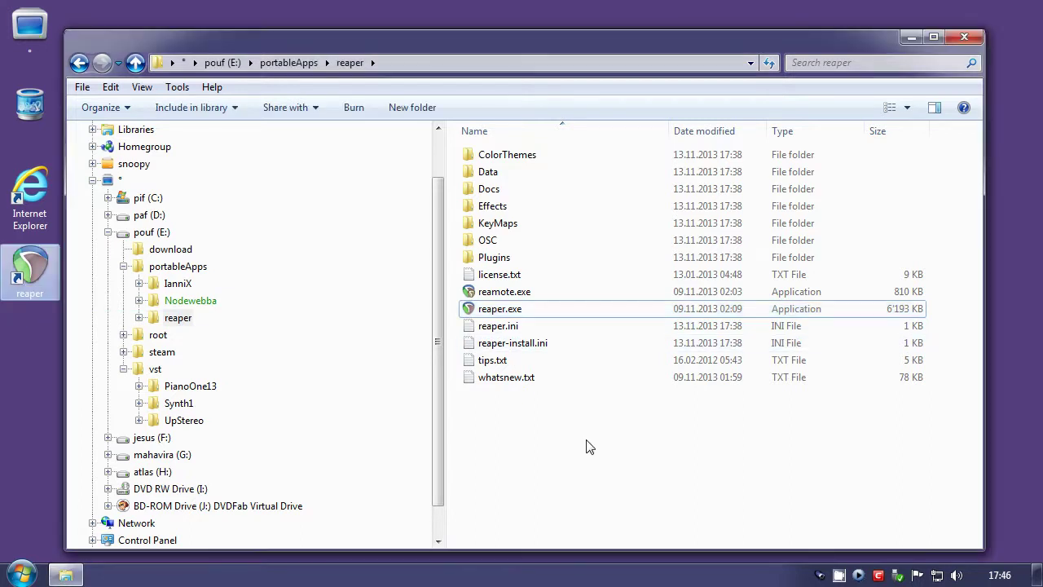
Create a desktop shortcut to Nodewebba.exe in E:\portableApps\Nodewebba and name it nodeWebba
{"action": "left_click", "coordinate": [176, 303]}
{"action": "left_click_drag", "start_coordinate": [489, 277], "coordinate": [24, 352]}
{"action": "left_click", "coordinate": [82, 394]}
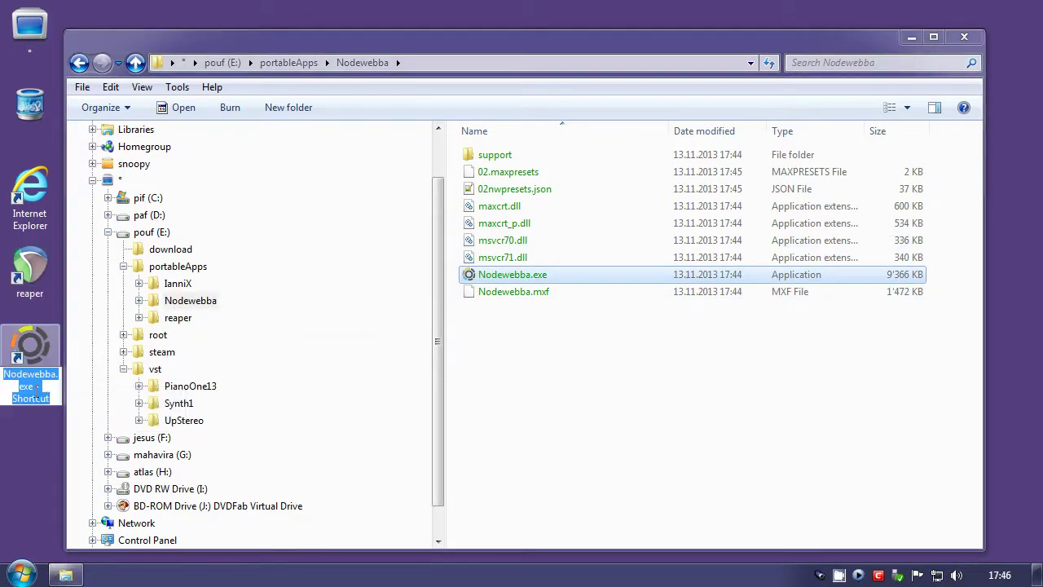
{"action": "type", "text": "nodeWe"}
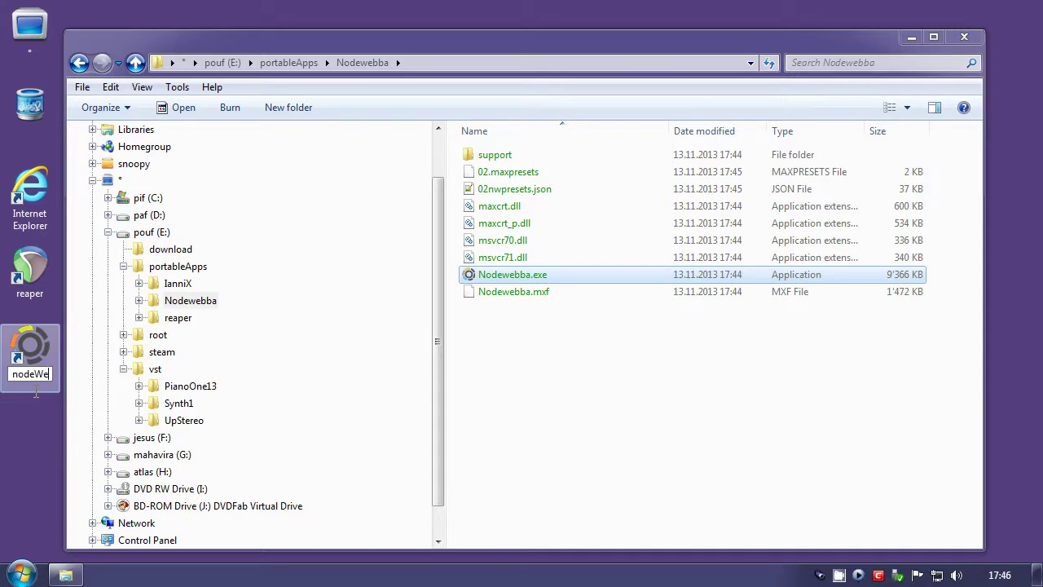
{"action": "type", "text": "bba"}
{"action": "key", "text": "Return"}
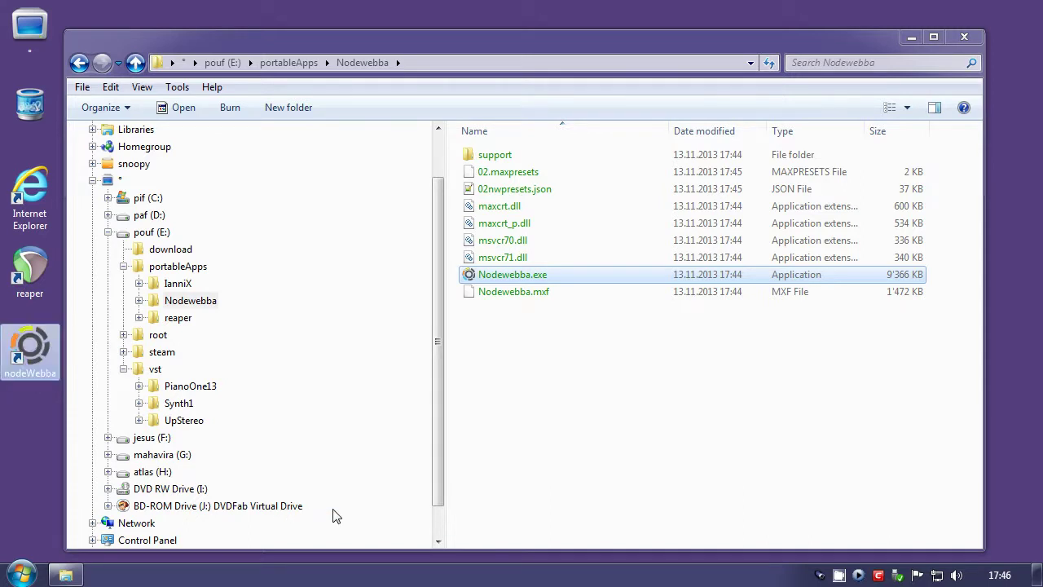
Create a desktop shortcut to IanniX.exe in E:\portableApps\IanniX and name it iannix
{"action": "left_click", "coordinate": [182, 291]}
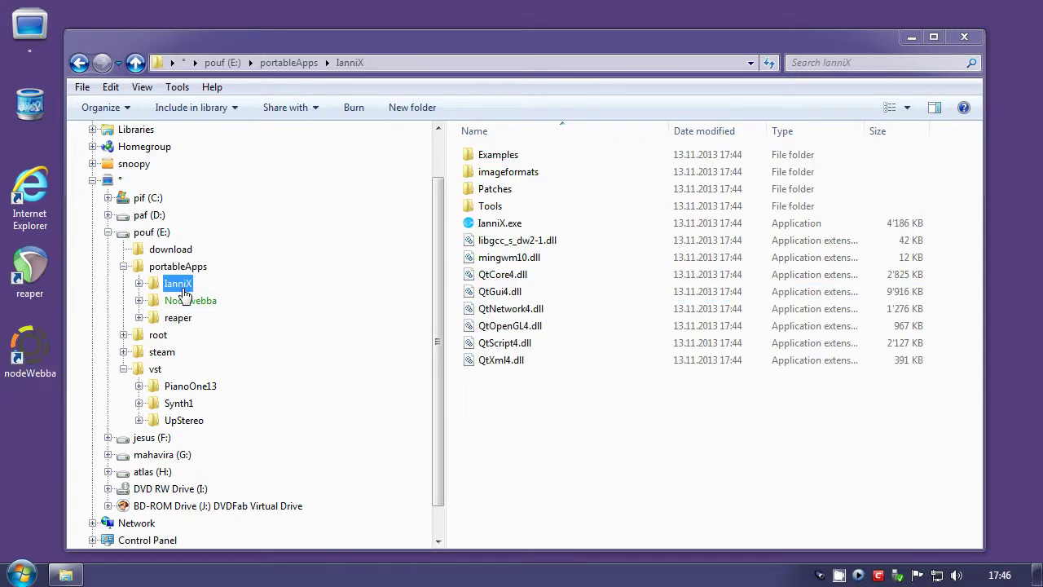
{"action": "left_click_drag", "start_coordinate": [501, 223], "coordinate": [36, 405]}
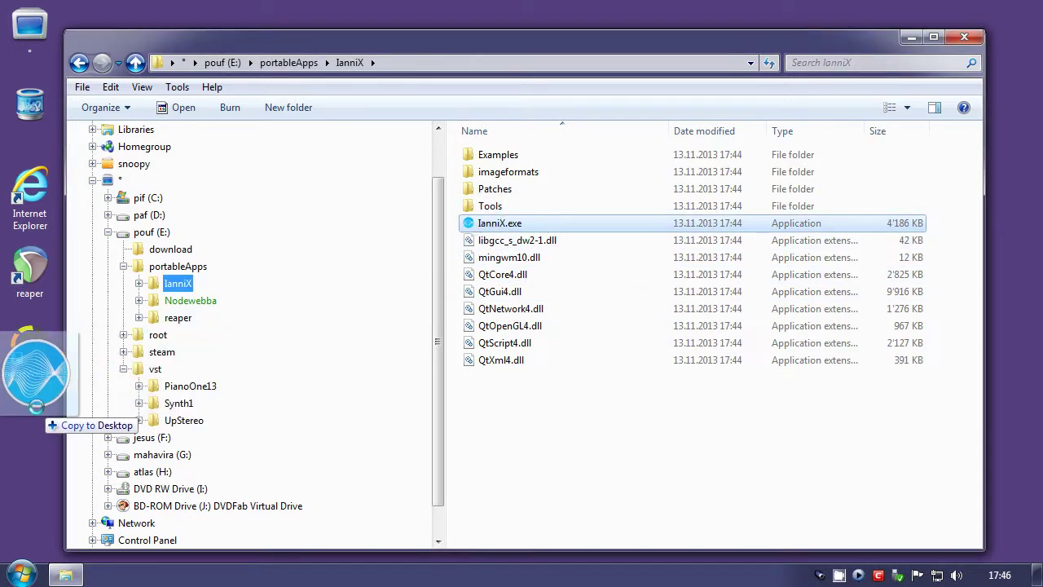
{"action": "left_click", "coordinate": [90, 457]}
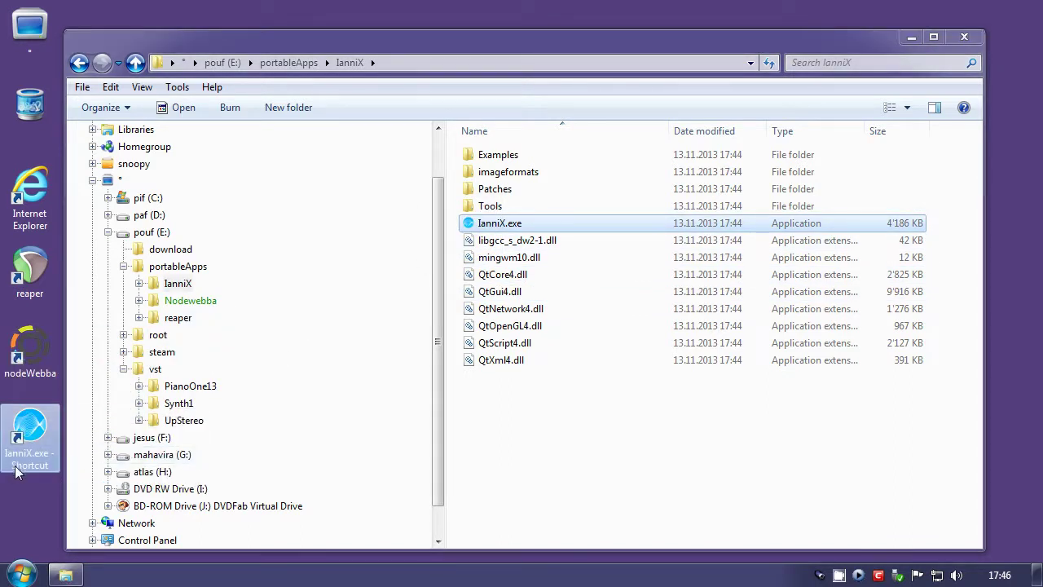
{"action": "left_click", "coordinate": [16, 471]}
{"action": "type", "text": "iannix"}
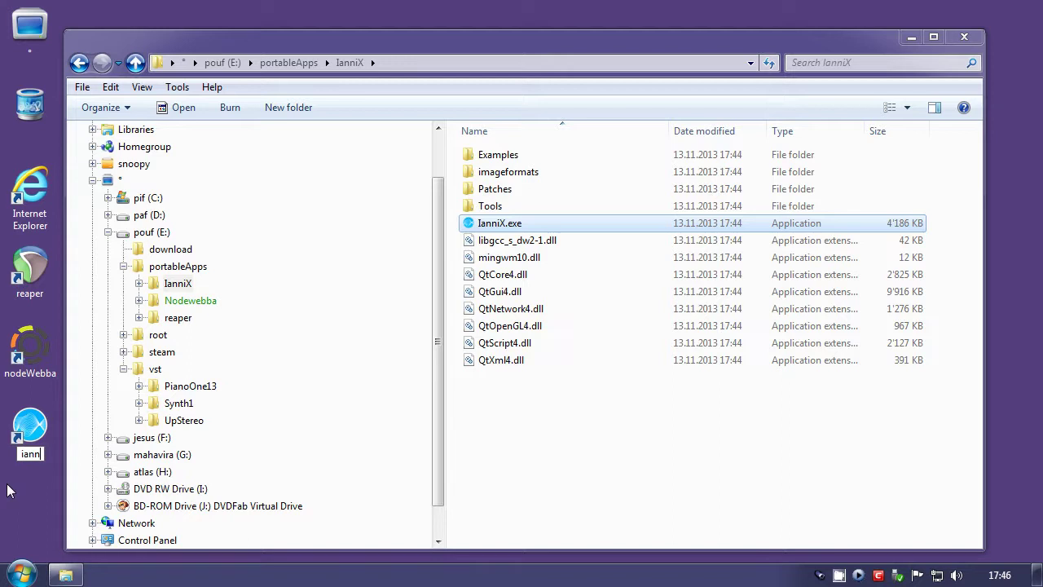
{"action": "left_click", "coordinate": [657, 391]}
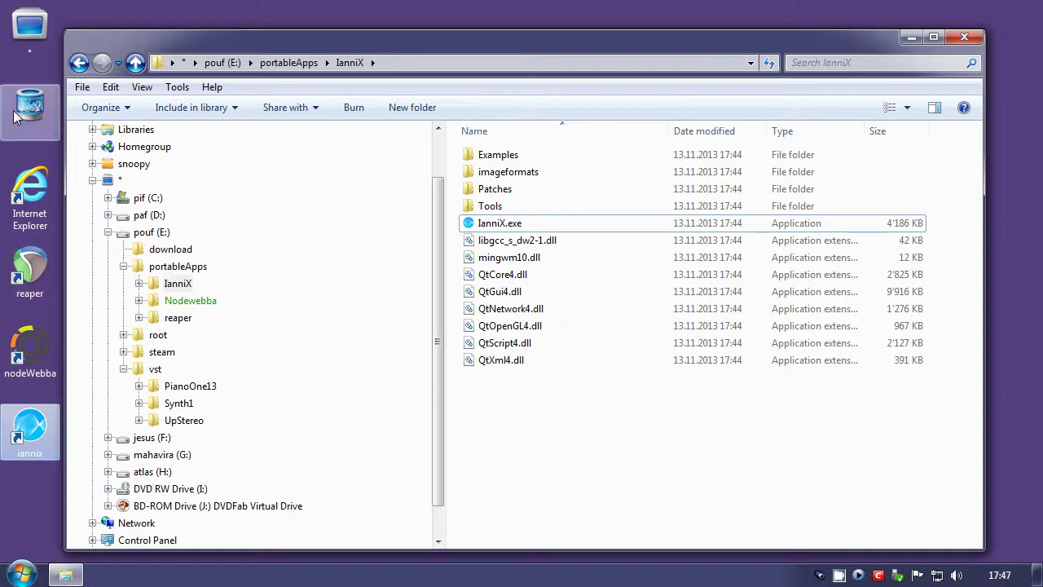
Launch REAPER from its desktop shortcut and set the audio system to ASIO with inputs disabled
{"action": "double_click", "coordinate": [36, 269]}
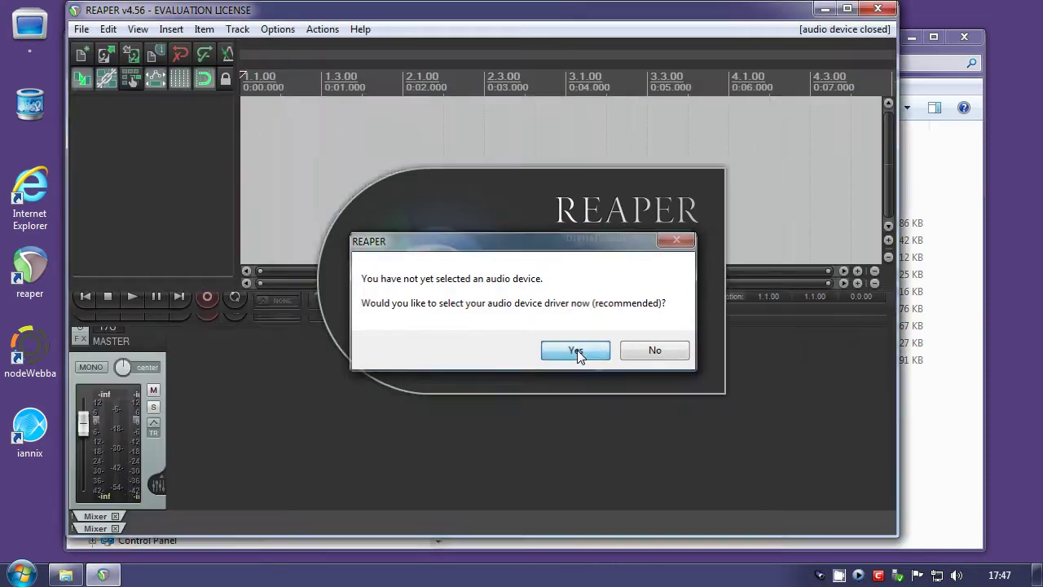
{"action": "left_click", "coordinate": [577, 352]}
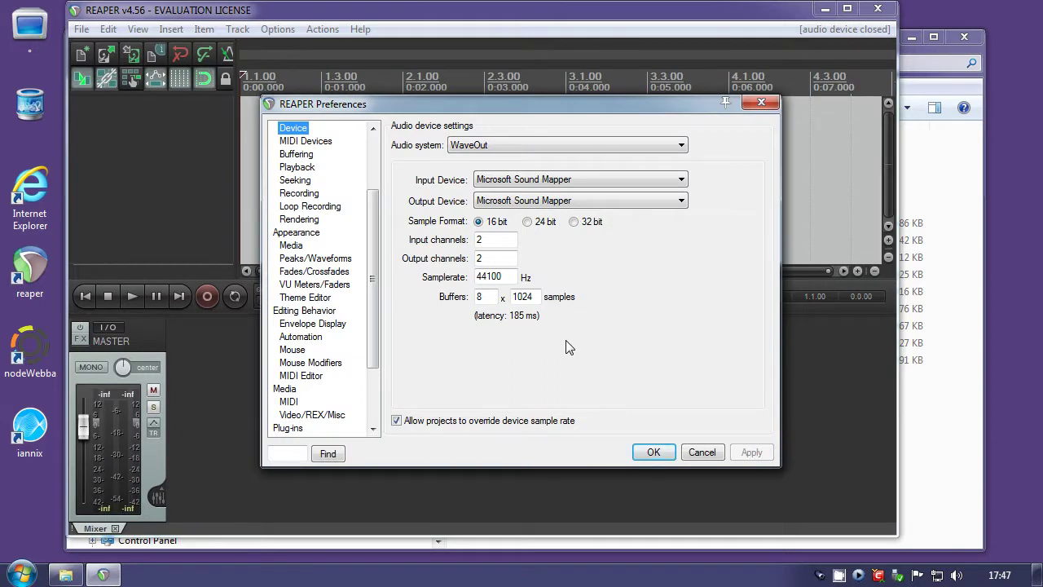
{"action": "left_click", "coordinate": [503, 145]}
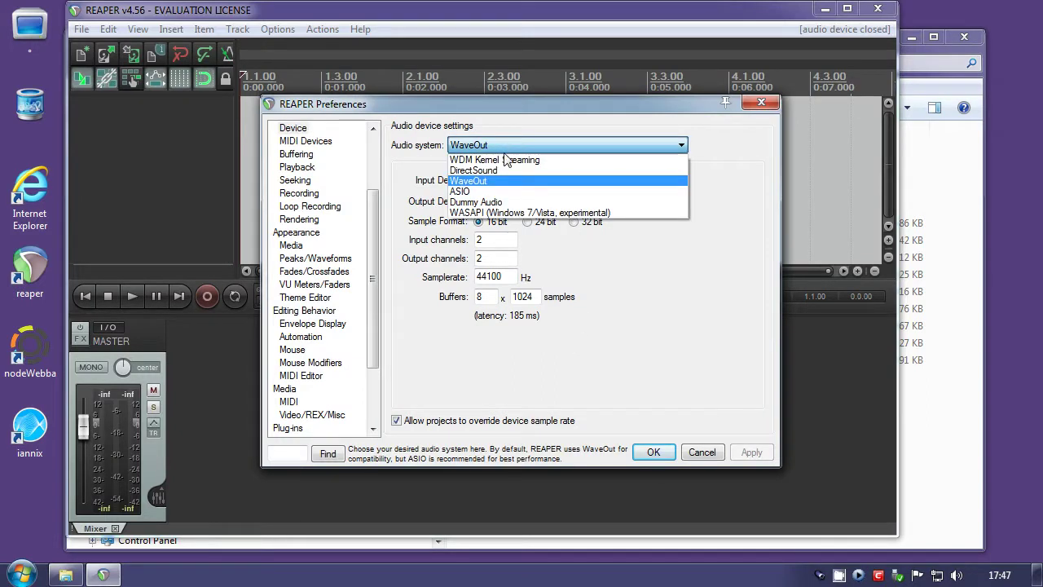
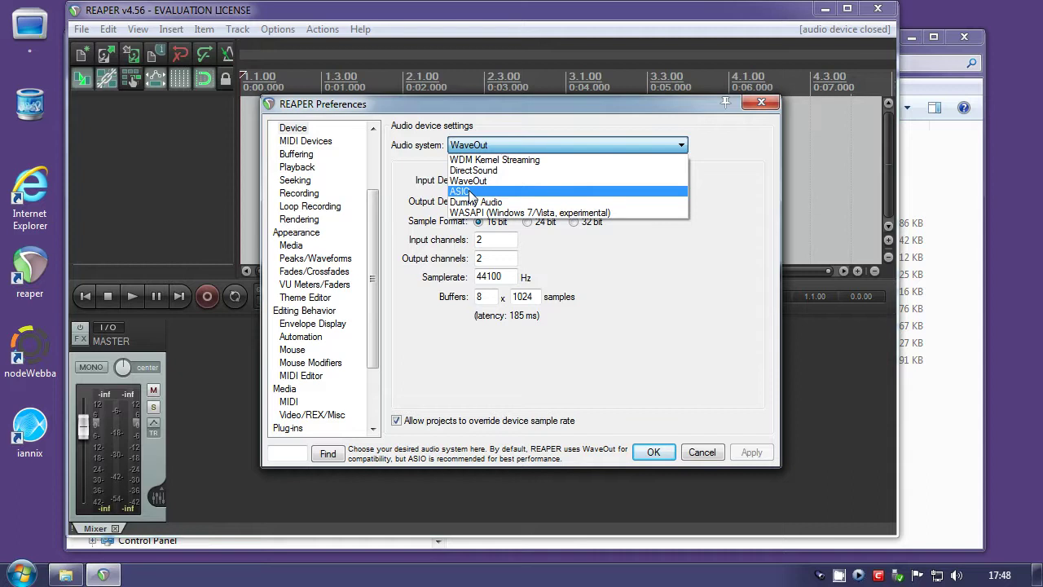
{"action": "left_click", "coordinate": [470, 194]}
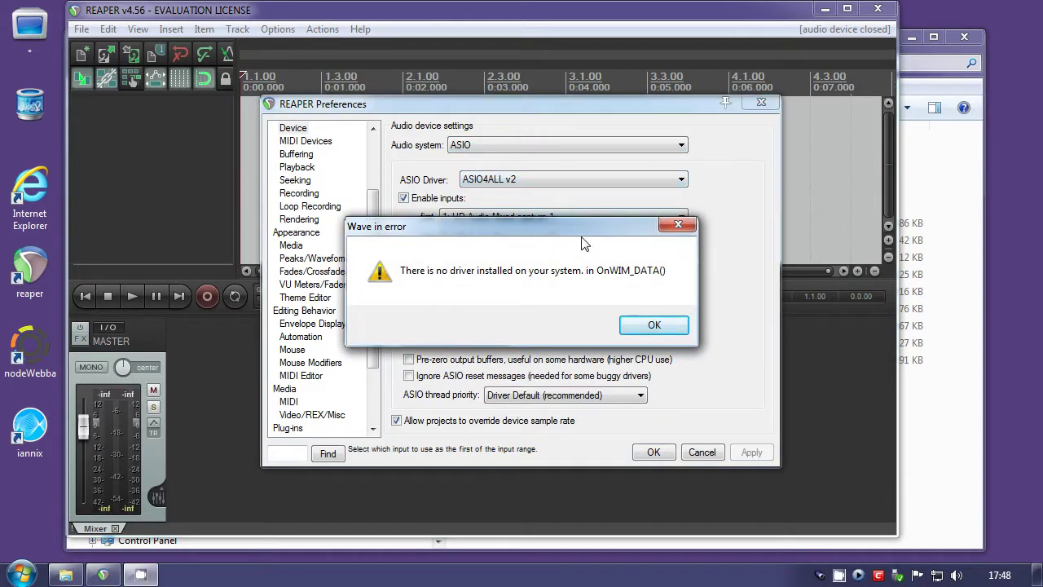
{"action": "left_click", "coordinate": [647, 325]}
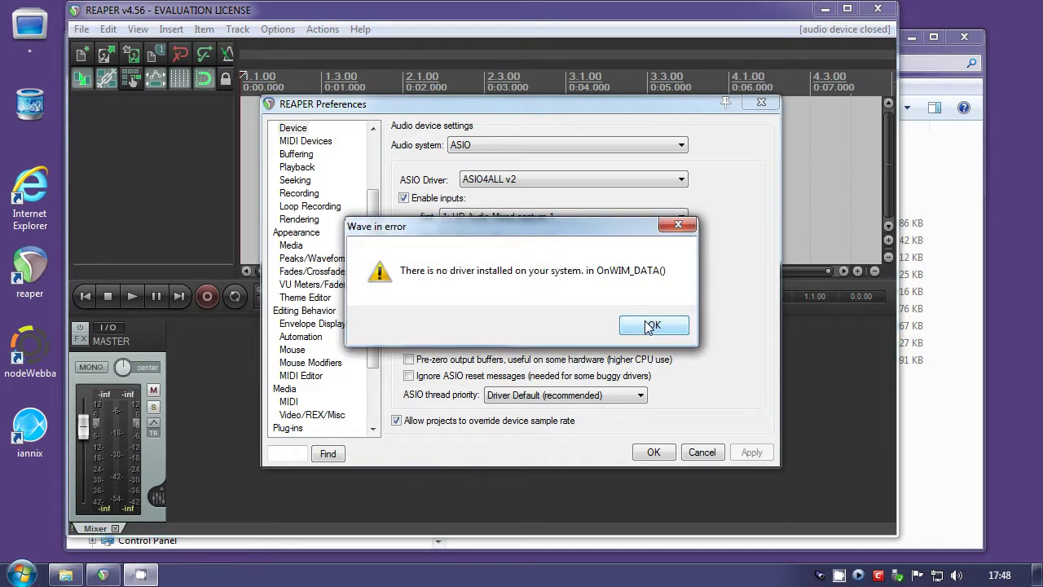
{"action": "left_click", "coordinate": [648, 326]}
{"action": "left_click", "coordinate": [647, 326]}
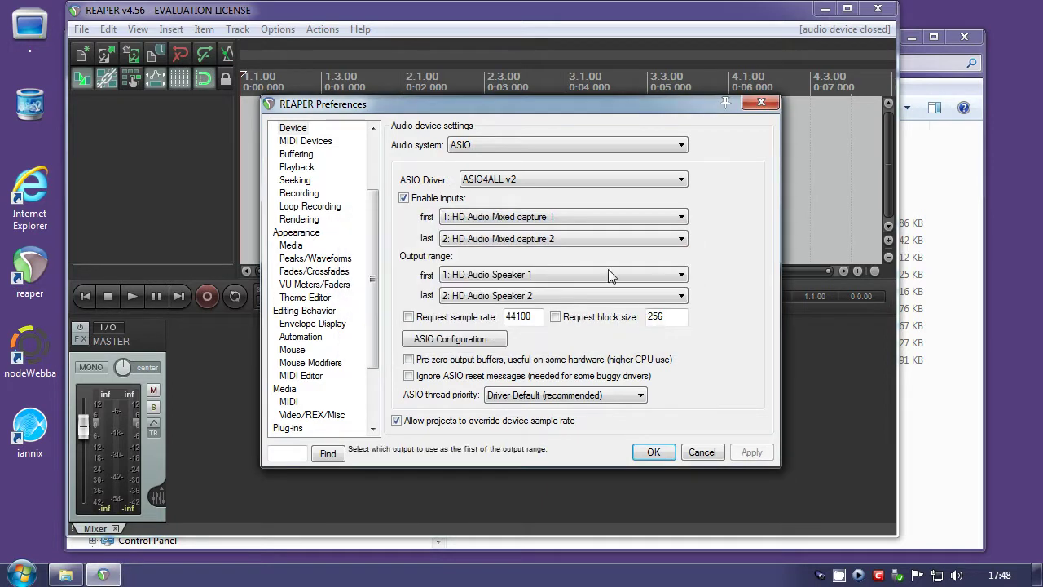
{"action": "left_click", "coordinate": [404, 199]}
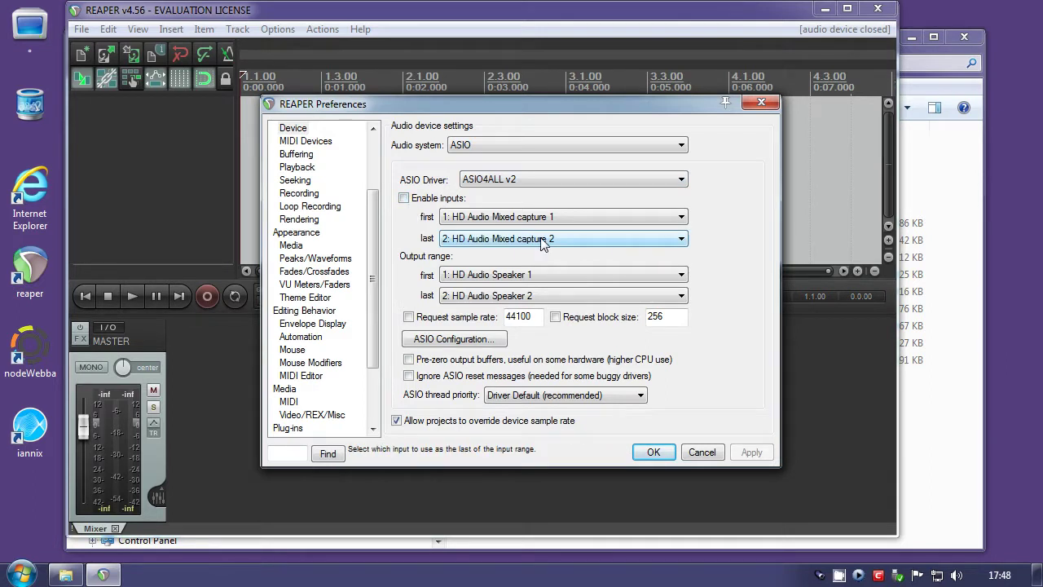
{"action": "left_click", "coordinate": [653, 453]}
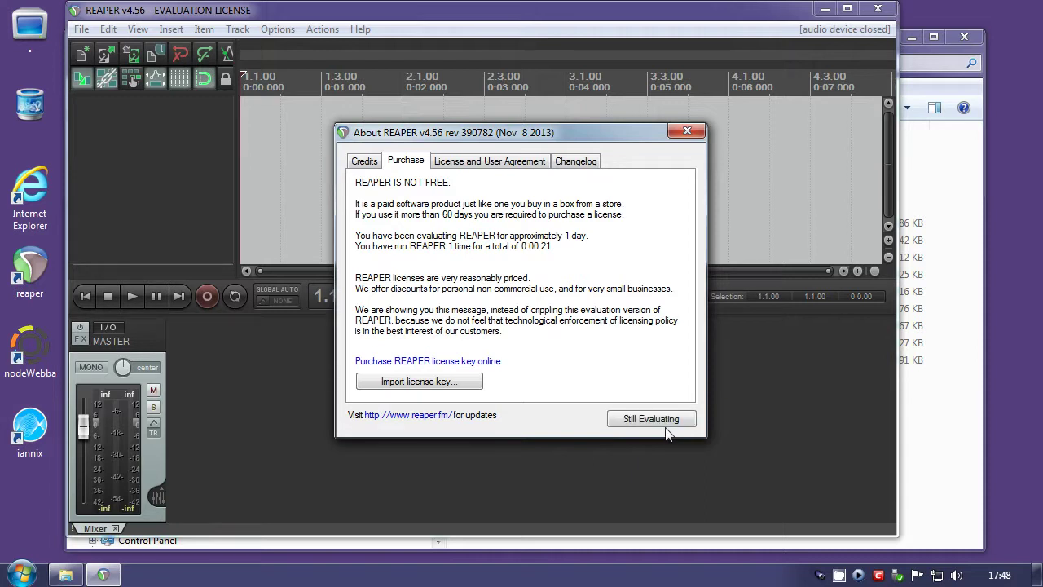
Dismiss the purchase notice by continuing the evaluation and quit REAPER
{"action": "left_click", "coordinate": [666, 423]}
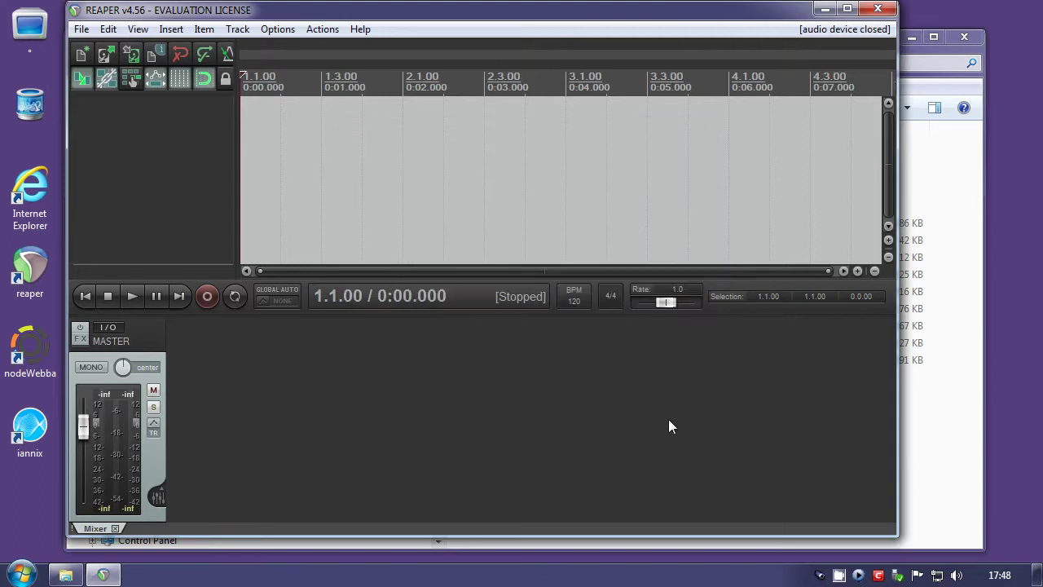
{"action": "left_click", "coordinate": [80, 30]}
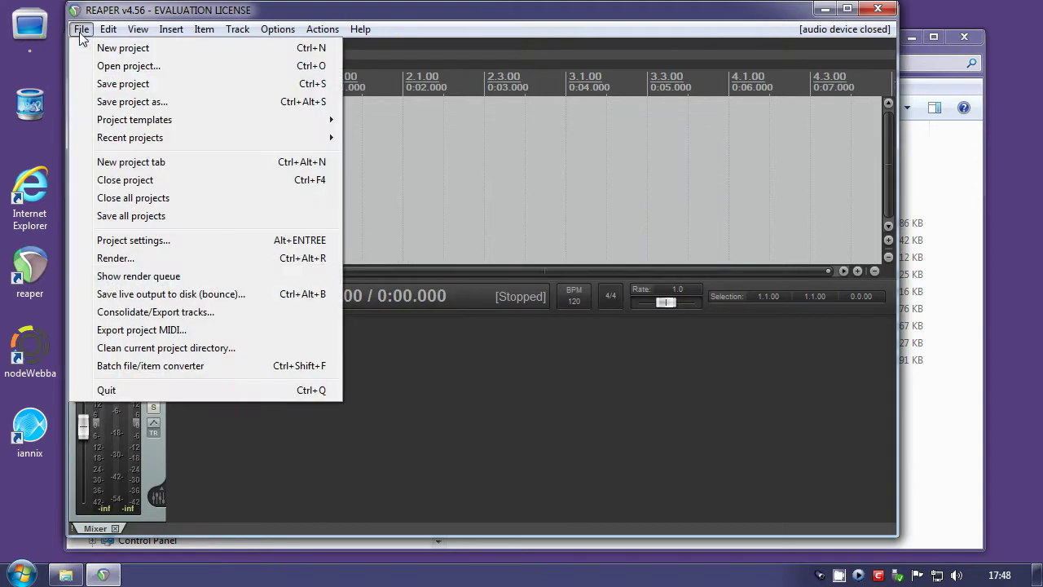
{"action": "left_click", "coordinate": [108, 393]}
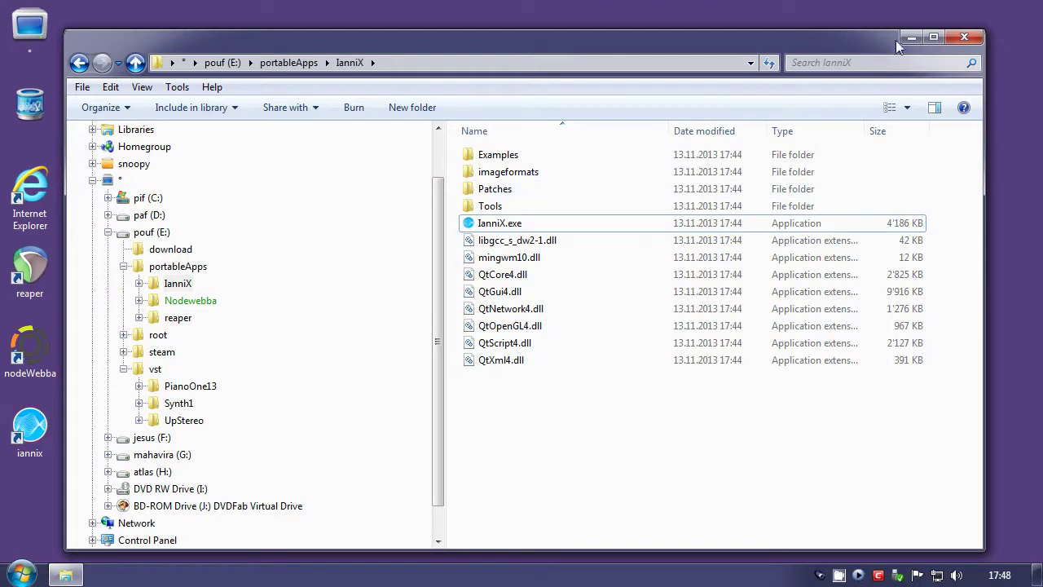
Close the IanniX folder window and launch REAPER from its desktop shortcut
{"action": "left_click", "coordinate": [965, 36]}
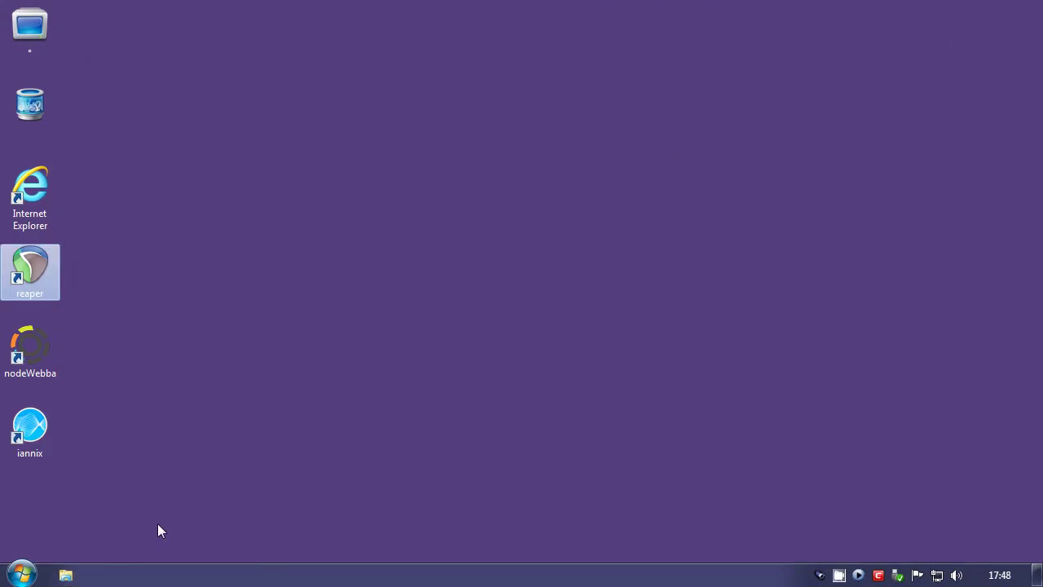
{"action": "left_click", "coordinate": [21, 575]}
{"action": "mouse_move", "coordinate": [160, 523]}
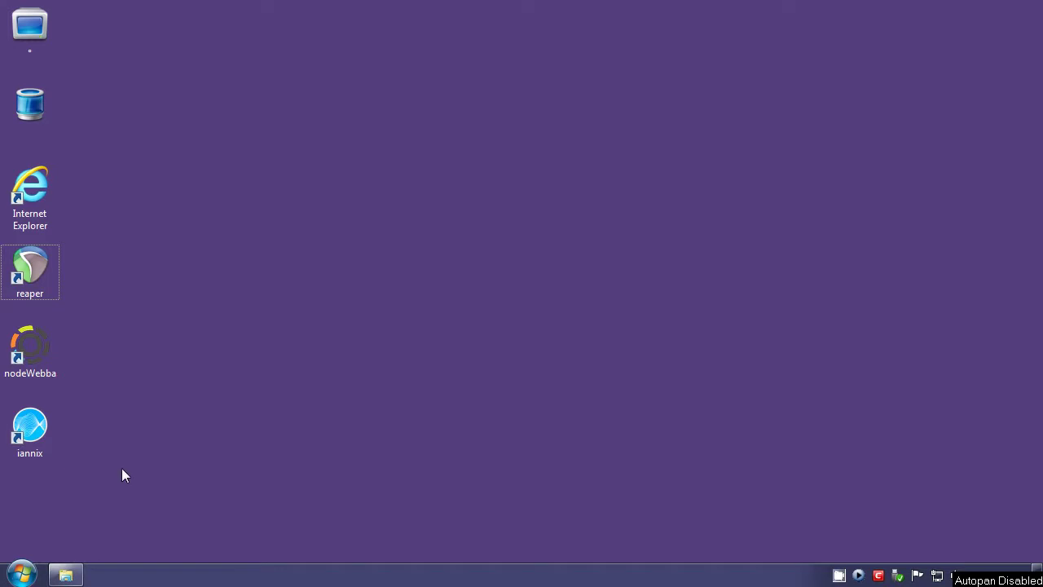
{"action": "double_click", "coordinate": [30, 271]}
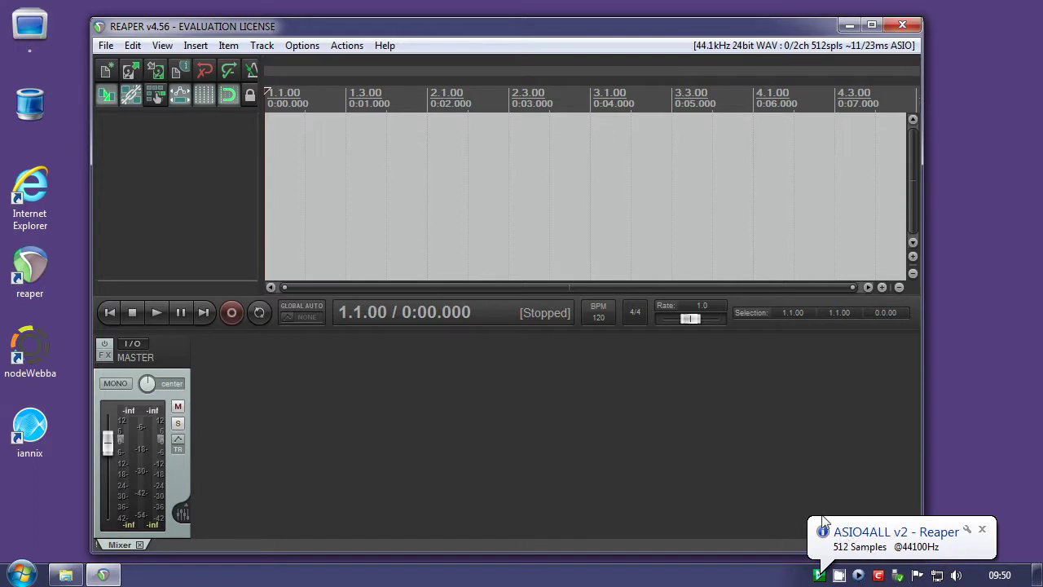
Open REAPER's audio device preferences and review the WDM device list in the ASIO4ALL configuration, then close the configuration window
{"action": "left_click", "coordinate": [307, 45]}
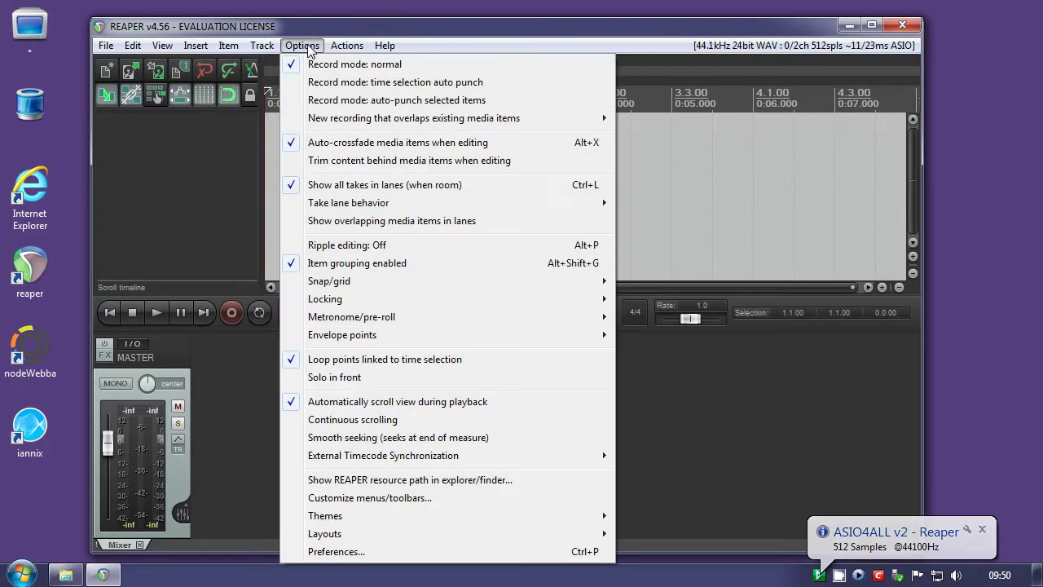
{"action": "left_click", "coordinate": [324, 551]}
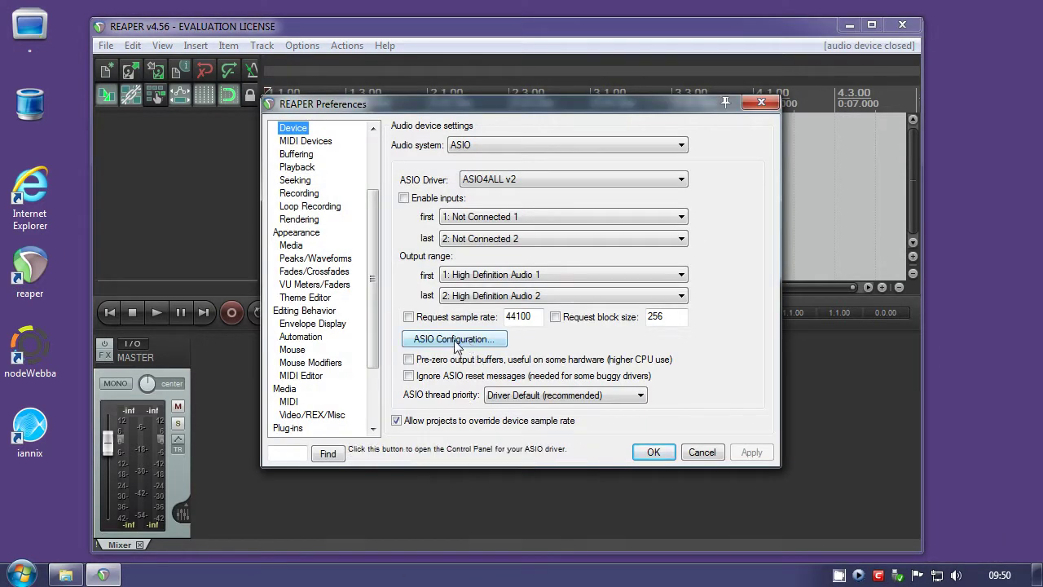
{"action": "left_click_drag", "start_coordinate": [371, 269], "coordinate": [371, 177]}
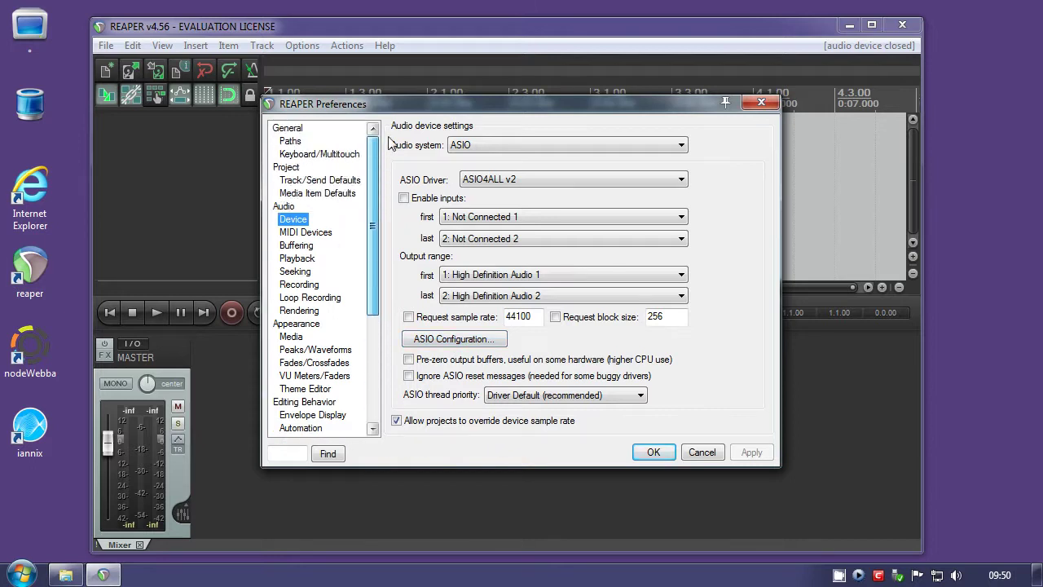
{"action": "left_click", "coordinate": [301, 221]}
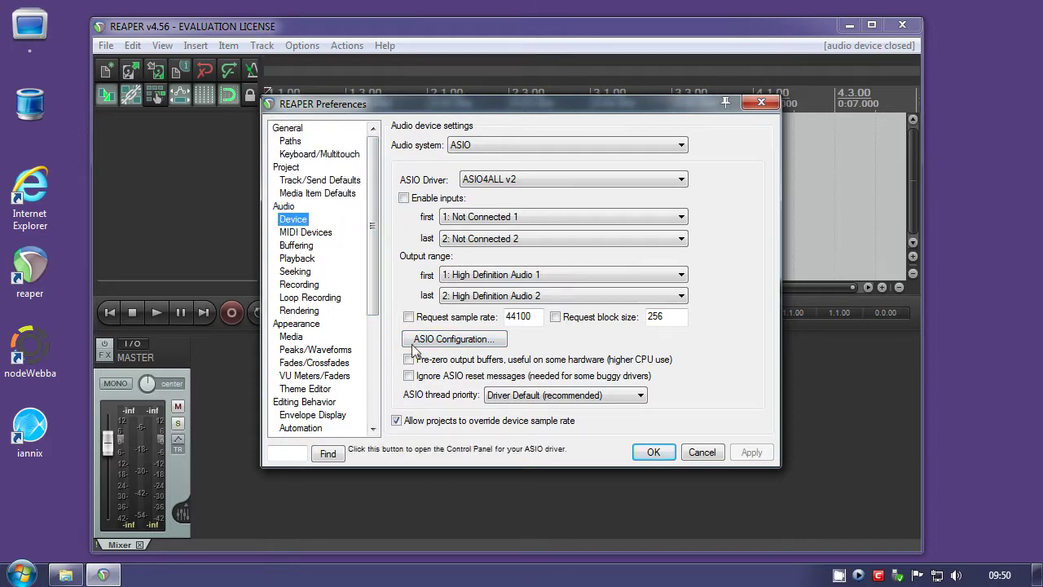
{"action": "left_click", "coordinate": [454, 340]}
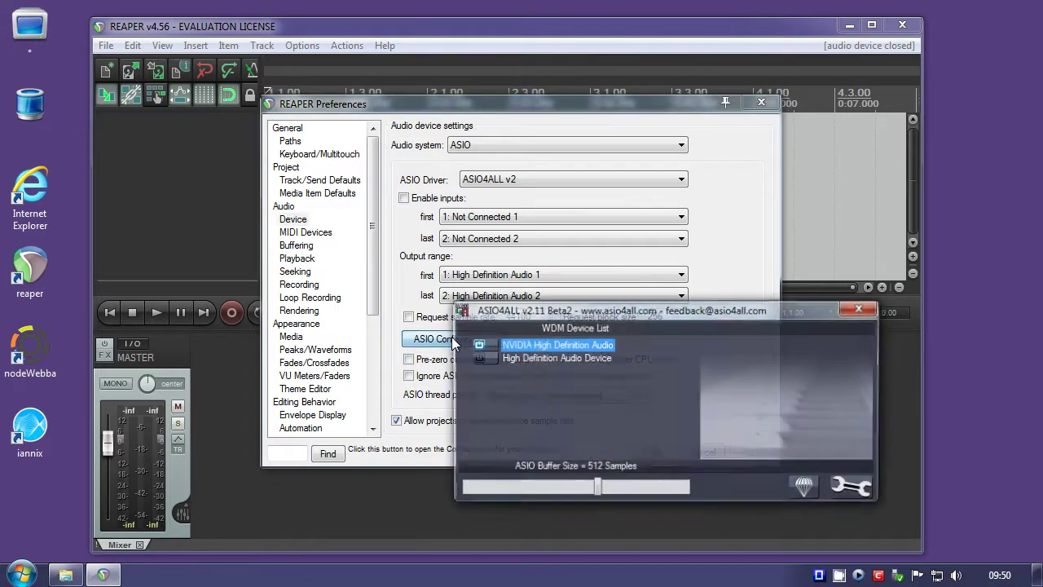
{"action": "left_click_drag", "start_coordinate": [547, 313], "coordinate": [507, 200]}
{"action": "mouse_move", "coordinate": [535, 242]}
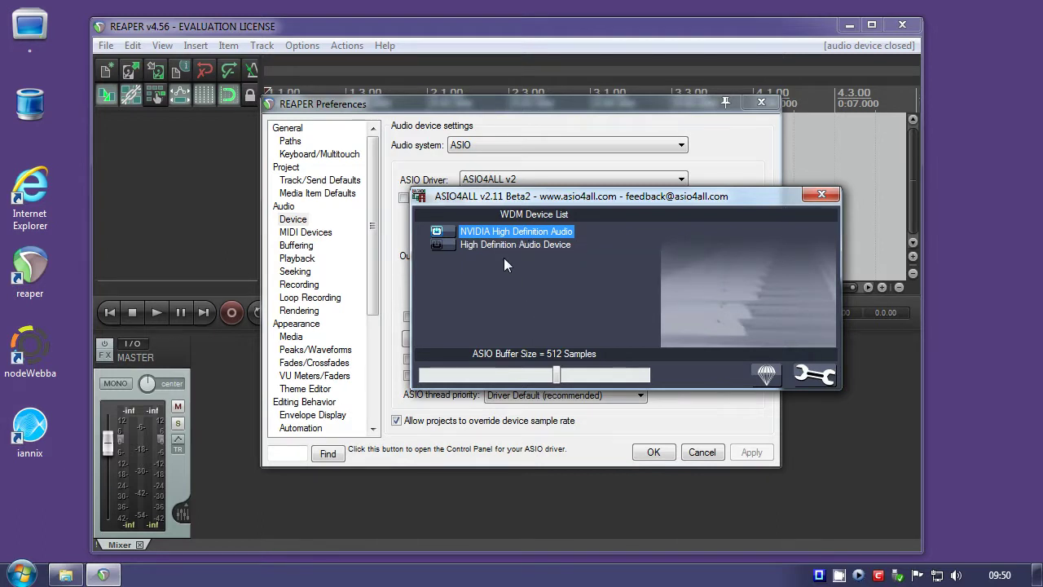
{"action": "mouse_move", "coordinate": [459, 249]}
{"action": "mouse_move", "coordinate": [491, 236]}
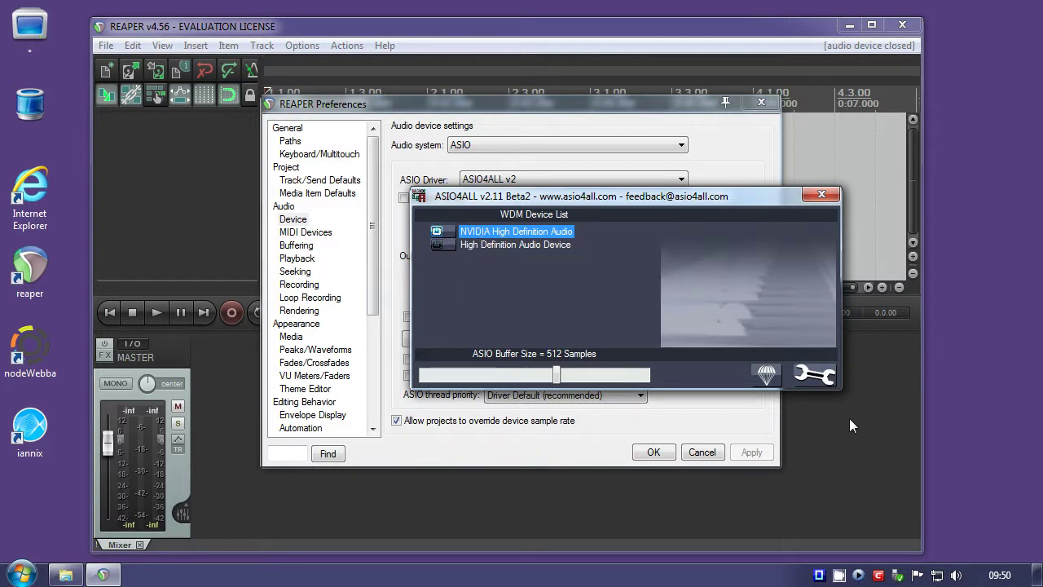
{"action": "left_click", "coordinate": [821, 196]}
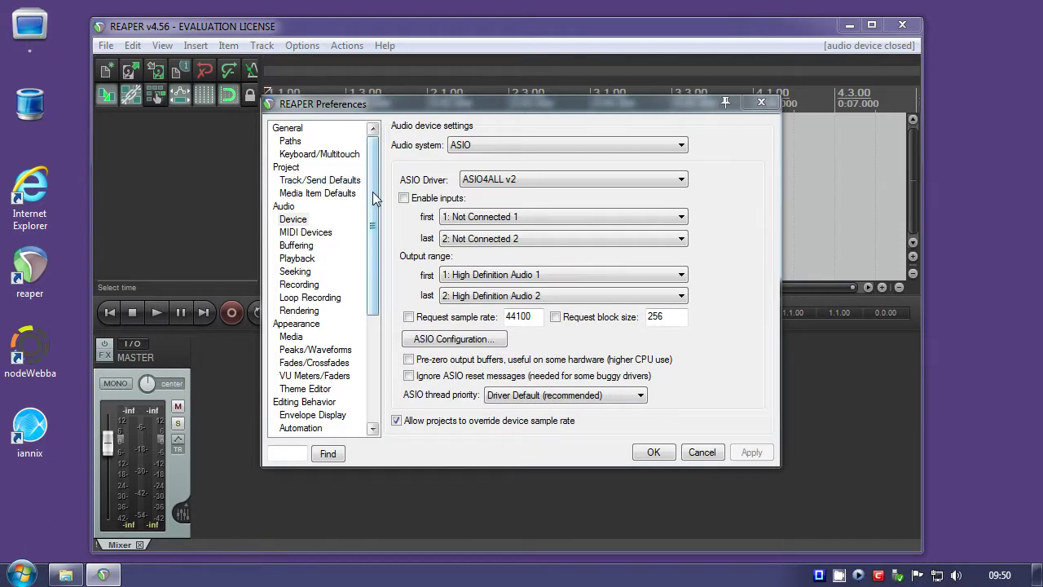
Add the E:\vst folder as a VST plug-in path in REAPER's VST preferences
{"action": "left_click_drag", "start_coordinate": [374, 198], "coordinate": [369, 373]}
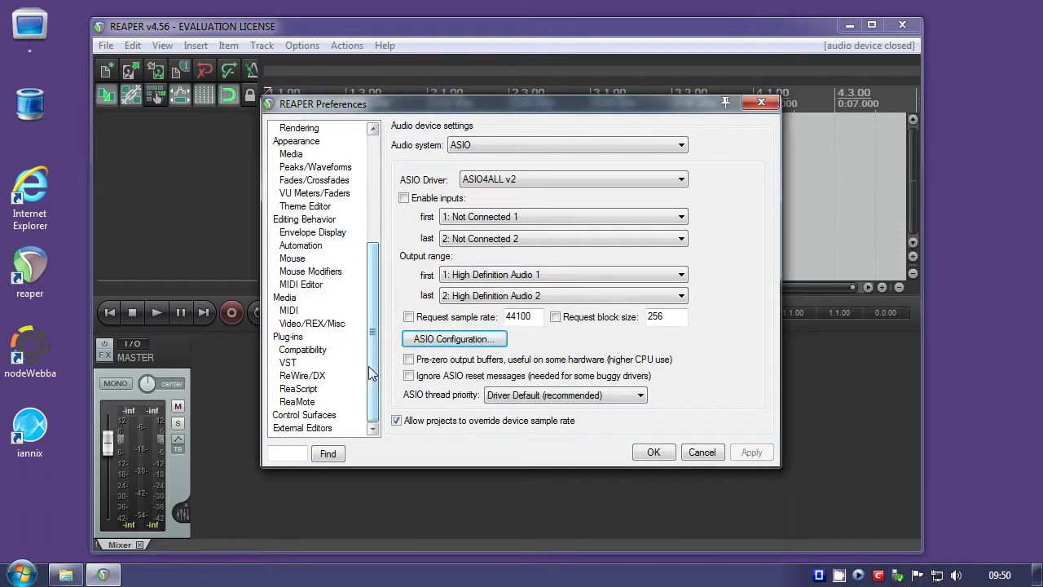
{"action": "left_click", "coordinate": [288, 364]}
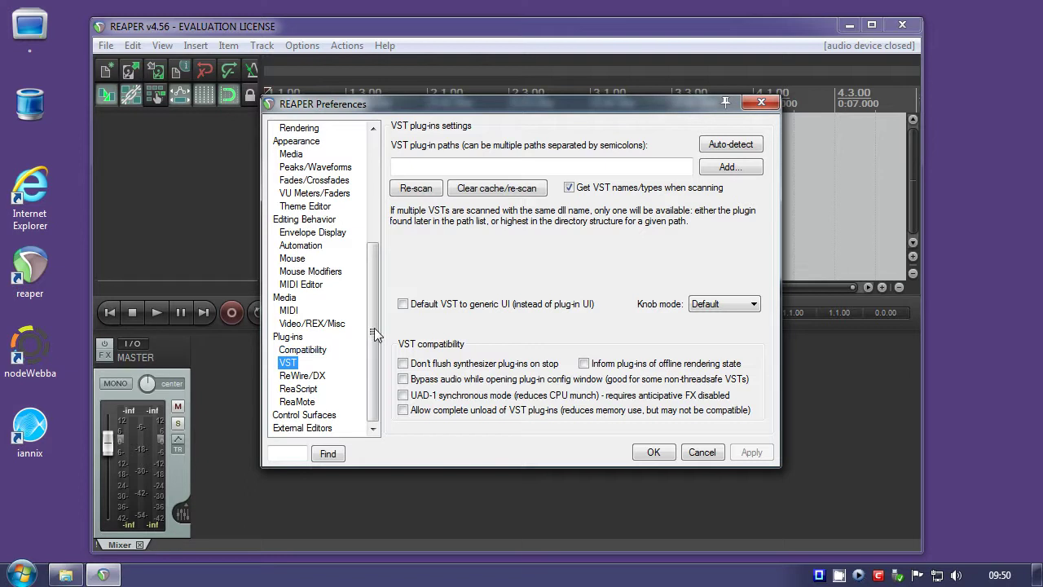
{"action": "left_click", "coordinate": [727, 168]}
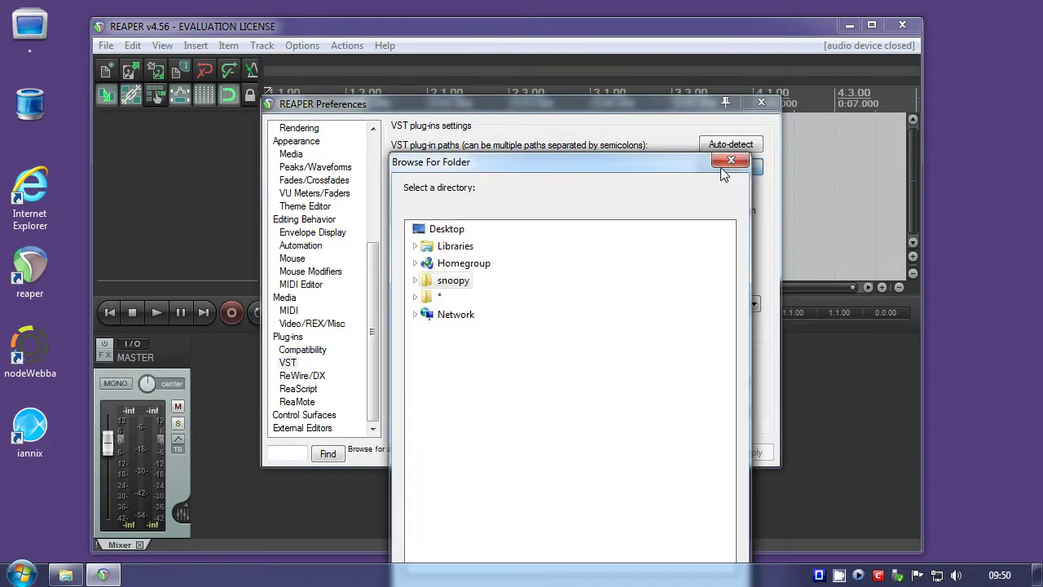
{"action": "left_click_drag", "start_coordinate": [569, 165], "coordinate": [605, 37]}
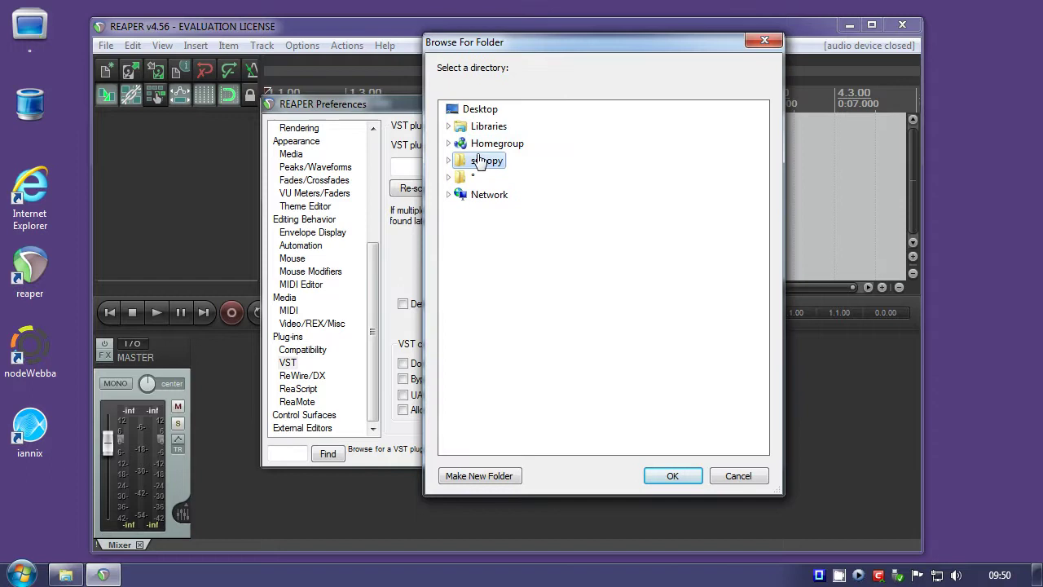
{"action": "left_click", "coordinate": [449, 177]}
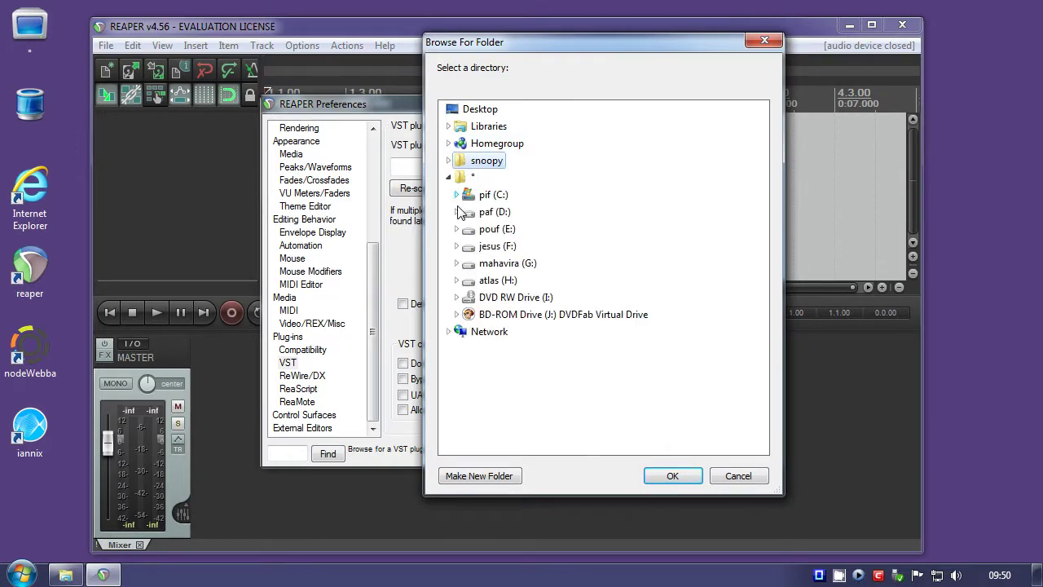
{"action": "left_click", "coordinate": [457, 230]}
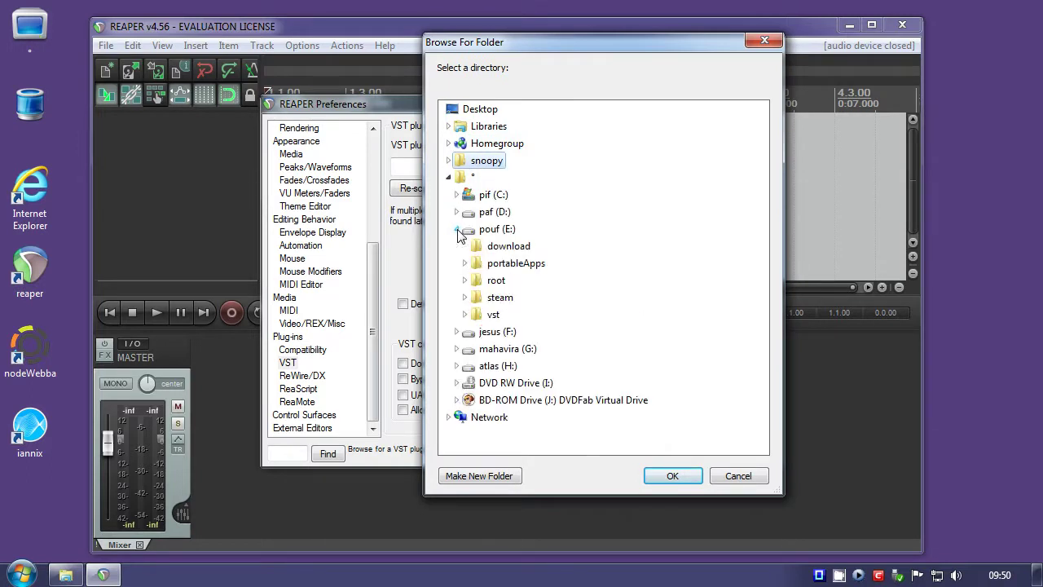
{"action": "double_click", "coordinate": [479, 316]}
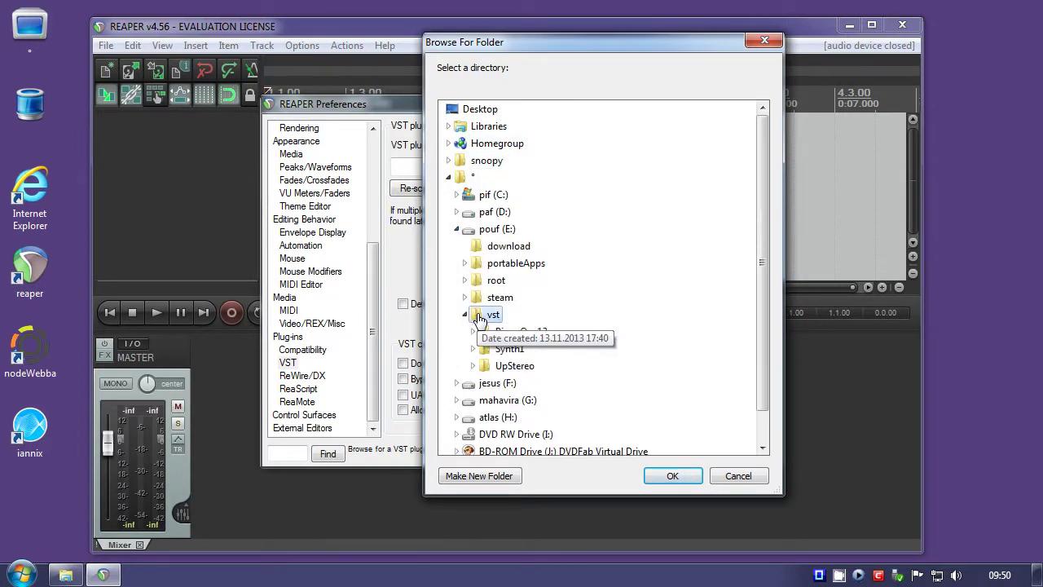
{"action": "left_click", "coordinate": [681, 479]}
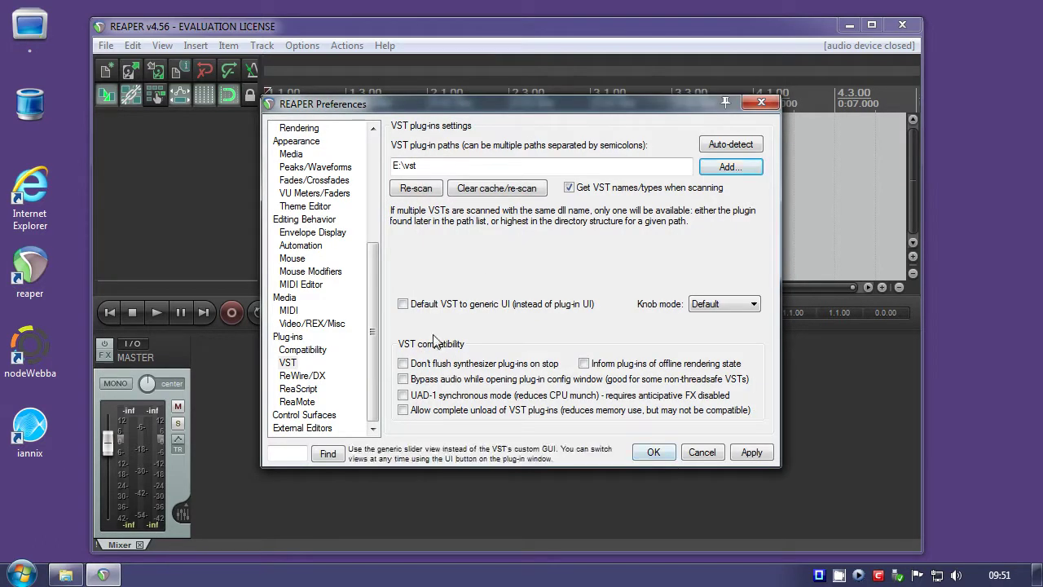
Enable the MIDI input In From MIDI Yoke: 1 for both device input and control messages
{"action": "left_click_drag", "start_coordinate": [372, 387], "coordinate": [397, 255]}
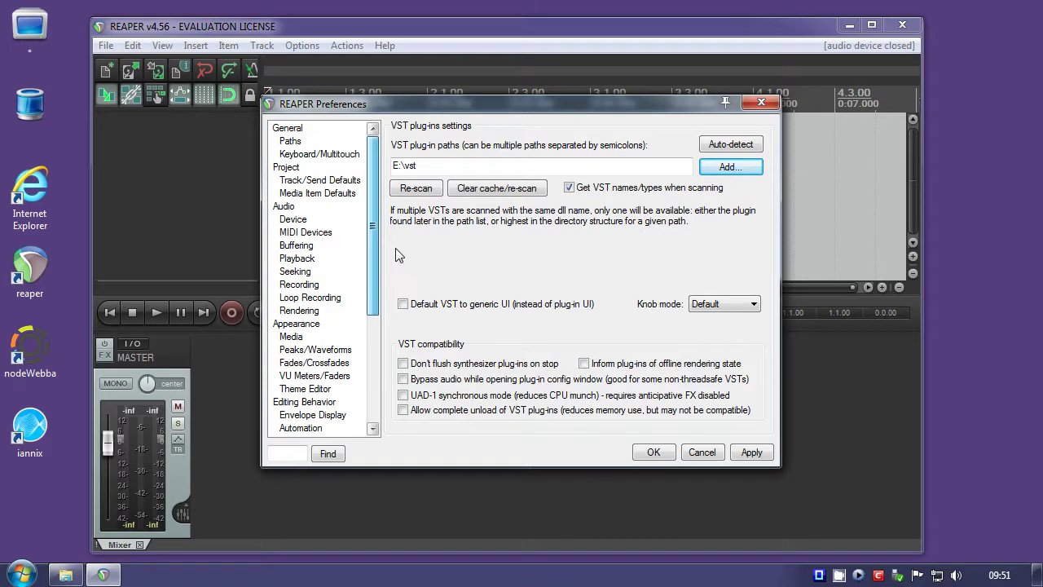
{"action": "left_click", "coordinate": [300, 234]}
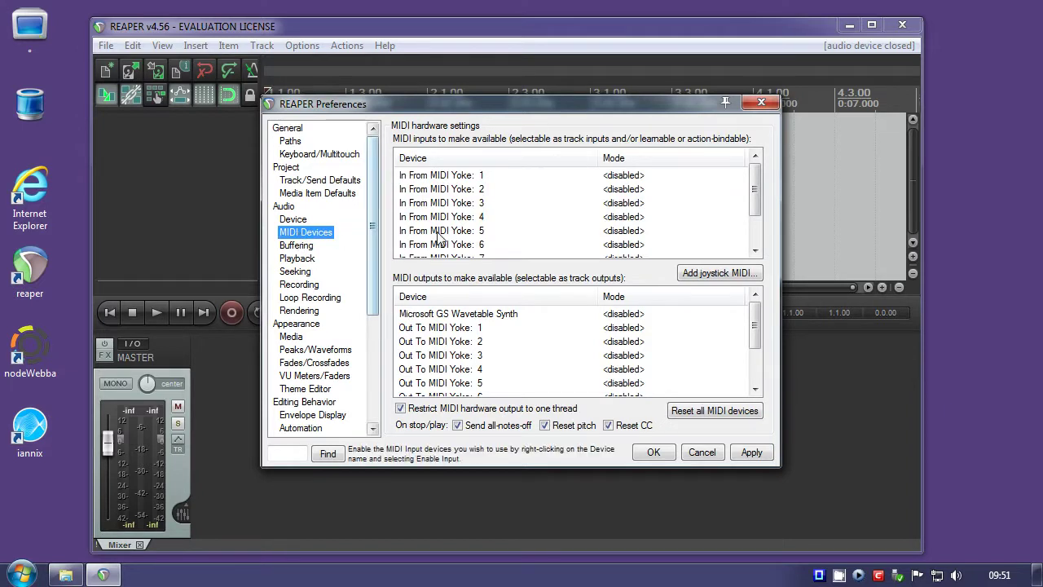
{"action": "left_click_drag", "start_coordinate": [754, 211], "coordinate": [779, 170]}
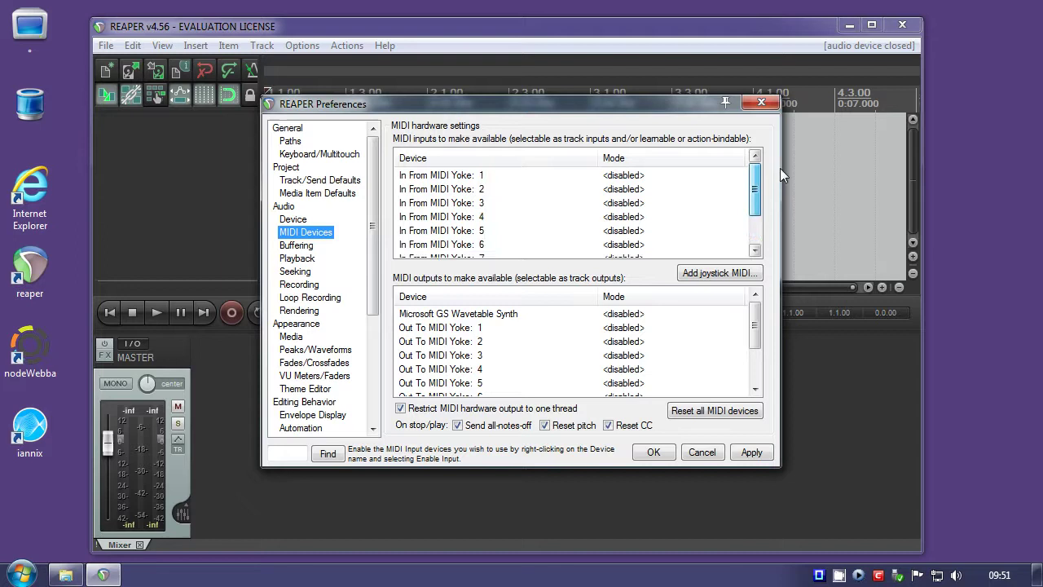
{"action": "left_click", "coordinate": [449, 177]}
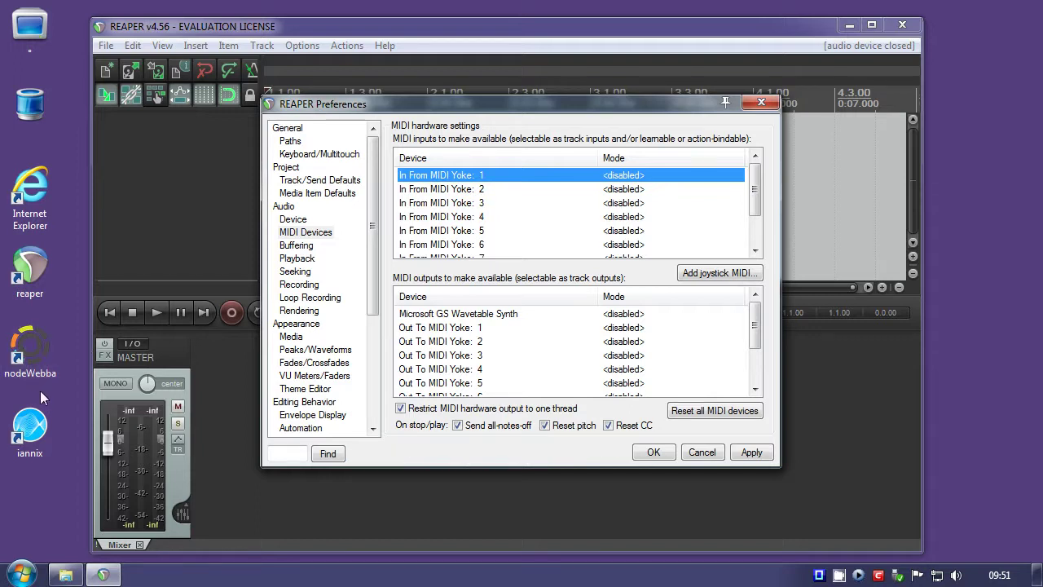
{"action": "double_click", "coordinate": [446, 176]}
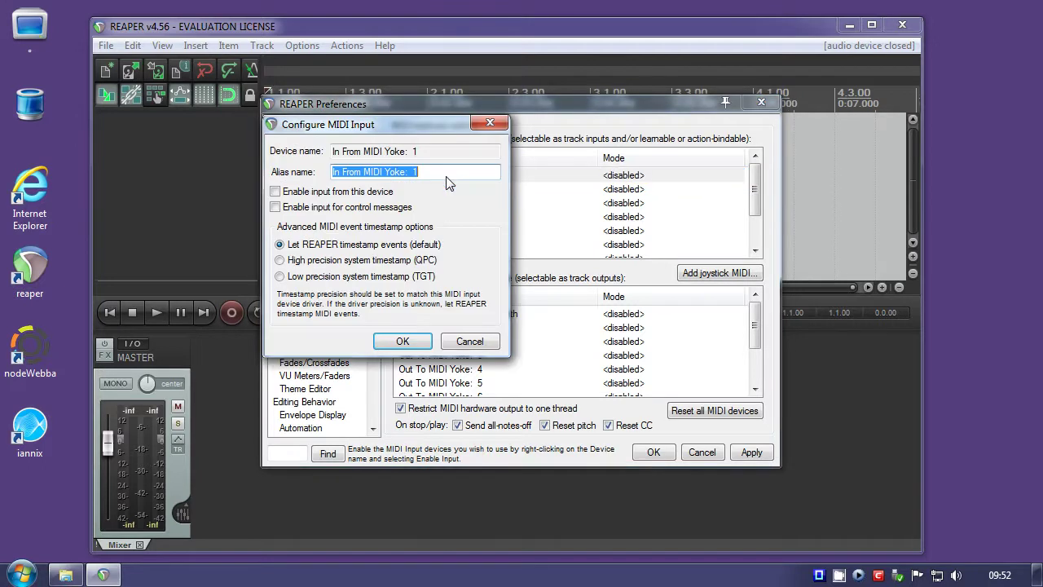
{"action": "left_click", "coordinate": [275, 192]}
{"action": "left_click", "coordinate": [275, 192]}
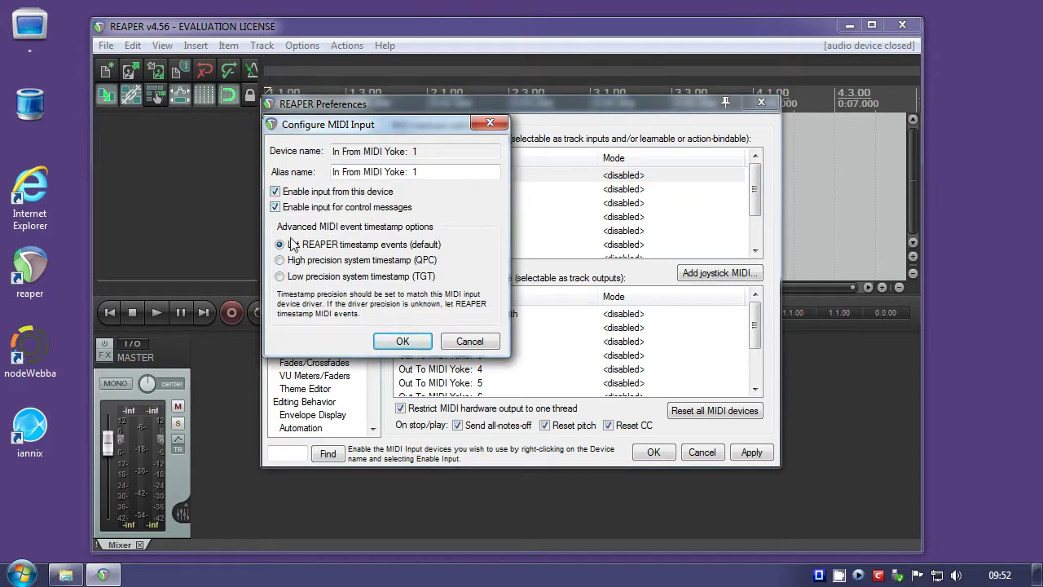
{"action": "left_click", "coordinate": [400, 346]}
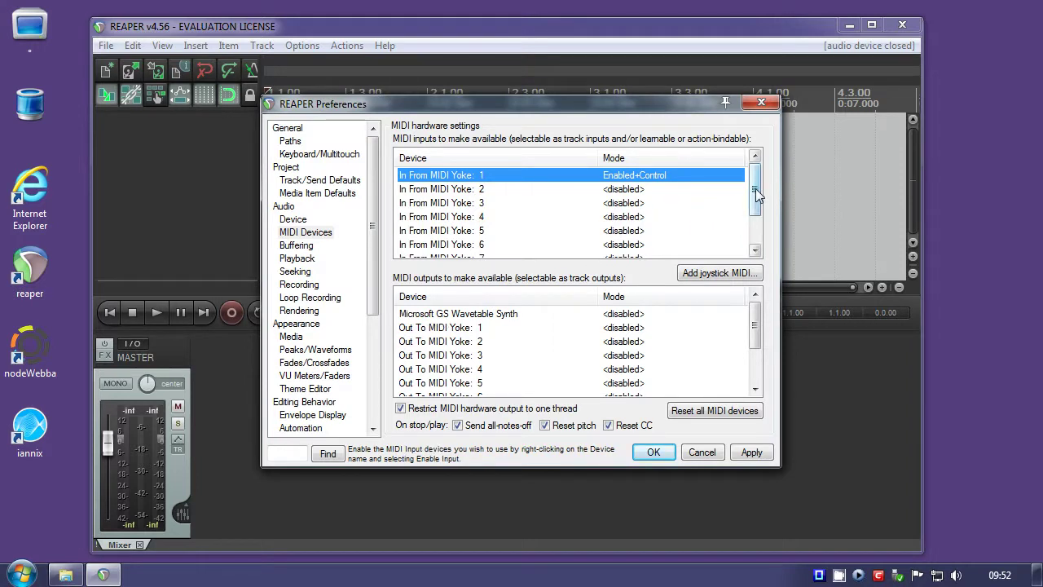
Enable the LoopBe Internal MIDI input device for both input and control messages, and save the preferences
{"action": "left_click_drag", "start_coordinate": [756, 190], "coordinate": [762, 232]}
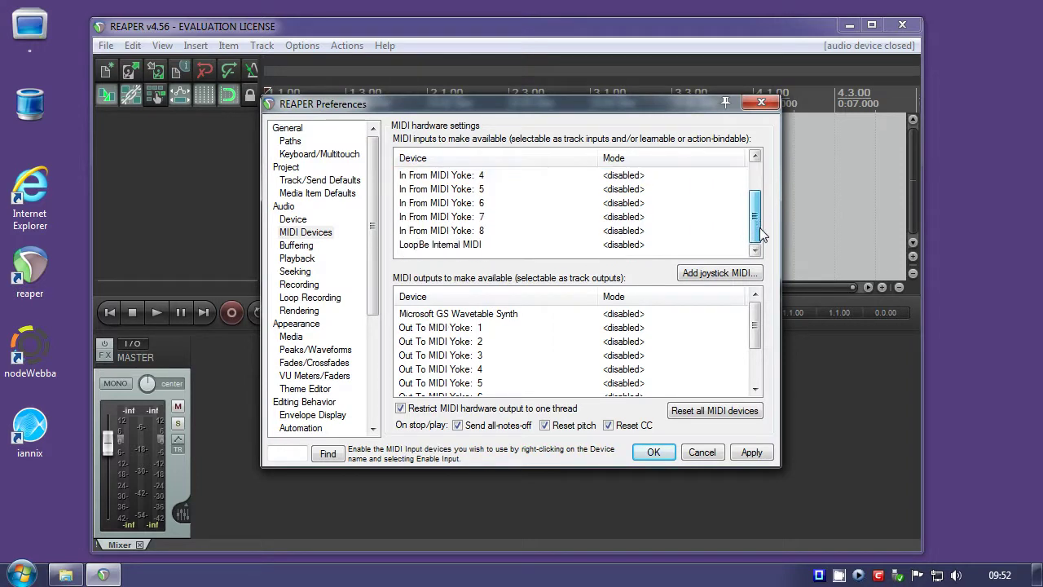
{"action": "double_click", "coordinate": [425, 246]}
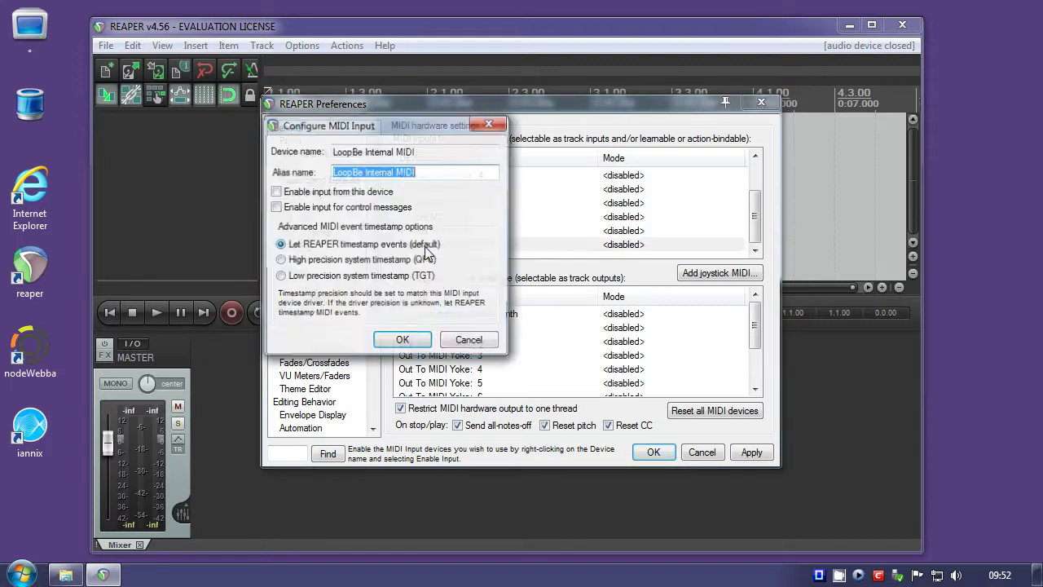
{"action": "left_click", "coordinate": [276, 192]}
{"action": "left_click", "coordinate": [275, 207]}
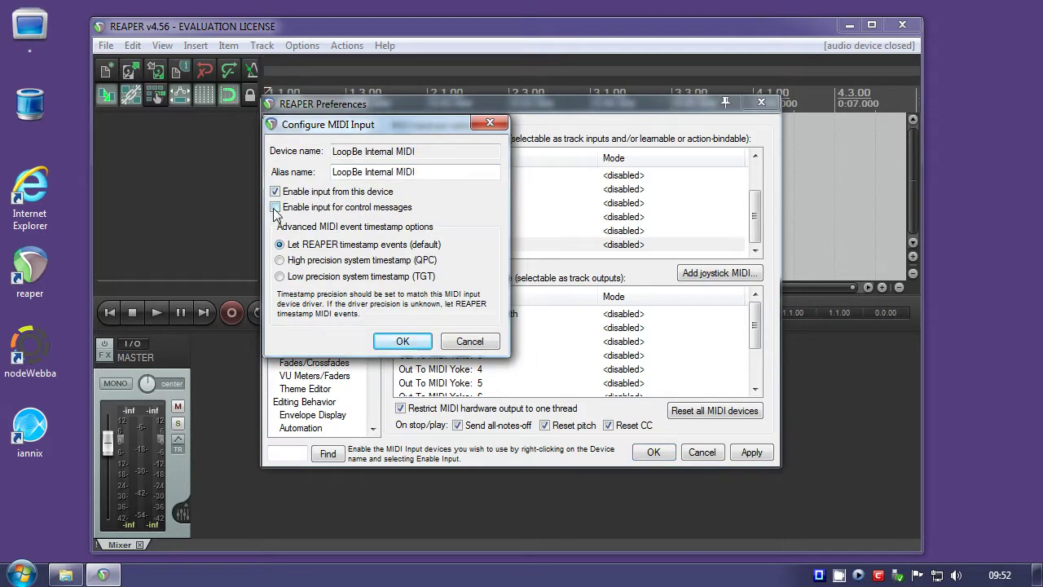
{"action": "left_click", "coordinate": [403, 342]}
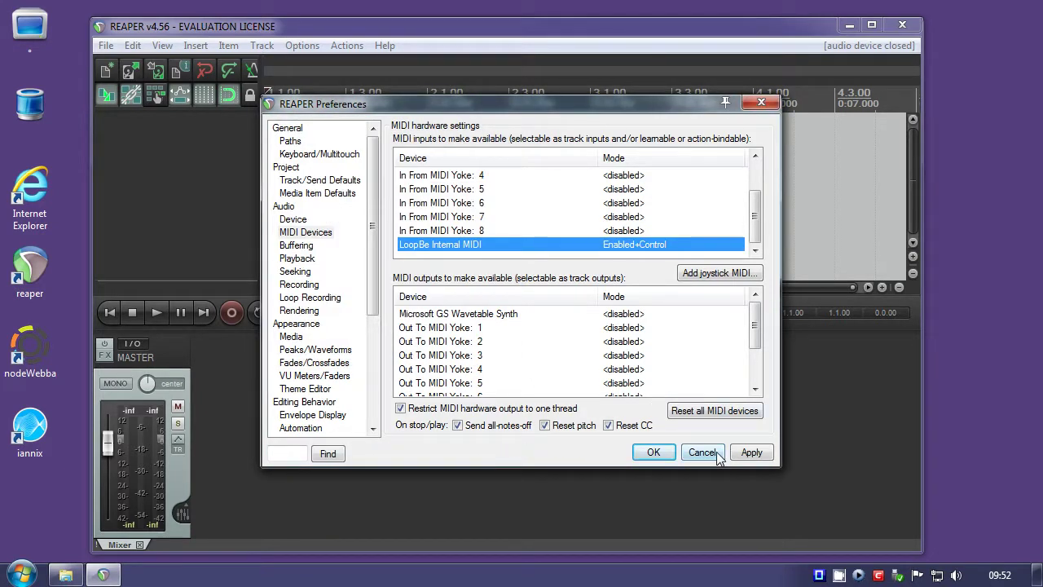
{"action": "left_click", "coordinate": [653, 453]}
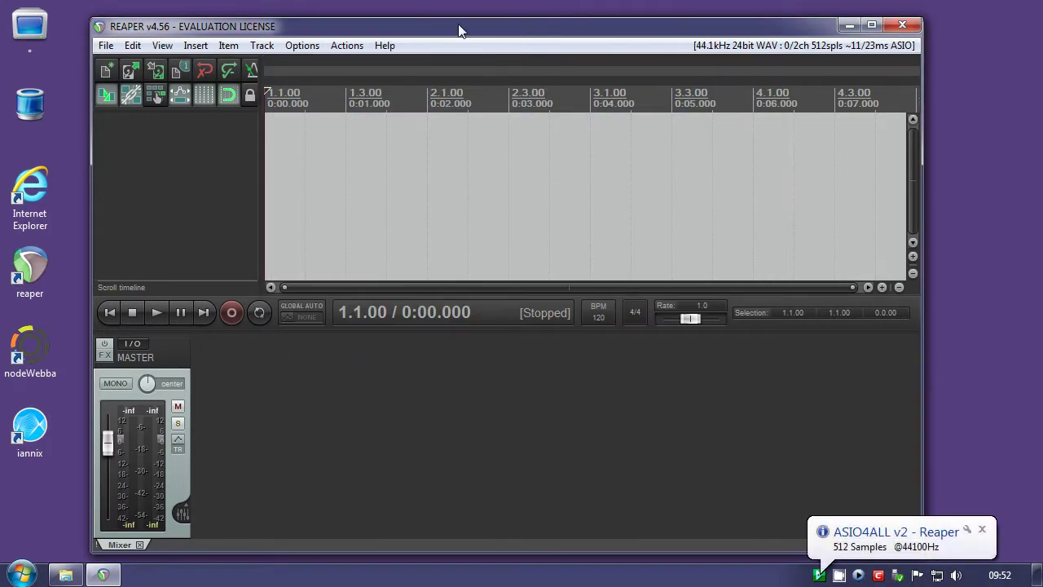
Examine the Cockos, Instruments and VSTi plug-in categories offered for a virtual instrument on a new track, without inserting one
{"action": "left_click_drag", "start_coordinate": [451, 31], "coordinate": [490, 18]}
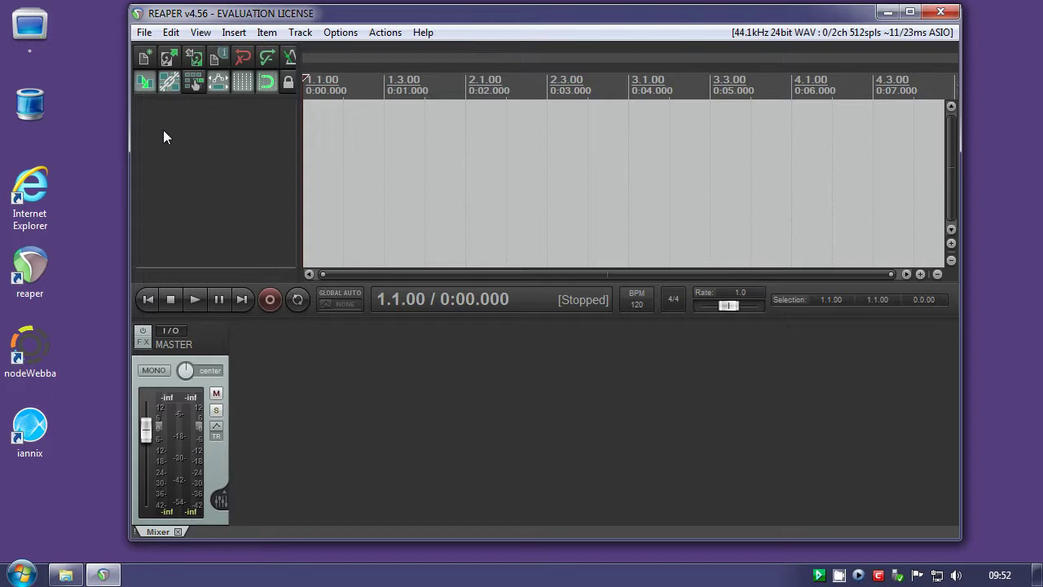
{"action": "right_click", "coordinate": [164, 130]}
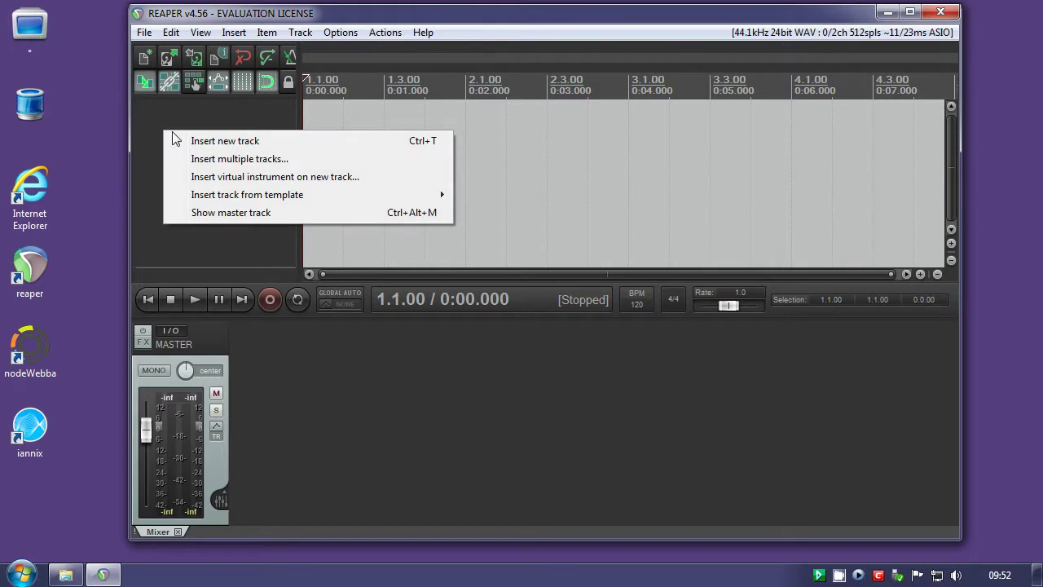
{"action": "left_click", "coordinate": [269, 181]}
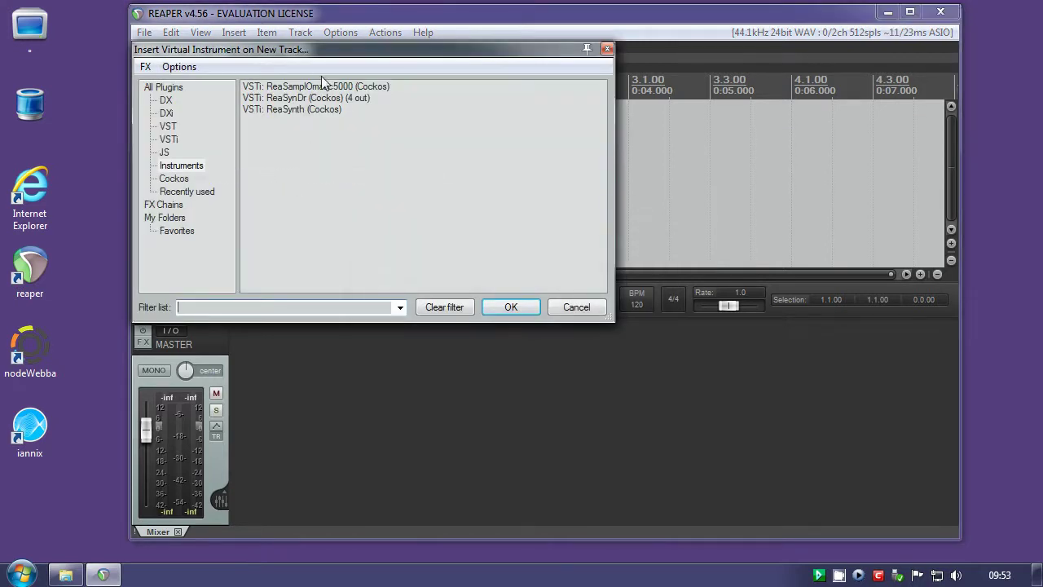
{"action": "left_click_drag", "start_coordinate": [334, 53], "coordinate": [367, 67]}
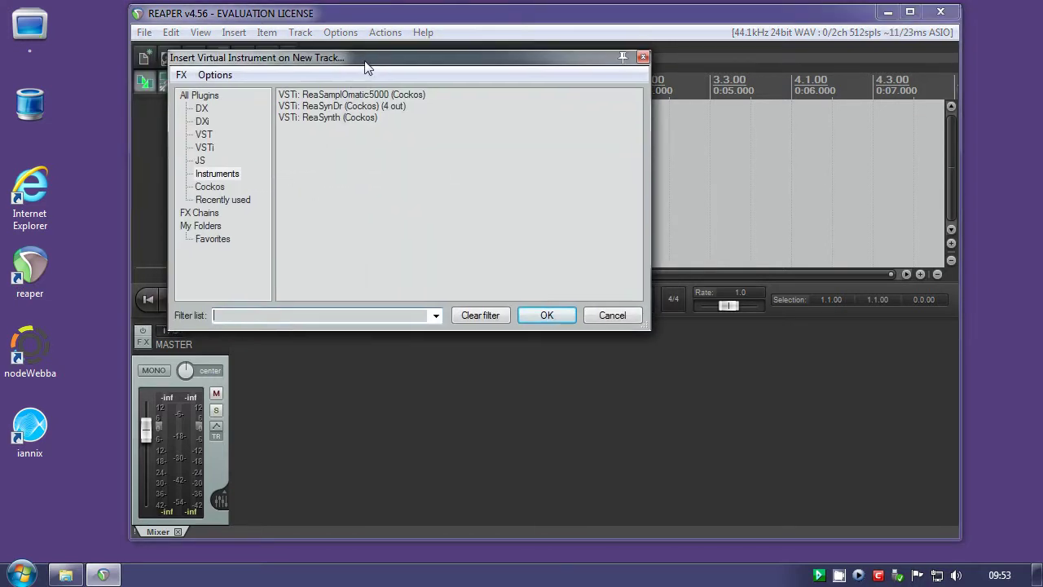
{"action": "left_click", "coordinate": [209, 187]}
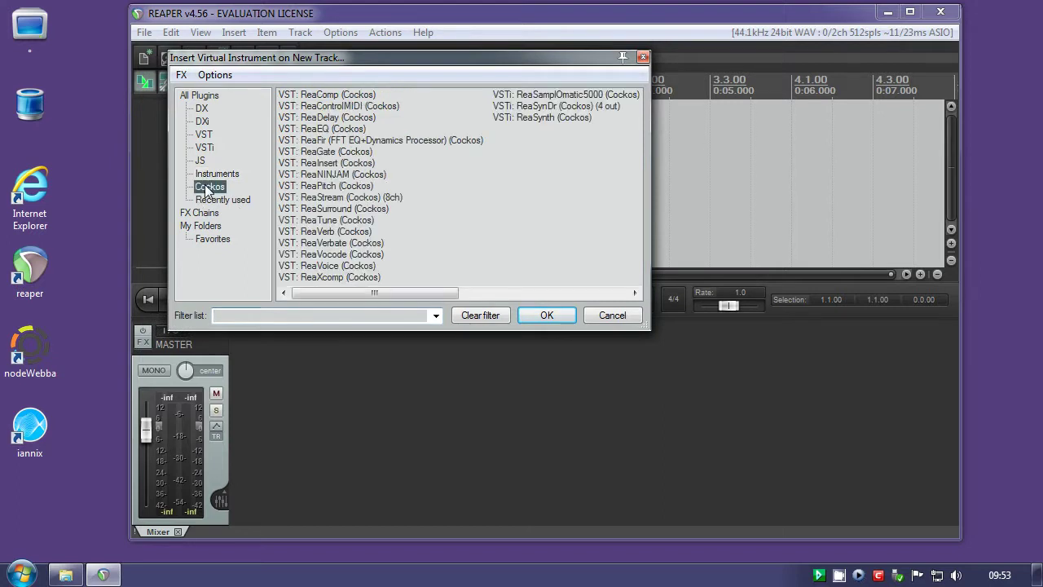
{"action": "left_click", "coordinate": [210, 173]}
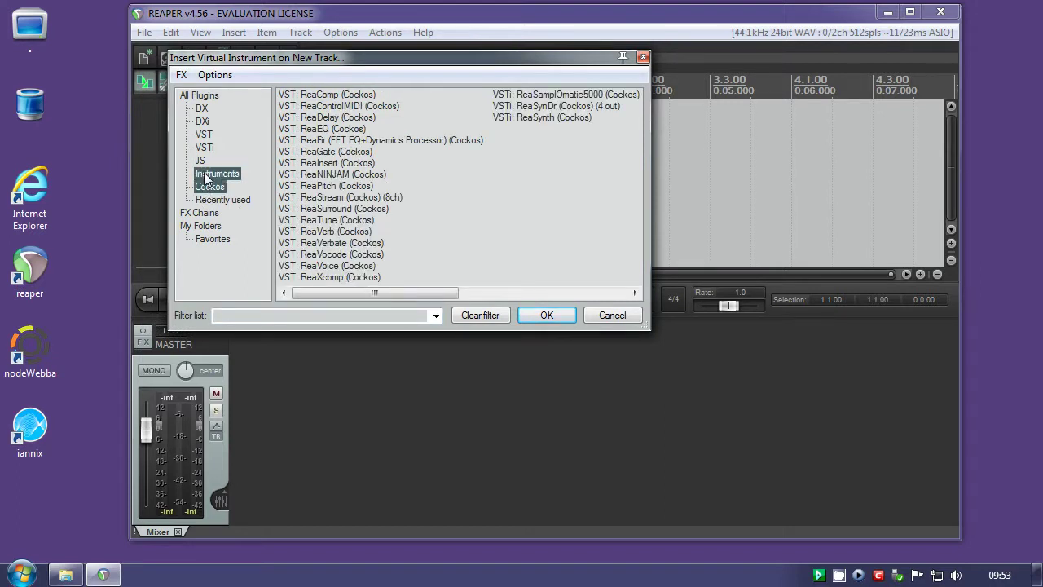
{"action": "left_click", "coordinate": [205, 149]}
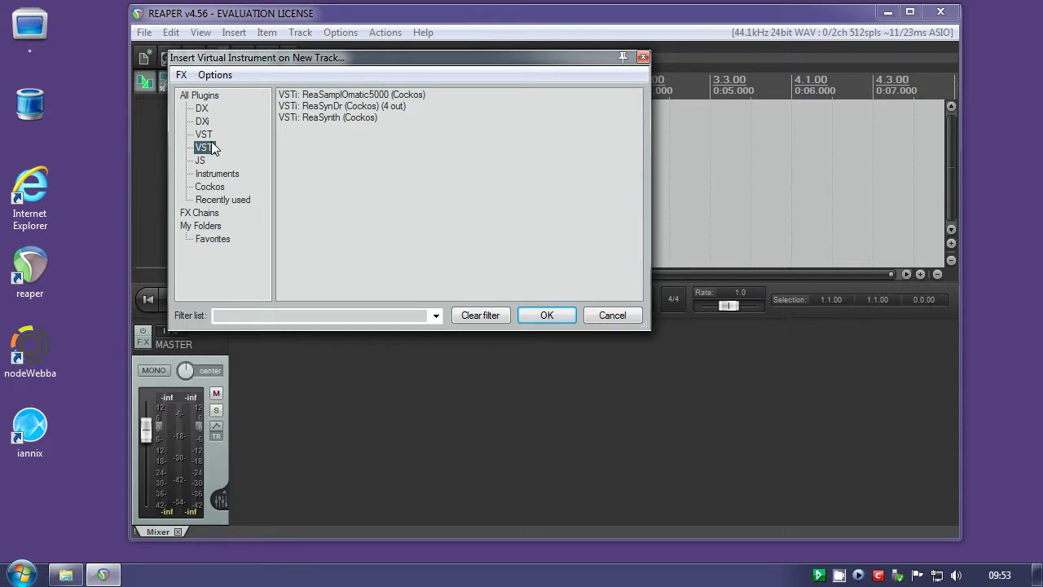
{"action": "left_click", "coordinate": [547, 319]}
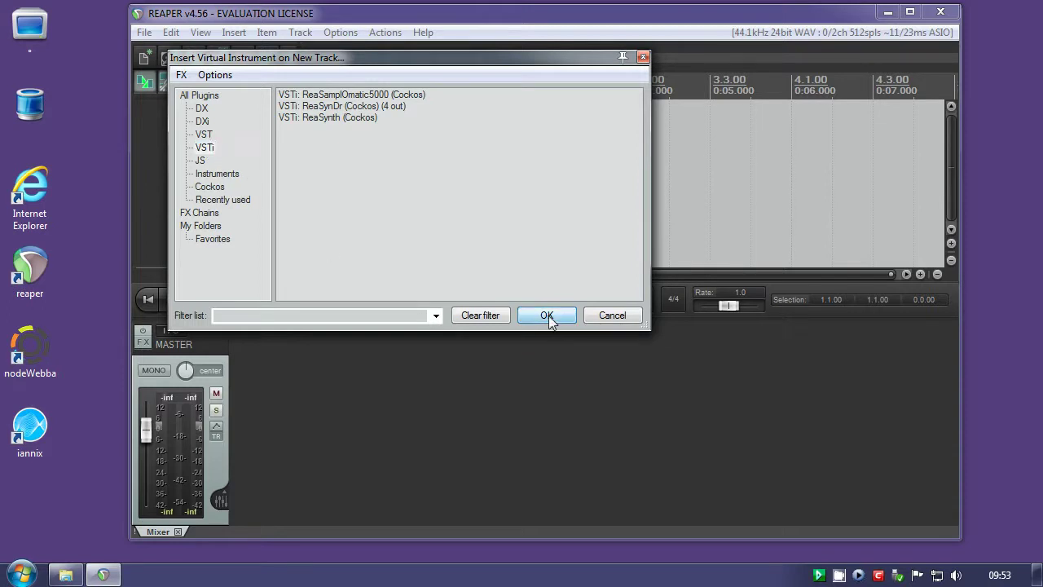
{"action": "left_click", "coordinate": [601, 315]}
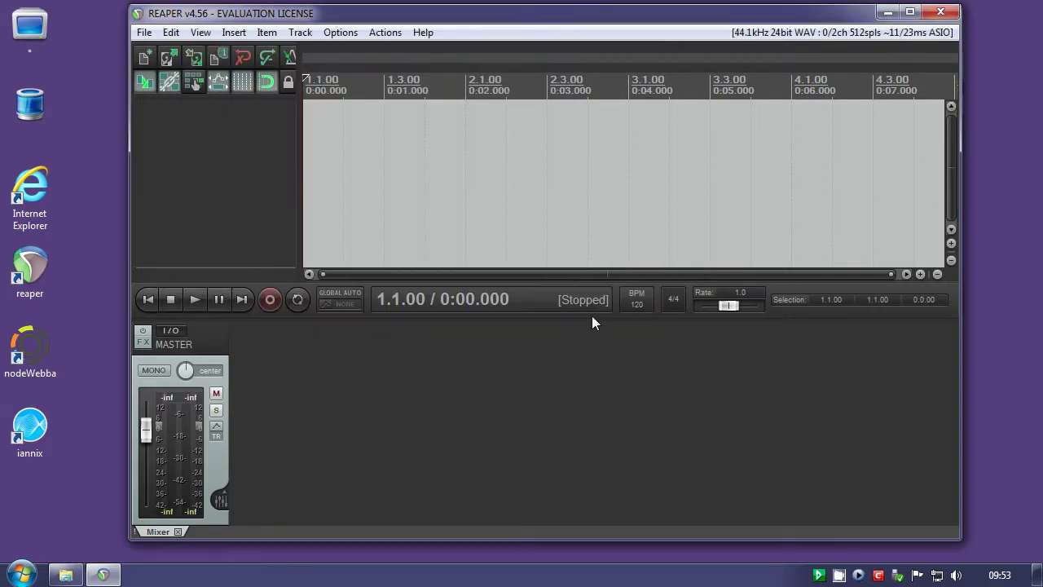
Clear the VST plug-in cache, rescan the E:\vst path, and close the preferences
{"action": "left_click", "coordinate": [337, 33]}
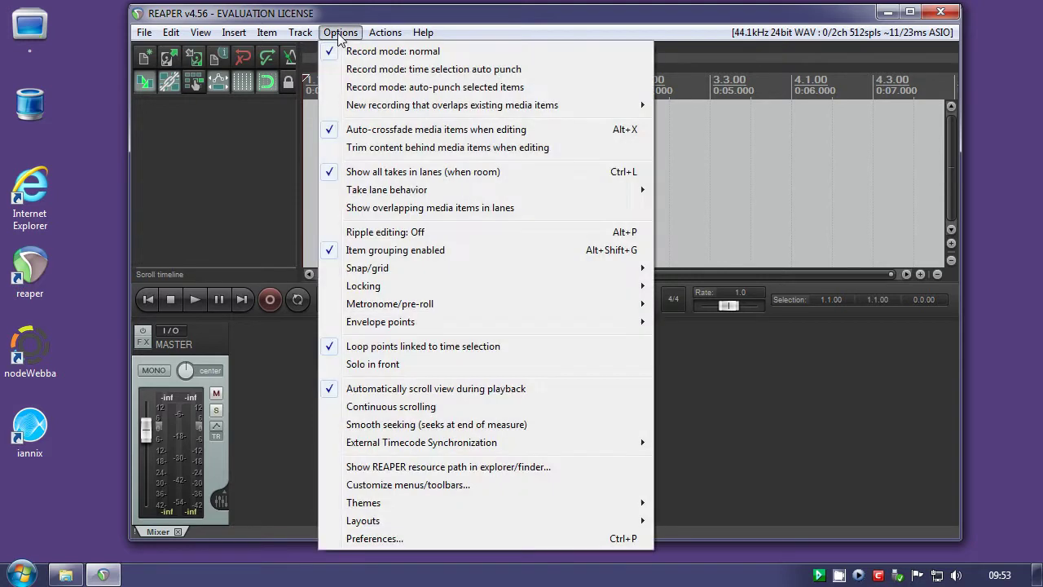
{"action": "left_click", "coordinate": [377, 539]}
{"action": "scroll", "coordinate": [334, 342], "scroll_direction": "down", "scroll_amount": 2}
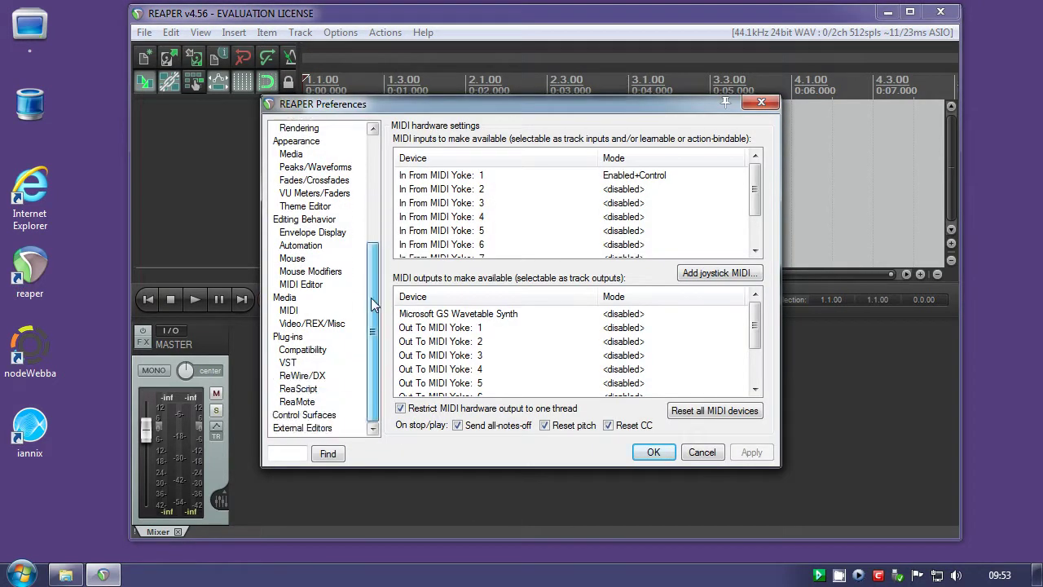
{"action": "left_click", "coordinate": [287, 363]}
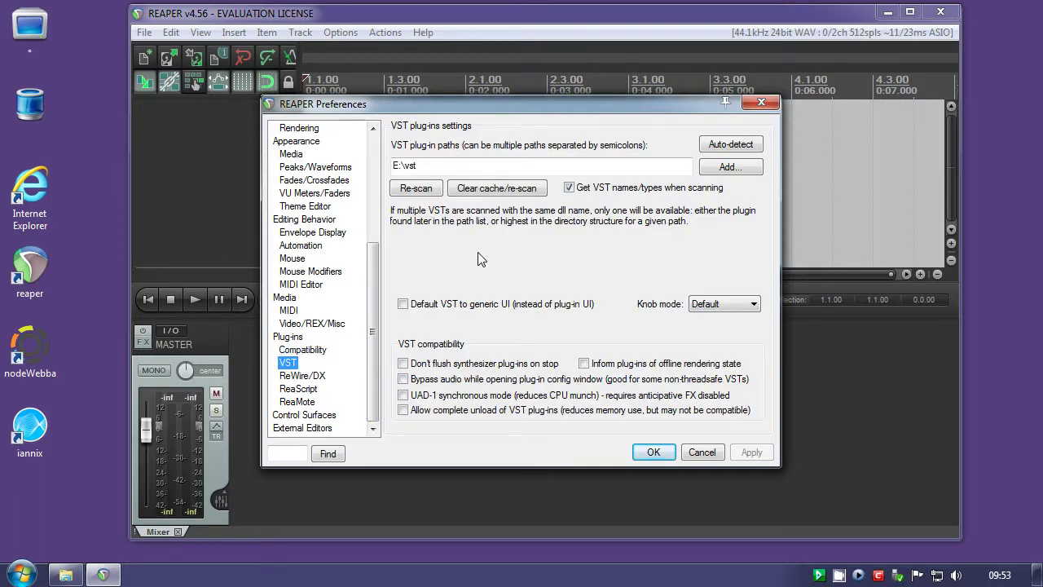
{"action": "left_click", "coordinate": [488, 194]}
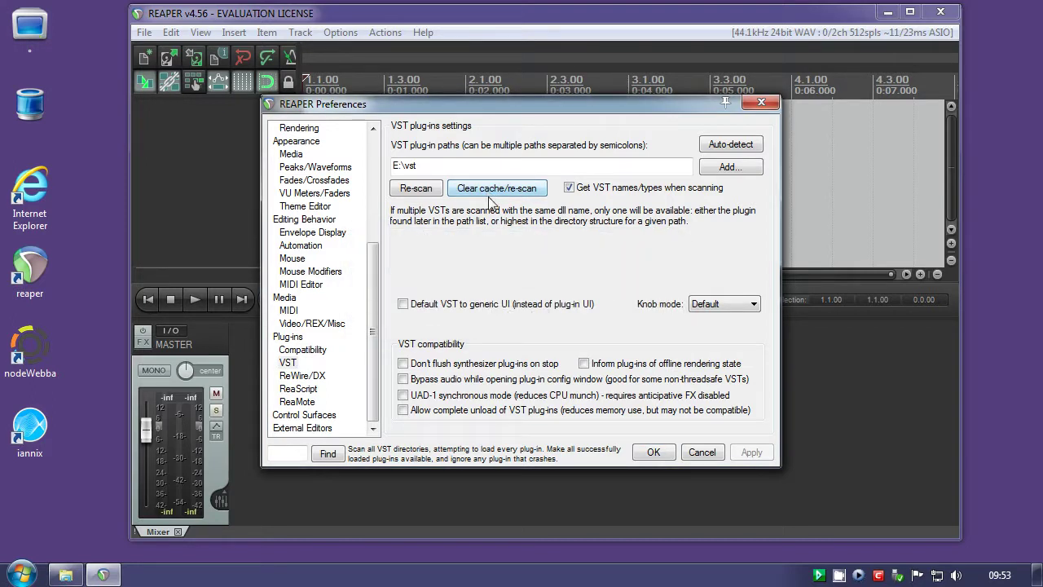
{"action": "left_click", "coordinate": [660, 455]}
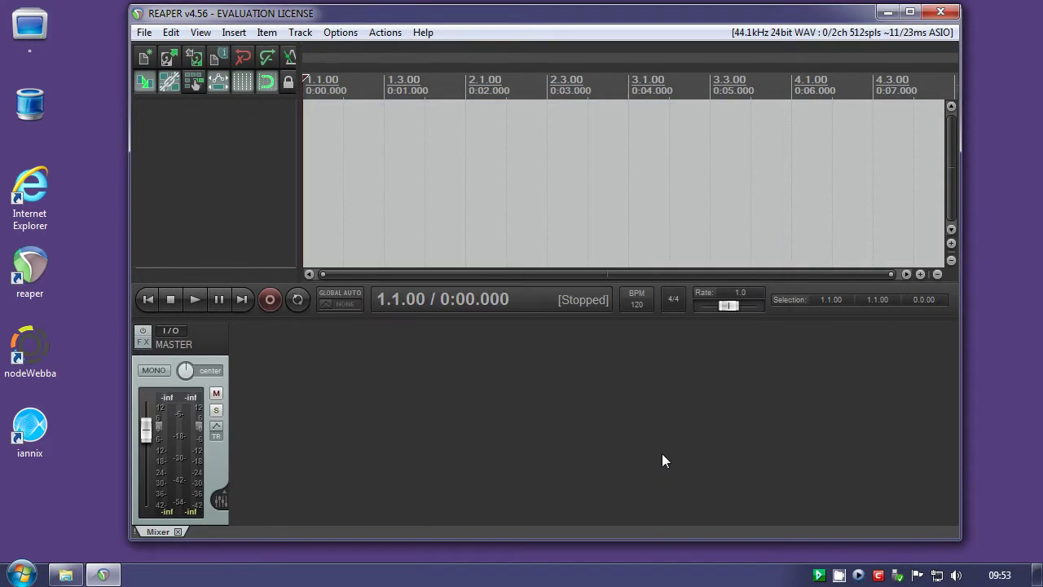
Insert the Synth1 VSTi (Daichi) virtual instrument on a new track
{"action": "right_click", "coordinate": [177, 150]}
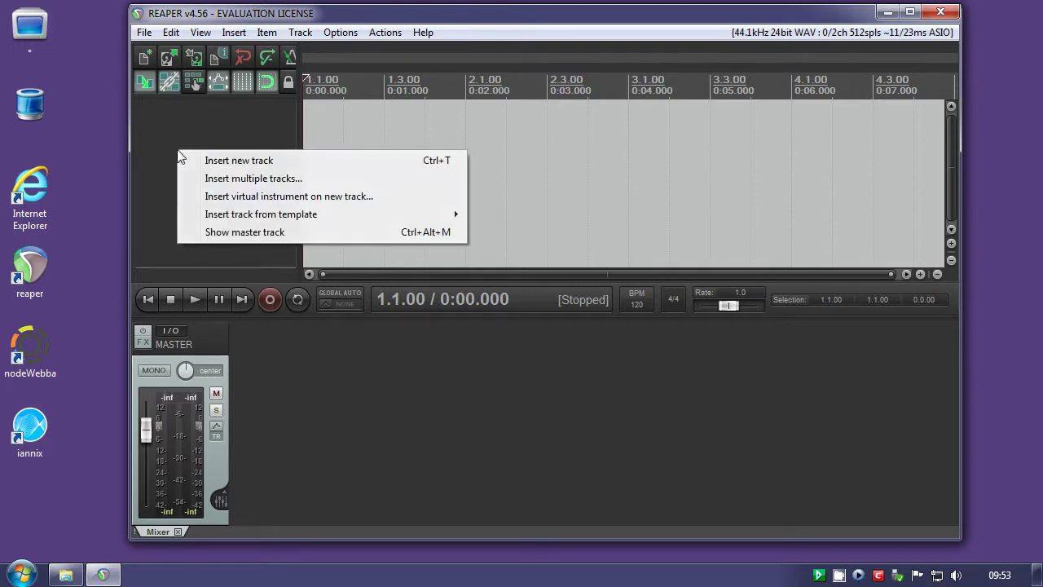
{"action": "left_click", "coordinate": [227, 198]}
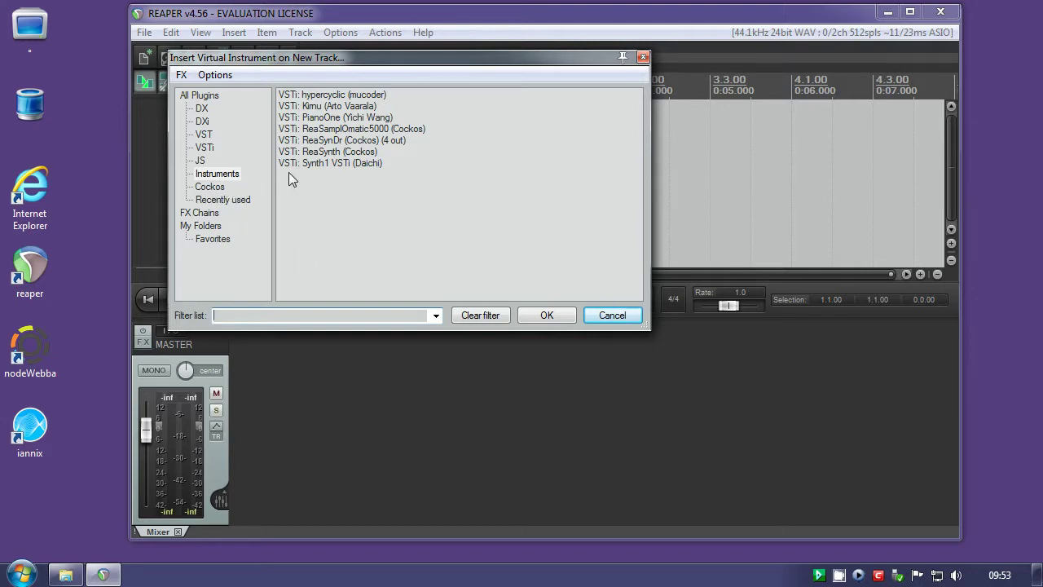
{"action": "left_click", "coordinate": [204, 135]}
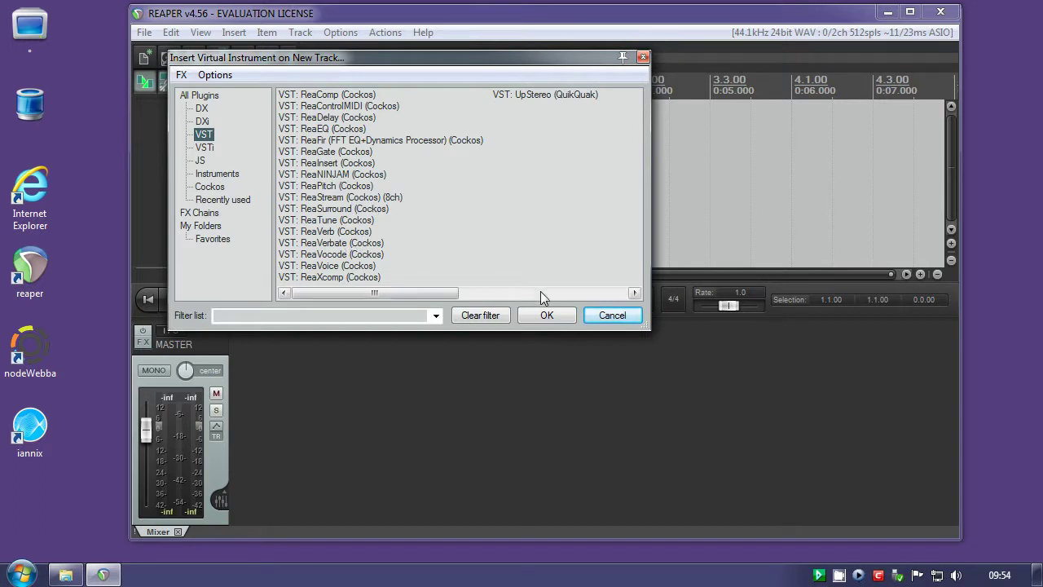
{"action": "left_click", "coordinate": [206, 176]}
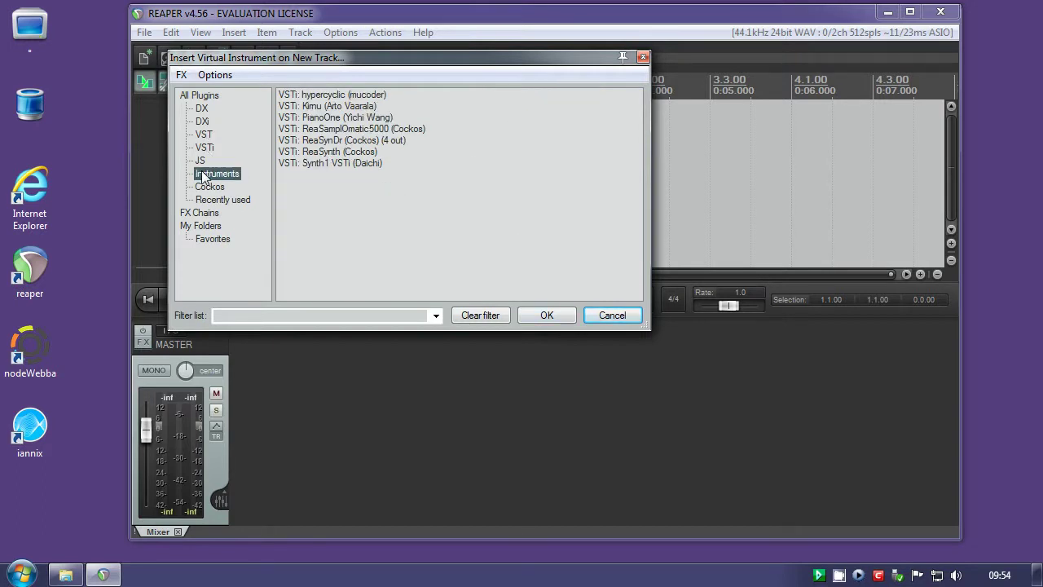
{"action": "left_click", "coordinate": [319, 165]}
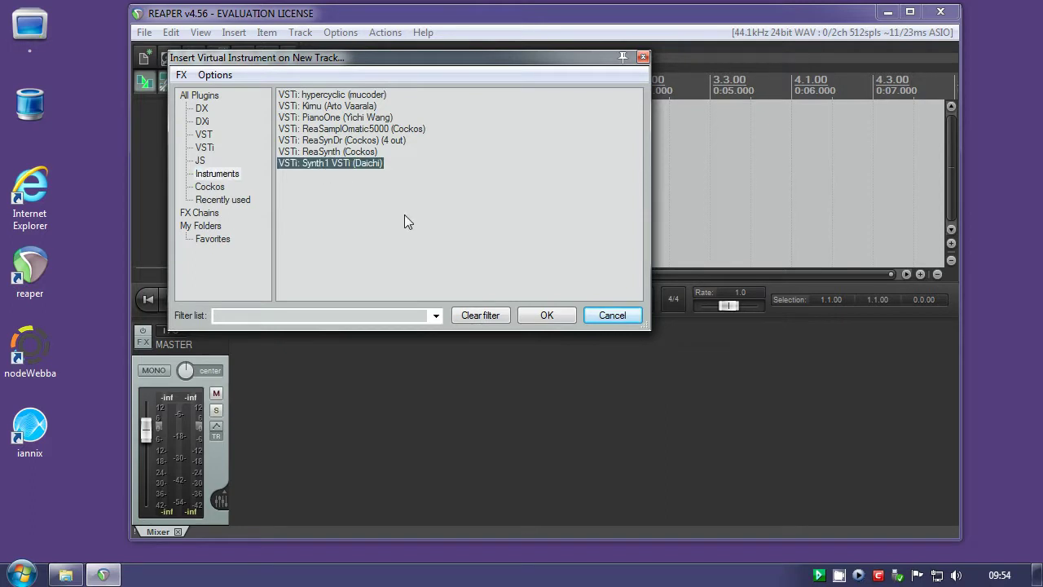
{"action": "left_click", "coordinate": [548, 314]}
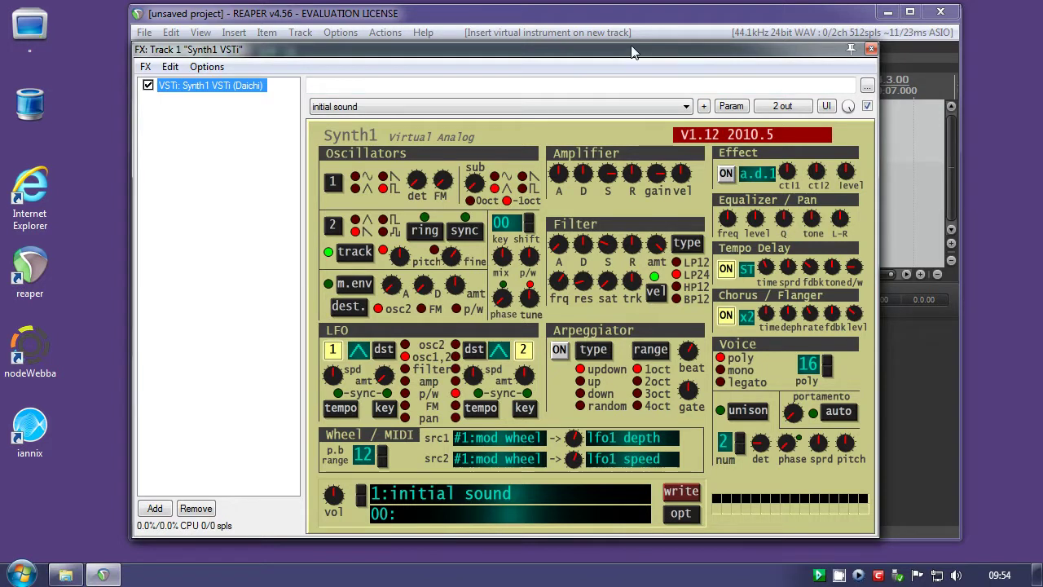
Inspect the program list of Synth1's sound bank 00 and close the plug-in window
{"action": "left_click_drag", "start_coordinate": [630, 54], "coordinate": [608, 44]}
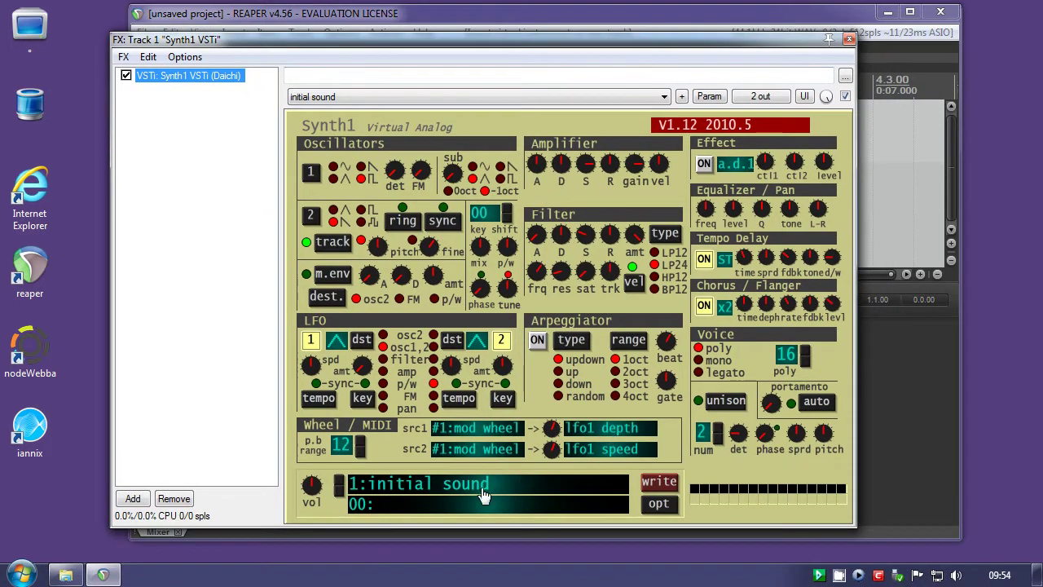
{"action": "left_click", "coordinate": [355, 489]}
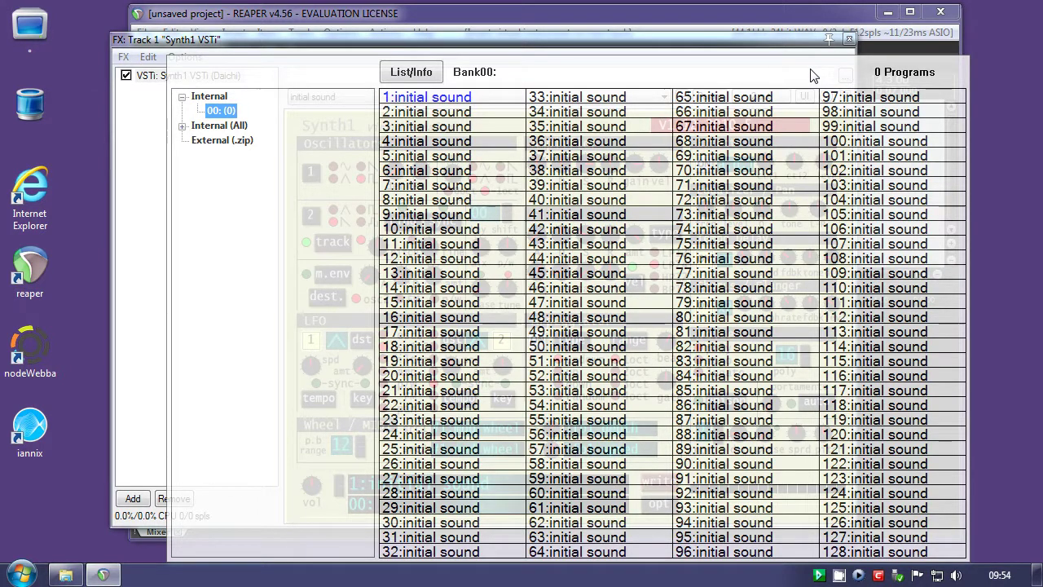
{"action": "left_click", "coordinate": [664, 39]}
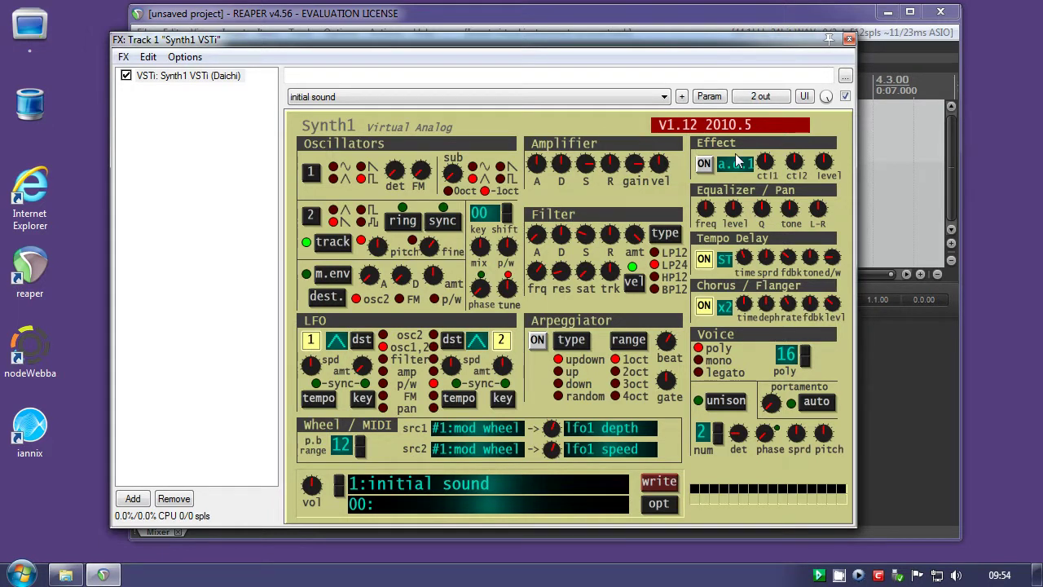
{"action": "left_click", "coordinate": [849, 40]}
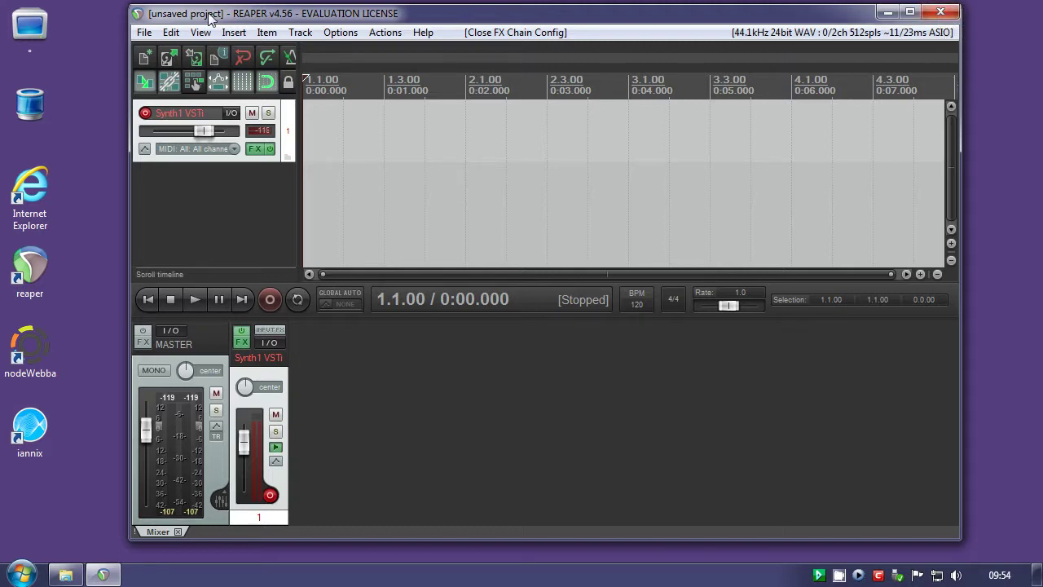
Quit REAPER without saving the current project
{"action": "left_click", "coordinate": [143, 32]}
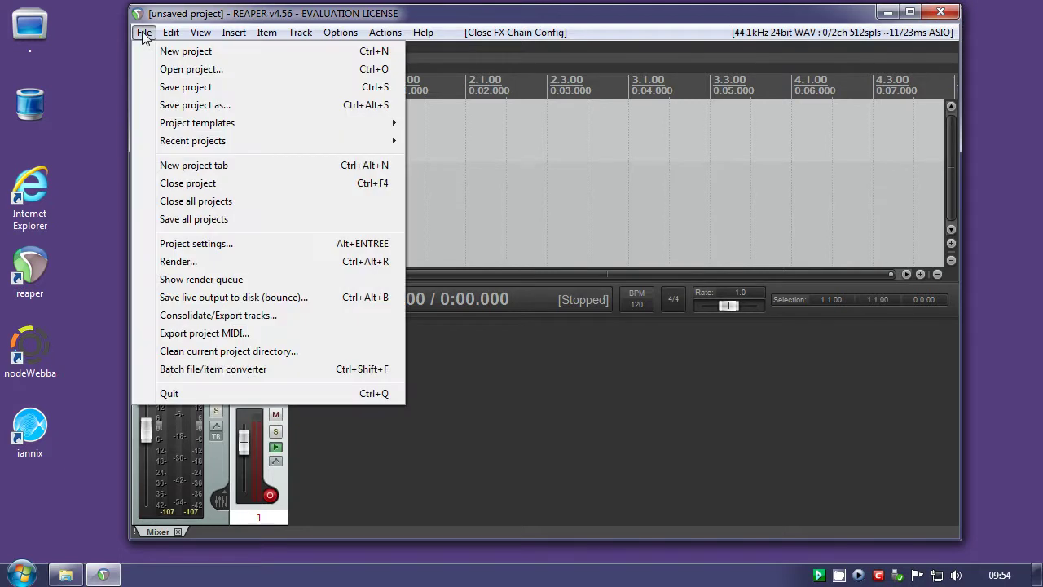
{"action": "left_click", "coordinate": [168, 395]}
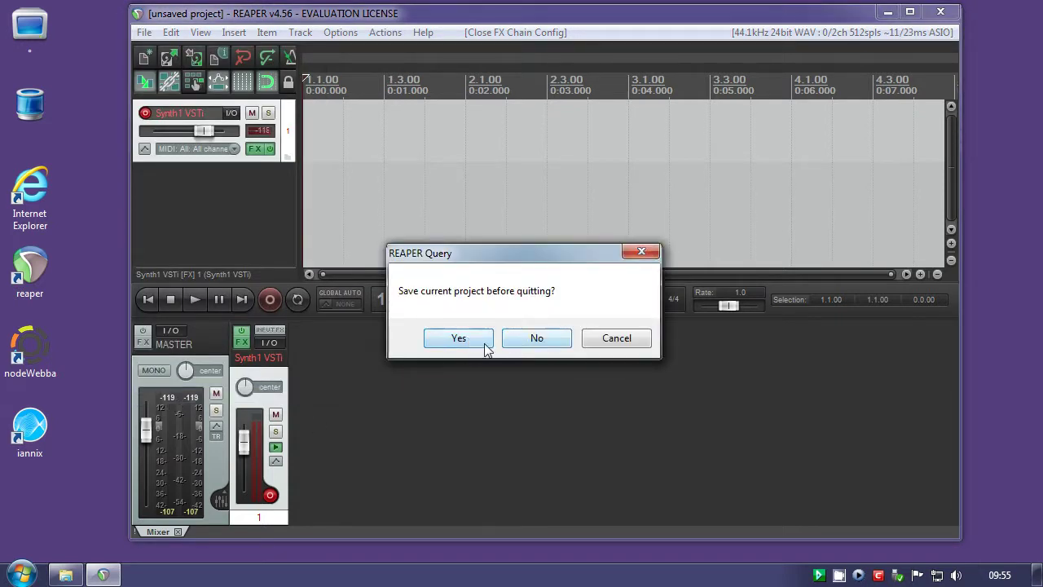
{"action": "left_click", "coordinate": [555, 345]}
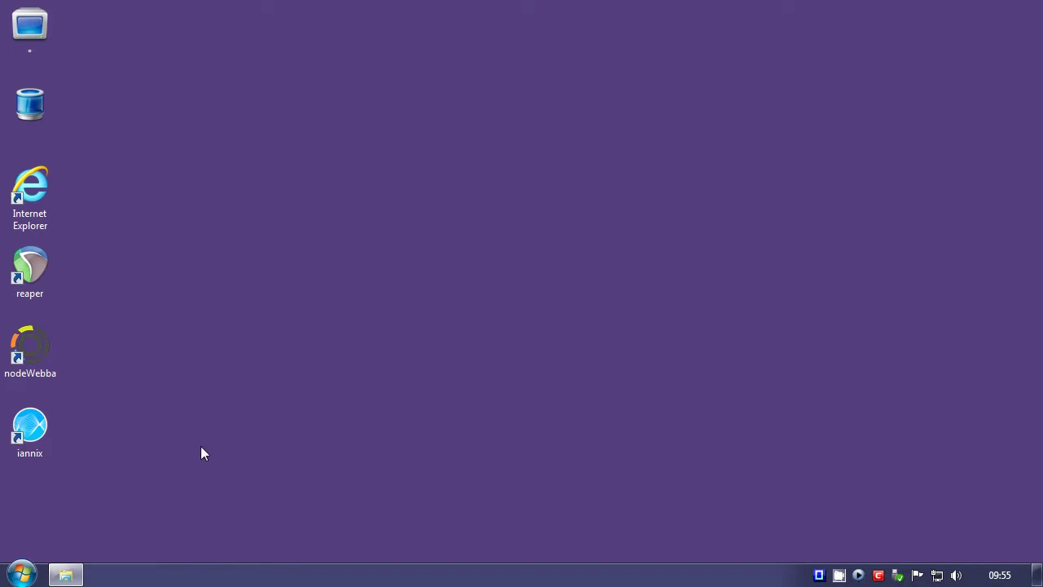
Rename the synth1-e.ini file in the E:\download folder to synth1.ini
{"action": "left_click", "coordinate": [65, 575]}
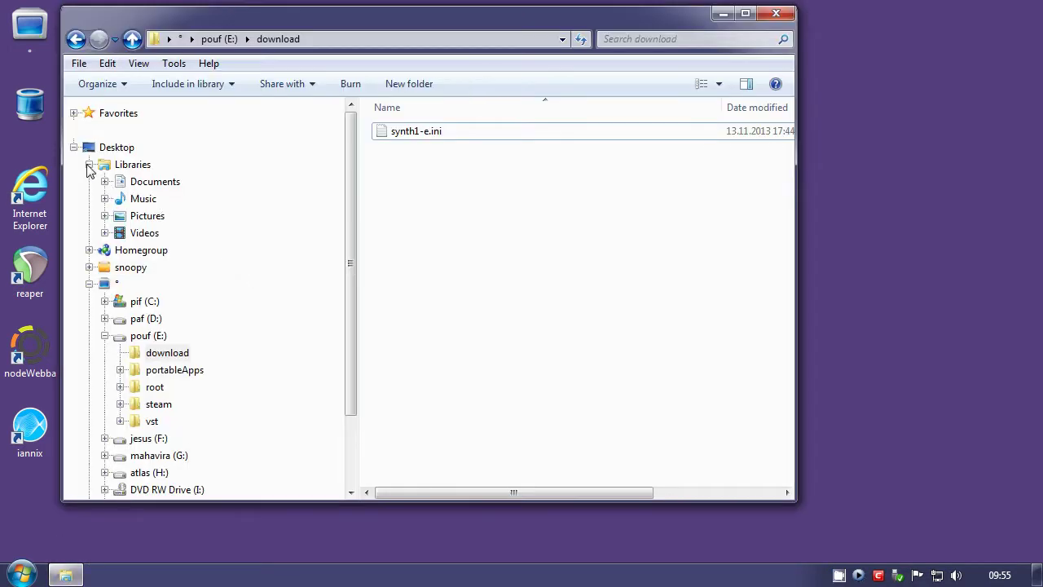
{"action": "left_click", "coordinate": [89, 164]}
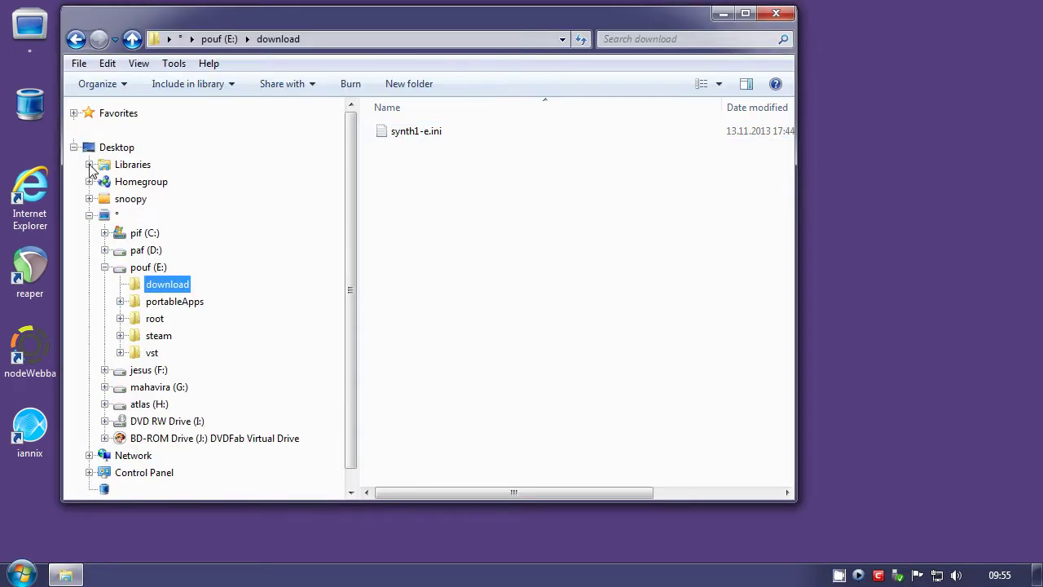
{"action": "left_click", "coordinate": [426, 138]}
{"action": "left_click", "coordinate": [427, 135]}
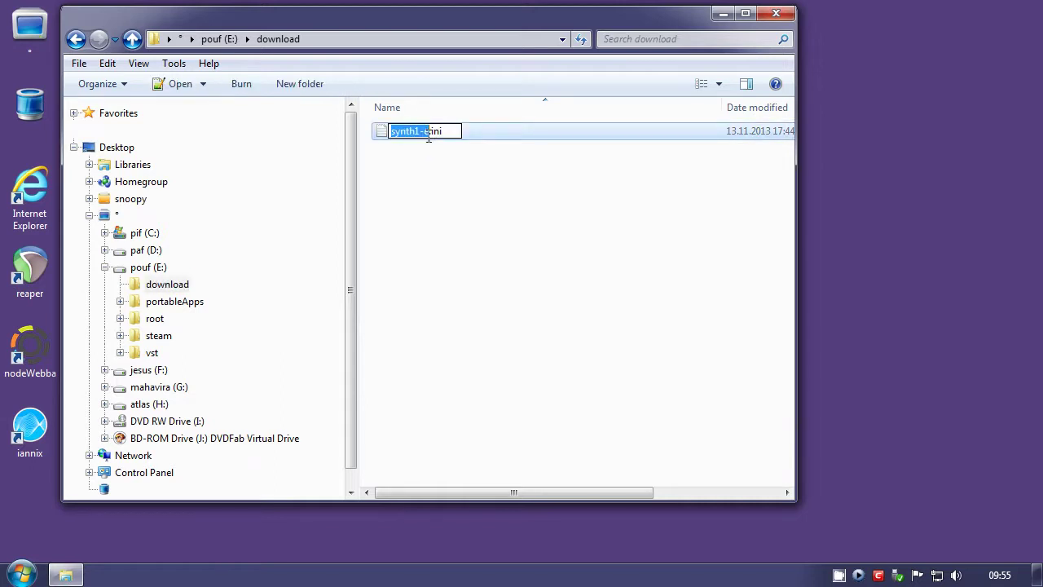
{"action": "left_click", "coordinate": [427, 133]}
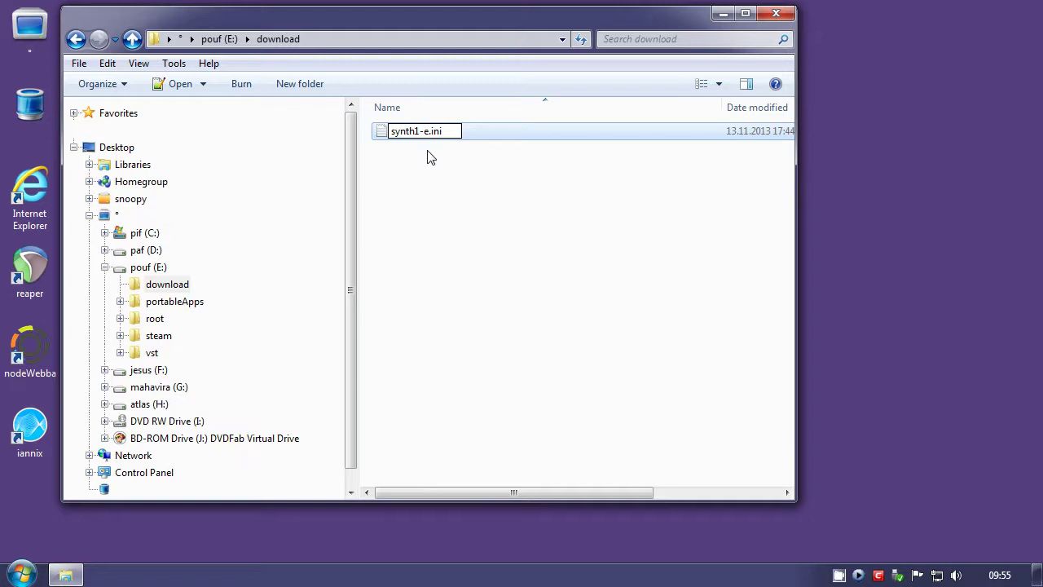
{"action": "key", "text": "BackSpace"}
{"action": "key", "text": "BackSpace"}
{"action": "left_click", "coordinate": [438, 226]}
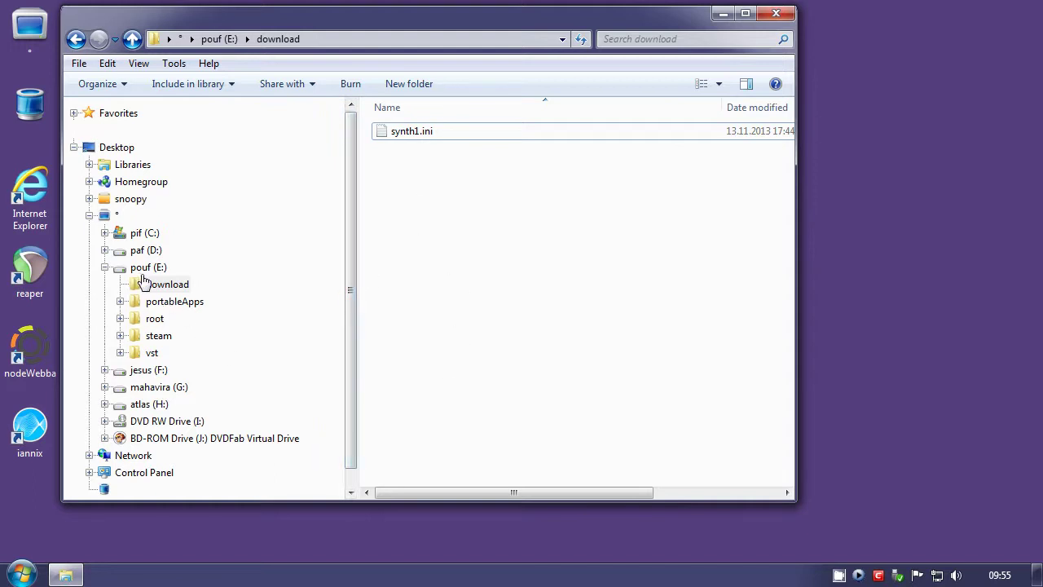
Copy synth1.ini into the AppData\Roaming\Daichi\Synth1 folder of the user profile on drive C: and open that folder
{"action": "left_click", "coordinate": [104, 233]}
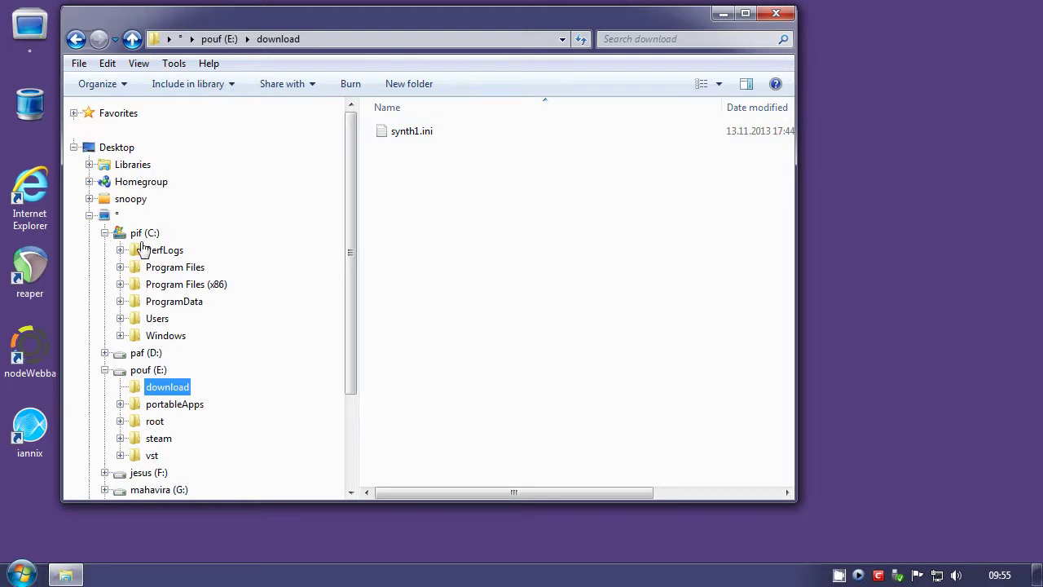
{"action": "left_click", "coordinate": [120, 320]}
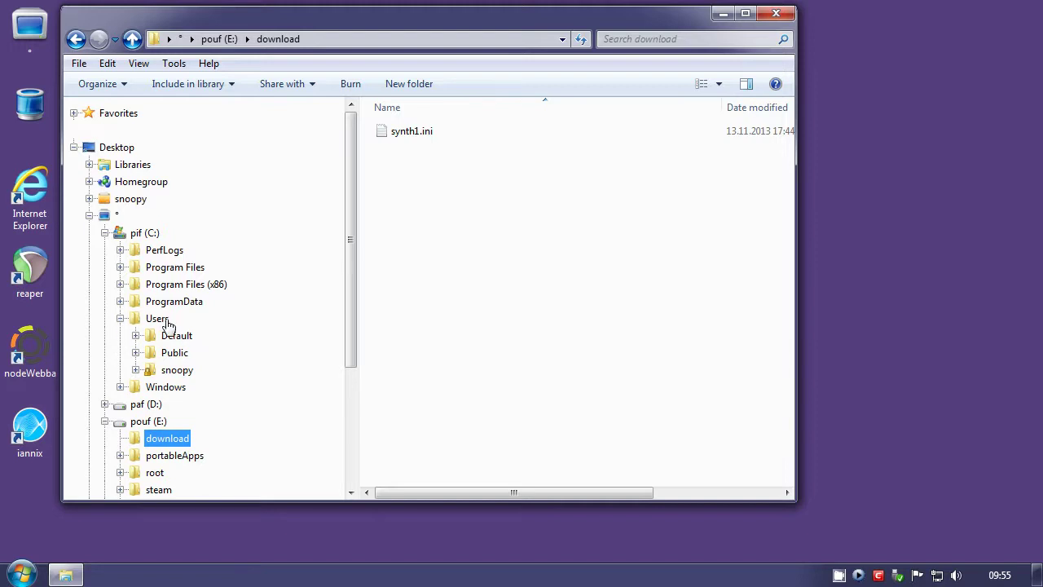
{"action": "left_click", "coordinate": [136, 370]}
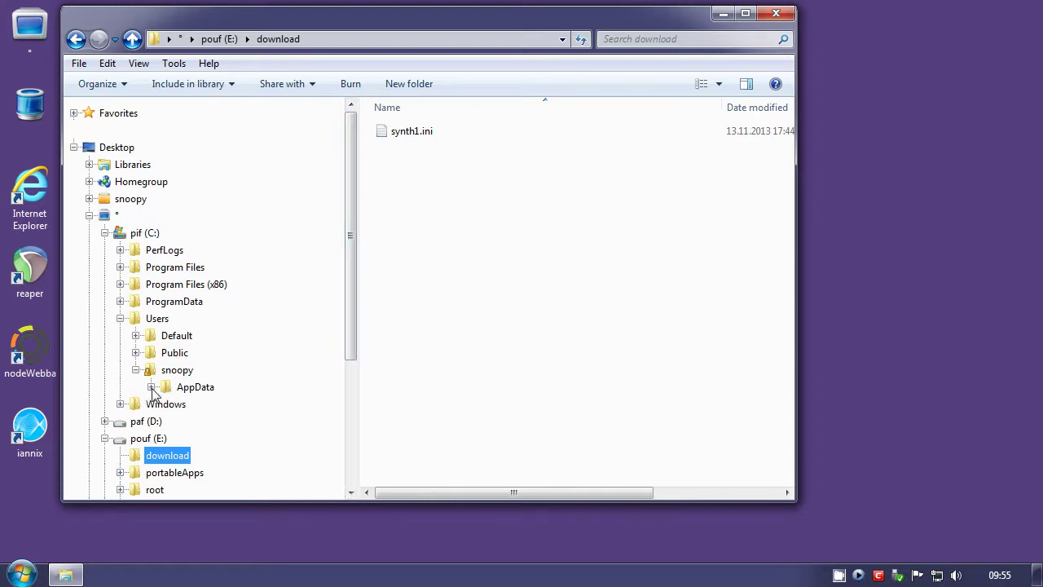
{"action": "left_click", "coordinate": [150, 387]}
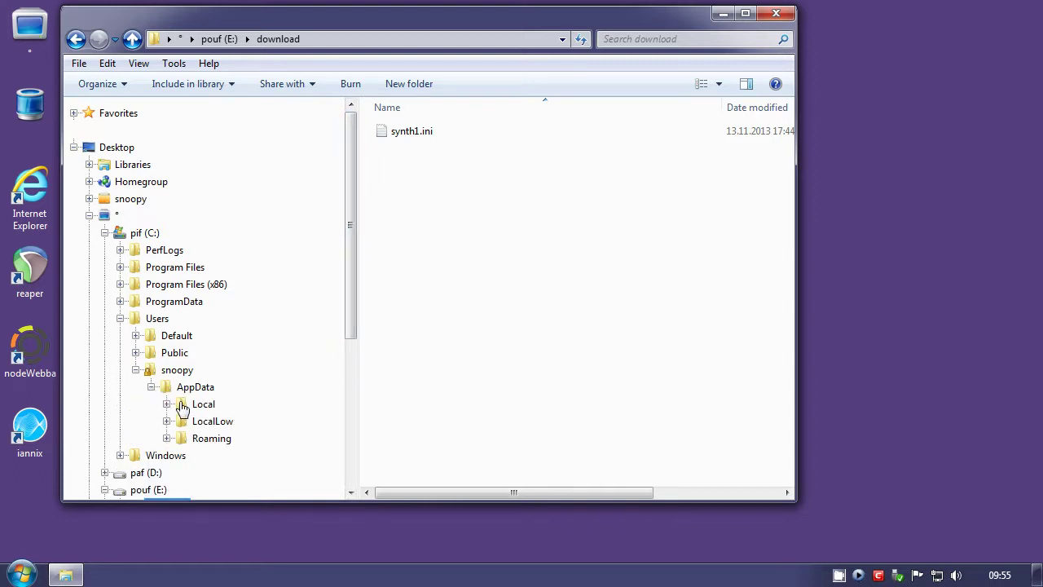
{"action": "left_click", "coordinate": [167, 438]}
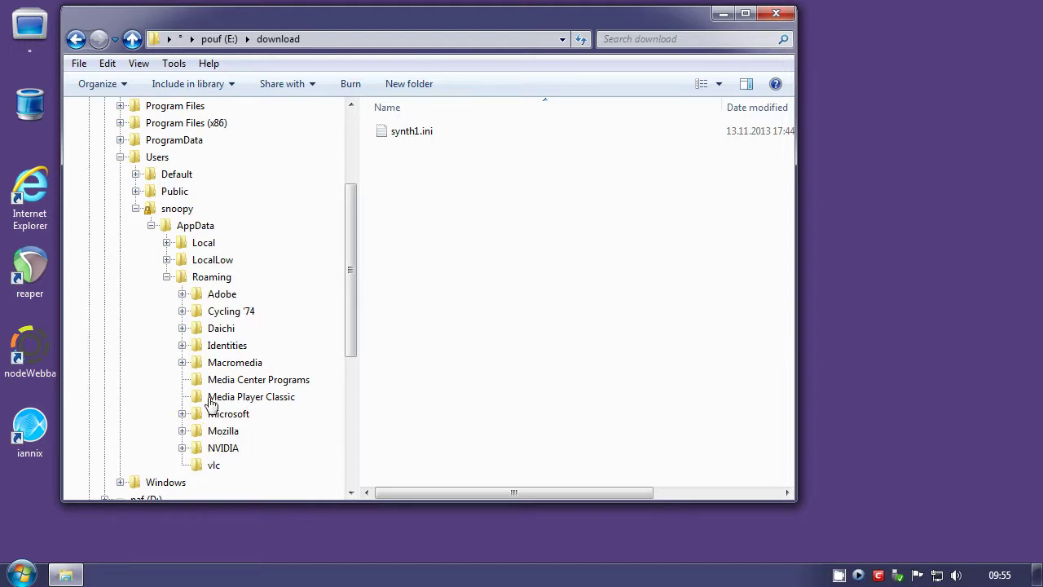
{"action": "left_click", "coordinate": [183, 328]}
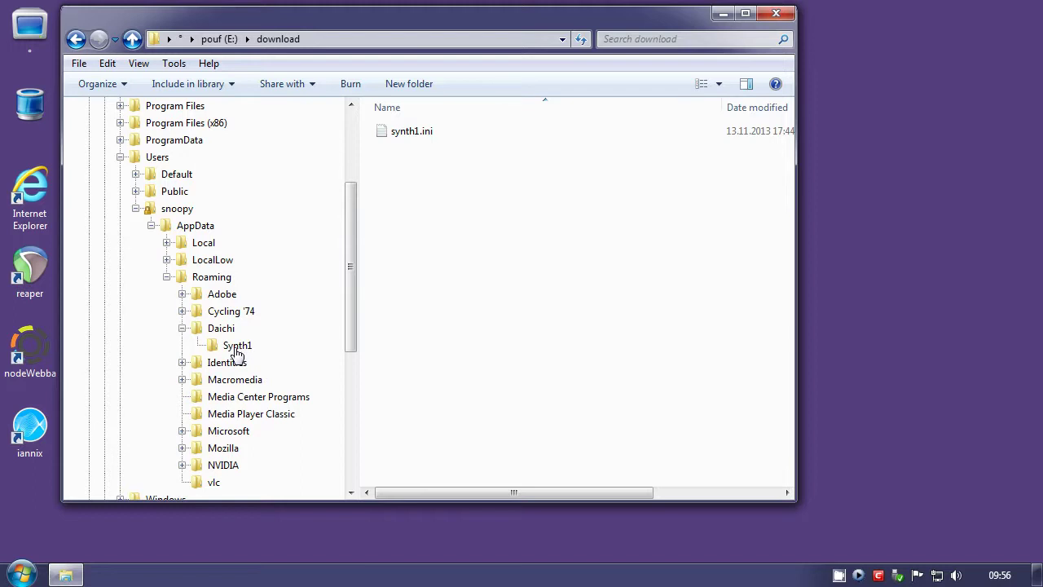
{"action": "left_click", "coordinate": [402, 137]}
{"action": "left_click_drag", "start_coordinate": [336, 236], "coordinate": [243, 350]}
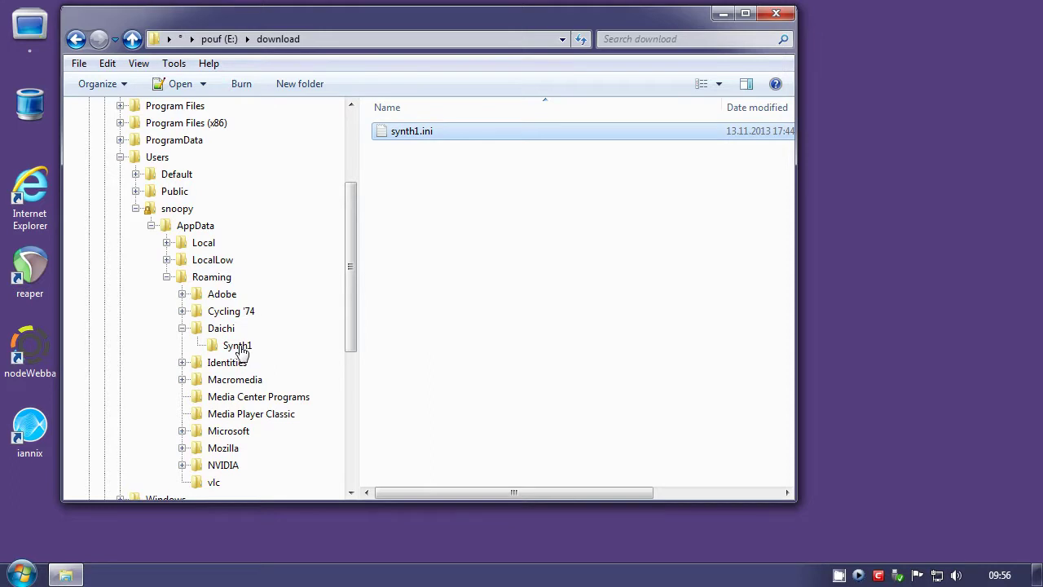
{"action": "left_click", "coordinate": [238, 345]}
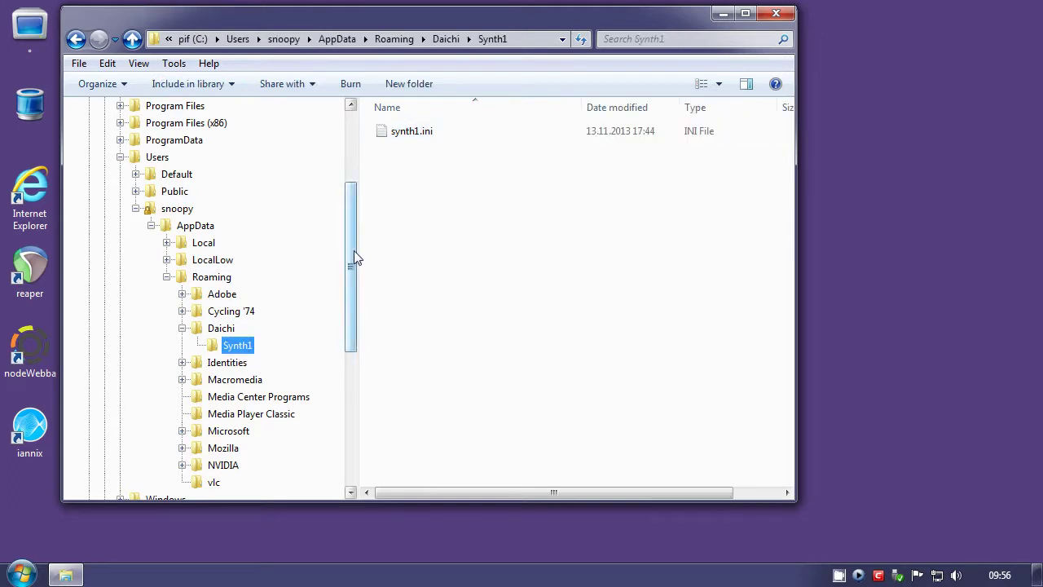
Delete synth1.ini from the E:\download folder and empty the Recycle Bin
{"action": "left_click_drag", "start_coordinate": [353, 255], "coordinate": [354, 175]}
{"action": "left_click", "coordinate": [105, 234]}
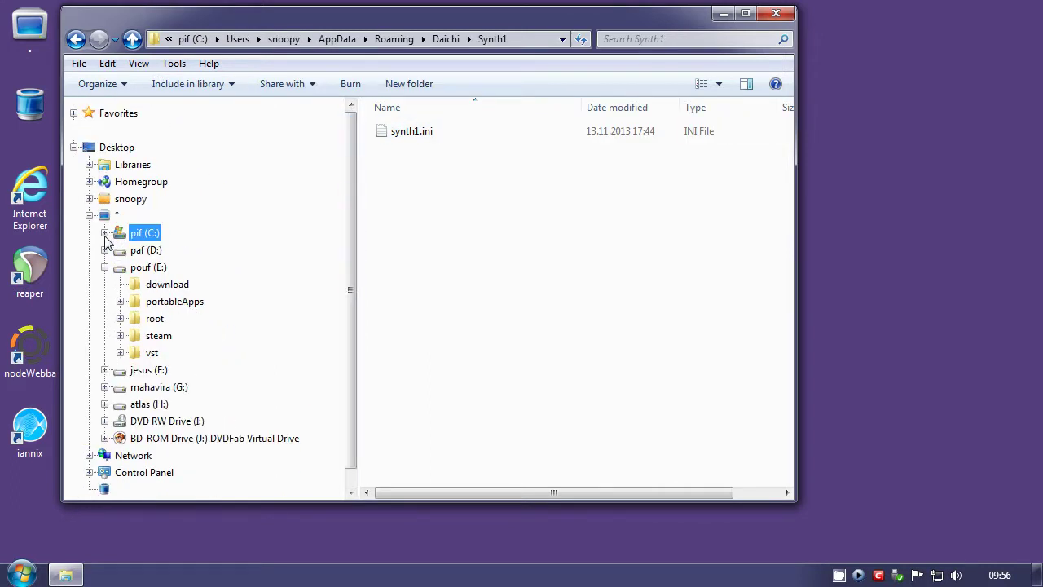
{"action": "left_click", "coordinate": [166, 285]}
{"action": "right_click", "coordinate": [421, 133]}
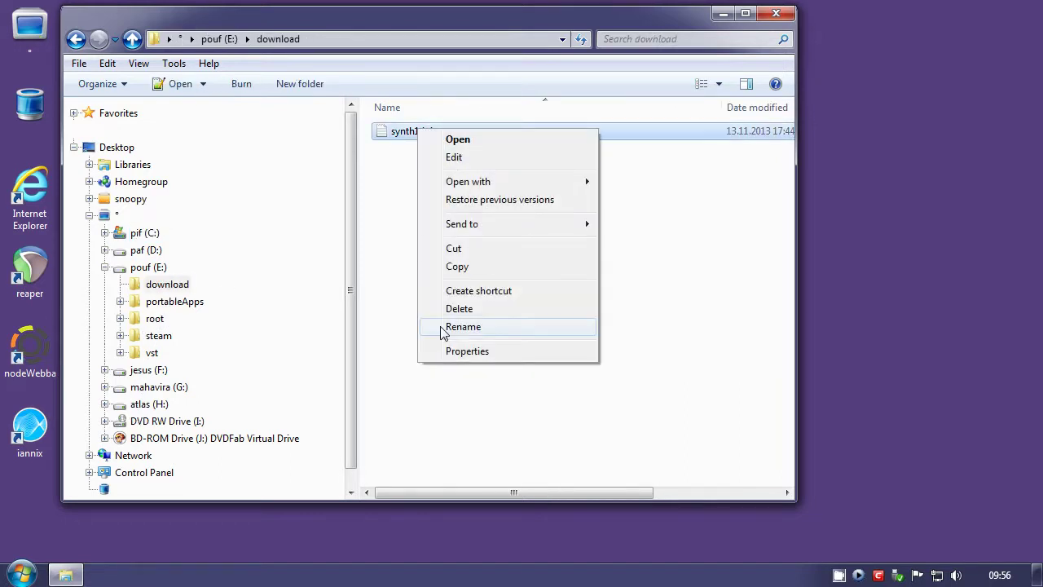
{"action": "left_click", "coordinate": [466, 312]}
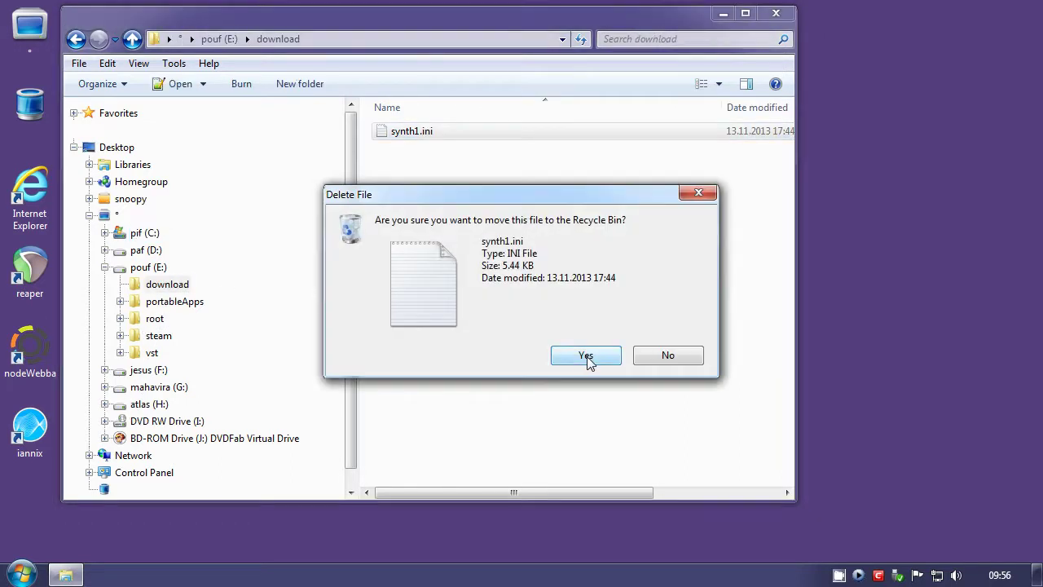
{"action": "left_click", "coordinate": [586, 357]}
{"action": "right_click", "coordinate": [35, 103]}
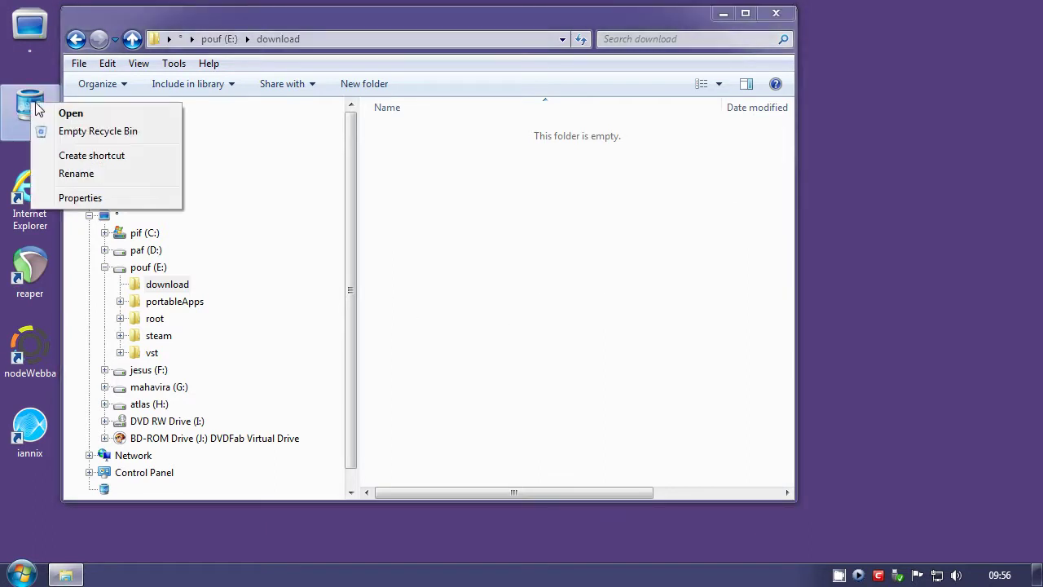
{"action": "left_click", "coordinate": [74, 132]}
{"action": "left_click", "coordinate": [603, 361]}
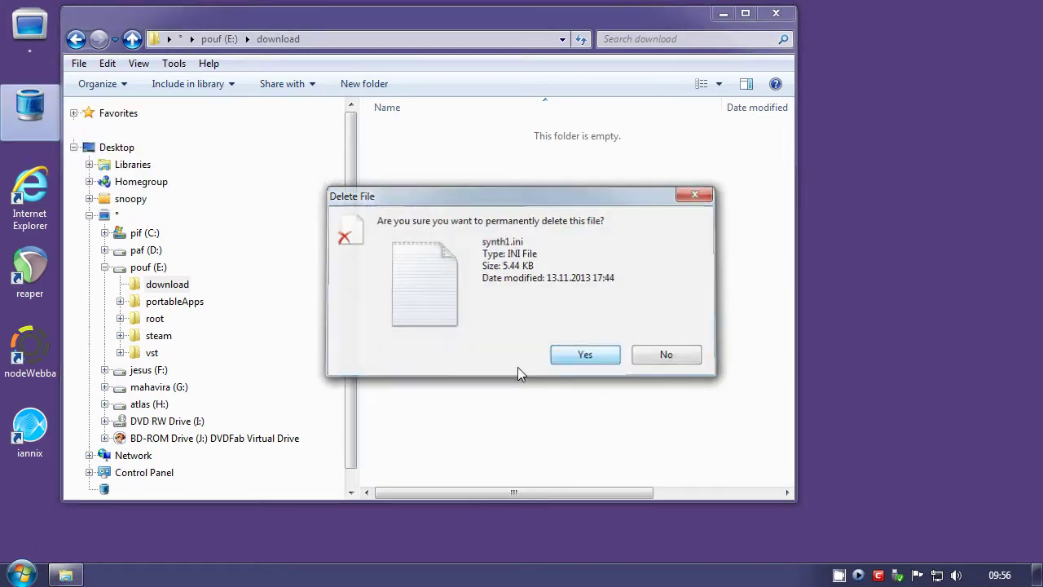
Open REAPER and insert the hypercyclic (mucoder) virtual instrument on a new track
{"action": "right_click", "coordinate": [33, 265]}
{"action": "left_click", "coordinate": [70, 257]}
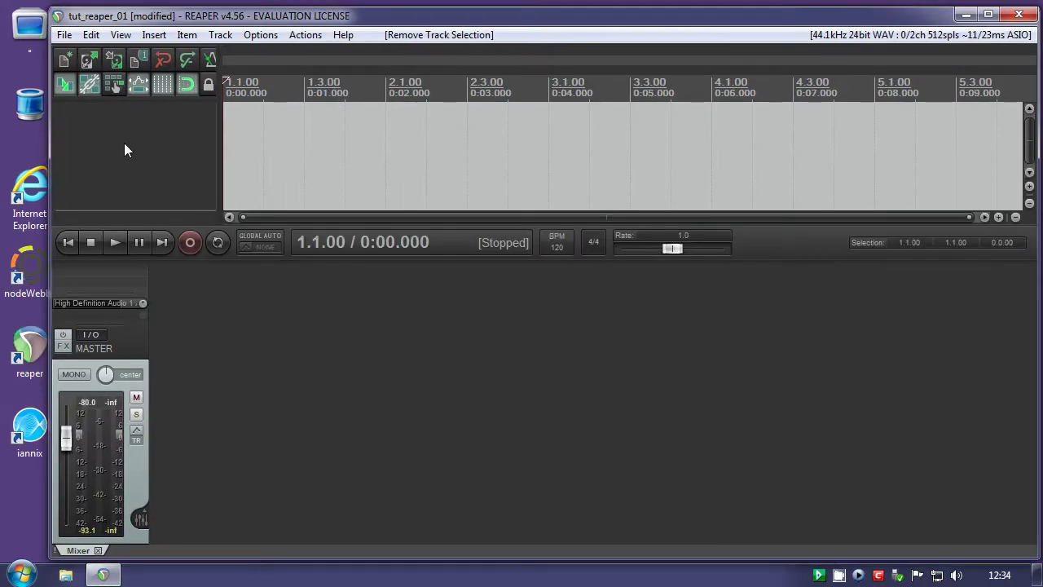
{"action": "right_click", "coordinate": [107, 120]}
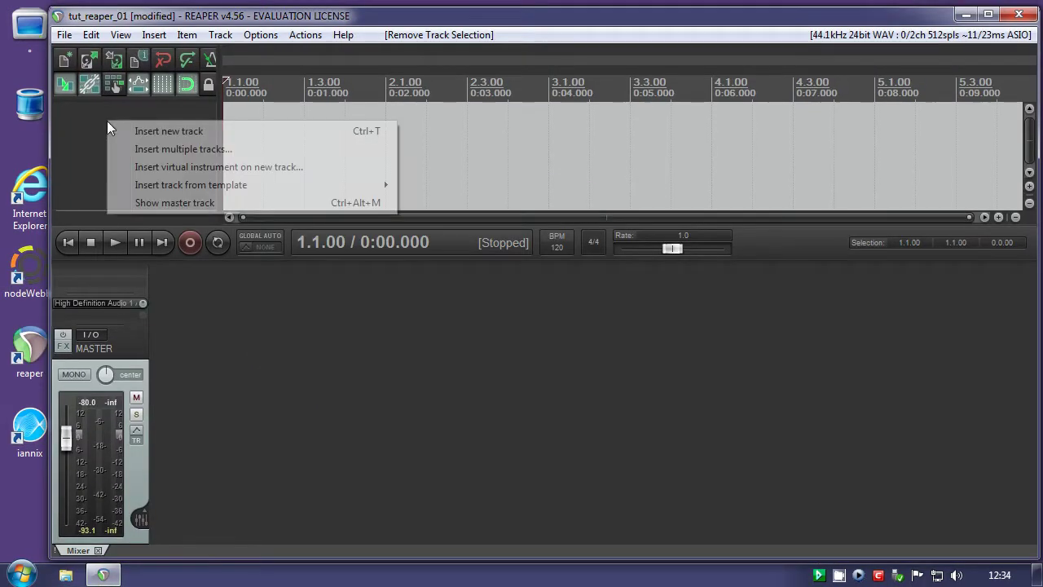
{"action": "left_click", "coordinate": [179, 168]}
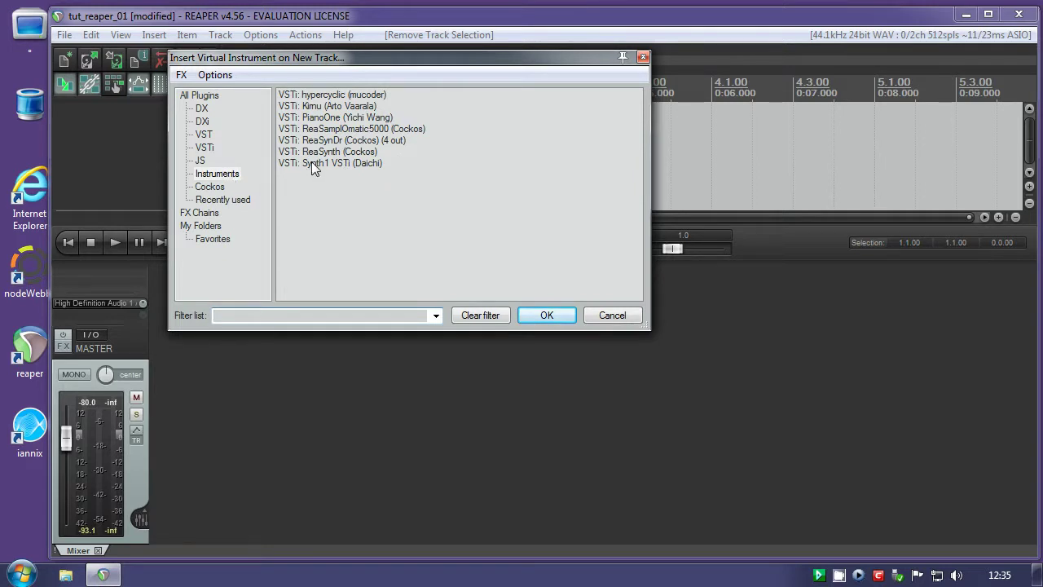
{"action": "left_click", "coordinate": [346, 96]}
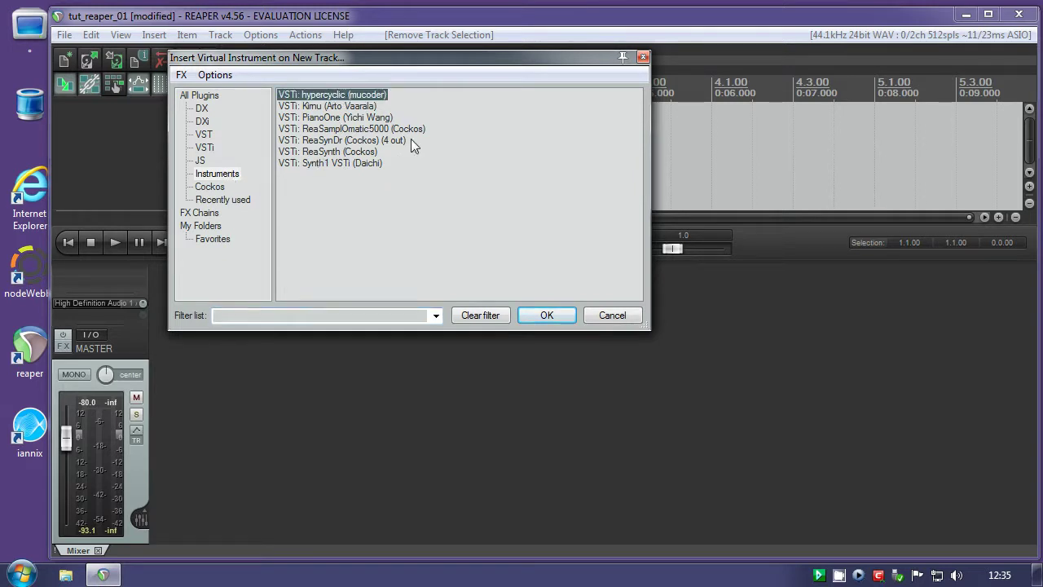
{"action": "left_click", "coordinate": [546, 316]}
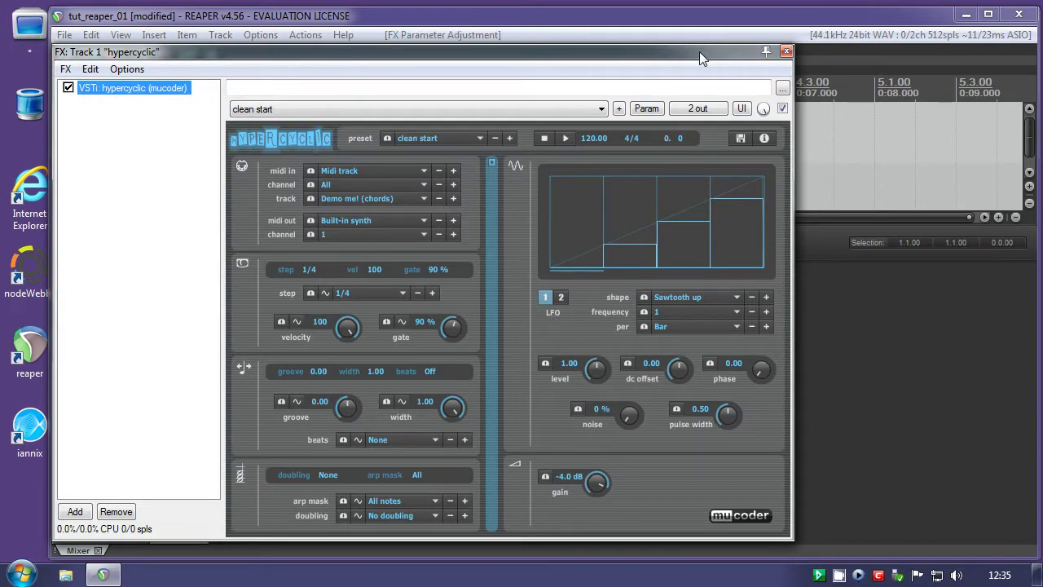
{"action": "left_click_drag", "start_coordinate": [699, 51], "coordinate": [829, 48]}
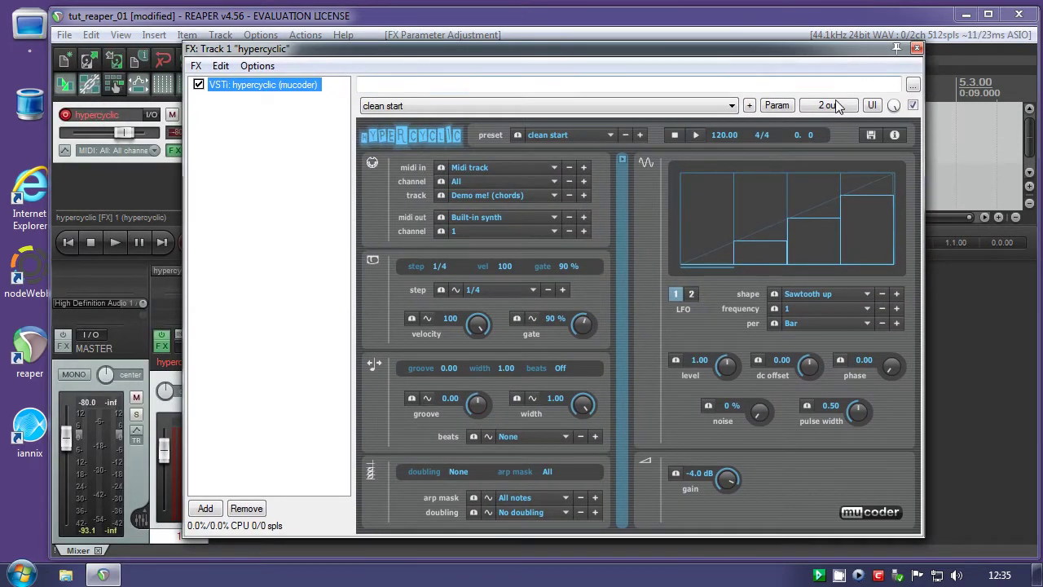
Enable playback in the hypercyclic plug-in and start REAPER's transport to hear its demo pattern
{"action": "left_click", "coordinate": [695, 134]}
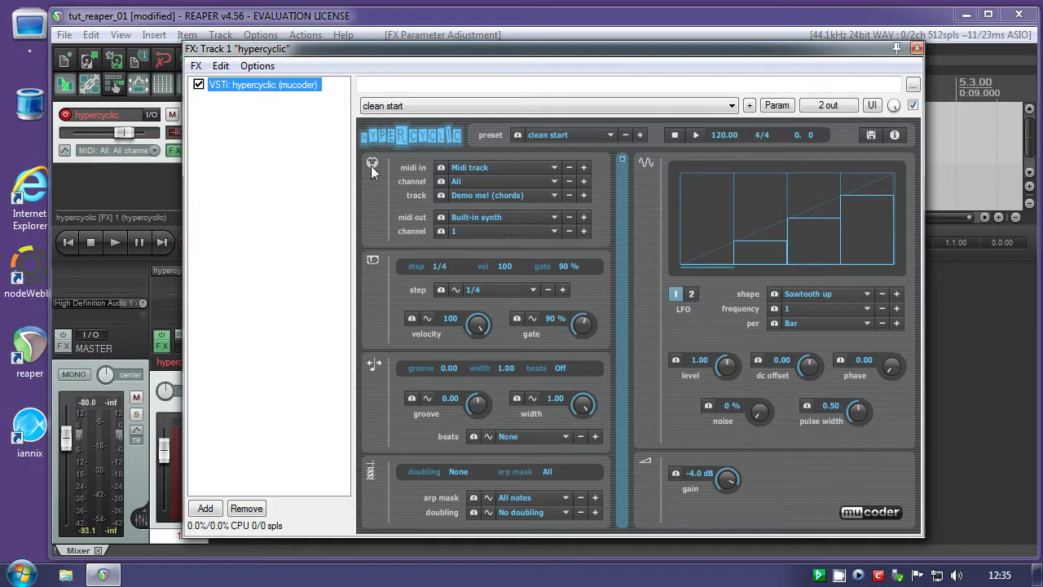
{"action": "left_click_drag", "start_coordinate": [374, 49], "coordinate": [469, 24]}
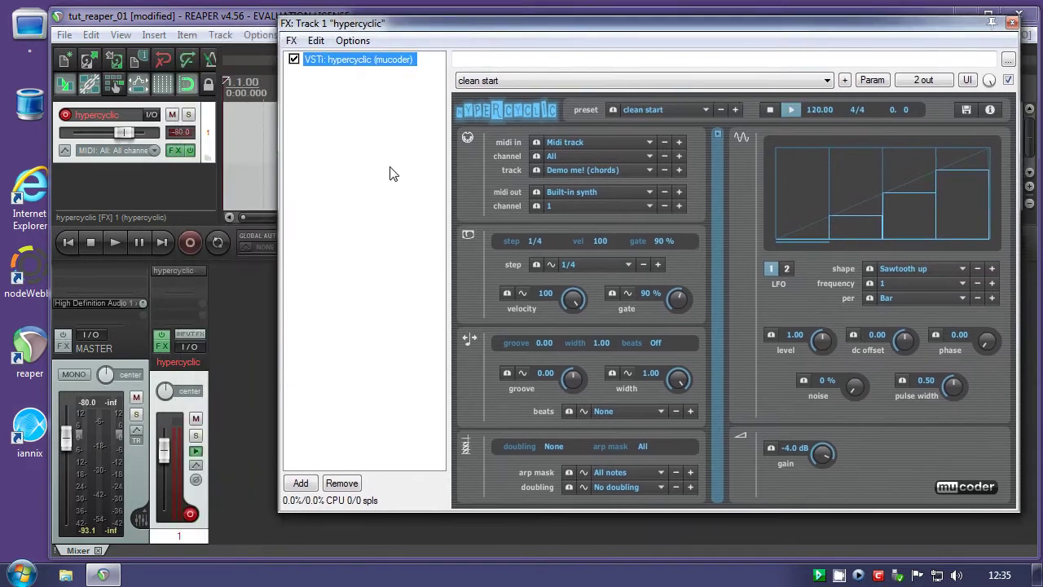
{"action": "left_click", "coordinate": [114, 242]}
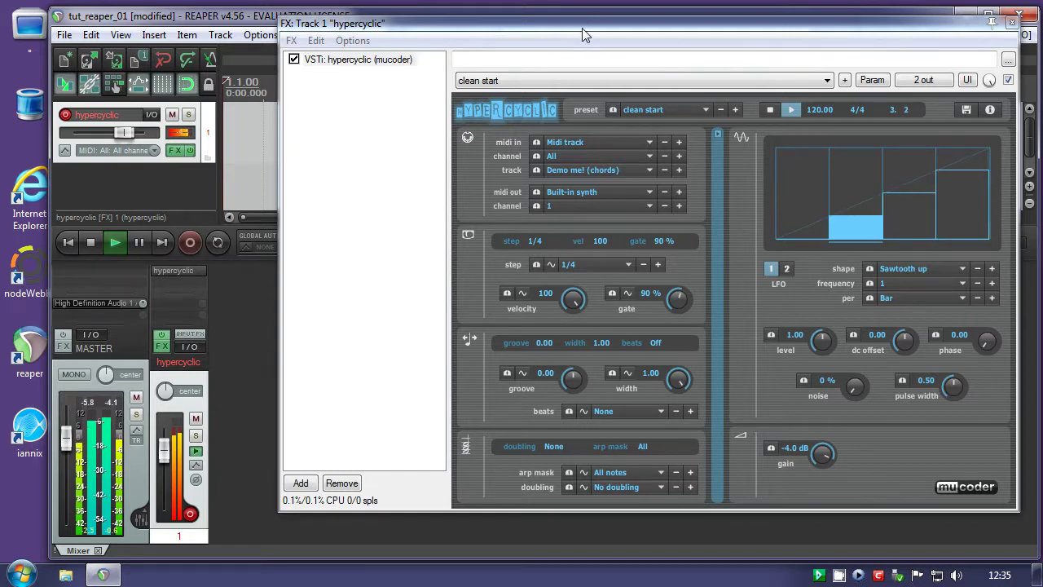
{"action": "left_click_drag", "start_coordinate": [581, 28], "coordinate": [514, 40]}
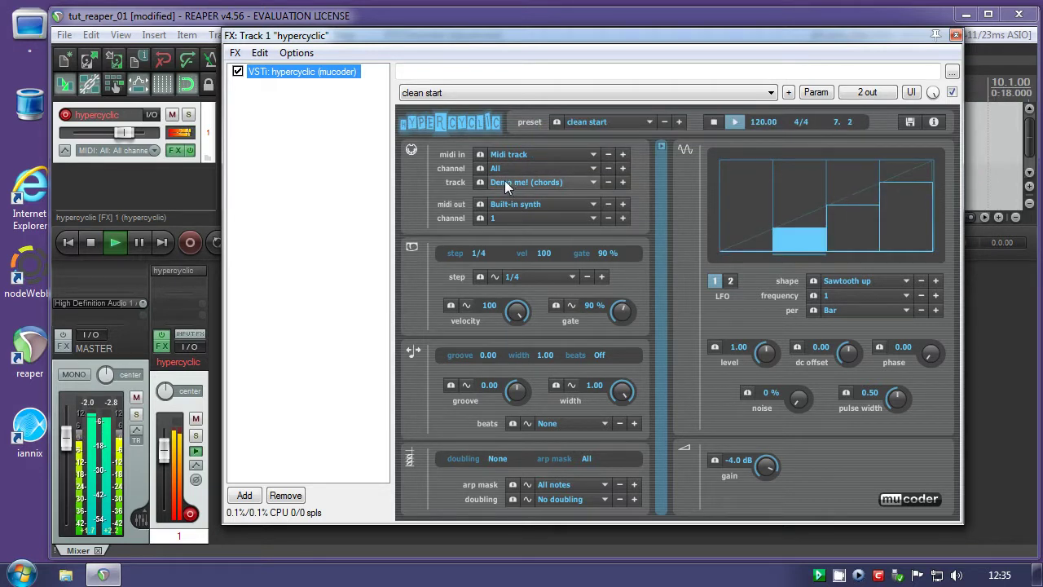
Set hypercyclic's MIDI input track to Demo me! (bass)
{"action": "left_click", "coordinate": [506, 181]}
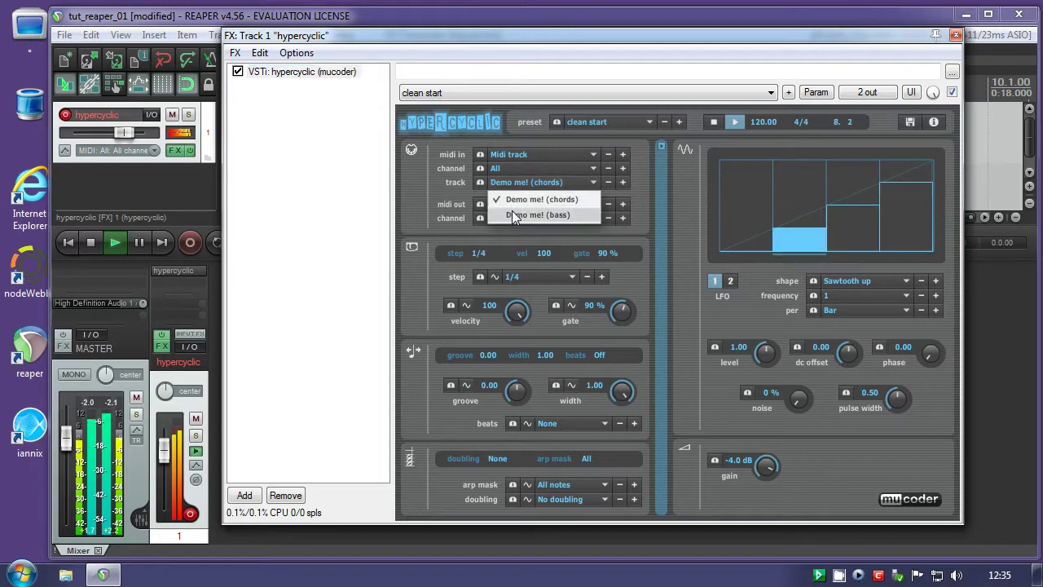
{"action": "left_click", "coordinate": [512, 212]}
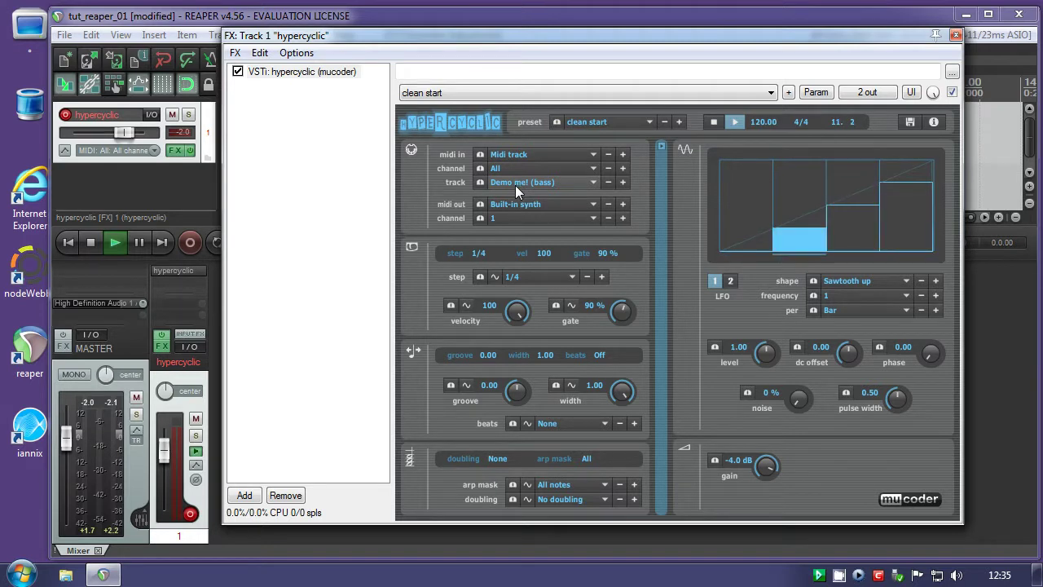
{"action": "left_click", "coordinate": [509, 181]}
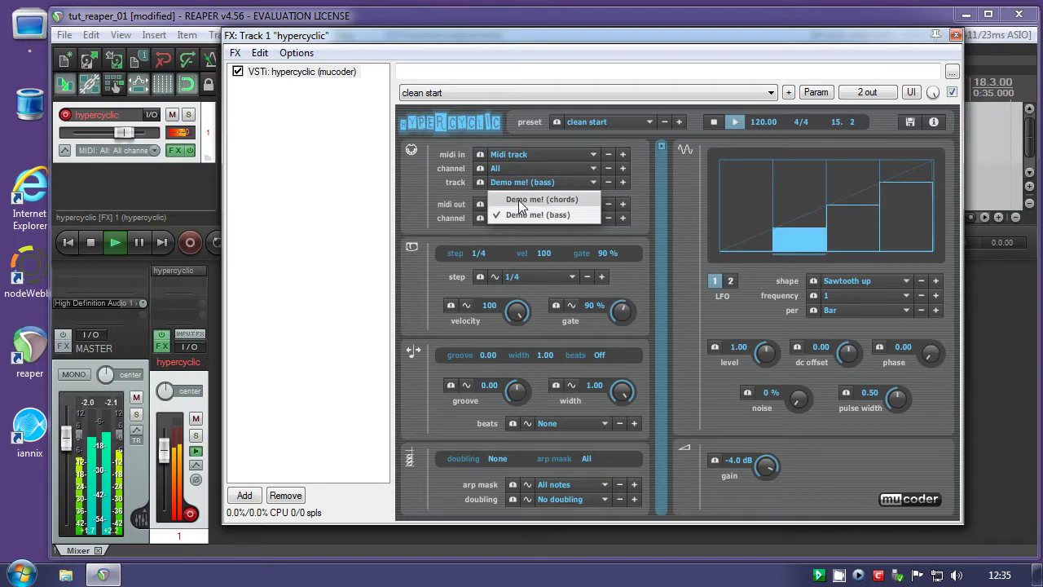
{"action": "left_click", "coordinate": [406, 203]}
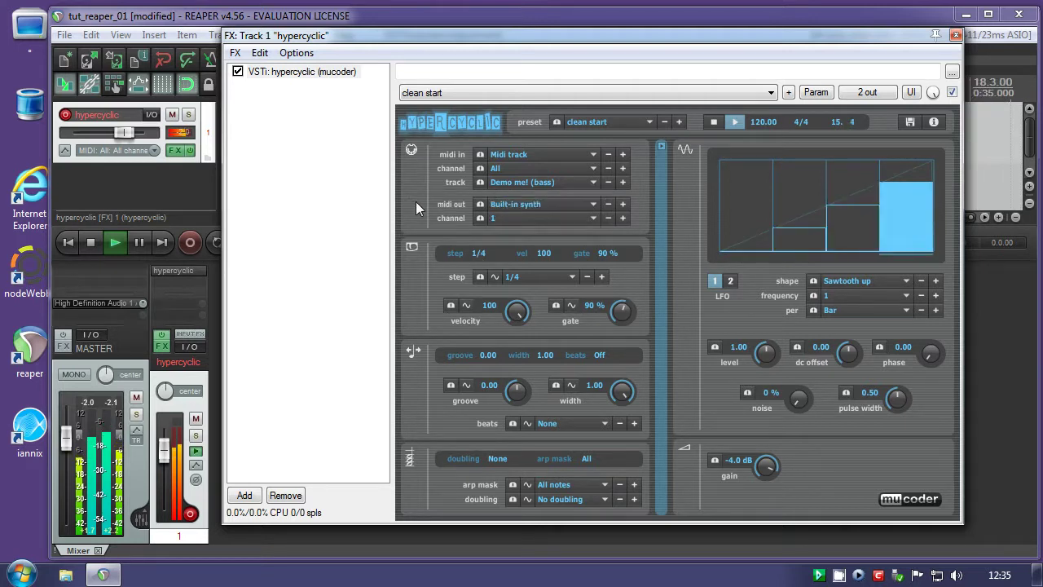
Set hypercyclic's MIDI output to VST host and move the plug-in window clear of the track list
{"action": "left_click", "coordinate": [501, 206]}
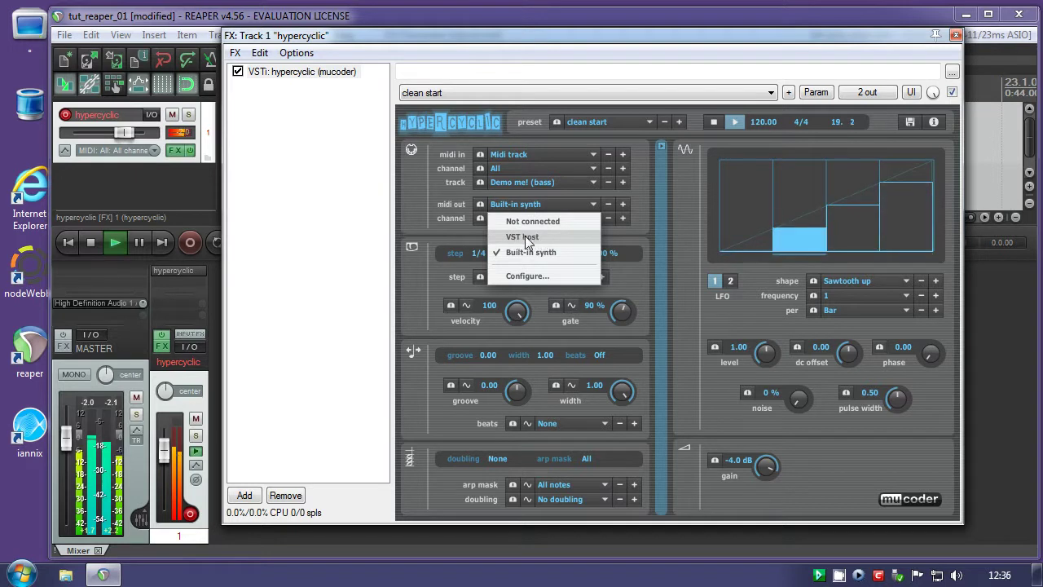
{"action": "left_click", "coordinate": [522, 237]}
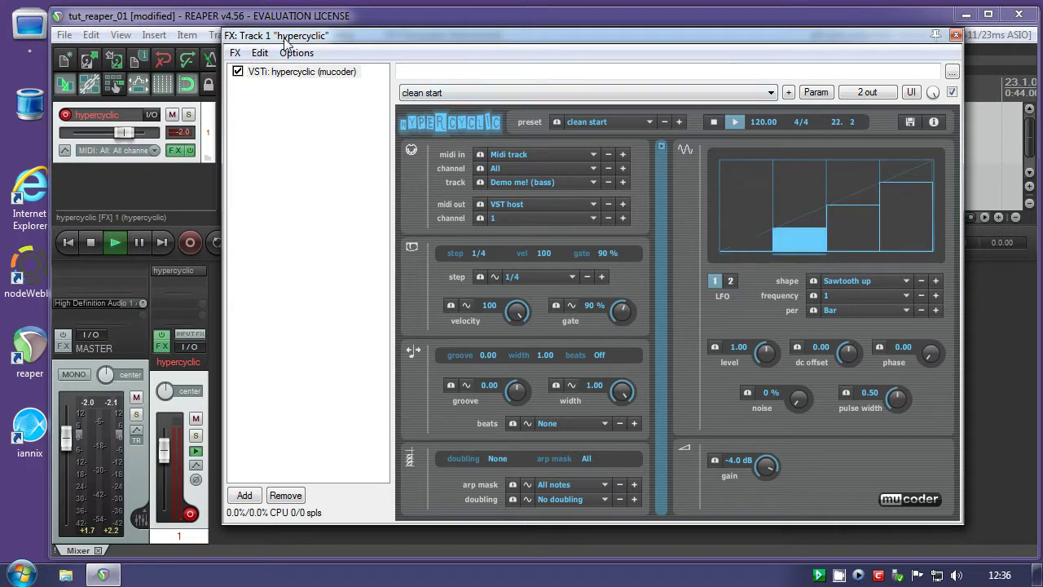
{"action": "left_click_drag", "start_coordinate": [349, 38], "coordinate": [628, 30]}
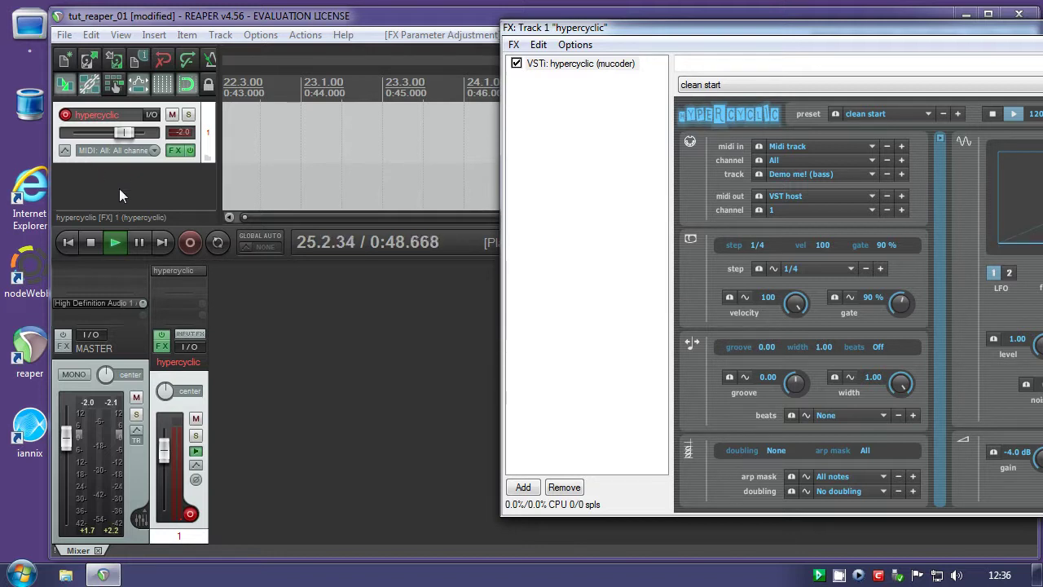
Disarm recording on the hypercyclic track and shrink the track to its minimum height
{"action": "left_click", "coordinate": [65, 115]}
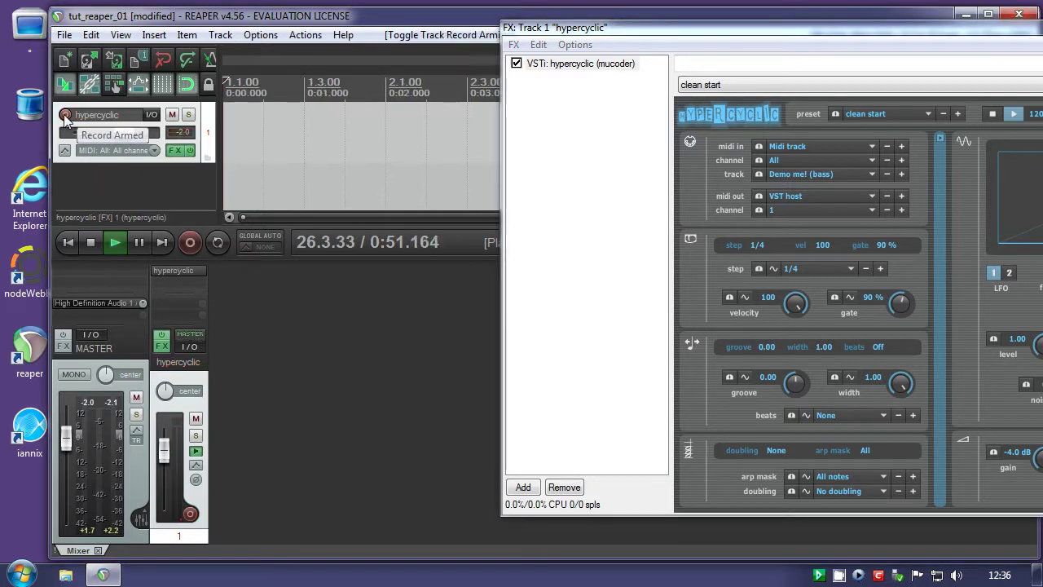
{"action": "left_click_drag", "start_coordinate": [94, 161], "coordinate": [100, 95]}
Insert the Synth1 VSTi (Daichi) virtual instrument on a new track, leaving that track disarmed and at minimum height
{"action": "right_click", "coordinate": [98, 145]}
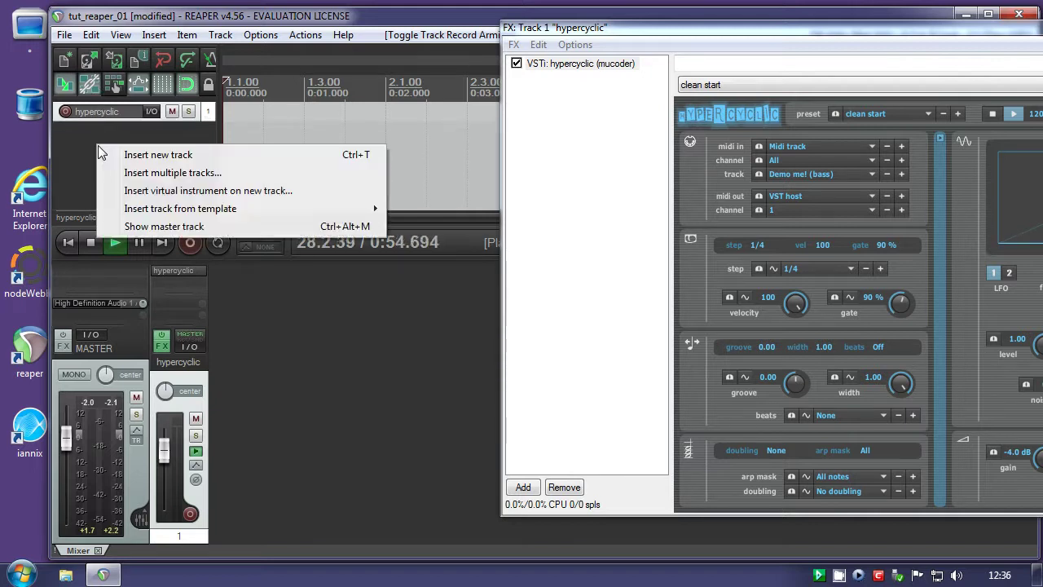
{"action": "left_click", "coordinate": [134, 190]}
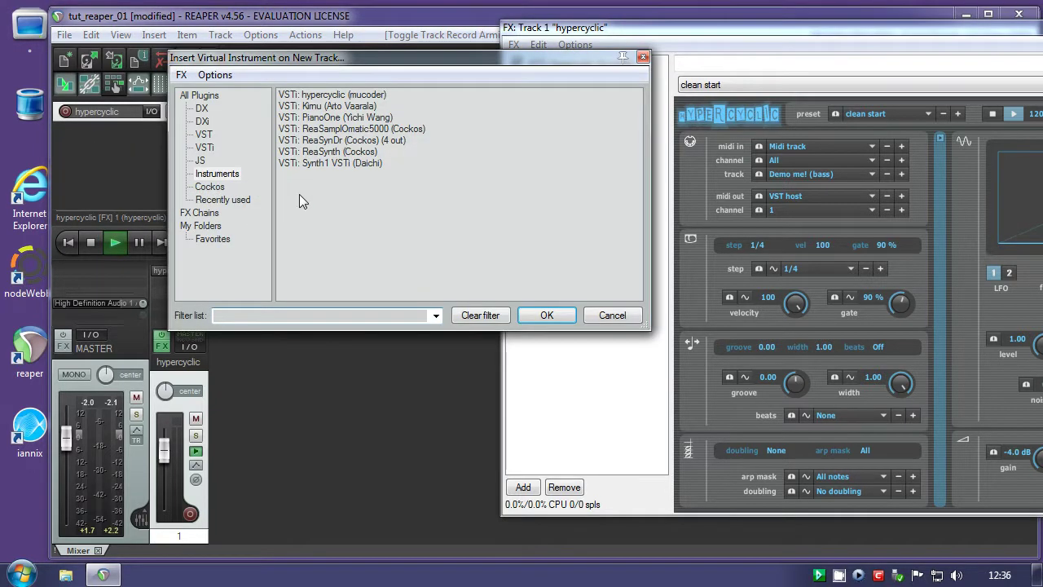
{"action": "left_click", "coordinate": [331, 165]}
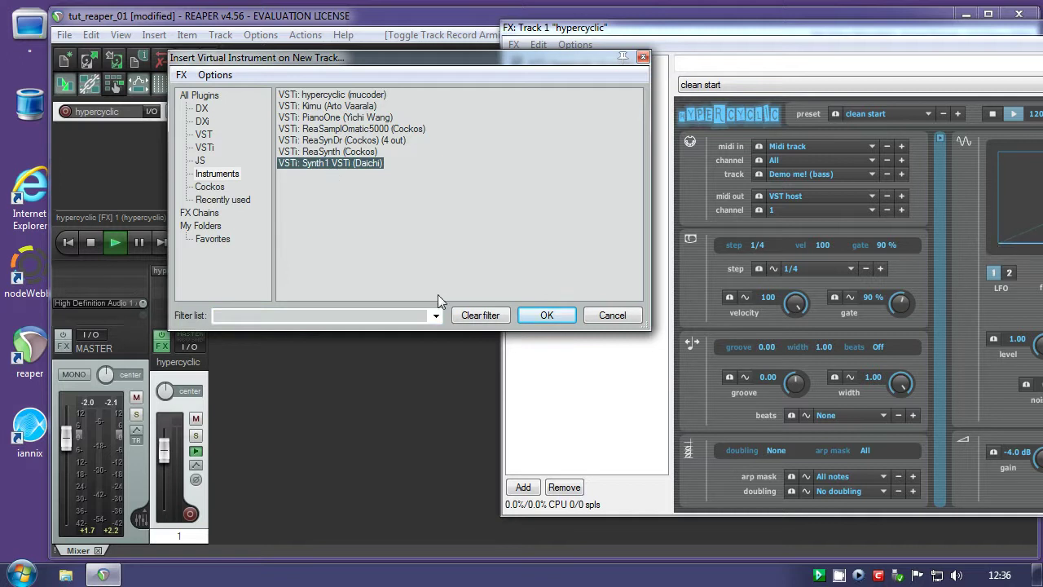
{"action": "left_click", "coordinate": [547, 316]}
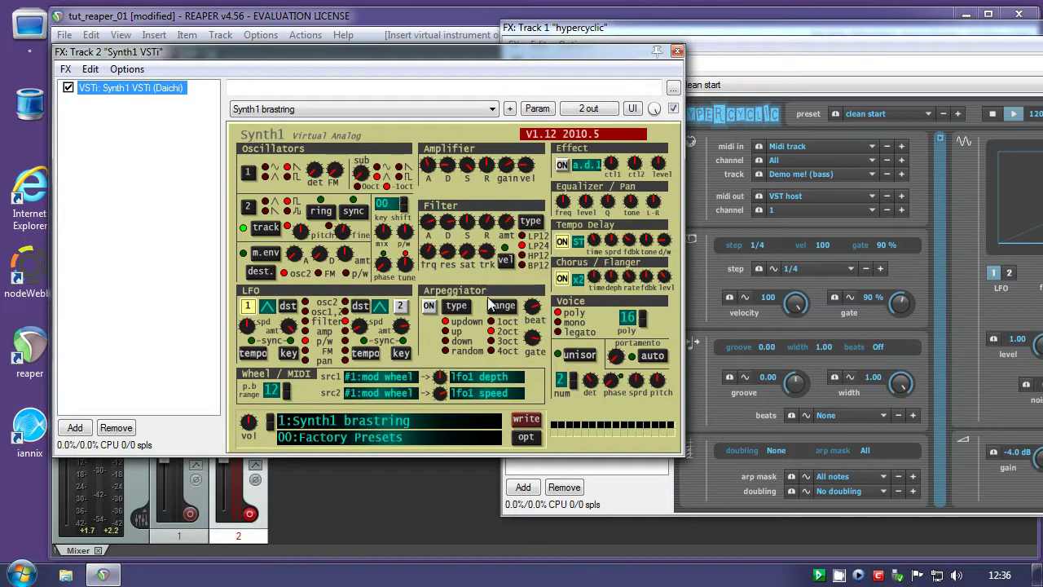
{"action": "left_click", "coordinate": [677, 52]}
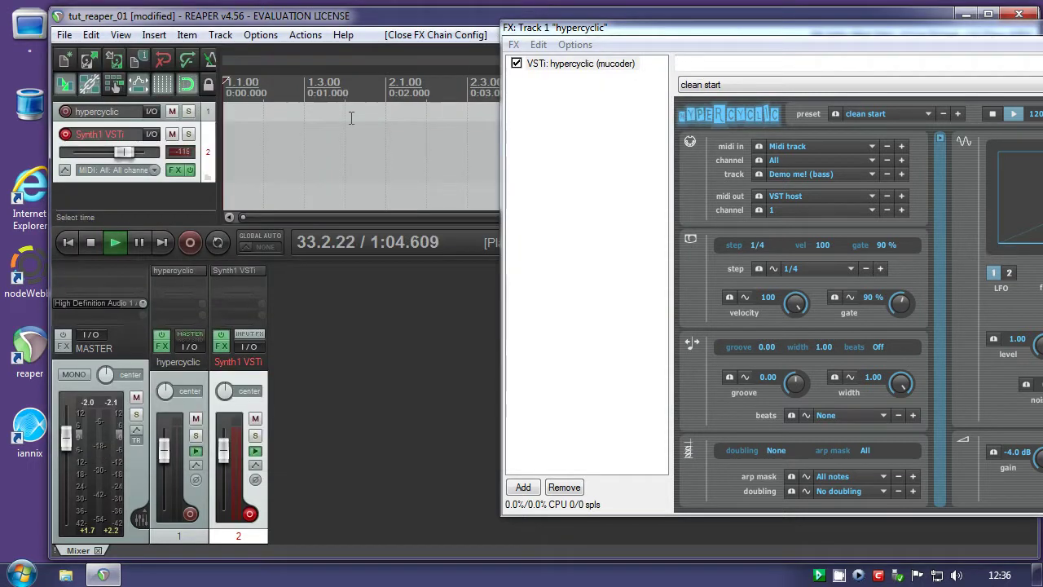
{"action": "left_click", "coordinate": [65, 136]}
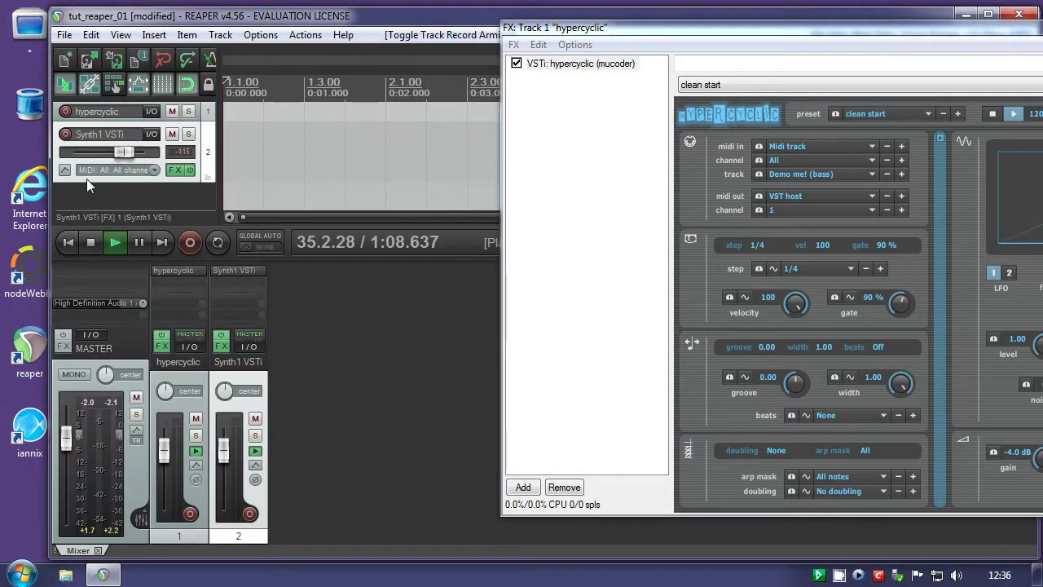
{"action": "left_click_drag", "start_coordinate": [86, 180], "coordinate": [92, 141]}
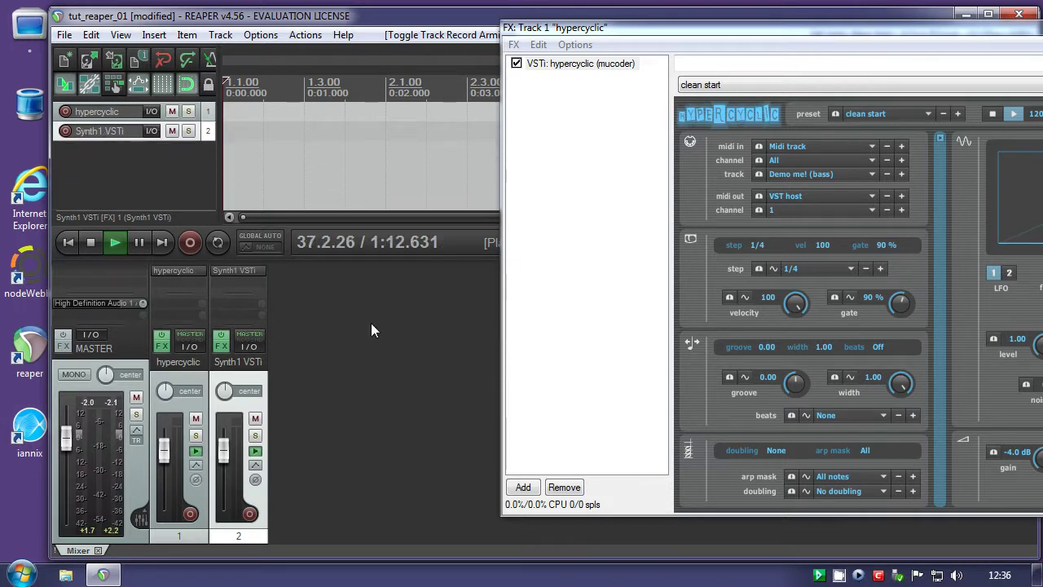
Add a send from the hypercyclic track to the Synth1 VSTi track with audio set to None and source MIDI channel 1
{"action": "left_click", "coordinate": [171, 303]}
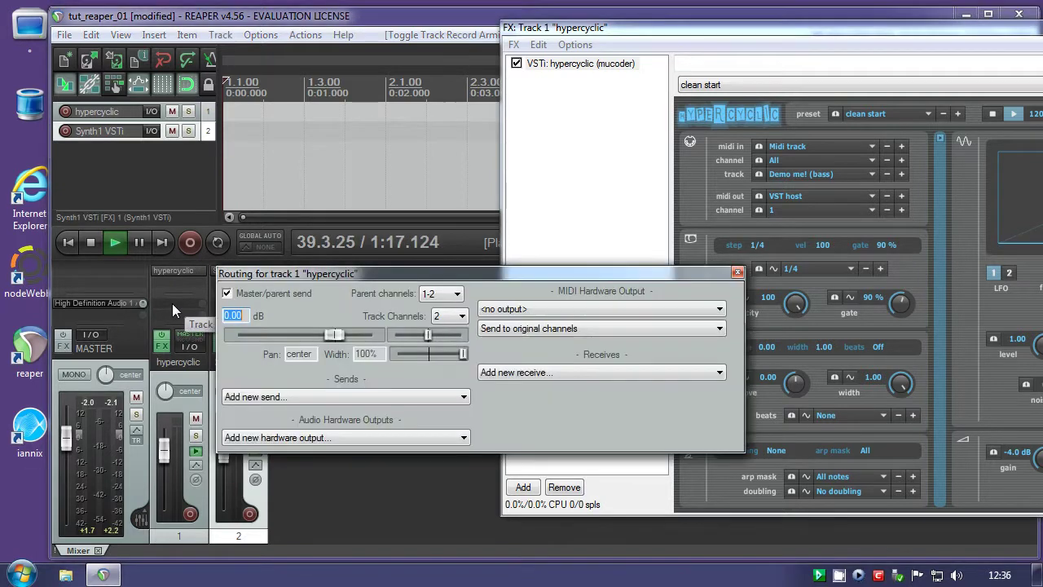
{"action": "left_click", "coordinate": [288, 397]}
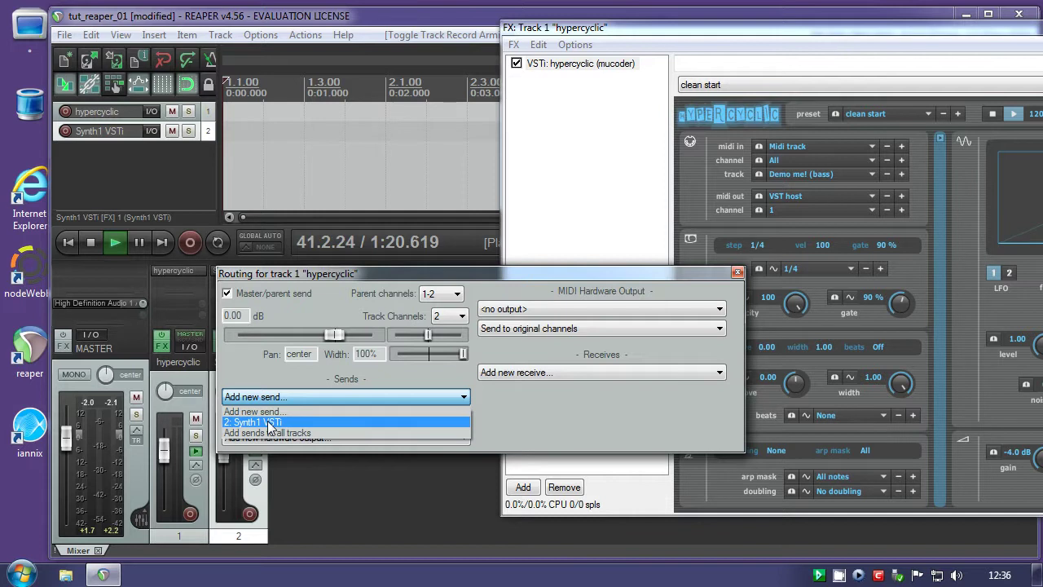
{"action": "left_click", "coordinate": [260, 422]}
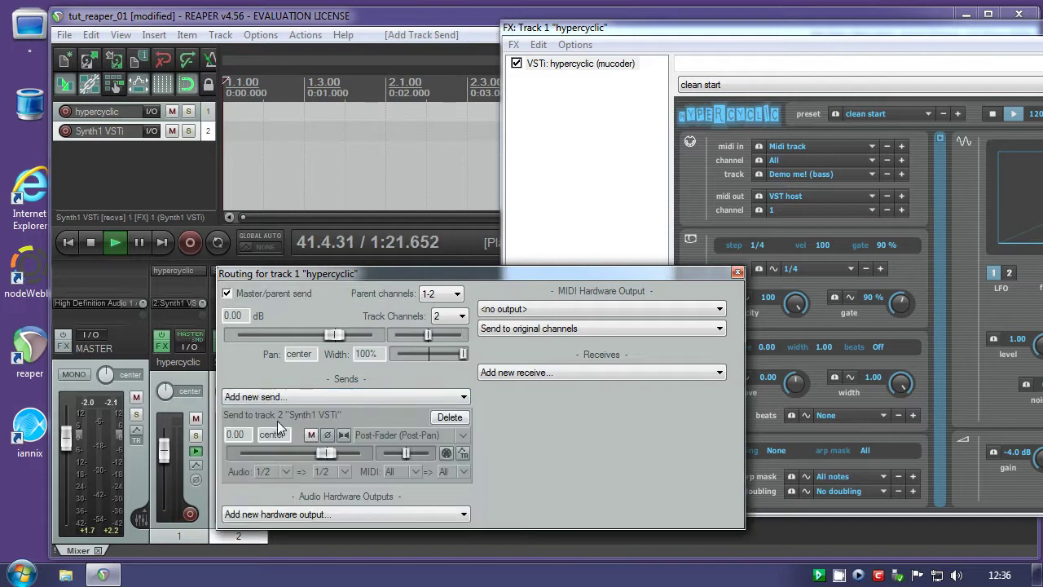
{"action": "left_click", "coordinate": [279, 473]}
{"action": "left_click", "coordinate": [287, 491]}
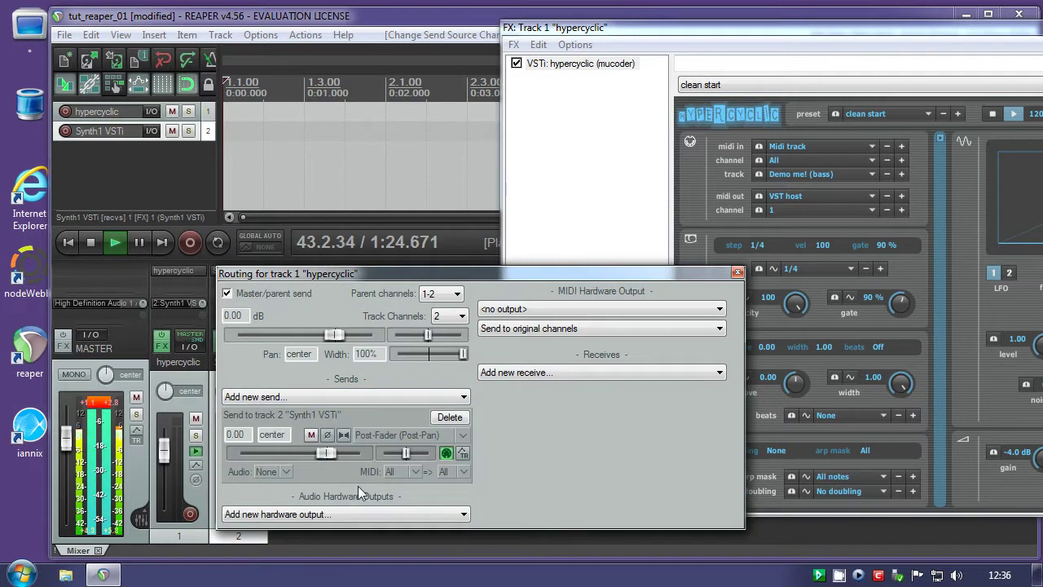
{"action": "left_click", "coordinate": [413, 472]}
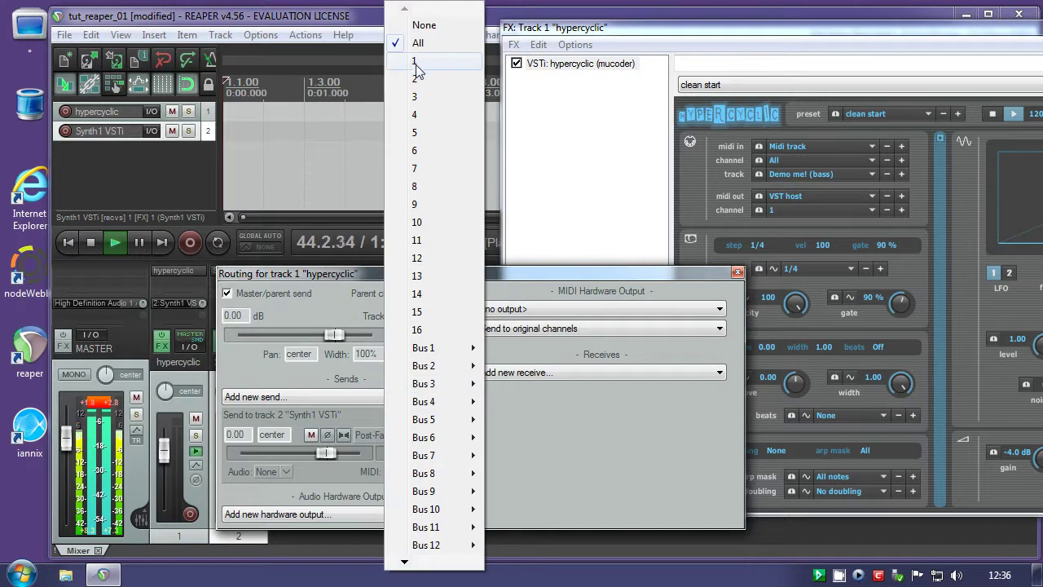
{"action": "left_click", "coordinate": [417, 62]}
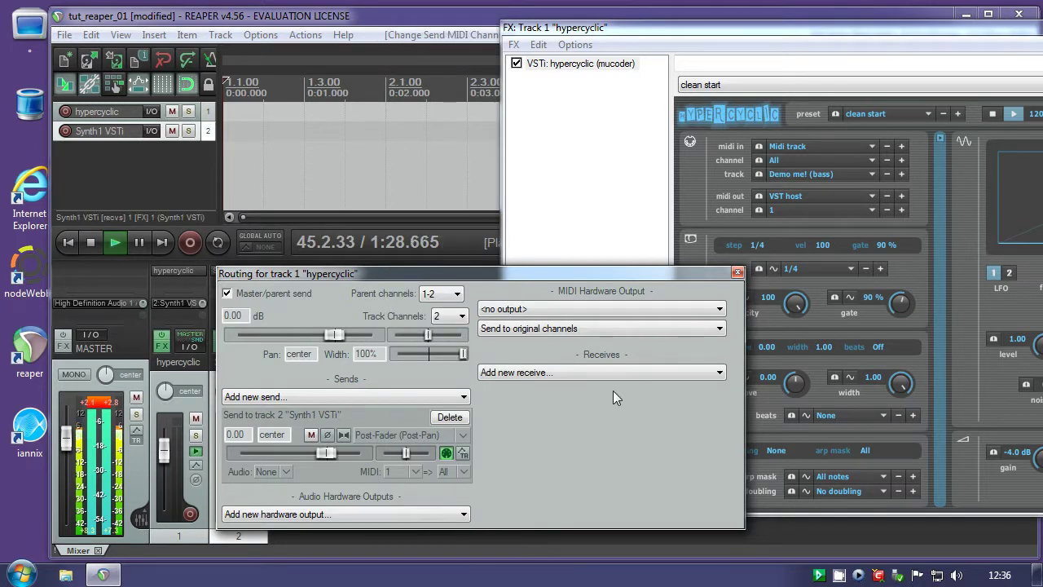
{"action": "left_click", "coordinate": [737, 271]}
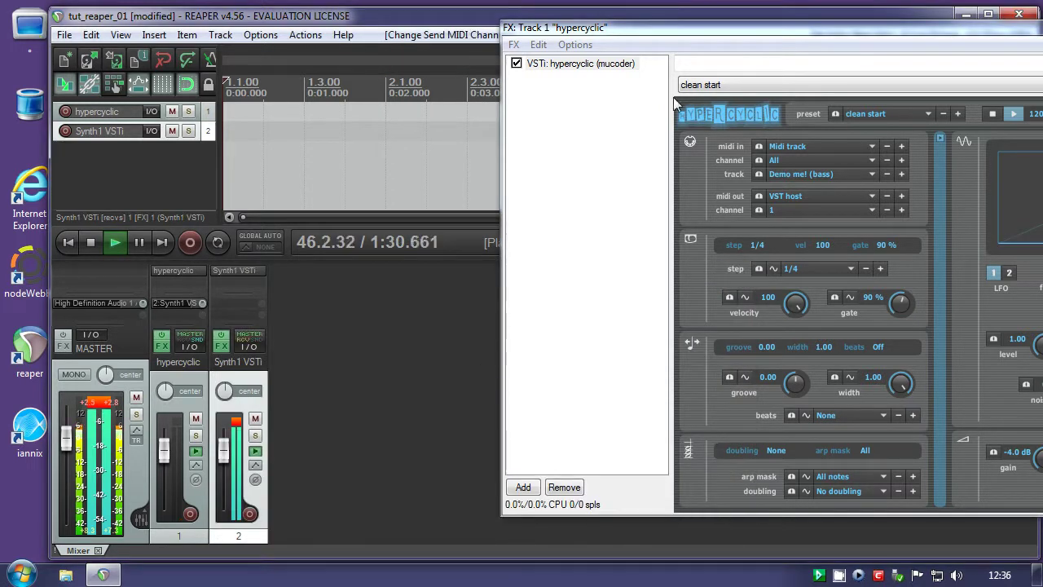
Reposition the hypercyclic window to reveal more of its controls and slightly lower the Synth1 VSTi track's volume
{"action": "left_click_drag", "start_coordinate": [668, 30], "coordinate": [500, 16]}
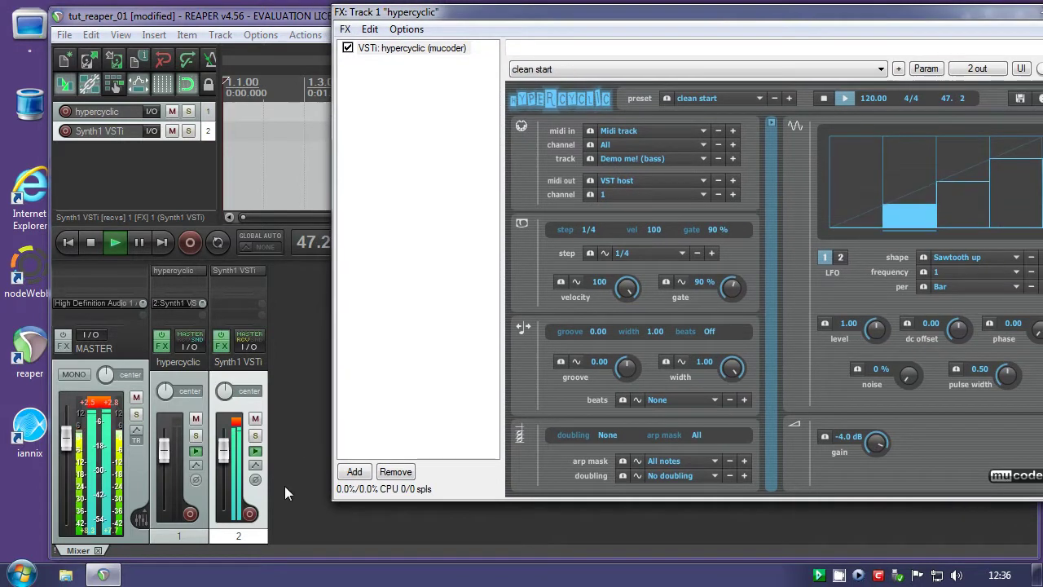
{"action": "mouse_move", "coordinate": [227, 451]}
{"action": "left_mouse_down"}
{"action": "mouse_move", "coordinate": [231, 501]}
{"action": "mouse_move", "coordinate": [229, 464]}
{"action": "left_mouse_up"}
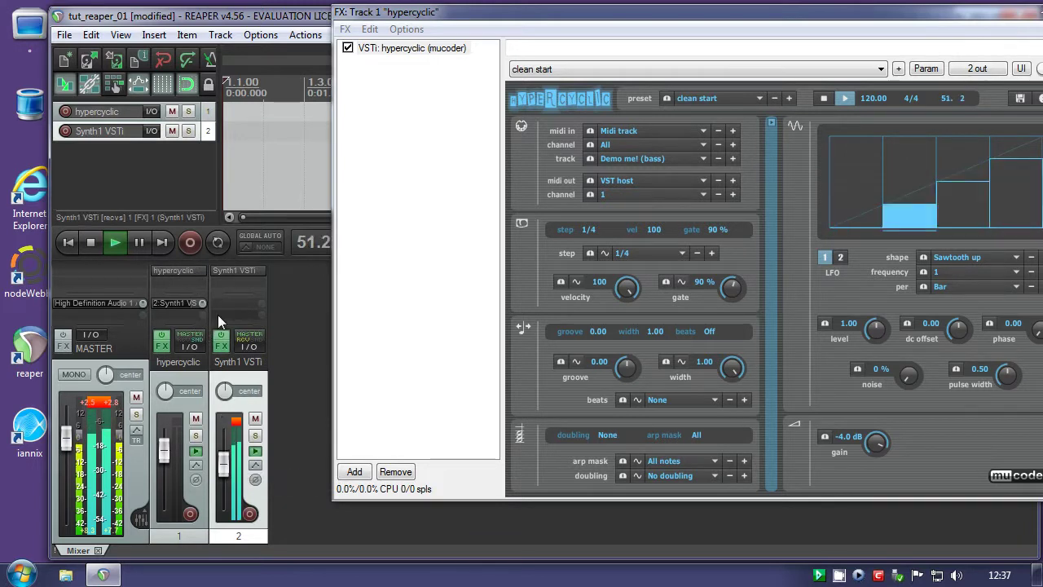
Load the "we come in peace" patch from the Bladerunner Patches bank in Synth1 and close the plug-in window
{"action": "left_click", "coordinate": [231, 269]}
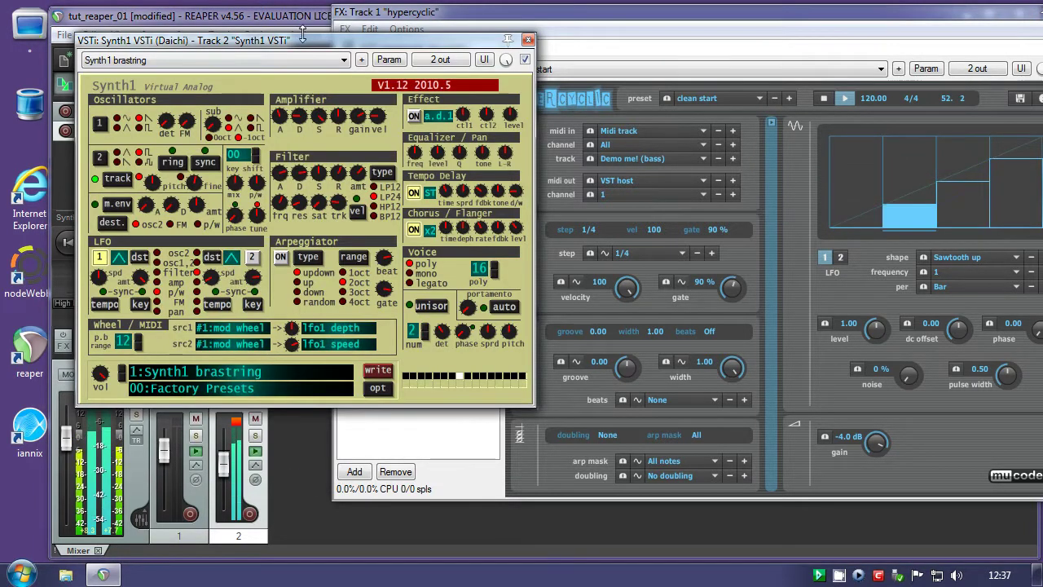
{"action": "left_click_drag", "start_coordinate": [302, 33], "coordinate": [339, 34]}
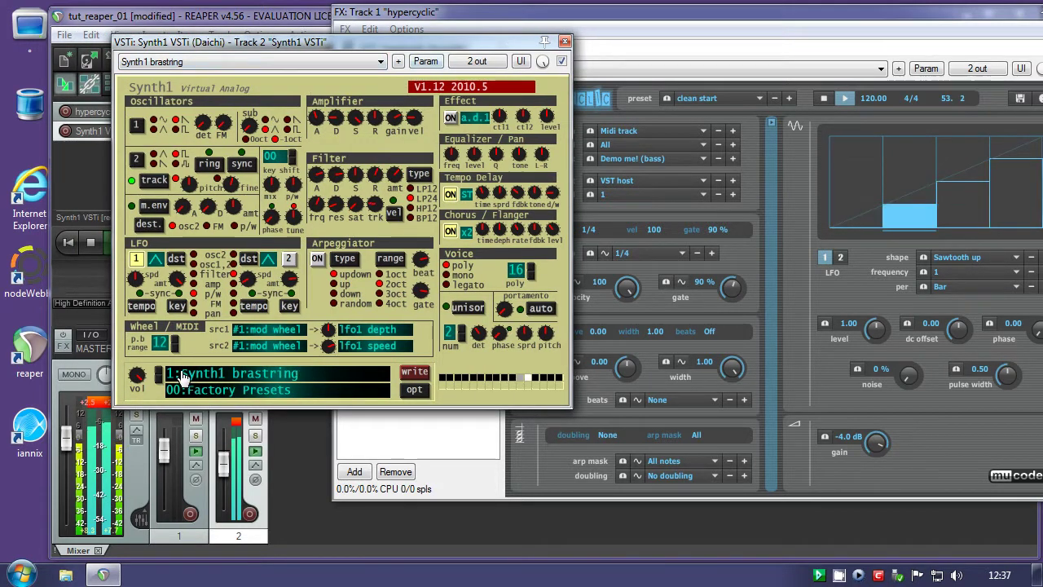
{"action": "left_click", "coordinate": [180, 377]}
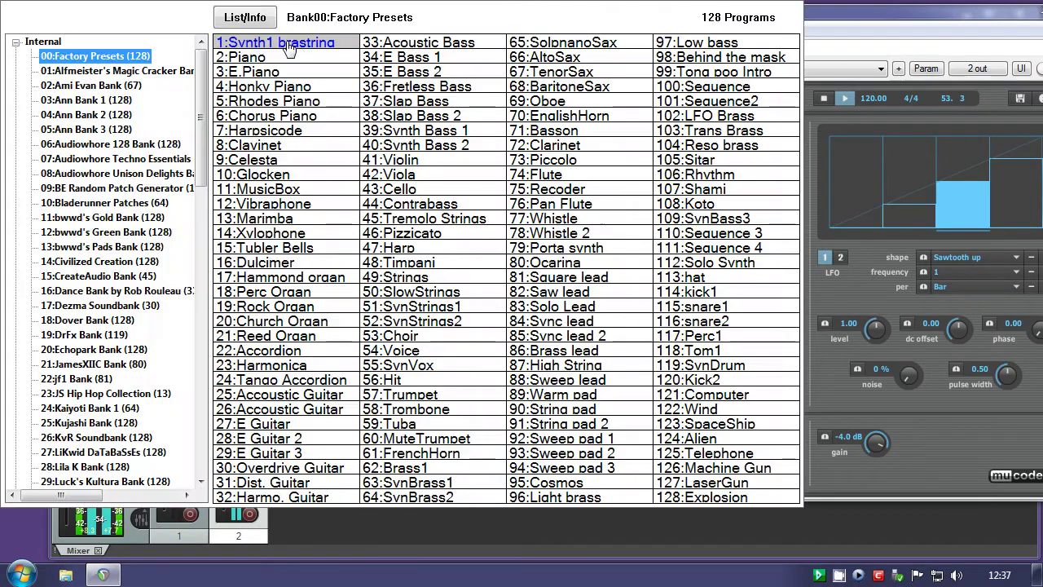
{"action": "left_click", "coordinate": [104, 205]}
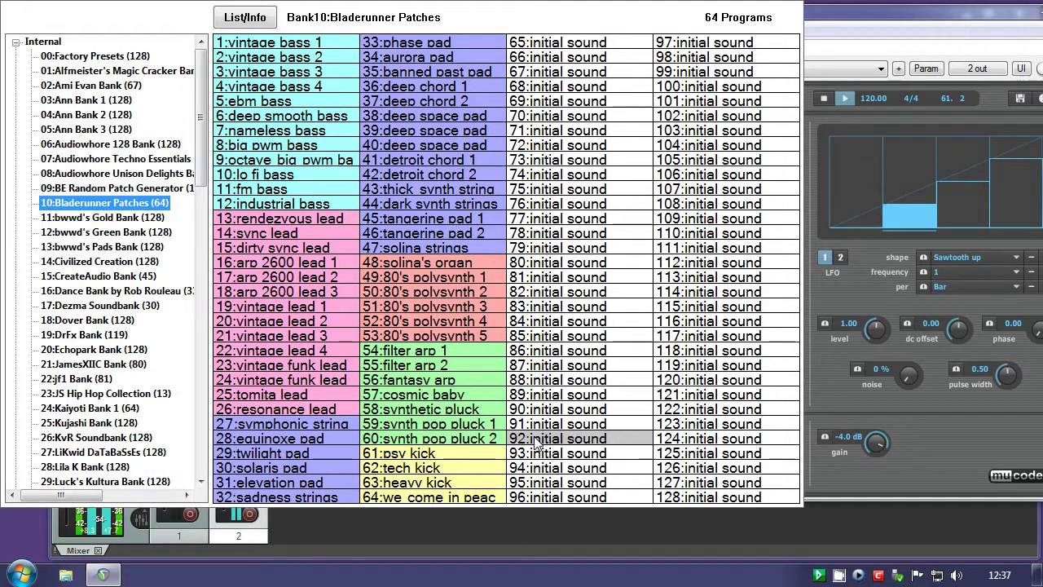
{"action": "left_click", "coordinate": [449, 498]}
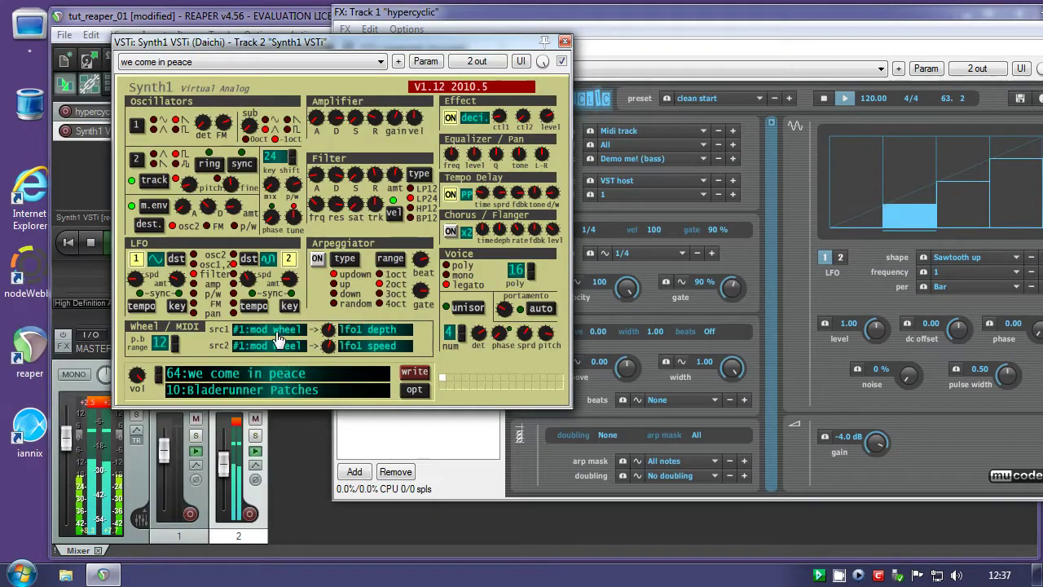
{"action": "left_click", "coordinate": [563, 41]}
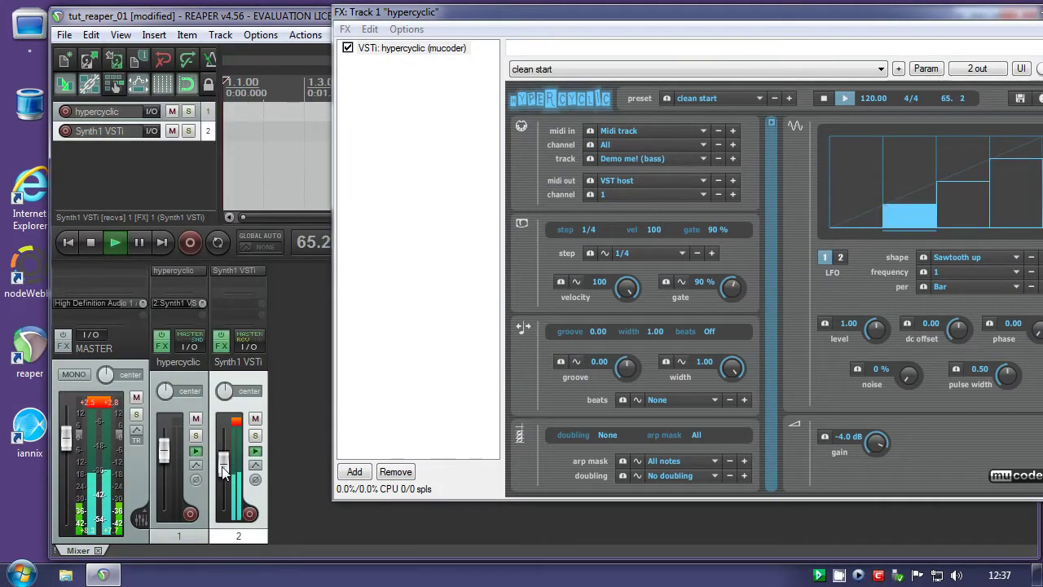
Raise the Synth1 VSTi track's volume and move the hypercyclic window so its whole interface is in view
{"action": "left_click_drag", "start_coordinate": [224, 473], "coordinate": [249, 428]}
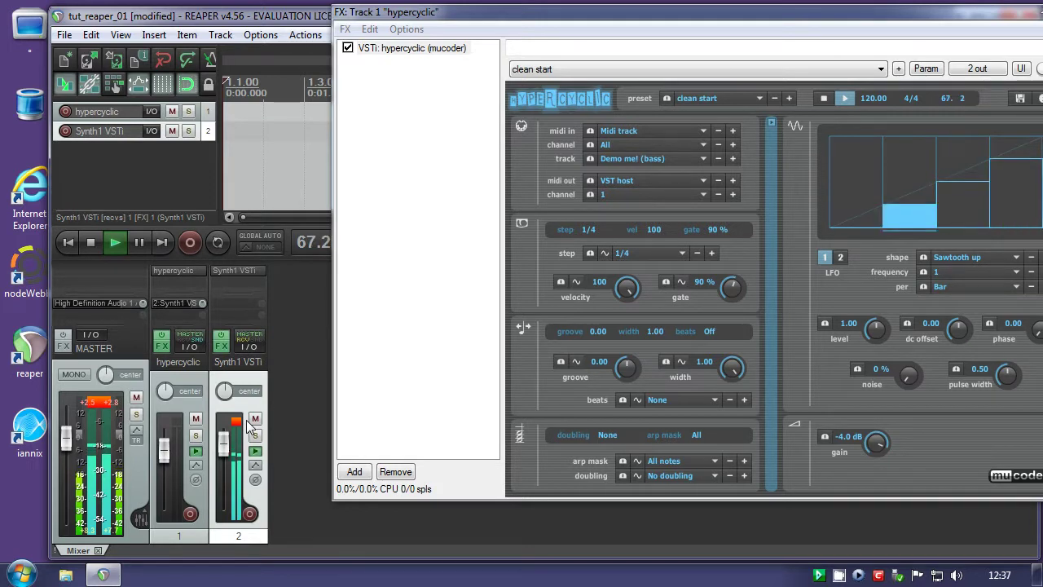
{"action": "left_click_drag", "start_coordinate": [543, 23], "coordinate": [363, 33]}
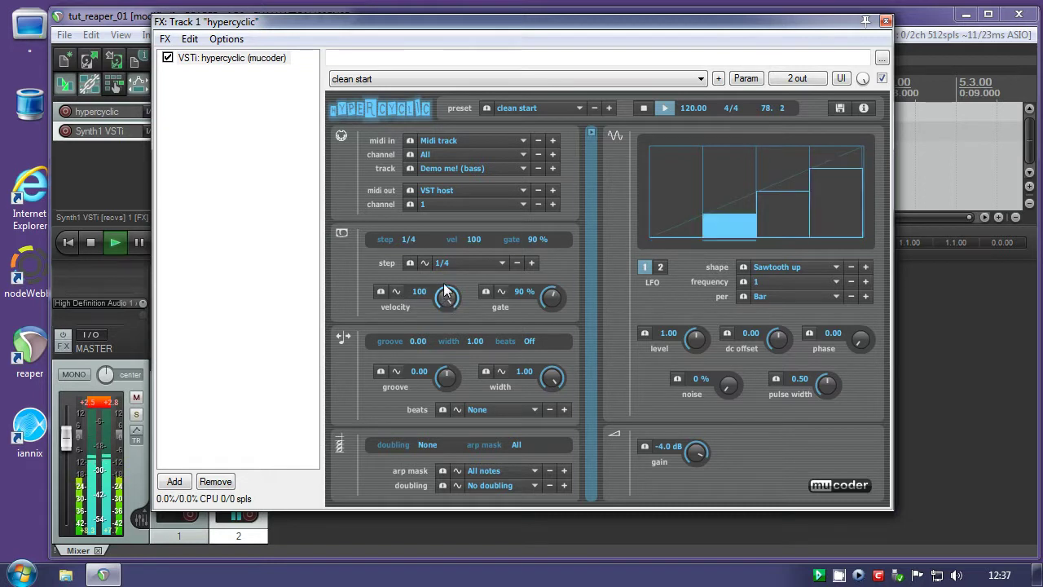
Try hypercyclic step lengths of 1/32 and 1/32T
{"action": "left_click", "coordinate": [457, 263]}
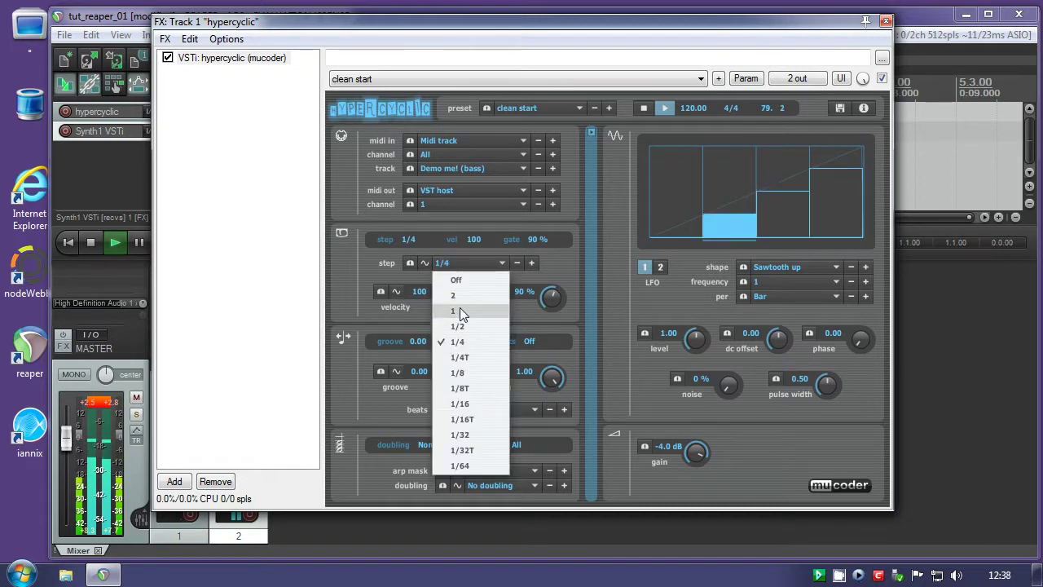
{"action": "left_click", "coordinate": [471, 430]}
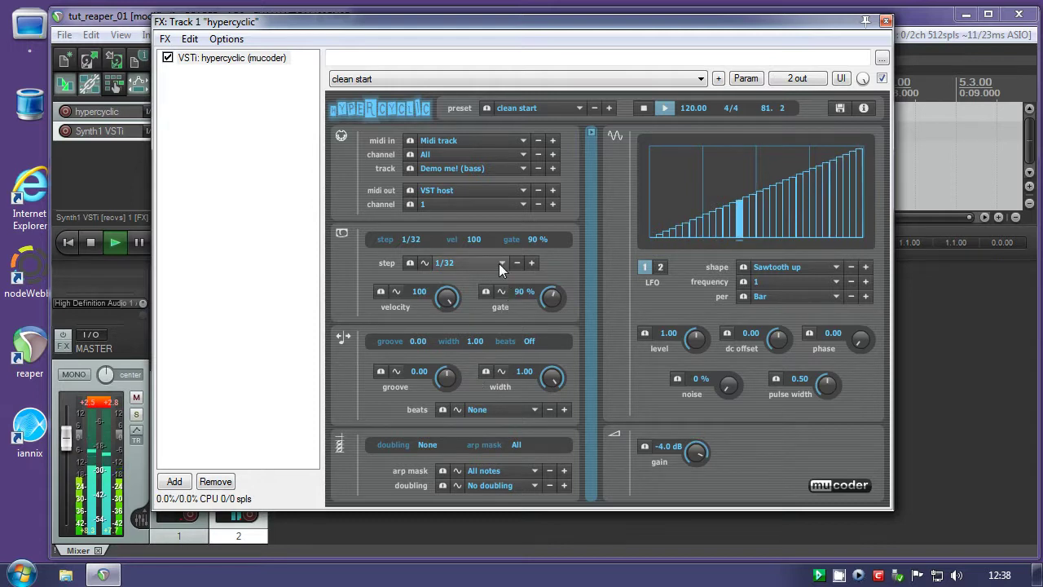
{"action": "left_click", "coordinate": [500, 261]}
{"action": "left_click", "coordinate": [462, 453]}
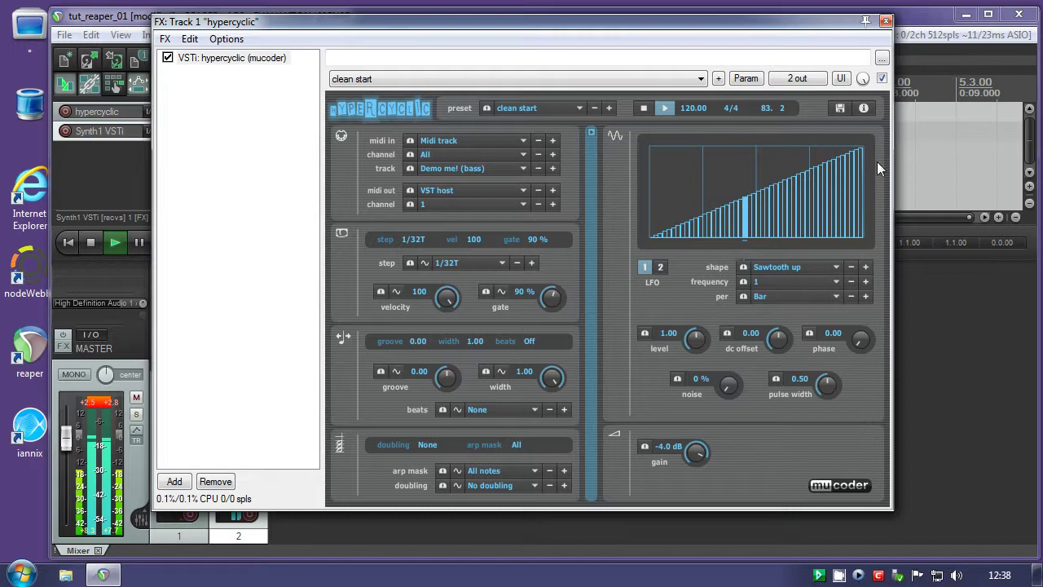
Load the rolling acceleration preset in hypercyclic
{"action": "left_click", "coordinate": [497, 79]}
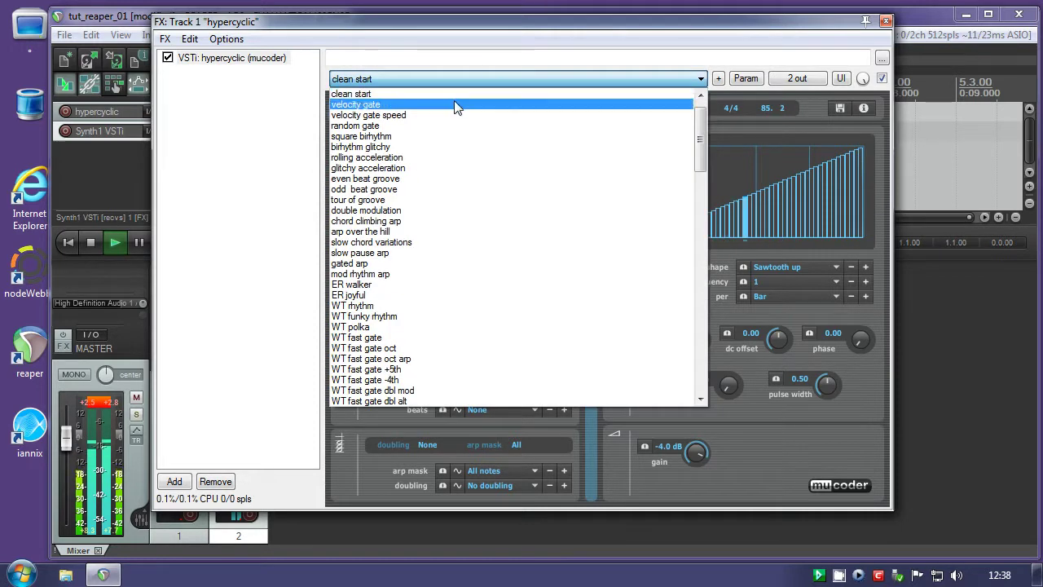
{"action": "left_click", "coordinate": [372, 158]}
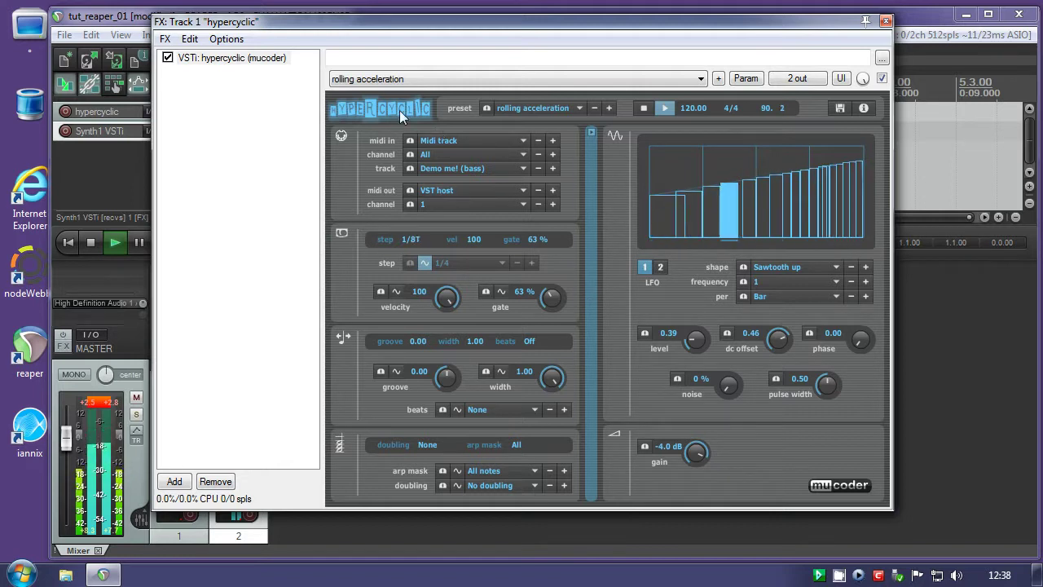
Load hypercyclic's random gate preset and set its step length to 1/32
{"action": "left_click", "coordinate": [421, 81]}
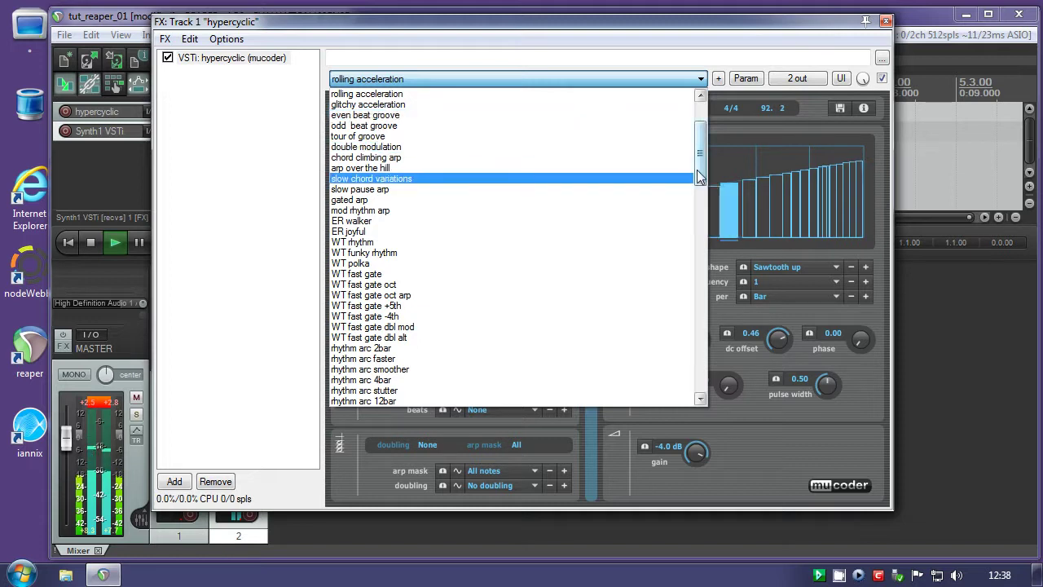
{"action": "scroll", "coordinate": [499, 149], "scroll_direction": "up", "scroll_amount": 3}
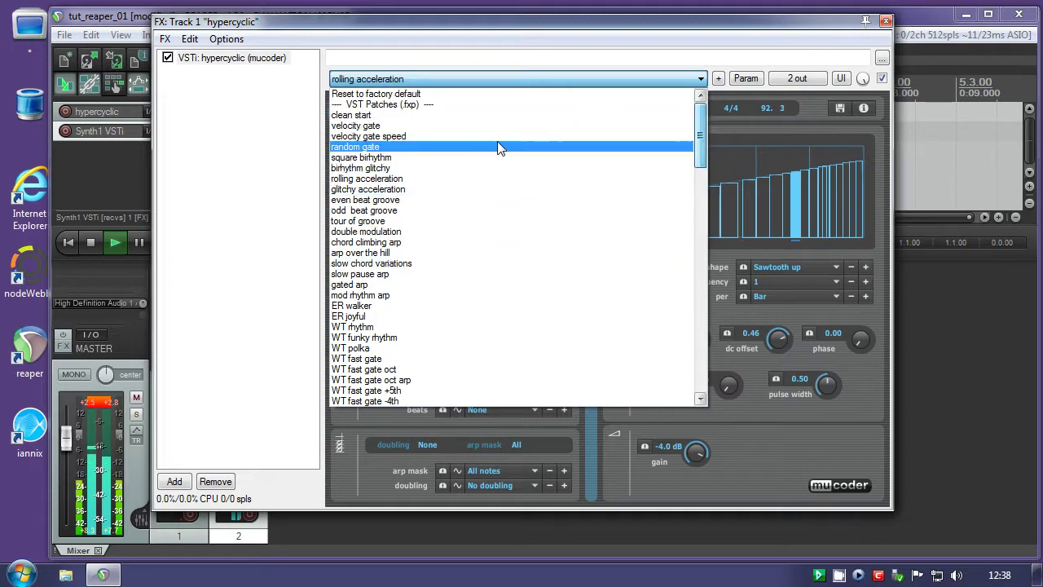
{"action": "left_click", "coordinate": [364, 148]}
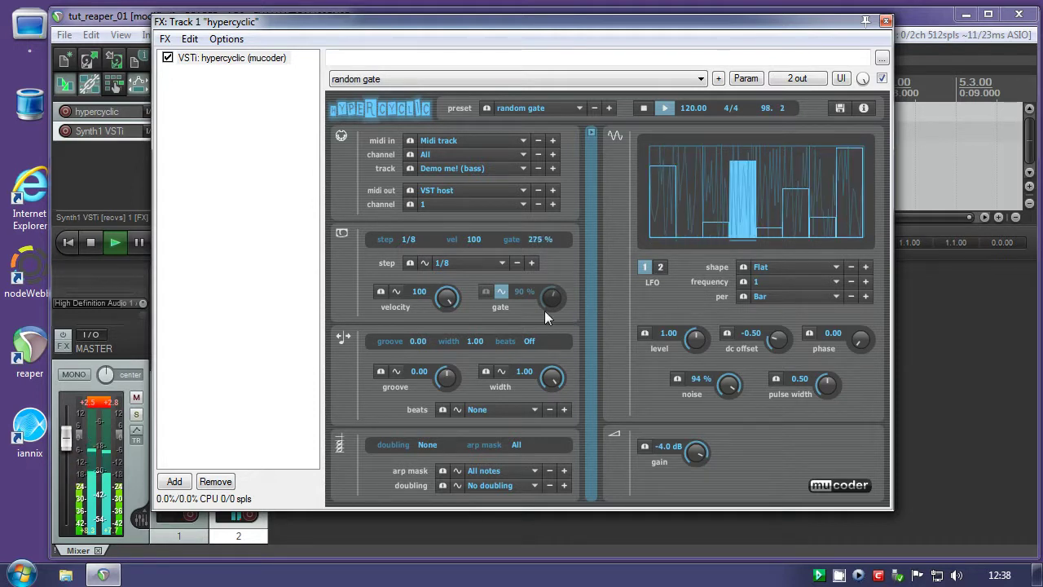
{"action": "left_click", "coordinate": [501, 262]}
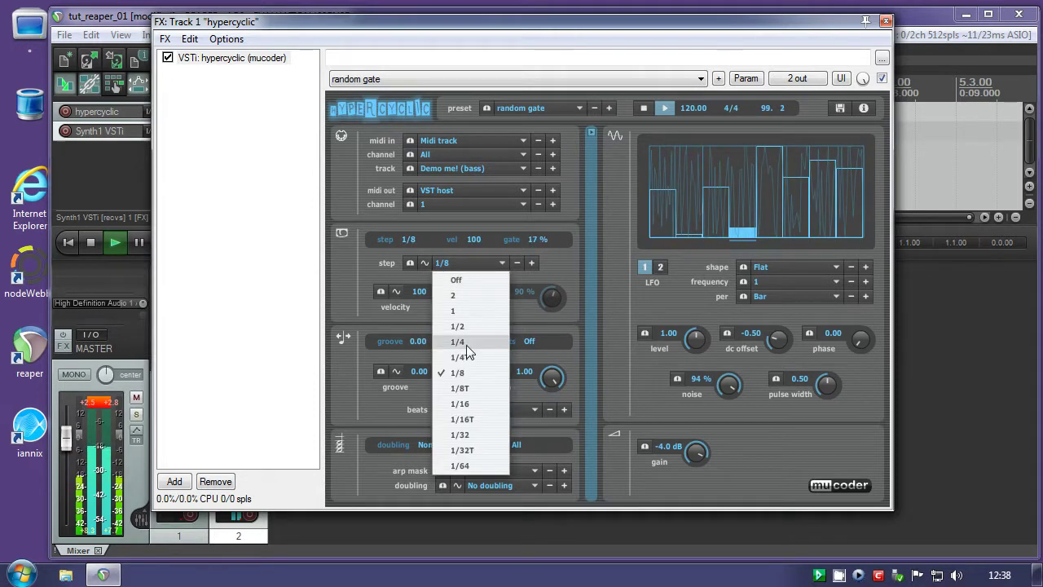
{"action": "left_click", "coordinate": [468, 434]}
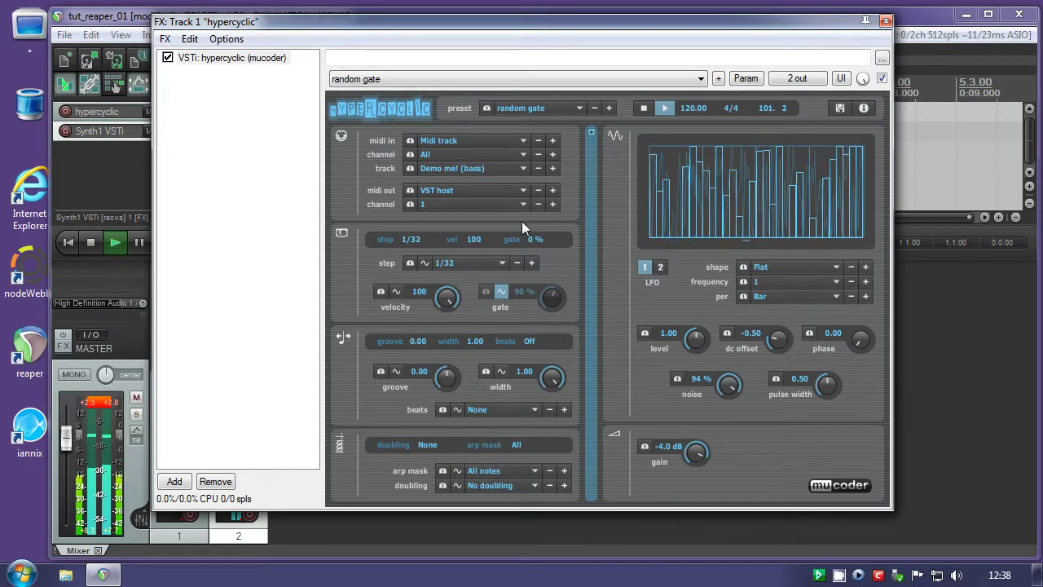
Set hypercyclic's step length to 1/4 and assign LFO1 to modulate the velocity
{"action": "left_click", "coordinate": [506, 262]}
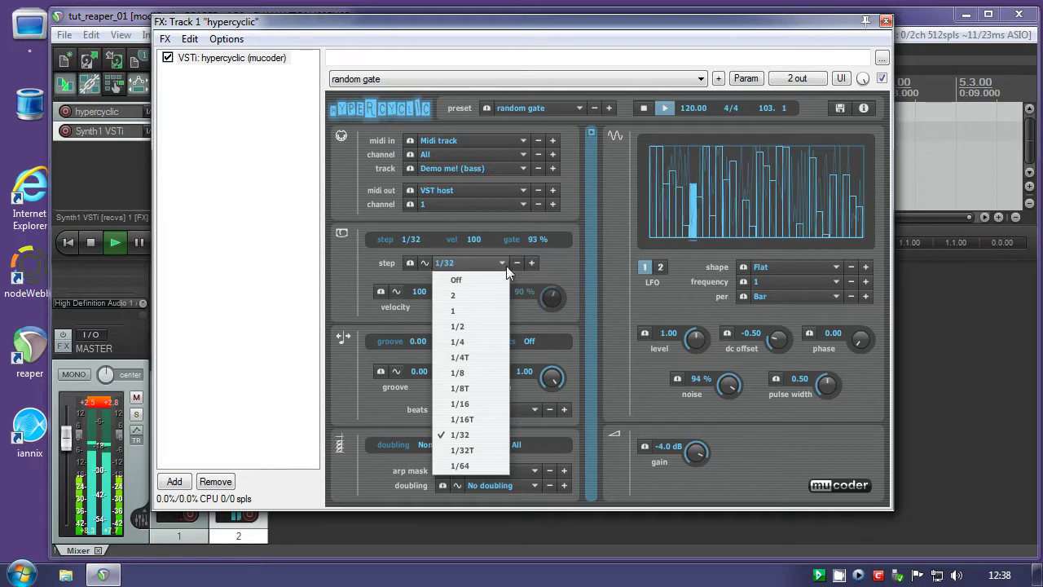
{"action": "left_click", "coordinate": [471, 342]}
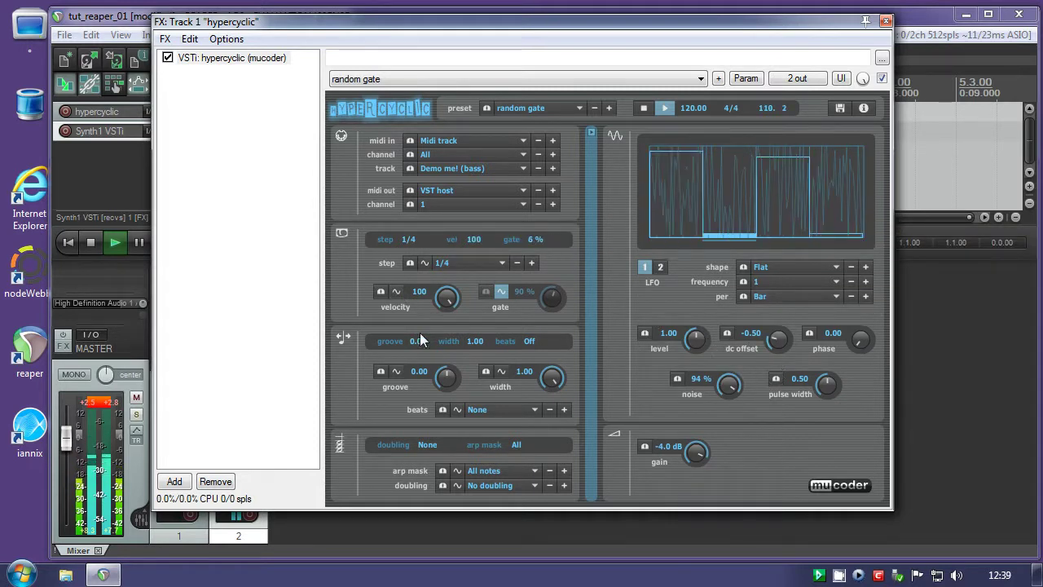
{"action": "left_click", "coordinate": [396, 291]}
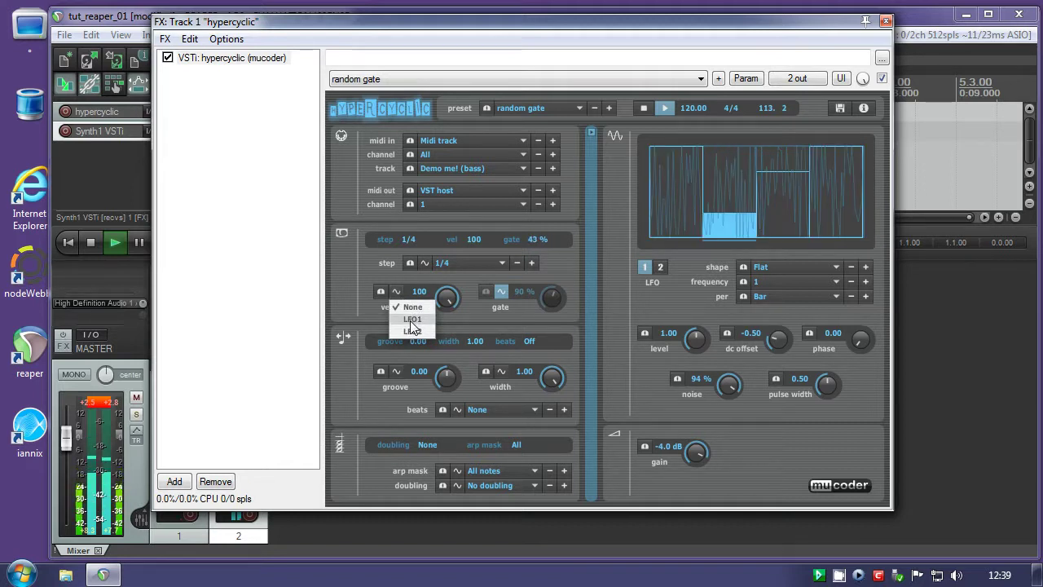
{"action": "left_click", "coordinate": [410, 319]}
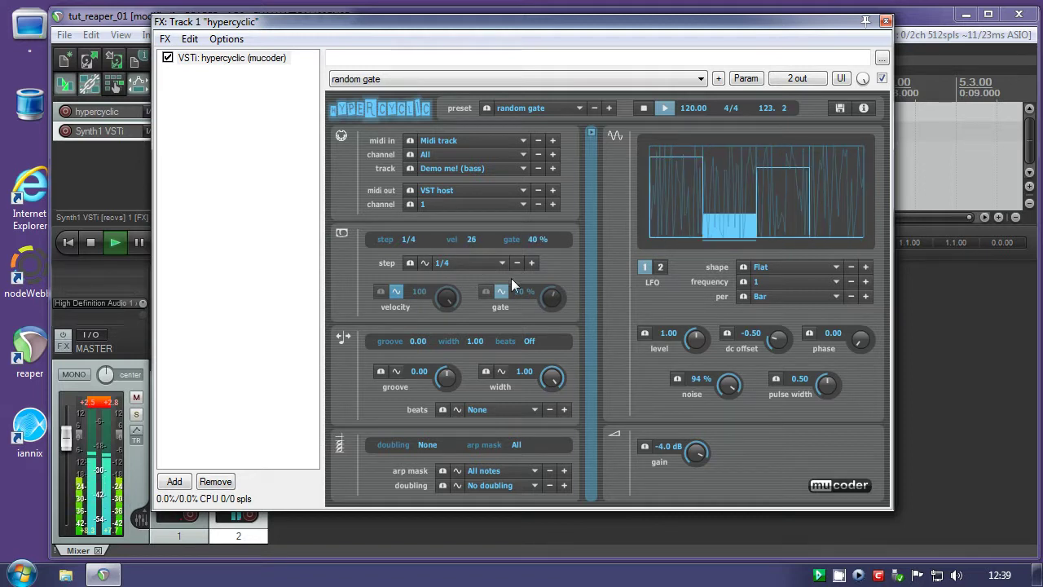
Assign LFO1 to modulate hypercyclic's step length and reduce LFO1's level to 0.44
{"action": "left_click", "coordinate": [422, 261]}
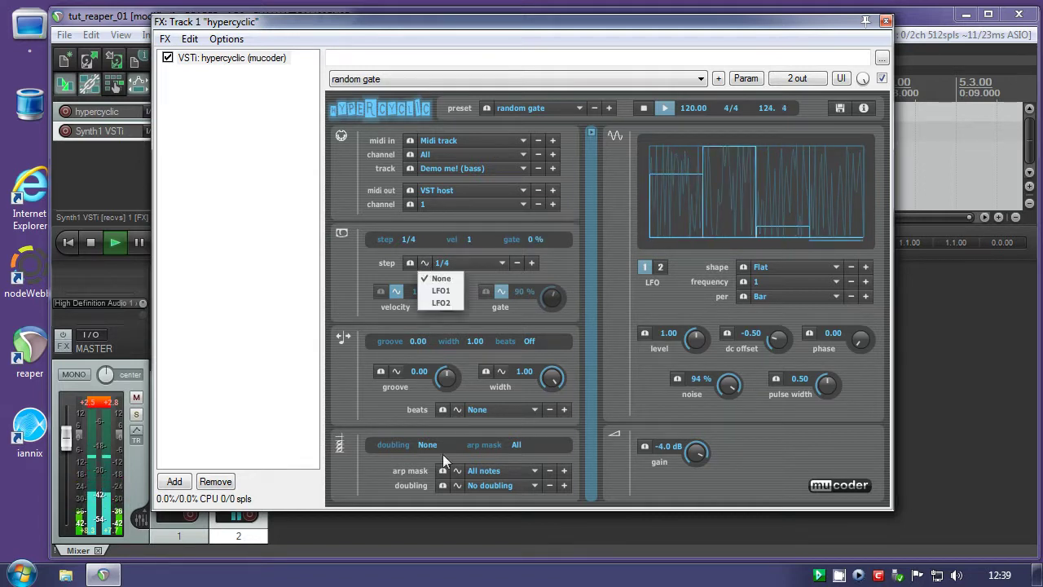
{"action": "left_click", "coordinate": [440, 290]}
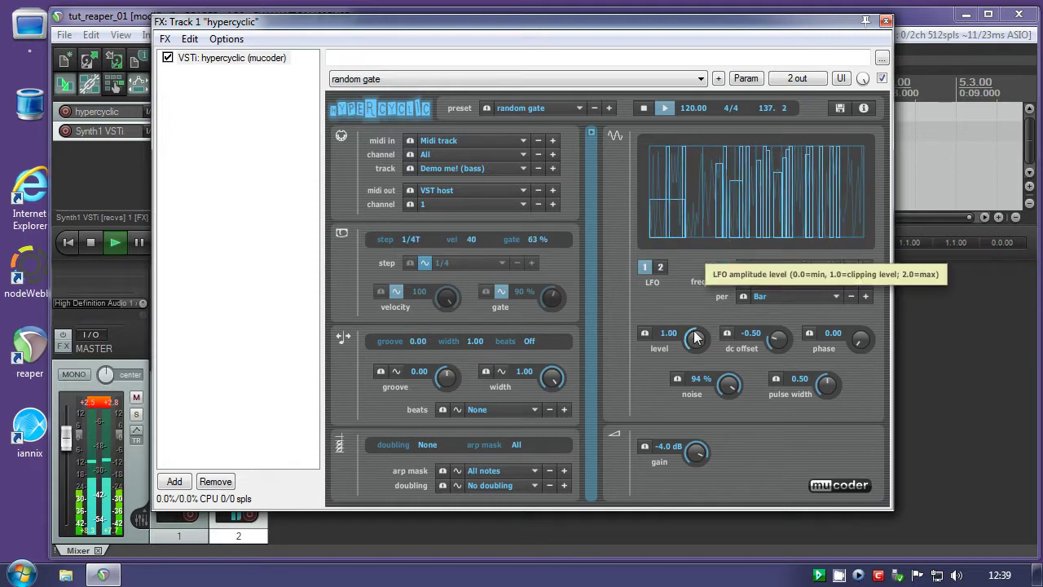
{"action": "scroll", "coordinate": [695, 341], "scroll_direction": "down", "scroll_amount": 1}
{"action": "left_click_drag", "start_coordinate": [697, 342], "coordinate": [702, 393]}
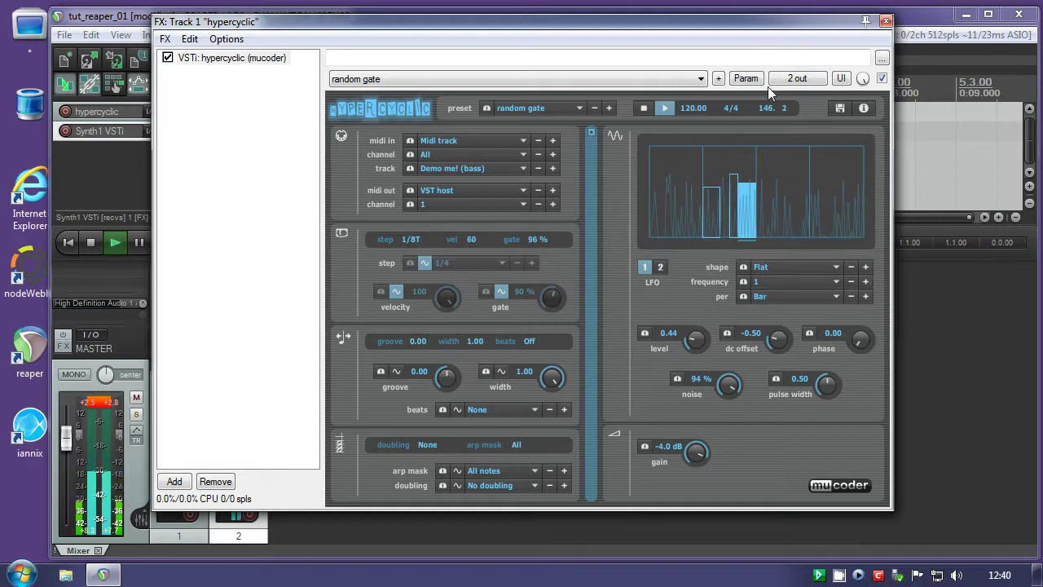
Slightly lower the Synth1 VSTi track's volume in the mixer and stop playback
{"action": "left_click", "coordinate": [885, 22]}
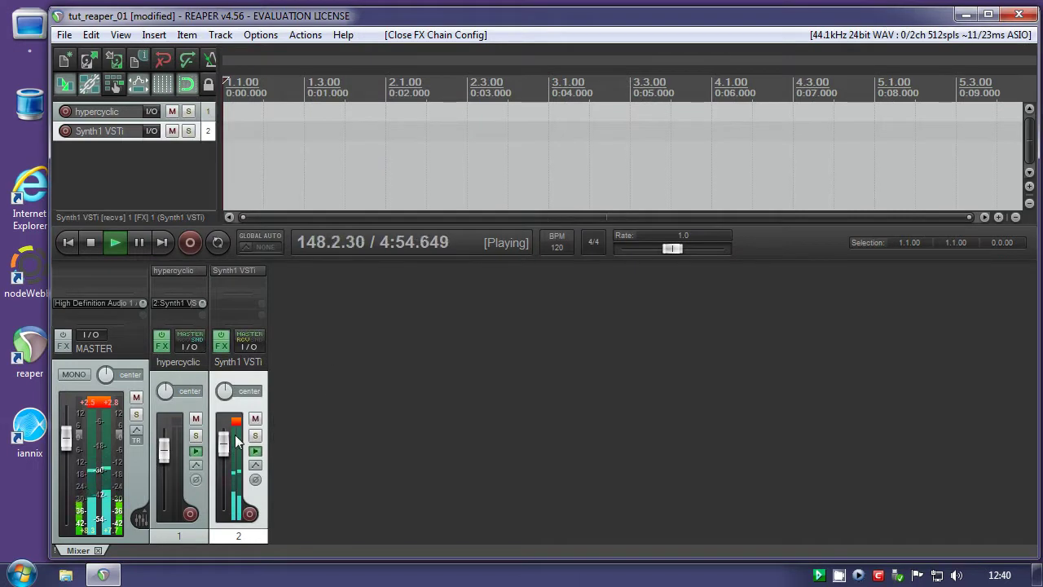
{"action": "left_click_drag", "start_coordinate": [226, 447], "coordinate": [227, 454]}
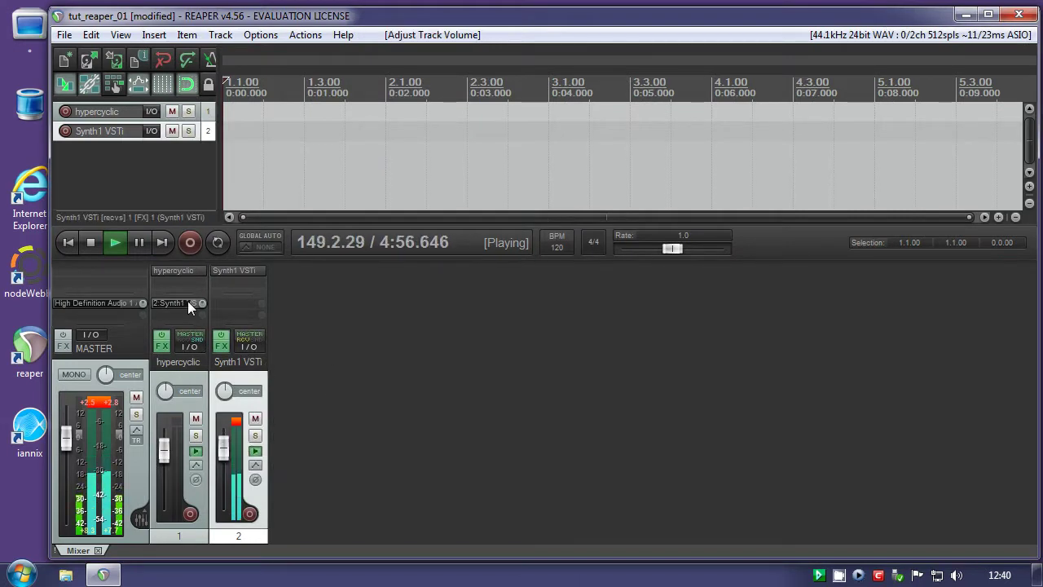
{"action": "left_click", "coordinate": [55, 115]}
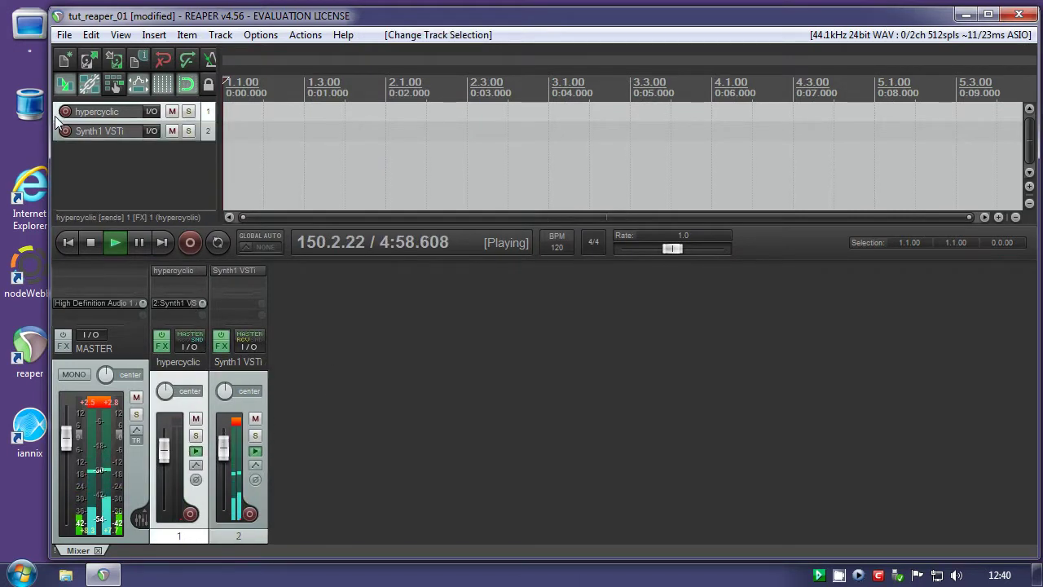
{"action": "left_click", "coordinate": [87, 243]}
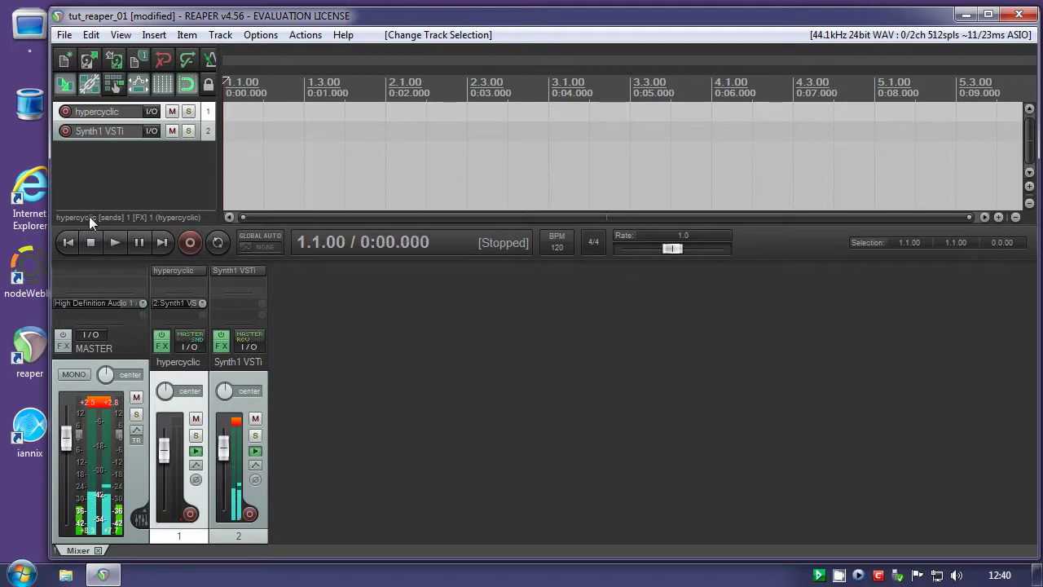
Duplicate the hypercyclic and Synth1 VSTi tracks together and move the second hypercyclic track below the first Synth1 VSTi track
{"action": "left_click", "coordinate": [56, 137], "text": "ctrl"}
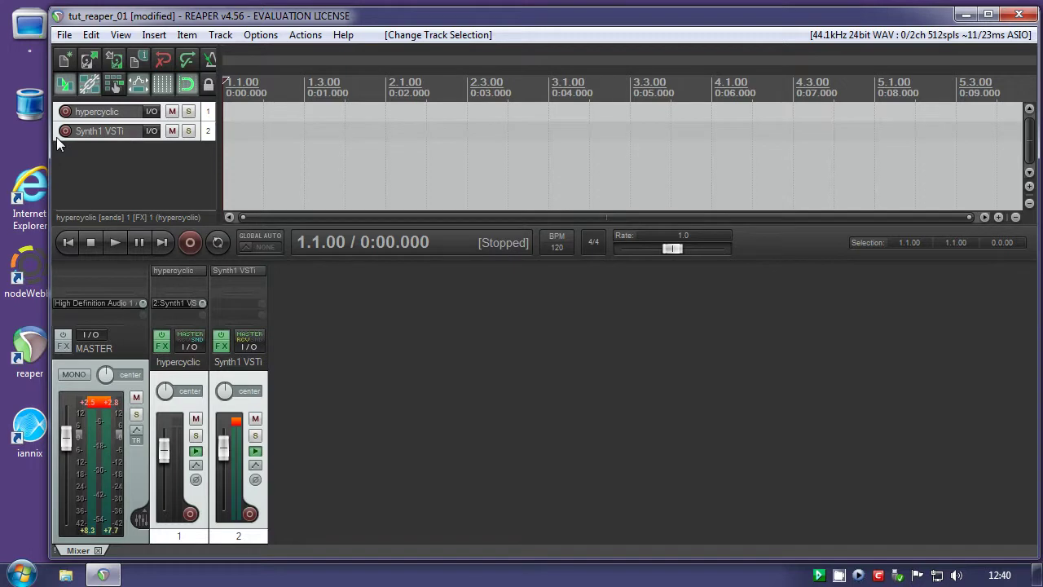
{"action": "right_click", "coordinate": [56, 137]}
{"action": "left_click", "coordinate": [118, 238]}
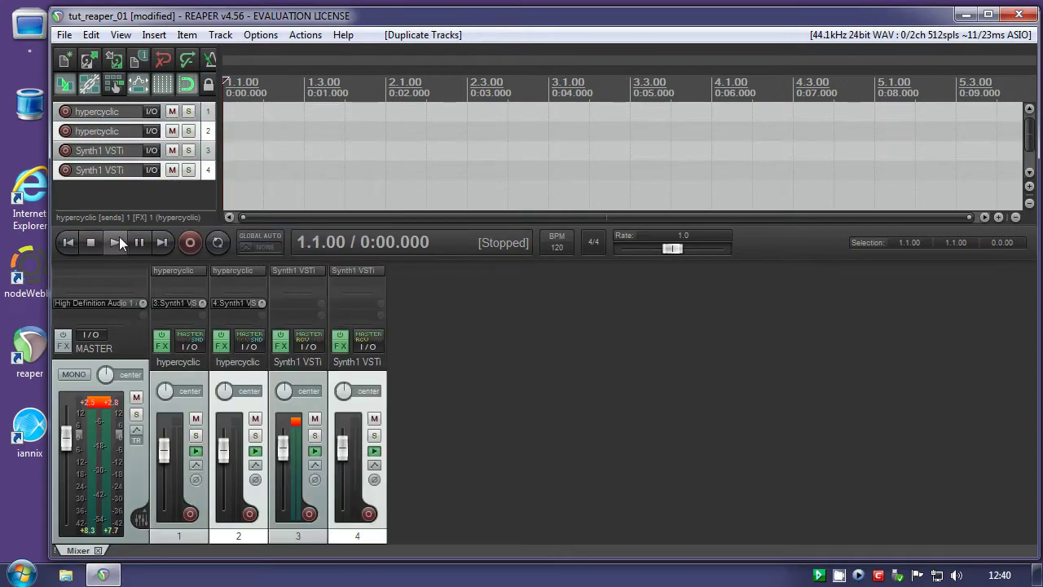
{"action": "left_click", "coordinate": [93, 192]}
{"action": "left_click_drag", "start_coordinate": [57, 136], "coordinate": [54, 163]}
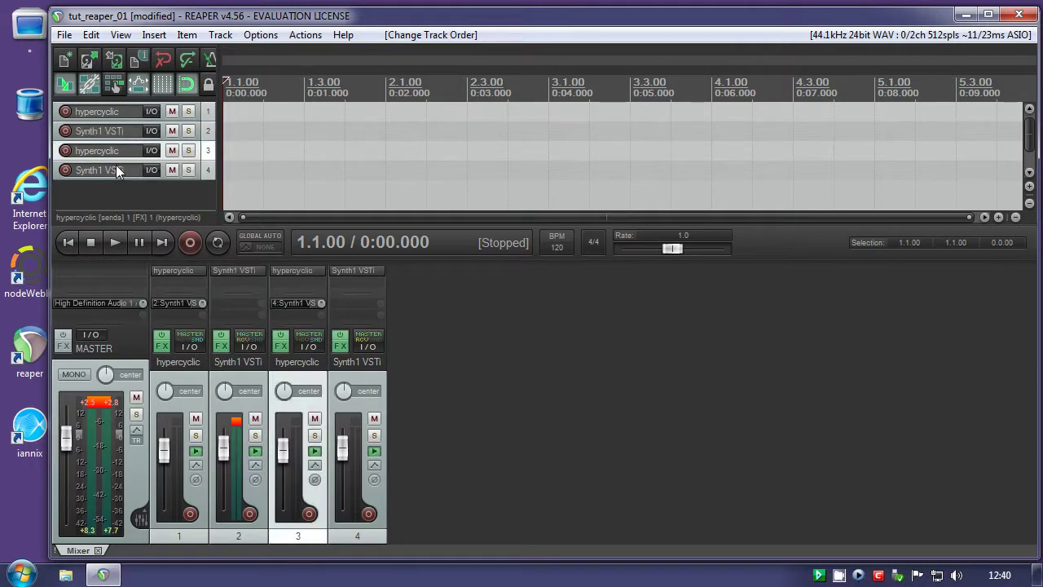
Rename track 1 as hypercyclic1 and track 2 as Synth1-1
{"action": "left_click", "coordinate": [192, 364]}
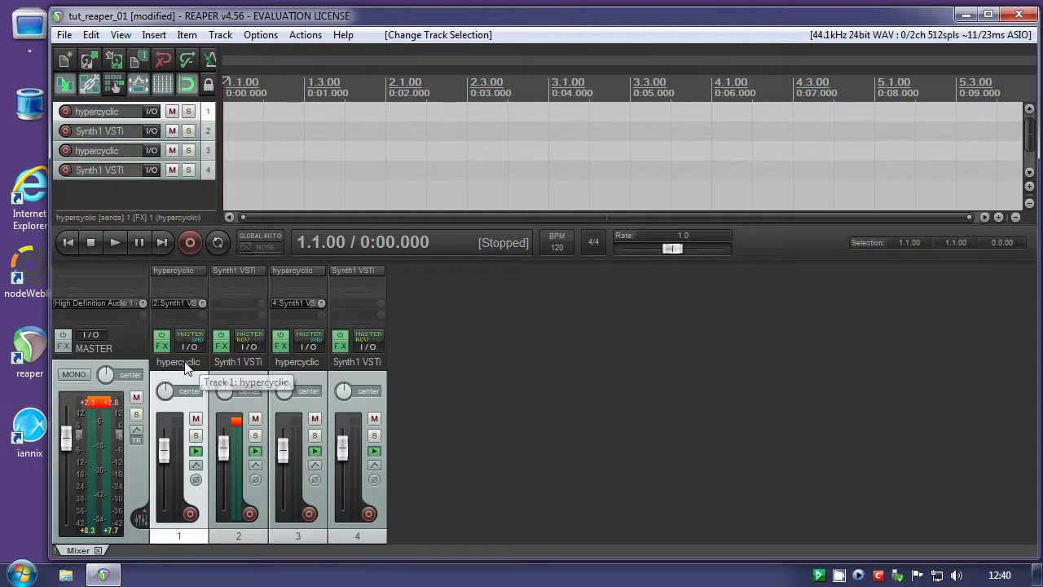
{"action": "double_click", "coordinate": [188, 364]}
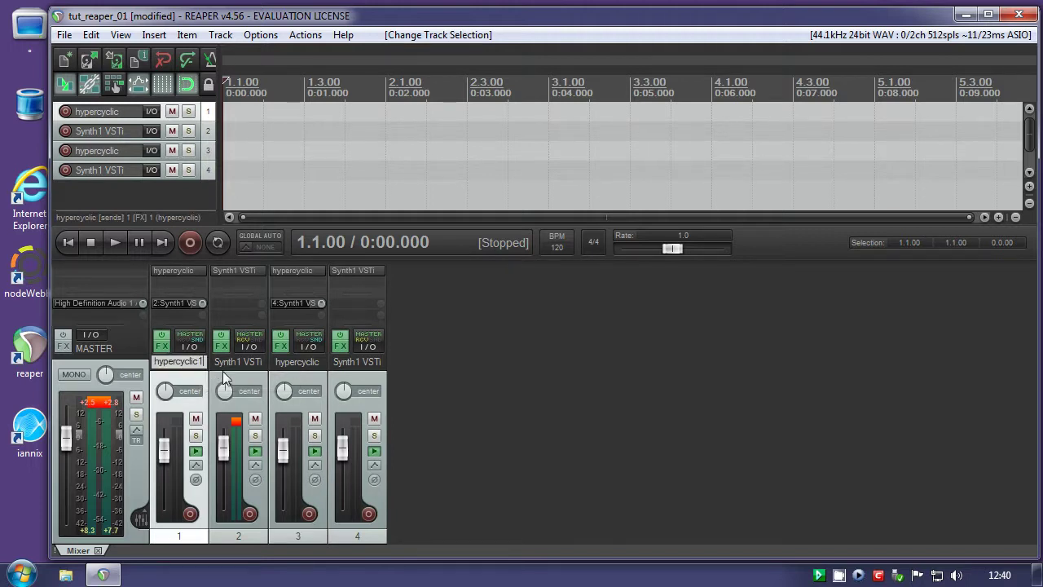
{"action": "left_click", "coordinate": [249, 360]}
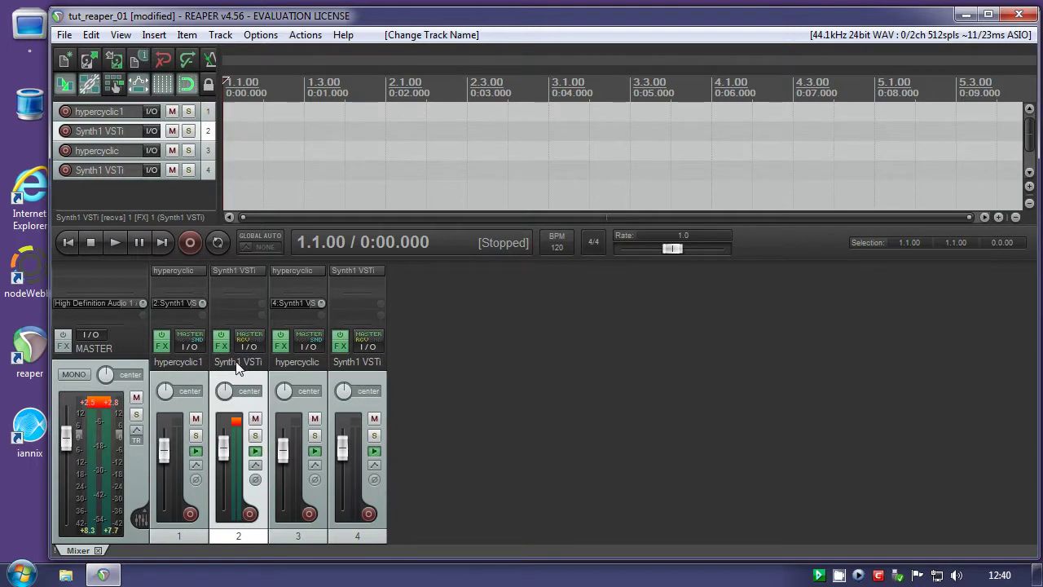
{"action": "left_click", "coordinate": [205, 366]}
{"action": "double_click", "coordinate": [238, 362]}
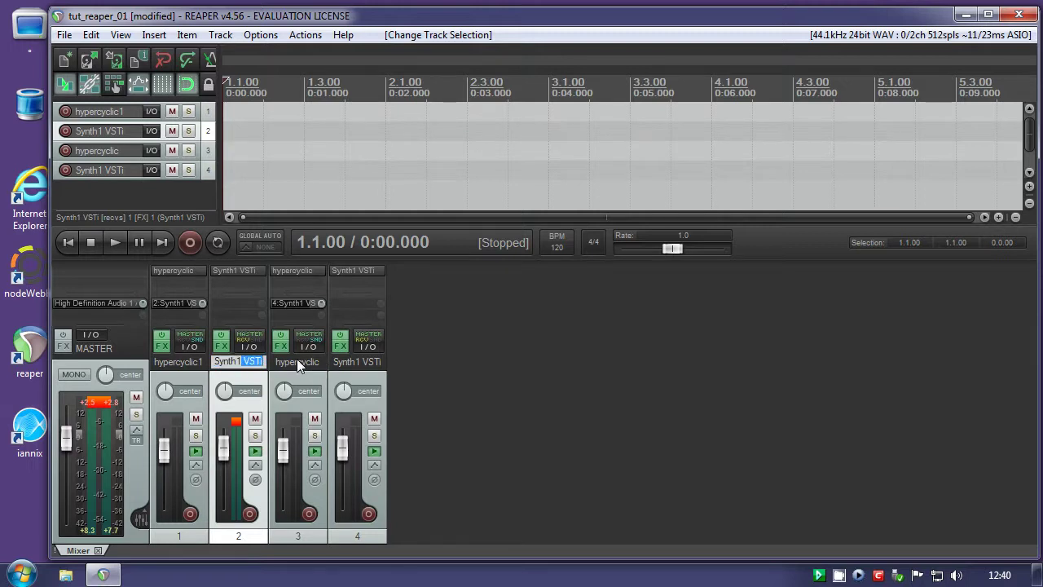
{"action": "type", "text": "-1"}
{"action": "key", "text": "Return"}
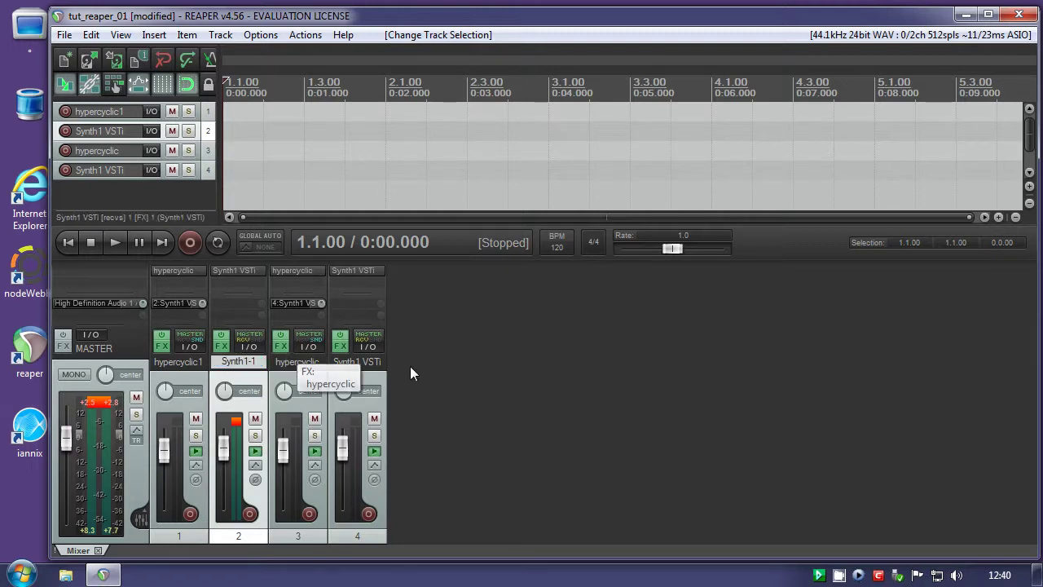
Rename track 3 as hypercyclic2 and track 4 as Synth1-2
{"action": "left_click", "coordinate": [298, 362]}
{"action": "double_click", "coordinate": [300, 363]}
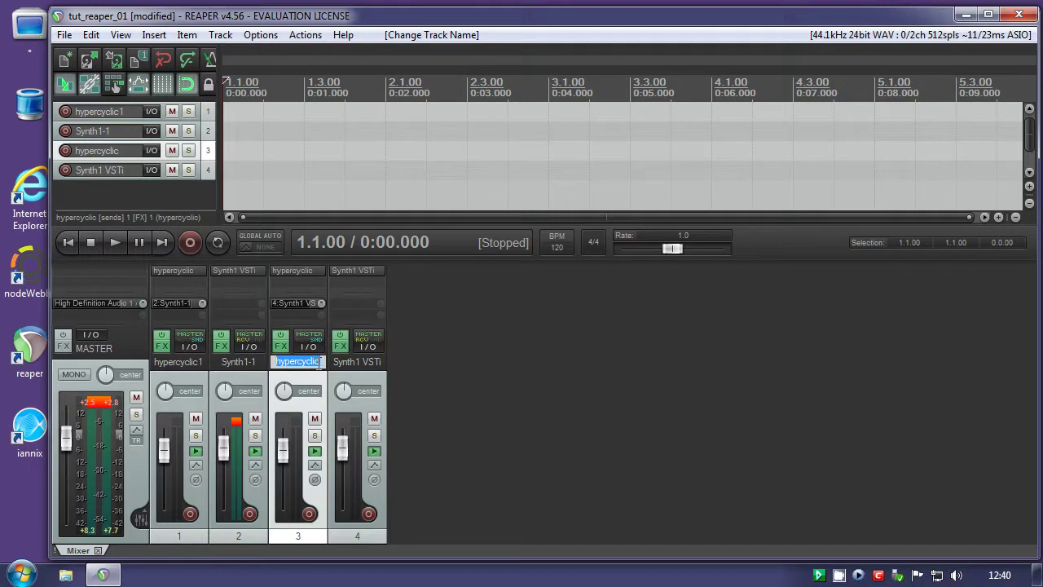
{"action": "type", "text": "1"}
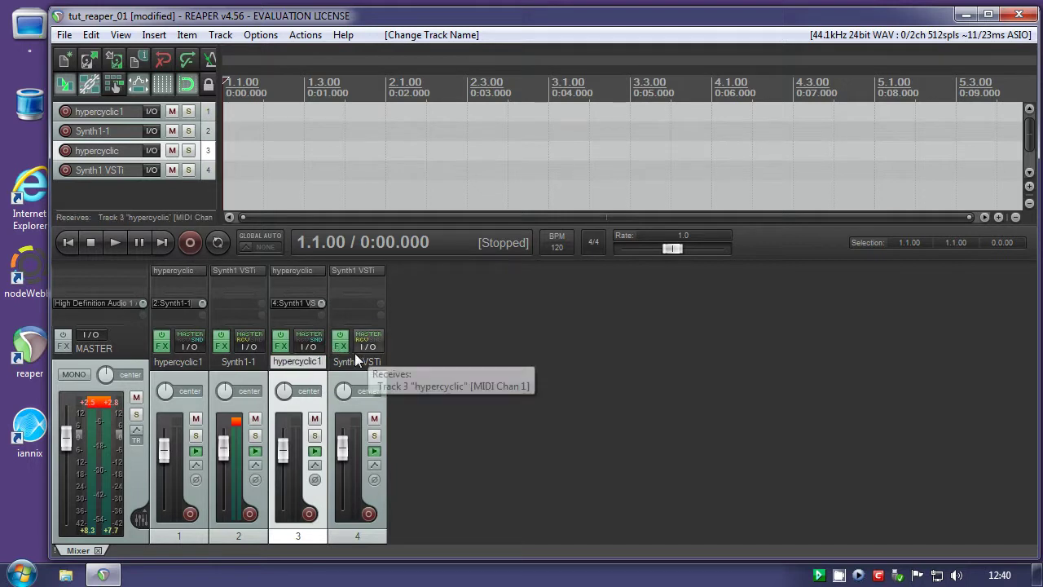
{"action": "key", "text": "BackSpace"}
{"action": "type", "text": "2"}
{"action": "left_click", "coordinate": [364, 365]}
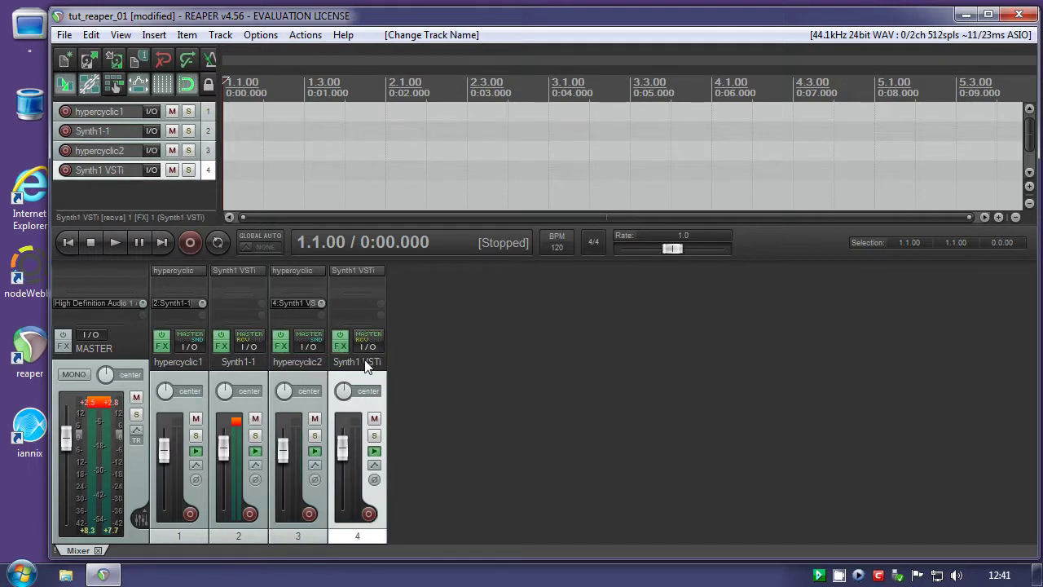
{"action": "left_click_drag", "start_coordinate": [362, 366], "coordinate": [464, 366]}
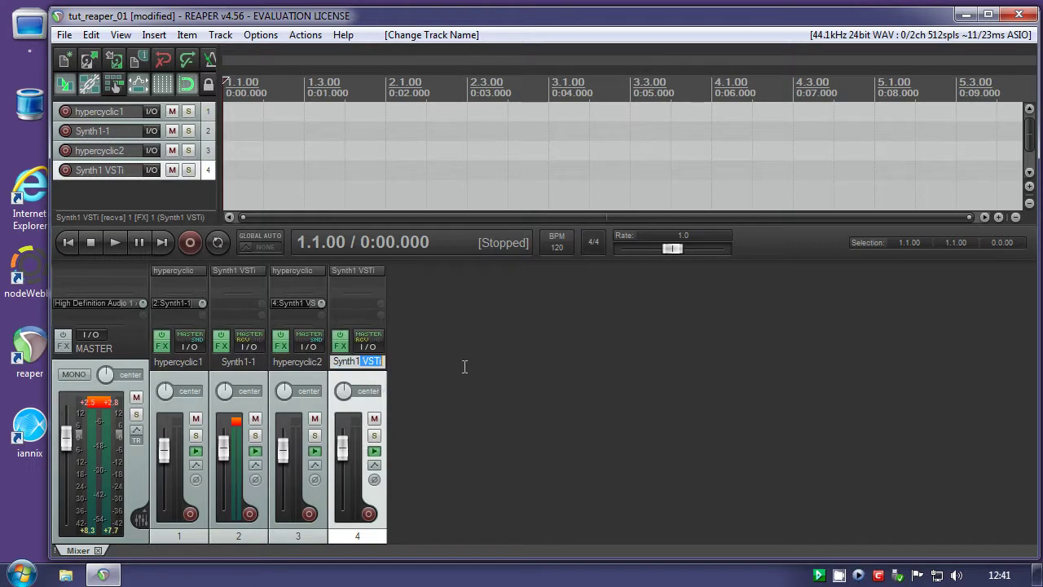
{"action": "key", "text": "BackSpace"}
{"action": "type", "text": "-2"}
{"action": "left_click", "coordinate": [445, 329]}
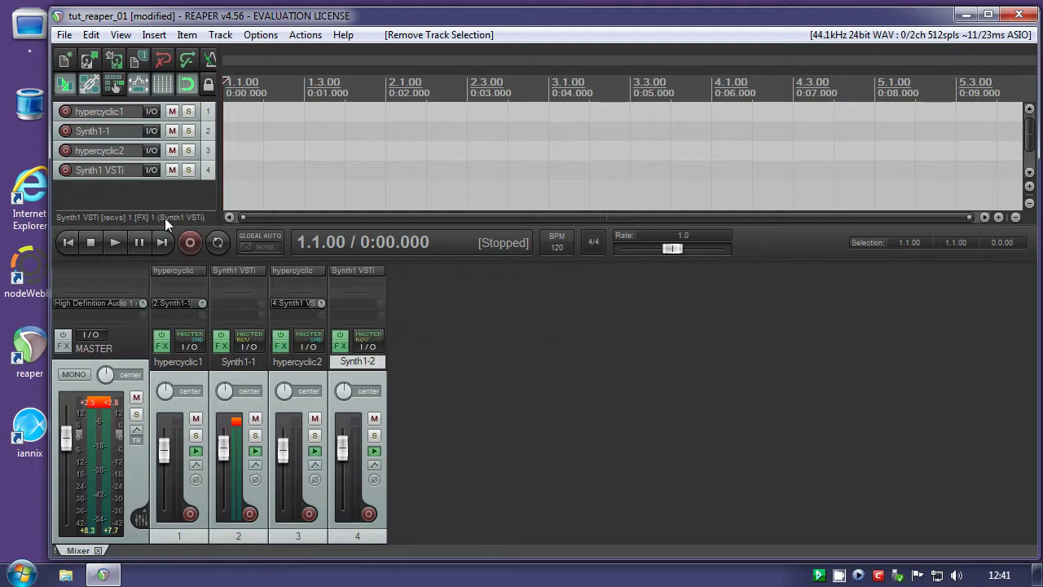
Insert the Kirnu virtual instrument on a new track and close its plugin window
{"action": "right_click", "coordinate": [76, 190]}
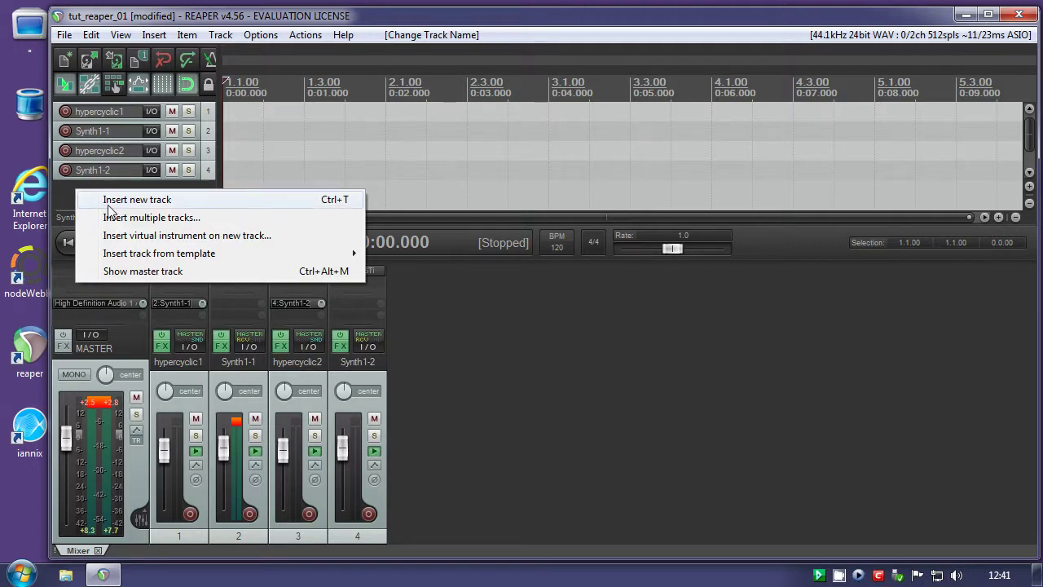
{"action": "left_click", "coordinate": [136, 236]}
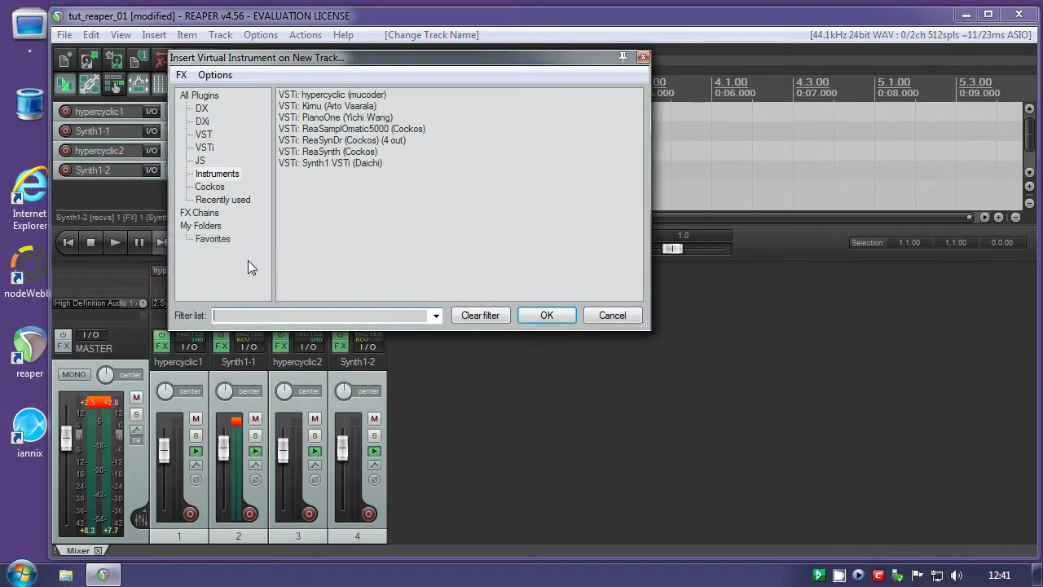
{"action": "left_click", "coordinate": [323, 106]}
{"action": "left_click", "coordinate": [544, 316]}
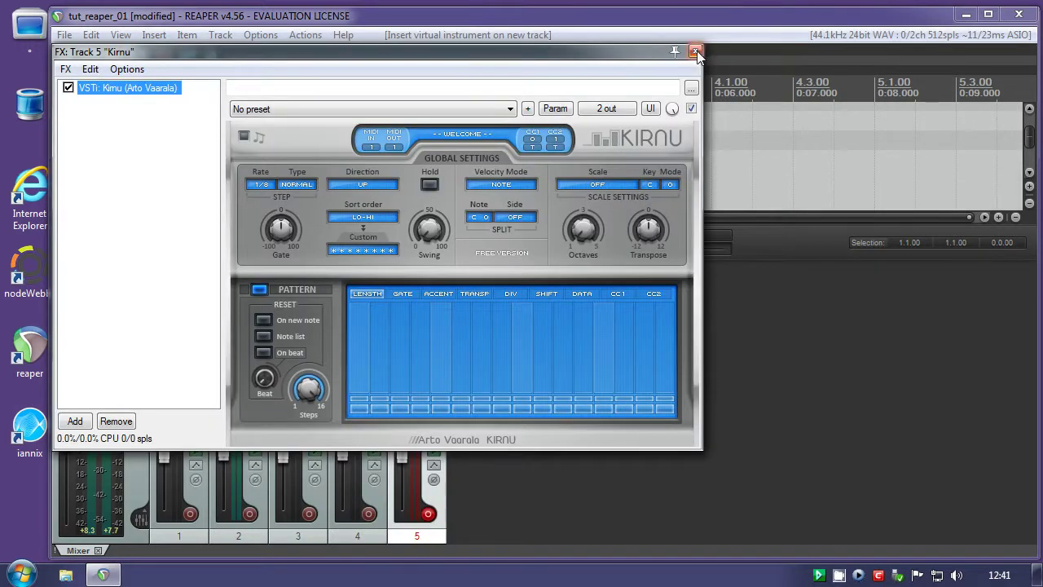
{"action": "left_click", "coordinate": [695, 53]}
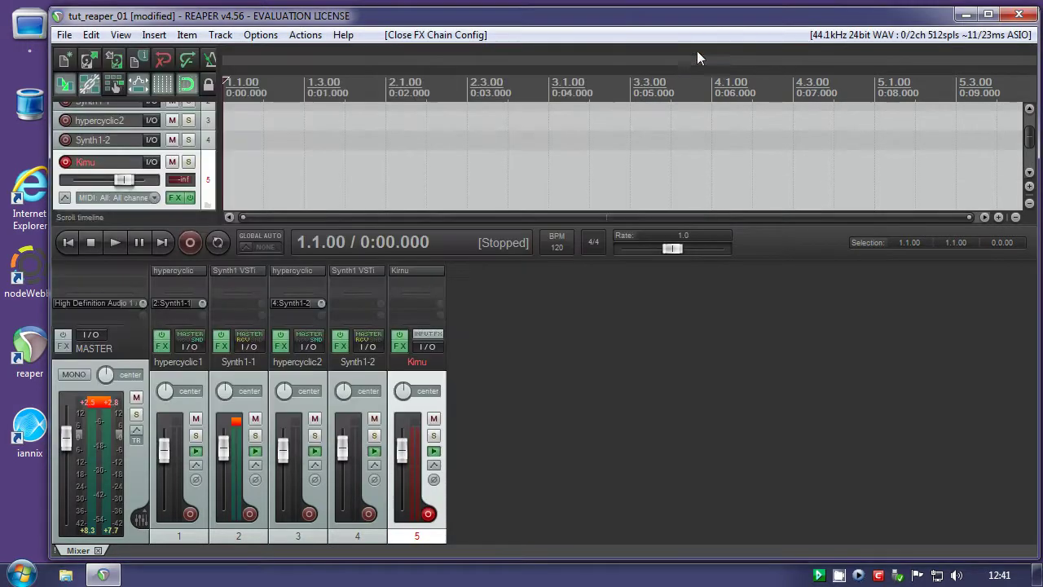
Disarm recording on the Kirnu track and move it between hypercyclic2 and Synth1-2
{"action": "left_click", "coordinate": [65, 163]}
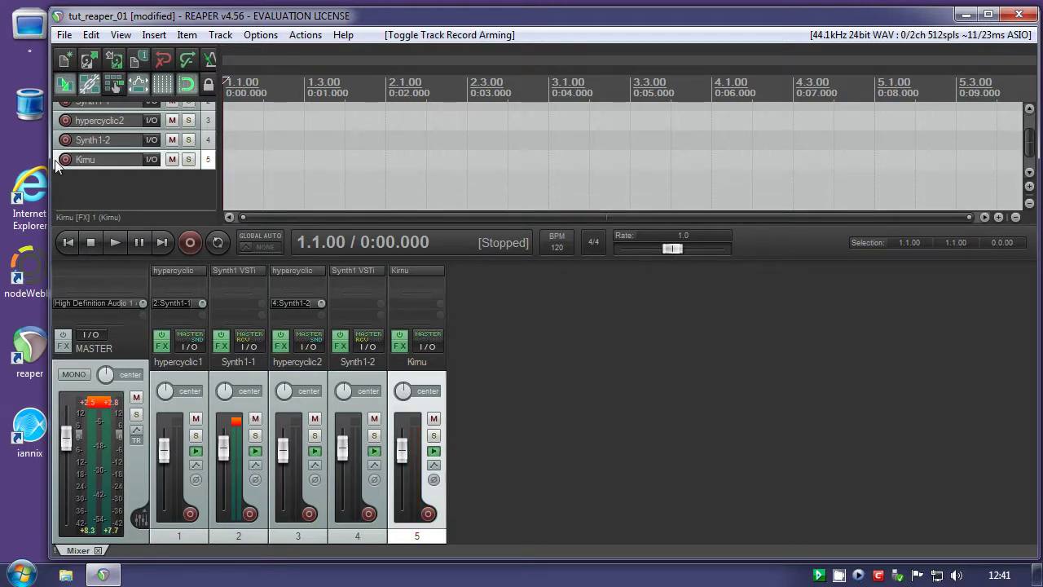
{"action": "left_click_drag", "start_coordinate": [53, 159], "coordinate": [53, 133]}
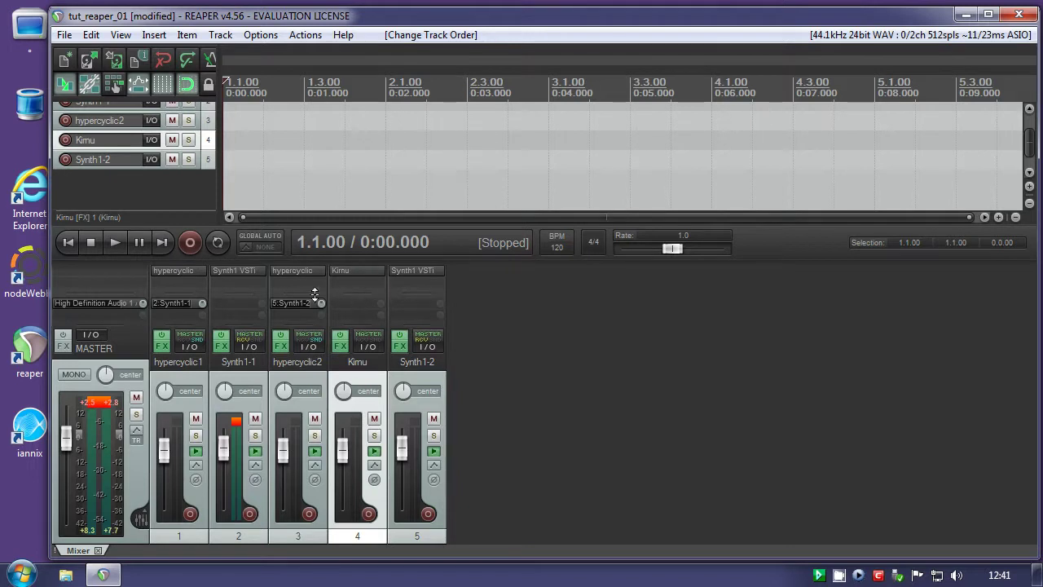
Replace the hypercyclic2 track's send to Synth1-2 with a send to the Kirnu track, with its audio set to None
{"action": "left_click", "coordinate": [304, 347]}
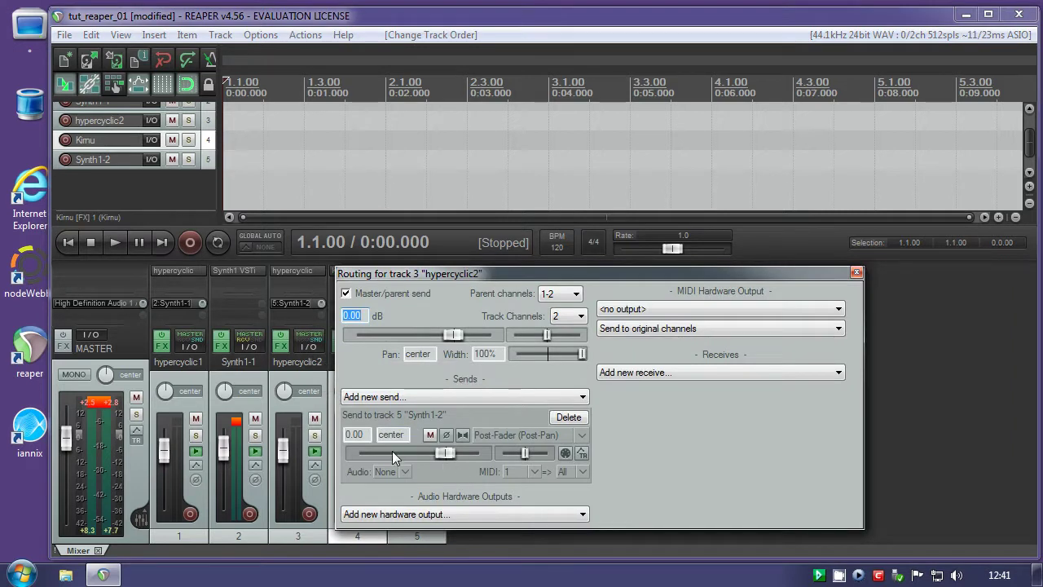
{"action": "left_click", "coordinate": [568, 417]}
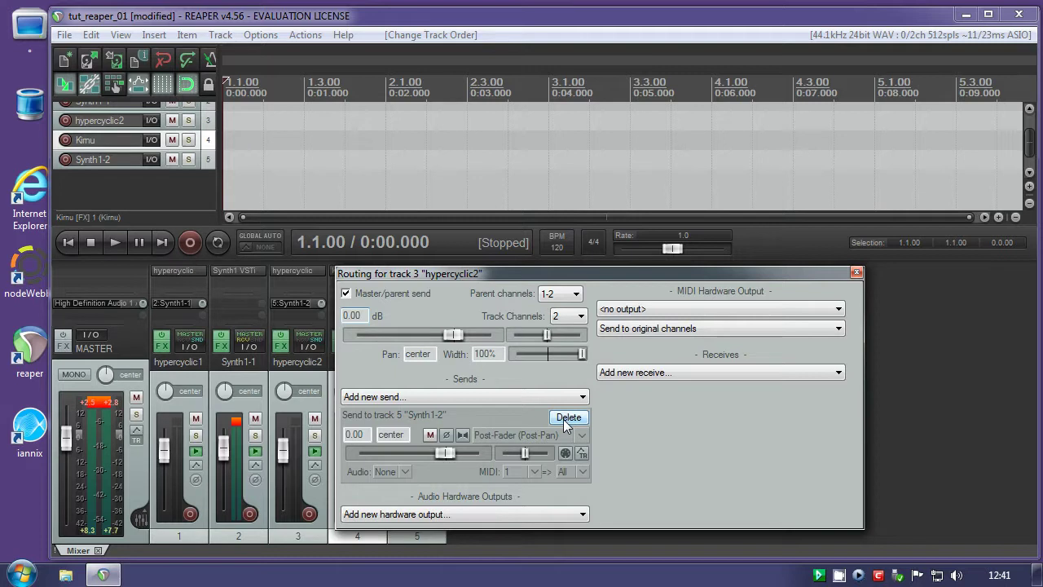
{"action": "left_click", "coordinate": [392, 399]}
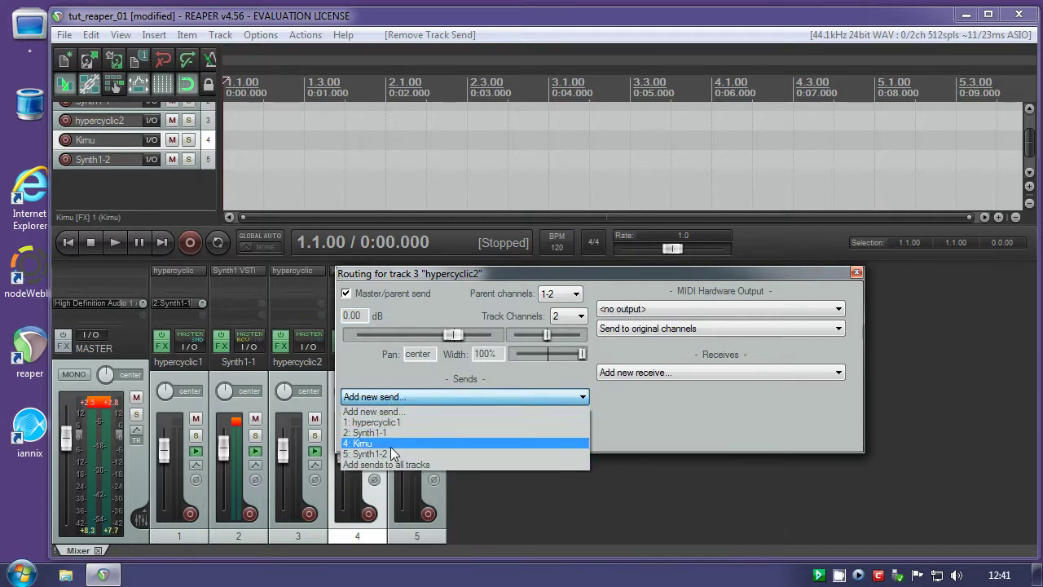
{"action": "left_click", "coordinate": [390, 444]}
{"action": "left_click", "coordinate": [392, 476]}
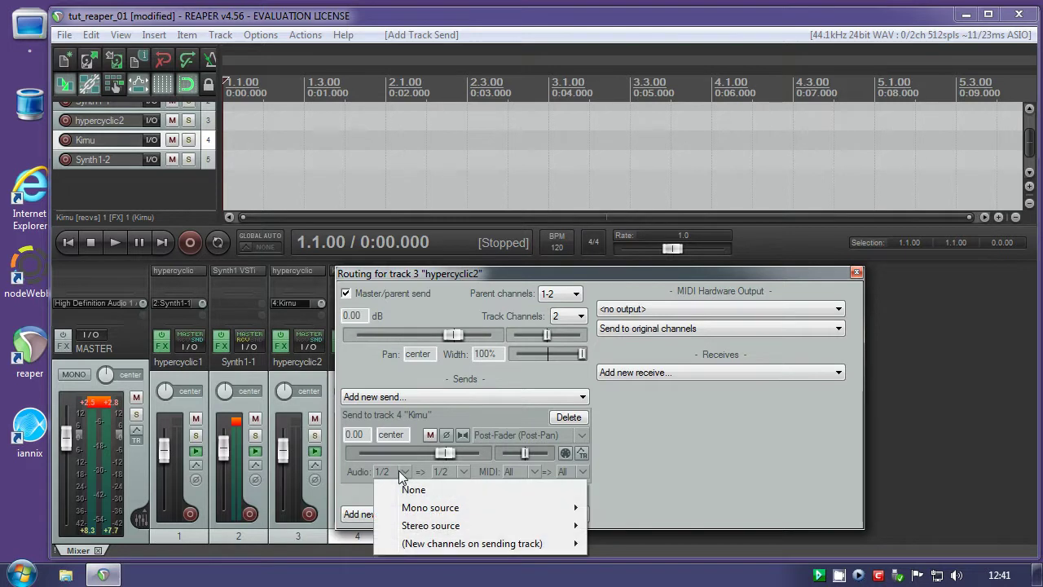
{"action": "left_click", "coordinate": [410, 487]}
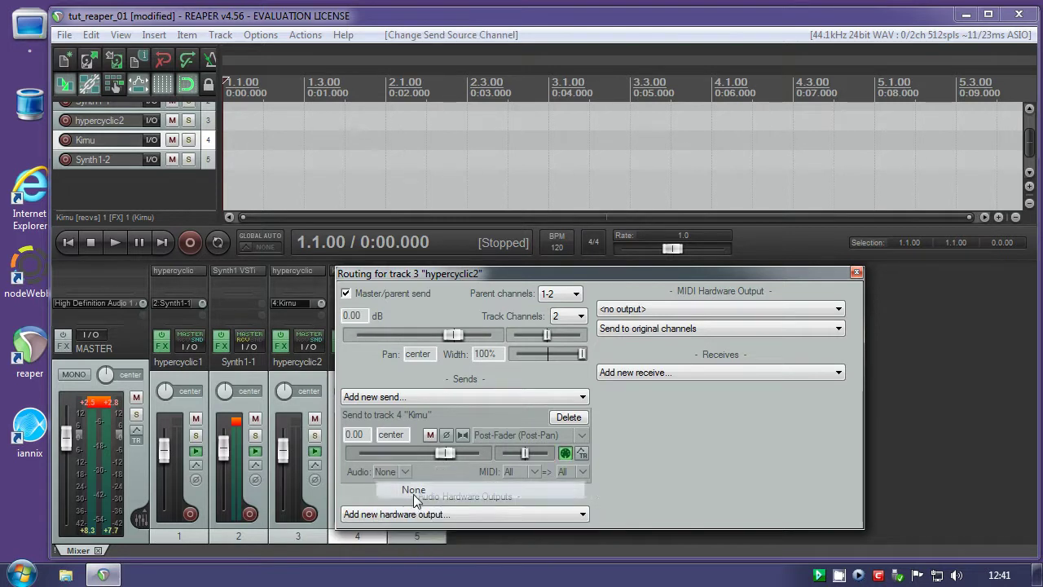
Set the source MIDI channel of hypercyclic2's send to Kirnu to 2 and close the routing window
{"action": "left_click", "coordinate": [534, 472]}
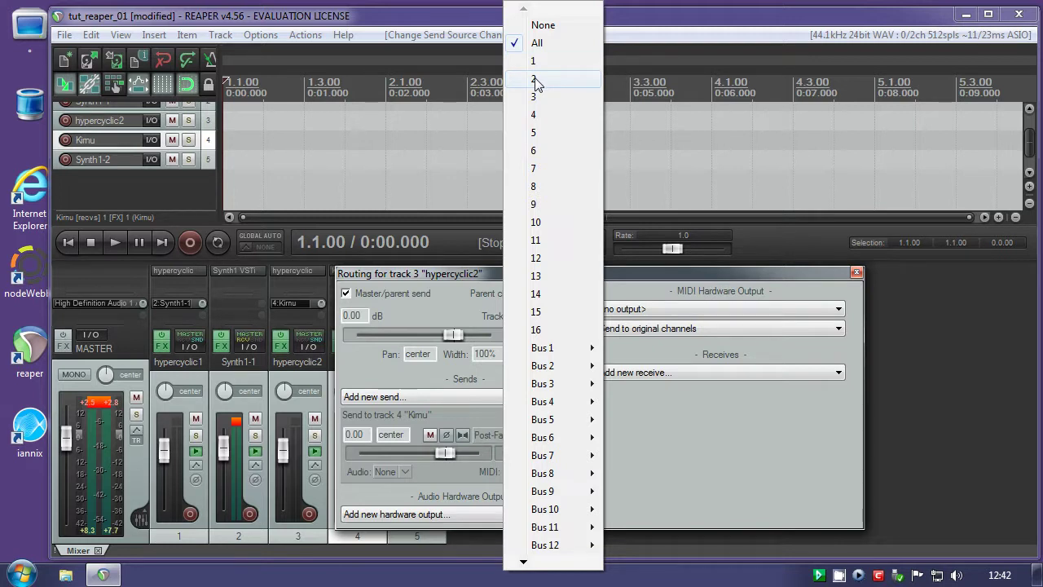
{"action": "left_click", "coordinate": [534, 79]}
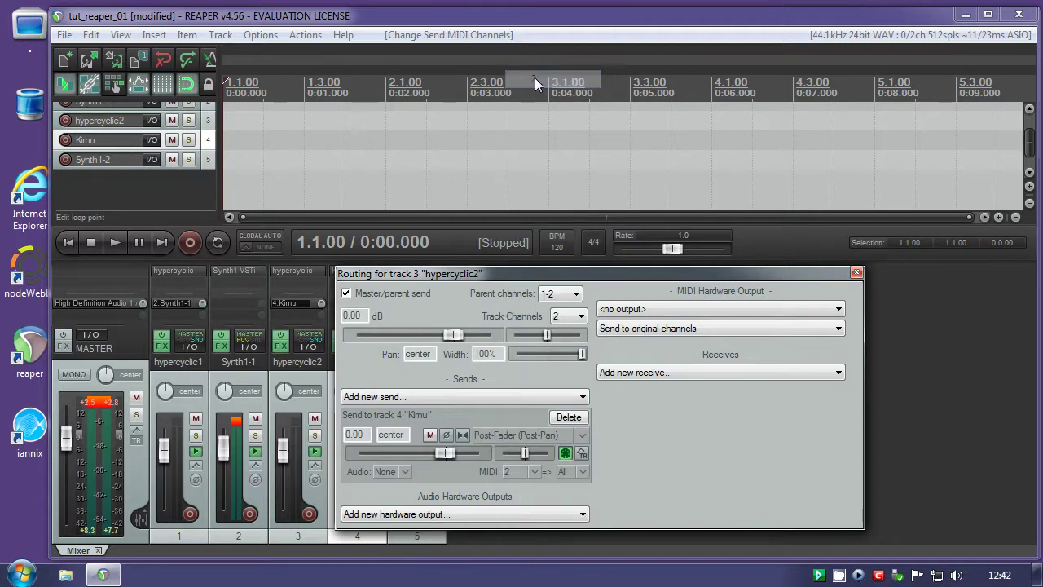
{"action": "left_click", "coordinate": [856, 273]}
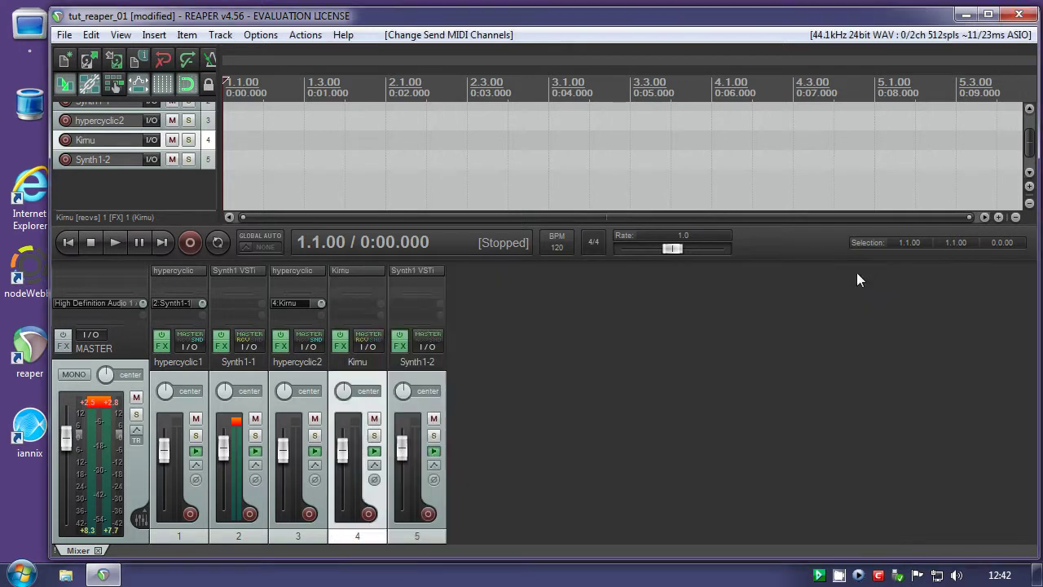
Add a send from the Kirnu track to Synth1-2 with audio None and source MIDI channel 3, closing the routing window
{"action": "left_click", "coordinate": [352, 302]}
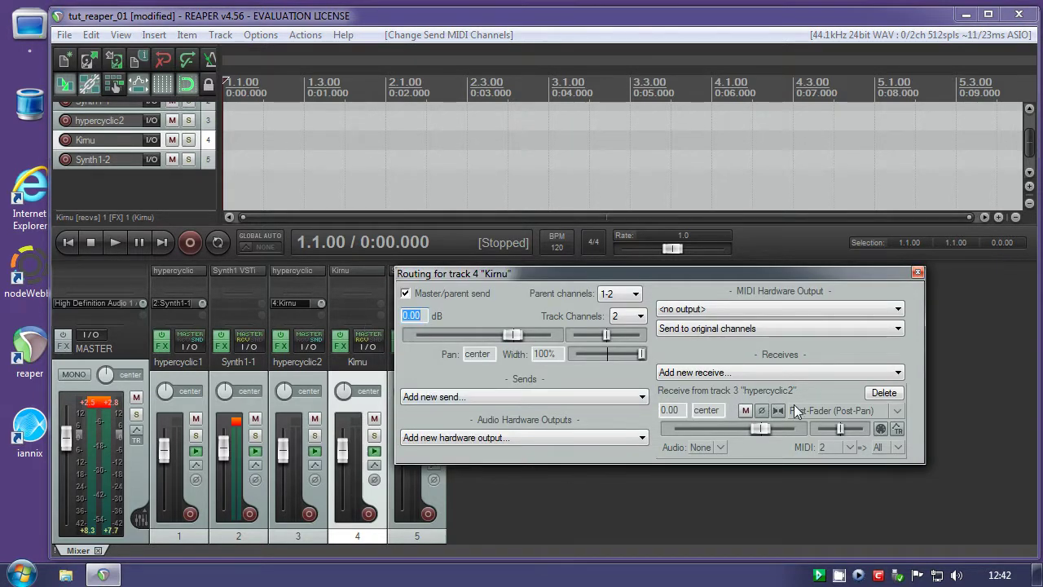
{"action": "left_click", "coordinate": [527, 398]}
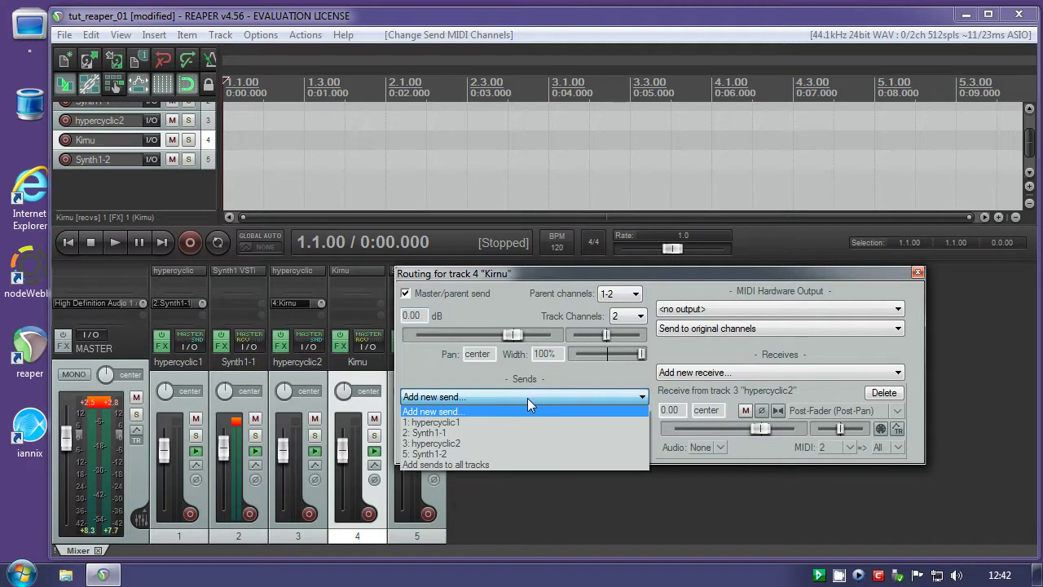
{"action": "left_click", "coordinate": [429, 453]}
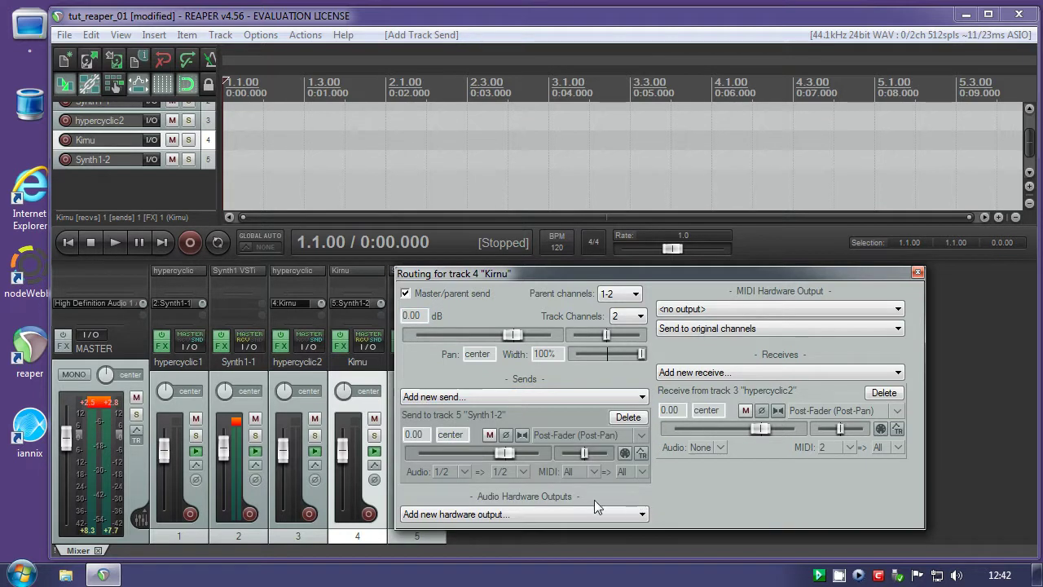
{"action": "left_click", "coordinate": [444, 472]}
{"action": "left_click", "coordinate": [477, 493]}
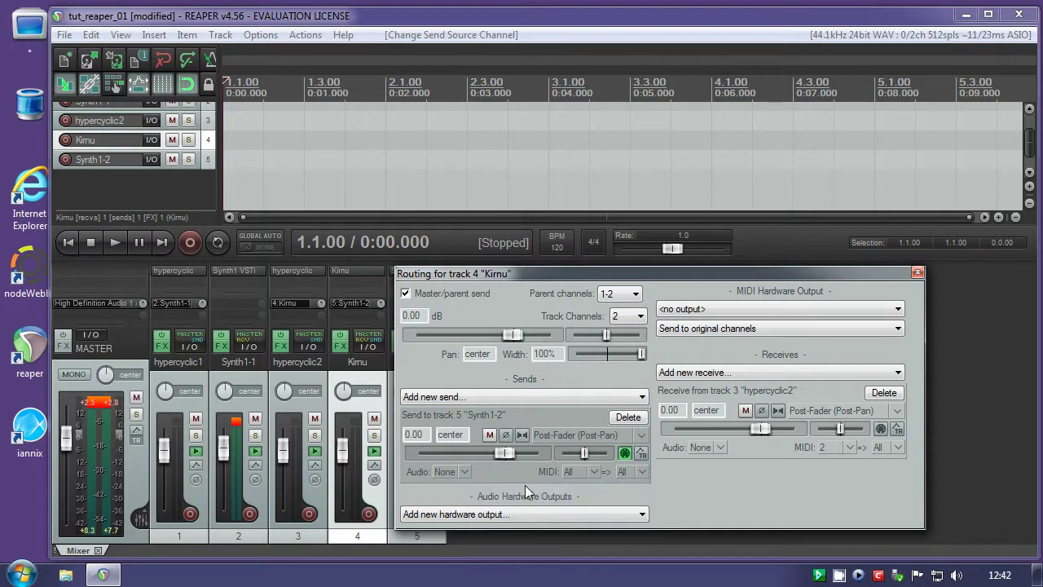
{"action": "left_click", "coordinate": [595, 472]}
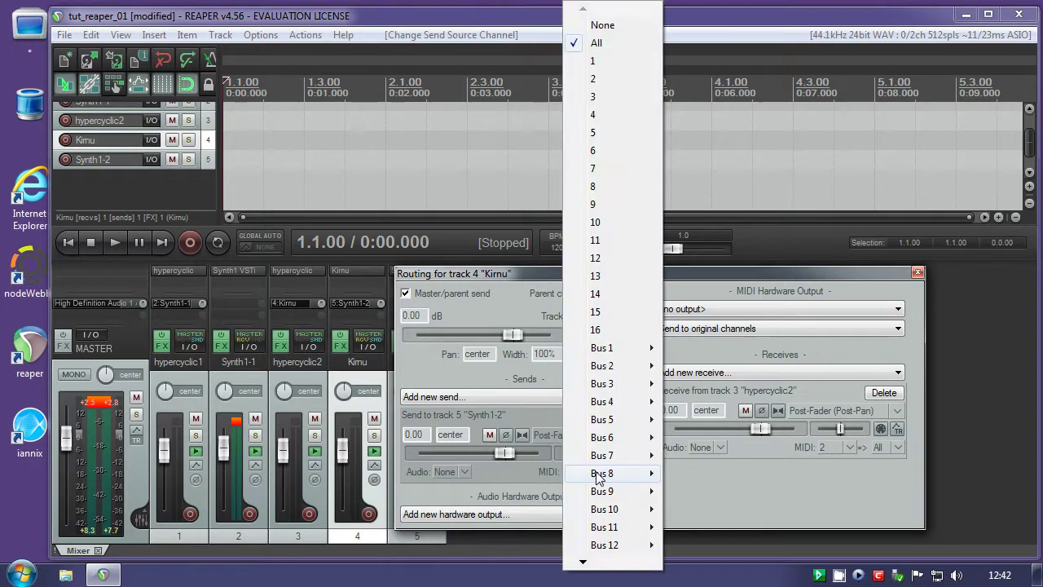
{"action": "left_click", "coordinate": [595, 96]}
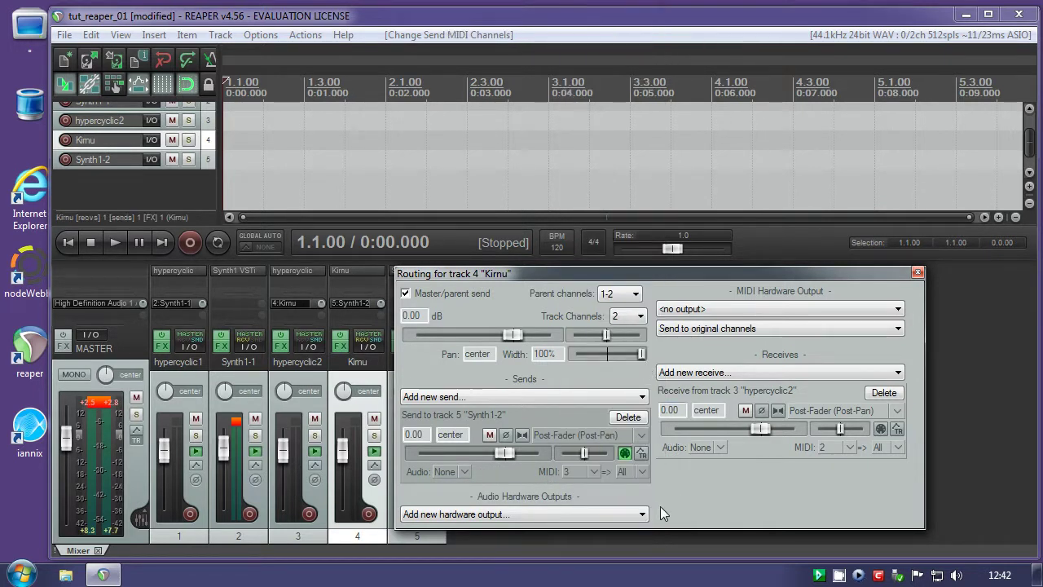
{"action": "left_click", "coordinate": [918, 273]}
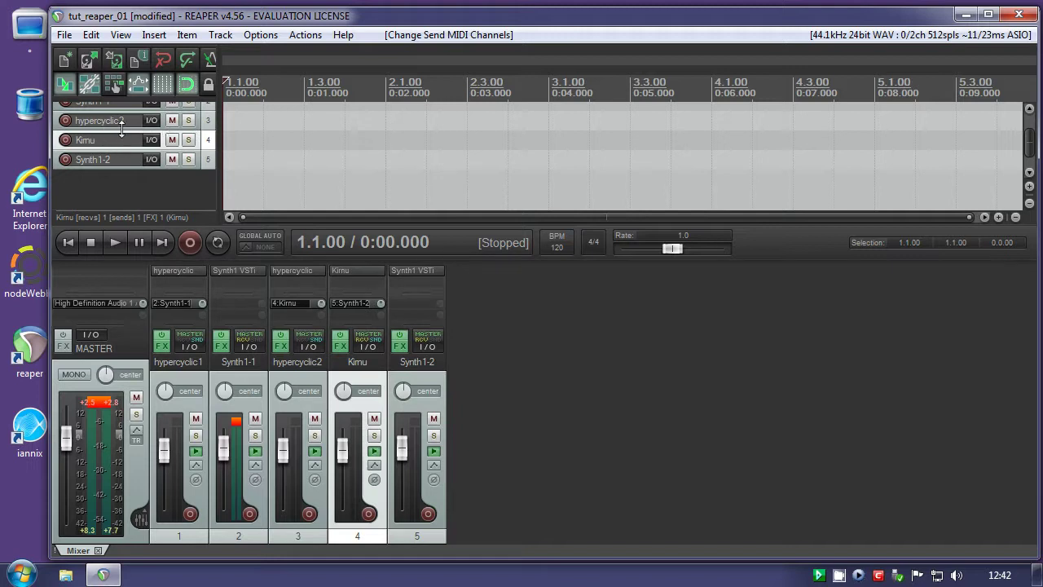
Solo the hypercyclic2, Kirnu and Synth1-2 tracks, and play the project briefly to test the chain
{"action": "left_click", "coordinate": [188, 120]}
{"action": "left_click", "coordinate": [188, 139]}
{"action": "left_click", "coordinate": [189, 159]}
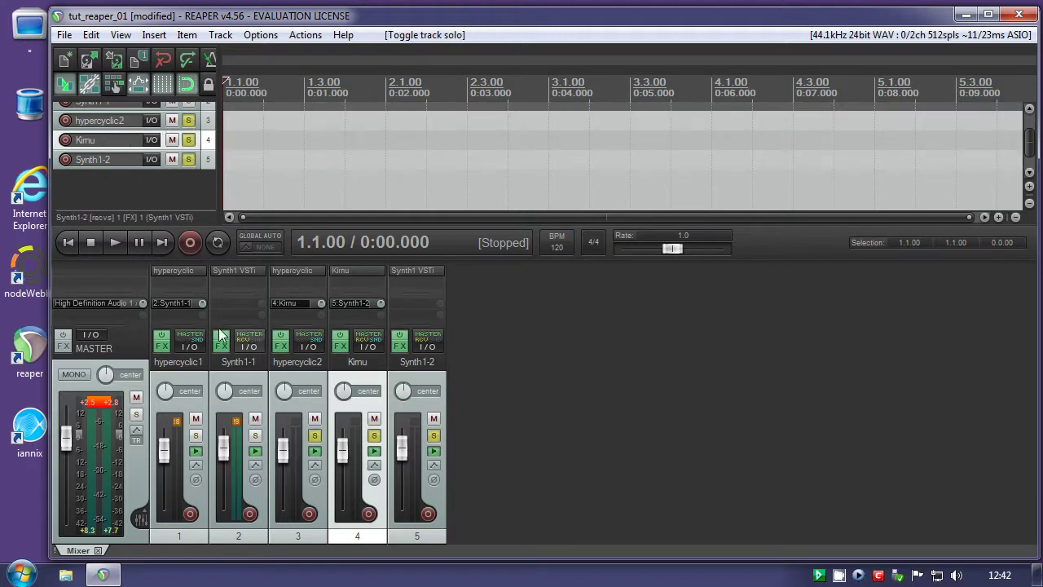
{"action": "left_click", "coordinate": [112, 243]}
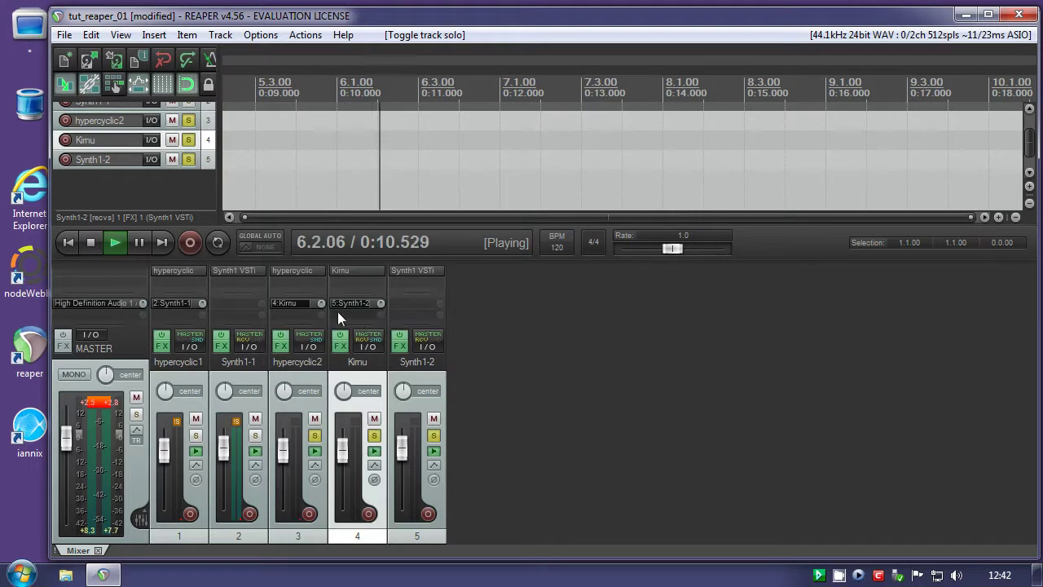
{"action": "key", "text": "space"}
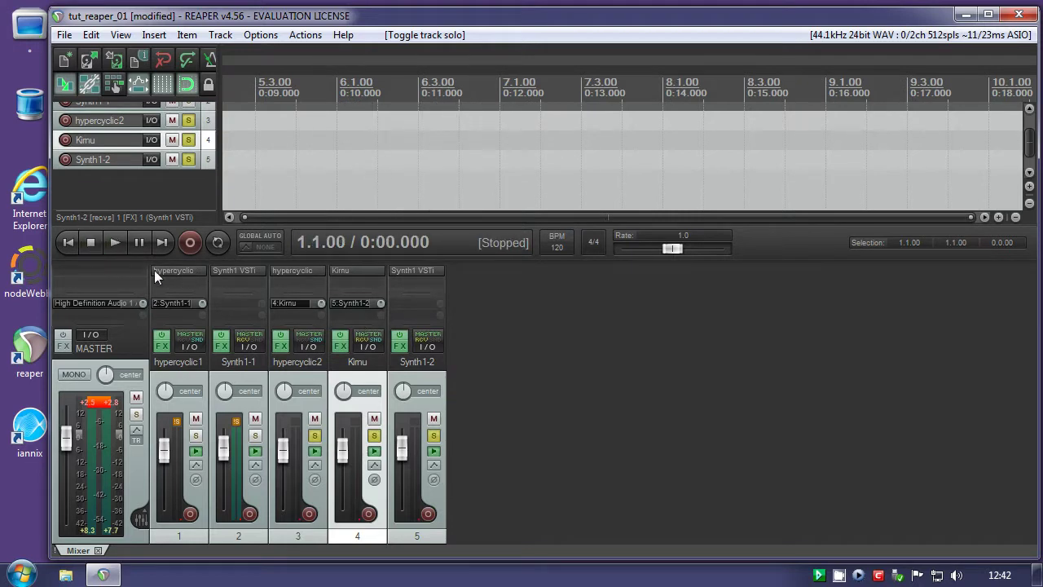
Set the MIDI out channel of the hypercyclic plugin on track 3 to 2 and move its window clear of the mixer
{"action": "left_click", "coordinate": [302, 271]}
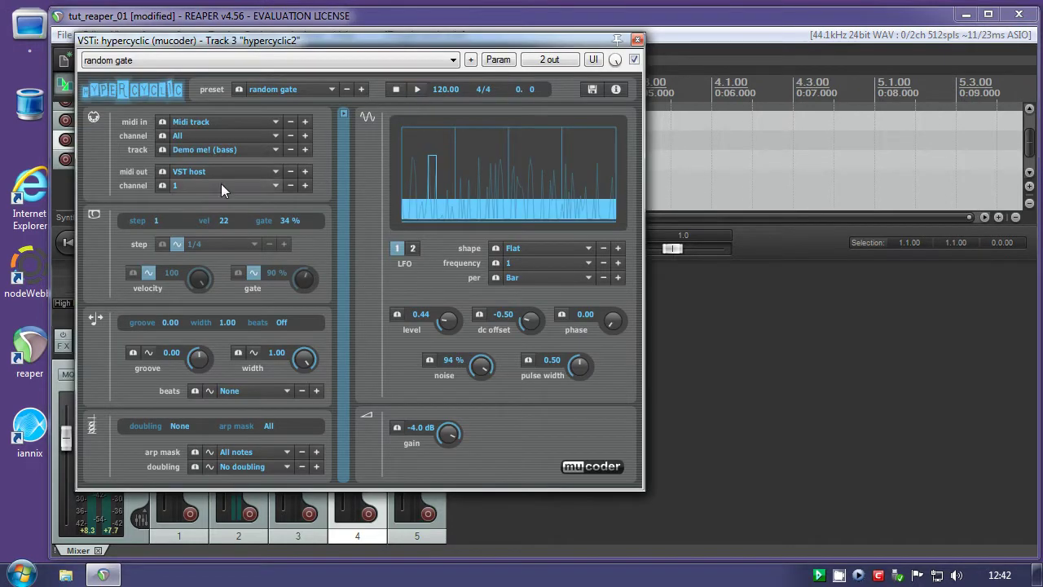
{"action": "left_click", "coordinate": [186, 185]}
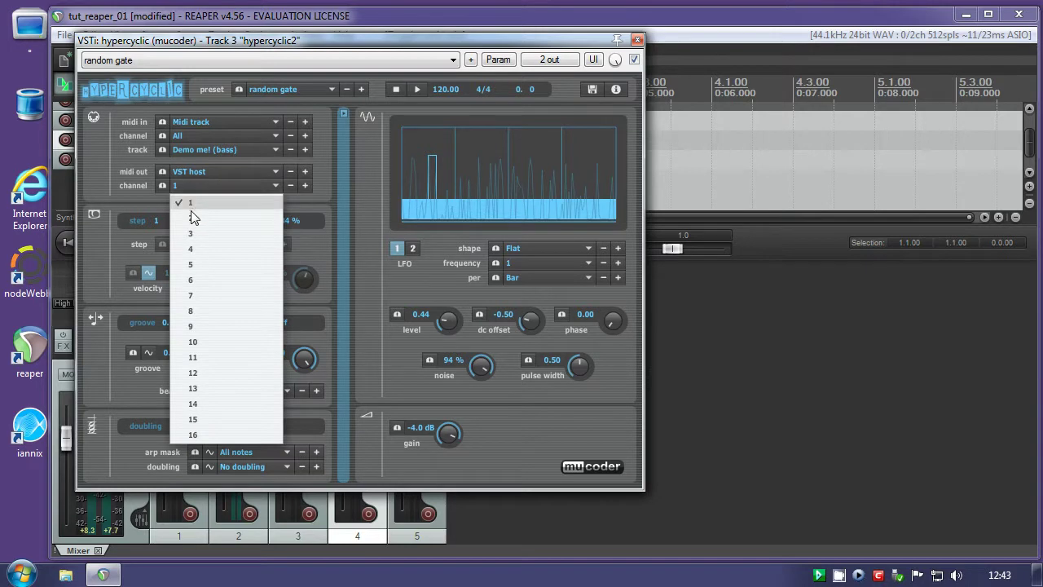
{"action": "left_click", "coordinate": [191, 216]}
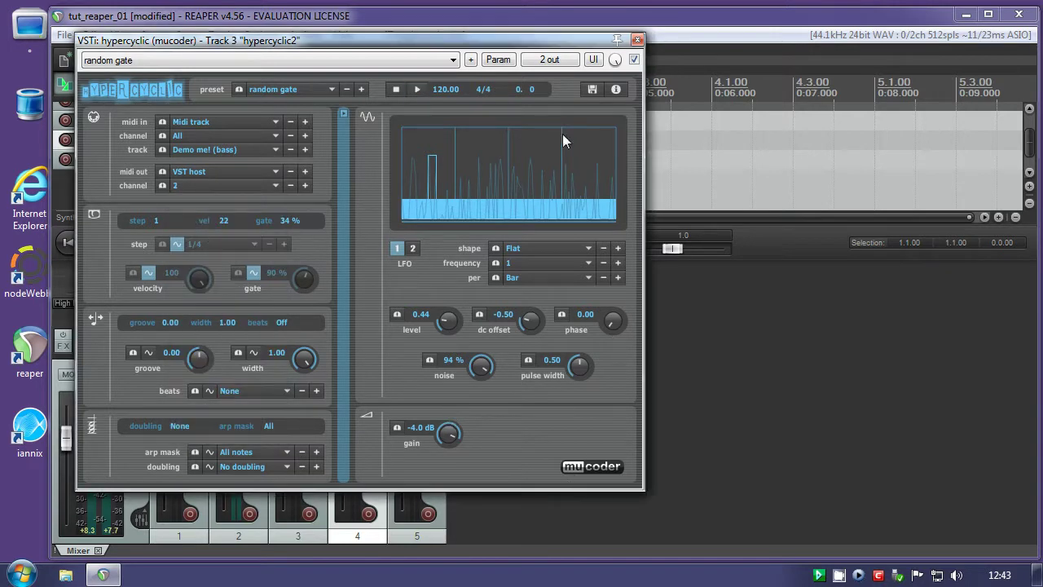
{"action": "left_click_drag", "start_coordinate": [504, 44], "coordinate": [956, 65]}
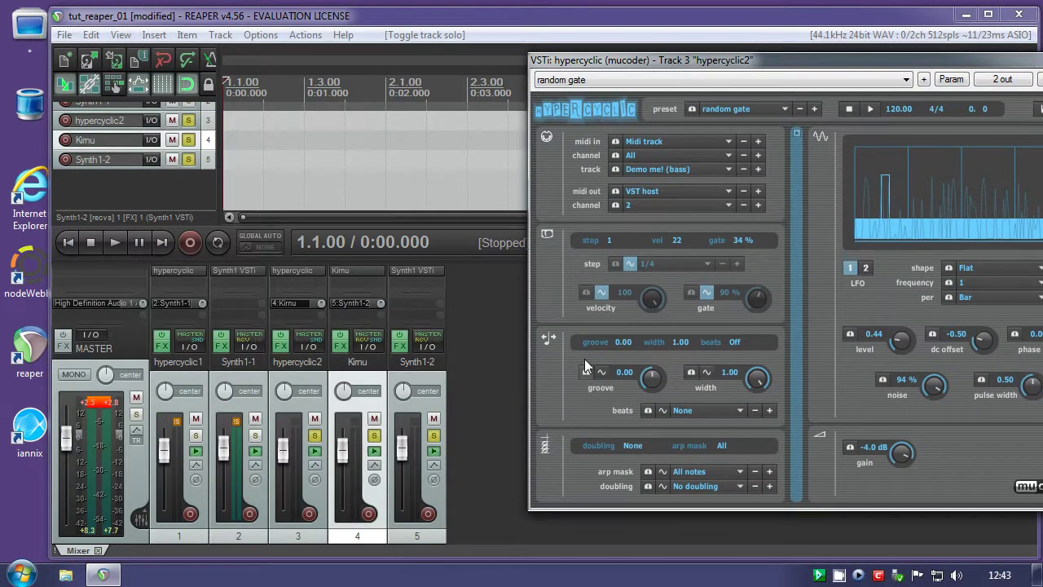
Set the Kirnu plugin's MIDI In channel to 2 and its MIDI Out channel to 3
{"action": "left_click", "coordinate": [346, 270]}
{"action": "left_click", "coordinate": [703, 144]}
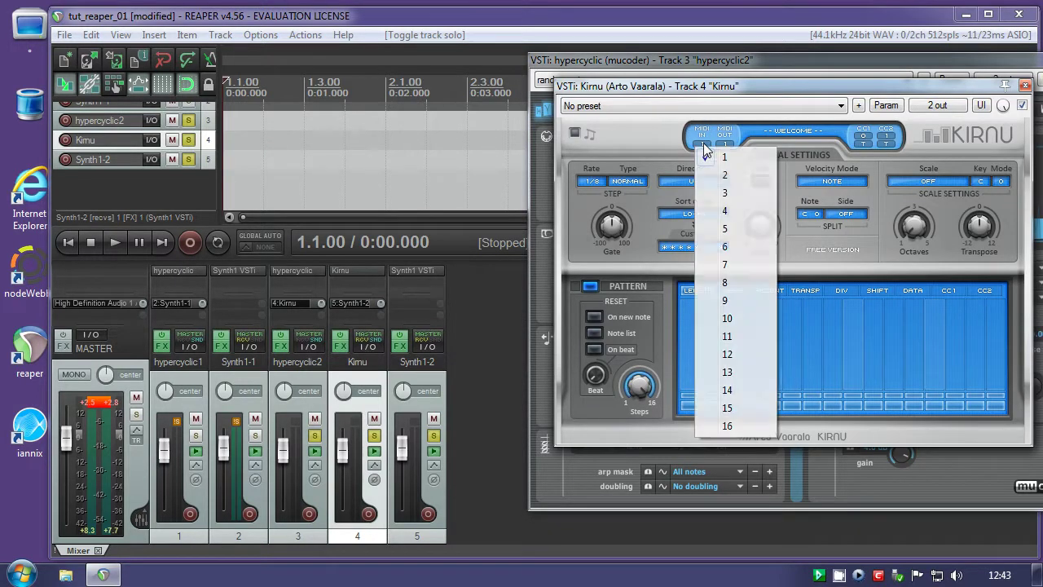
{"action": "left_click", "coordinate": [719, 175]}
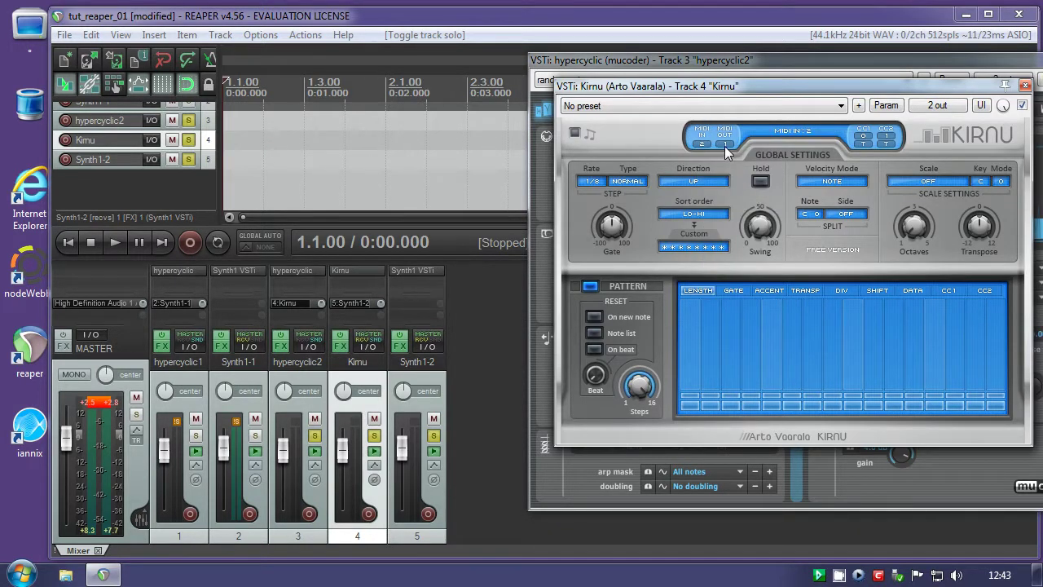
{"action": "left_click", "coordinate": [724, 146]}
{"action": "left_click", "coordinate": [743, 193]}
Start playback and reposition the Kirnu window so the mixer's track meters are uncovered
{"action": "left_click_drag", "start_coordinate": [753, 93], "coordinate": [219, 34]}
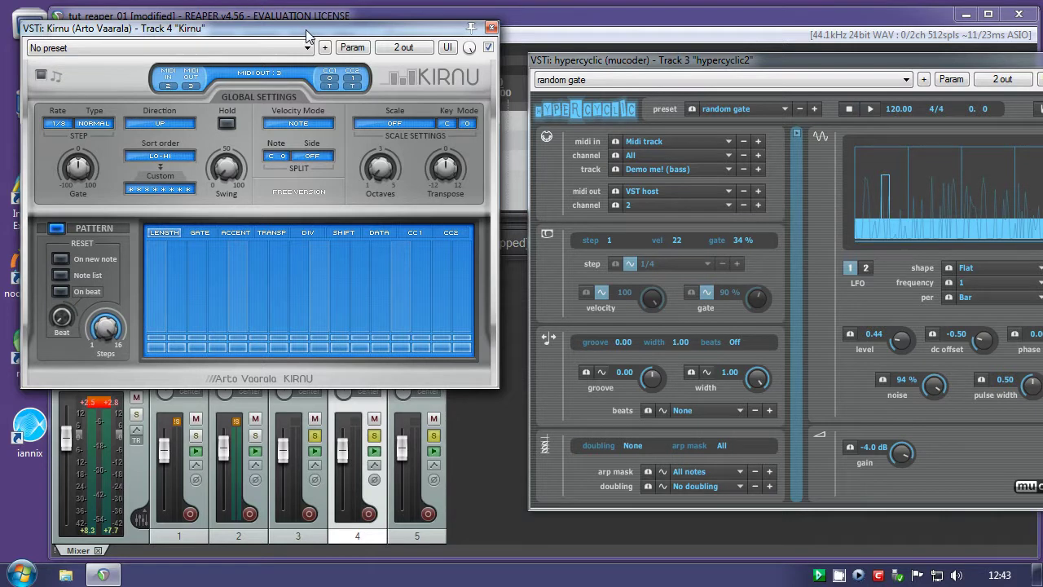
{"action": "left_click_drag", "start_coordinate": [310, 29], "coordinate": [334, 71]}
{"action": "left_click", "coordinate": [114, 249]}
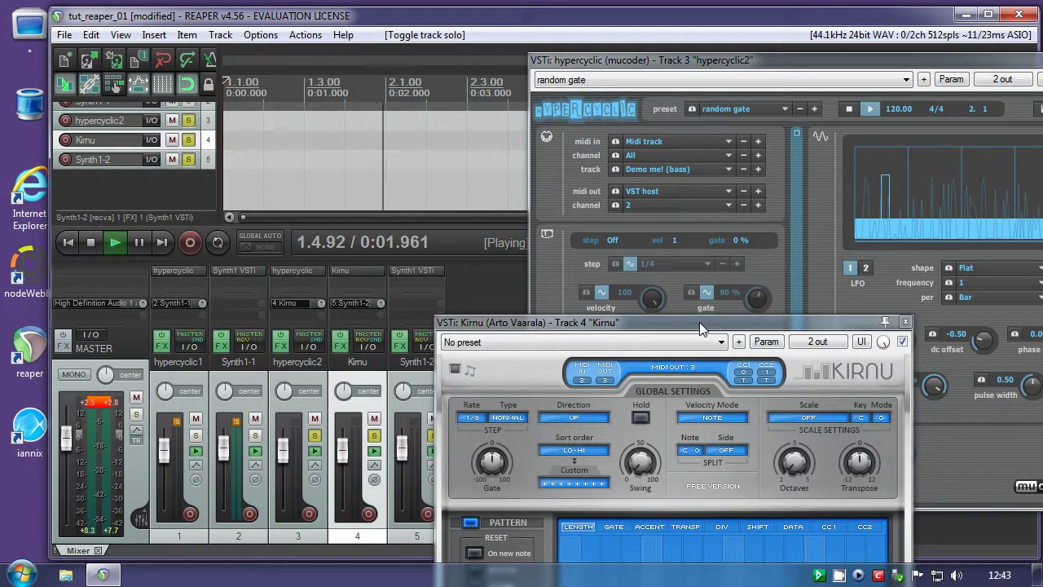
{"action": "left_click_drag", "start_coordinate": [704, 327], "coordinate": [574, 163]}
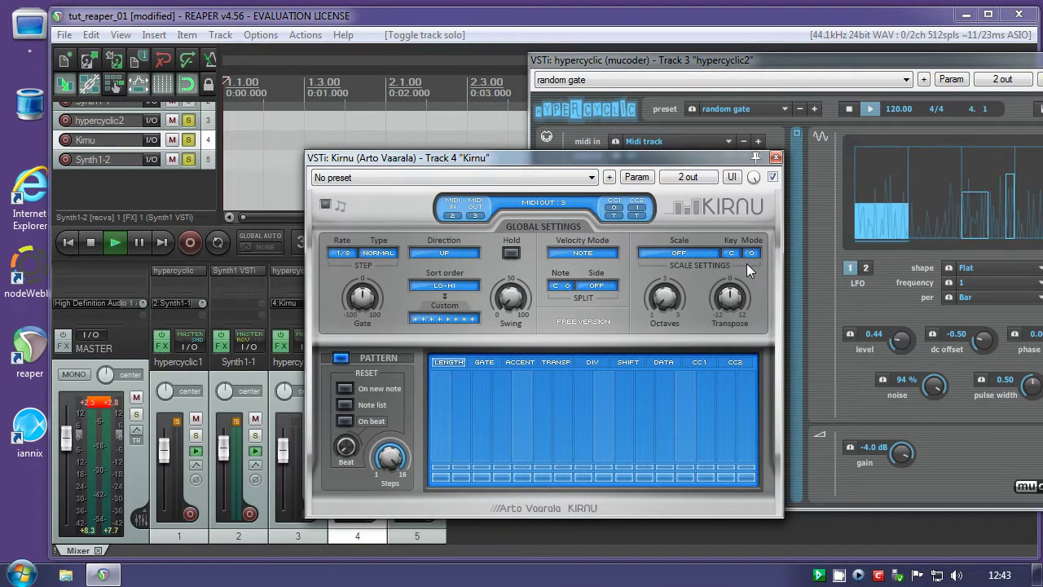
{"action": "left_click_drag", "start_coordinate": [576, 158], "coordinate": [777, 114]}
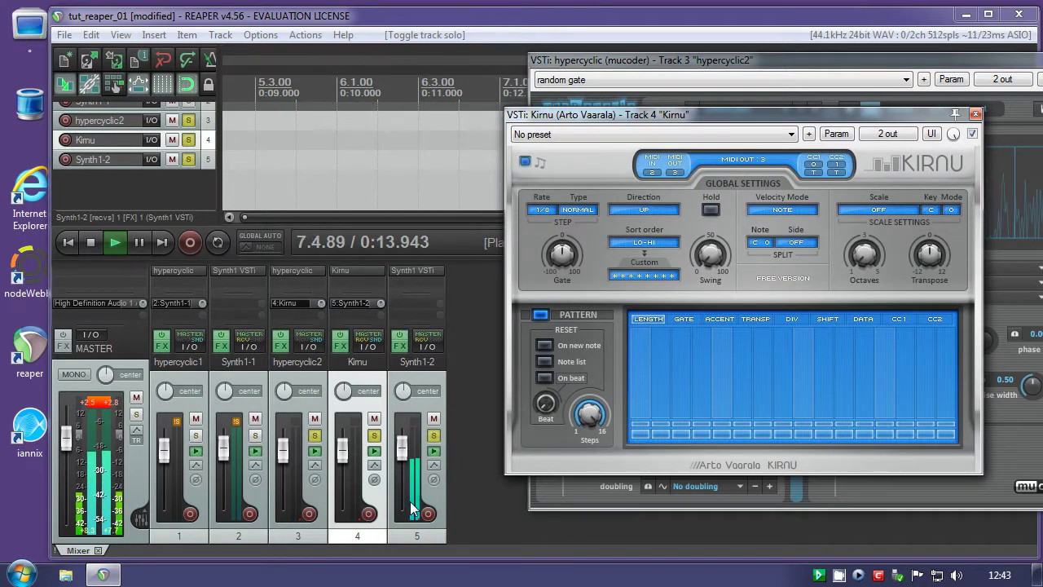
Load patch 30:solaris pad from the Bladerunner Patches bank in Synth1-2's Synth1 and close its plugin window
{"action": "left_click", "coordinate": [413, 270]}
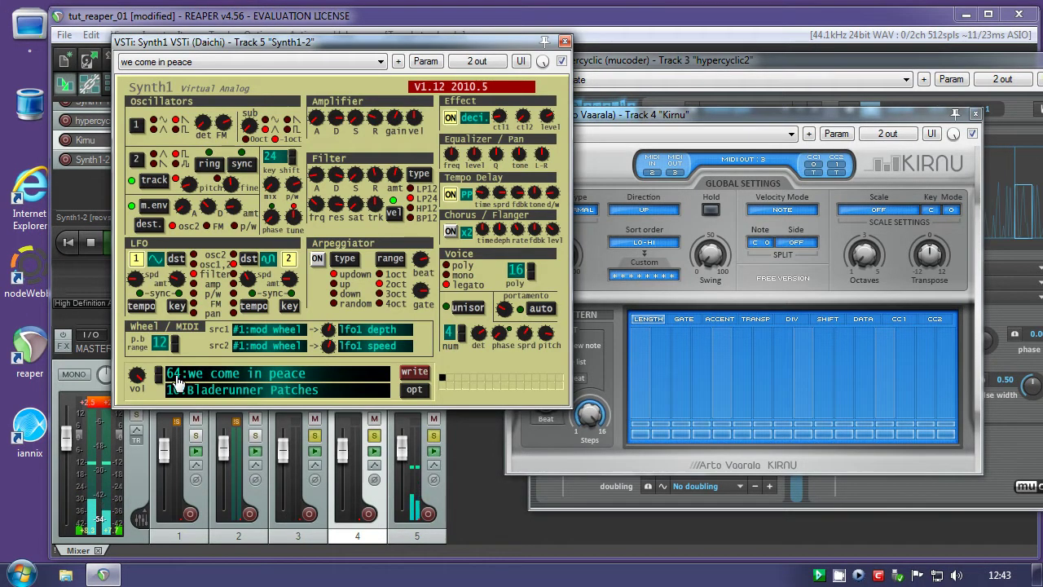
{"action": "left_click", "coordinate": [209, 371]}
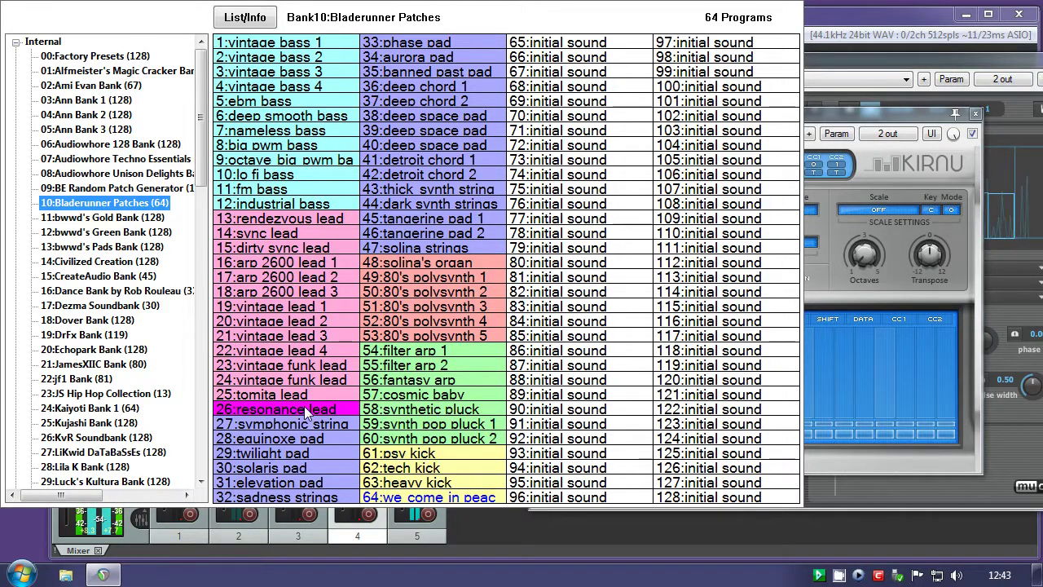
{"action": "left_click", "coordinate": [270, 465]}
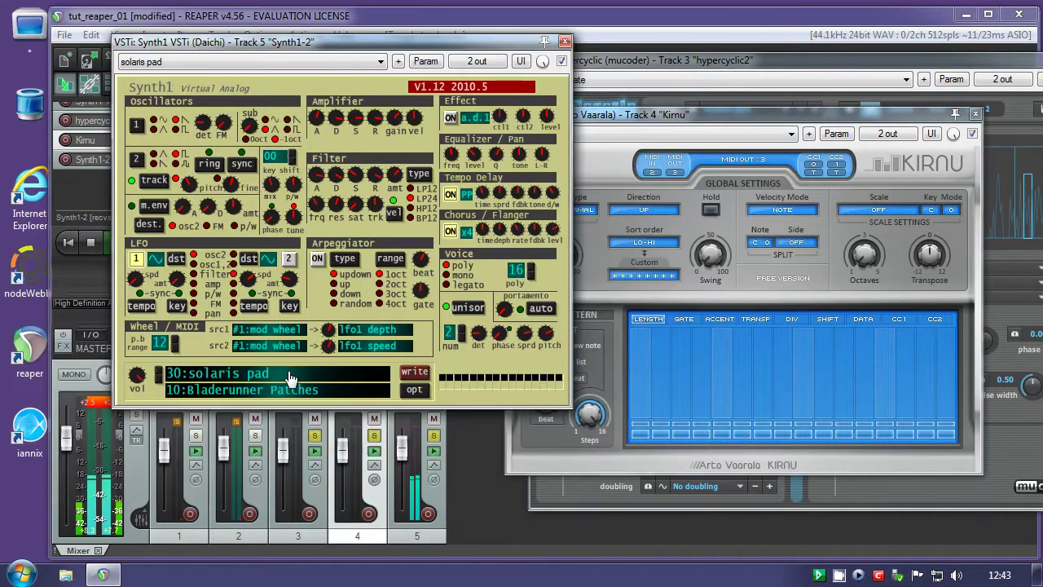
{"action": "left_click", "coordinate": [565, 40]}
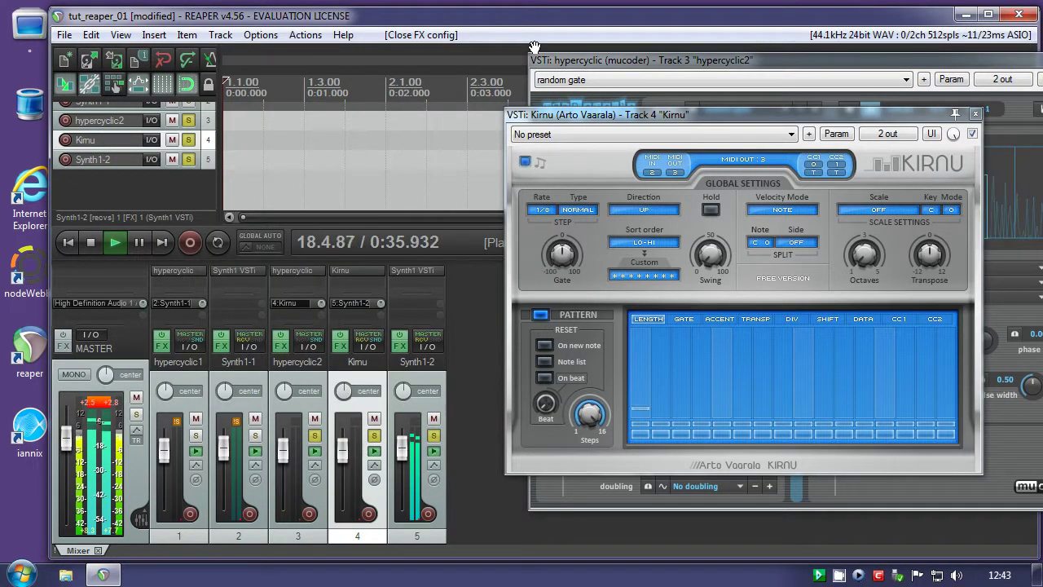
Arrange the Kirnu and hypercyclic windows next to each other and lower hypercyclic's LFO 1 level to 0.29
{"action": "left_click_drag", "start_coordinate": [721, 118], "coordinate": [236, 38]}
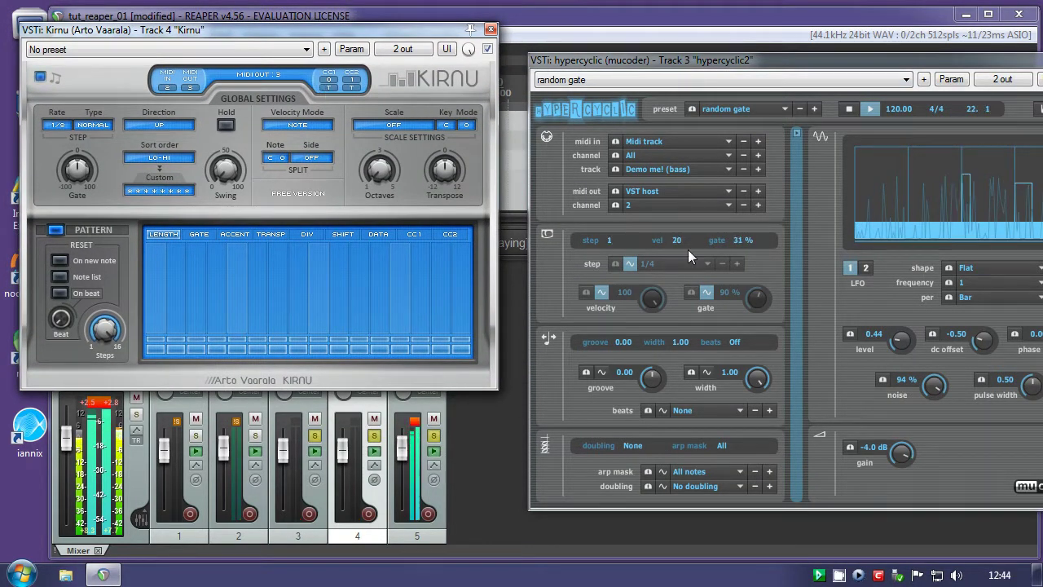
{"action": "left_click_drag", "start_coordinate": [783, 58], "coordinate": [627, 28]}
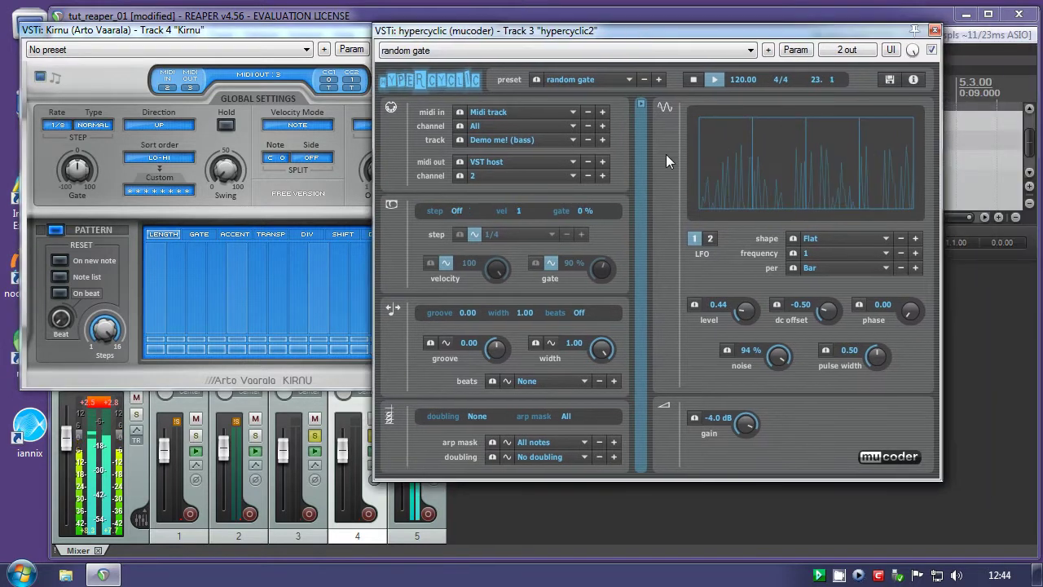
{"action": "scroll", "coordinate": [746, 318], "scroll_direction": "down", "scroll_amount": 3}
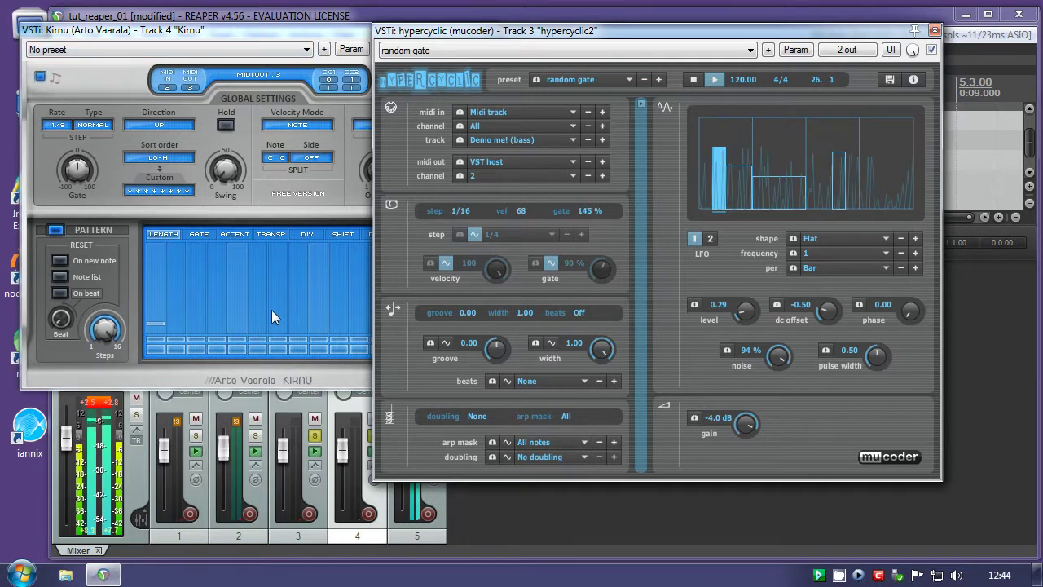
Bring the Kirnu window to the front, turn on Hold and raise its Octaves setting to 4
{"action": "left_click", "coordinate": [269, 34]}
{"action": "left_click_drag", "start_coordinate": [269, 37], "coordinate": [328, 55]}
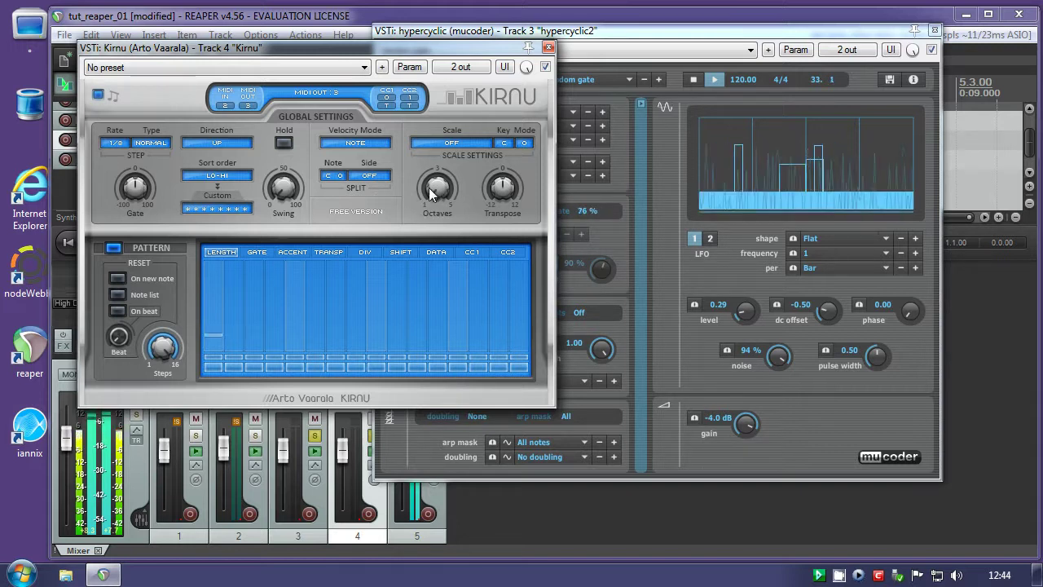
{"action": "left_click", "coordinate": [282, 142]}
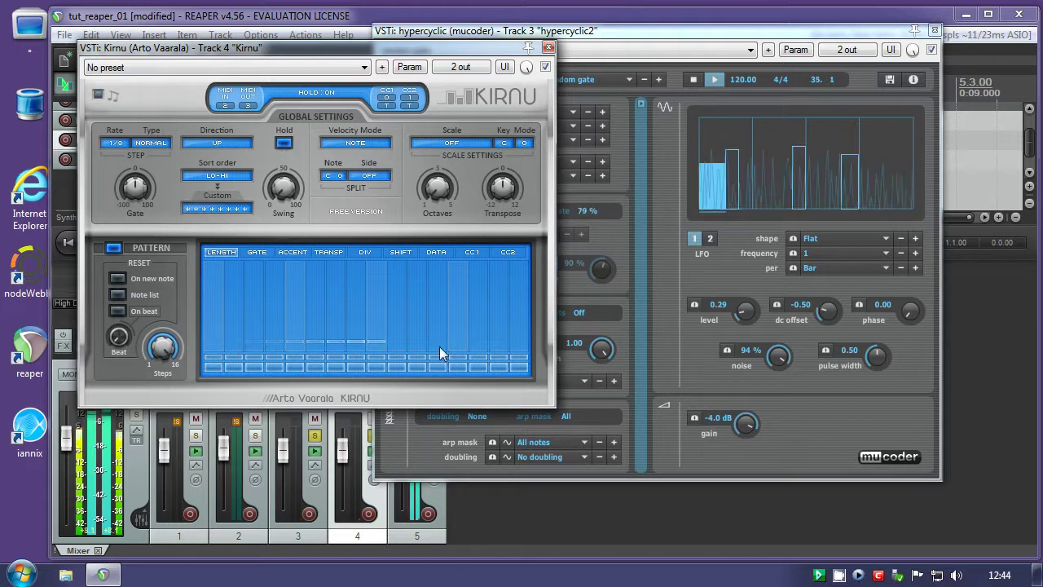
{"action": "mouse_move", "coordinate": [433, 180]}
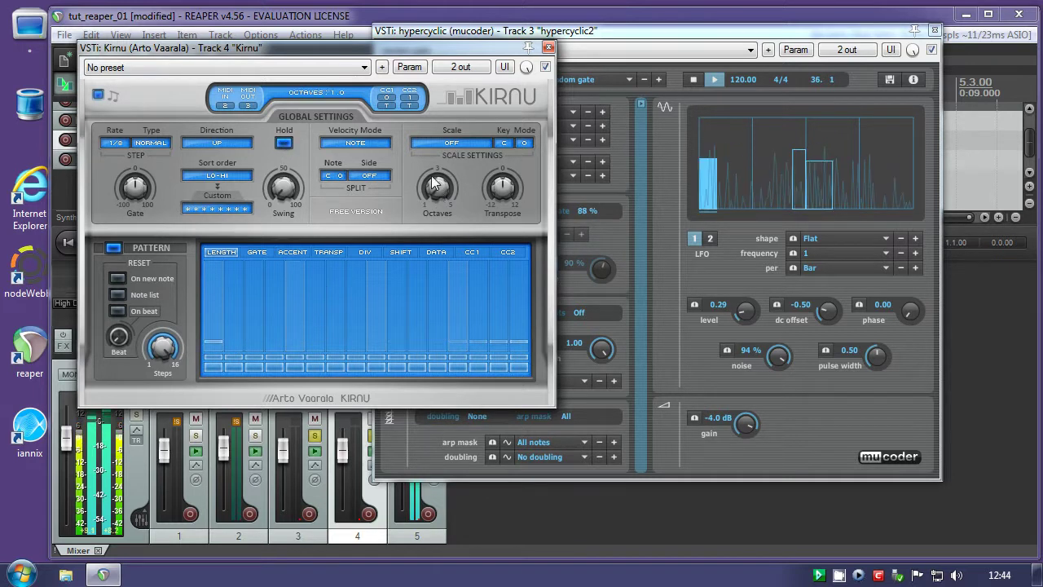
{"action": "left_click_drag", "start_coordinate": [433, 181], "coordinate": [426, 127]}
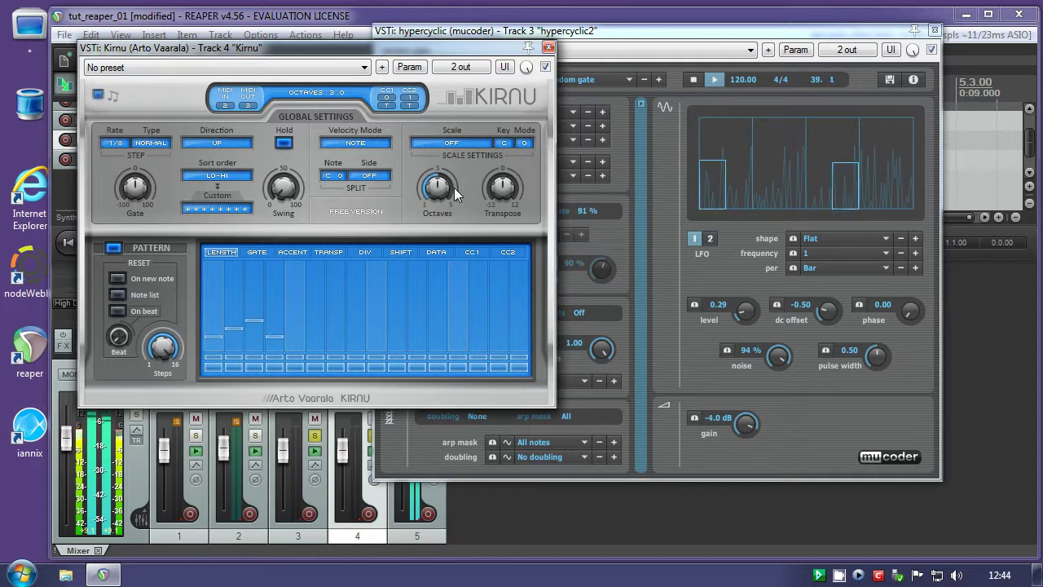
{"action": "left_click_drag", "start_coordinate": [435, 184], "coordinate": [420, 155]}
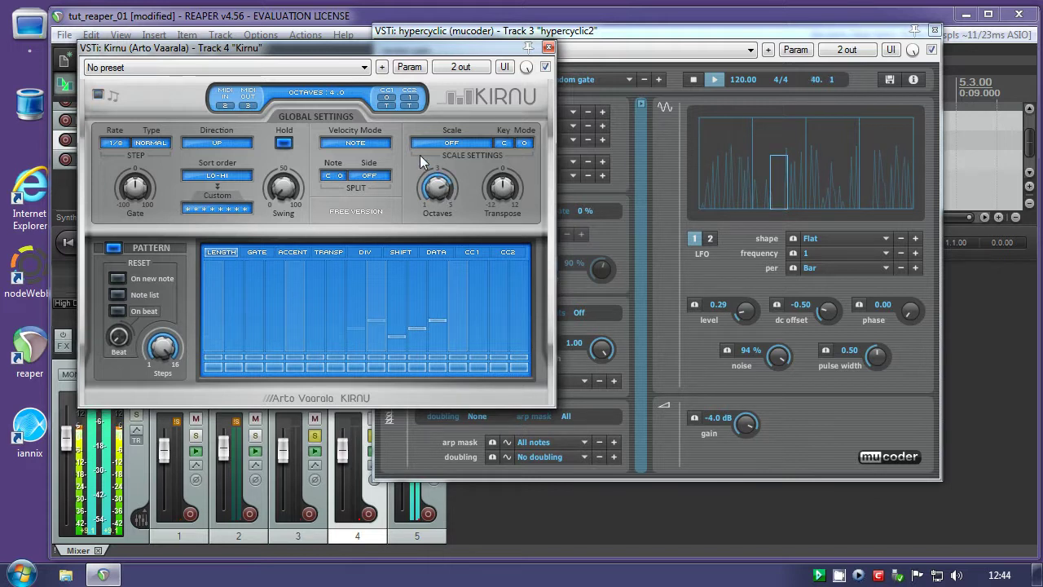
Raise Kirnu's Octaves setting to 5 and set its scale to Minor Pentatonic
{"action": "left_click_drag", "start_coordinate": [440, 196], "coordinate": [419, 149]}
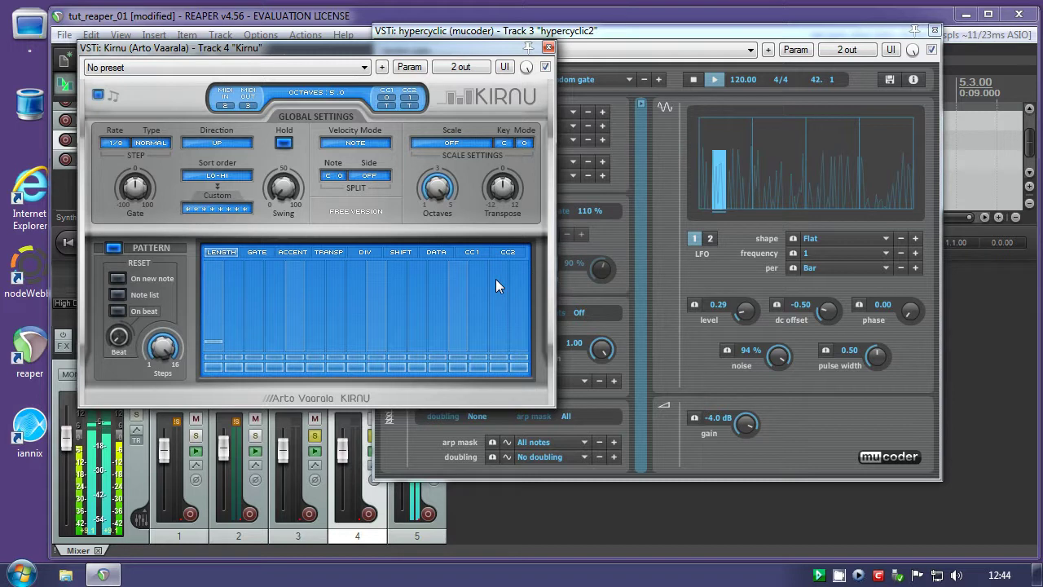
{"action": "left_click", "coordinate": [462, 151]}
{"action": "left_click", "coordinate": [461, 152]}
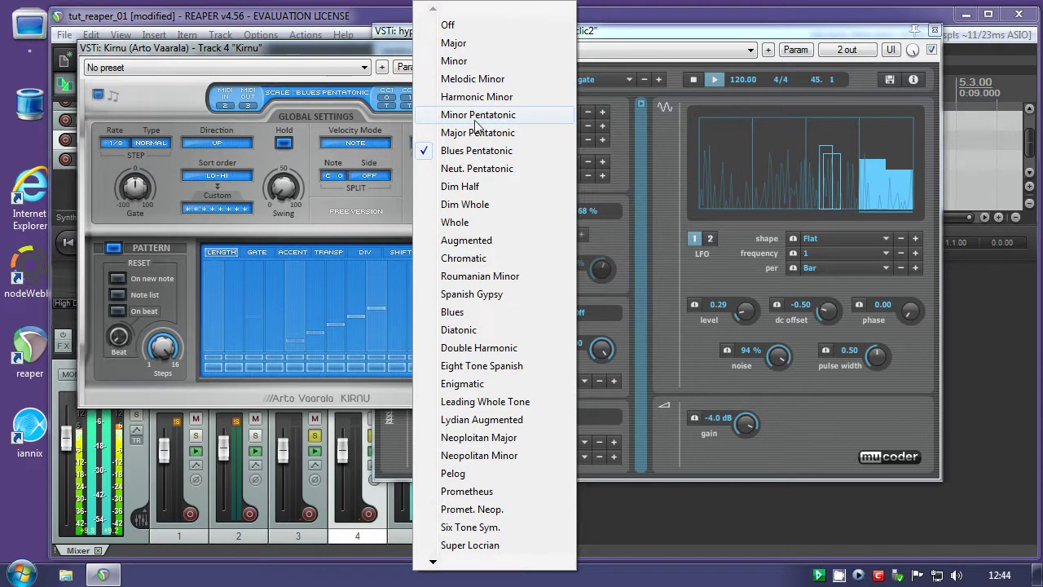
{"action": "left_click", "coordinate": [479, 116]}
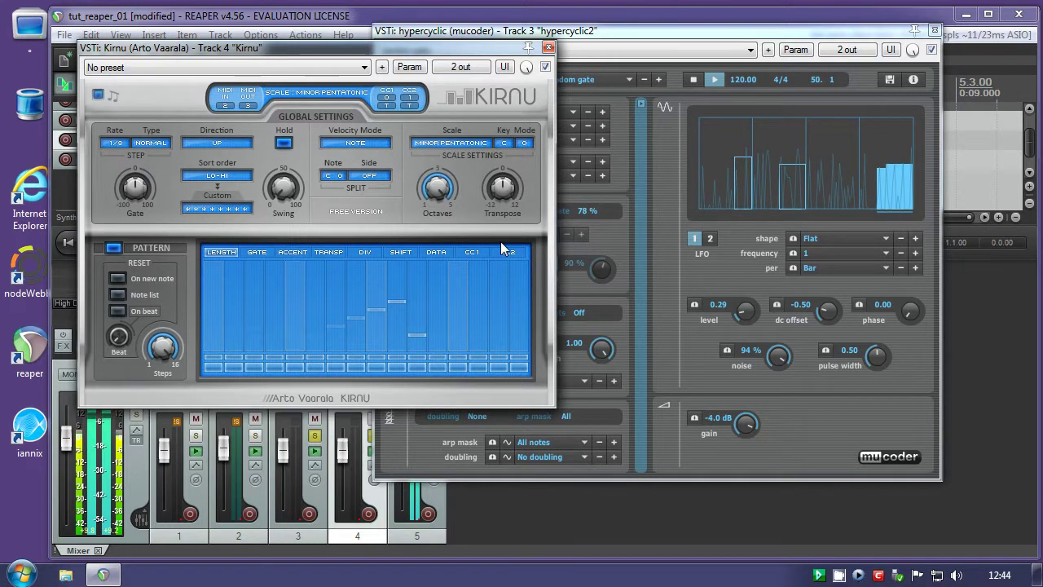
Close the hypercyclic2 and Kirnu plugin windows and unsolo the hypercyclic2, Kirnu and Synth1-2 tracks
{"action": "left_click", "coordinate": [683, 33]}
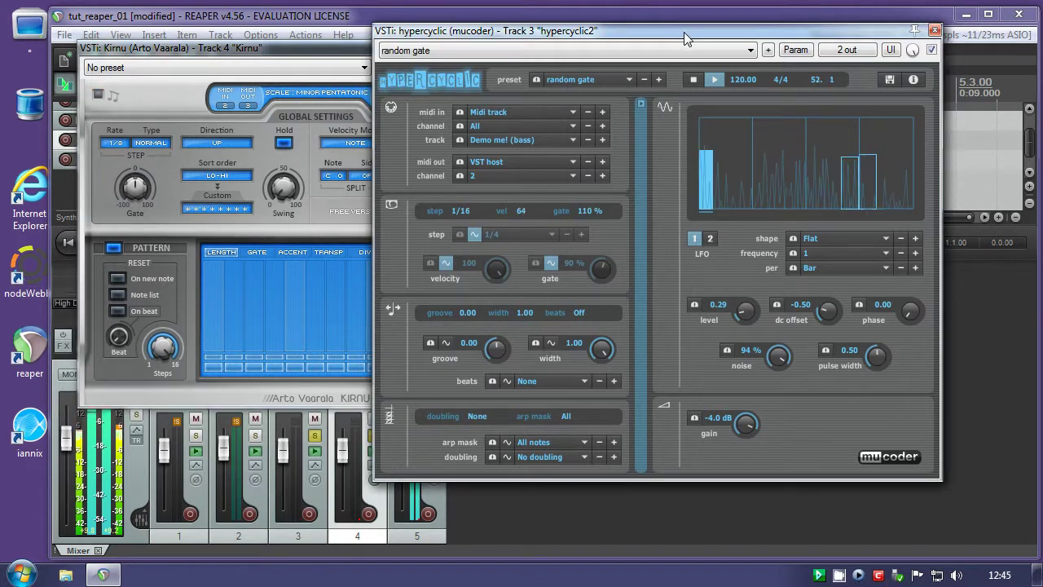
{"action": "left_click", "coordinate": [935, 31]}
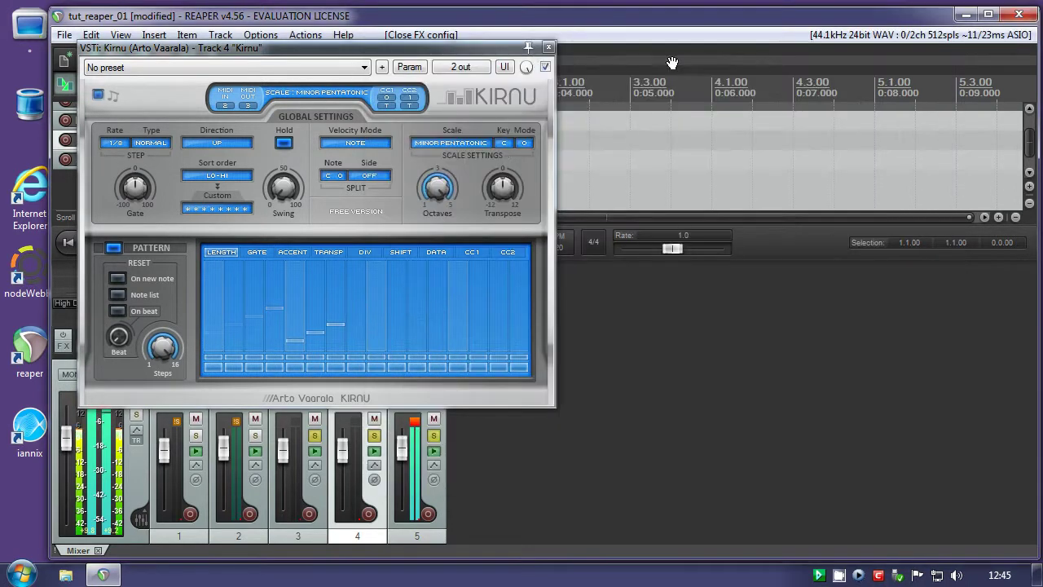
{"action": "left_click", "coordinate": [541, 40]}
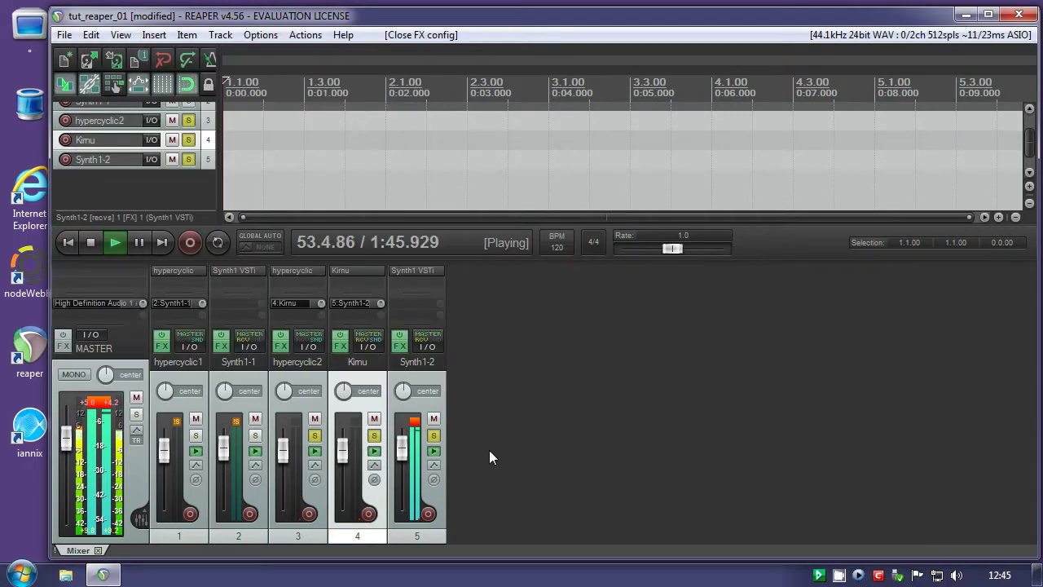
{"action": "left_click", "coordinate": [188, 159]}
{"action": "left_click", "coordinate": [188, 141]}
{"action": "left_click", "coordinate": [189, 121]}
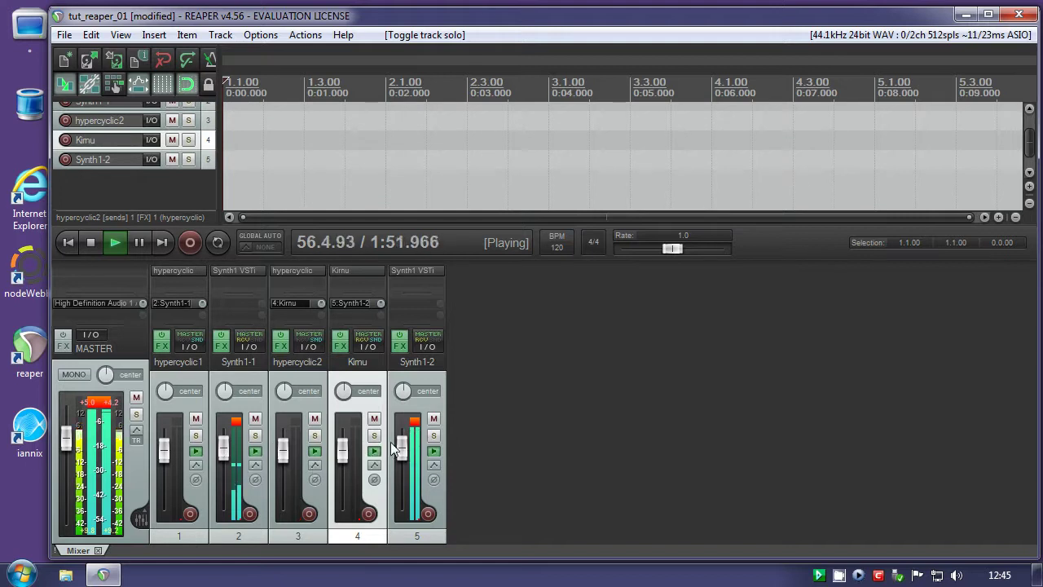
Balance the mix by strongly lowering Synth1-2's volume and slightly raising Synth1-1's, and stop playback
{"action": "left_click_drag", "start_coordinate": [402, 446], "coordinate": [403, 474]}
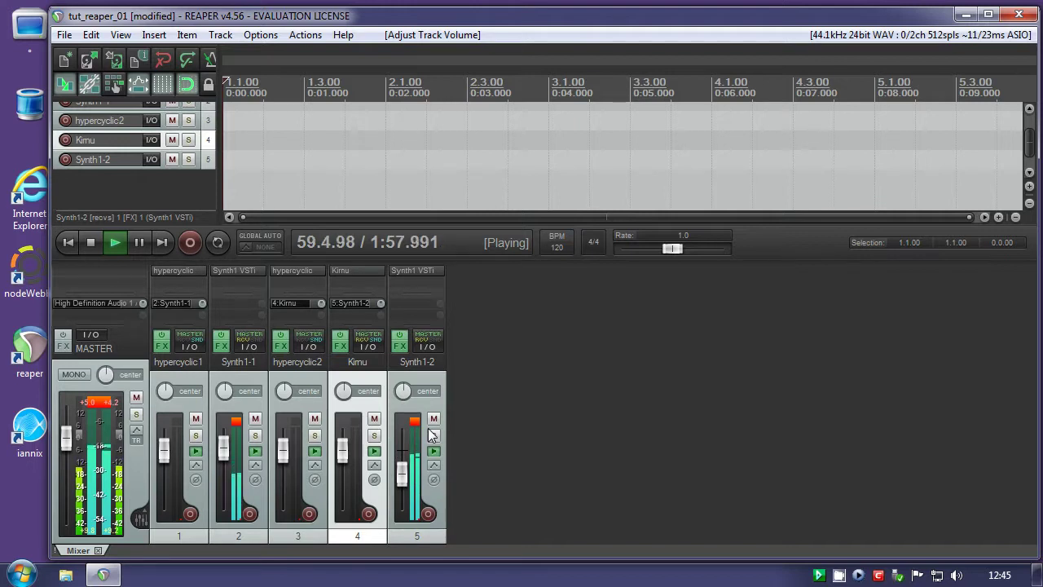
{"action": "mouse_move", "coordinate": [407, 485]}
{"action": "left_click_drag", "start_coordinate": [408, 481], "coordinate": [408, 489]}
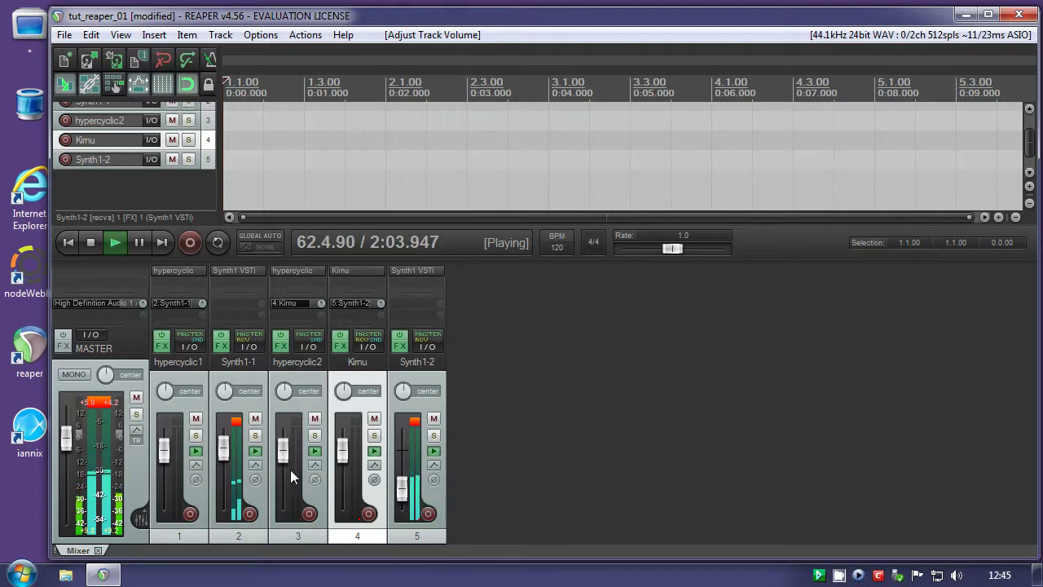
{"action": "left_click_drag", "start_coordinate": [225, 457], "coordinate": [224, 453]}
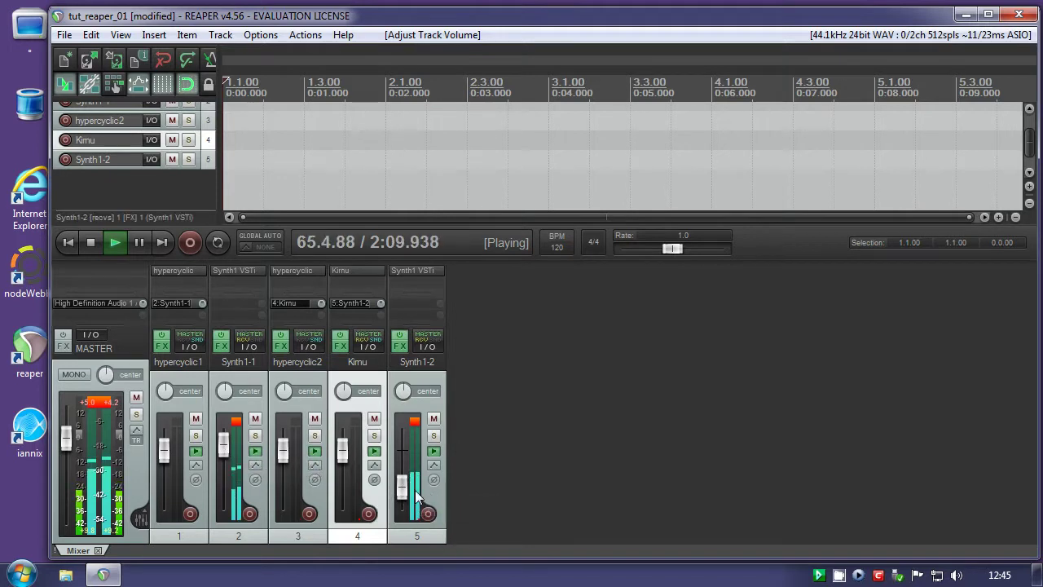
{"action": "left_click", "coordinate": [91, 243]}
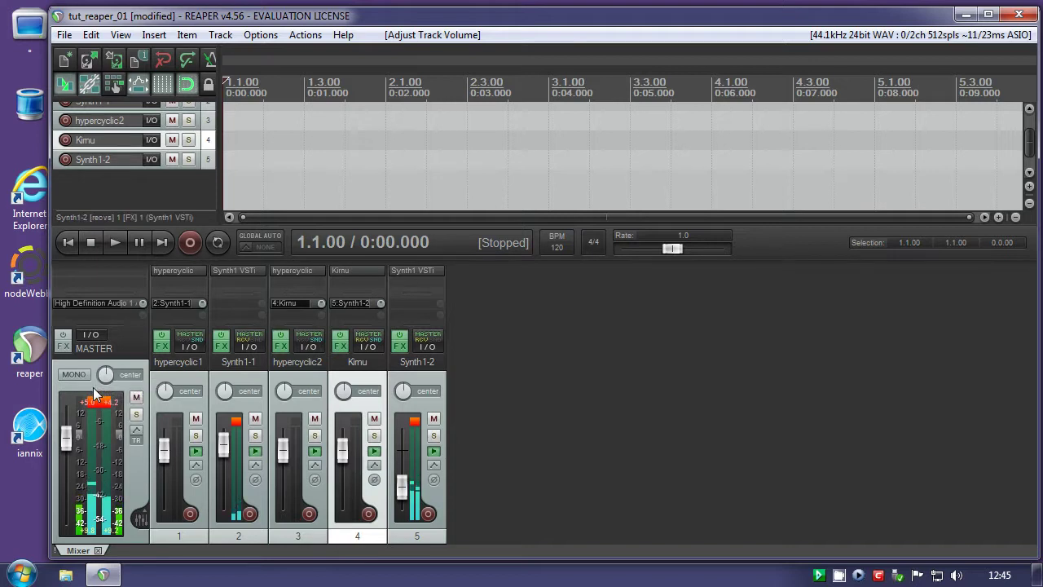
View and close the ASIO4ALL audio device settings, and launch IanniX from the desktop
{"action": "left_click", "coordinate": [819, 575]}
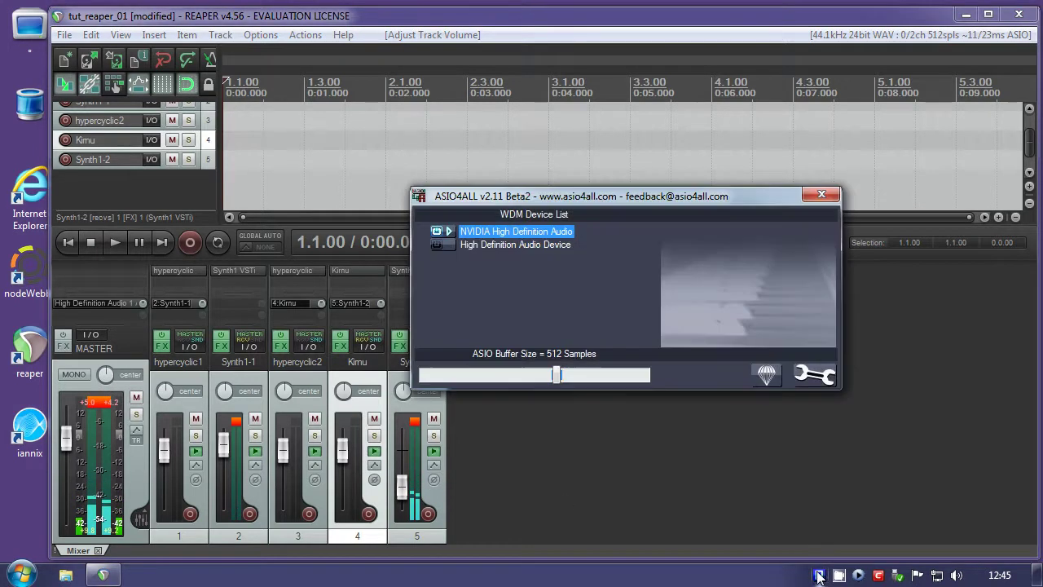
{"action": "left_click", "coordinate": [821, 194]}
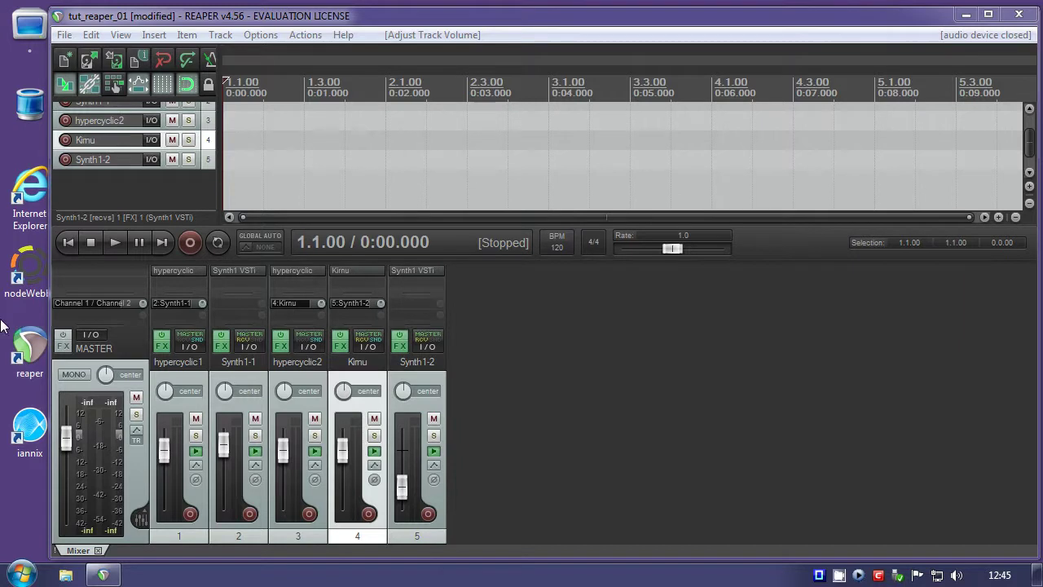
{"action": "right_click", "coordinate": [29, 429]}
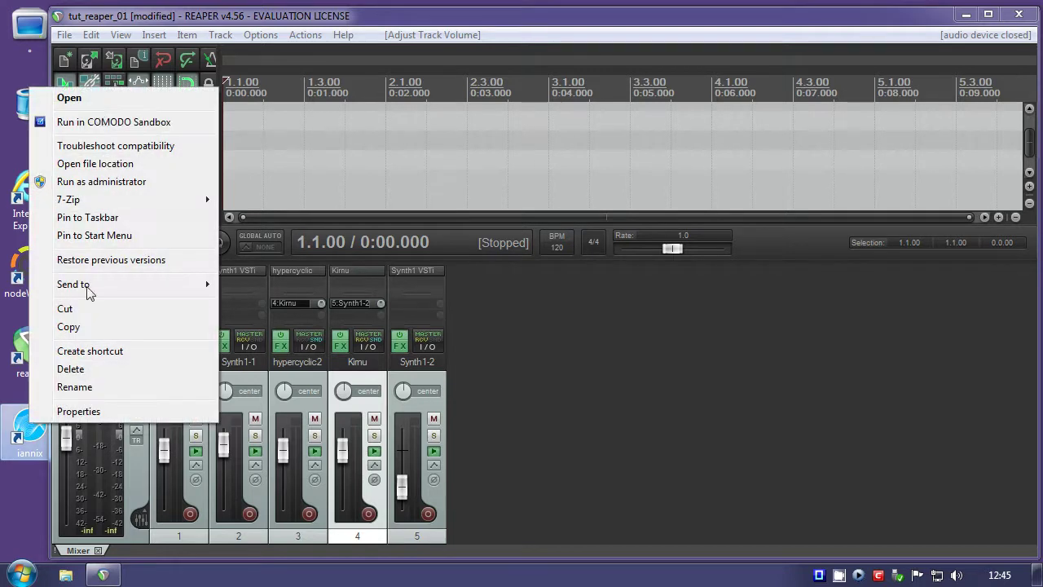
{"action": "left_click", "coordinate": [93, 97]}
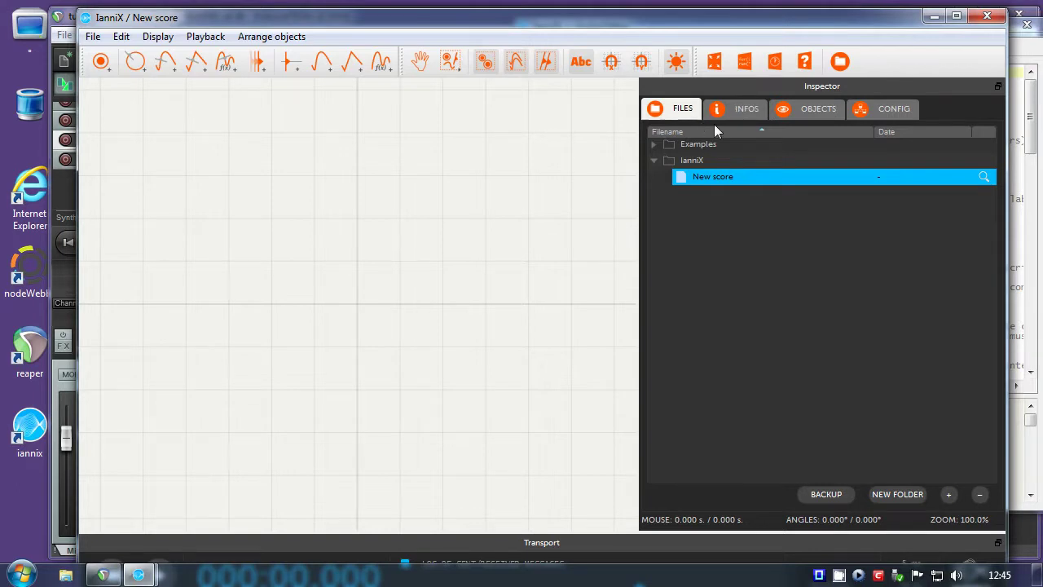
In IanniX's MIDI configuration, select LoopBe Internal MIDI as the default MIDI output
{"action": "left_click", "coordinate": [886, 110]}
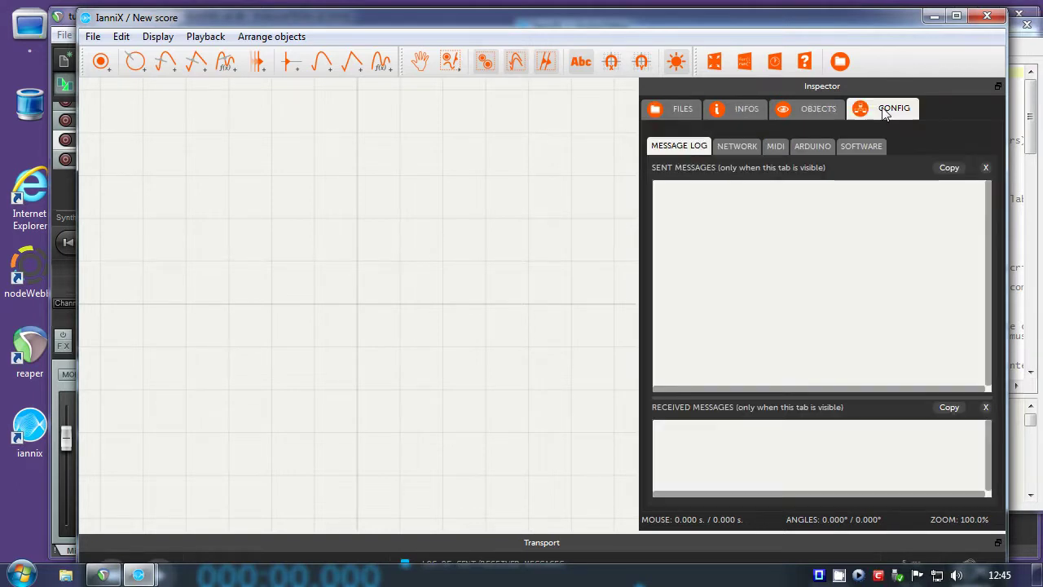
{"action": "left_click", "coordinate": [775, 148]}
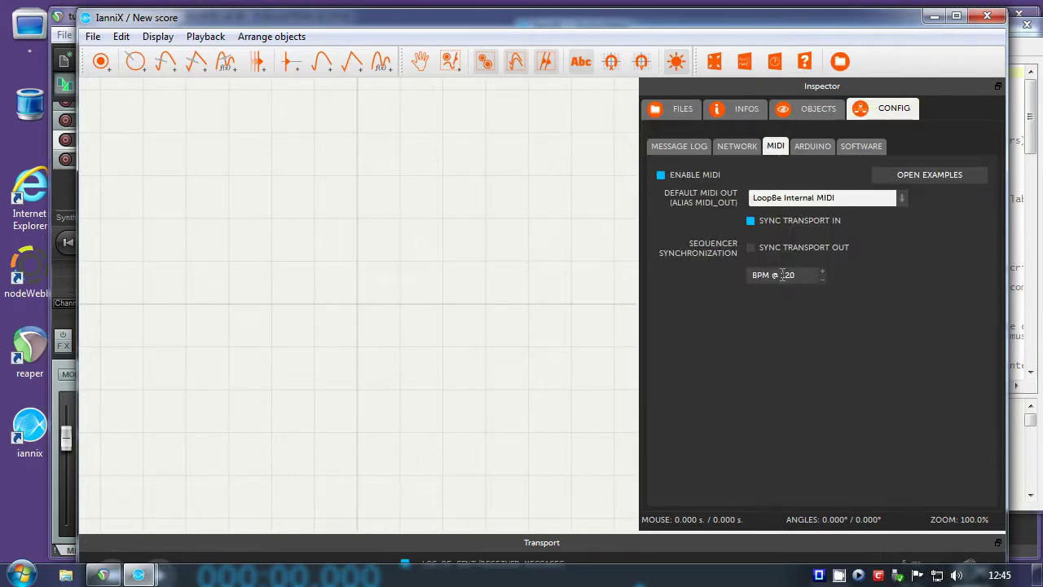
{"action": "left_click", "coordinate": [806, 203]}
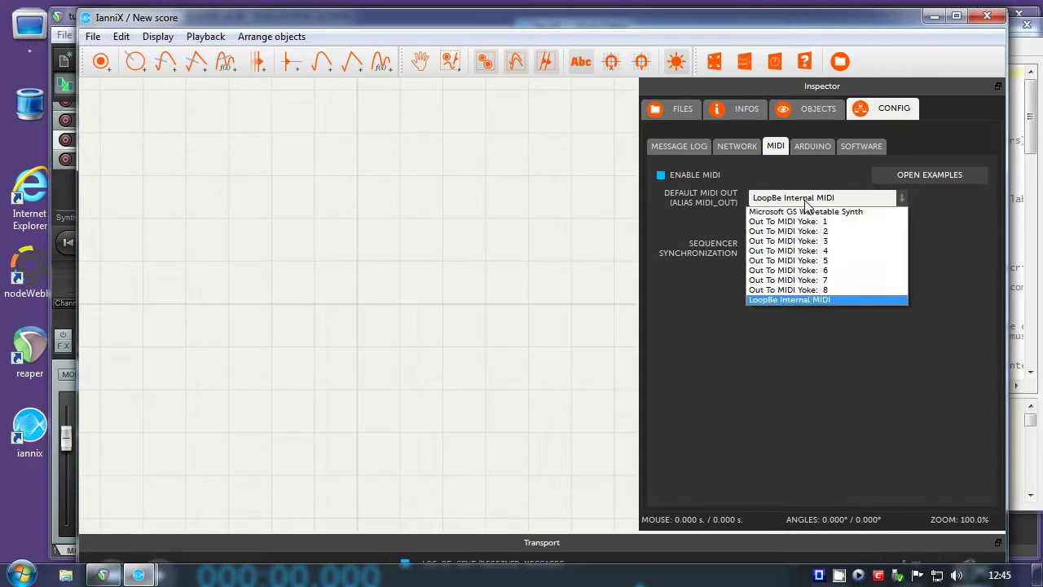
{"action": "left_click", "coordinate": [772, 300]}
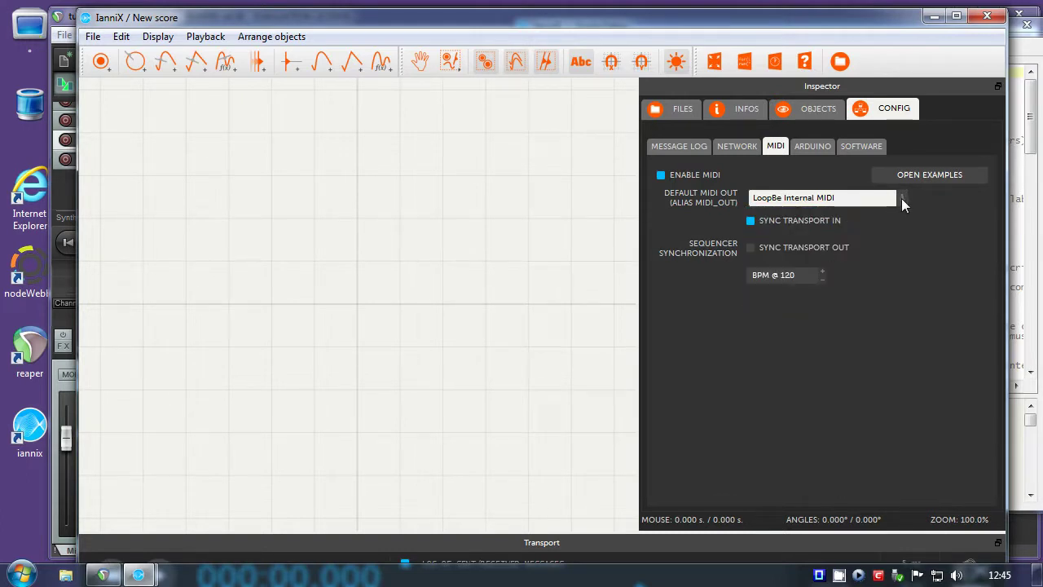
Load the Rosette score from the IanniX Examples folder
{"action": "left_click", "coordinate": [683, 113]}
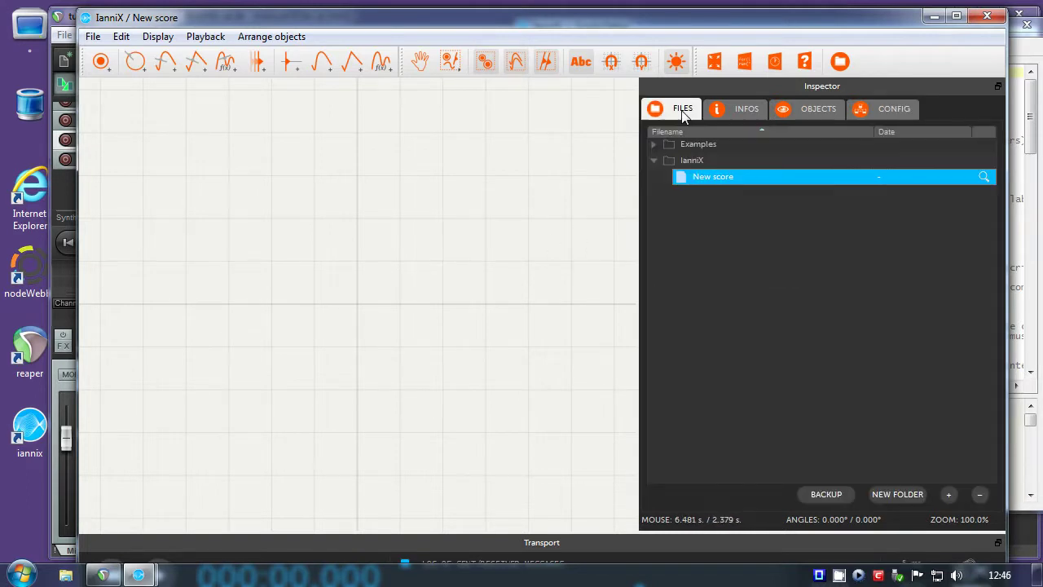
{"action": "left_click", "coordinate": [702, 144]}
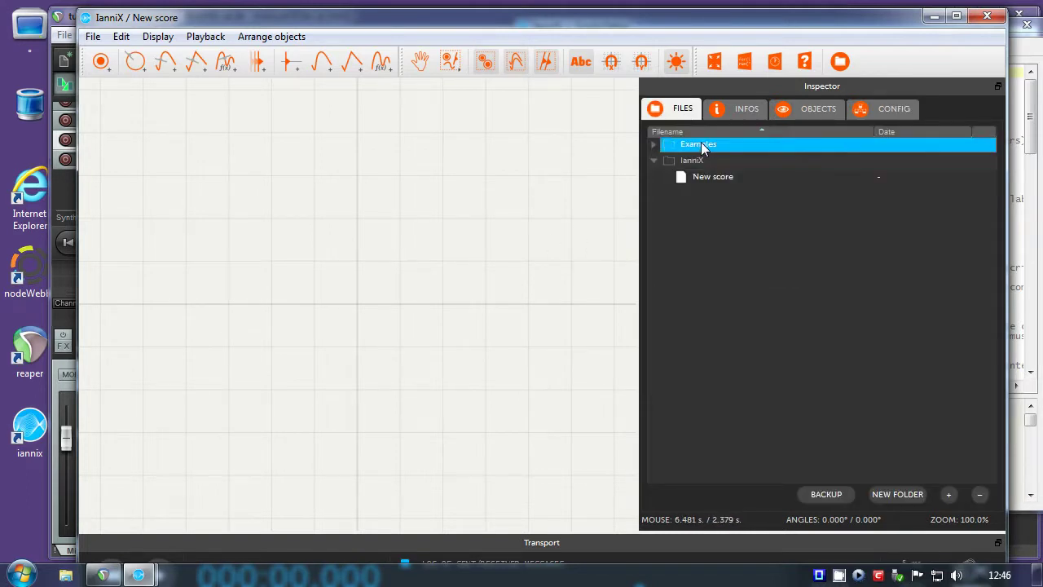
{"action": "left_click", "coordinate": [653, 145]}
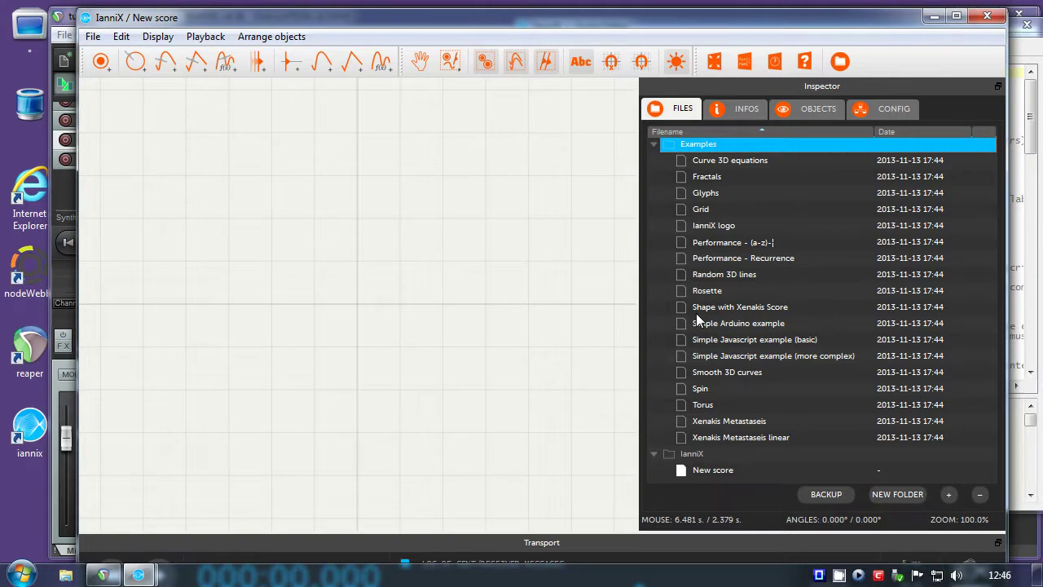
{"action": "left_click", "coordinate": [683, 292]}
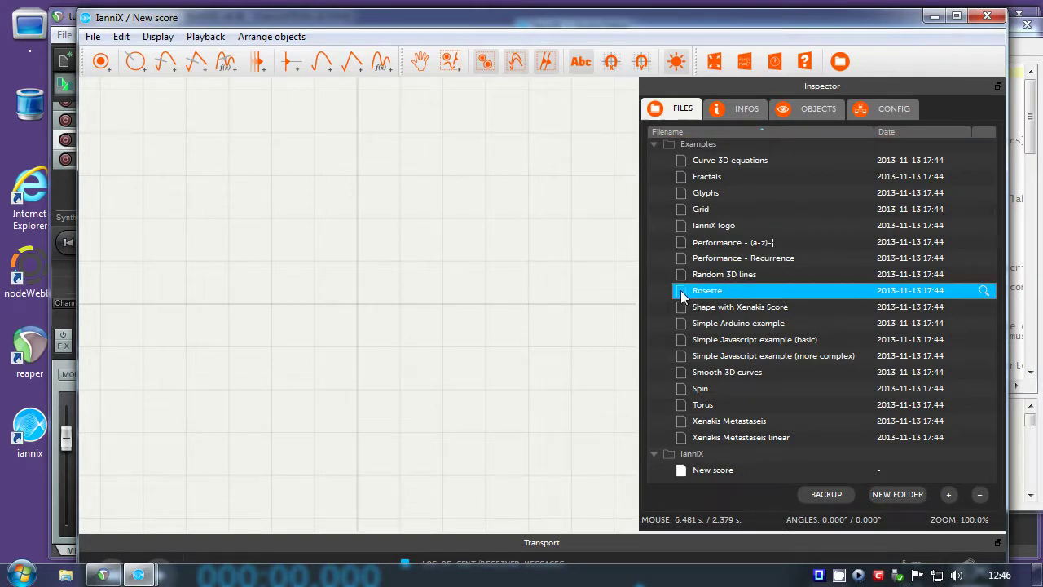
{"action": "double_click", "coordinate": [681, 293]}
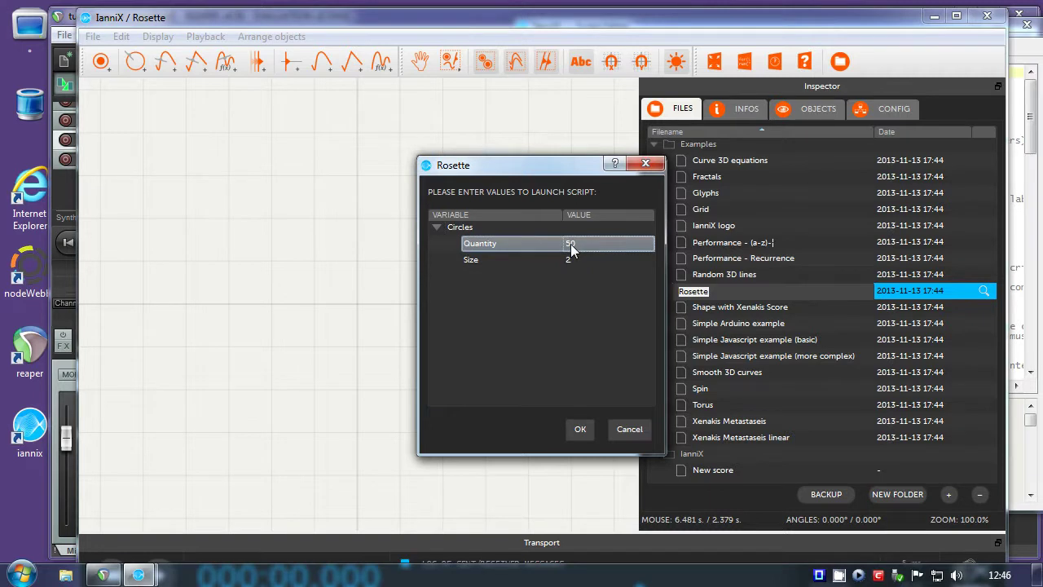
Set the Rosette script's circle quantity to 75 and generate the score
{"action": "double_click", "coordinate": [566, 245]}
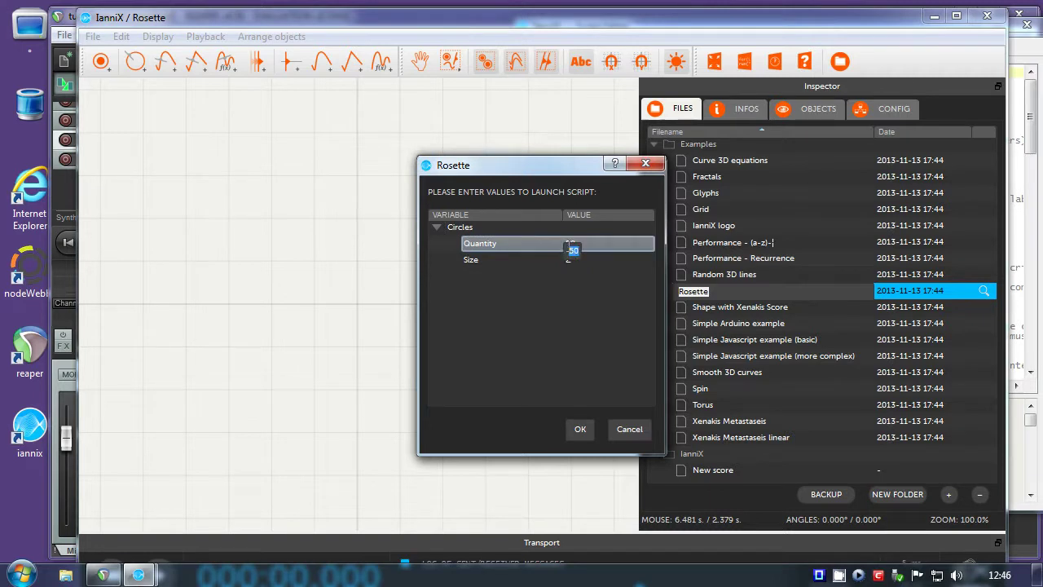
{"action": "type", "text": "75"}
{"action": "key", "text": "Tab"}
{"action": "left_click", "coordinate": [580, 430]}
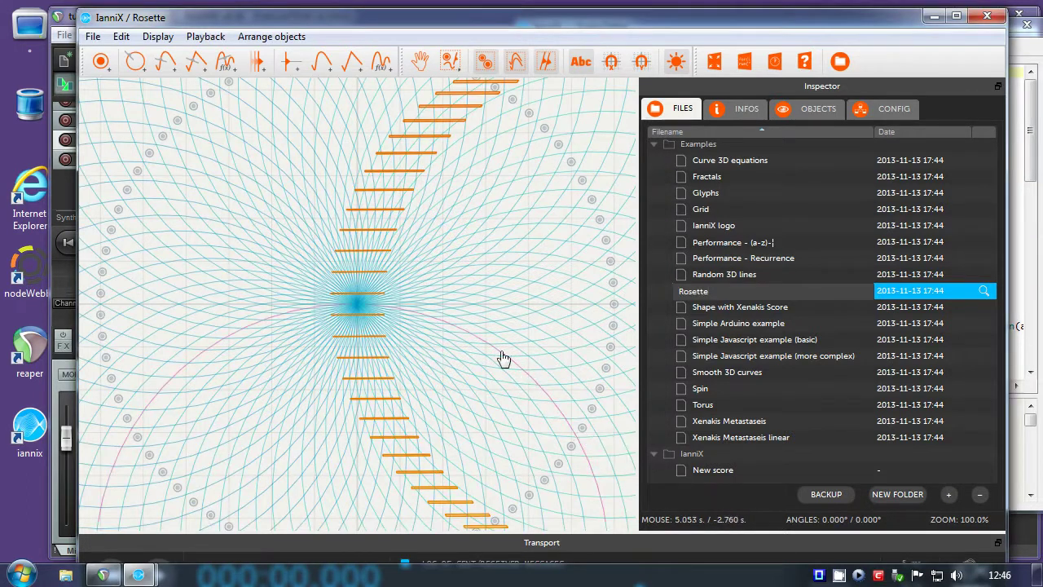
Reposition the IanniX window so its transport is accessible and start playing the Rosette score
{"action": "scroll", "coordinate": [460, 282], "scroll_direction": "down", "scroll_amount": 5}
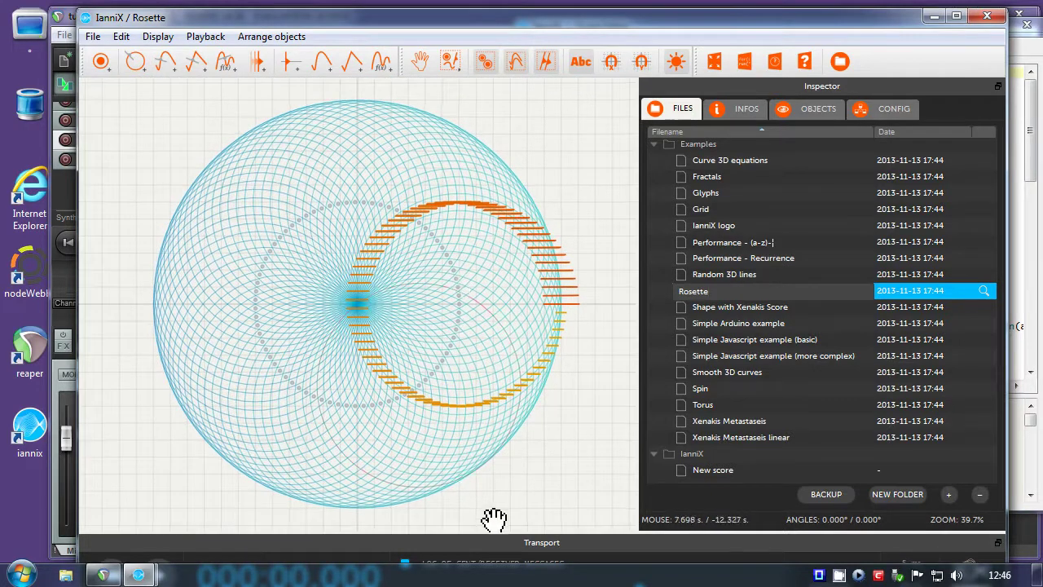
{"action": "double_click", "coordinate": [448, 8]}
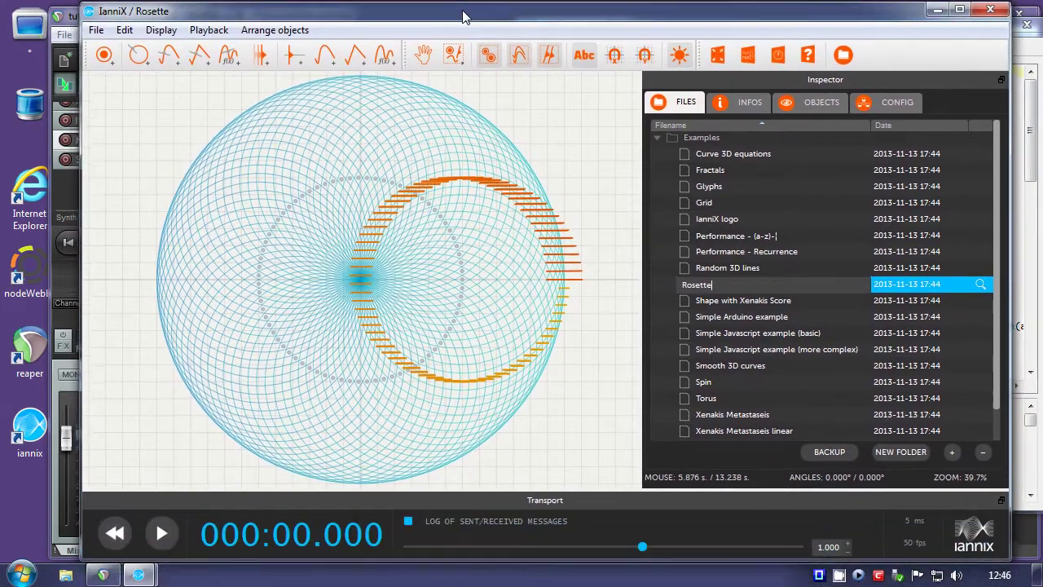
{"action": "left_click_drag", "start_coordinate": [462, 17], "coordinate": [455, 18]}
{"action": "left_click", "coordinate": [158, 538]}
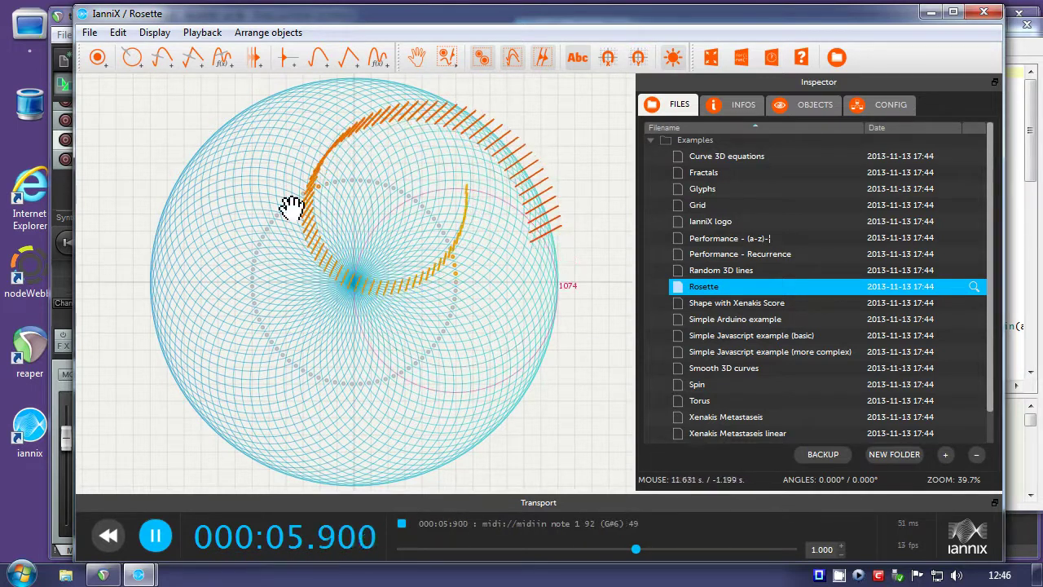
Switch to REAPER, insert Synth1 VSTi on a new track below Synth1-2 and close its plugin window
{"action": "key", "text": "alt+Tab"}
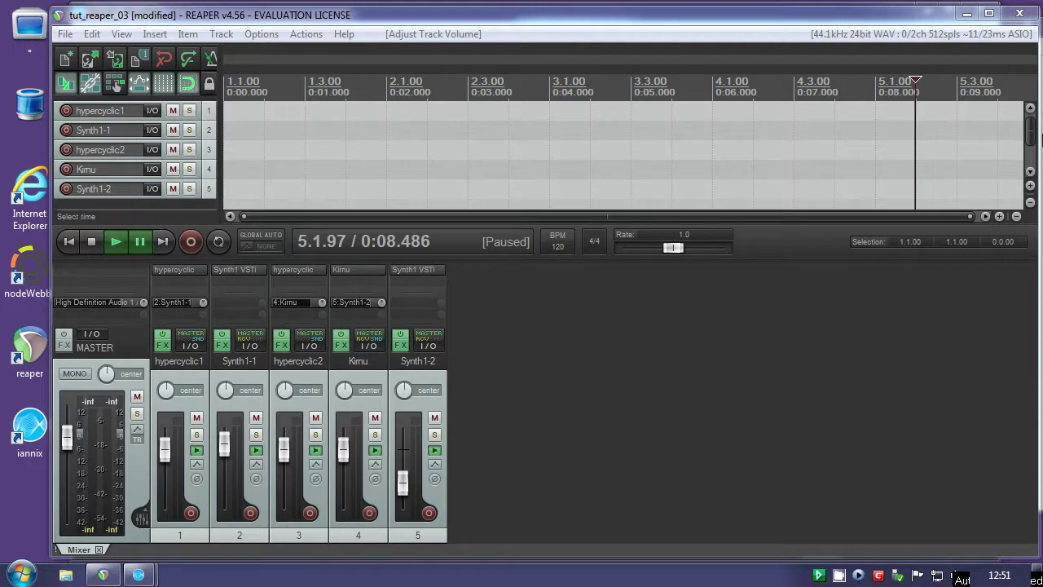
{"action": "scroll", "coordinate": [1031, 135], "scroll_direction": "down", "scroll_amount": 2}
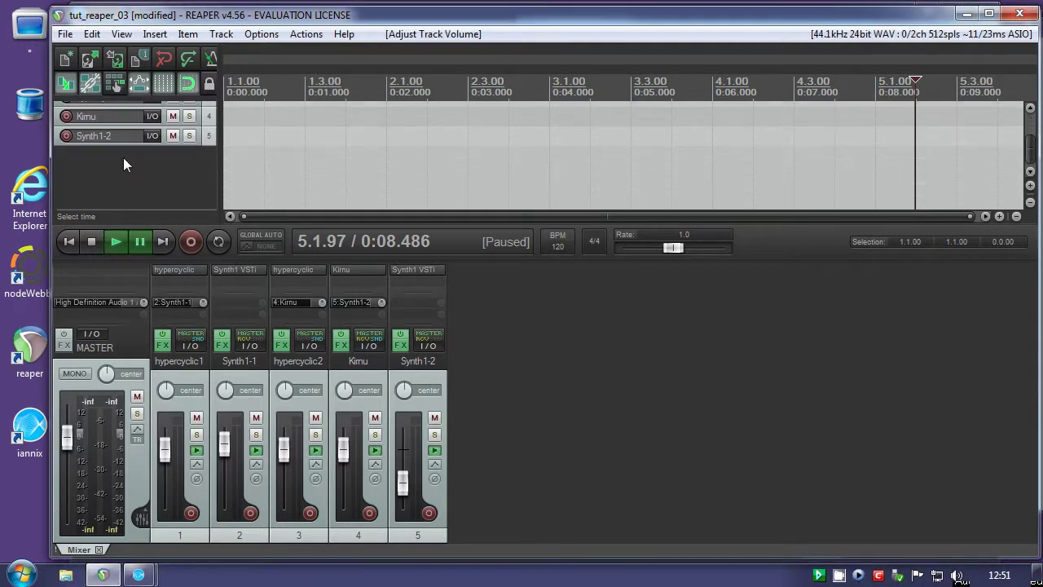
{"action": "right_click", "coordinate": [101, 168]}
{"action": "left_click", "coordinate": [203, 205]}
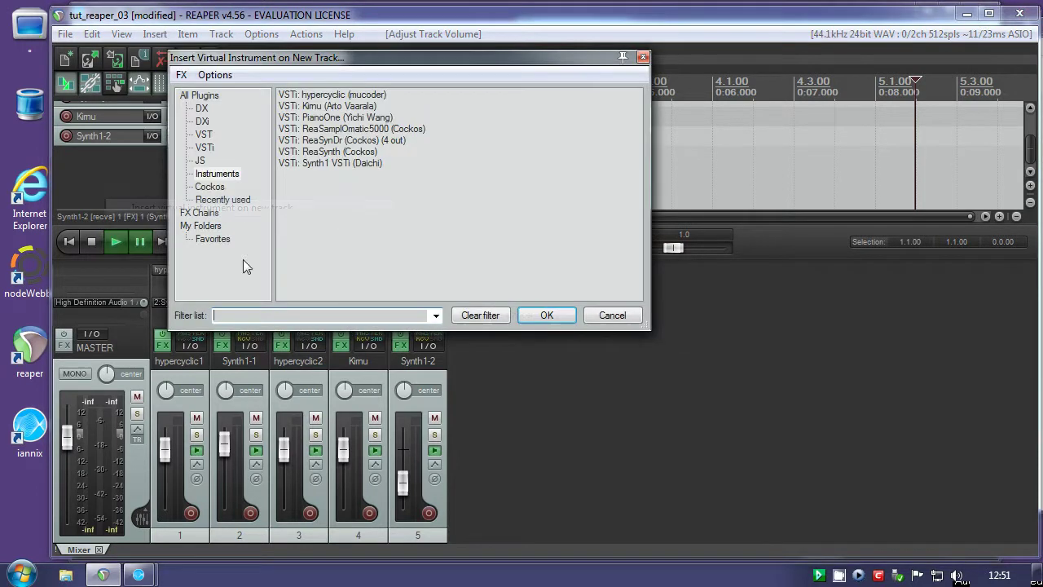
{"action": "left_click", "coordinate": [330, 163]}
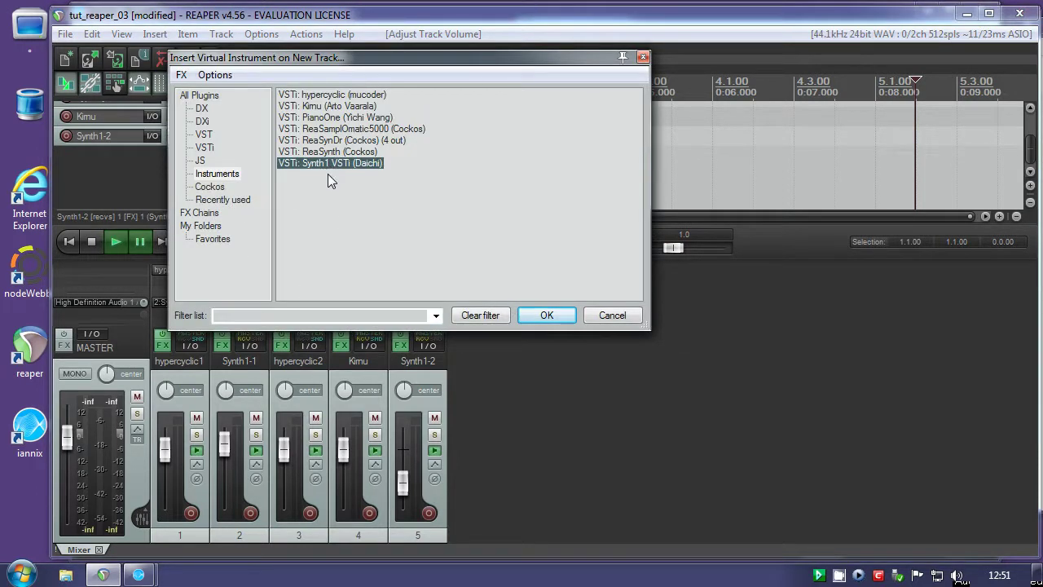
{"action": "left_click", "coordinate": [547, 316]}
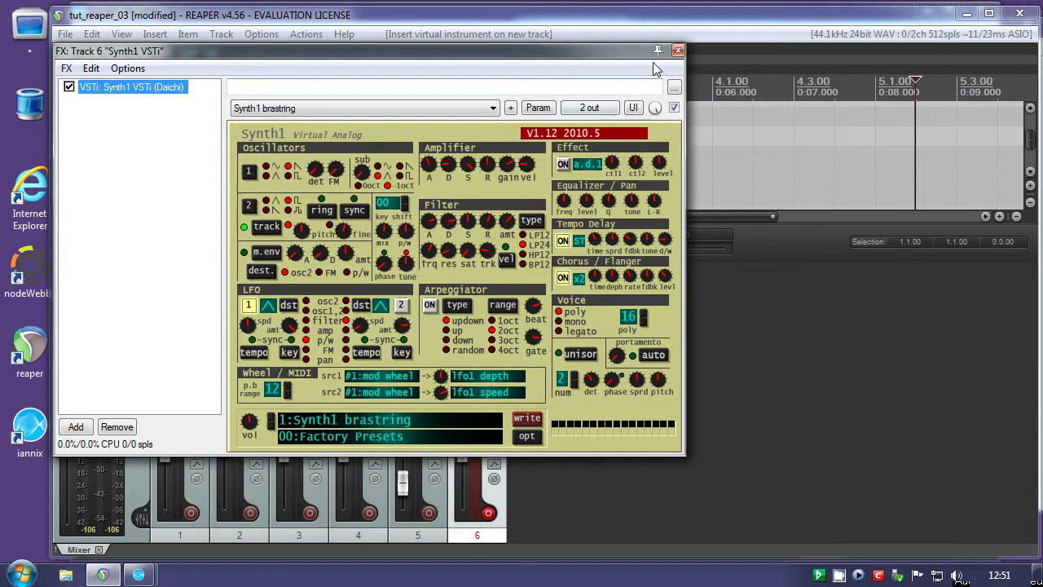
{"action": "left_click", "coordinate": [679, 52]}
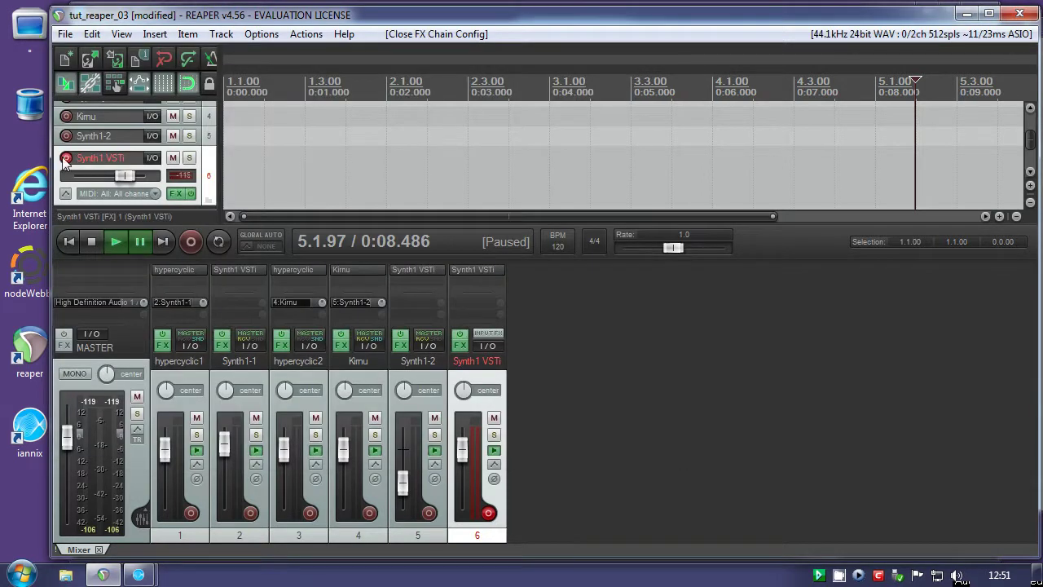
Record-arm the Synth1 VSTi track and set its MIDI input to LoopBe Internal MIDI on all channels
{"action": "left_click", "coordinate": [66, 158]}
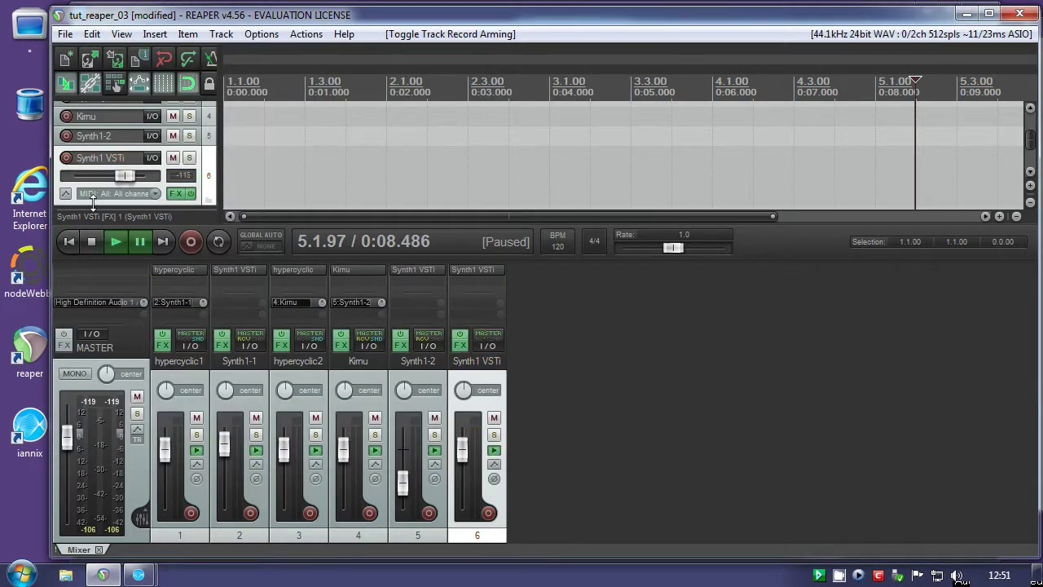
{"action": "mouse_move", "coordinate": [93, 202]}
{"action": "left_mouse_down"}
{"action": "mouse_move", "coordinate": [96, 151]}
{"action": "mouse_move", "coordinate": [97, 202]}
{"action": "left_mouse_up"}
{"action": "left_click", "coordinate": [66, 158]}
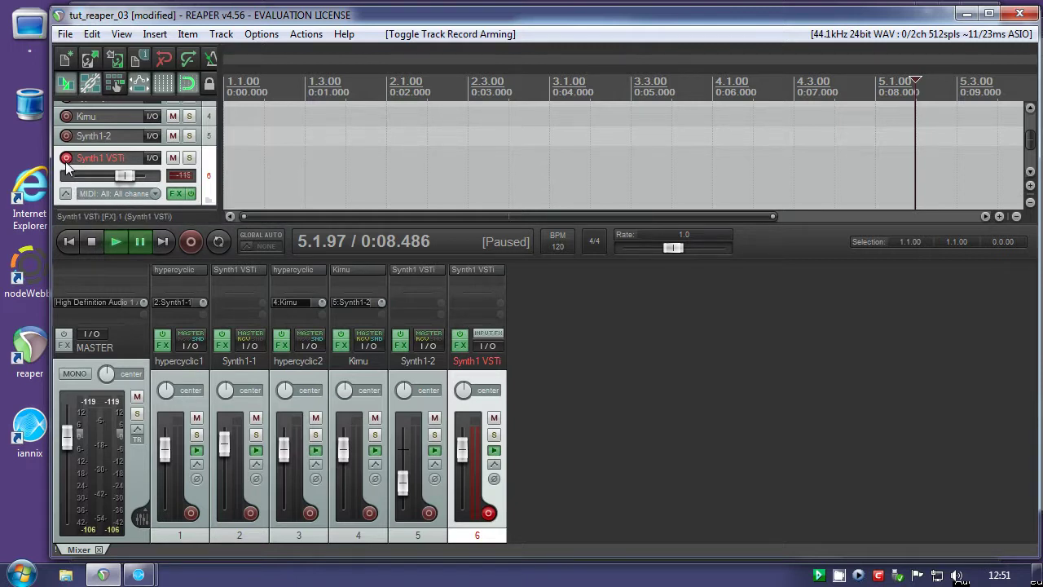
{"action": "left_click", "coordinate": [154, 193]}
{"action": "mouse_move", "coordinate": [201, 244]}
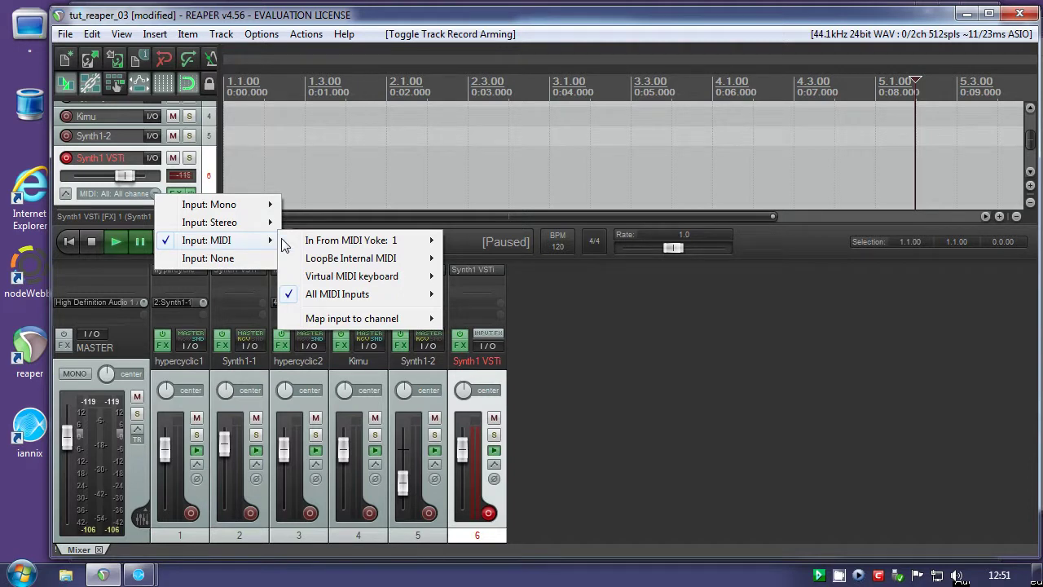
{"action": "mouse_move", "coordinate": [336, 261]}
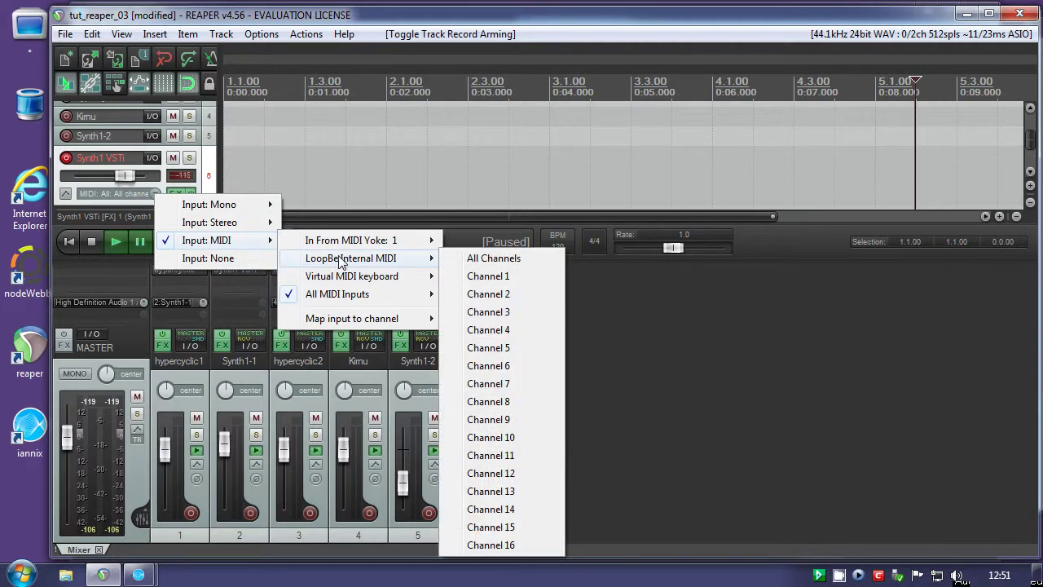
{"action": "left_click", "coordinate": [473, 259]}
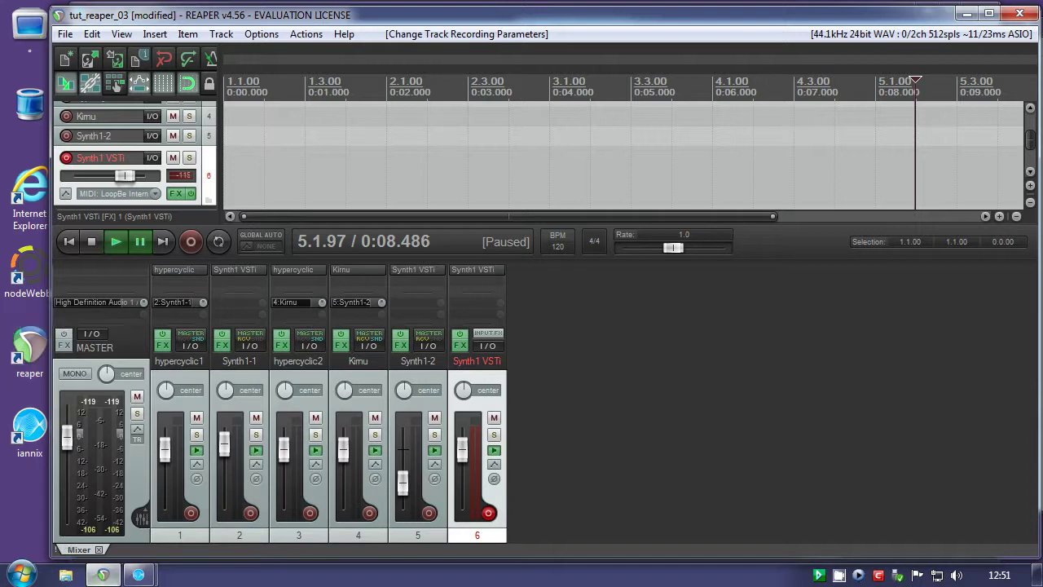
Switch to IanniX, play the Rosette score in short bursts to test the MIDI feed, pause it and return to REAPER
{"action": "mouse_move", "coordinate": [138, 575]}
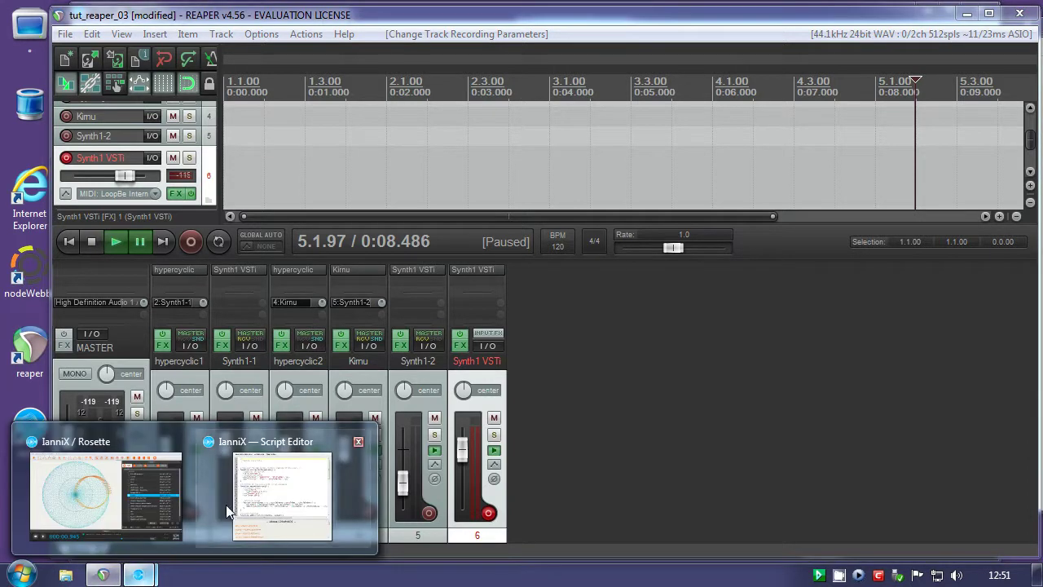
{"action": "left_click", "coordinate": [104, 493]}
{"action": "left_click", "coordinate": [153, 540]}
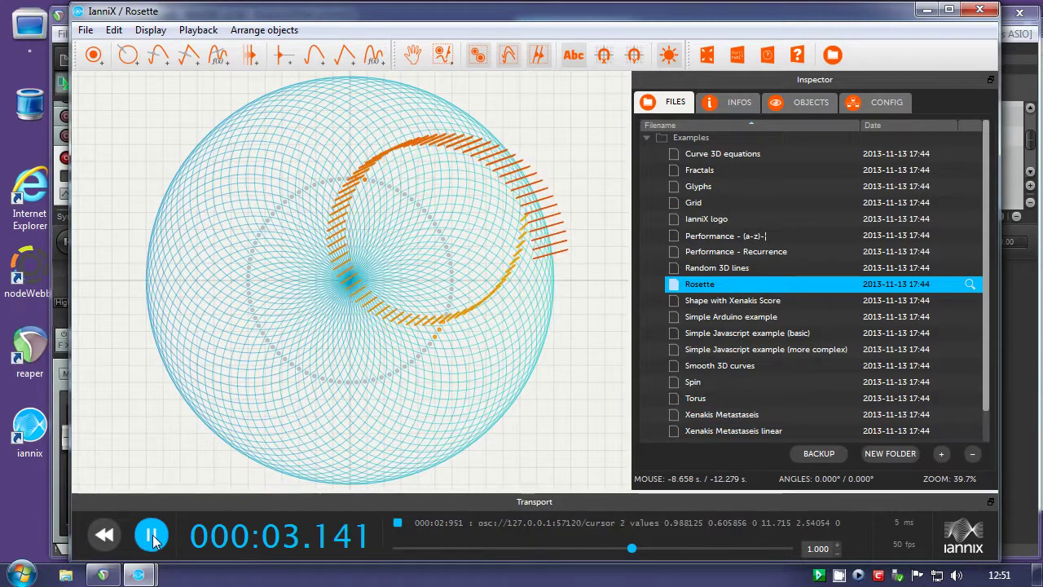
{"action": "left_click", "coordinate": [151, 537]}
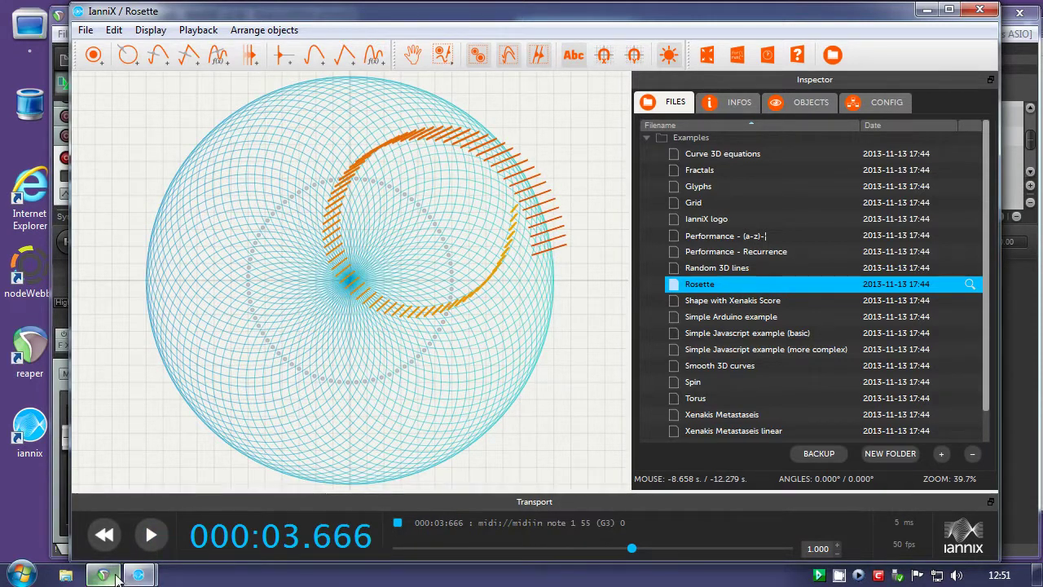
{"action": "left_click", "coordinate": [151, 535]}
{"action": "left_click", "coordinate": [151, 536]}
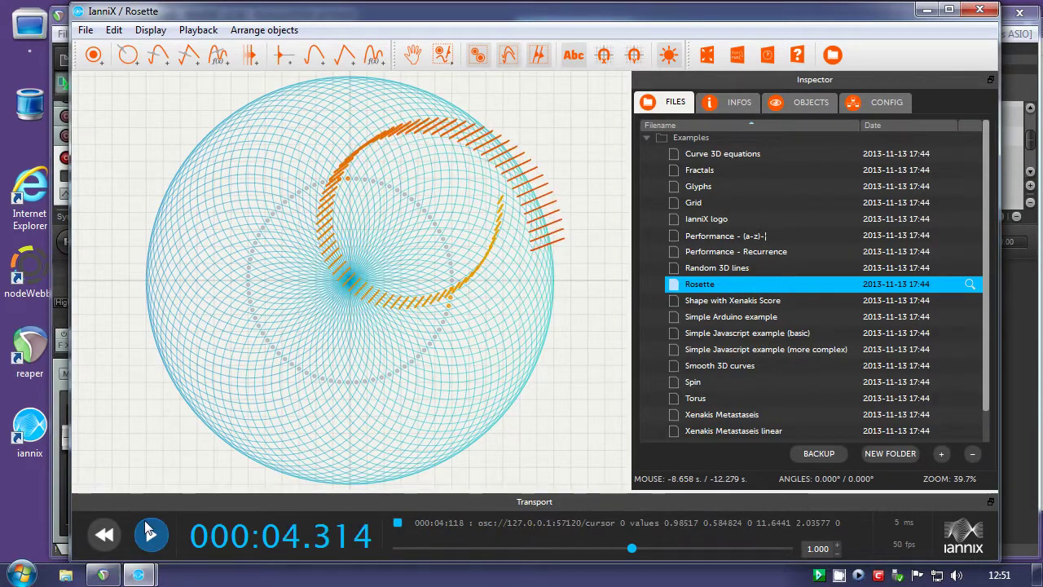
{"action": "left_click", "coordinate": [50, 482]}
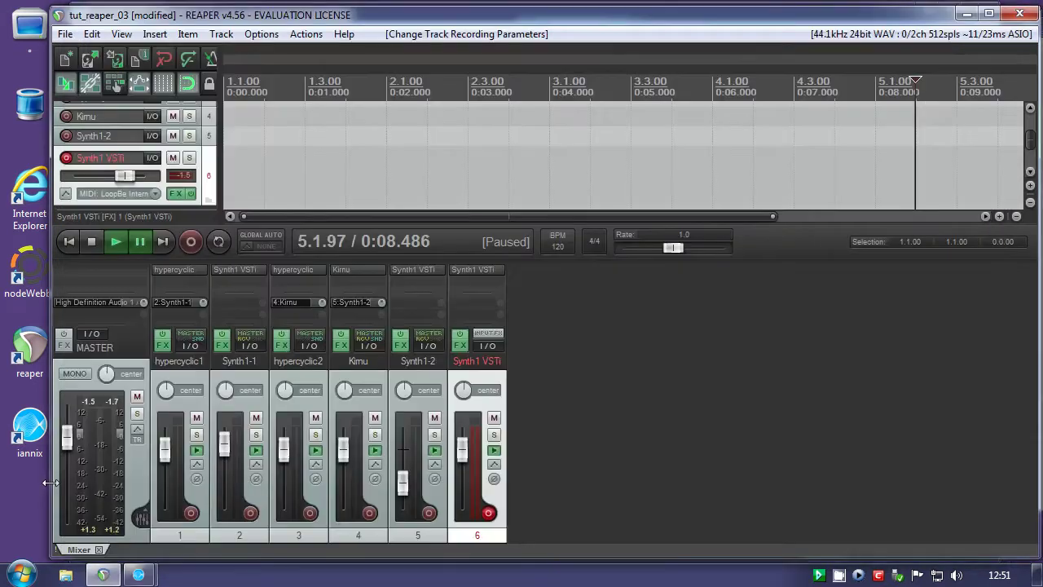
Load the eighth program of bwwd's Gold Bank in the Synth1 on track 6 and close the plugin window
{"action": "left_click", "coordinate": [465, 269]}
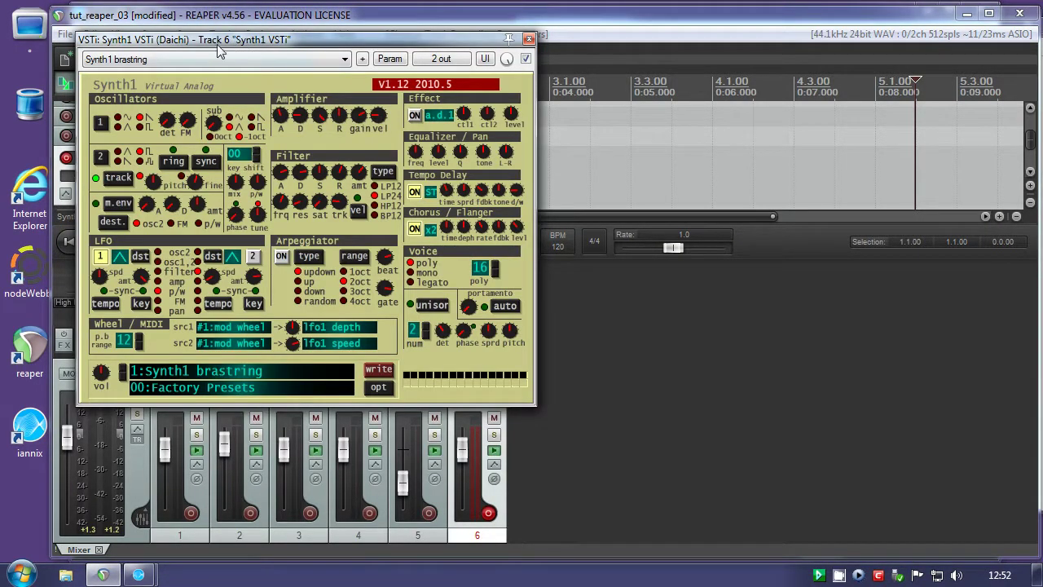
{"action": "left_click", "coordinate": [137, 375]}
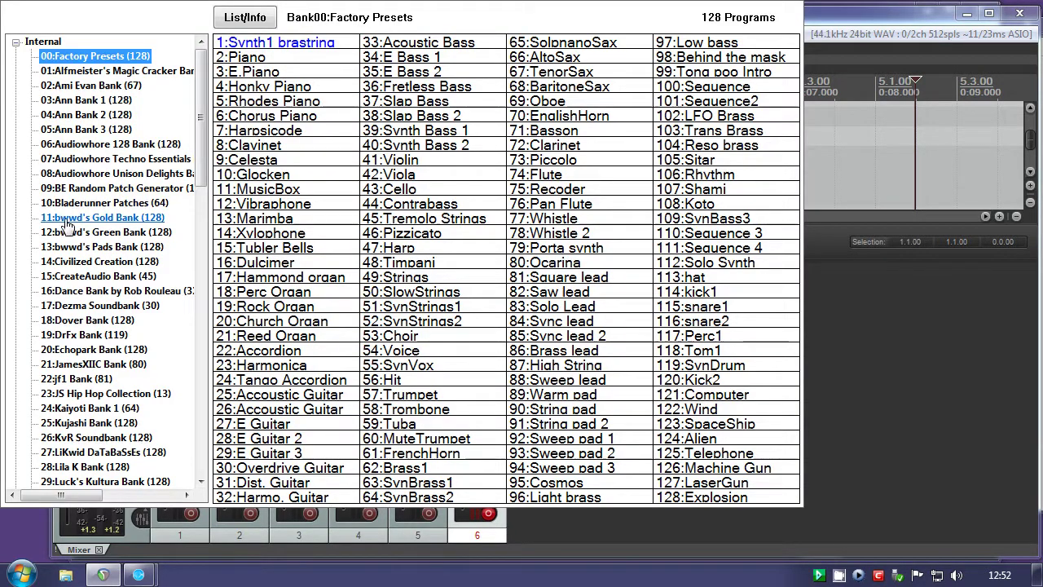
{"action": "left_click", "coordinate": [109, 220]}
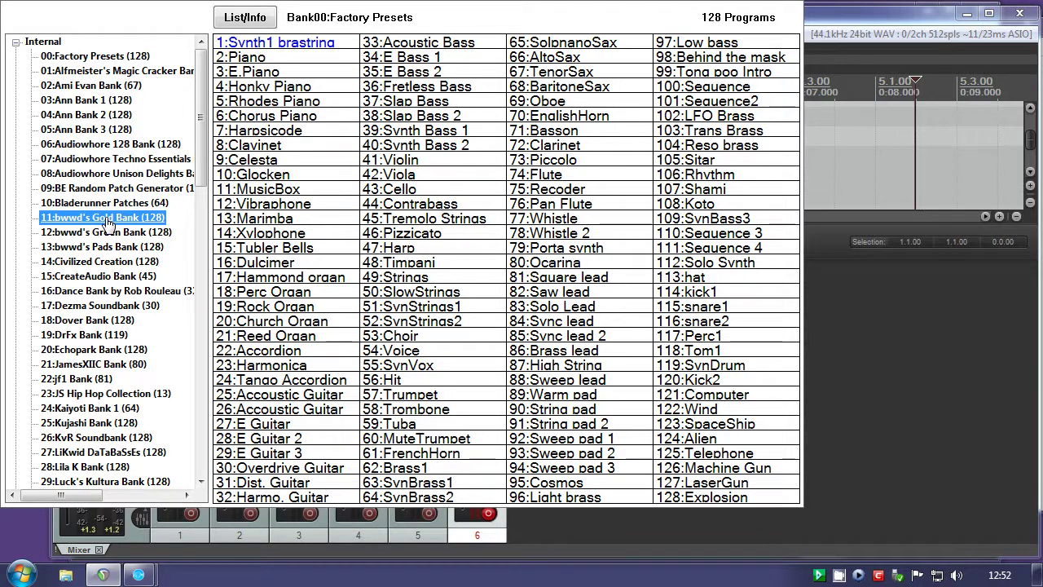
{"action": "left_click", "coordinate": [242, 150]}
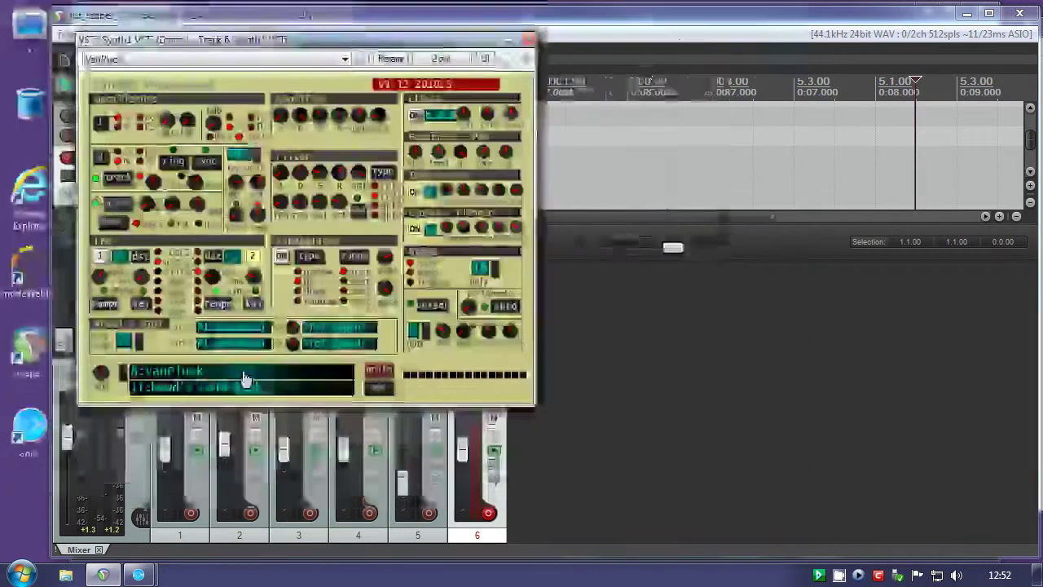
{"action": "left_click", "coordinate": [529, 39]}
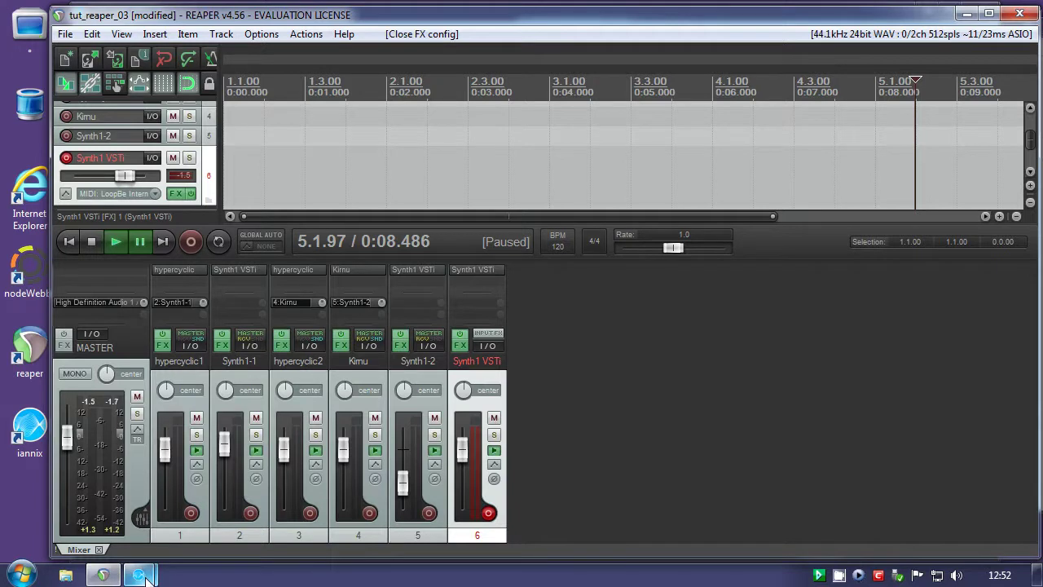
Resume the Rosette score in IanniX and slightly lower the Synth1 VSTi track volume in REAPER
{"action": "mouse_move", "coordinate": [145, 577]}
{"action": "left_click", "coordinate": [176, 490]}
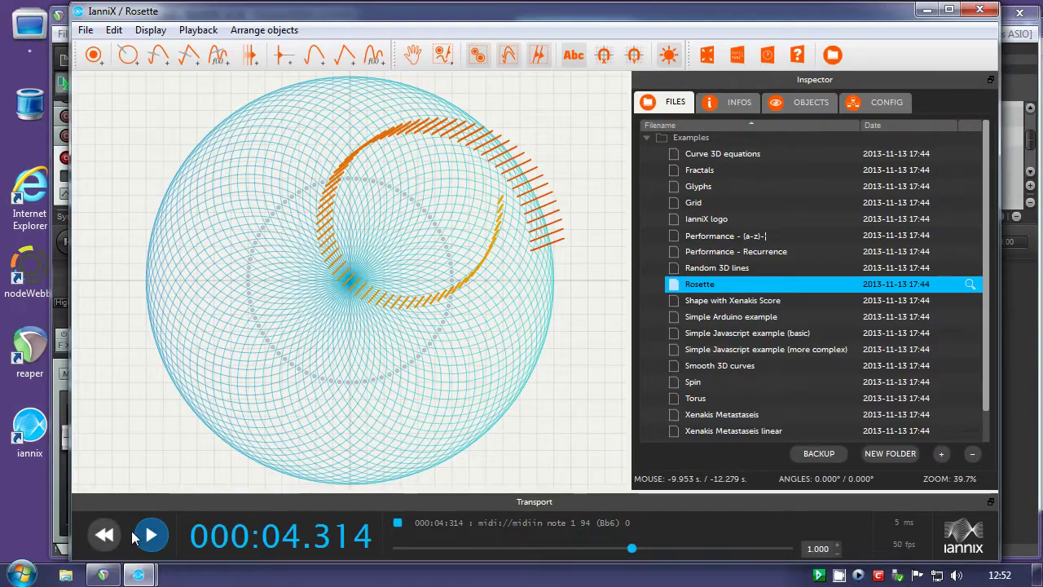
{"action": "left_click", "coordinate": [137, 536]}
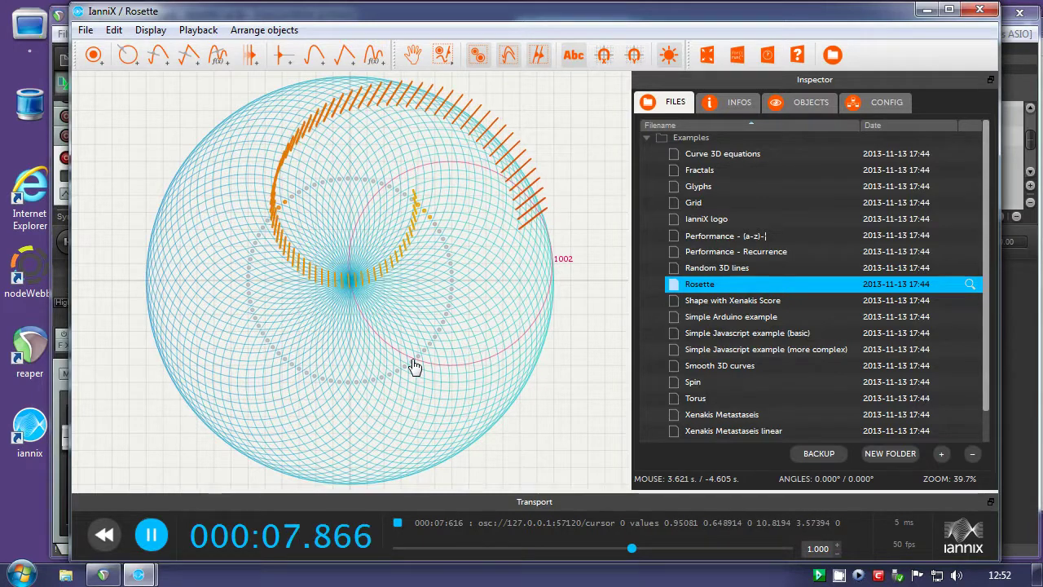
{"action": "left_click", "coordinate": [64, 423]}
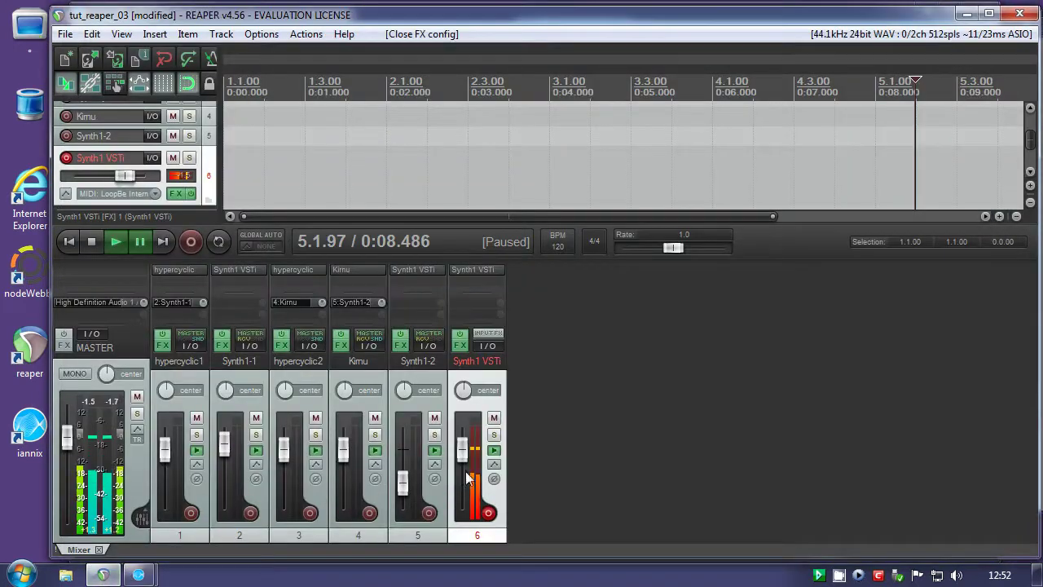
{"action": "left_click_drag", "start_coordinate": [475, 452], "coordinate": [477, 463]}
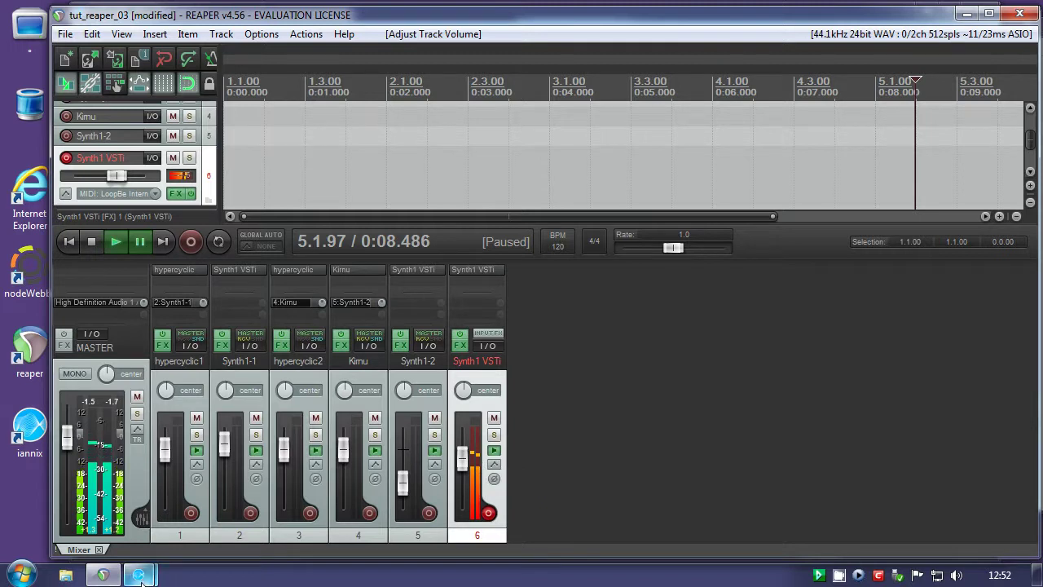
{"action": "mouse_move", "coordinate": [140, 579]}
{"action": "left_click", "coordinate": [128, 496]}
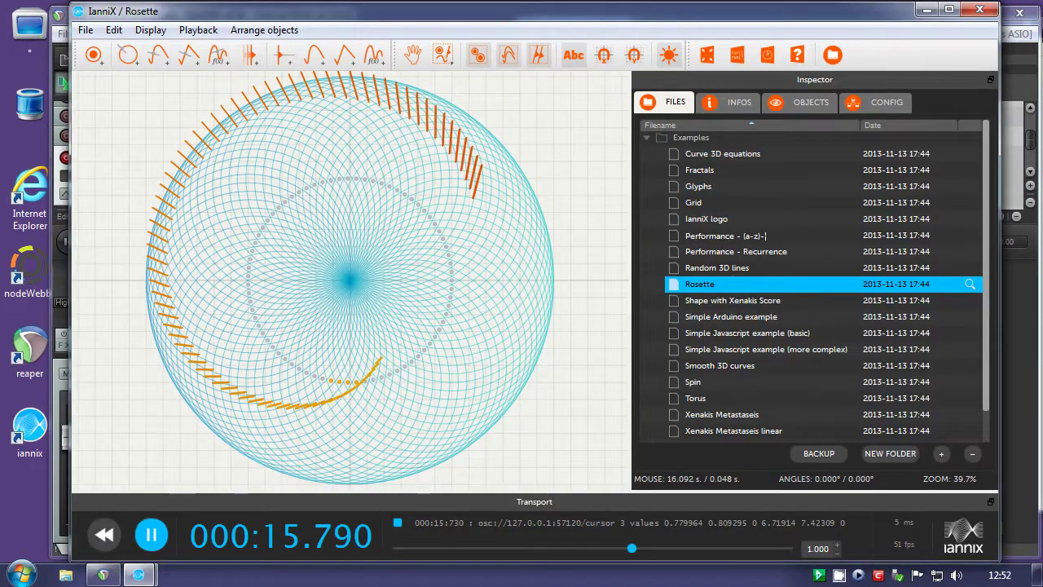
{"action": "left_click", "coordinate": [1020, 12]}
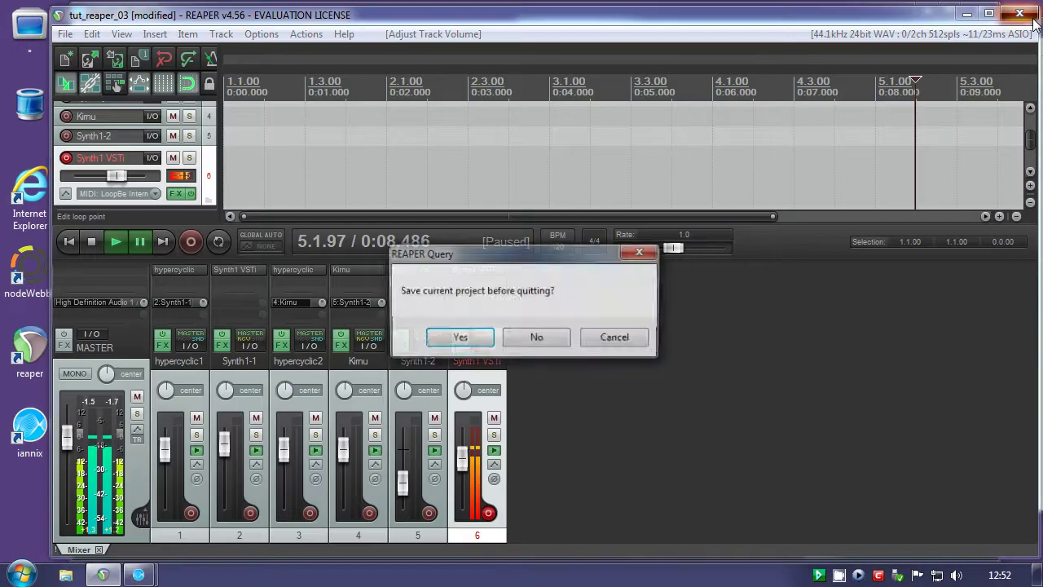
{"action": "left_click", "coordinate": [617, 337]}
Close the IanniX Script Editor and bring the Rosette score window to the front
{"action": "mouse_move", "coordinate": [138, 577]}
{"action": "left_click", "coordinate": [275, 493]}
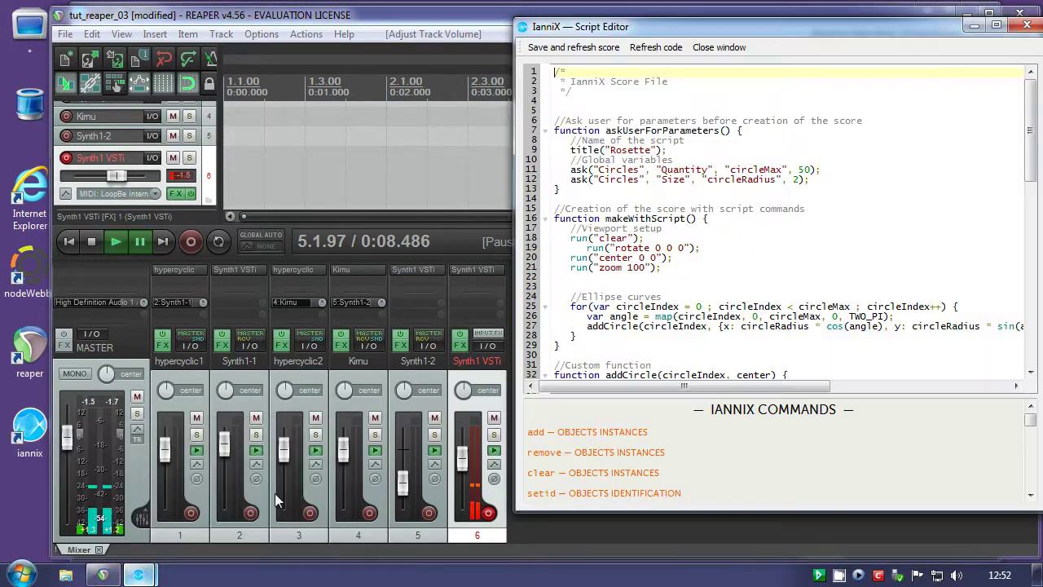
{"action": "left_click", "coordinate": [1027, 26]}
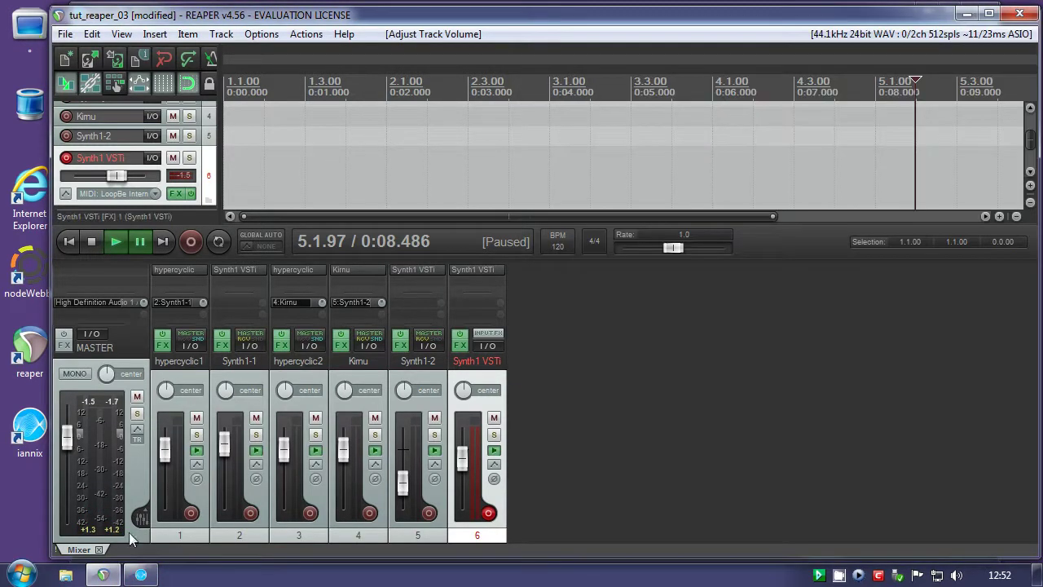
{"action": "left_click", "coordinate": [140, 576]}
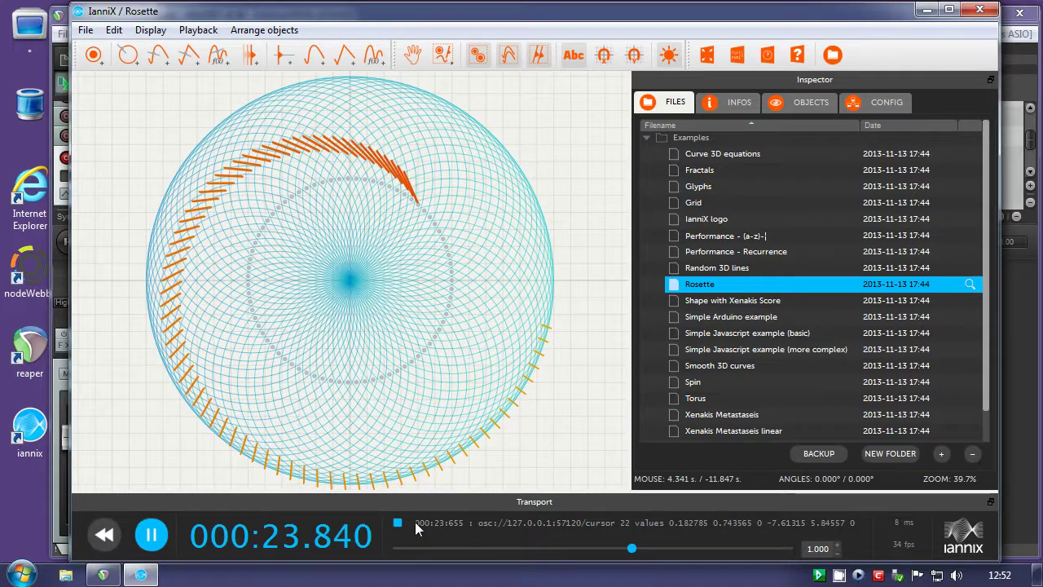
Vary the Rosette score's playback speed, slowing it, raising it to several times normal and finishing at 0.270
{"action": "mouse_move", "coordinate": [633, 550]}
{"action": "left_mouse_down"}
{"action": "mouse_move", "coordinate": [770, 551]}
{"action": "mouse_move", "coordinate": [491, 550]}
{"action": "mouse_move", "coordinate": [446, 564]}
{"action": "mouse_move", "coordinate": [667, 569]}
{"action": "mouse_move", "coordinate": [619, 553]}
{"action": "left_mouse_up"}
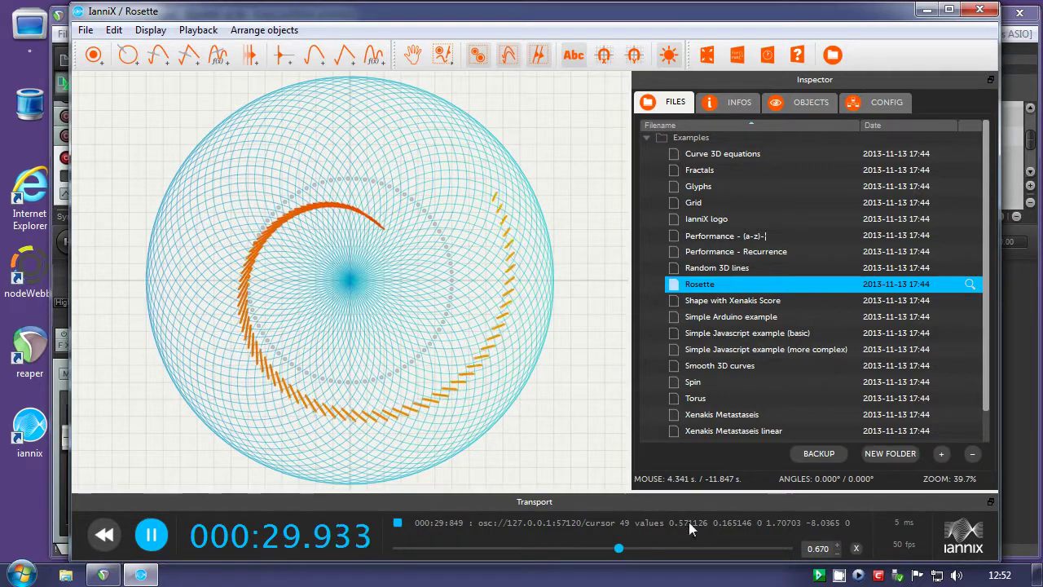
{"action": "left_click_drag", "start_coordinate": [612, 552], "coordinate": [603, 551]}
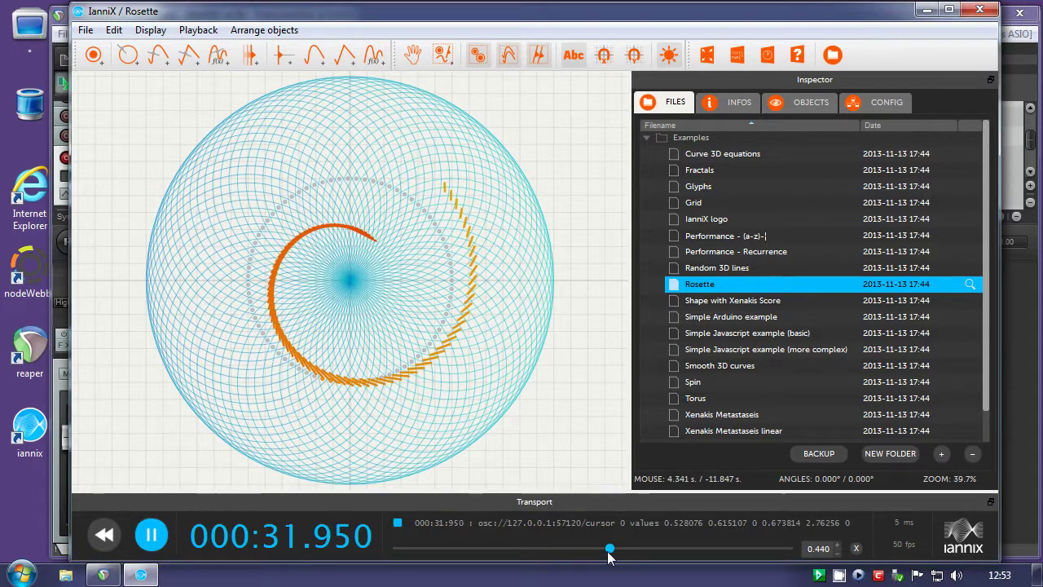
{"action": "left_click_drag", "start_coordinate": [612, 552], "coordinate": [788, 548]}
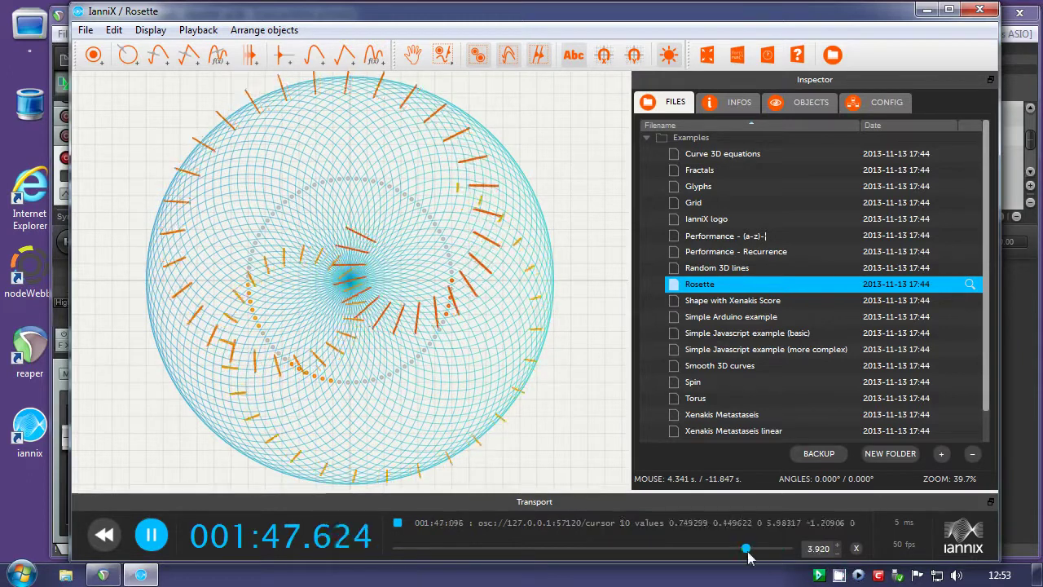
{"action": "left_click_drag", "start_coordinate": [788, 548], "coordinate": [603, 541]}
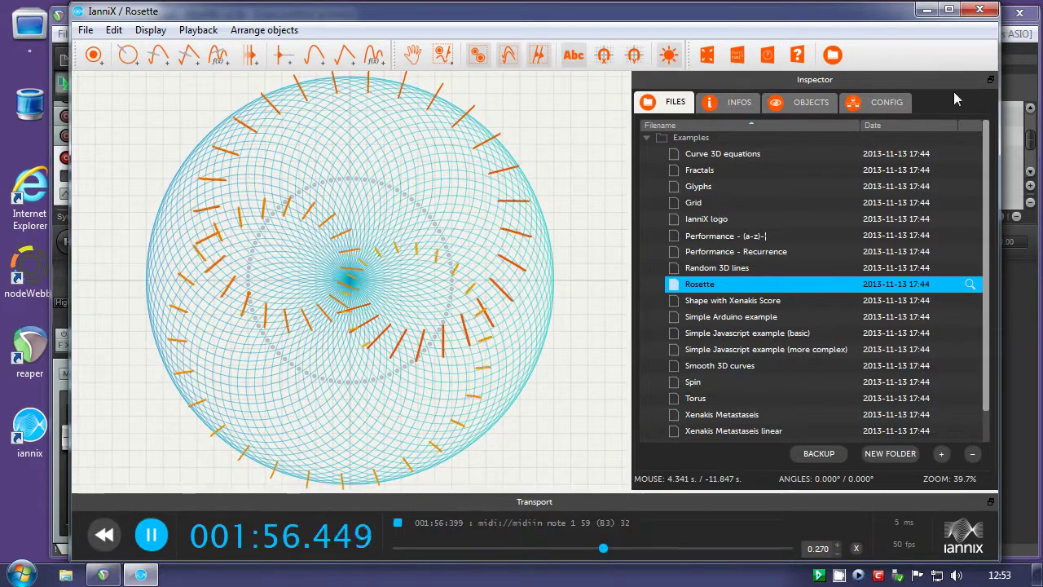
Minimize IanniX, play the REAPER project and balance the mix by lowering Synth1 VSTi and slightly raising Synth1-2
{"action": "left_click", "coordinate": [926, 11]}
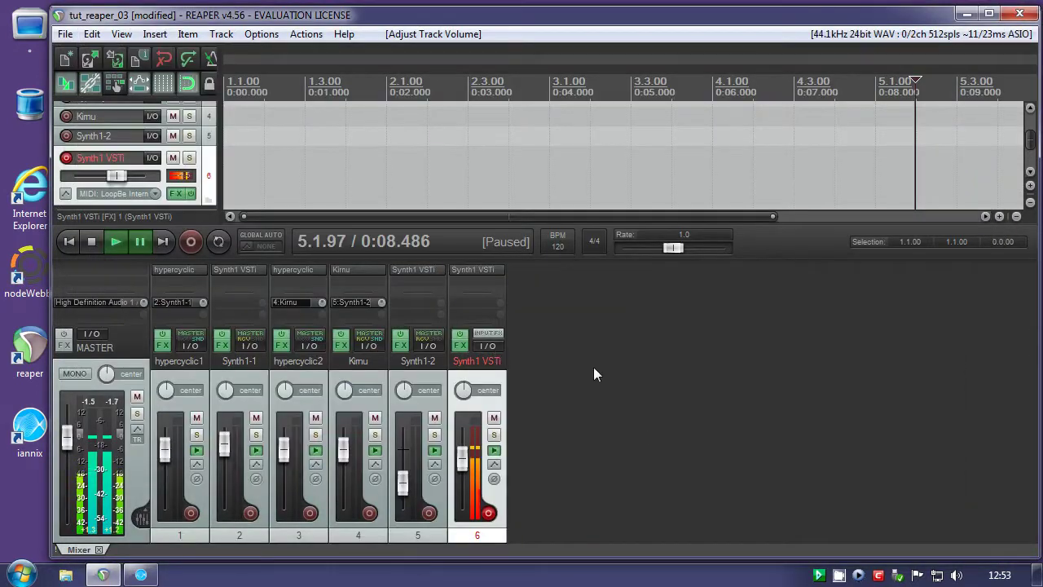
{"action": "left_click", "coordinate": [595, 366]}
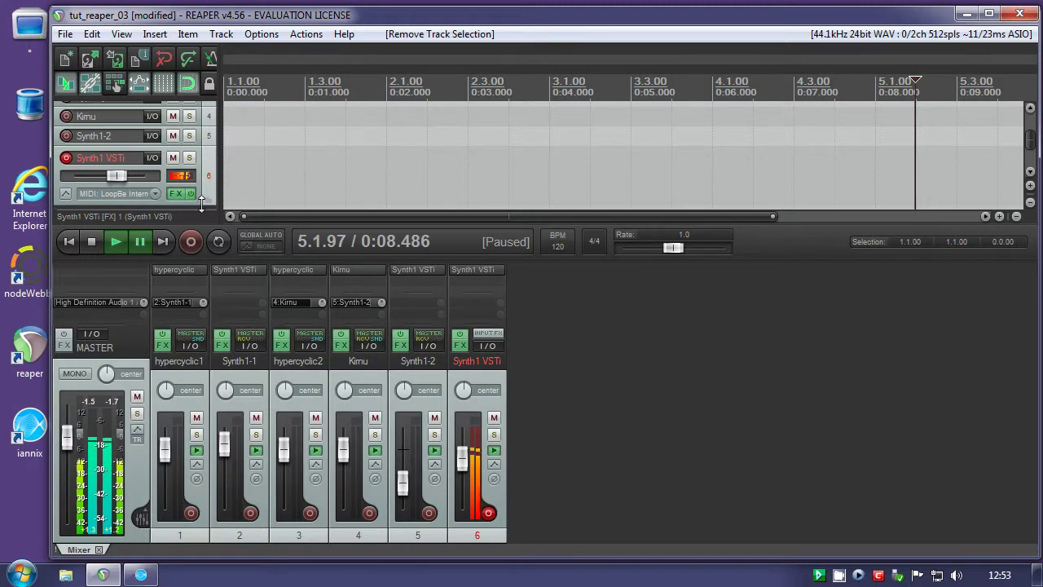
{"action": "left_click", "coordinate": [115, 242]}
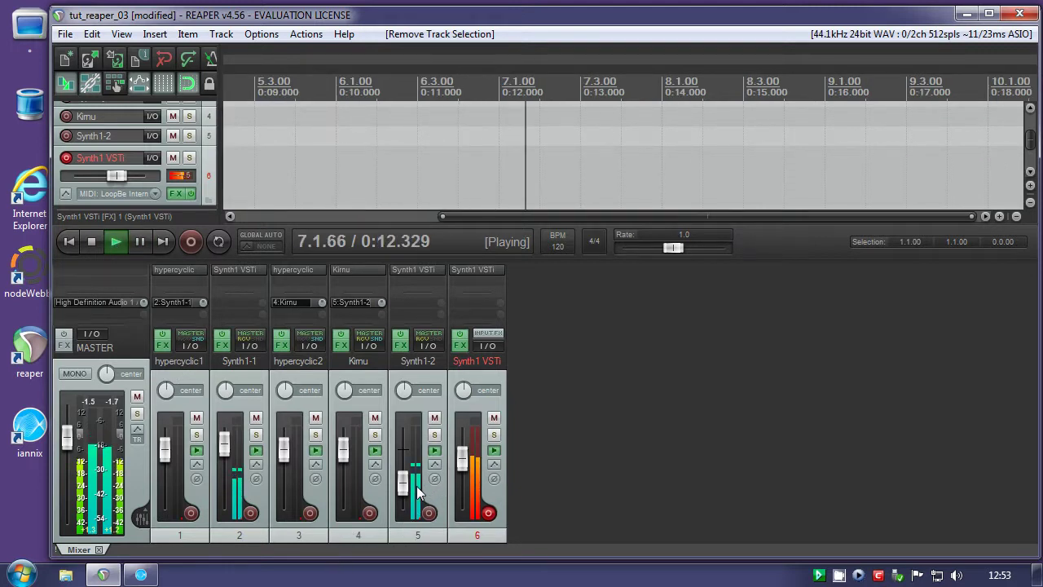
{"action": "mouse_move", "coordinate": [401, 487]}
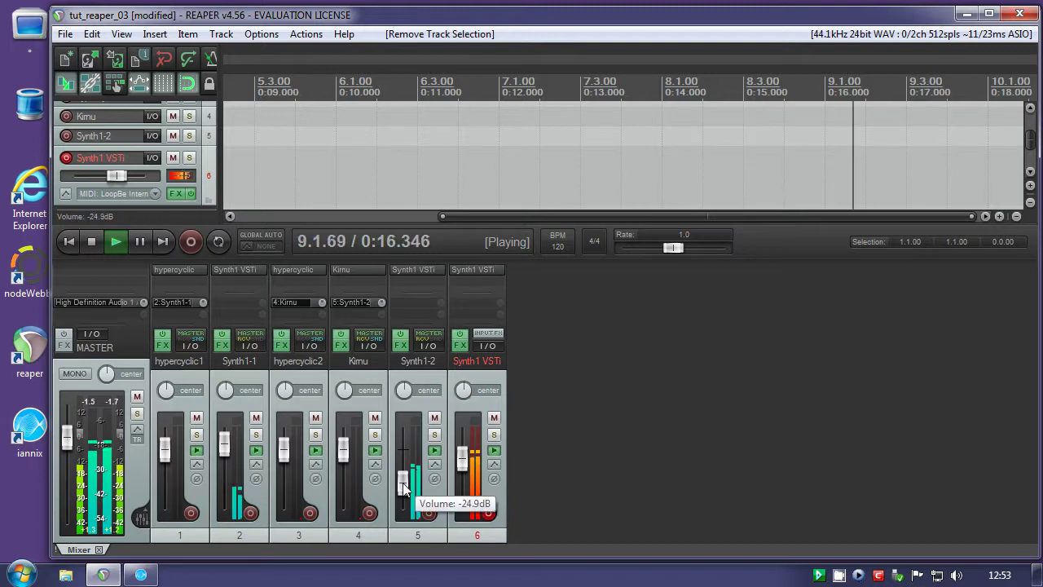
{"action": "left_click_drag", "start_coordinate": [462, 458], "coordinate": [404, 484]}
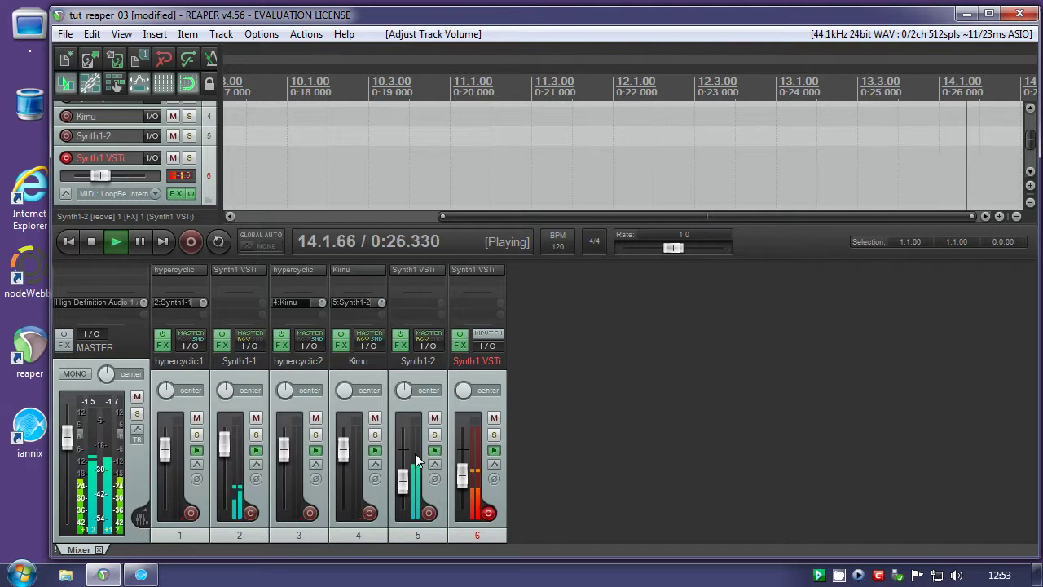
{"action": "mouse_move", "coordinate": [461, 476]}
{"action": "left_mouse_down"}
{"action": "mouse_move", "coordinate": [461, 464]}
{"action": "mouse_move", "coordinate": [463, 474]}
{"action": "left_mouse_up"}
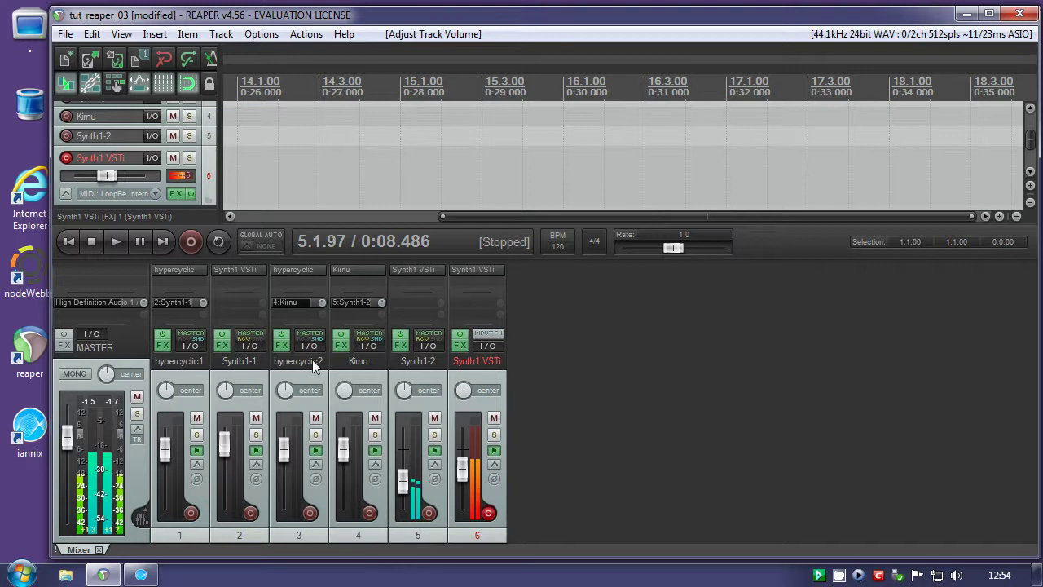
Pause the Rosette score in IanniX and minimize its window to return to REAPER
{"action": "left_click", "coordinate": [140, 574]}
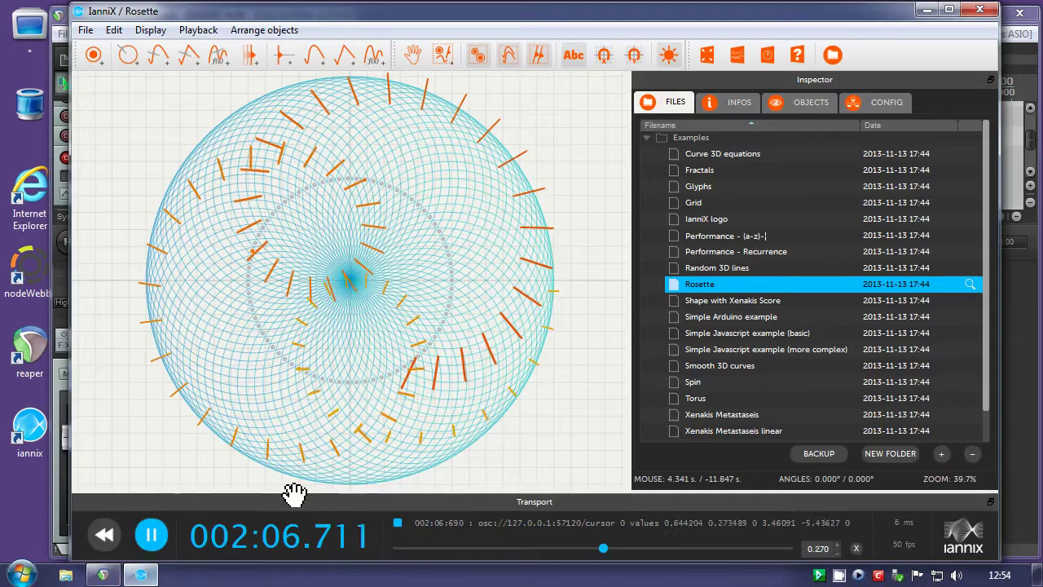
{"action": "left_click", "coordinate": [149, 535]}
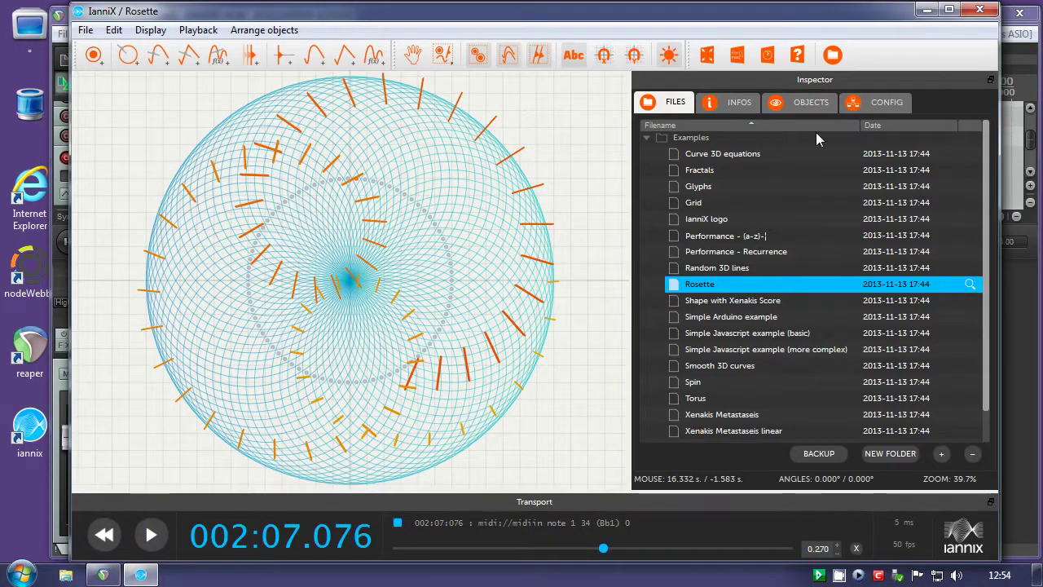
{"action": "left_click", "coordinate": [928, 9]}
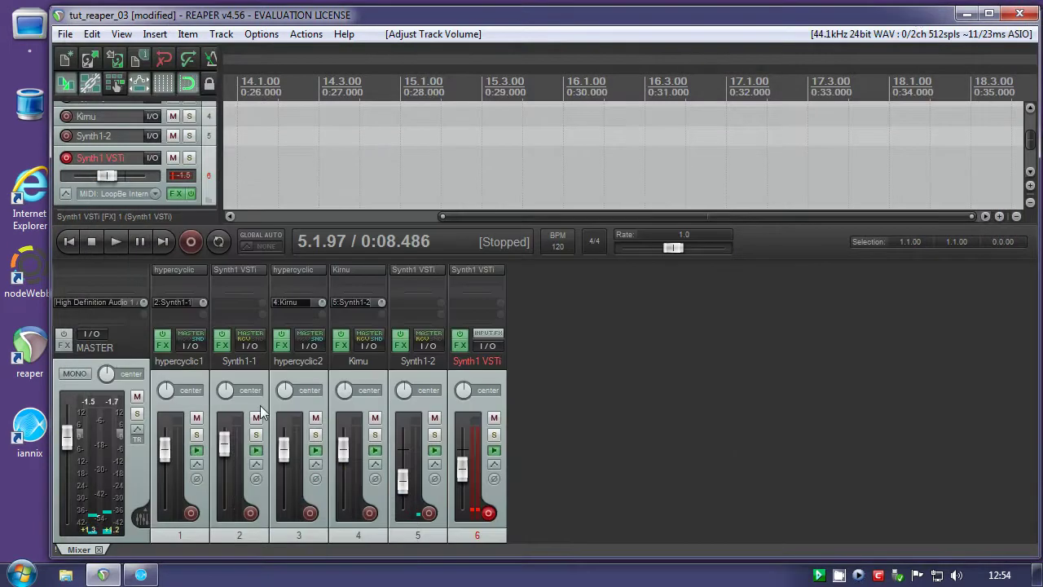
Launch nodeWebba from the desktop, check and close the ASIO4ALL settings, and move the nodeWebba window fully into view
{"action": "right_click", "coordinate": [15, 266]}
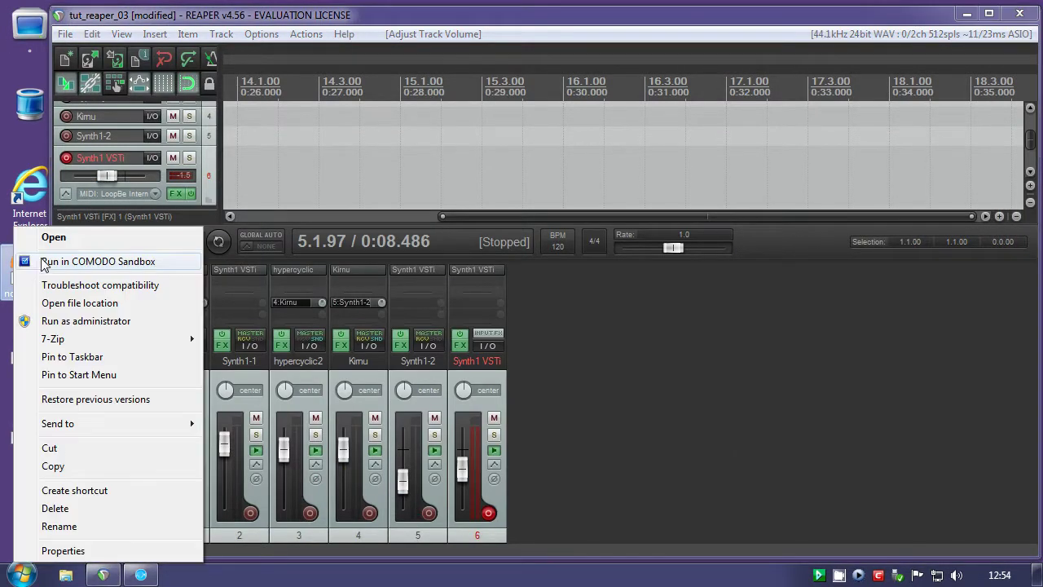
{"action": "left_click", "coordinate": [54, 238]}
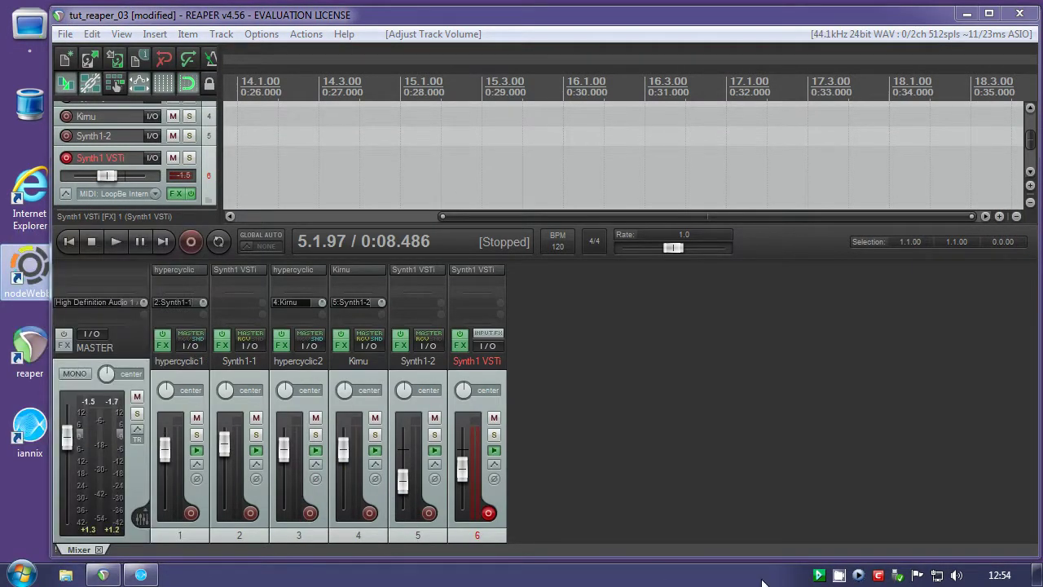
{"action": "left_click", "coordinate": [819, 575]}
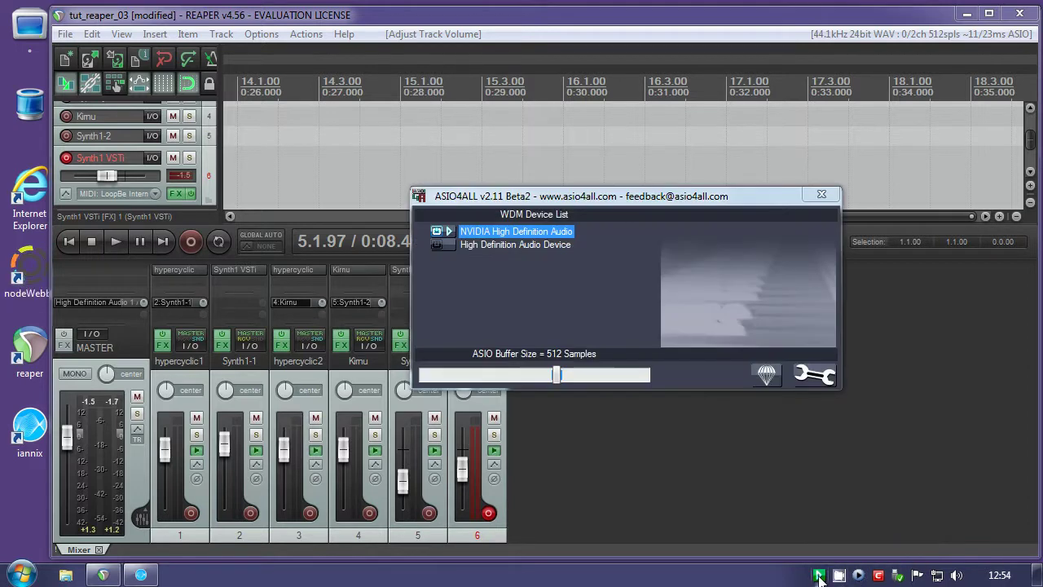
{"action": "left_click", "coordinate": [821, 195]}
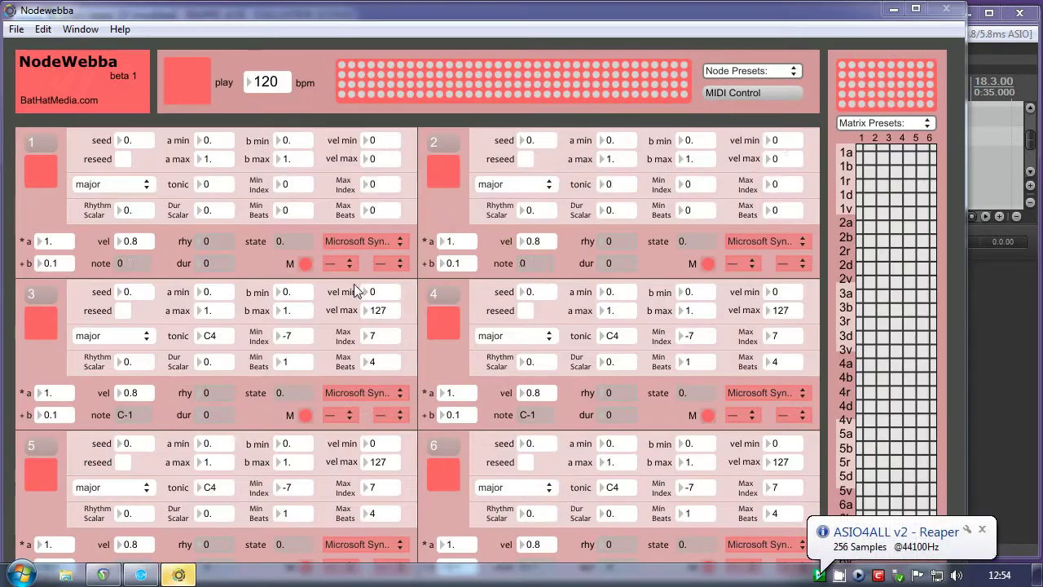
{"action": "left_click_drag", "start_coordinate": [427, 19], "coordinate": [480, 23]}
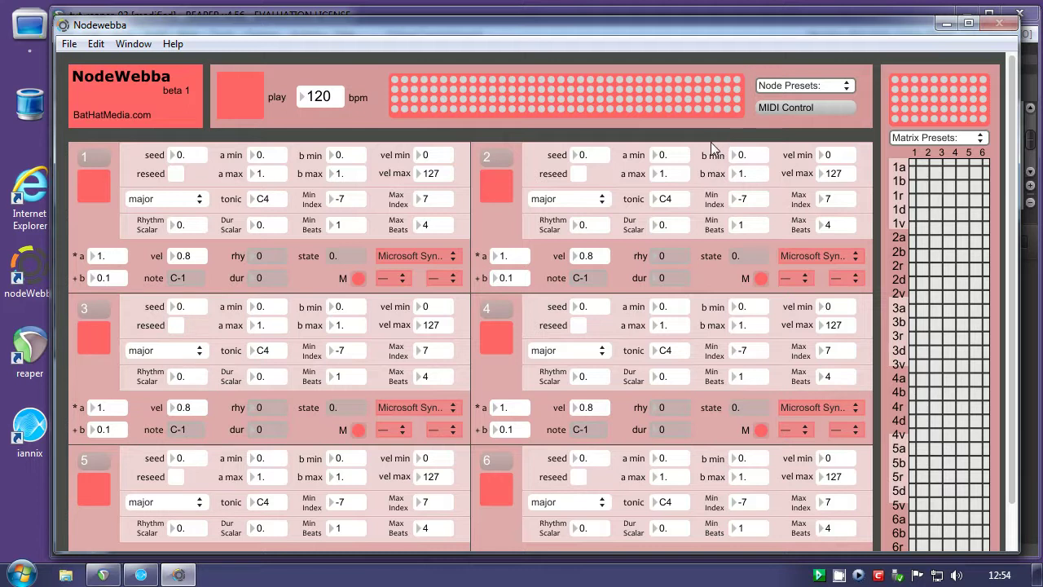
Load the node preset file 02nwpresets.json from the portableApps\Nodewebba folder on drive E
{"action": "left_click", "coordinate": [786, 84]}
{"action": "left_click", "coordinate": [785, 120]}
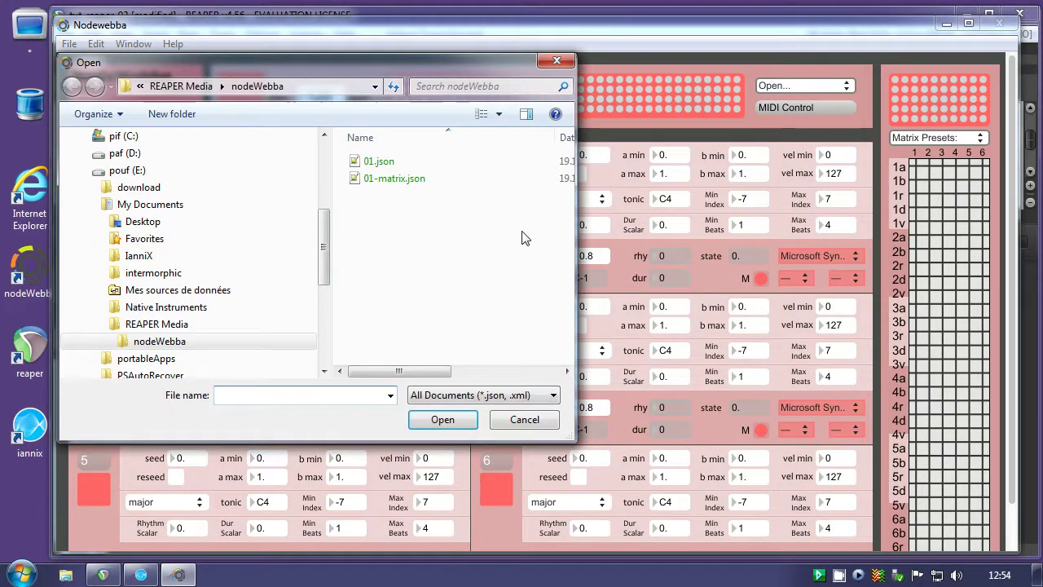
{"action": "left_click", "coordinate": [94, 204]}
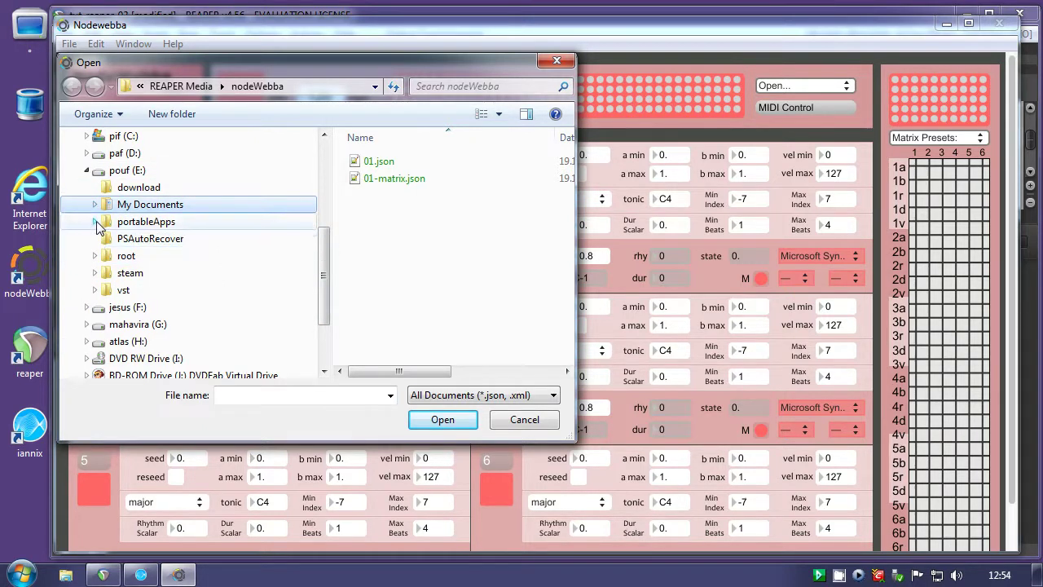
{"action": "left_click", "coordinate": [94, 221]}
{"action": "left_click", "coordinate": [120, 257]}
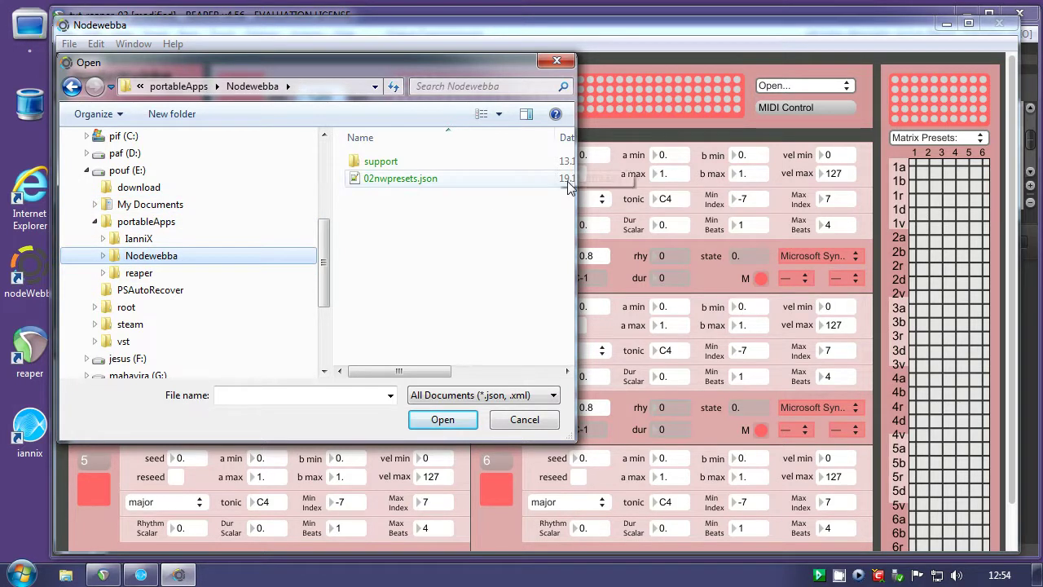
{"action": "left_click_drag", "start_coordinate": [576, 178], "coordinate": [642, 178]}
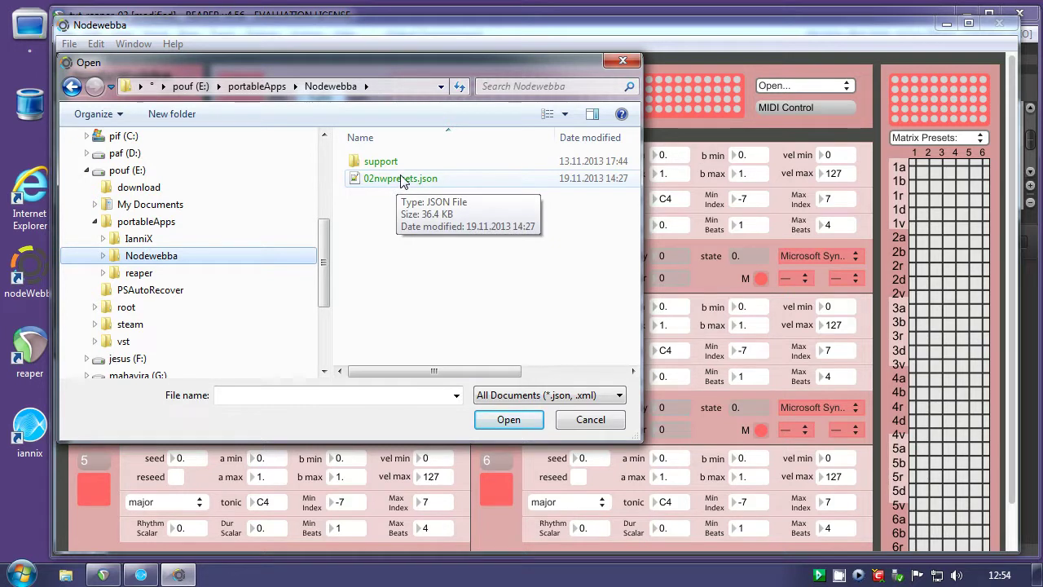
{"action": "double_click", "coordinate": [398, 179]}
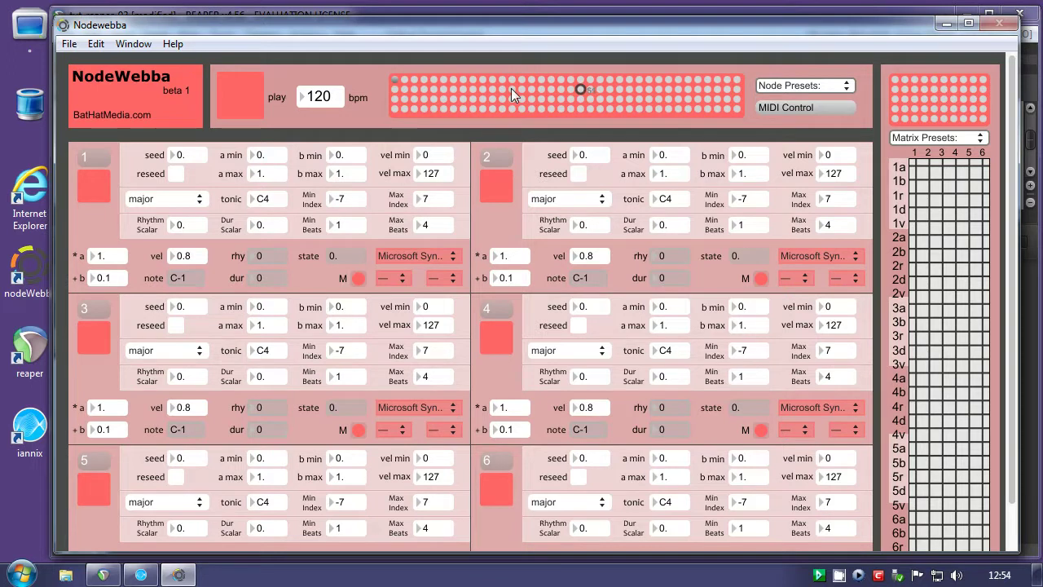
Recall the first stored node preset in NodeWebba and start playback
{"action": "left_click", "coordinate": [406, 79]}
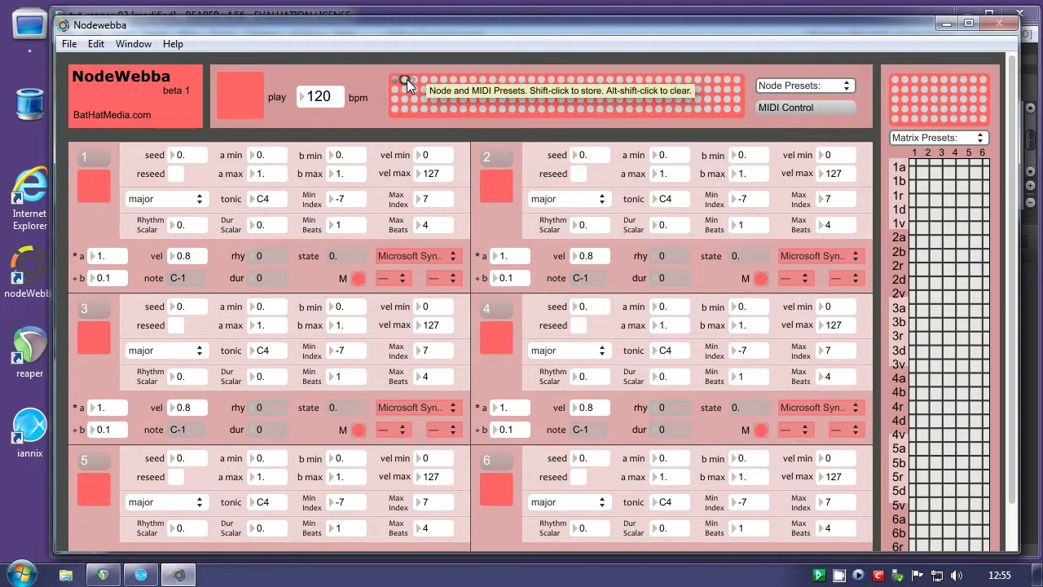
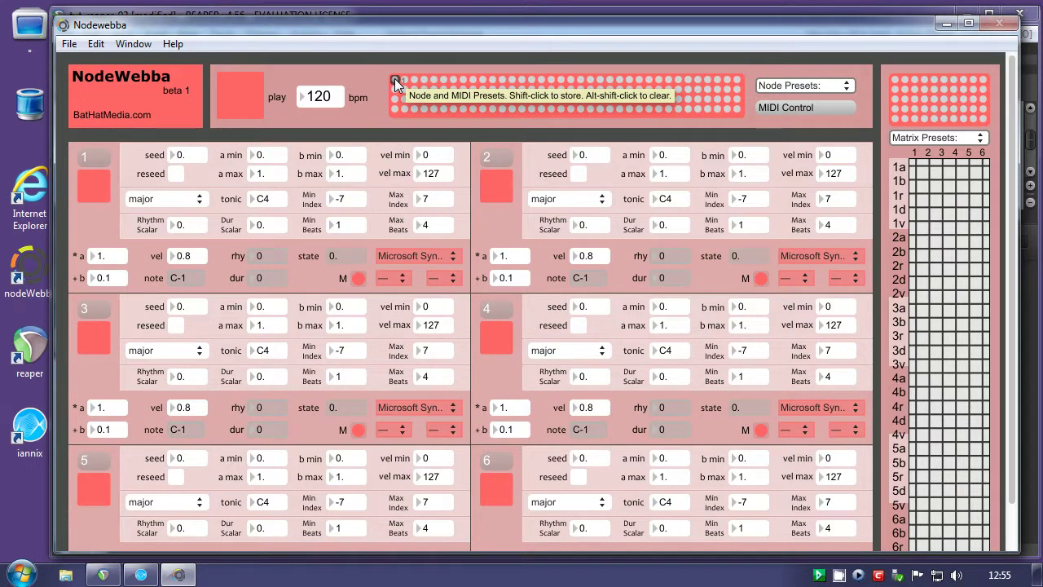
{"action": "left_click", "coordinate": [395, 82]}
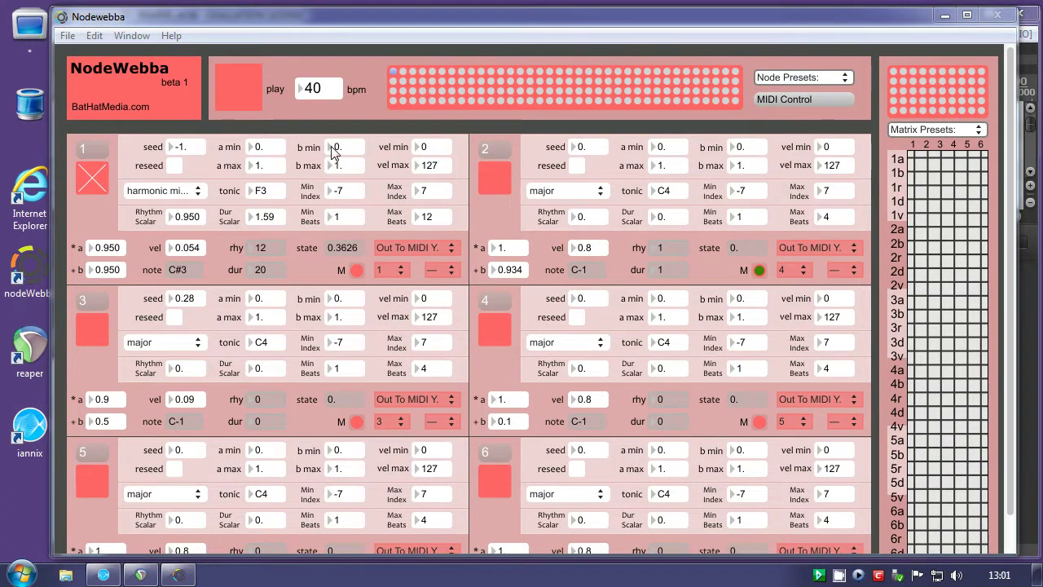
{"action": "left_click", "coordinate": [235, 90]}
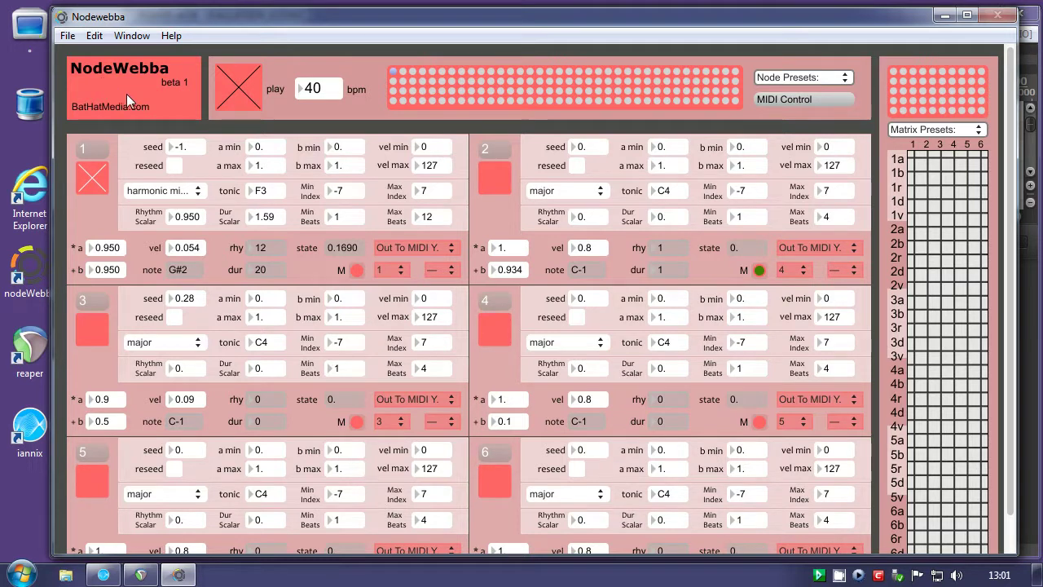
Switch to REAPER and slightly lower the PianoOne track volume
{"action": "left_click", "coordinate": [140, 574]}
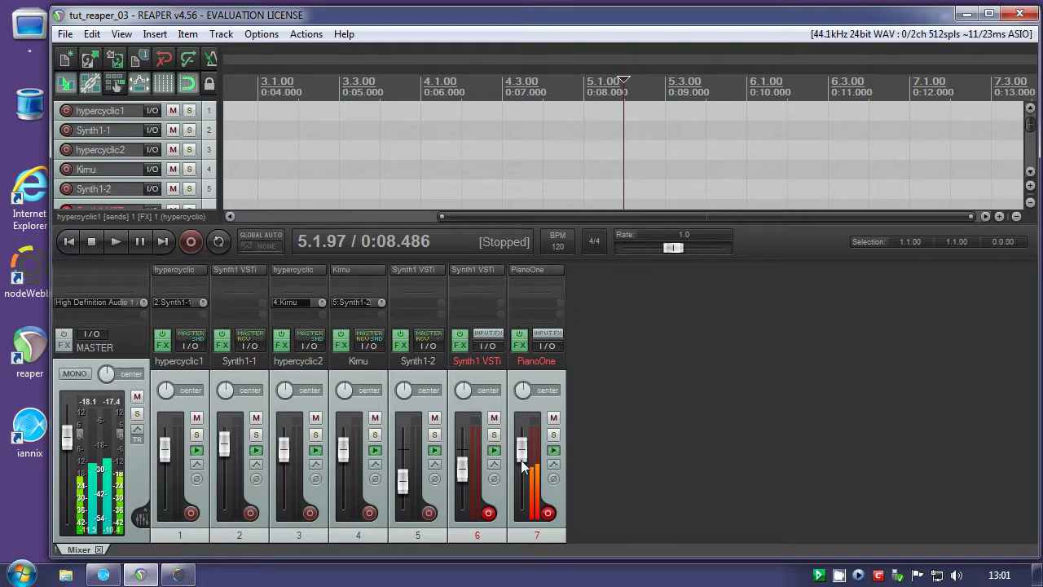
{"action": "mouse_move", "coordinate": [524, 460]}
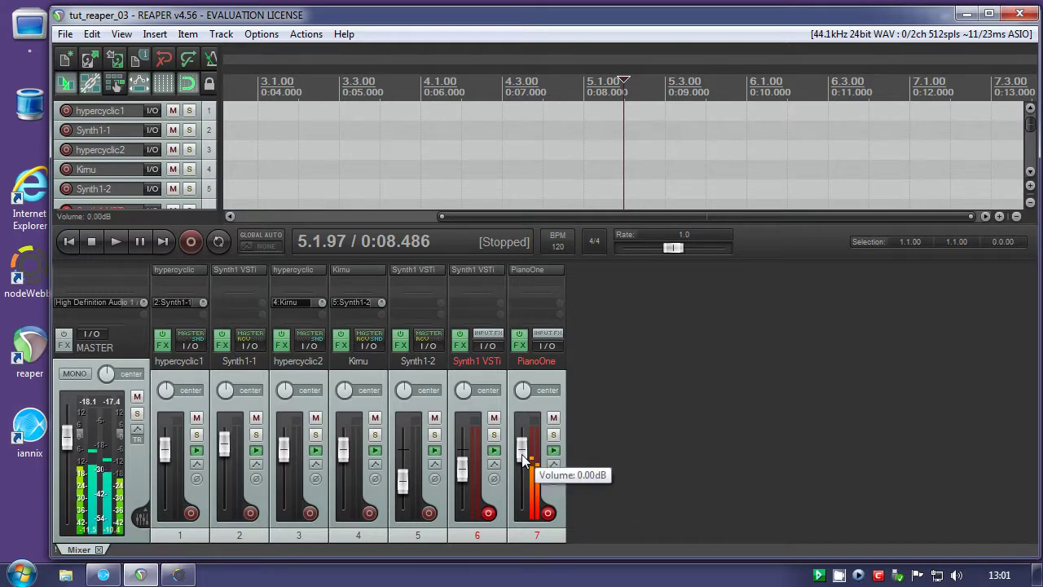
{"action": "left_click_drag", "start_coordinate": [524, 461], "coordinate": [524, 465]}
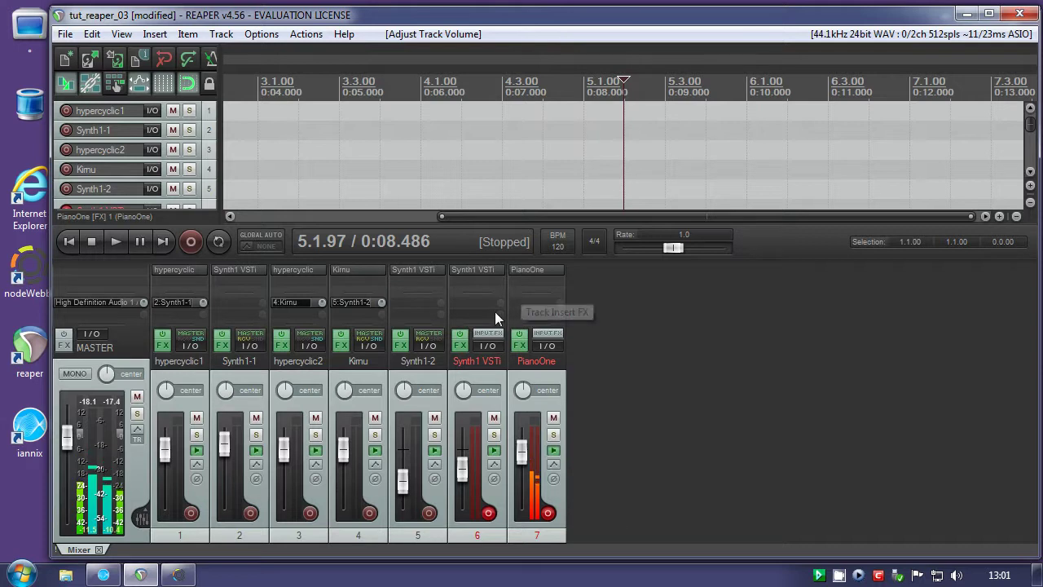
Back in NodeWebba, choose the harmonic minor scale for node 1 and set its tonic to E3
{"action": "left_click", "coordinate": [176, 575]}
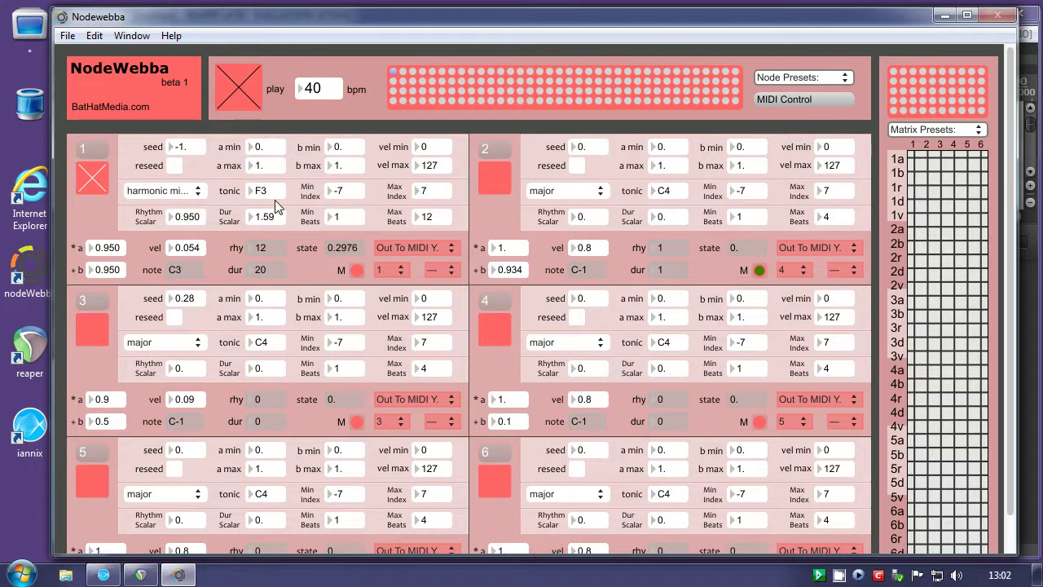
{"action": "left_click", "coordinate": [197, 192]}
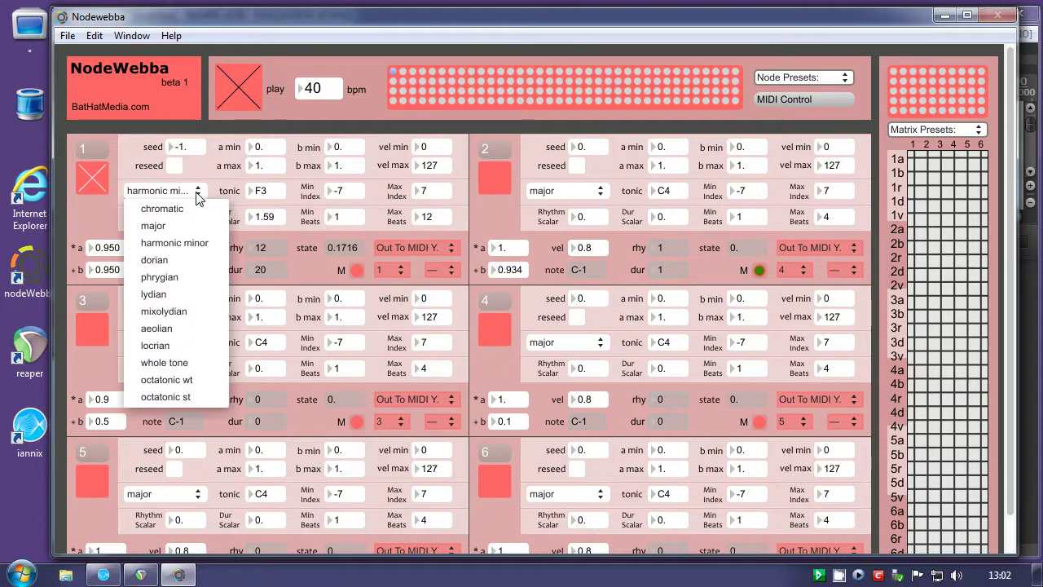
{"action": "left_click", "coordinate": [190, 242]}
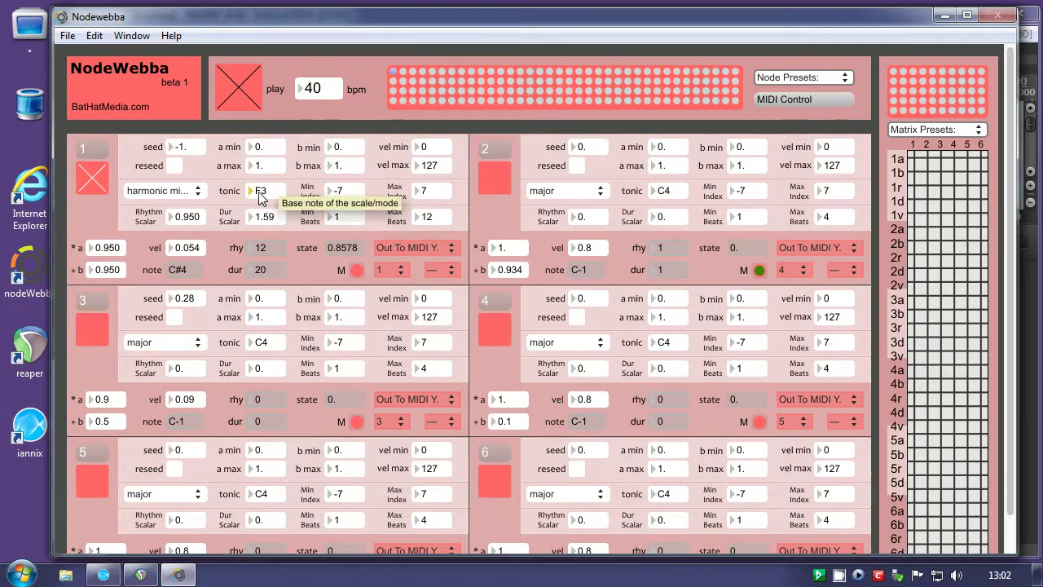
{"action": "left_click_drag", "start_coordinate": [256, 193], "coordinate": [258, 207]}
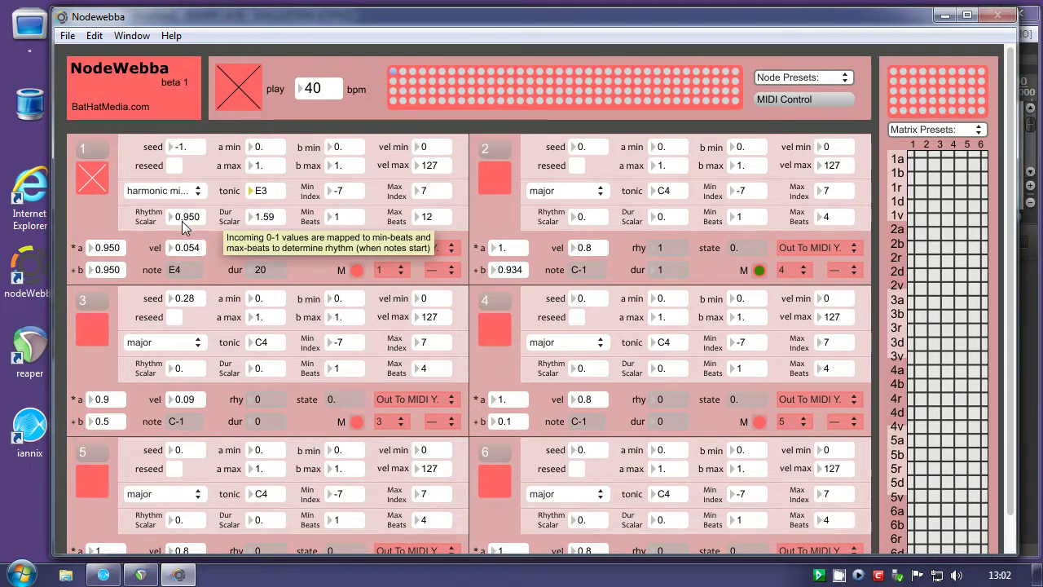
Set node 1's Rhythm Scalar to 1 and its Dur Scalar to 1.2 after trying 0.6
{"action": "left_click_drag", "start_coordinate": [193, 220], "coordinate": [192, 212]}
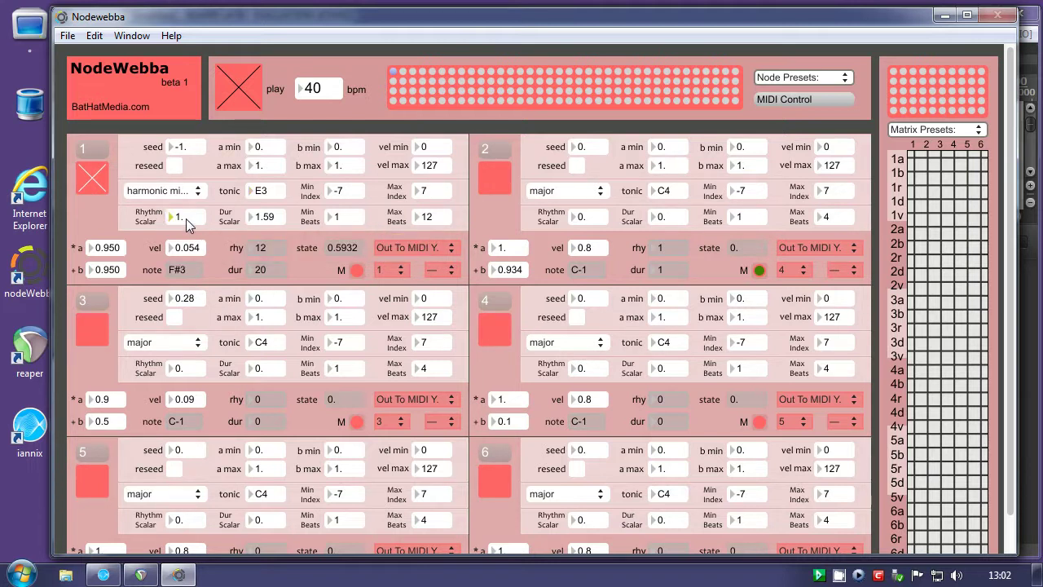
{"action": "mouse_move", "coordinate": [187, 218]}
{"action": "left_mouse_down"}
{"action": "mouse_move", "coordinate": [186, 205]}
{"action": "mouse_move", "coordinate": [178, 228]}
{"action": "mouse_move", "coordinate": [173, 215]}
{"action": "left_mouse_up"}
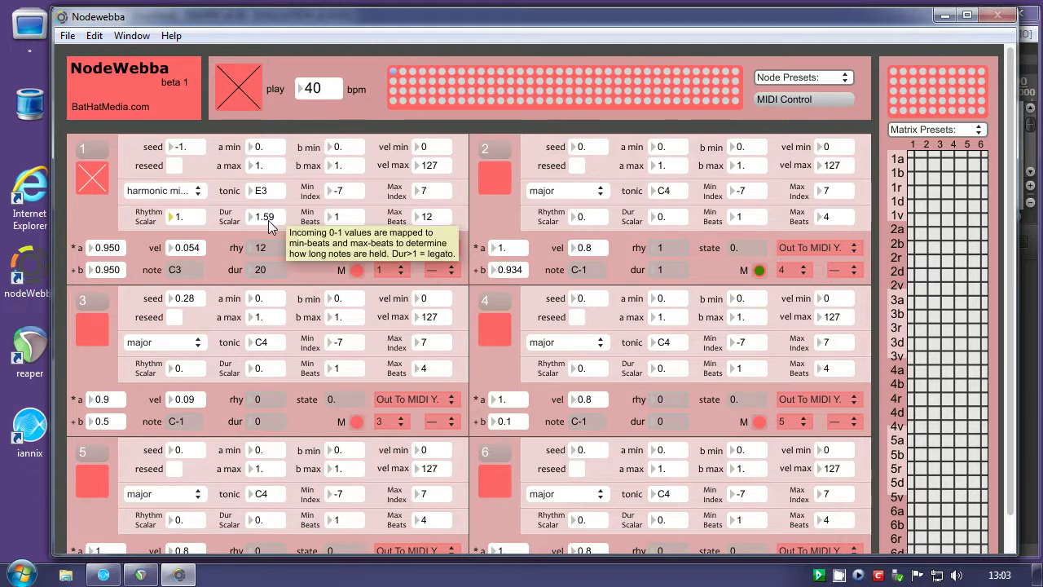
{"action": "left_click_drag", "start_coordinate": [266, 217], "coordinate": [266, 210]}
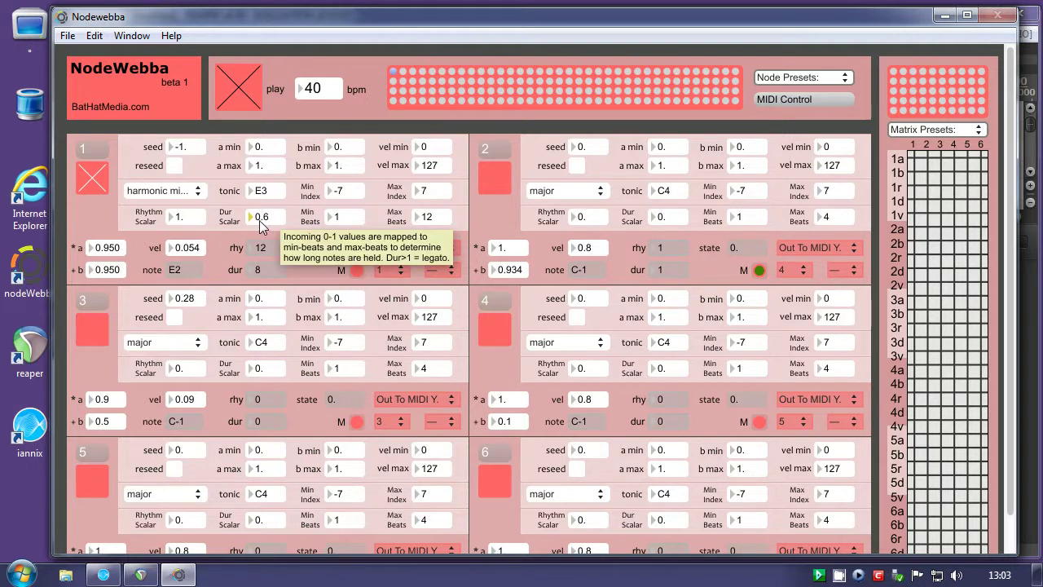
{"action": "left_click_drag", "start_coordinate": [264, 217], "coordinate": [264, 224]}
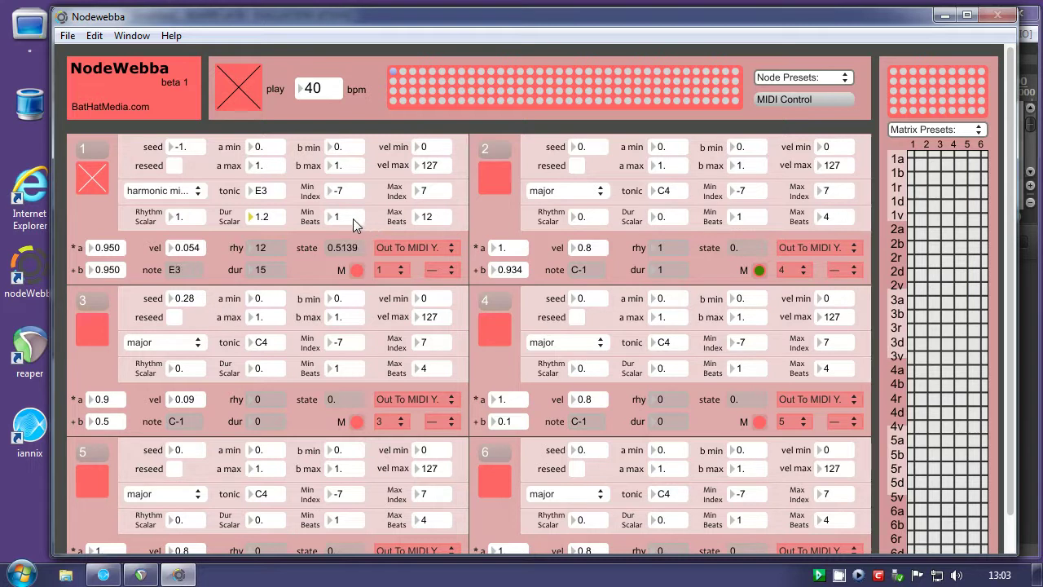
Try node 1's Max Beats at 5 and 3, and return it to 12
{"action": "left_click", "coordinate": [431, 217]}
{"action": "type", "text": "5"}
{"action": "key", "text": "Return"}
{"action": "left_click", "coordinate": [427, 217]}
{"action": "type", "text": "3"}
{"action": "key", "text": "Return"}
{"action": "left_click", "coordinate": [427, 219]}
{"action": "type", "text": "9"}
{"action": "key", "text": "BackSpace"}
{"action": "type", "text": "12"}
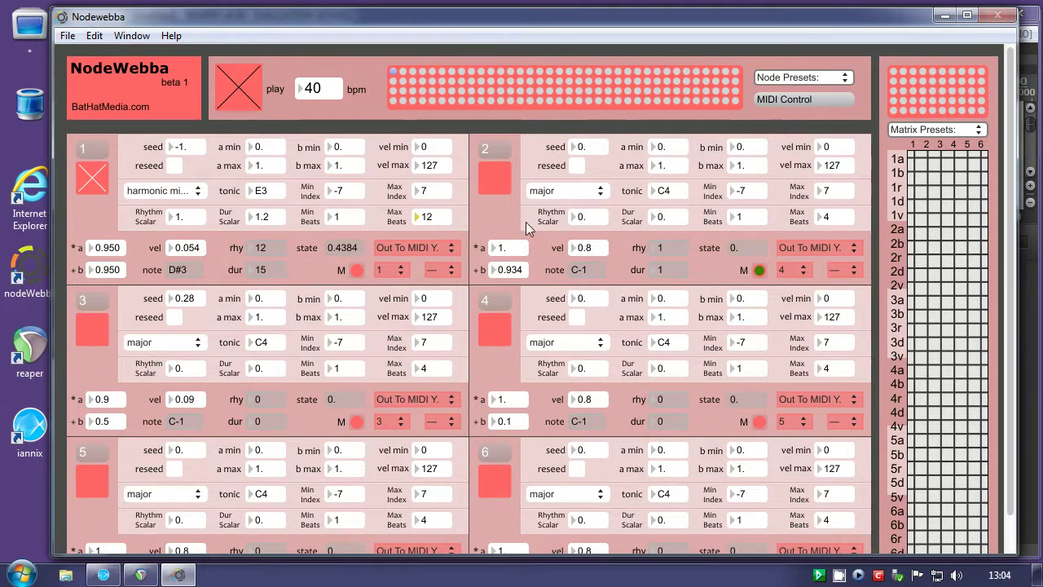
Switch on node 2 and load the matrix preset file 02.maxpresets, recalling its first preset
{"action": "left_click", "coordinate": [494, 187]}
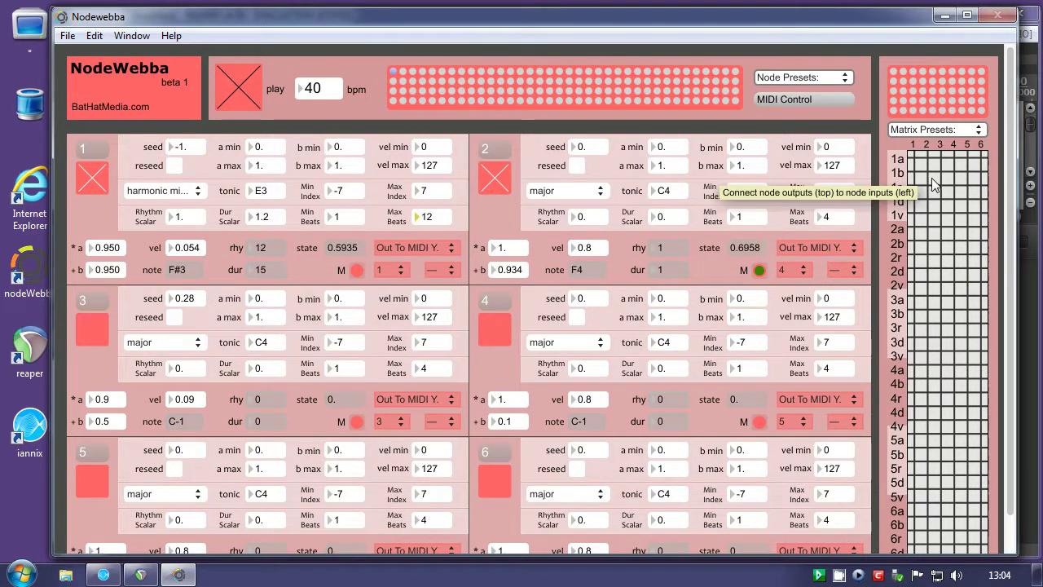
{"action": "left_click", "coordinate": [941, 130]}
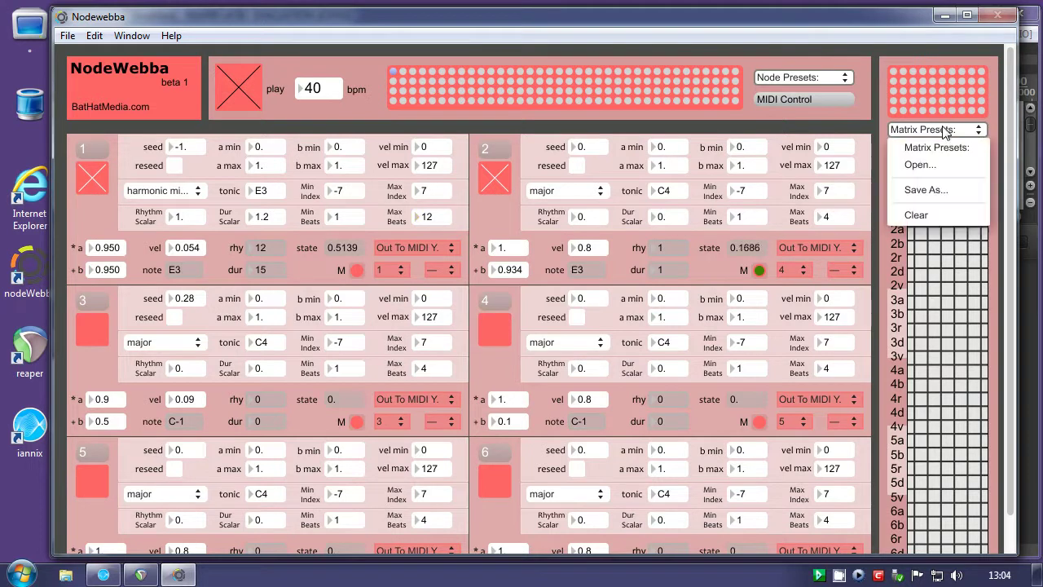
{"action": "left_click", "coordinate": [924, 164]}
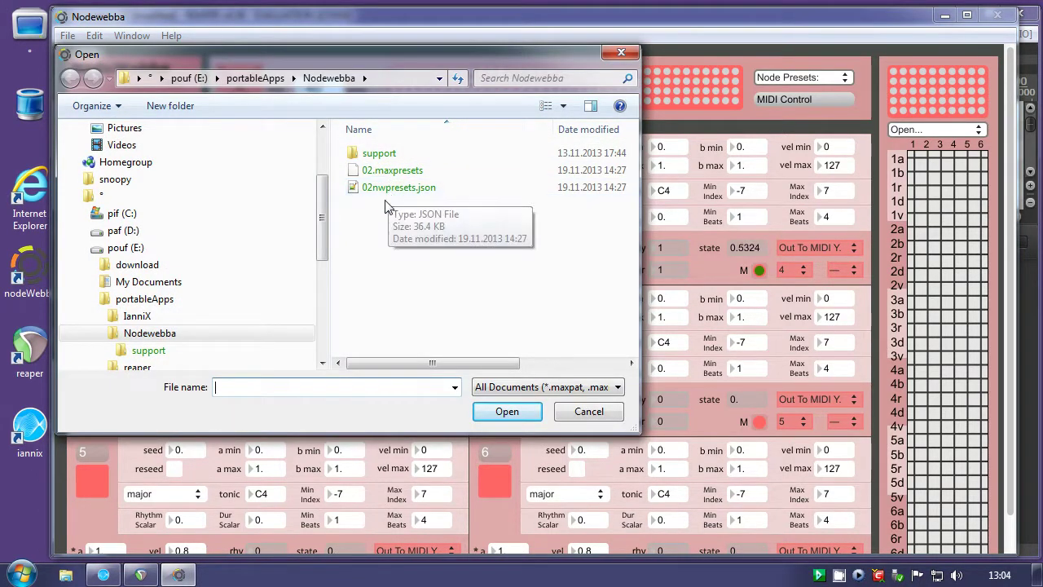
{"action": "double_click", "coordinate": [384, 172]}
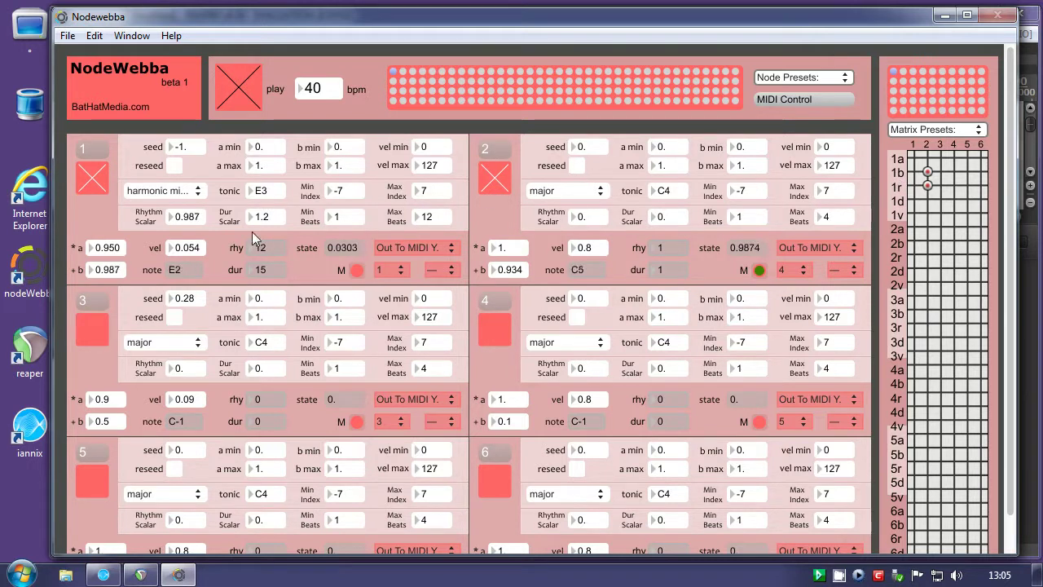
Adjust node 1's +b value, and vary node 2's +b value from below zero to a final 0.94
{"action": "left_click_drag", "start_coordinate": [103, 273], "coordinate": [104, 280]}
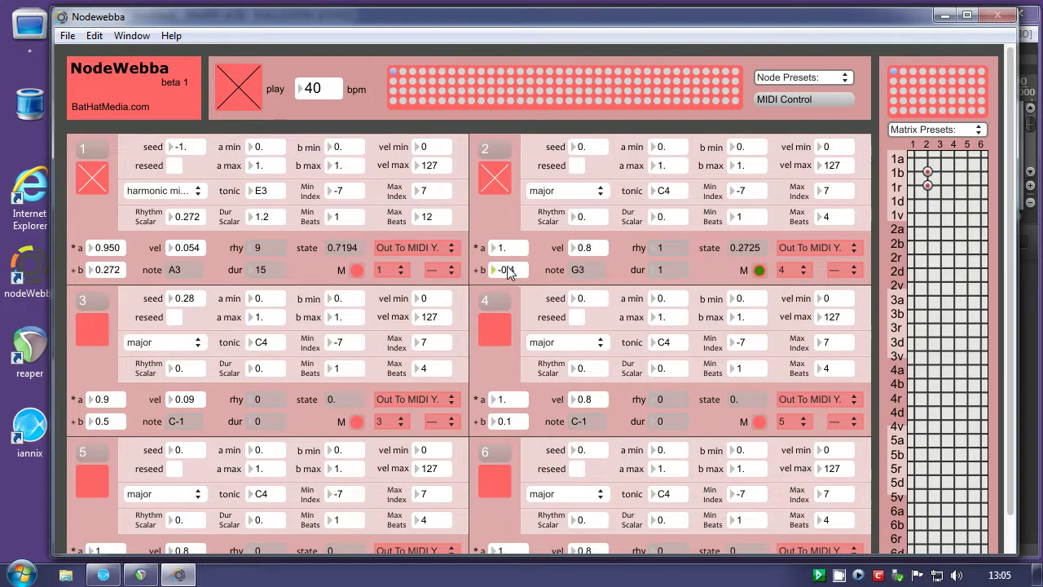
{"action": "mouse_move", "coordinate": [514, 273]}
{"action": "left_mouse_down"}
{"action": "mouse_move", "coordinate": [512, 256]}
{"action": "mouse_move", "coordinate": [514, 276]}
{"action": "left_mouse_up"}
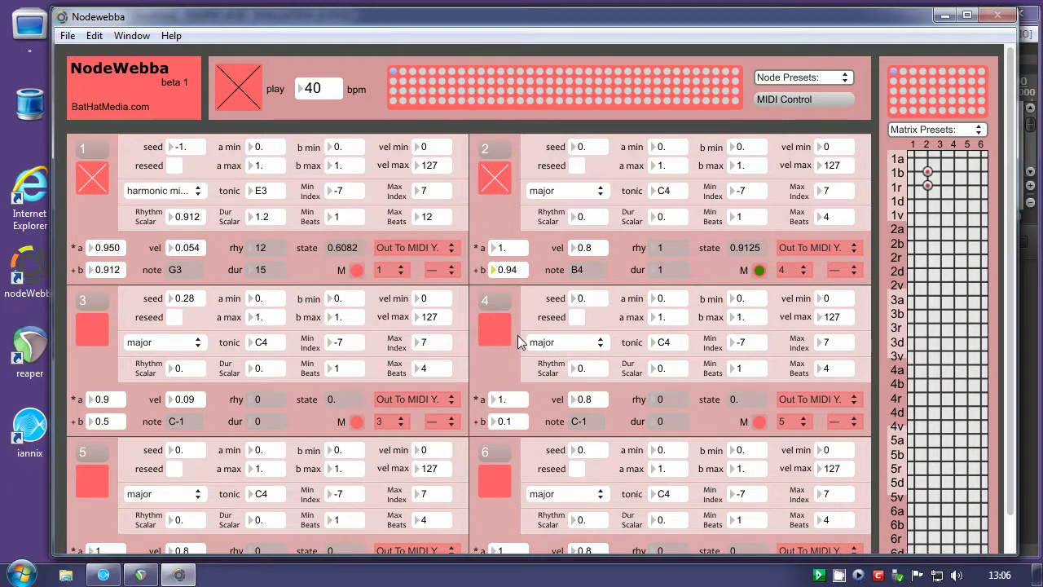
Set node 2's +b value to 0.1, and raise node 1's Max Beats to 18 and finally to 29
{"action": "mouse_move", "coordinate": [500, 270]}
{"action": "left_mouse_down"}
{"action": "mouse_move", "coordinate": [500, 298]}
{"action": "mouse_move", "coordinate": [514, 277]}
{"action": "left_mouse_up"}
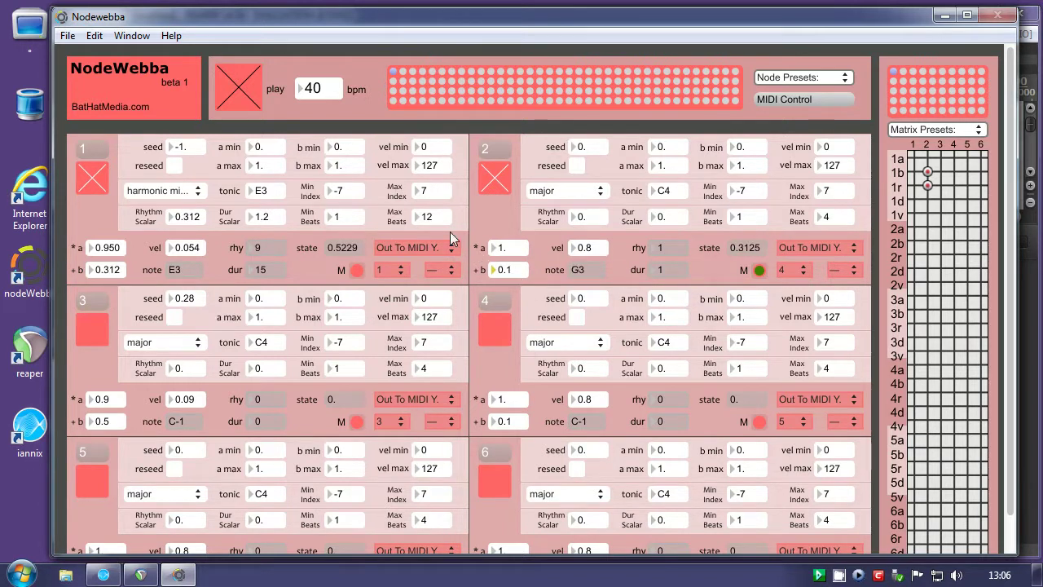
{"action": "left_click_drag", "start_coordinate": [430, 217], "coordinate": [429, 213]}
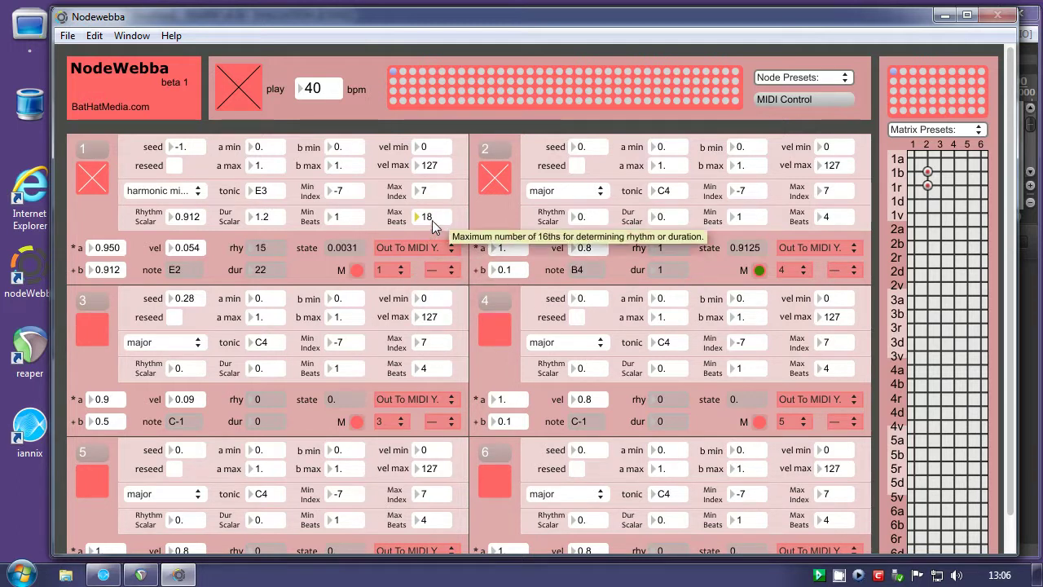
{"action": "left_click_drag", "start_coordinate": [428, 218], "coordinate": [428, 213]}
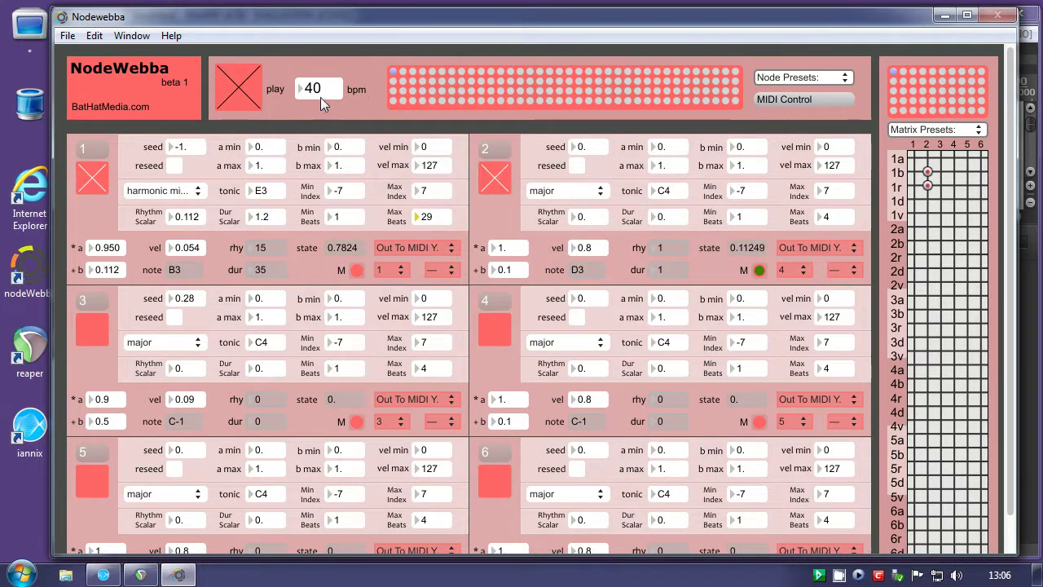
Try slower tempos of 28 and 32 bpm, and return the tempo to 40 bpm
{"action": "left_click_drag", "start_coordinate": [310, 94], "coordinate": [311, 96]}
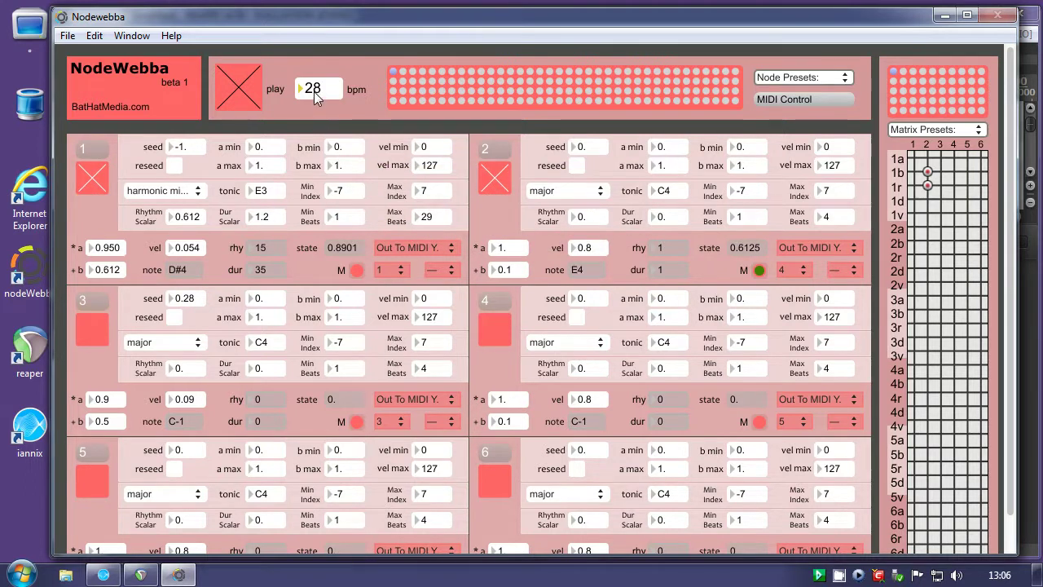
{"action": "mouse_move", "coordinate": [314, 90]}
{"action": "left_mouse_down"}
{"action": "mouse_move", "coordinate": [314, 76]}
{"action": "mouse_move", "coordinate": [318, 103]}
{"action": "left_mouse_up"}
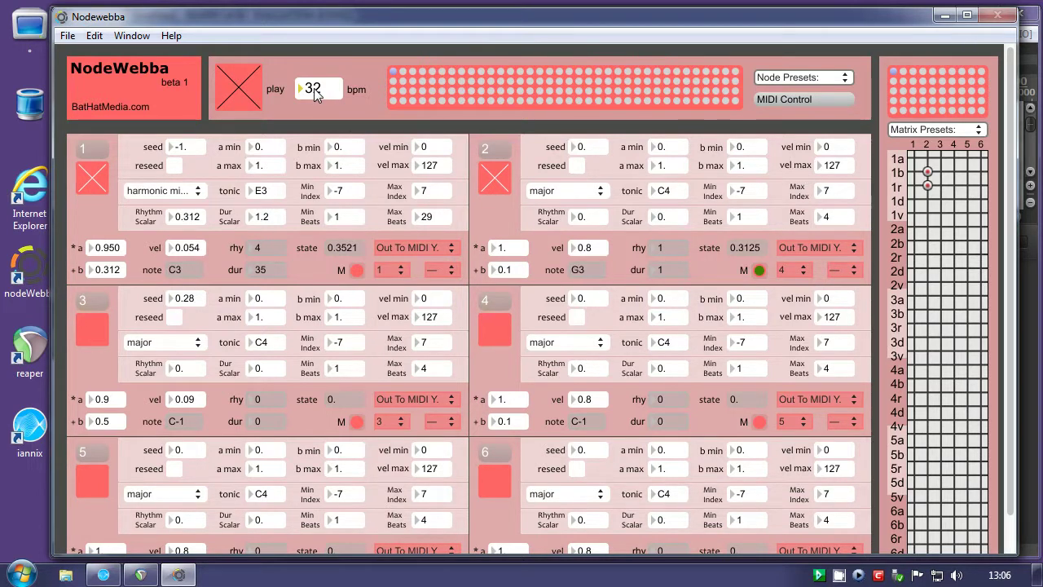
{"action": "left_click_drag", "start_coordinate": [317, 95], "coordinate": [320, 82]}
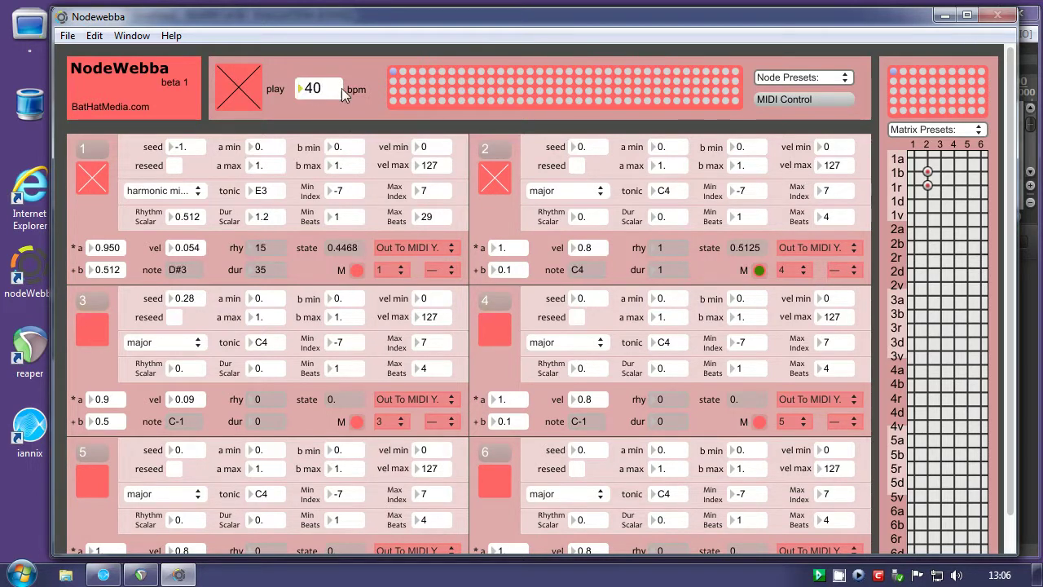
Switch to REAPER and start playback, and start the Rosette score in IanniX
{"action": "left_click", "coordinate": [947, 16]}
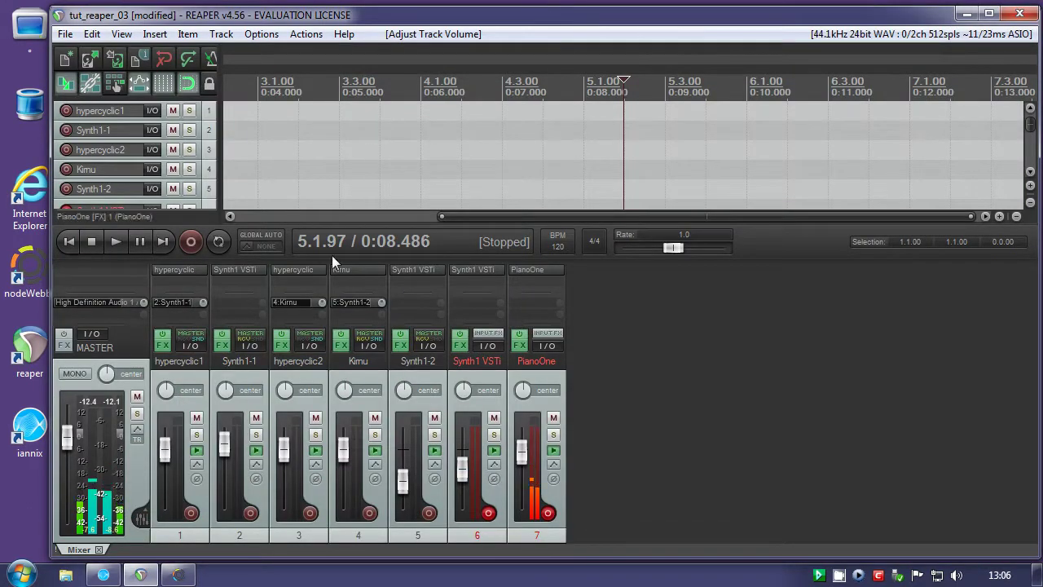
{"action": "left_click", "coordinate": [111, 243]}
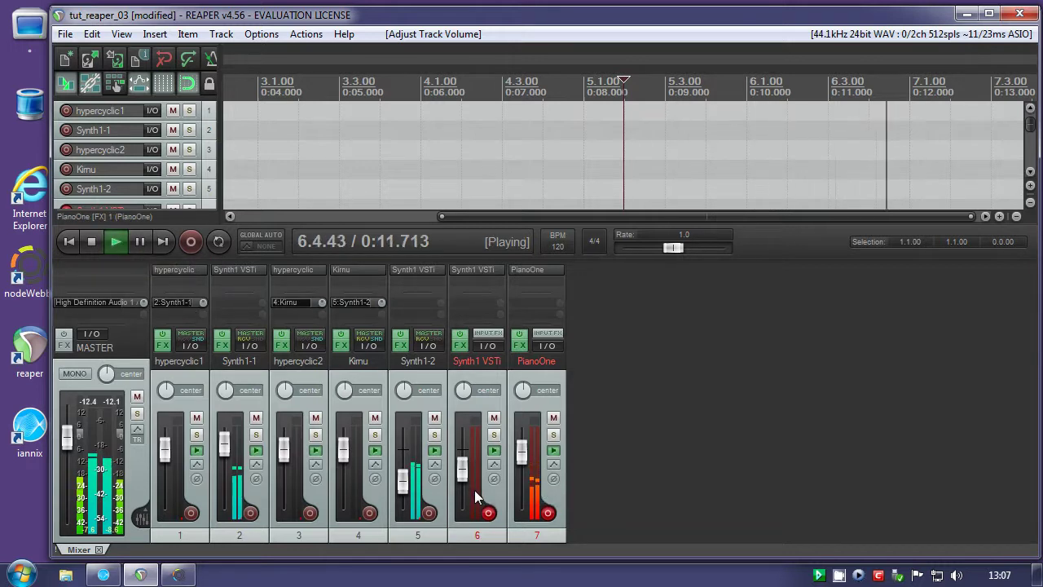
{"action": "left_click", "coordinate": [117, 565]}
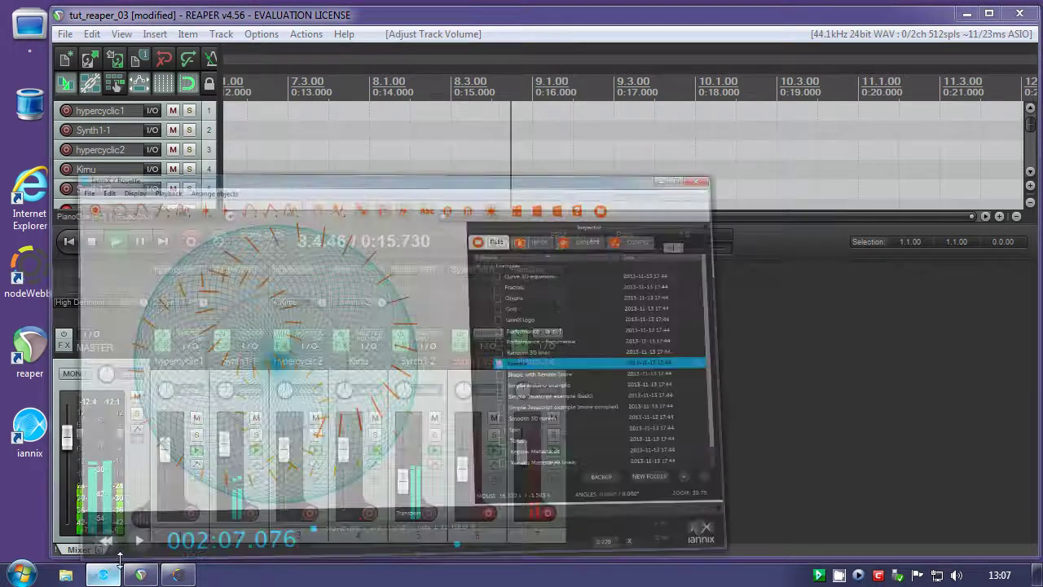
{"action": "left_click", "coordinate": [150, 534]}
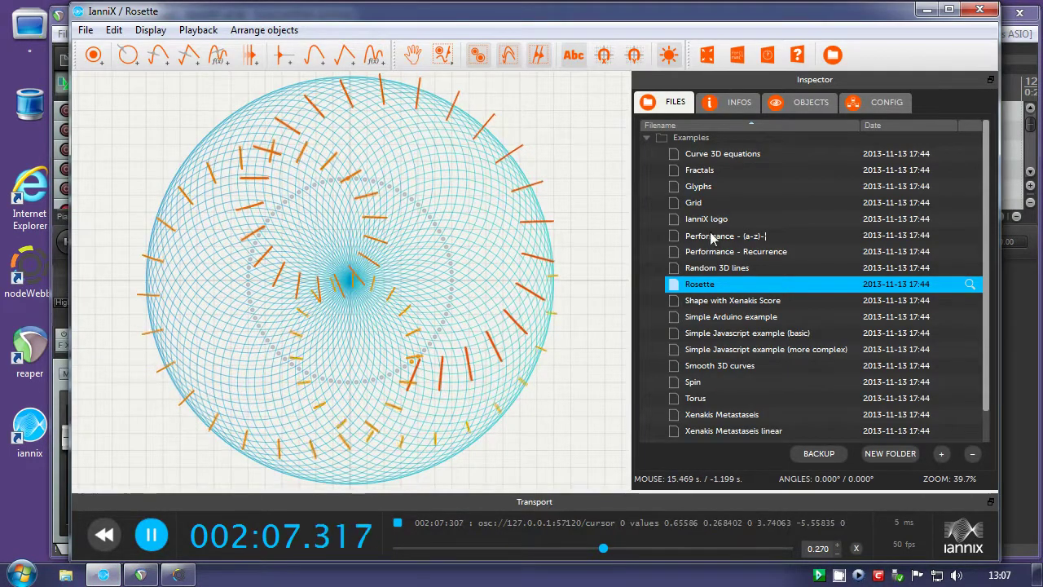
Return to REAPER and fine-tune the volume of the PianoOne track
{"action": "left_click", "coordinate": [927, 9]}
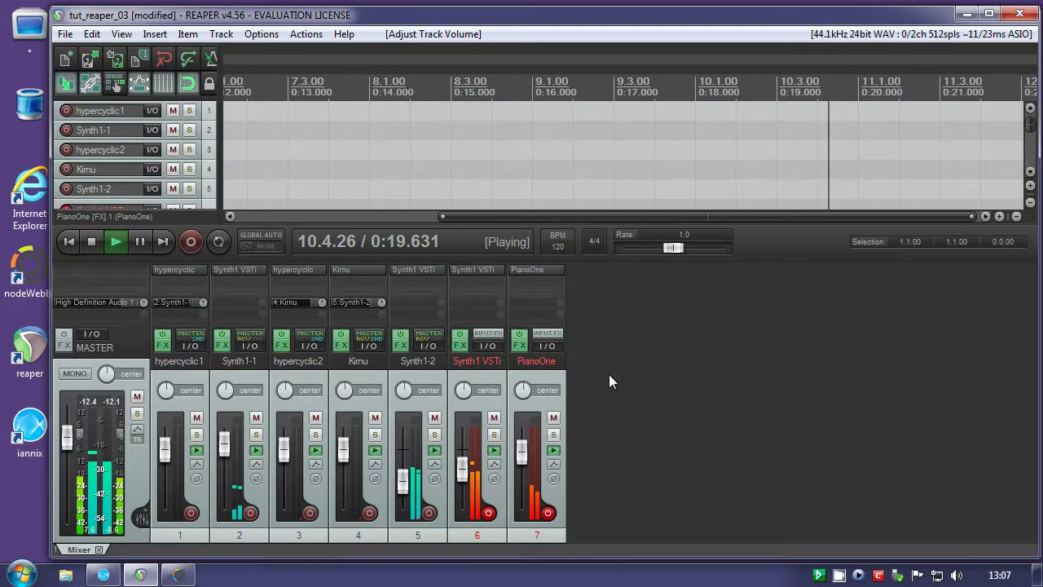
{"action": "mouse_move", "coordinate": [521, 457]}
{"action": "left_mouse_down"}
{"action": "mouse_move", "coordinate": [521, 444]}
{"action": "mouse_move", "coordinate": [528, 459]}
{"action": "left_mouse_up"}
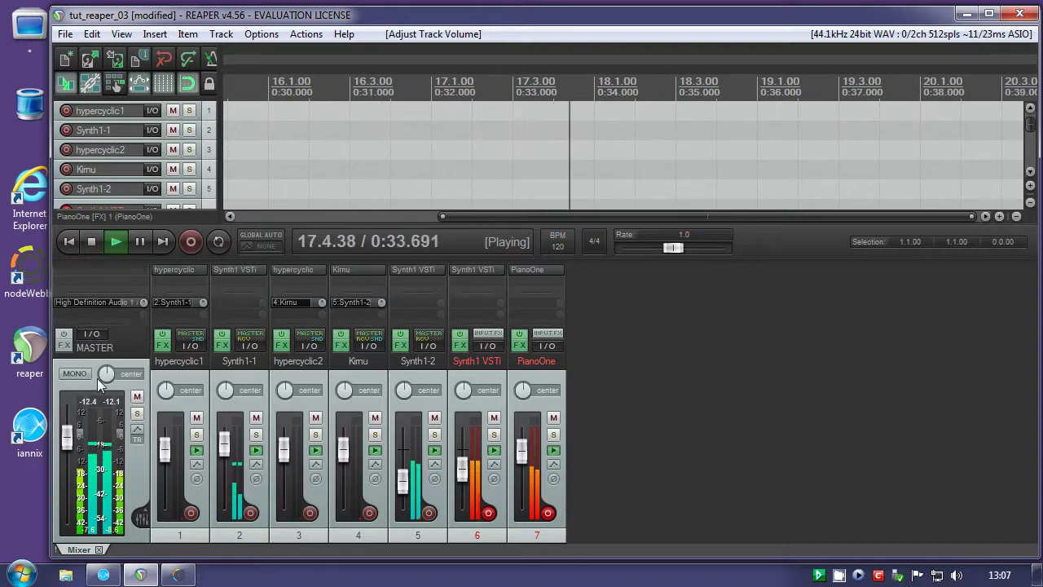
Insert the UpStereo (QuikQuak) VST effect on the master track and move its window clear of the master channel
{"action": "double_click", "coordinate": [78, 269]}
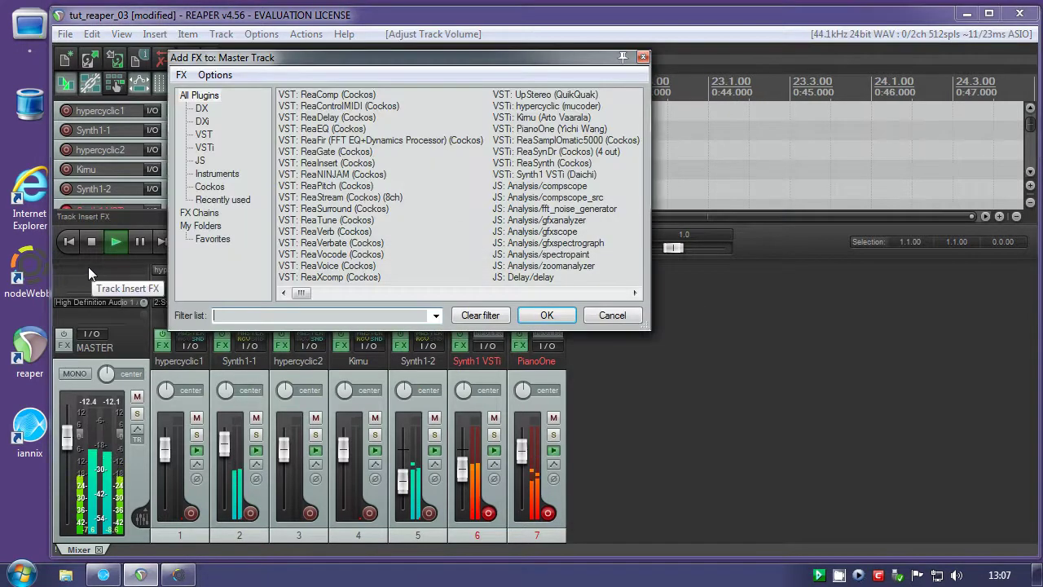
{"action": "left_click", "coordinate": [204, 134]}
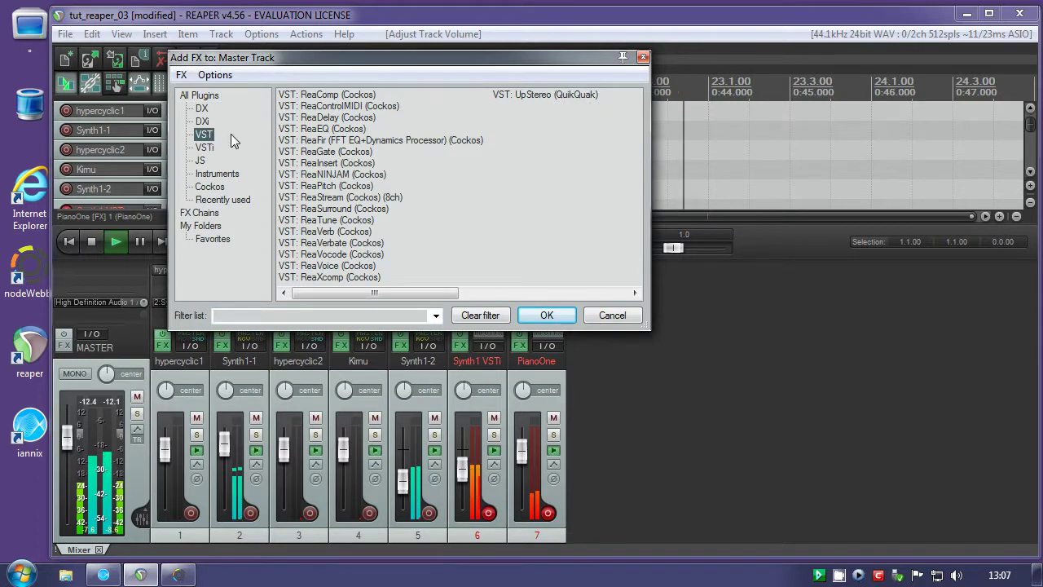
{"action": "left_click", "coordinate": [522, 96]}
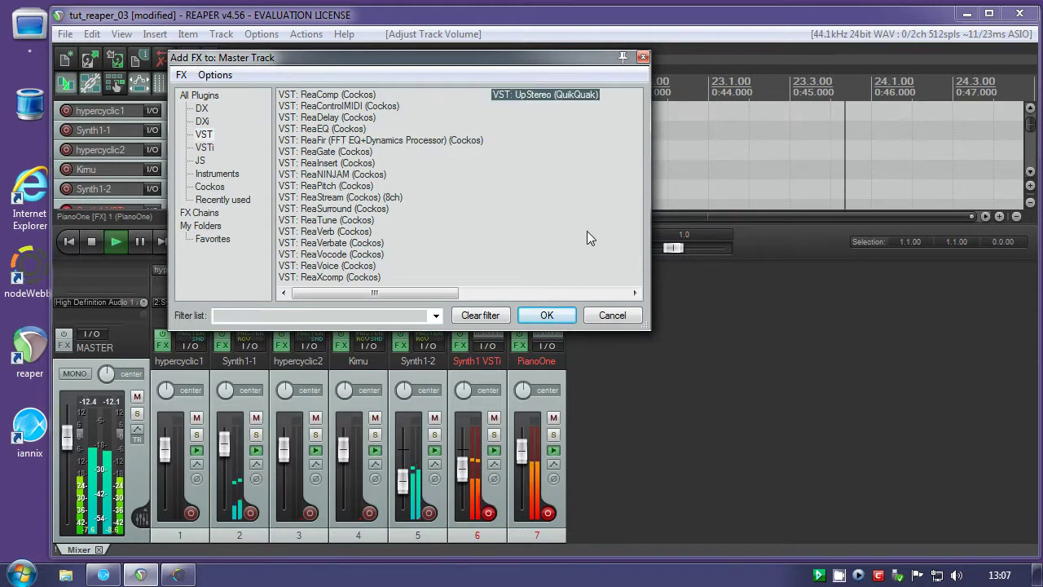
{"action": "left_click", "coordinate": [548, 316]}
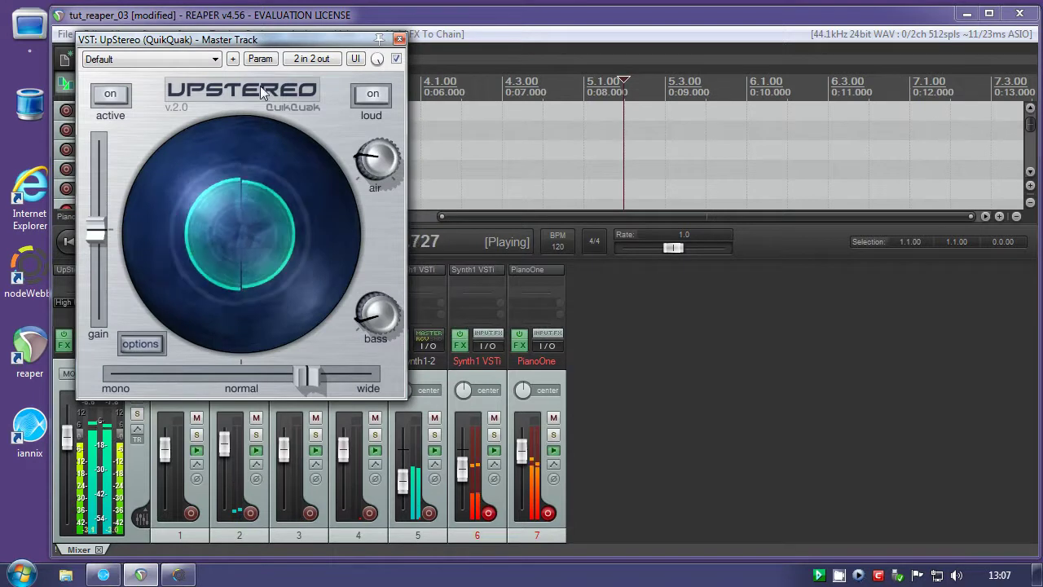
{"action": "left_click_drag", "start_coordinate": [291, 41], "coordinate": [545, 133]}
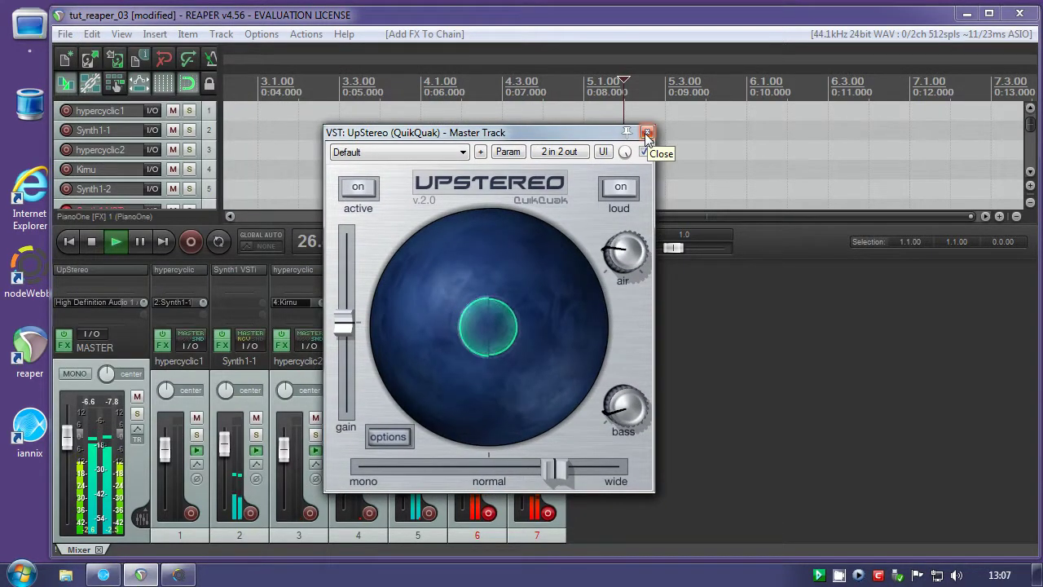
Bypass UpStereo on the master track to compare the sound, re-enable it, and close its window
{"action": "right_click", "coordinate": [90, 269]}
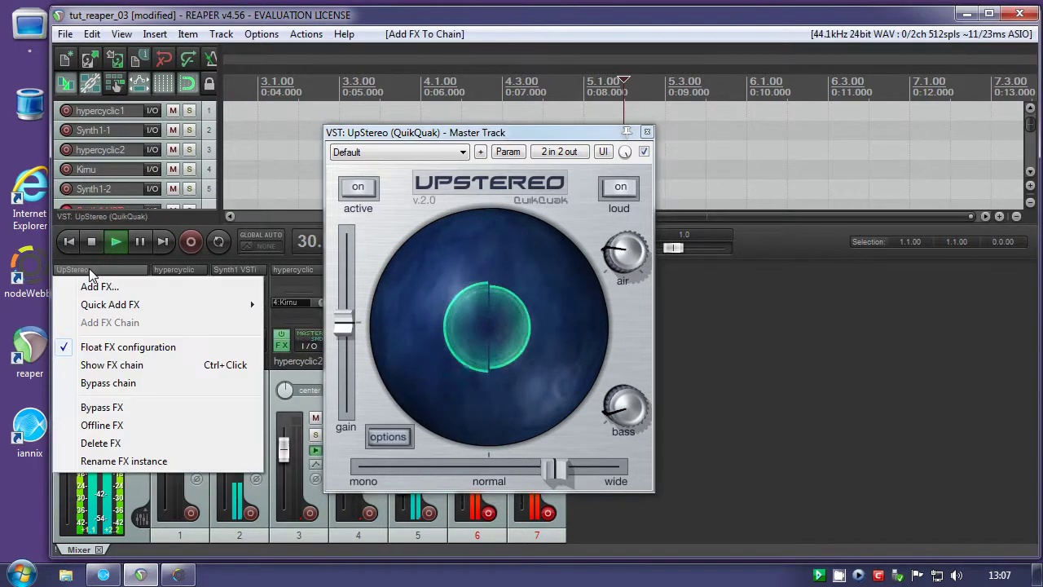
{"action": "left_click", "coordinate": [116, 408]}
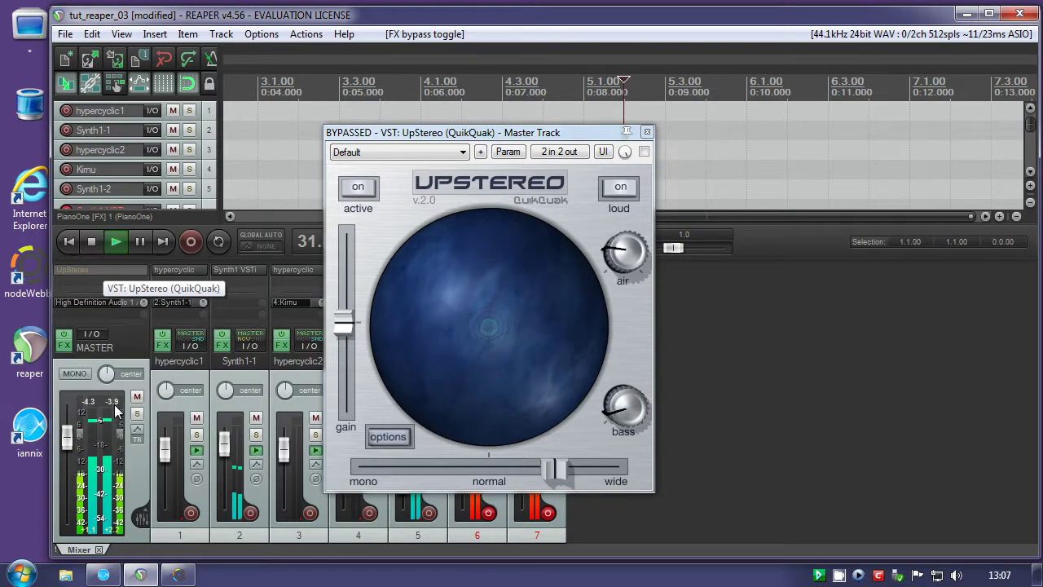
{"action": "right_click", "coordinate": [81, 269]}
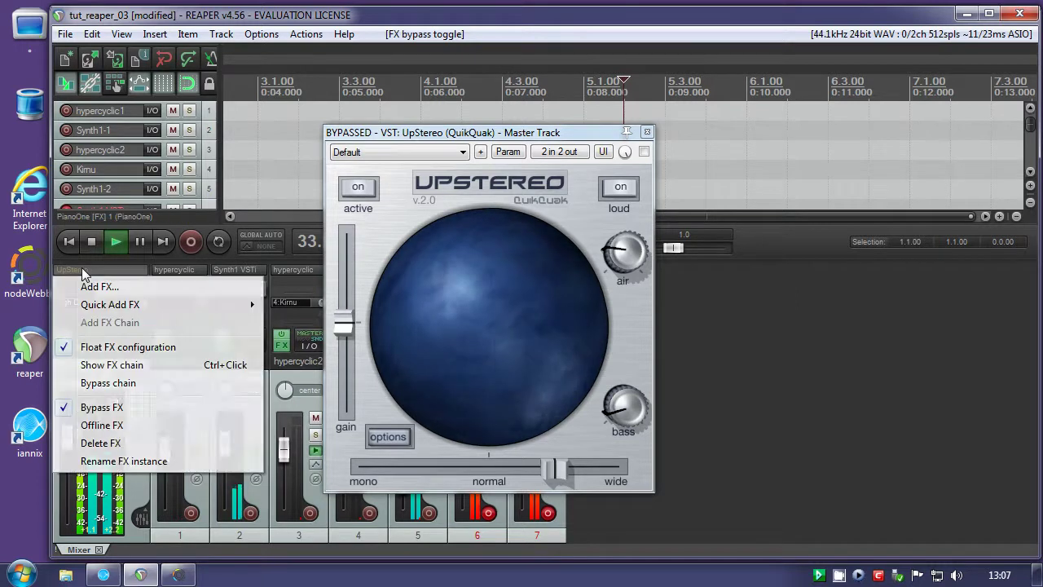
{"action": "left_click", "coordinate": [102, 407]}
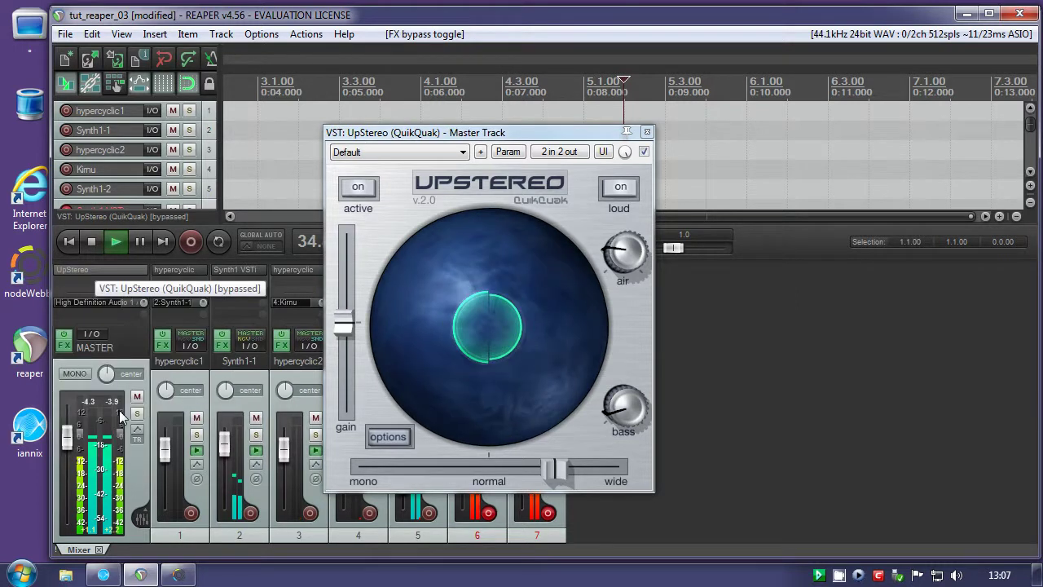
{"action": "left_click", "coordinate": [647, 131]}
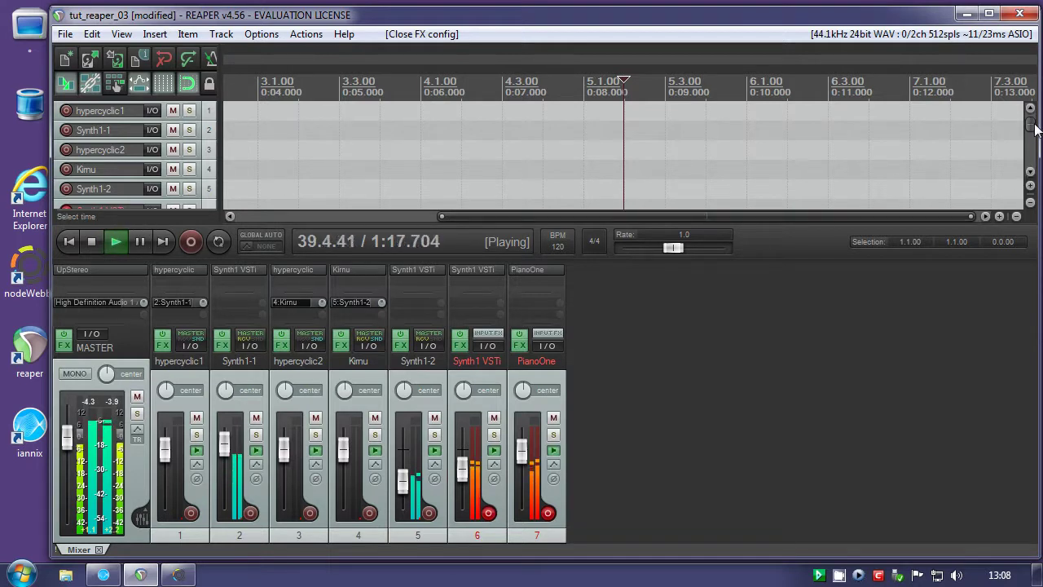
Open the settings for saving live output to disk, review the output formats and keep WAV
{"action": "left_click", "coordinate": [68, 37]}
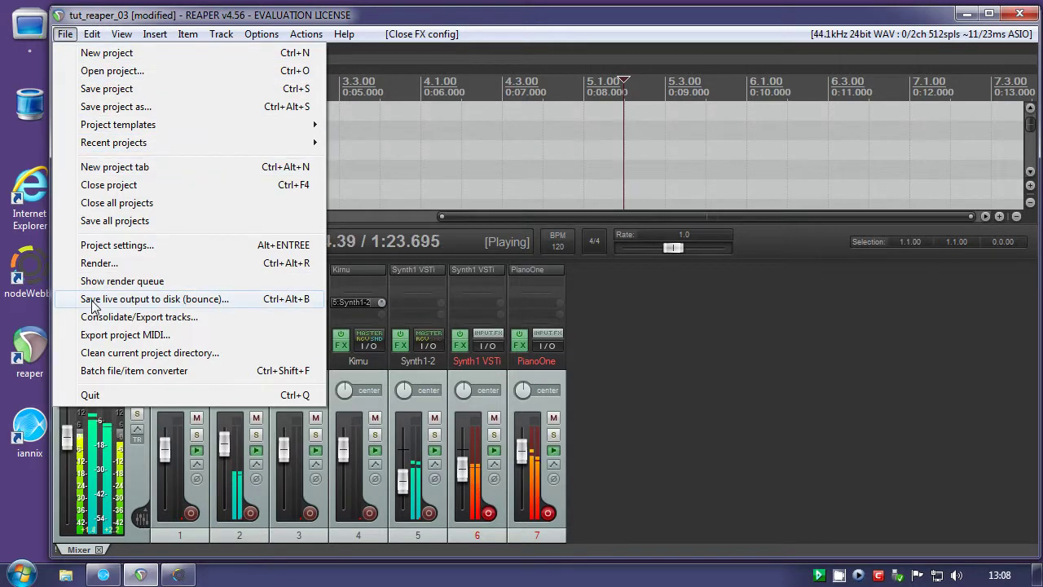
{"action": "left_click", "coordinate": [177, 303]}
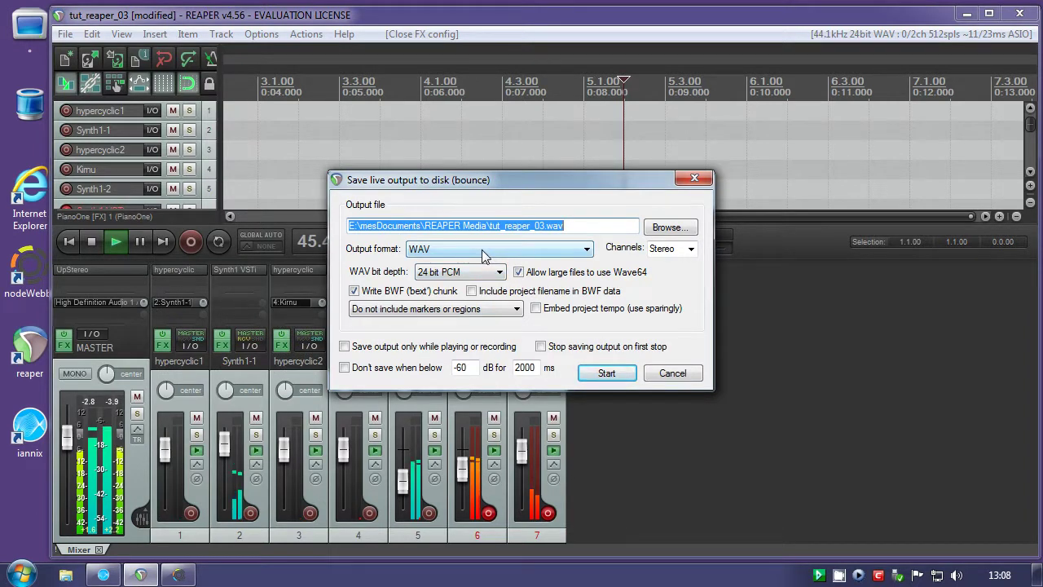
{"action": "left_click", "coordinate": [483, 255]}
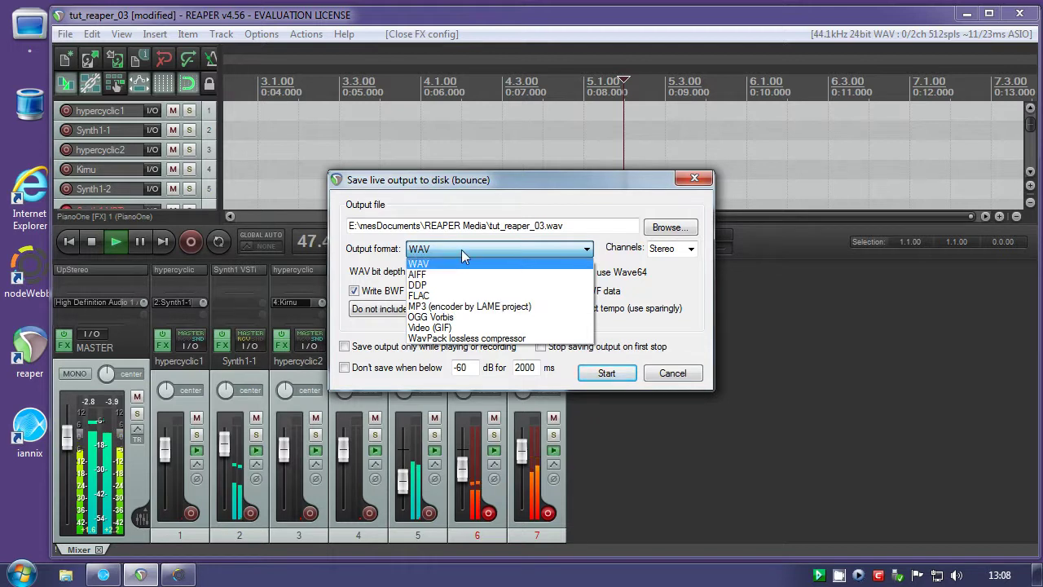
{"action": "left_click", "coordinate": [462, 250]}
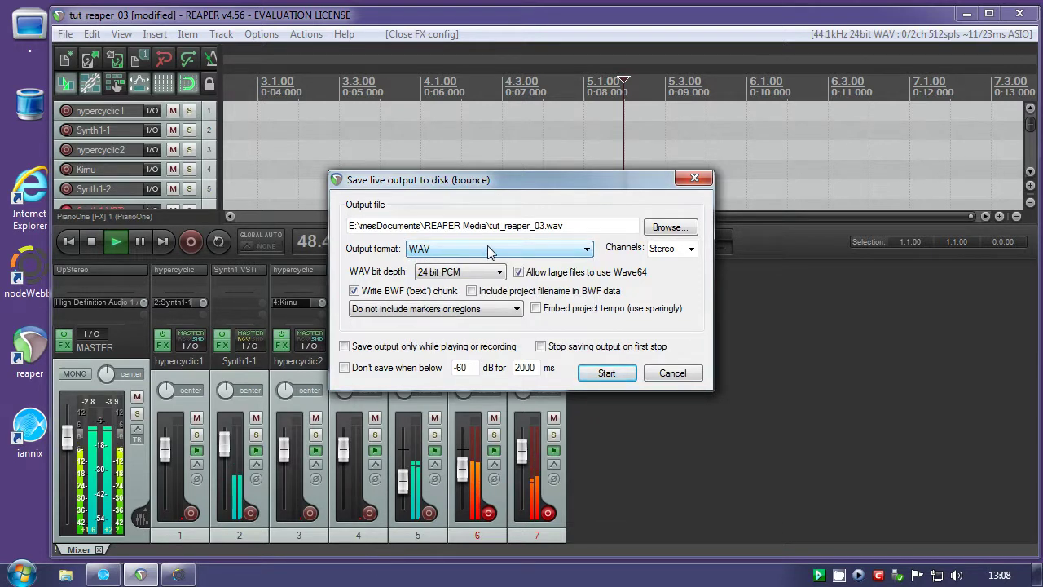
Set the bounce output file to tut_reaper_03.wav in E:\download and start the bounce
{"action": "left_click", "coordinate": [669, 227]}
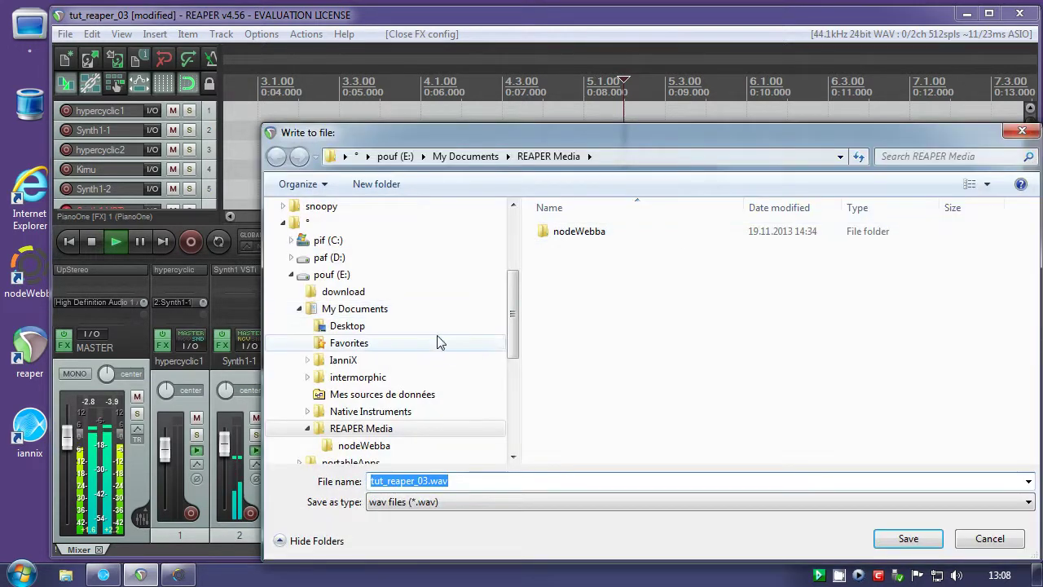
{"action": "left_click", "coordinate": [292, 275]}
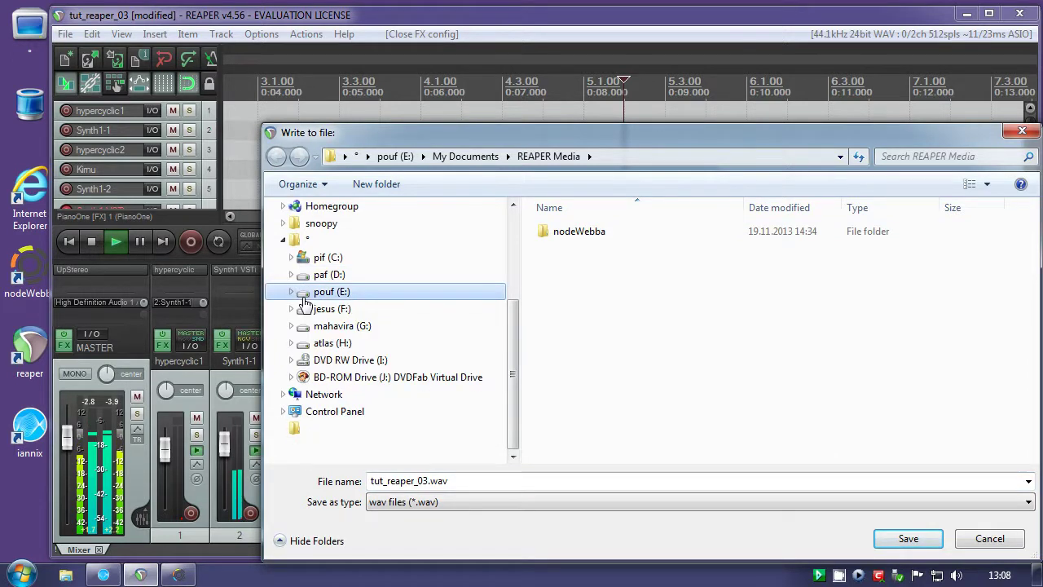
{"action": "left_click", "coordinate": [292, 287]}
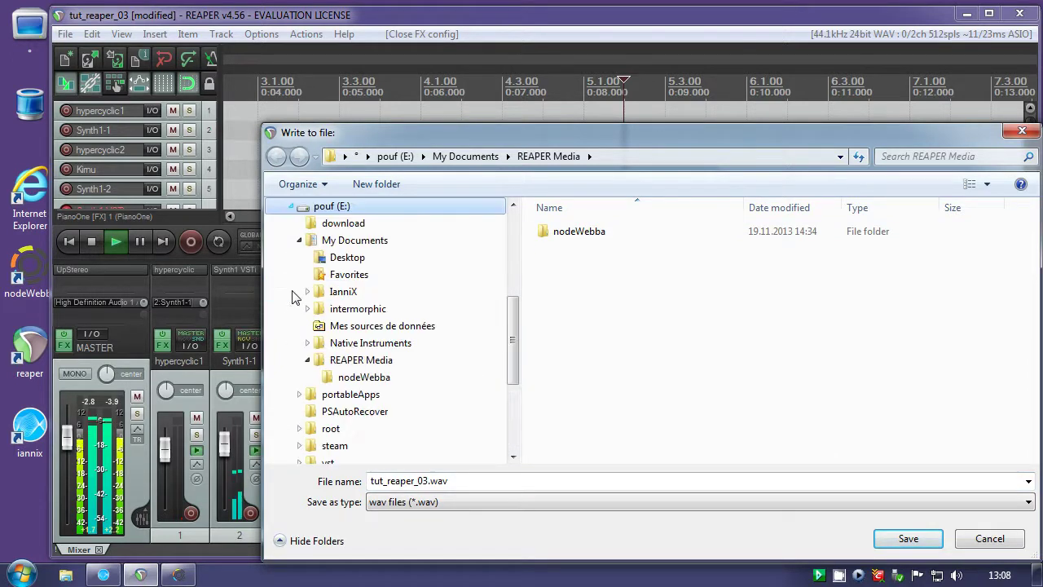
{"action": "left_click", "coordinate": [342, 224]}
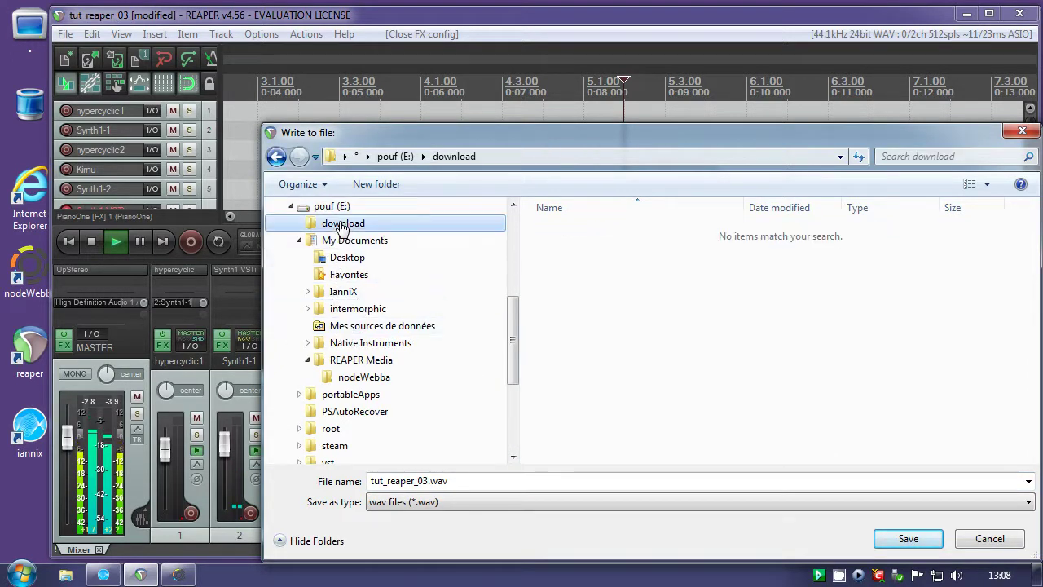
{"action": "left_click", "coordinate": [897, 542]}
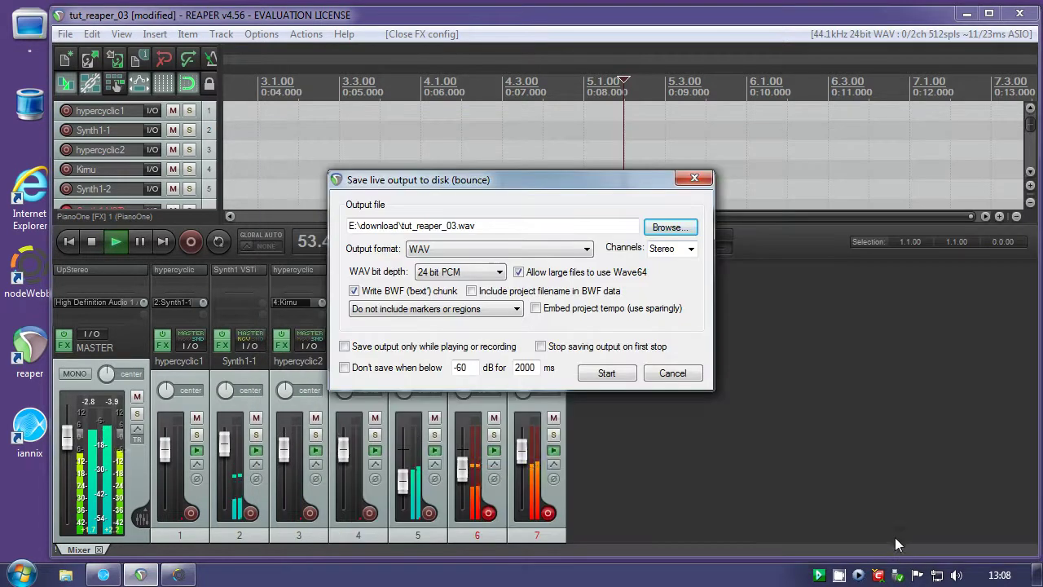
{"action": "left_click", "coordinate": [605, 374]}
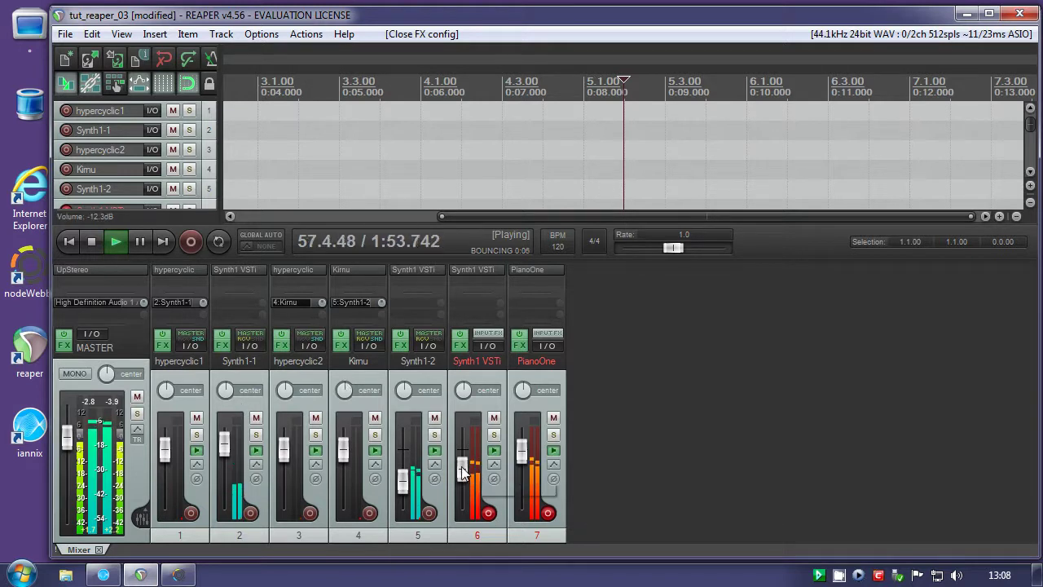
Fade the Synth1 VSTi track almost fully down and slightly lower the Synth1-2 track's volume
{"action": "left_click_drag", "start_coordinate": [469, 483], "coordinate": [461, 511]}
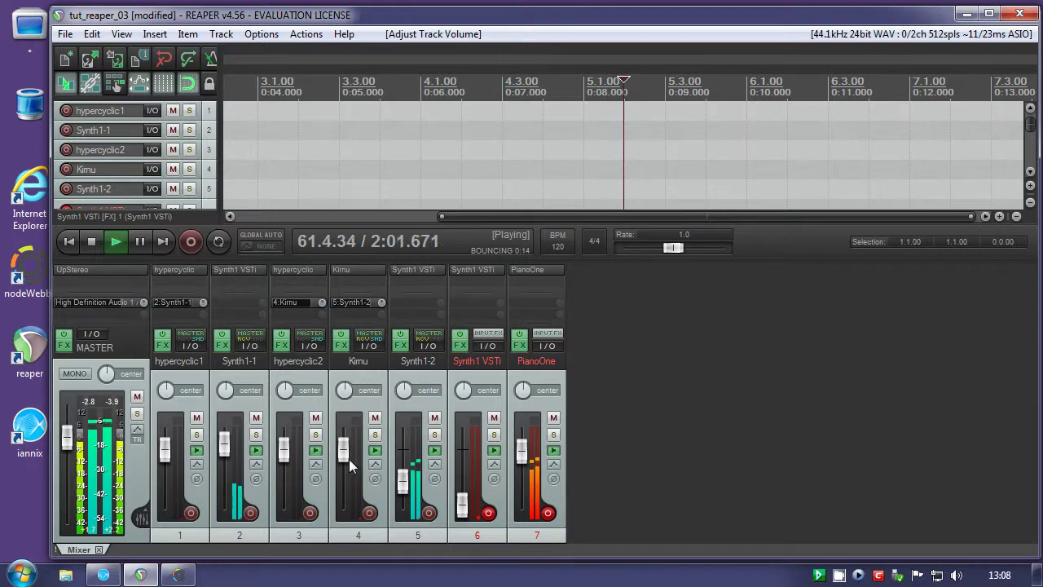
{"action": "left_click_drag", "start_coordinate": [402, 480], "coordinate": [404, 485]}
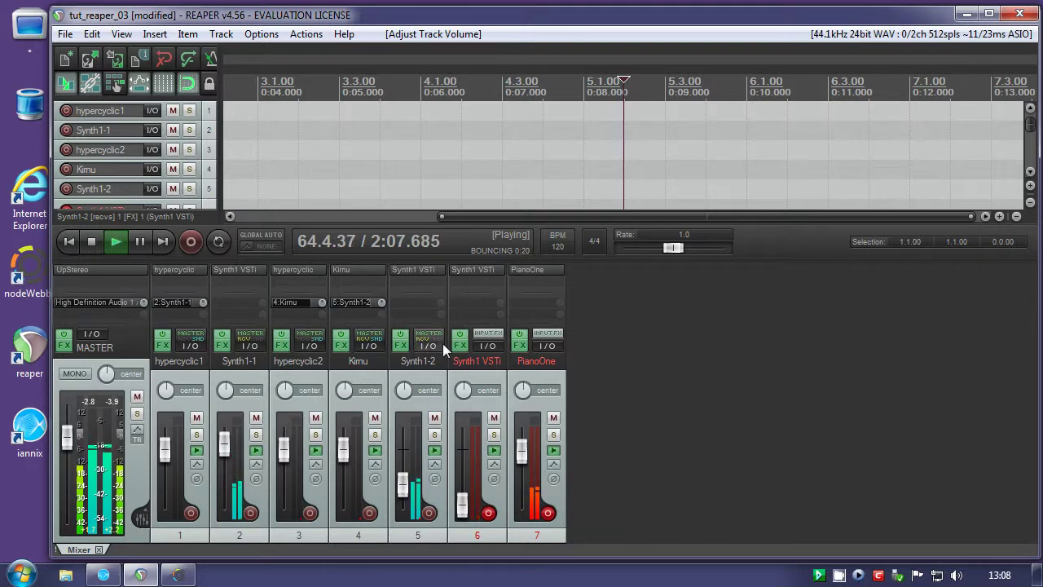
Switch to NodeWebba, raise its tempo to 61 bpm, lower it to 44 bpm, and return to REAPER
{"action": "left_click", "coordinate": [178, 574]}
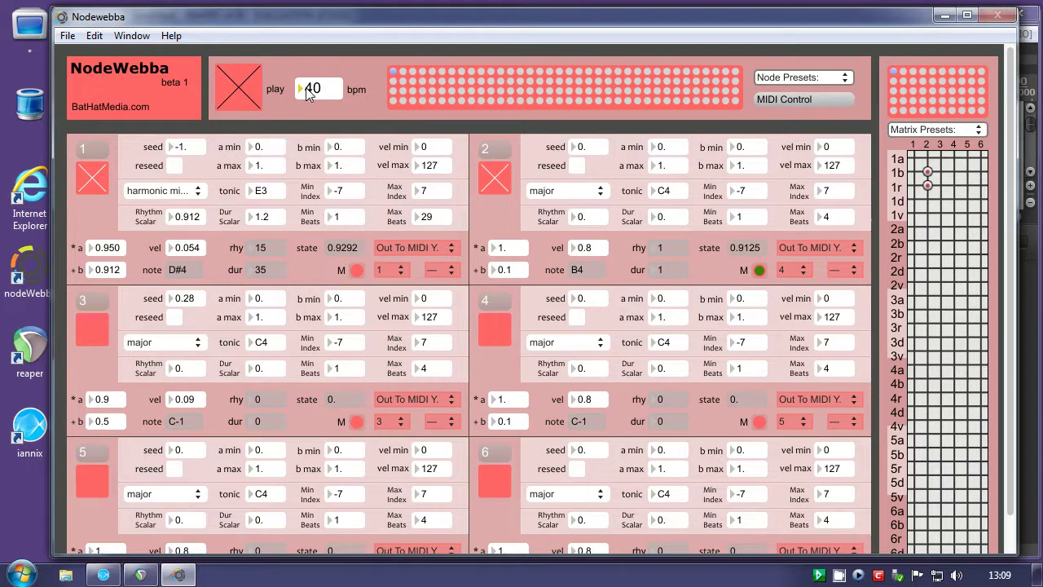
{"action": "left_click_drag", "start_coordinate": [306, 91], "coordinate": [305, 74]}
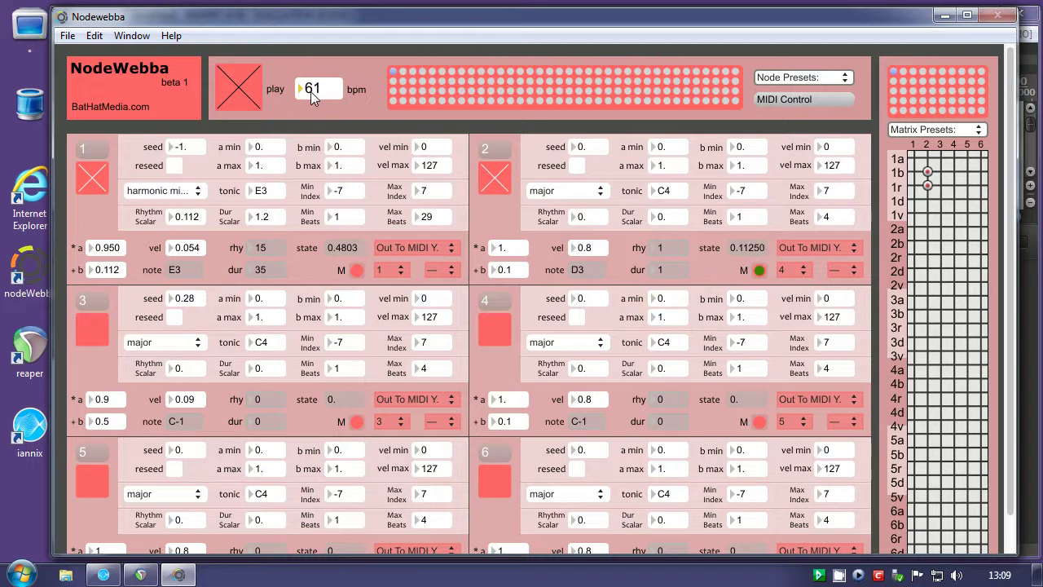
{"action": "left_click_drag", "start_coordinate": [310, 91], "coordinate": [311, 106]}
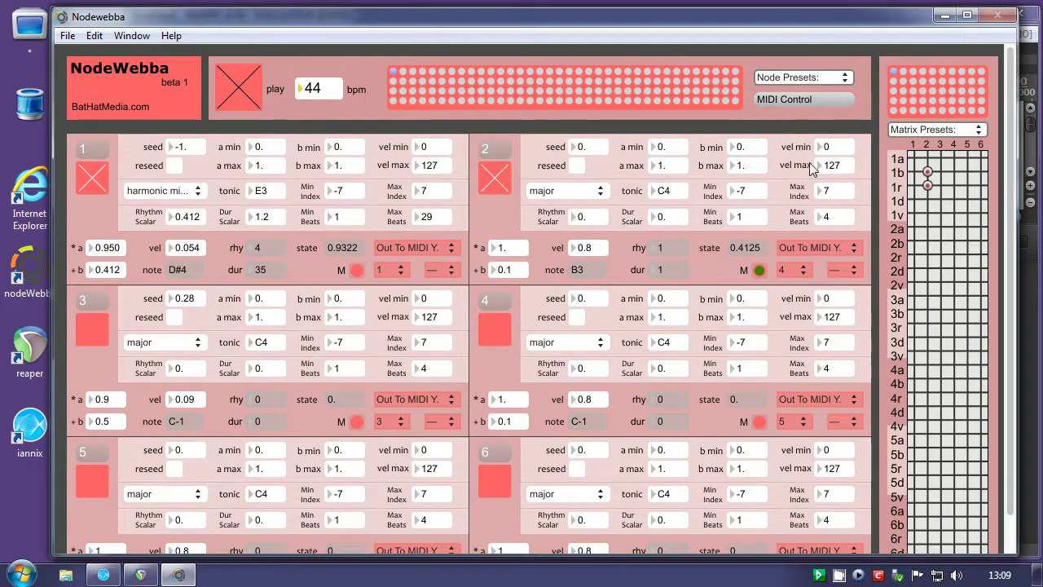
{"action": "left_click", "coordinate": [945, 15]}
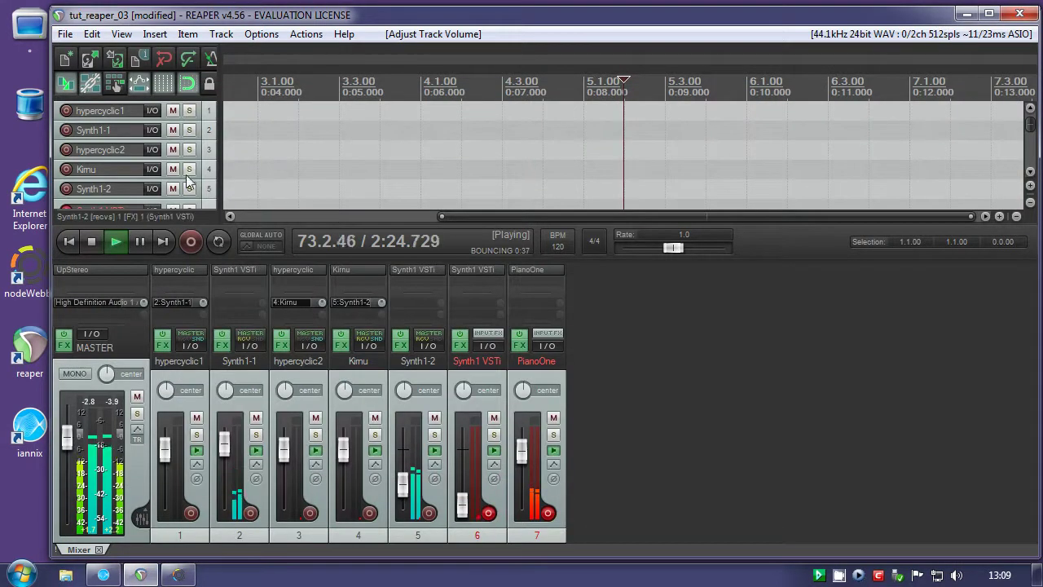
Stop REAPER's playback, switch to NodeWebba and quit it
{"action": "left_click", "coordinate": [90, 241]}
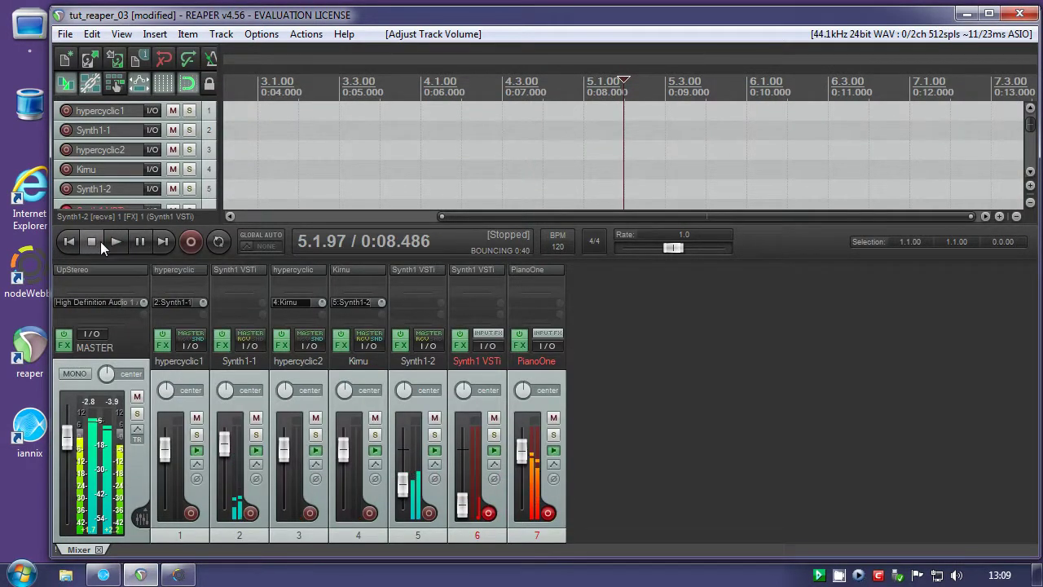
{"action": "left_click", "coordinate": [178, 575]}
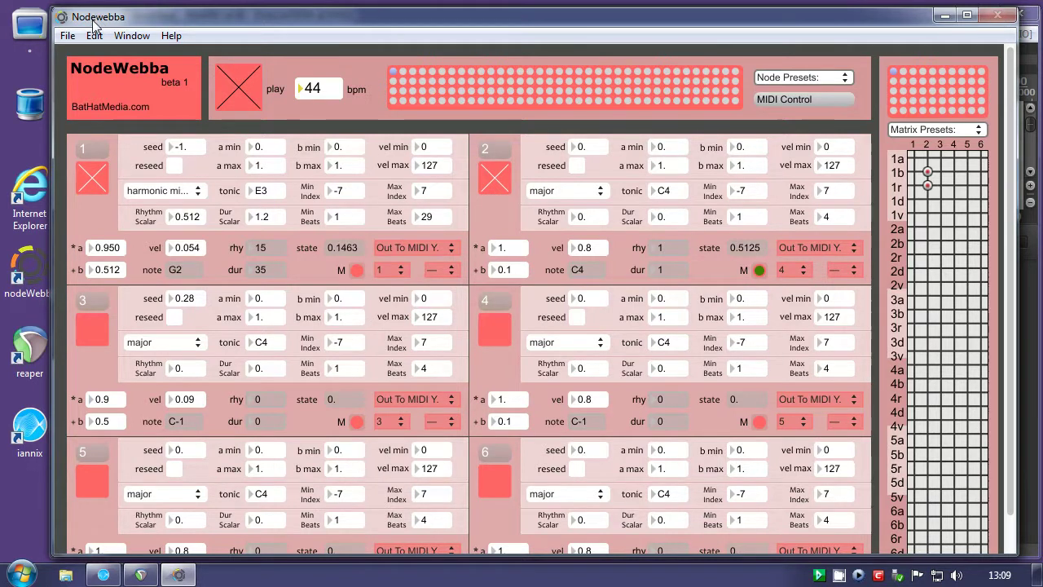
{"action": "left_click", "coordinate": [67, 36]}
{"action": "left_click", "coordinate": [85, 182]}
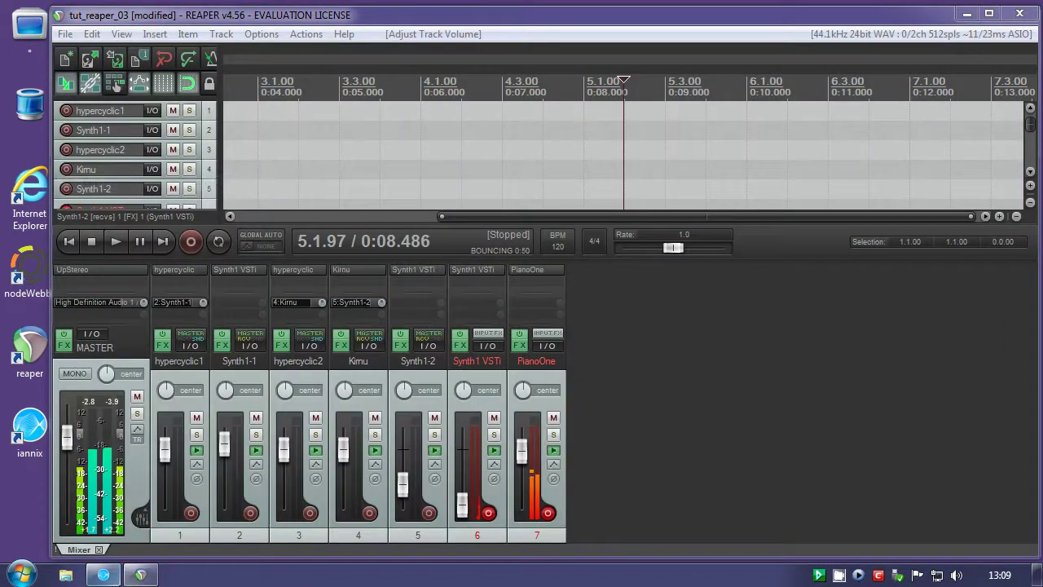
Switch to IanniX with the Rosette score and quit it
{"action": "mouse_move", "coordinate": [103, 576]}
{"action": "left_click", "coordinate": [137, 512]}
{"action": "left_click", "coordinate": [85, 30]}
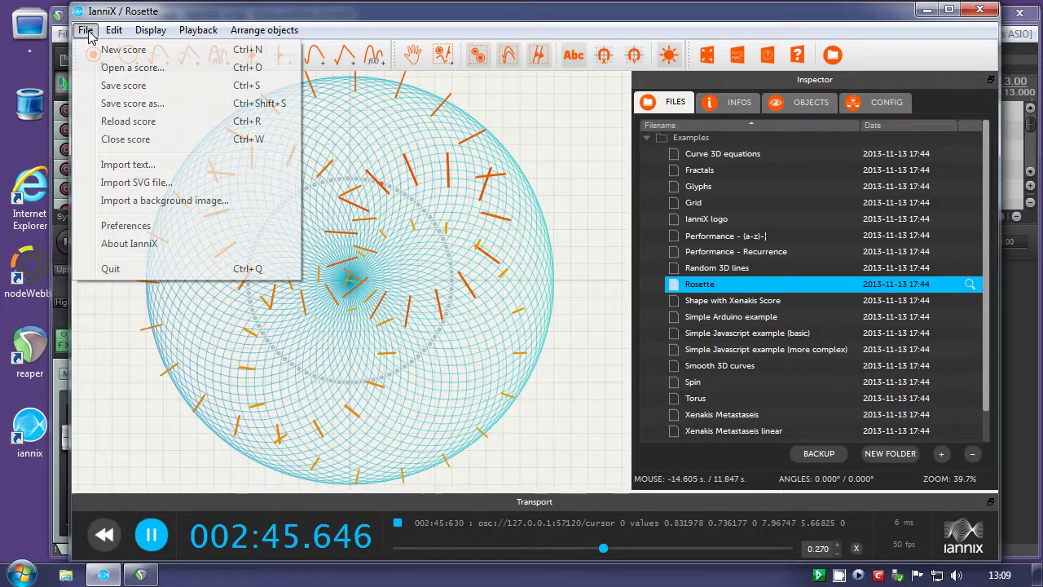
{"action": "left_click", "coordinate": [111, 268]}
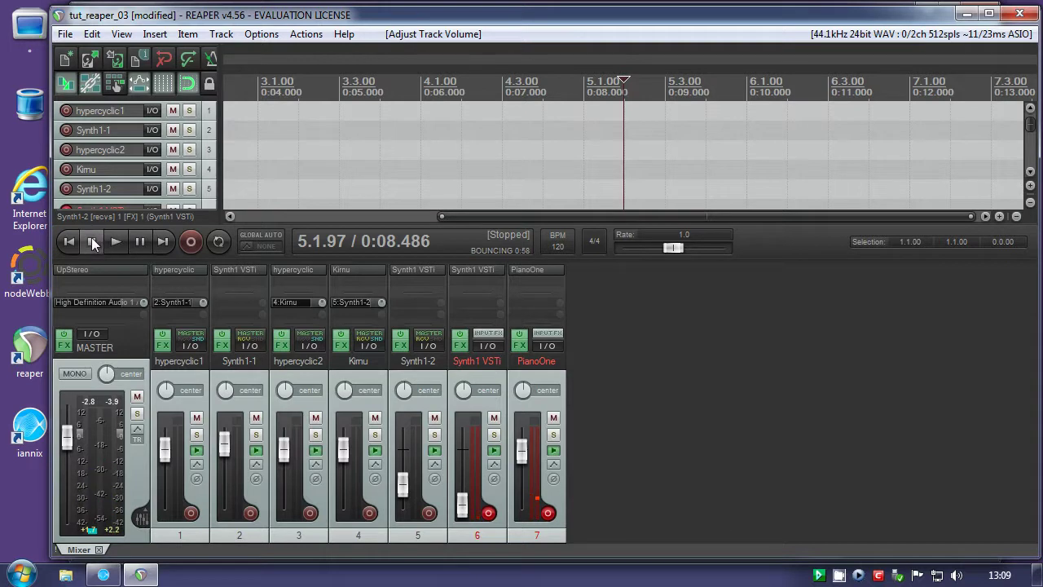
Quit REAPER, dismiss the IanniX error dialog, and save the current project on exit
{"action": "left_click", "coordinate": [64, 33]}
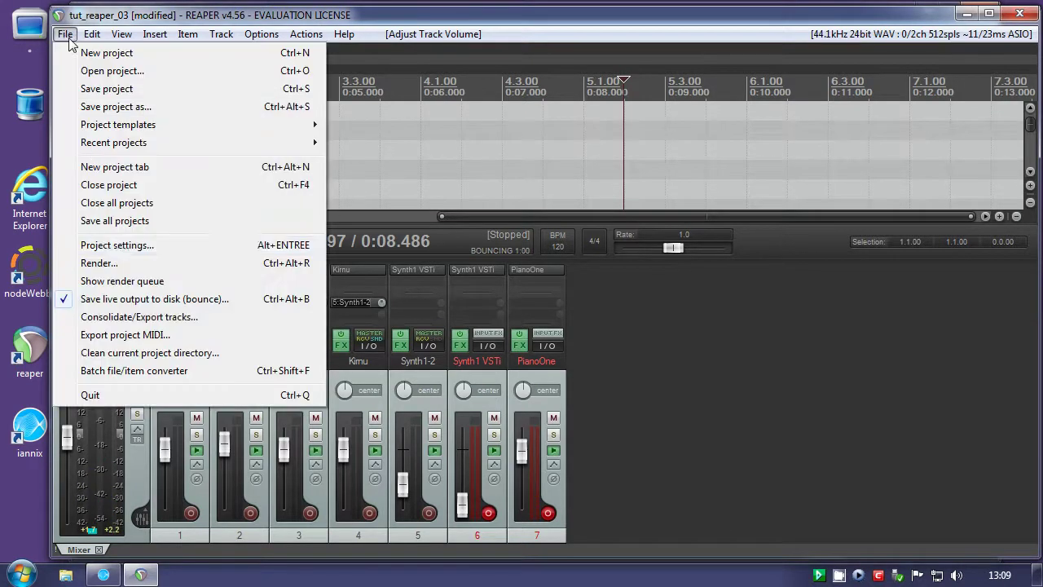
{"action": "left_click", "coordinate": [114, 396]}
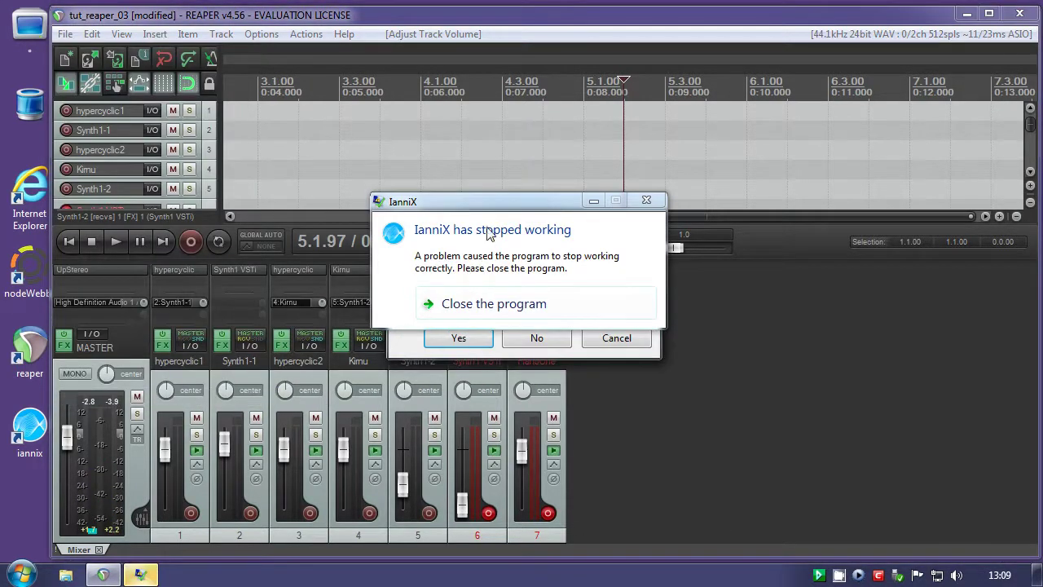
{"action": "left_click_drag", "start_coordinate": [513, 204], "coordinate": [657, 109]}
{"action": "left_click", "coordinate": [610, 205]}
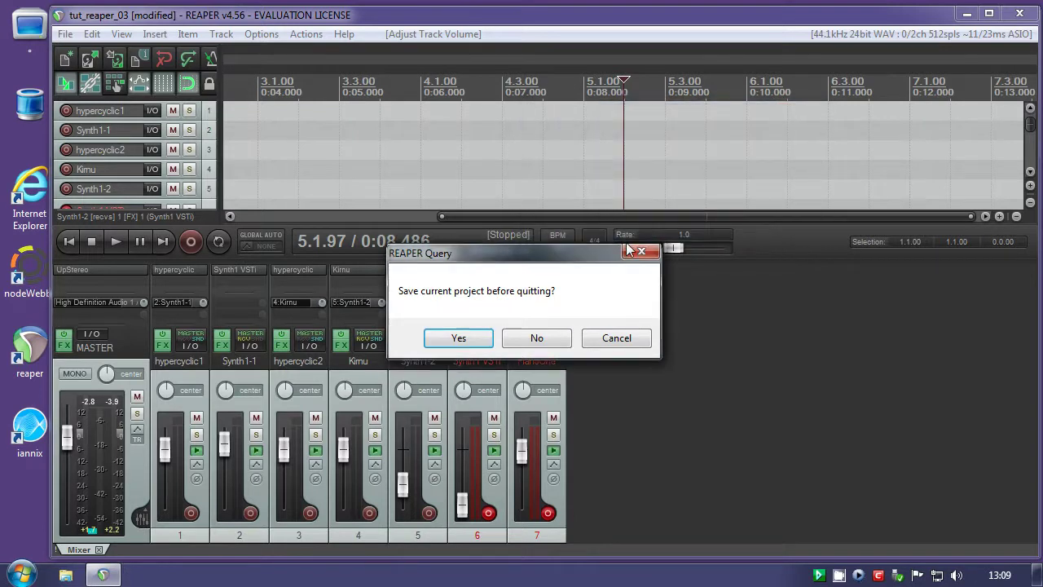
{"action": "left_click", "coordinate": [472, 338]}
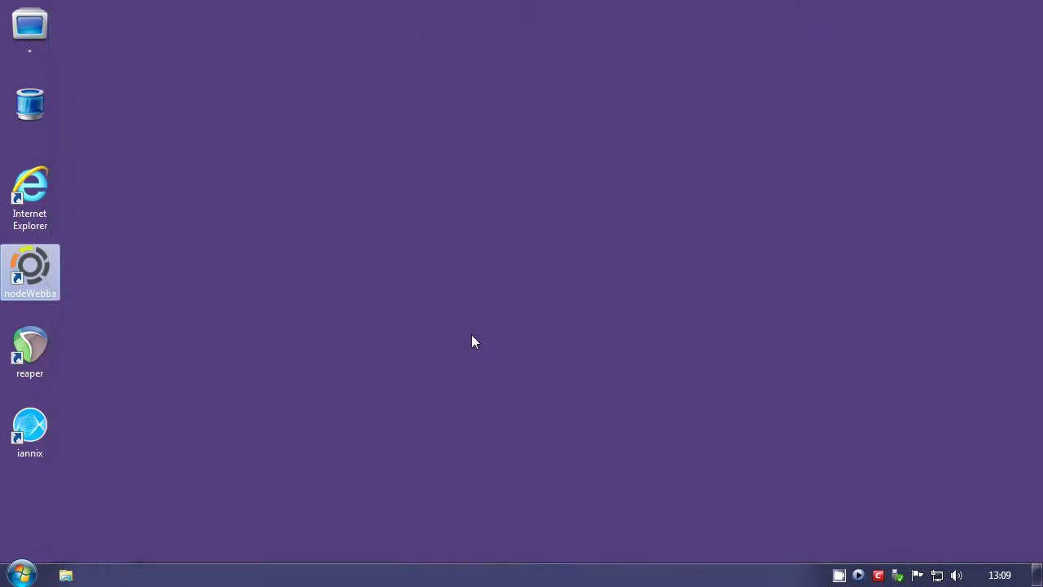
Open the E:\download folder in Windows Explorer and open tut_reaper_03.wav for playback in foobar2000
{"action": "left_click", "coordinate": [66, 575]}
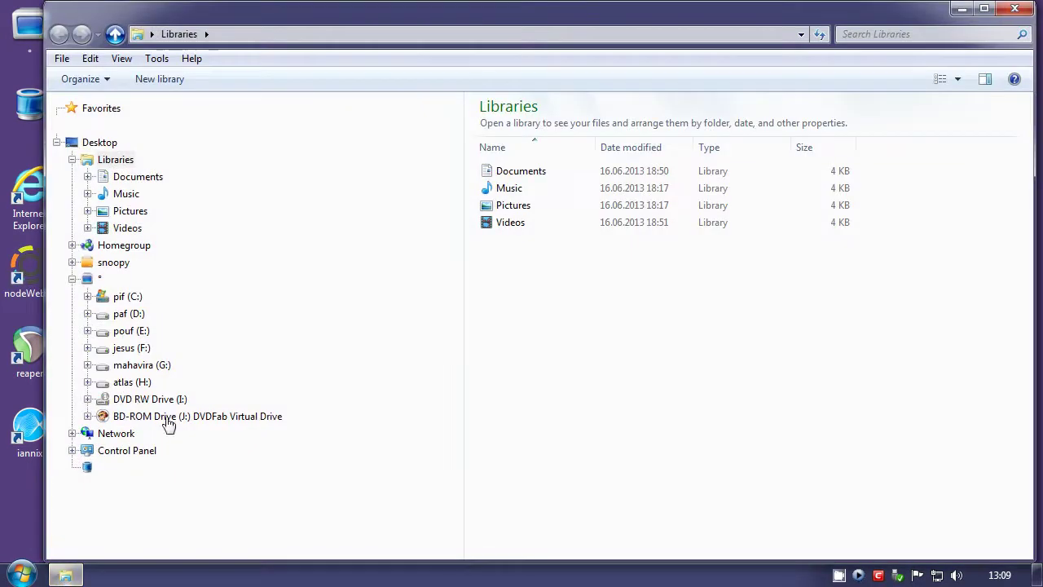
{"action": "left_click", "coordinate": [72, 160]}
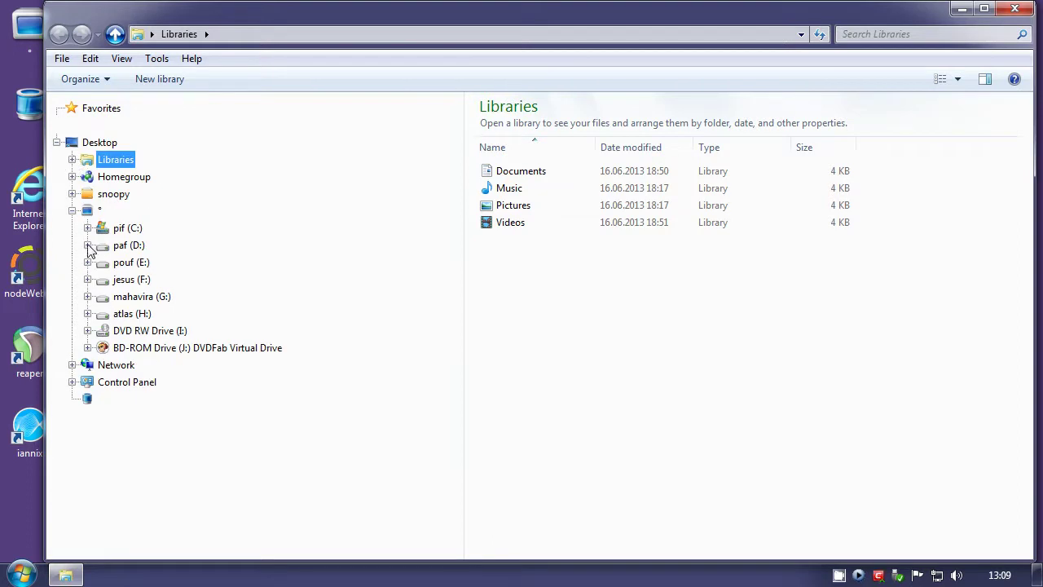
{"action": "left_click", "coordinate": [88, 264]}
{"action": "left_click", "coordinate": [118, 279]}
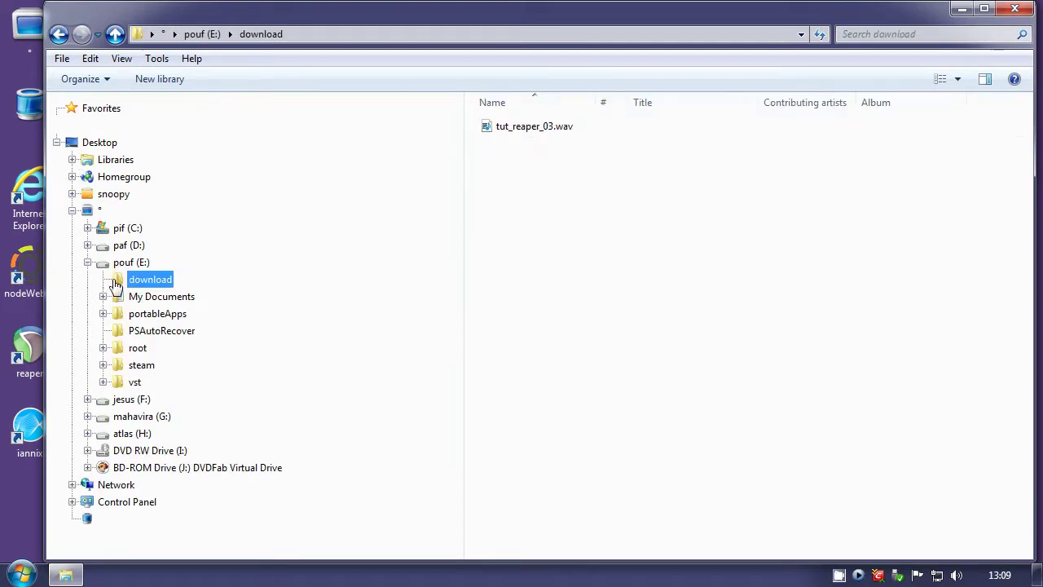
{"action": "left_click_drag", "start_coordinate": [542, 22], "coordinate": [486, 15]}
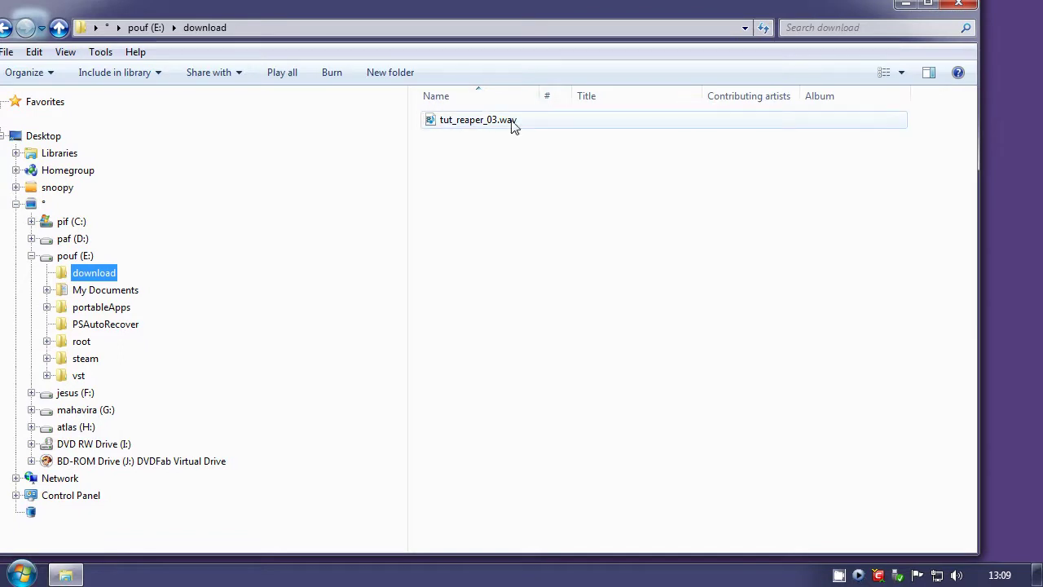
{"action": "double_click", "coordinate": [482, 128]}
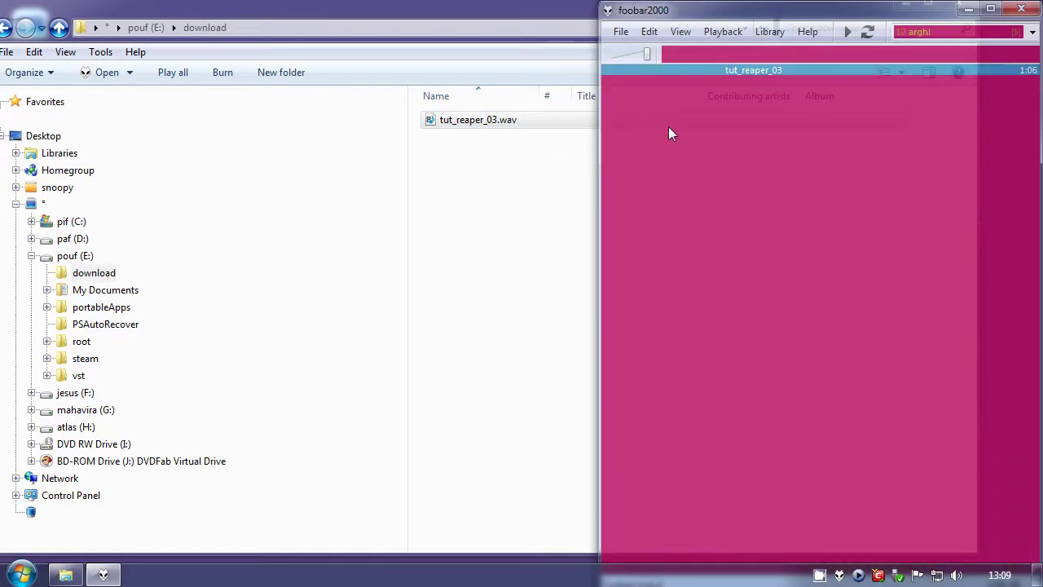